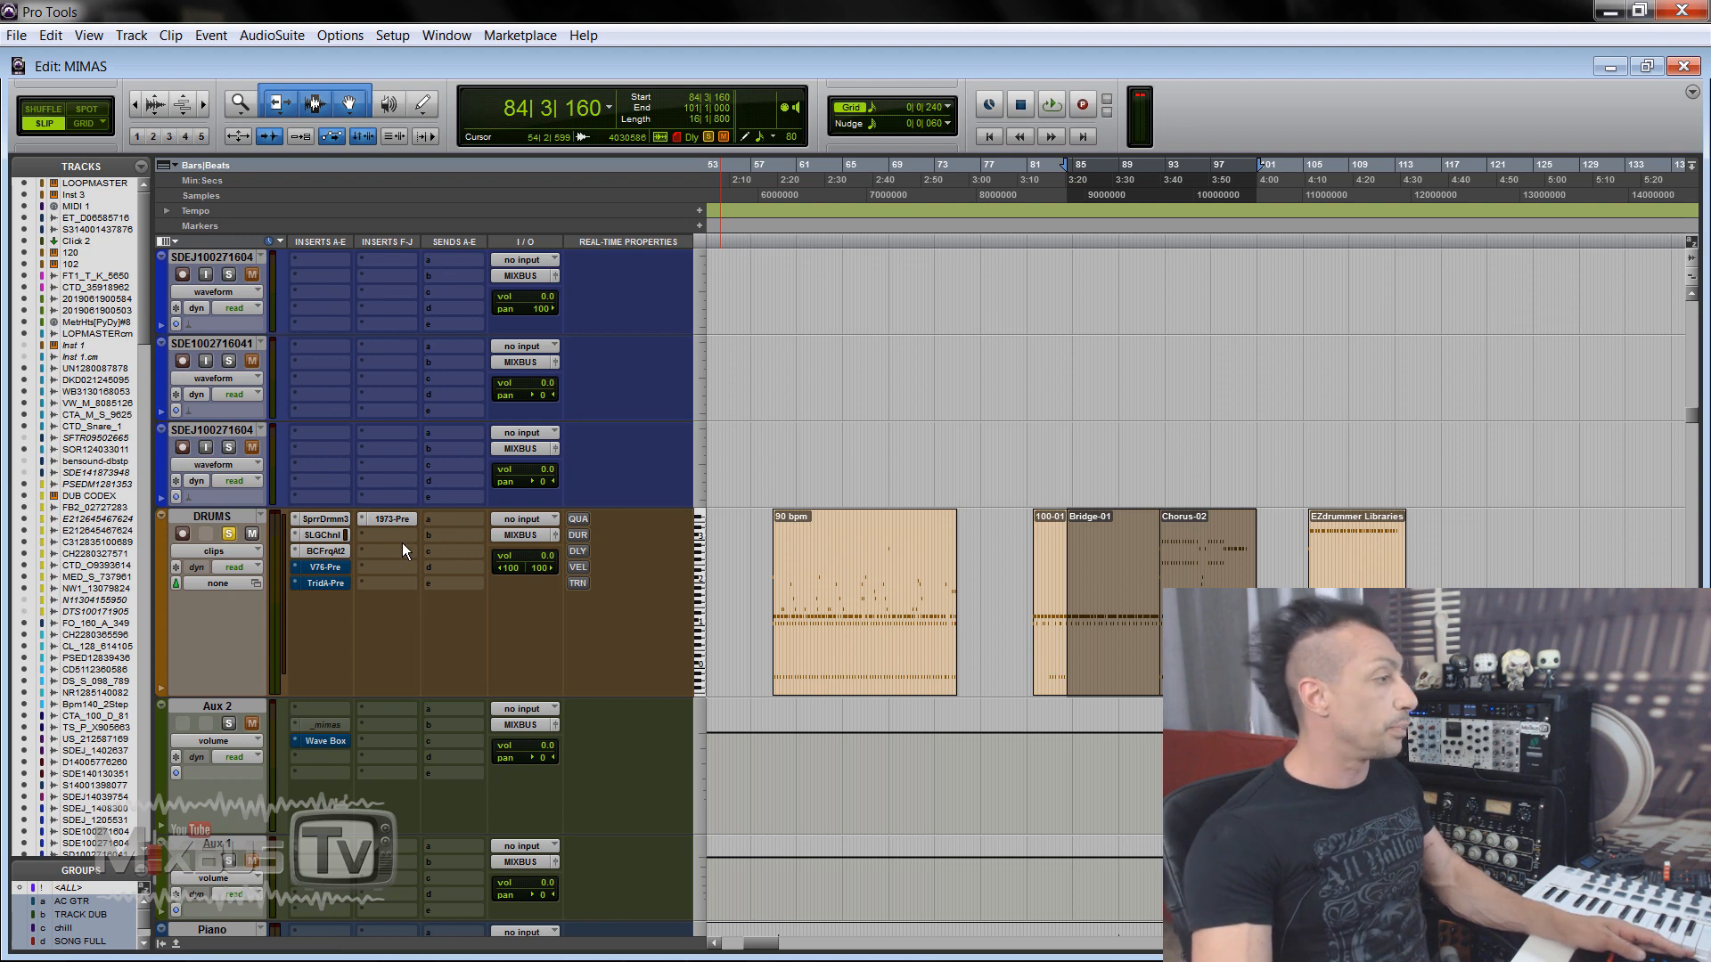
Step: Open the 1973-Pre insert on the DRUMS track and enlarge its plug-in window to 140%
left_click(401, 523)
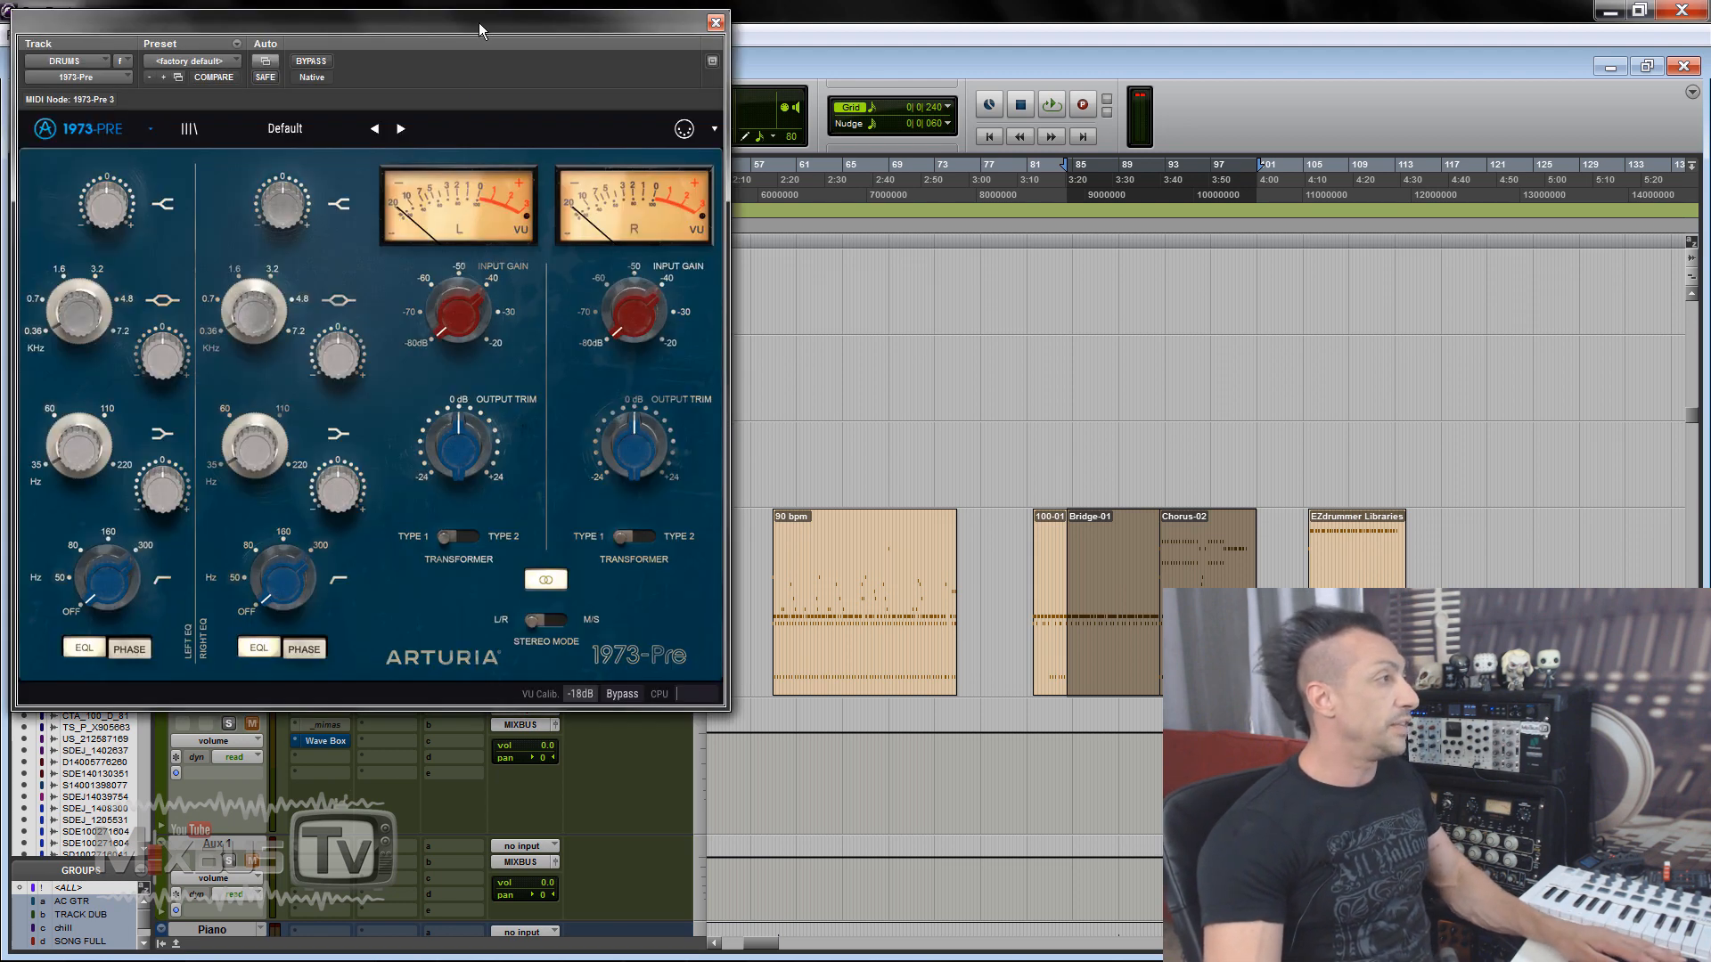
left_click_drag(479, 30, 529, 45)
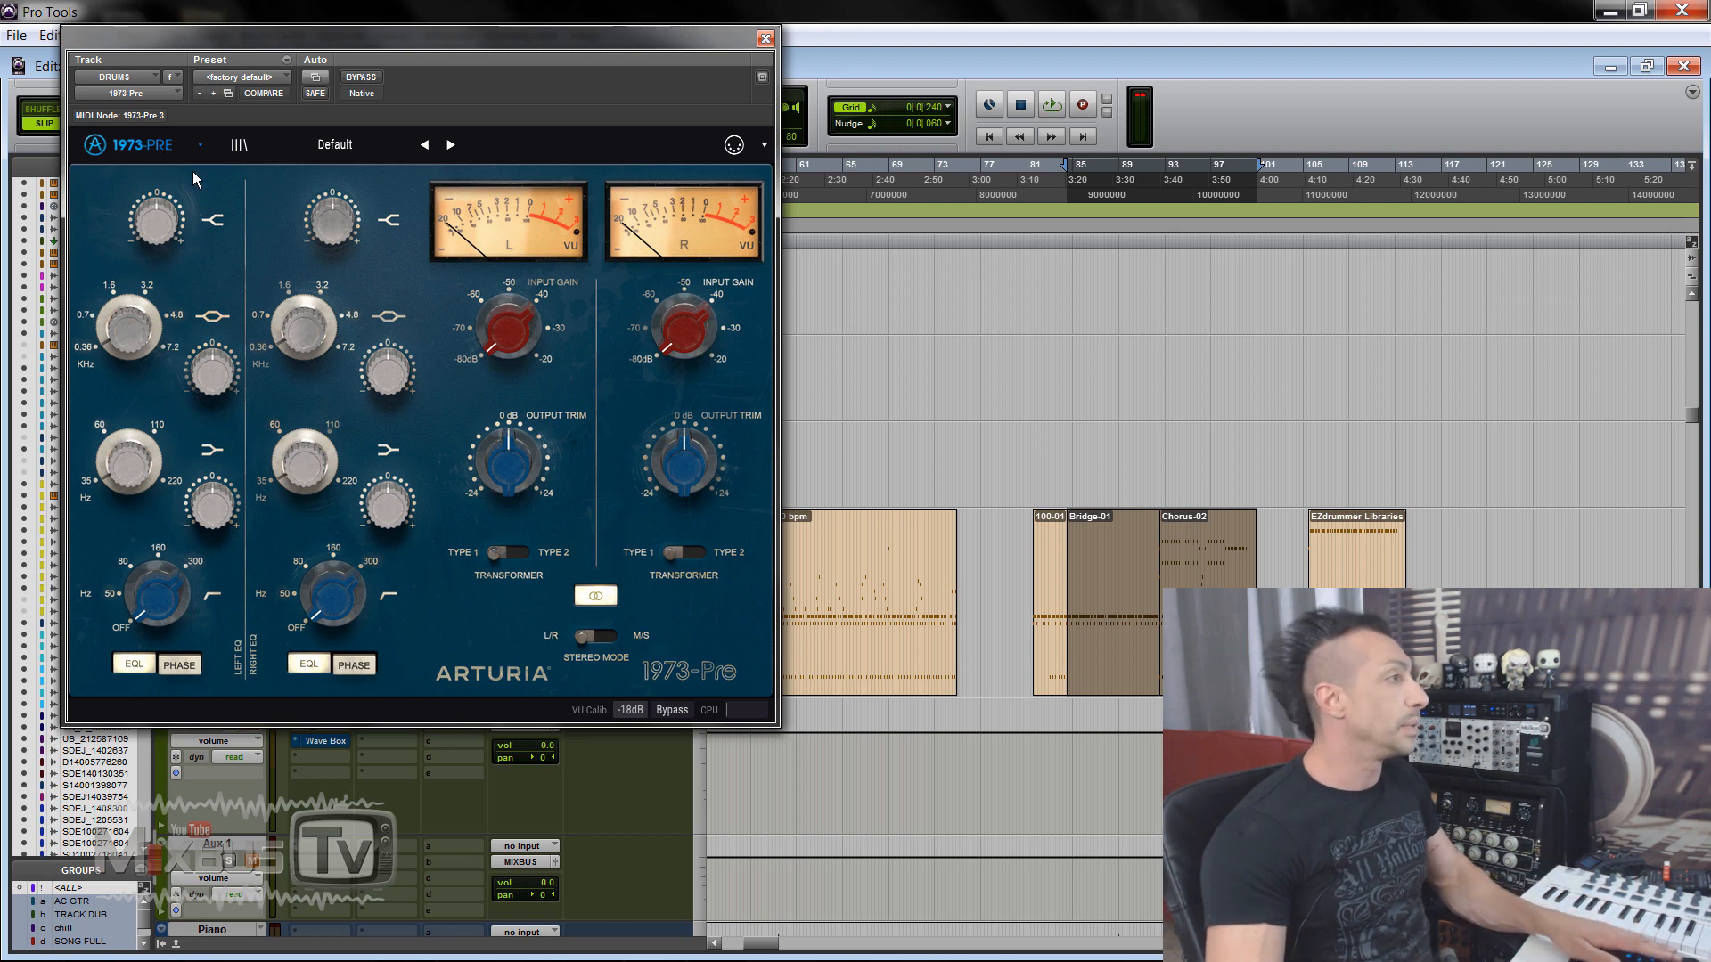
left_click(196, 145)
mouse_move(221, 306)
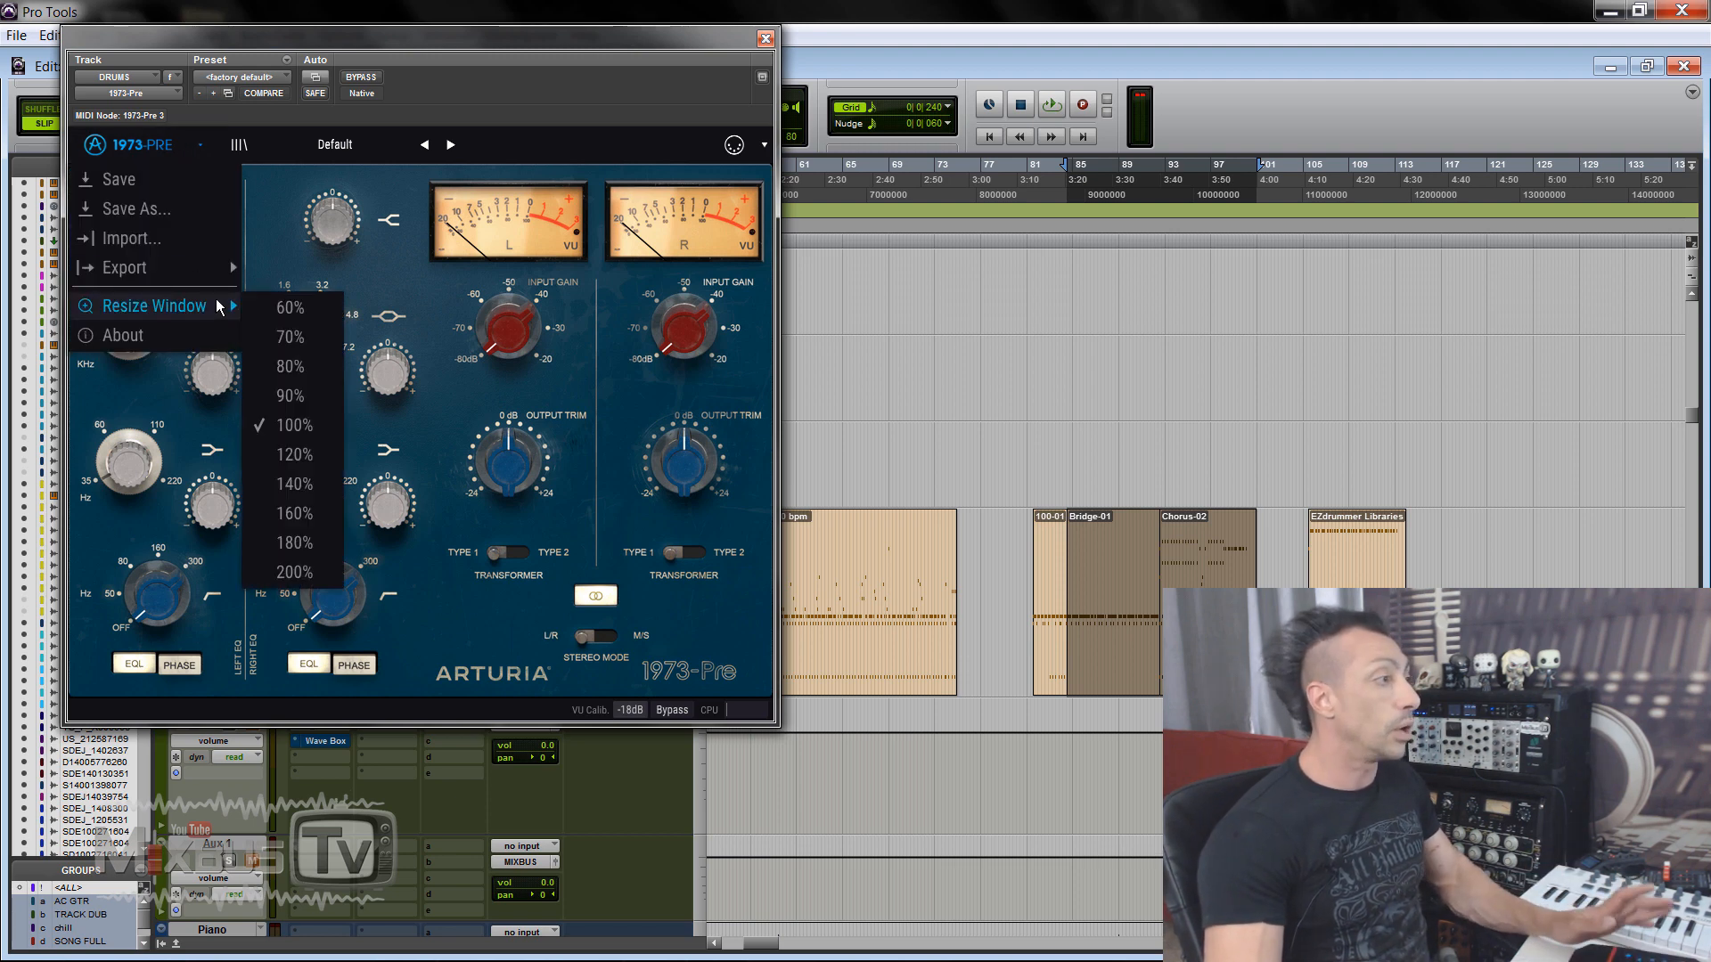
left_click(289, 484)
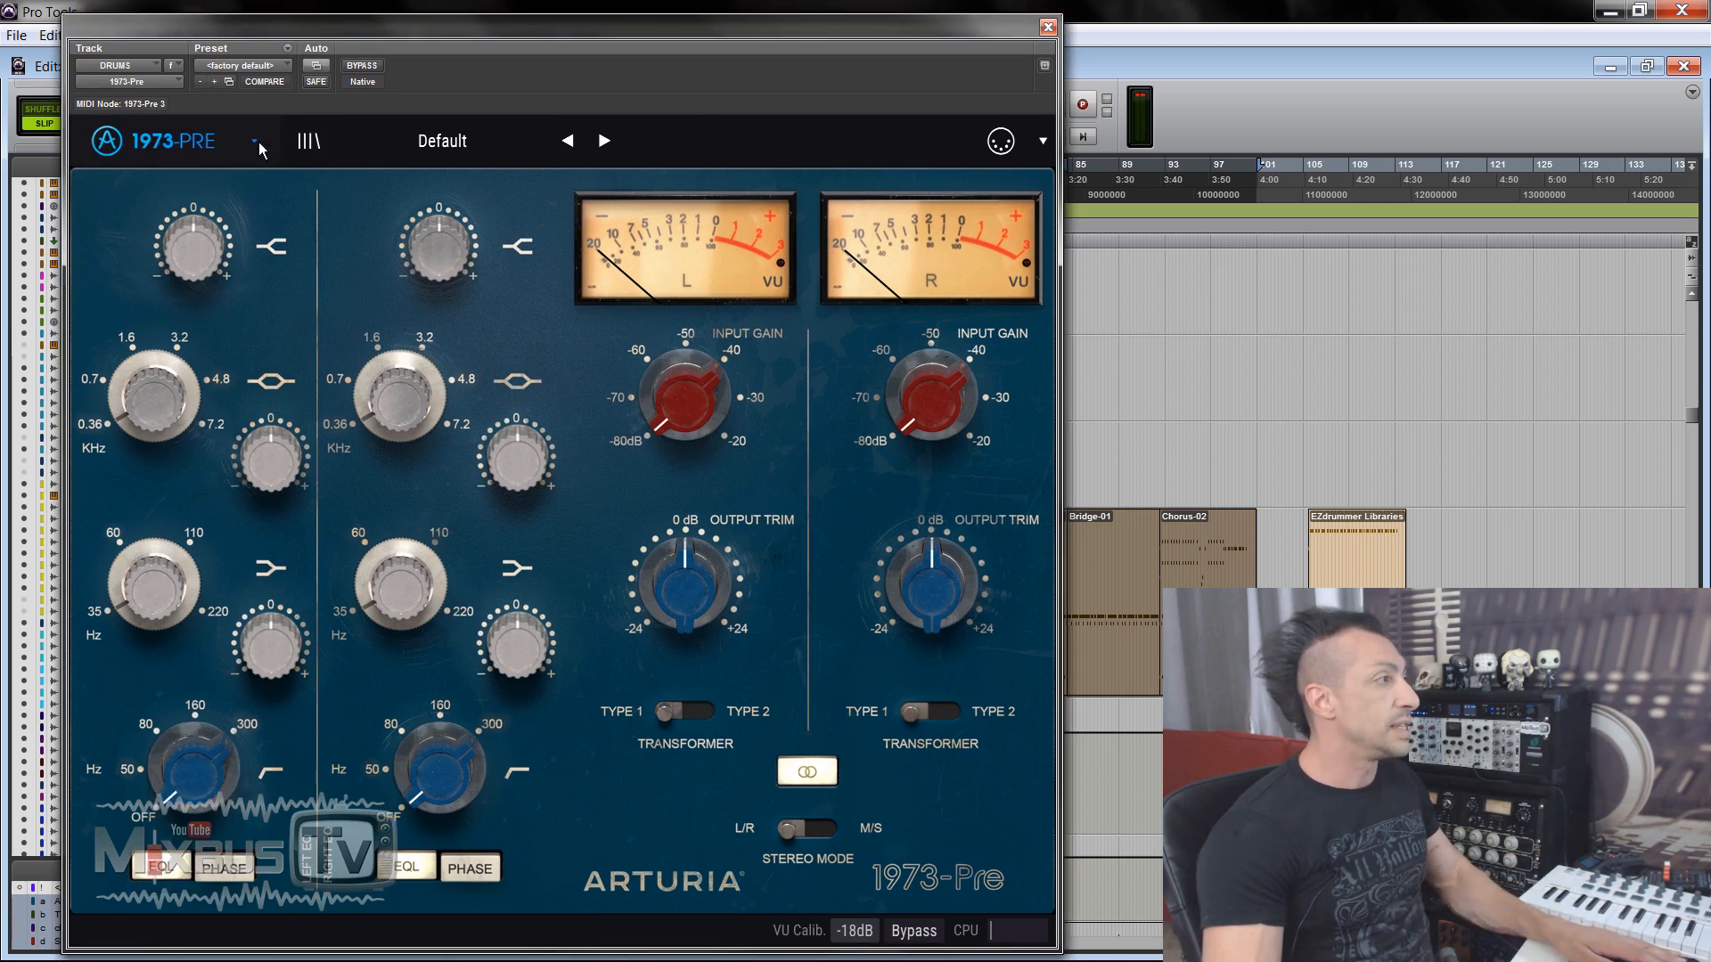
Step: Reduce the 1973-Pre plug-in window to 80%, then settle on a window size of 90%
left_click(196, 140)
mouse_move(258, 357)
left_click(367, 406)
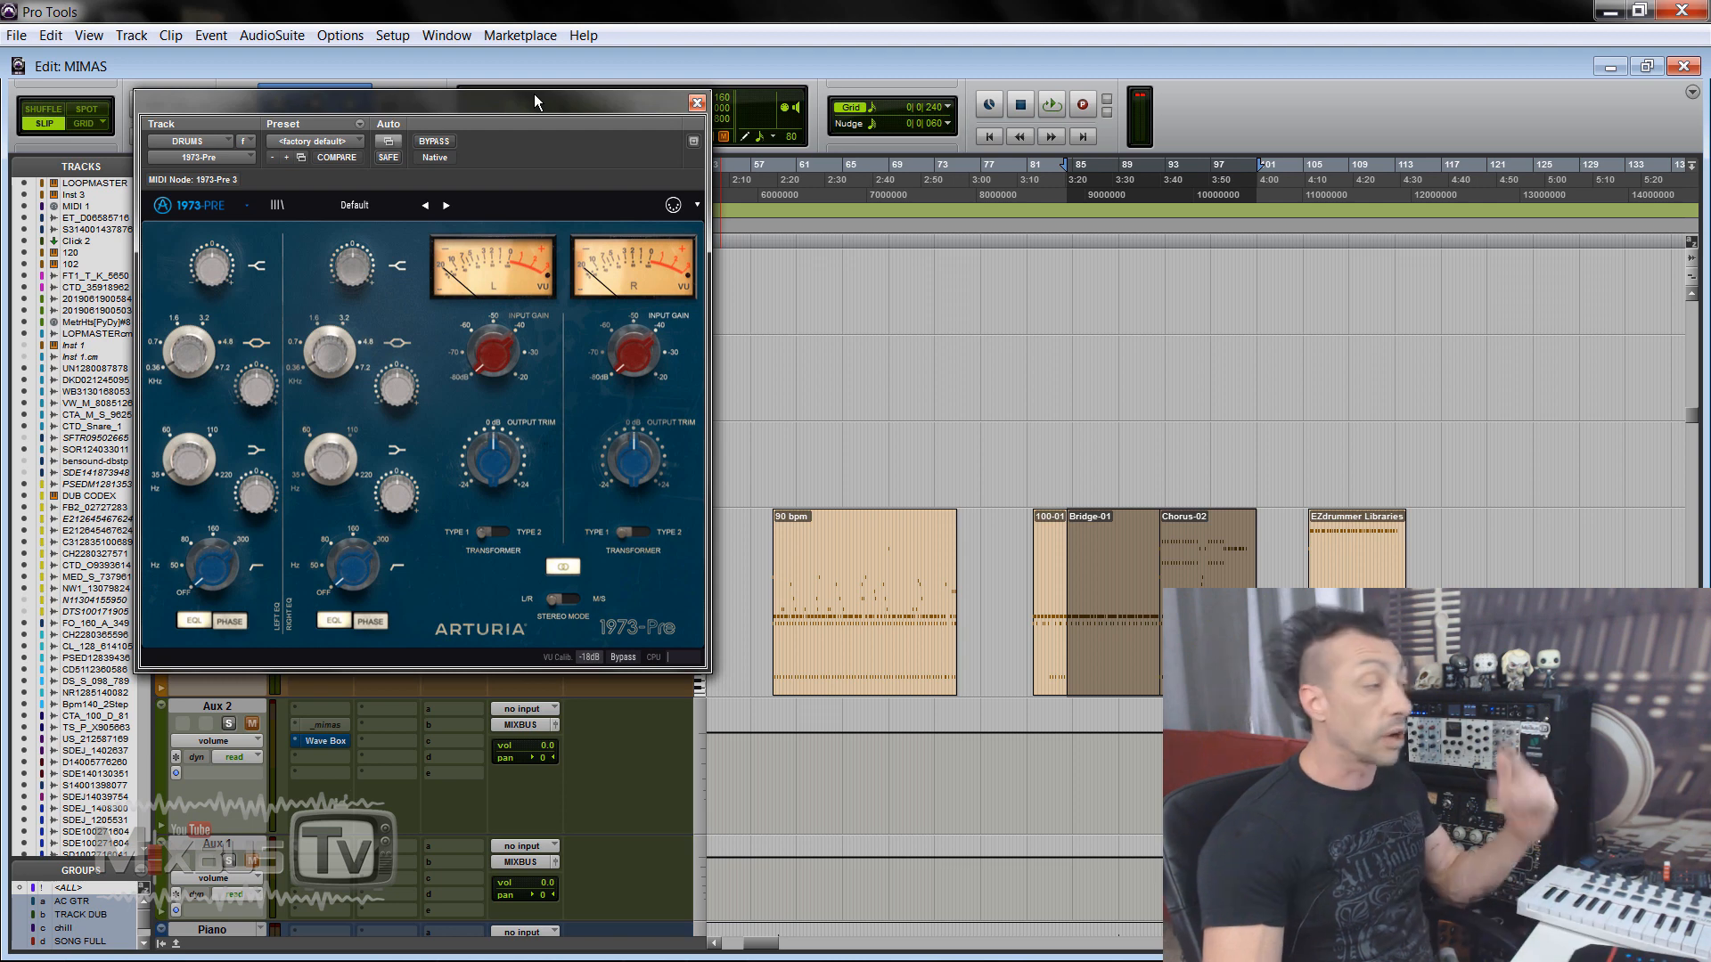
left_click(241, 210)
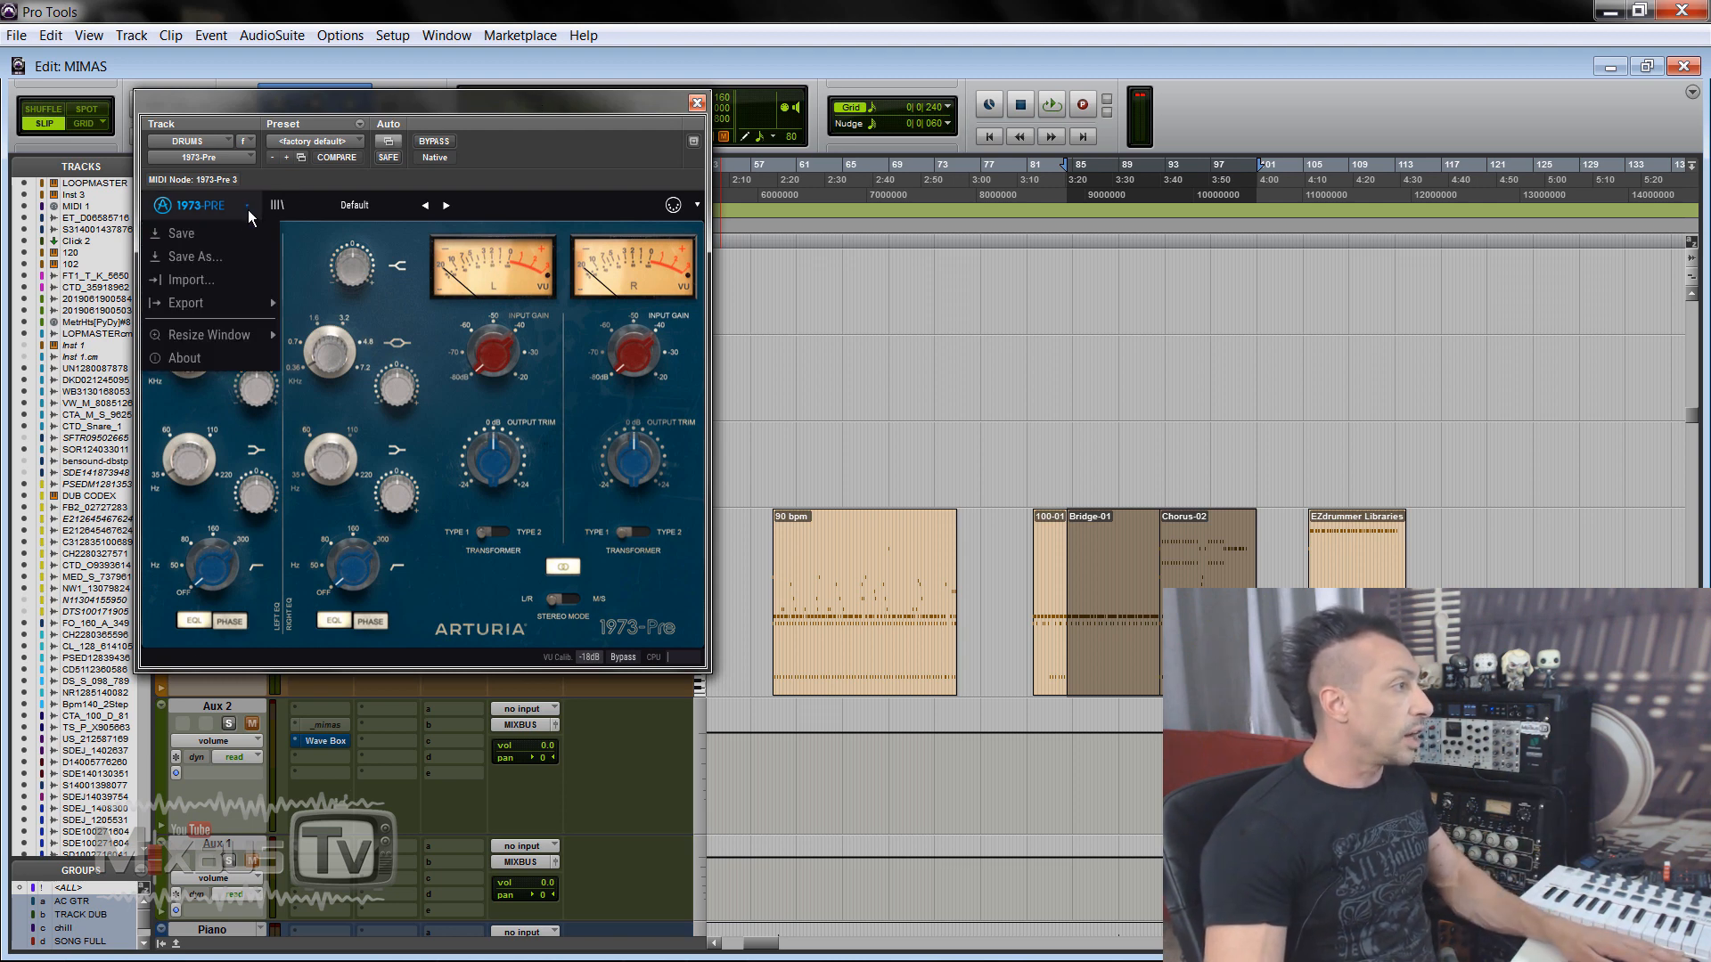
mouse_move(261, 341)
left_click(318, 406)
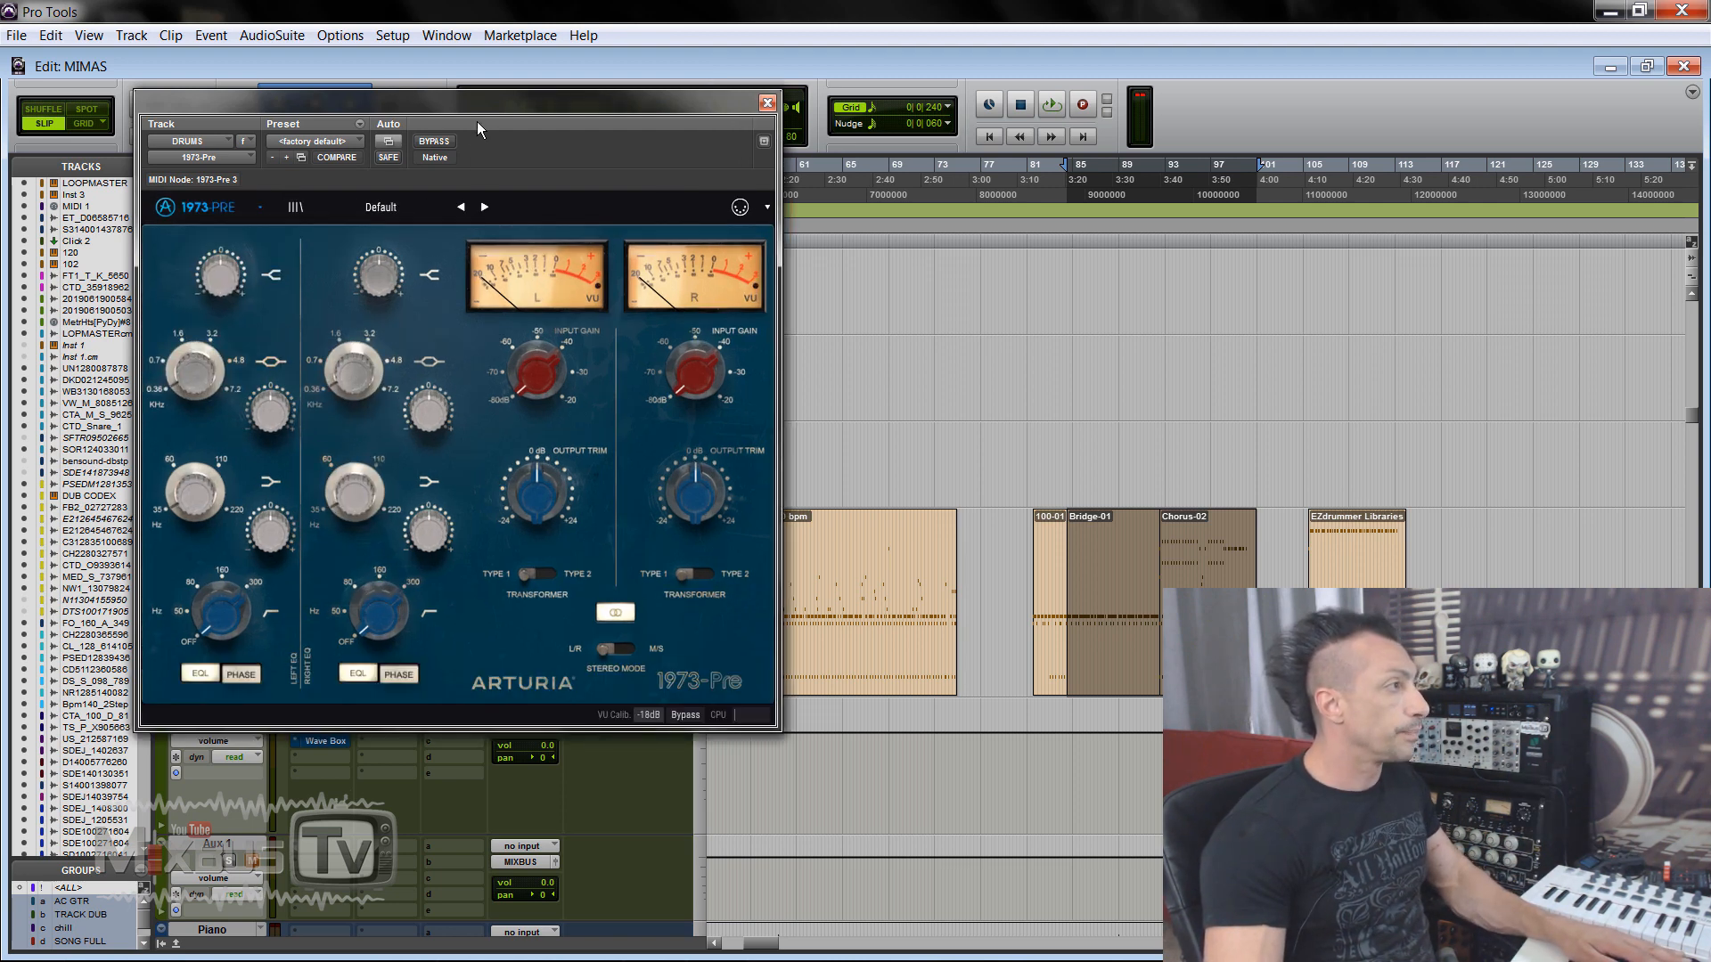
Step: Play the drums with the 1973-Pre bypassed, then re-enable the plug-in to compare the sound
left_click(423, 144)
key("space")
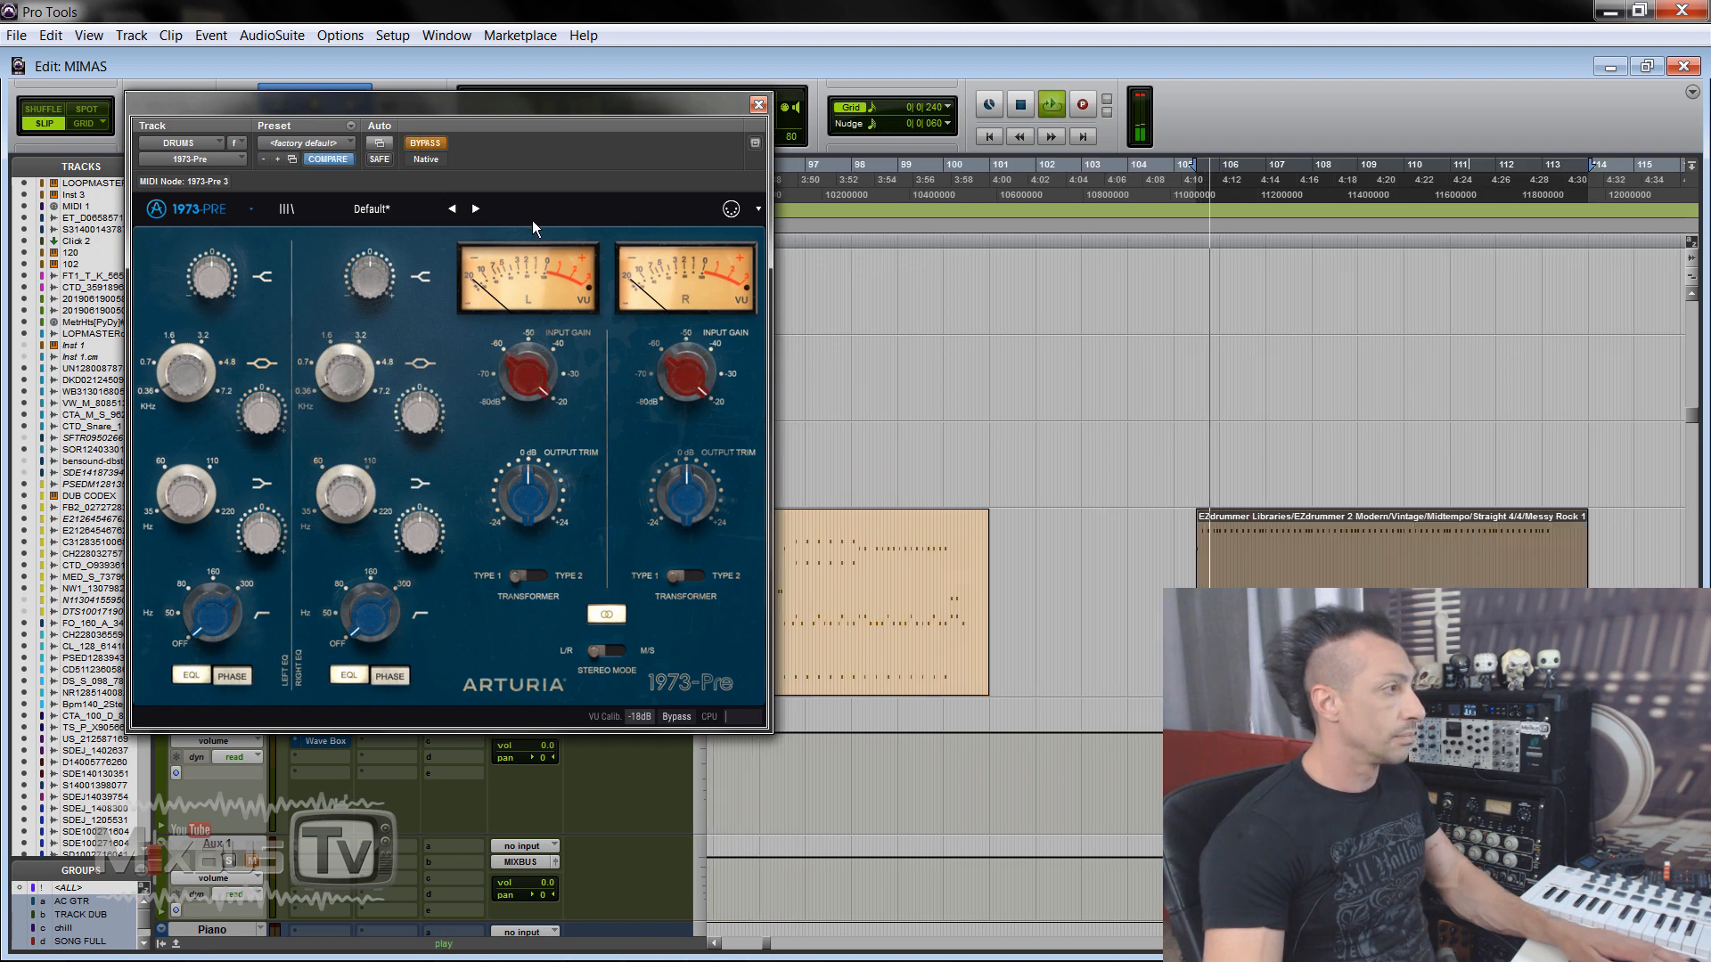
left_click(426, 148)
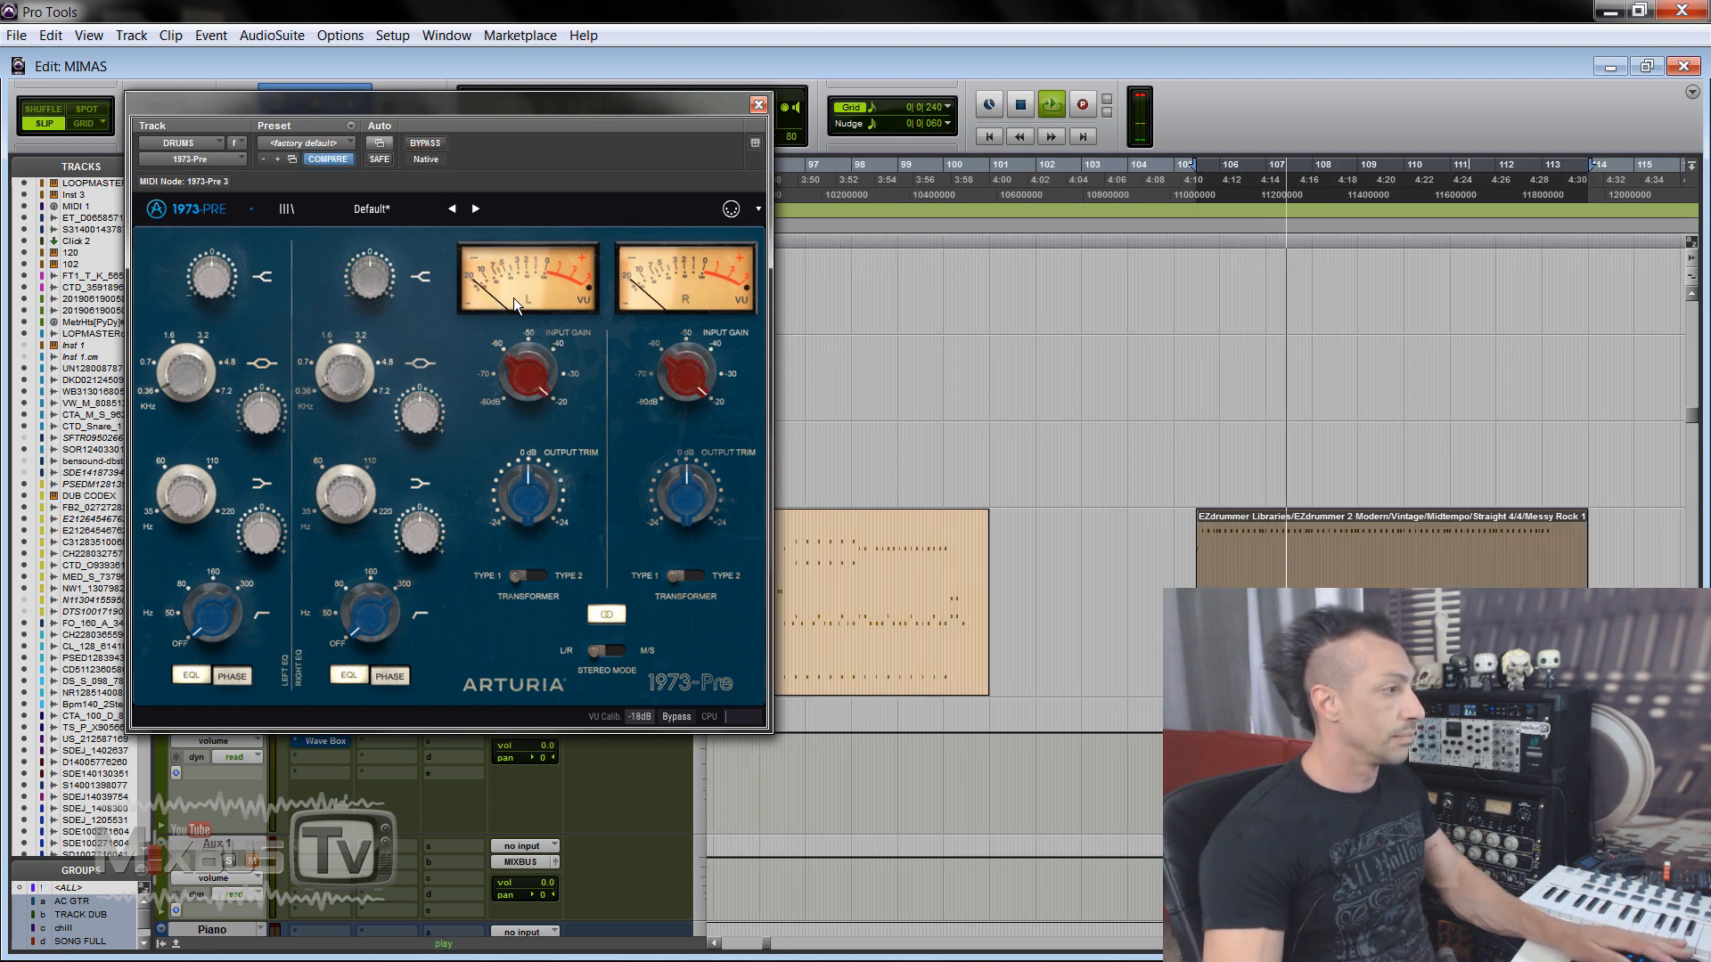
Step: Switch the linked 1973-Pre transformer circuits to Type 2 during playback and stop the transport
left_click(528, 576)
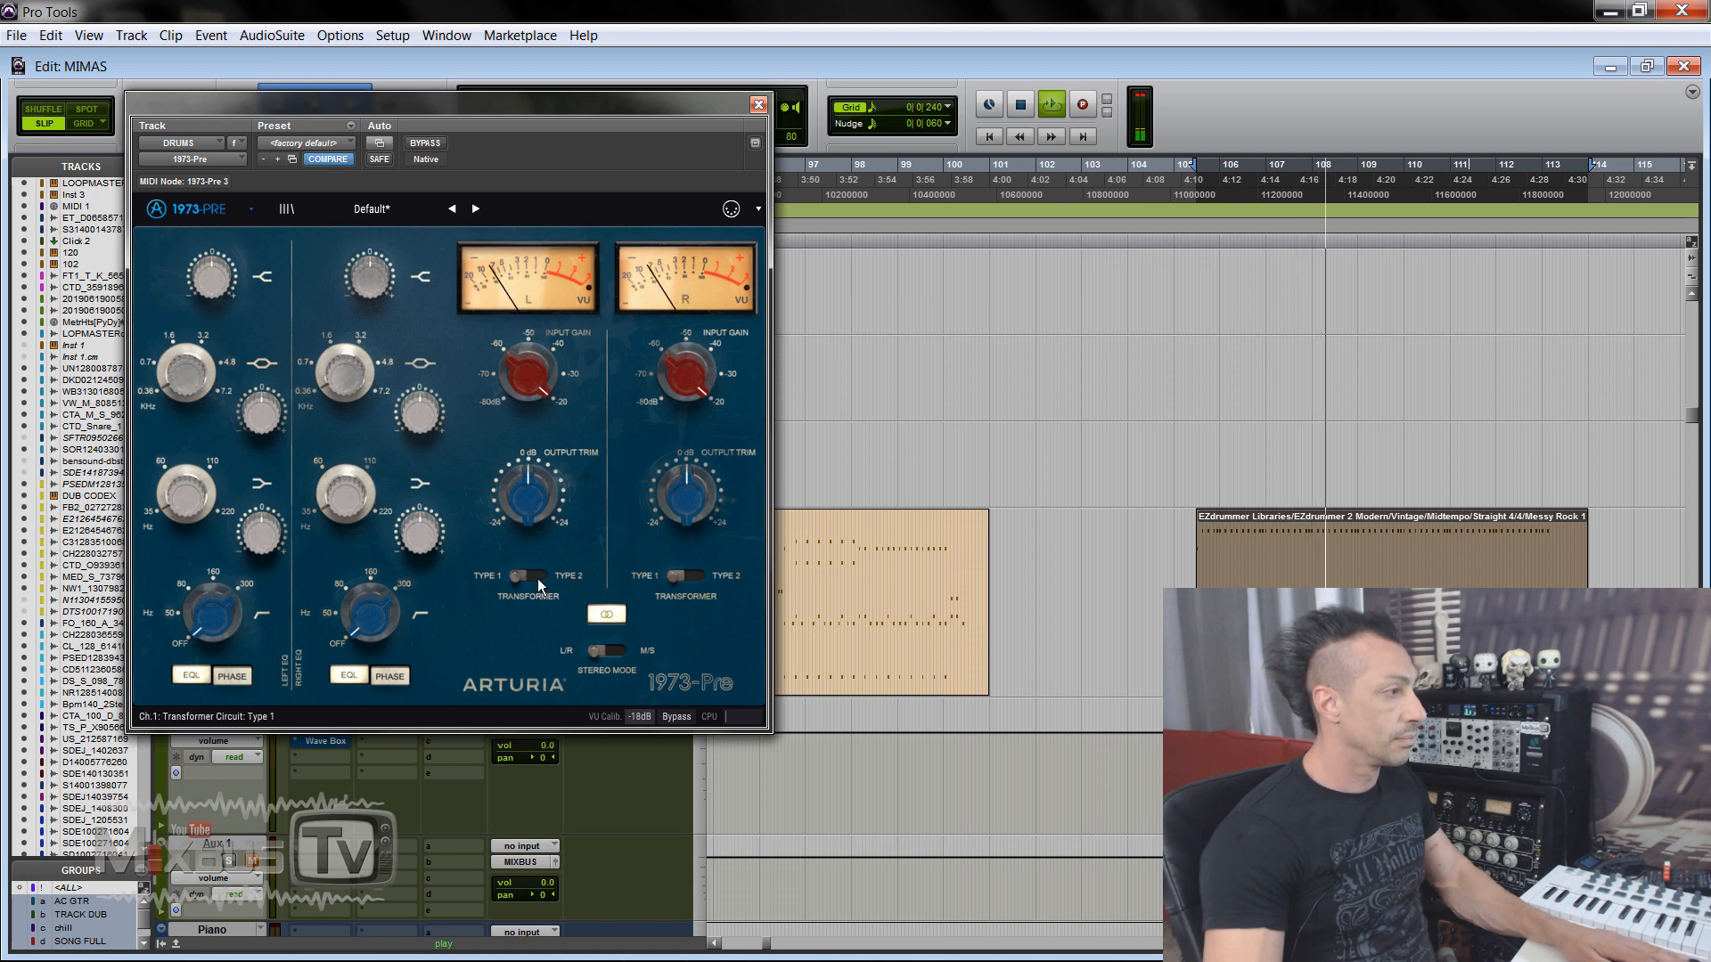
left_click(681, 576)
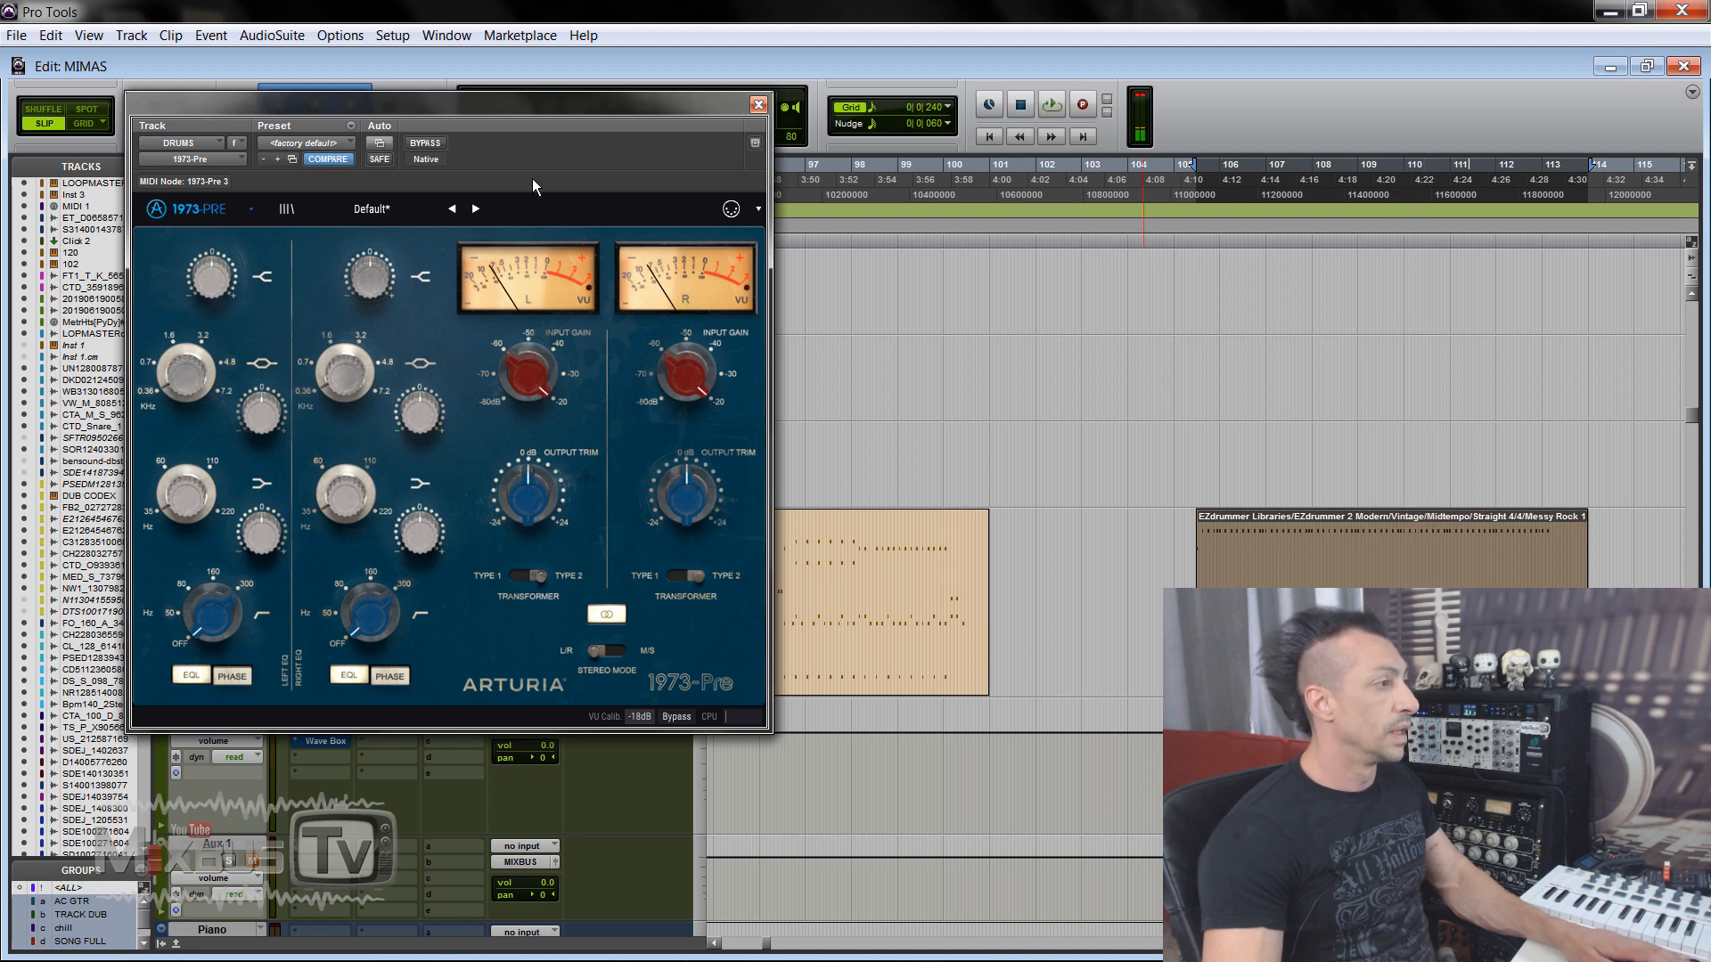
key("space")
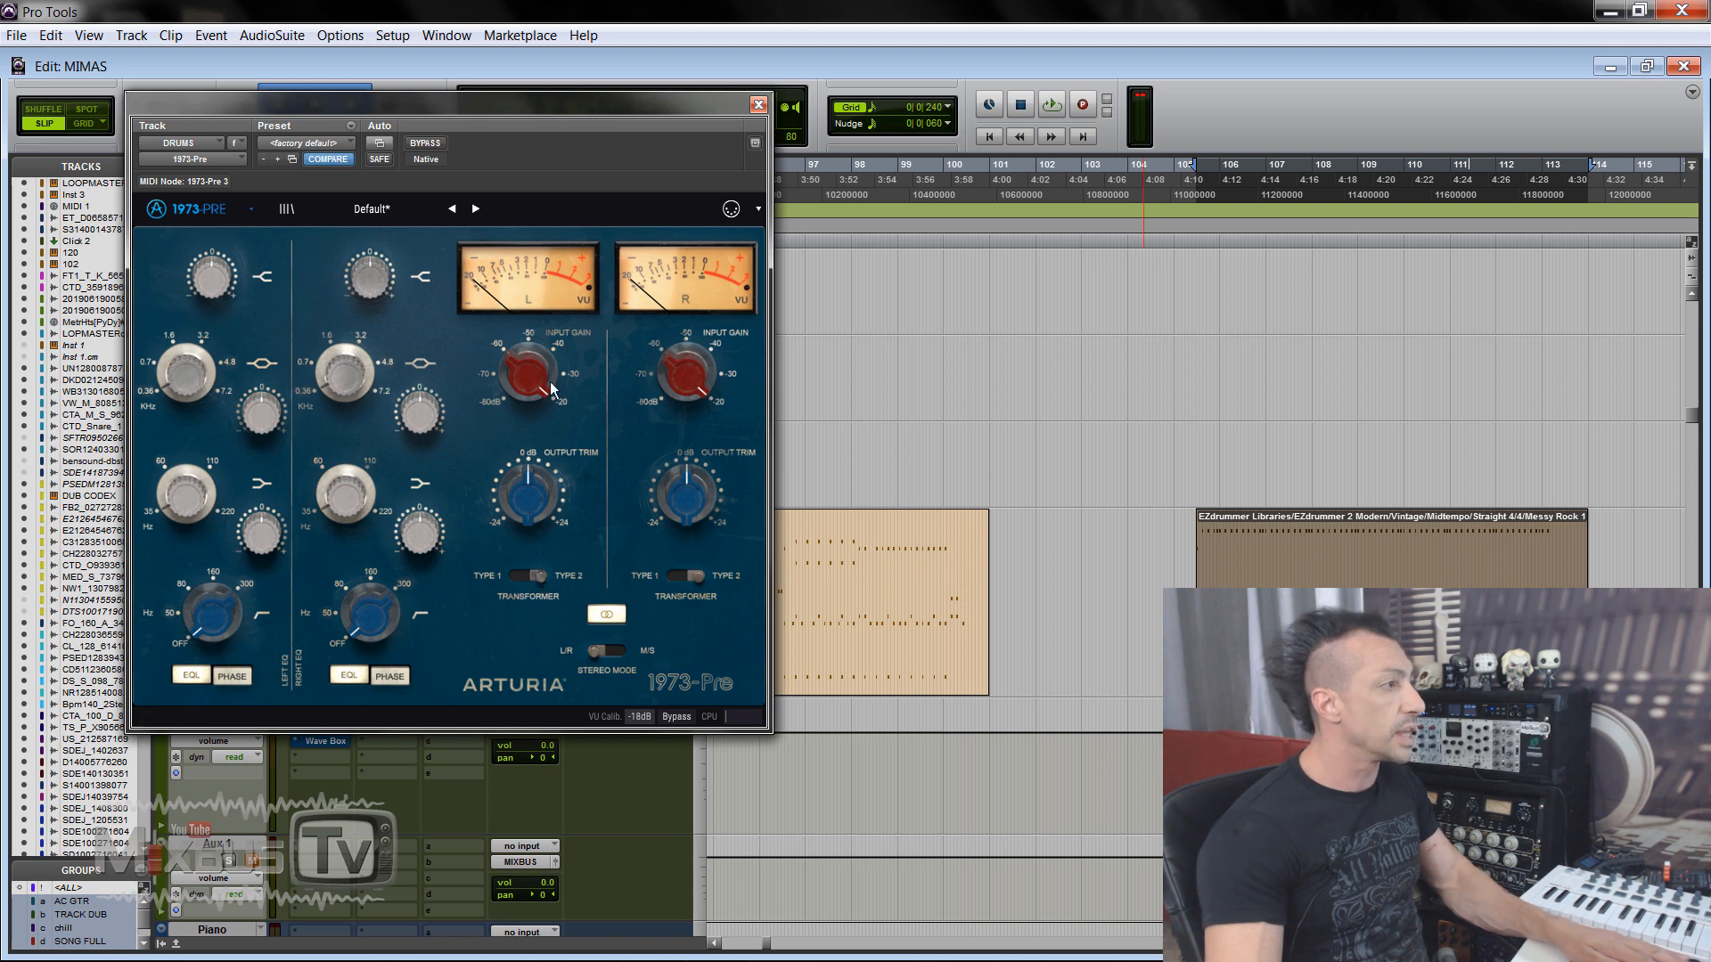
Step: Raise the output fader of the SSLGChannel insert on the DRUMS track, check it during playback, and close the plug-in
left_click_drag(563, 105, 831, 119)
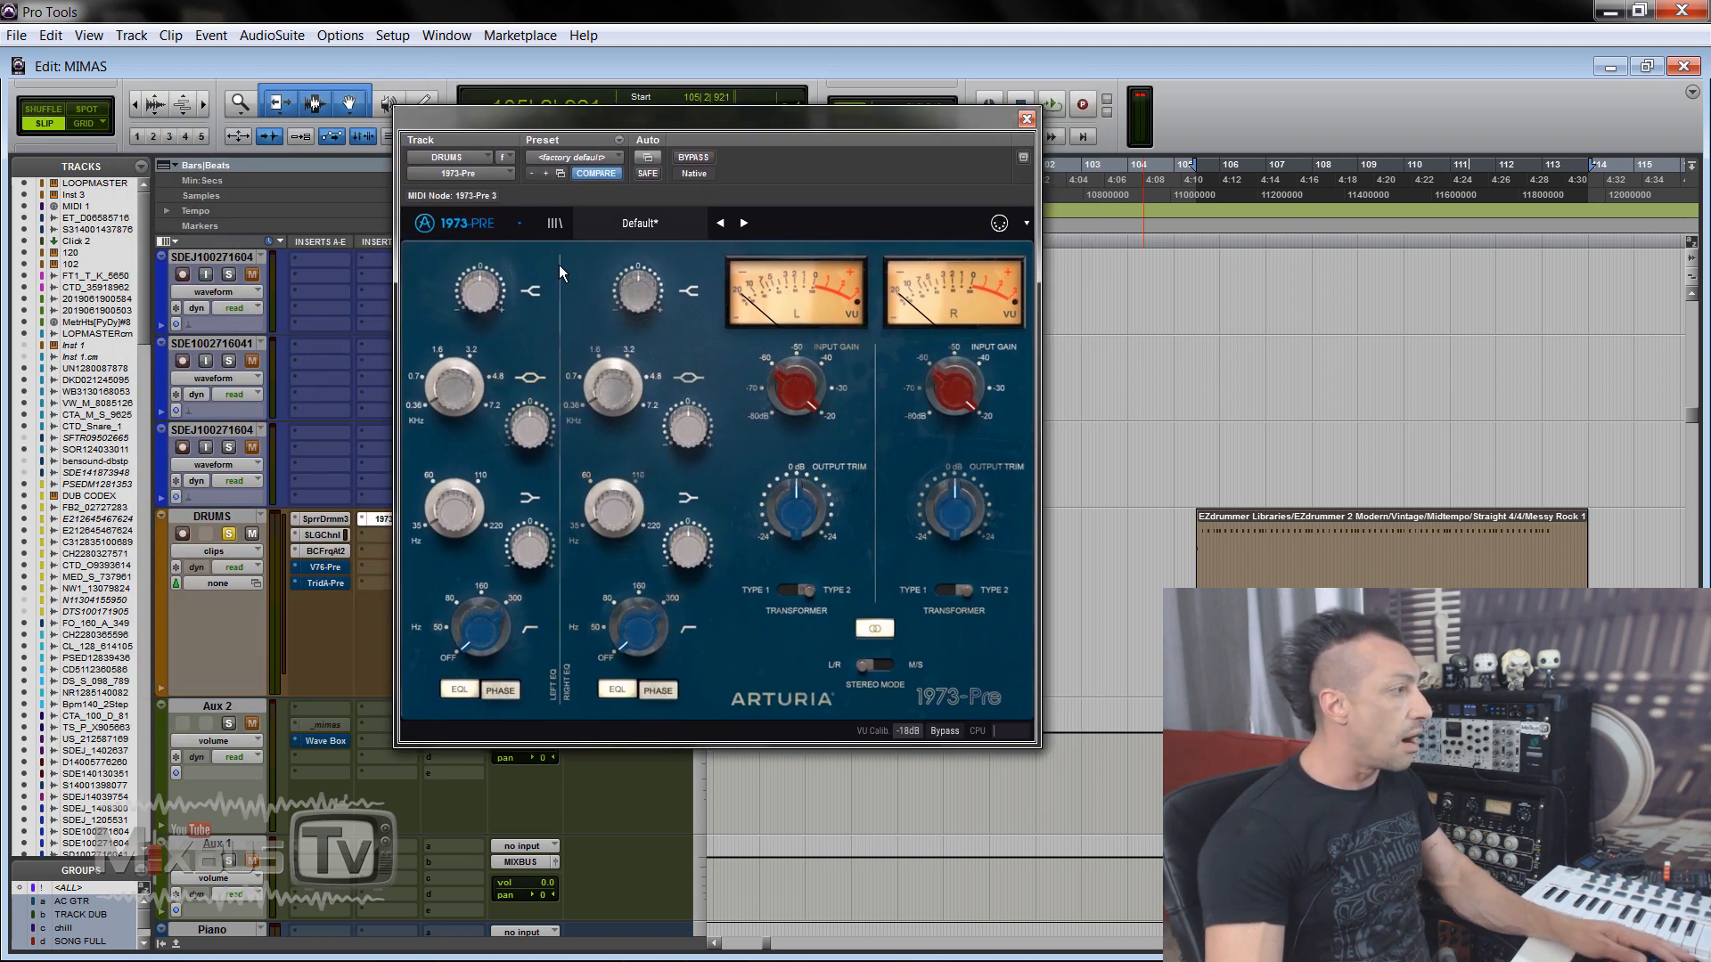
left_click(318, 537)
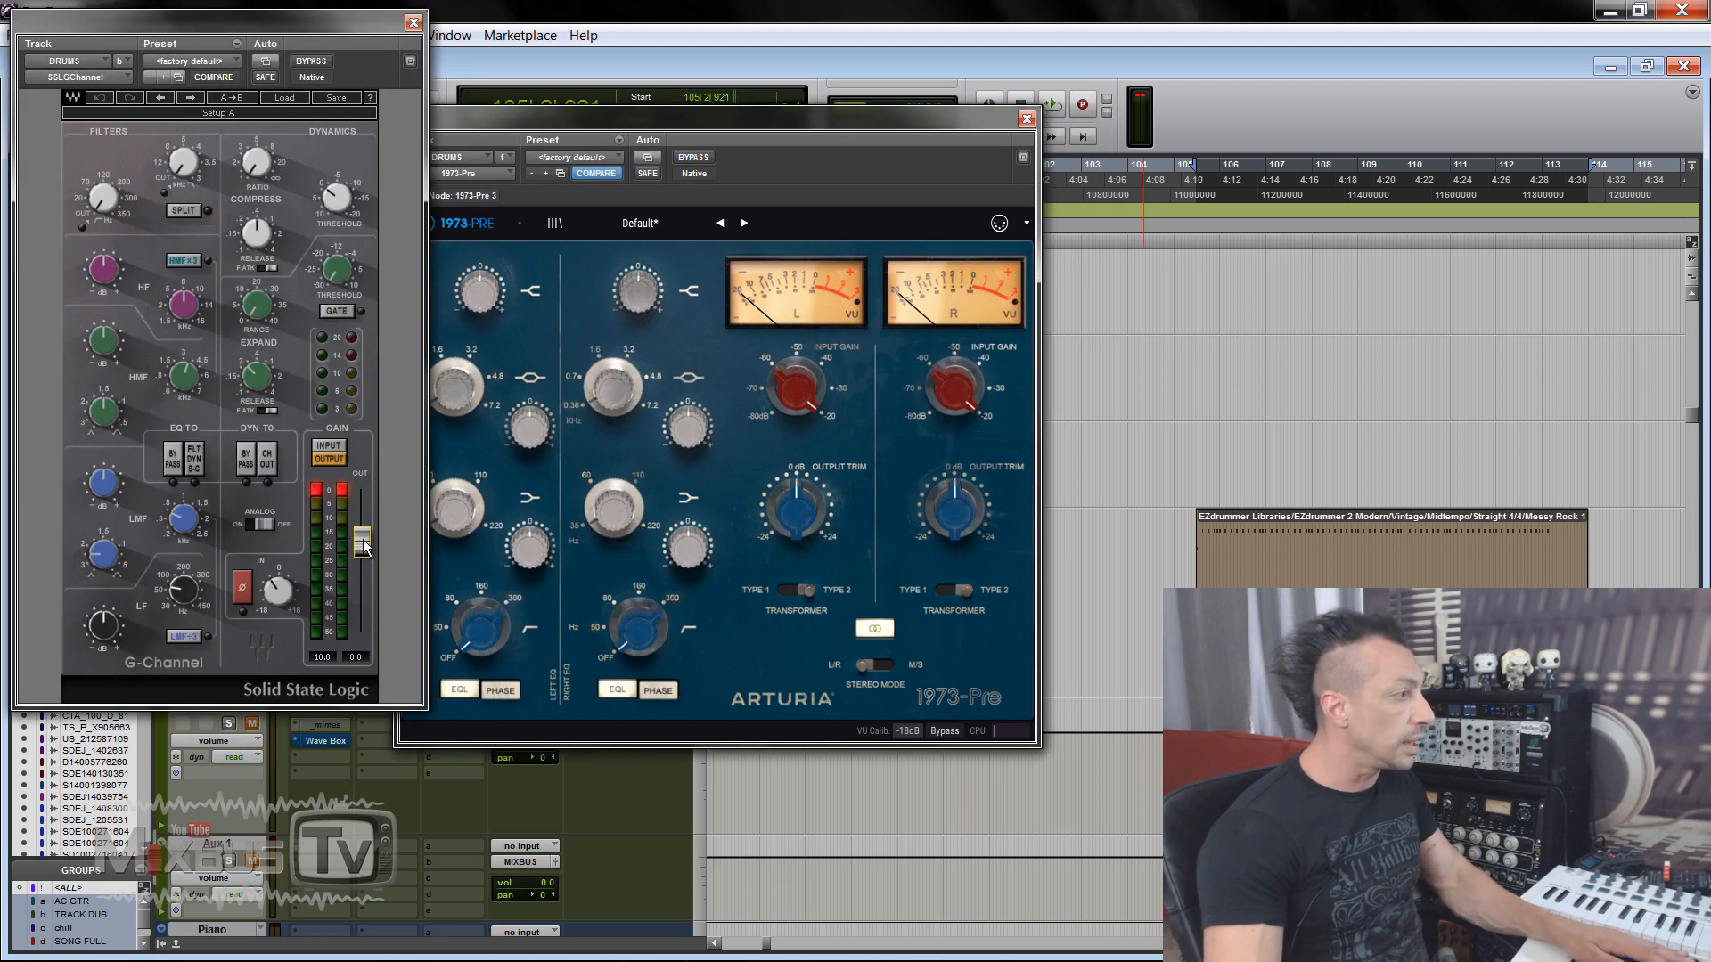
left_click_drag(365, 526, 365, 515)
key("space")
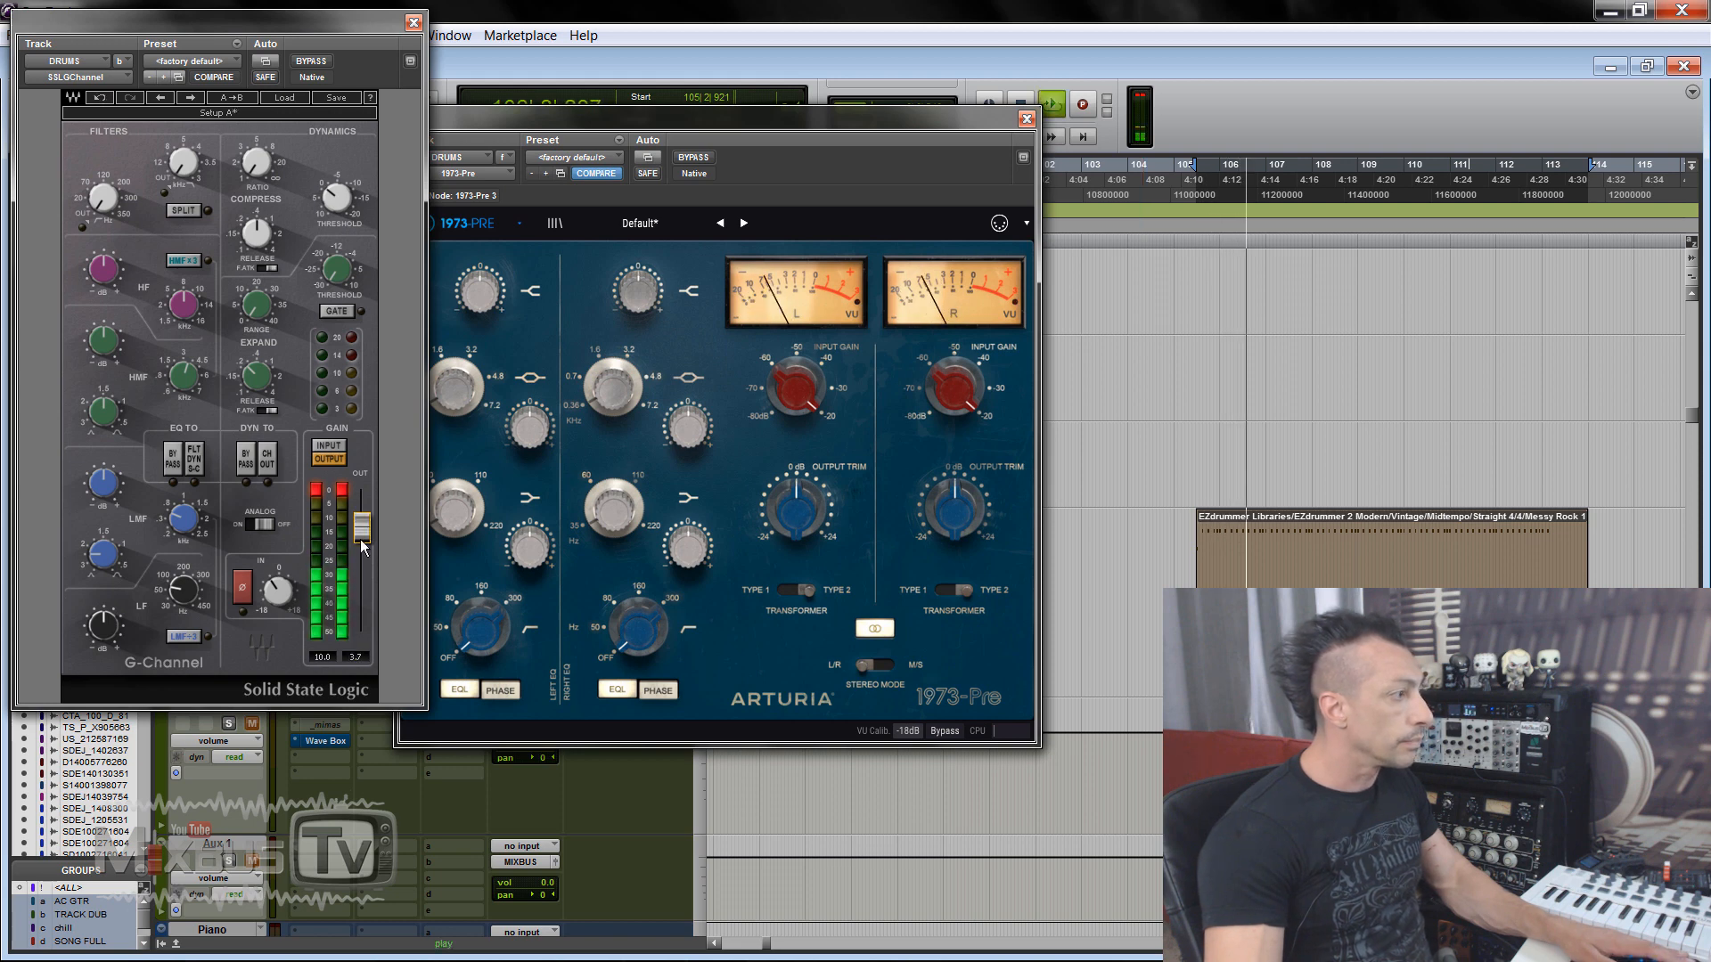
left_click(412, 22)
Step: Set the 1973-Pre transformer circuit to Type 1 while the drums play, then stop playback
left_click_drag(427, 118, 224, 121)
left_click(594, 592)
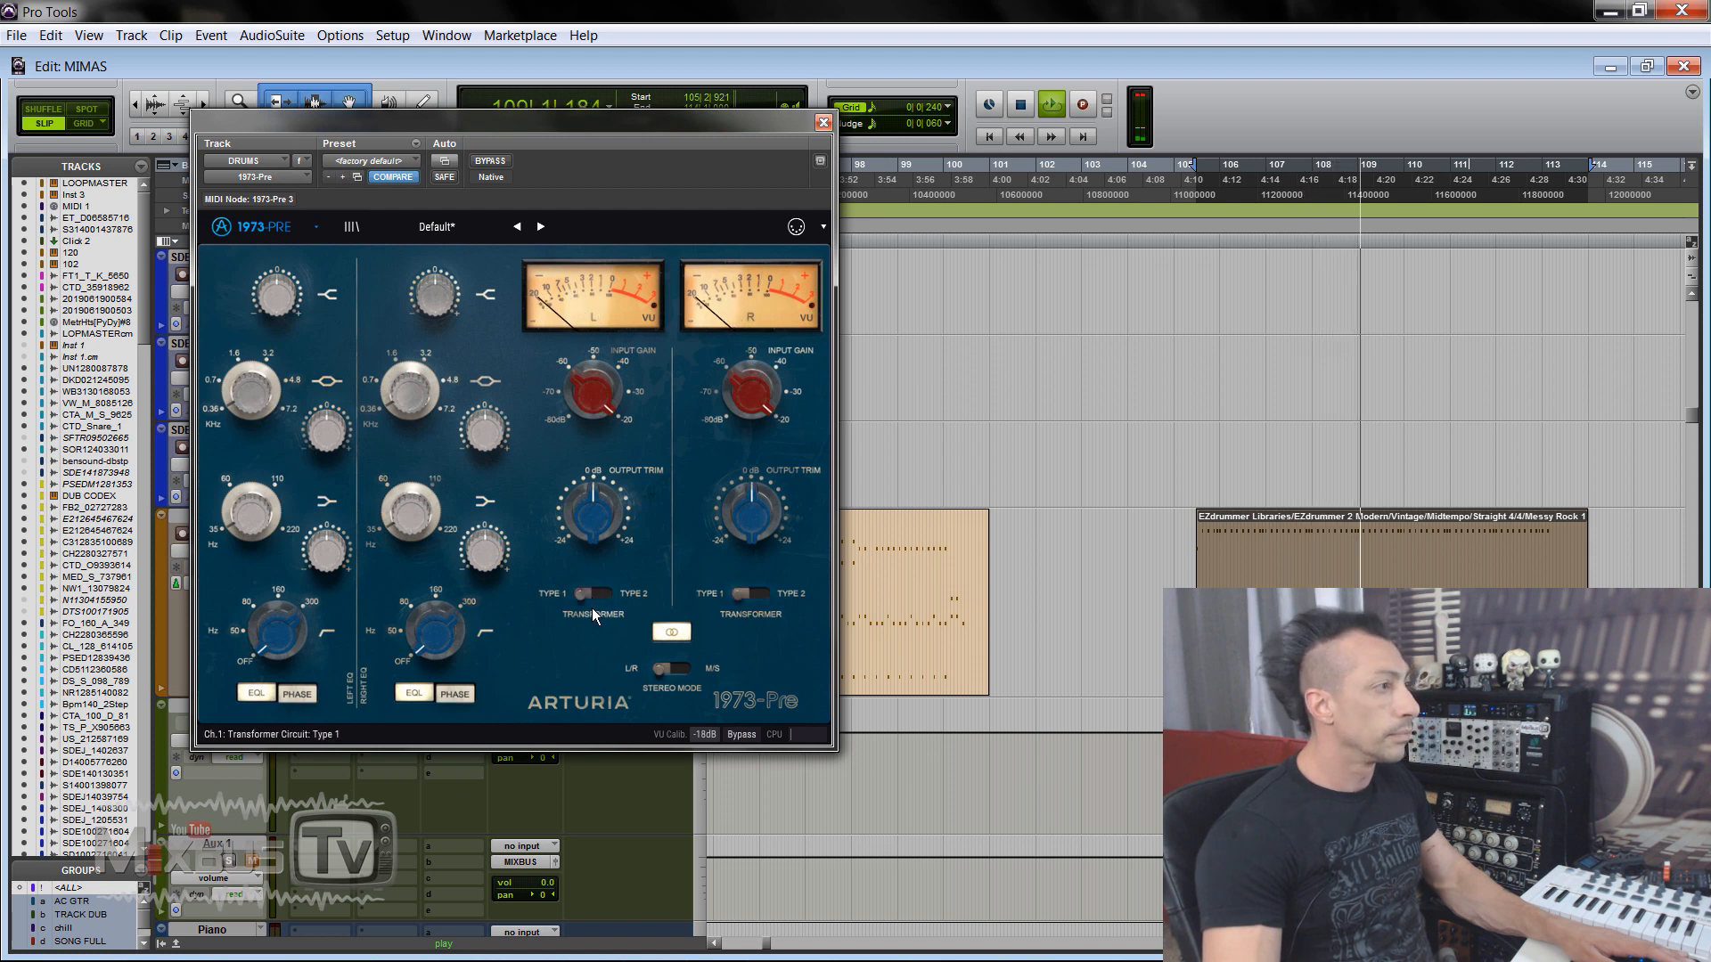
key("space")
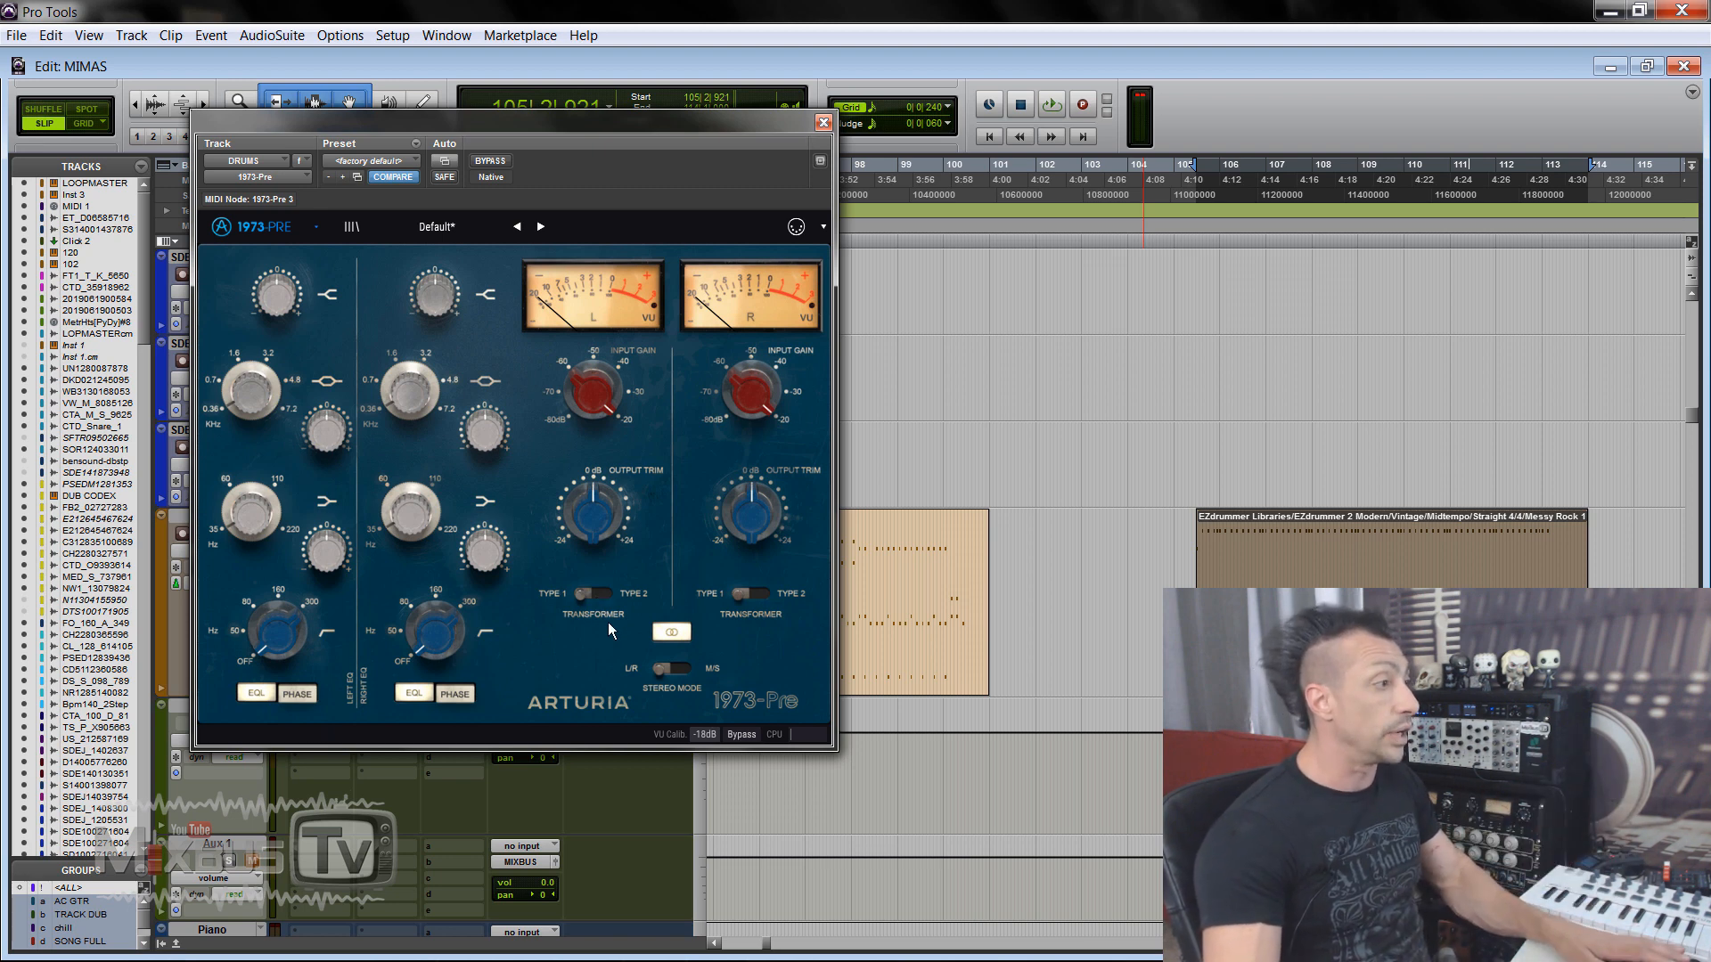
Step: Play the drums and compare the 1973-Pre transformer's Type 2 and Type 1 circuits, ending on Type 1
left_click_drag(624, 137, 620, 135)
key("space")
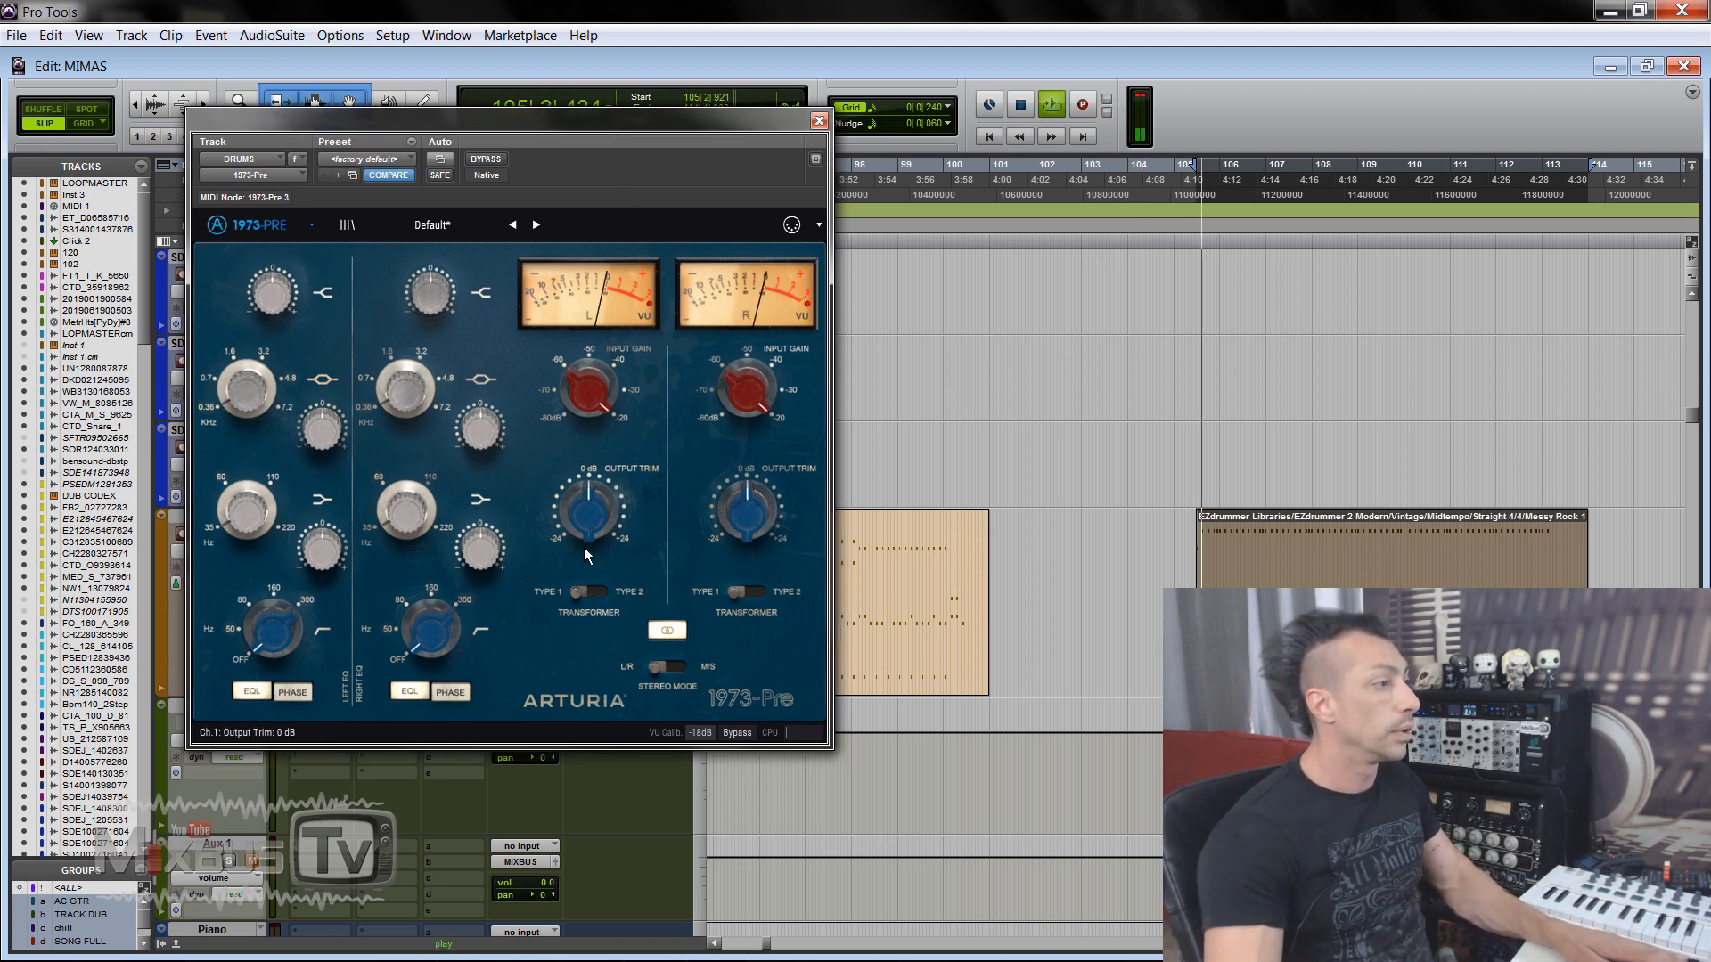
left_click(593, 592)
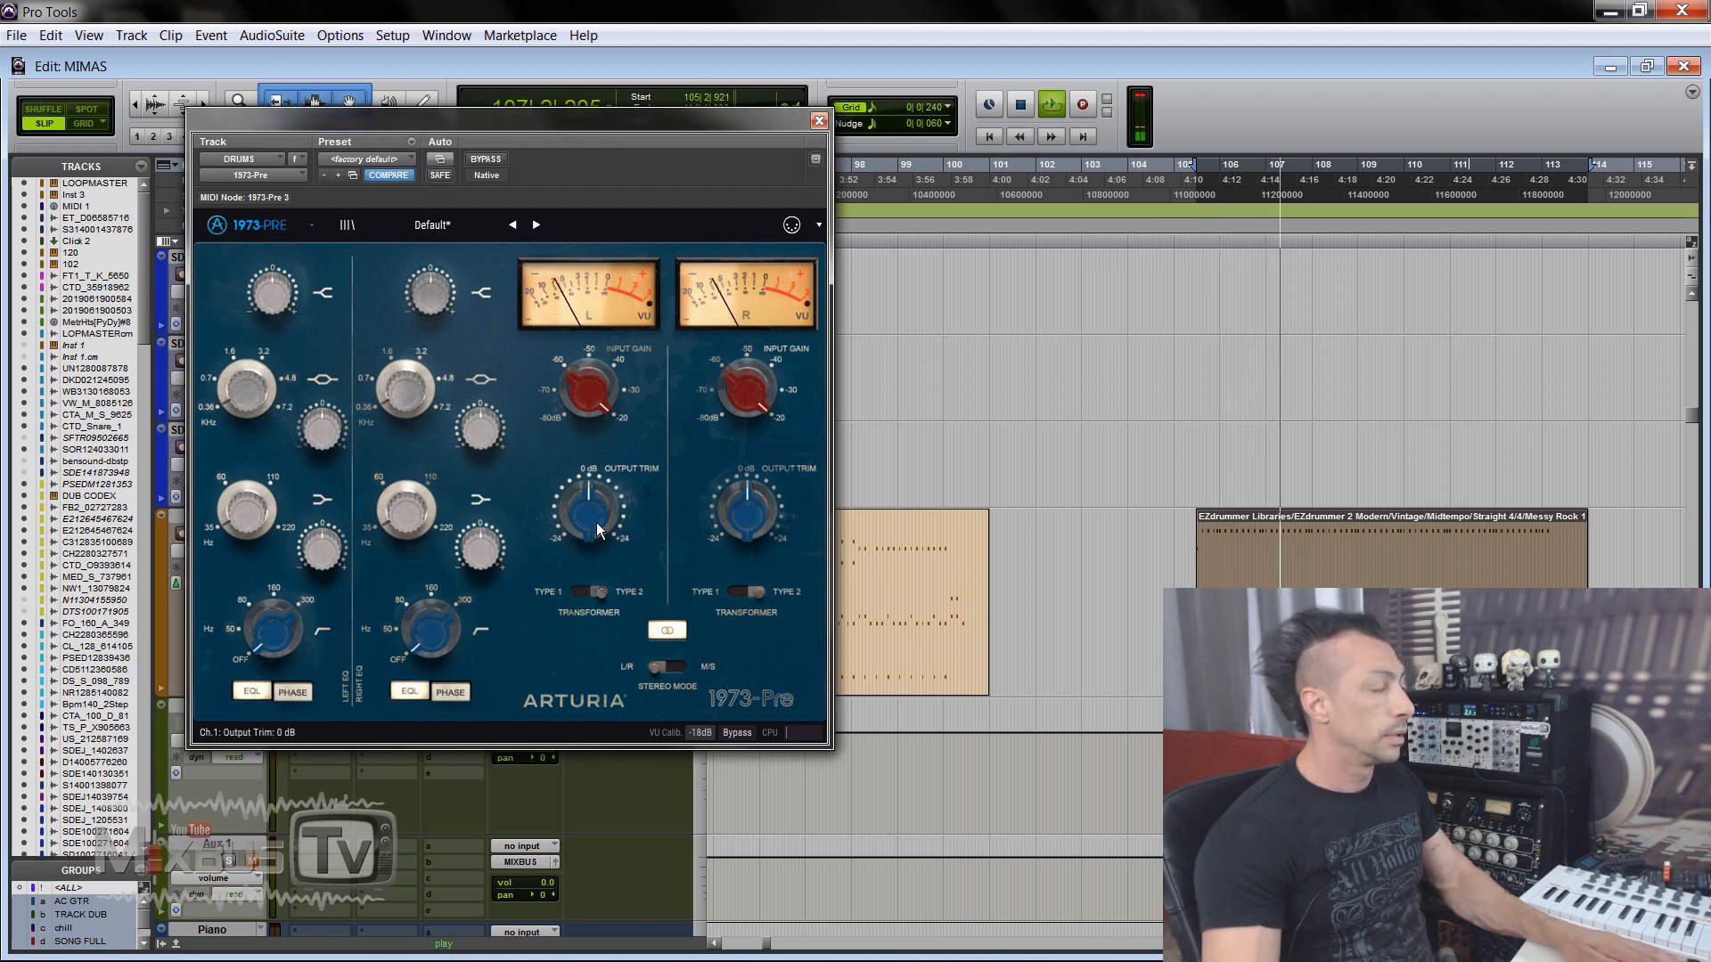
left_click(588, 595)
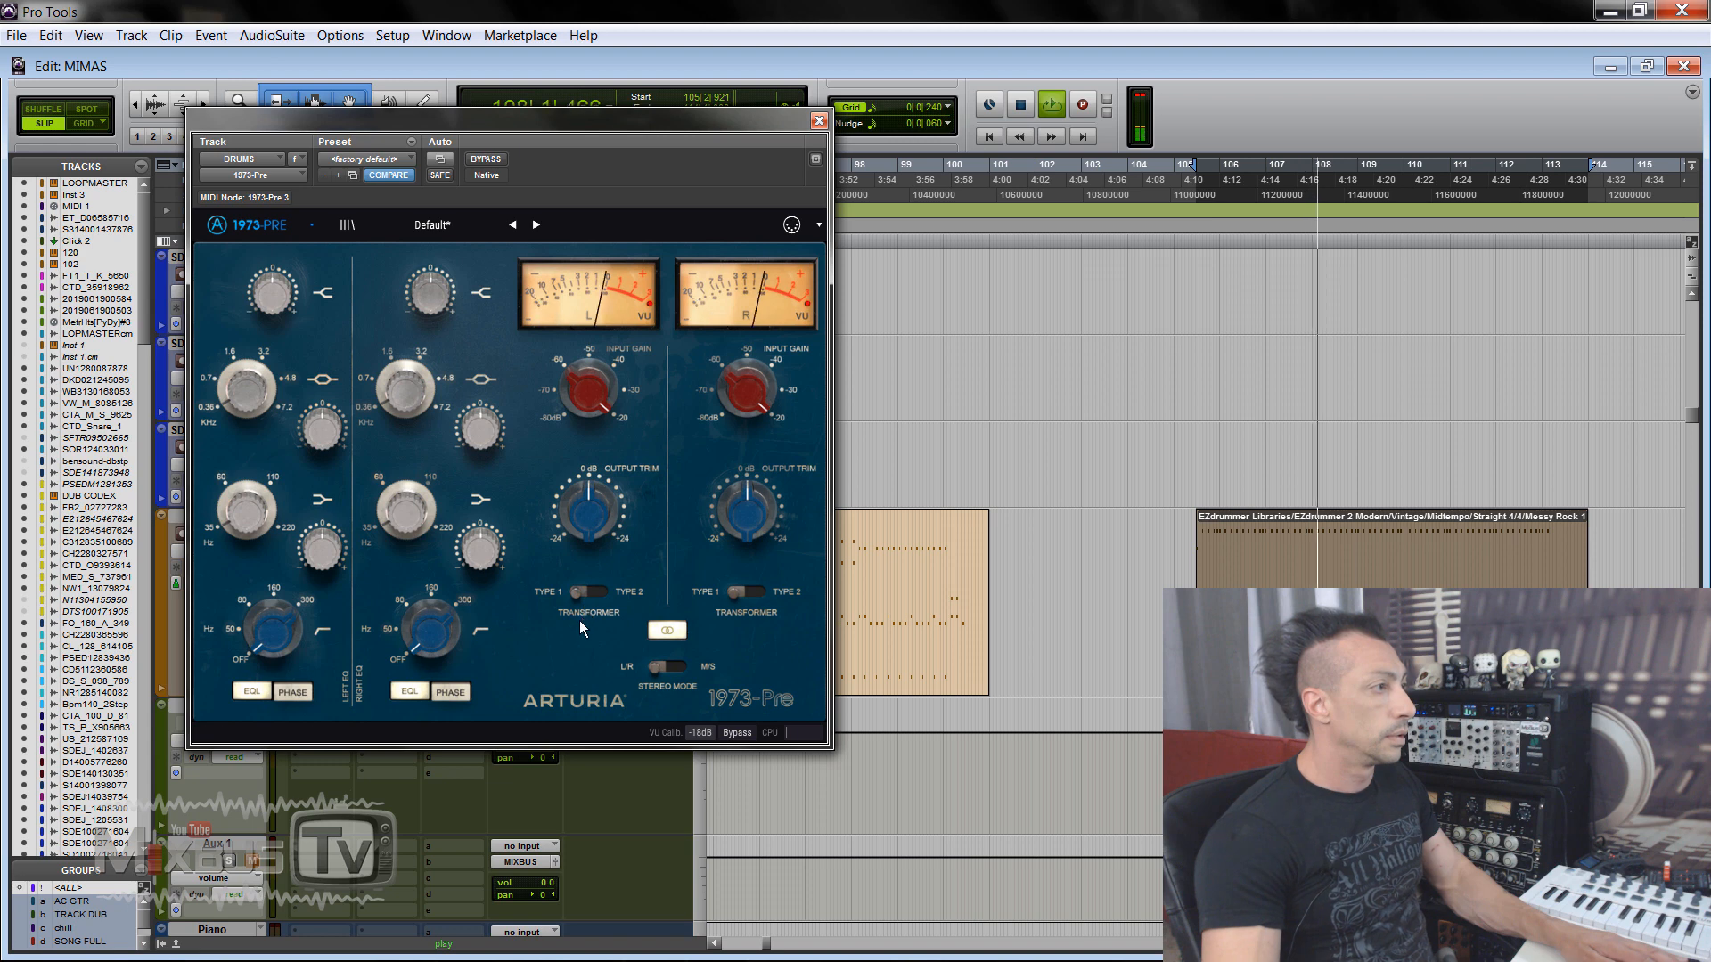
Step: Stop playback, then bypass the 1973-Pre plug-in and close its window
key("space")
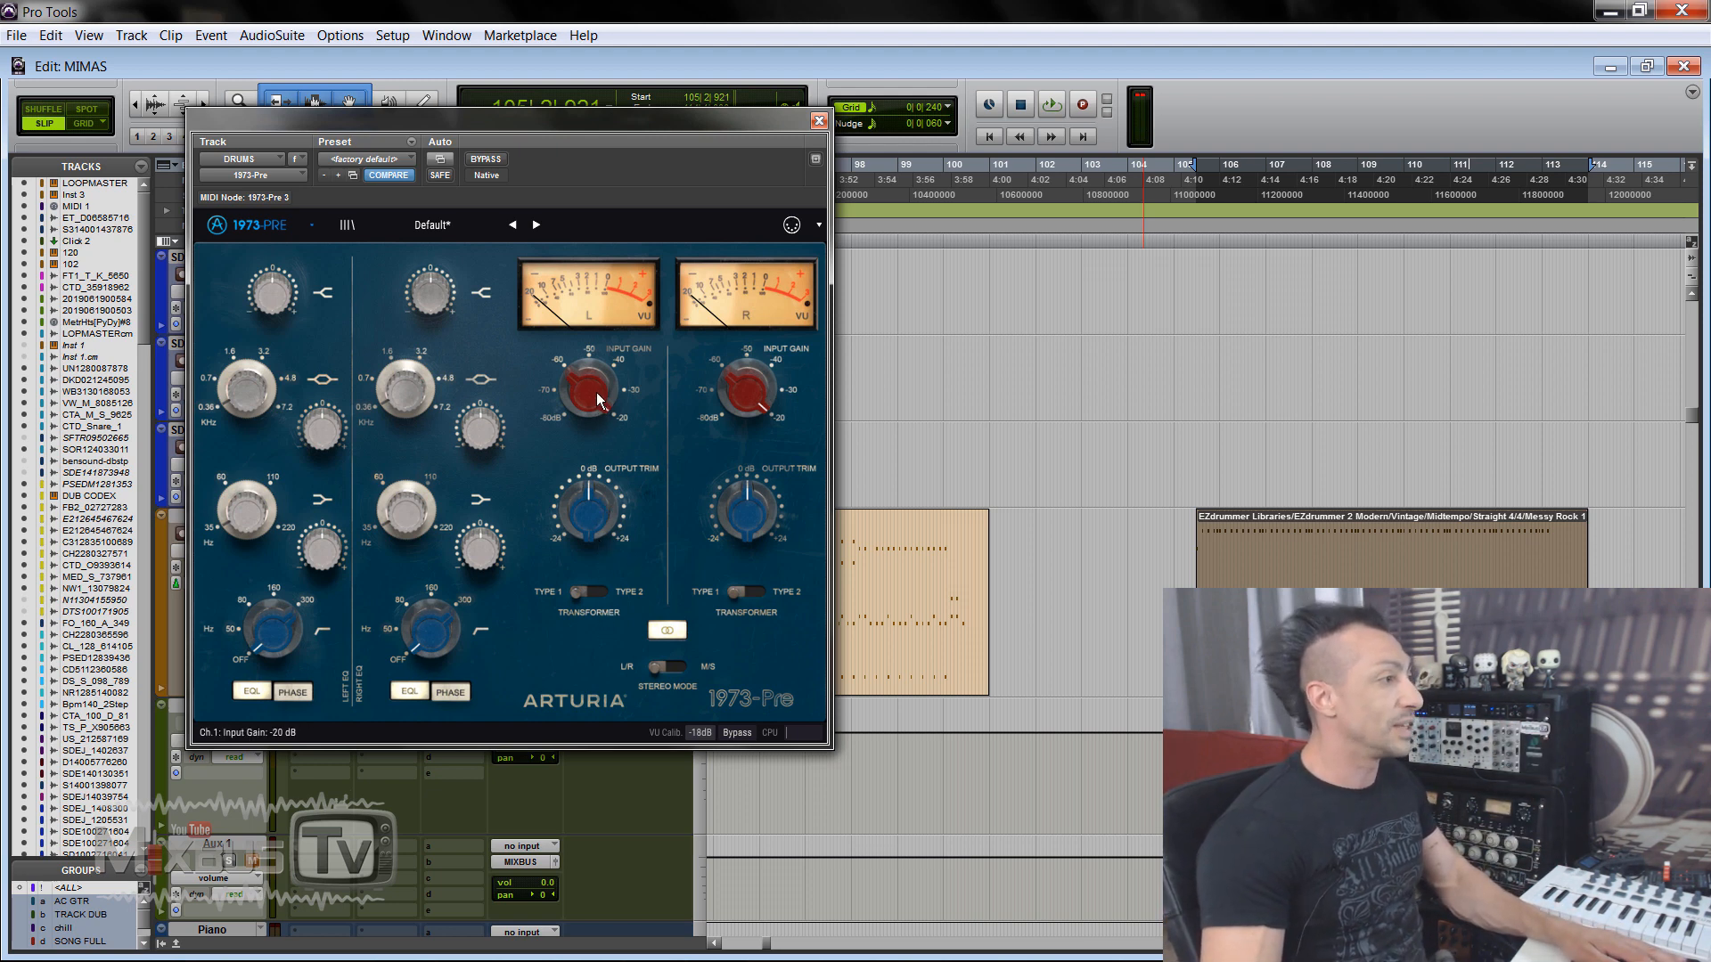
left_click(488, 160)
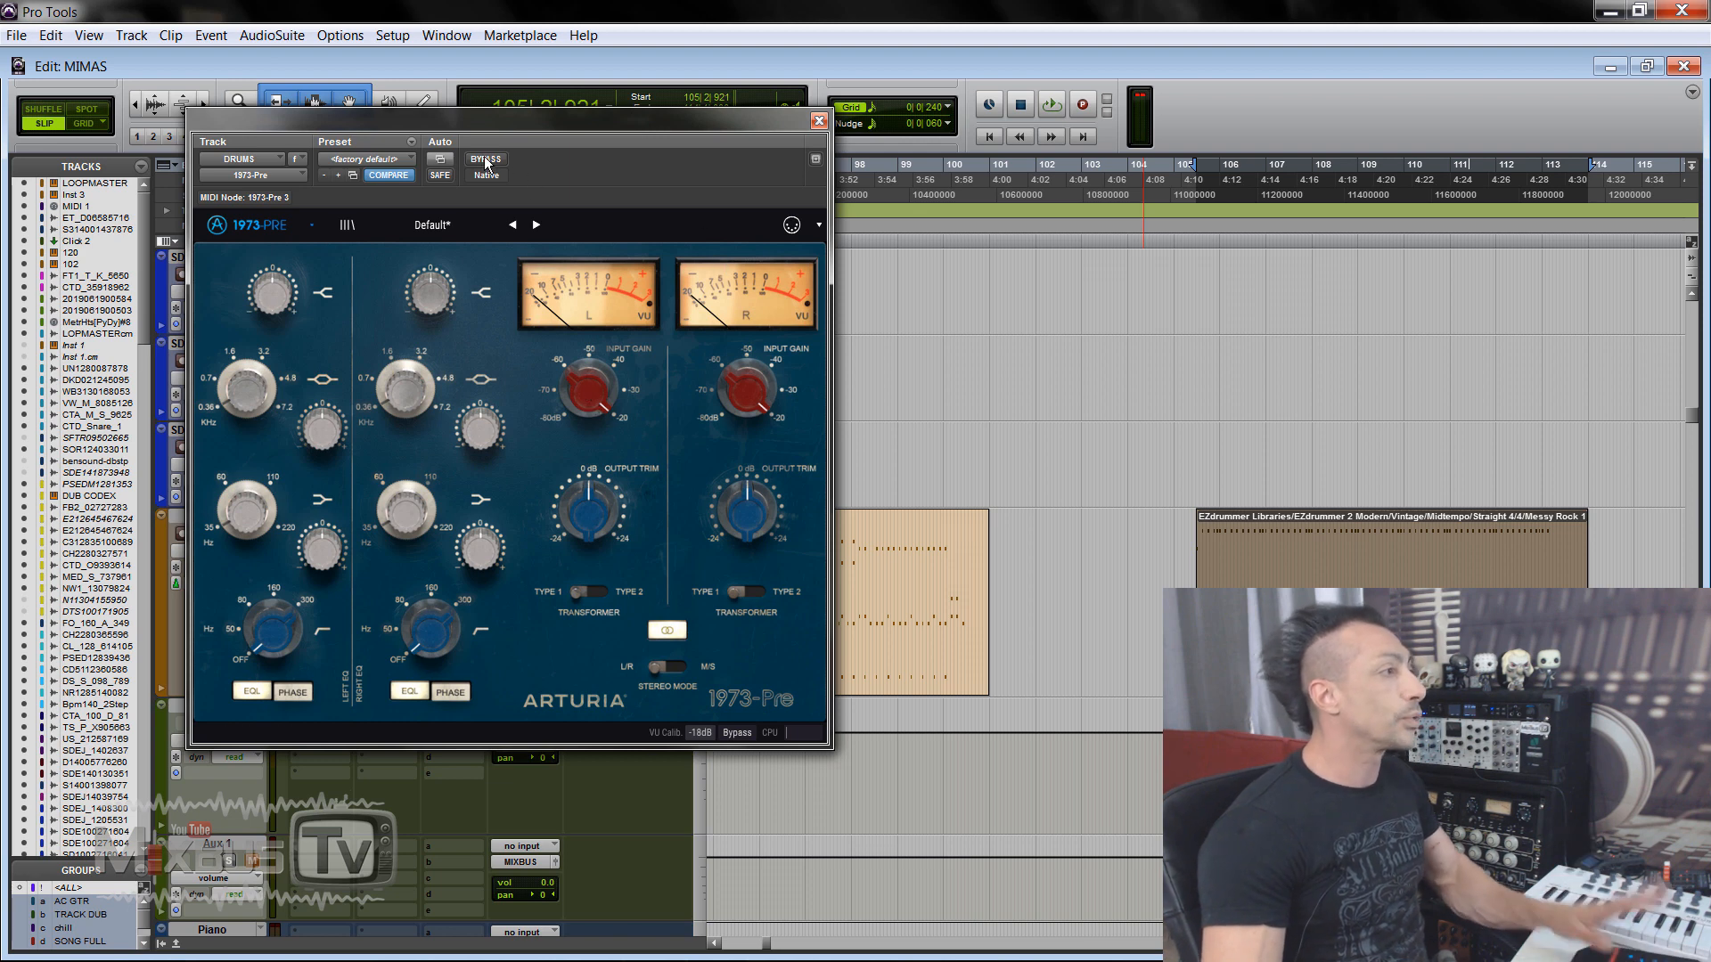
left_click(820, 122)
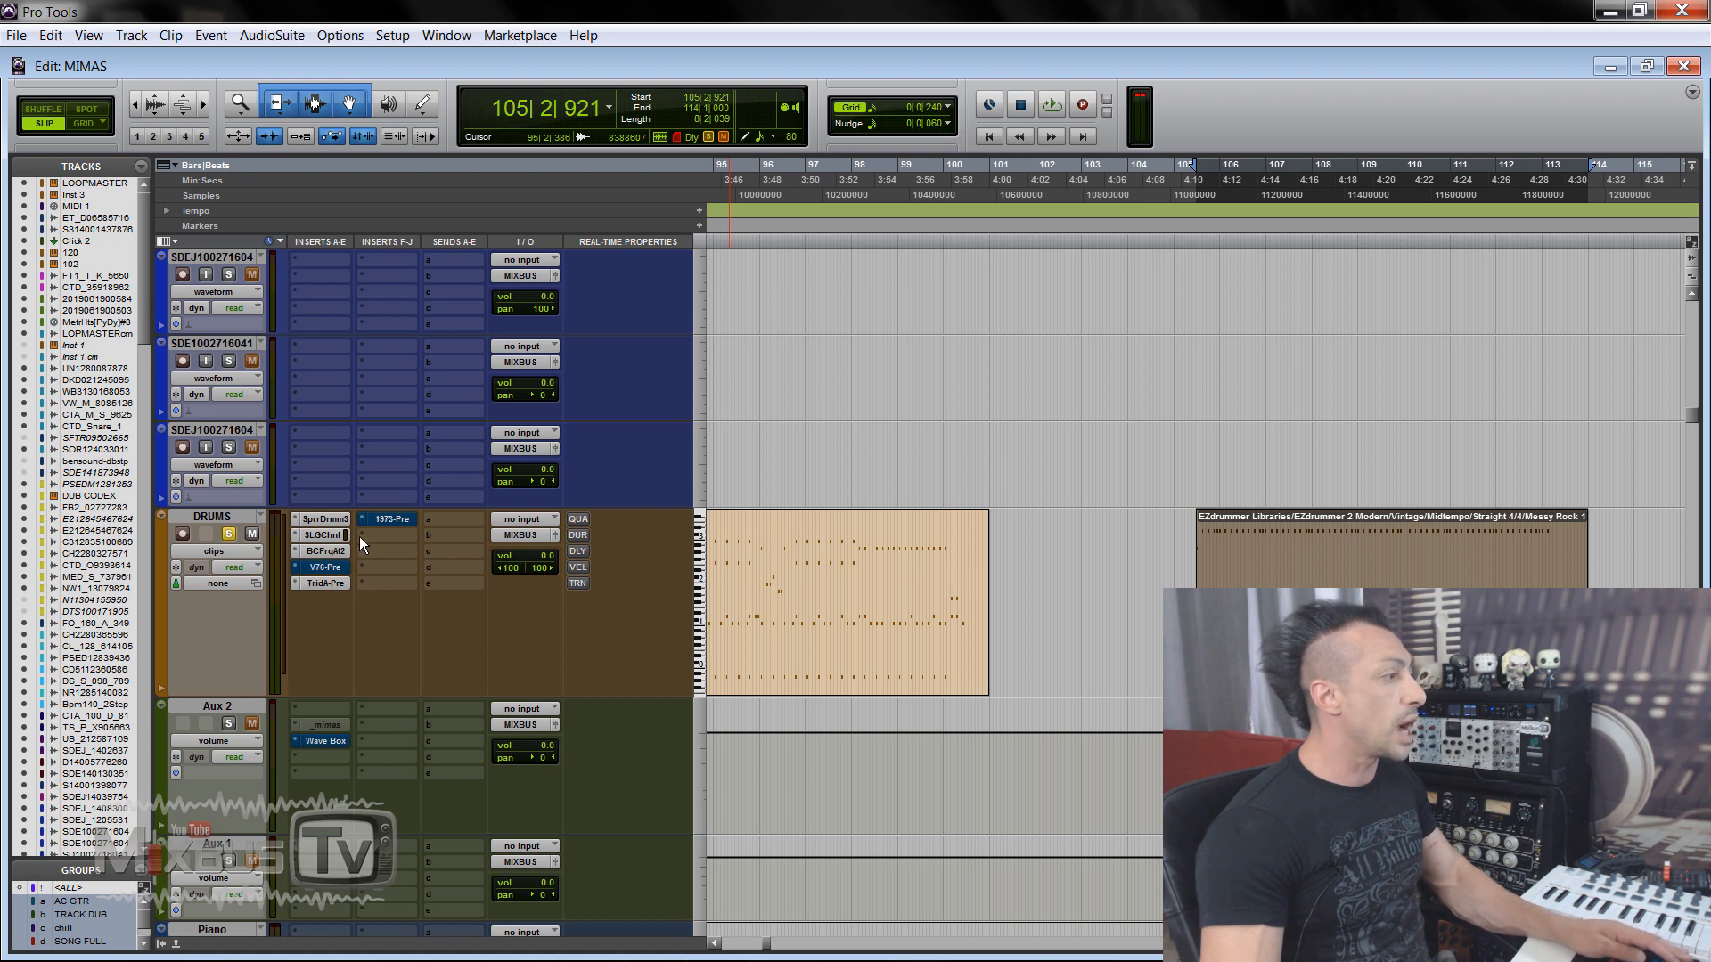
Step: Open the TridA-Pre insert on the DRUMS track and resize its plug-in window to 100%
left_click(319, 582)
left_click_drag(415, 25, 565, 50)
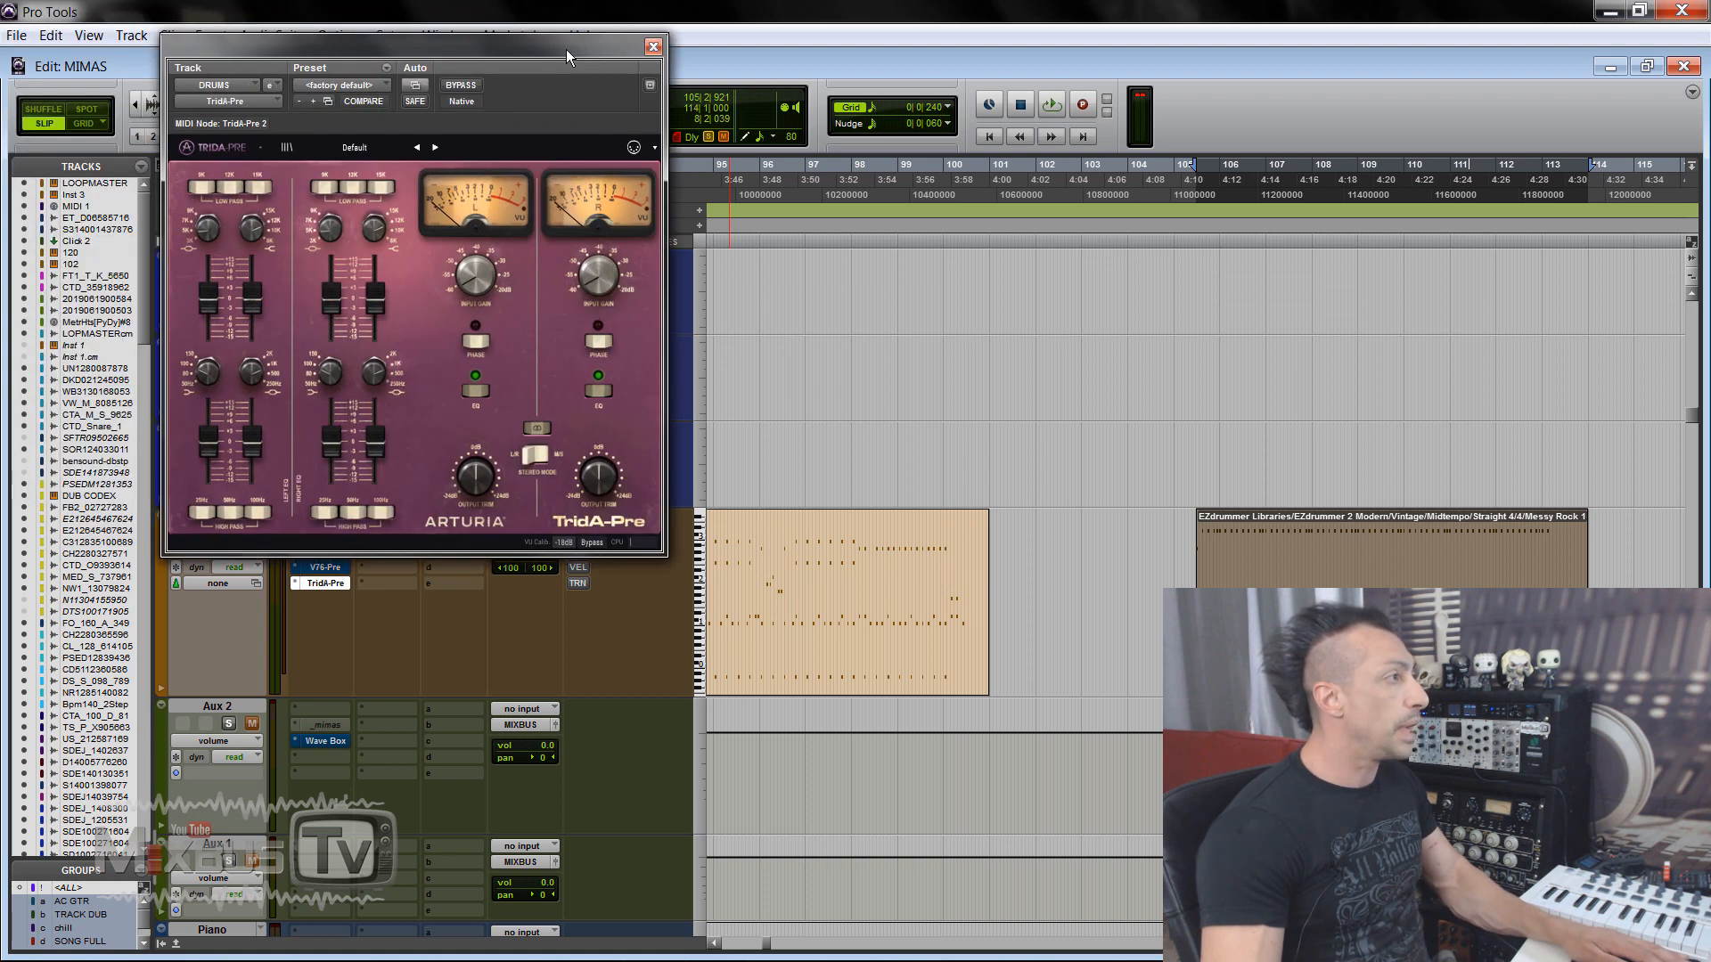
left_click(260, 146)
mouse_move(266, 265)
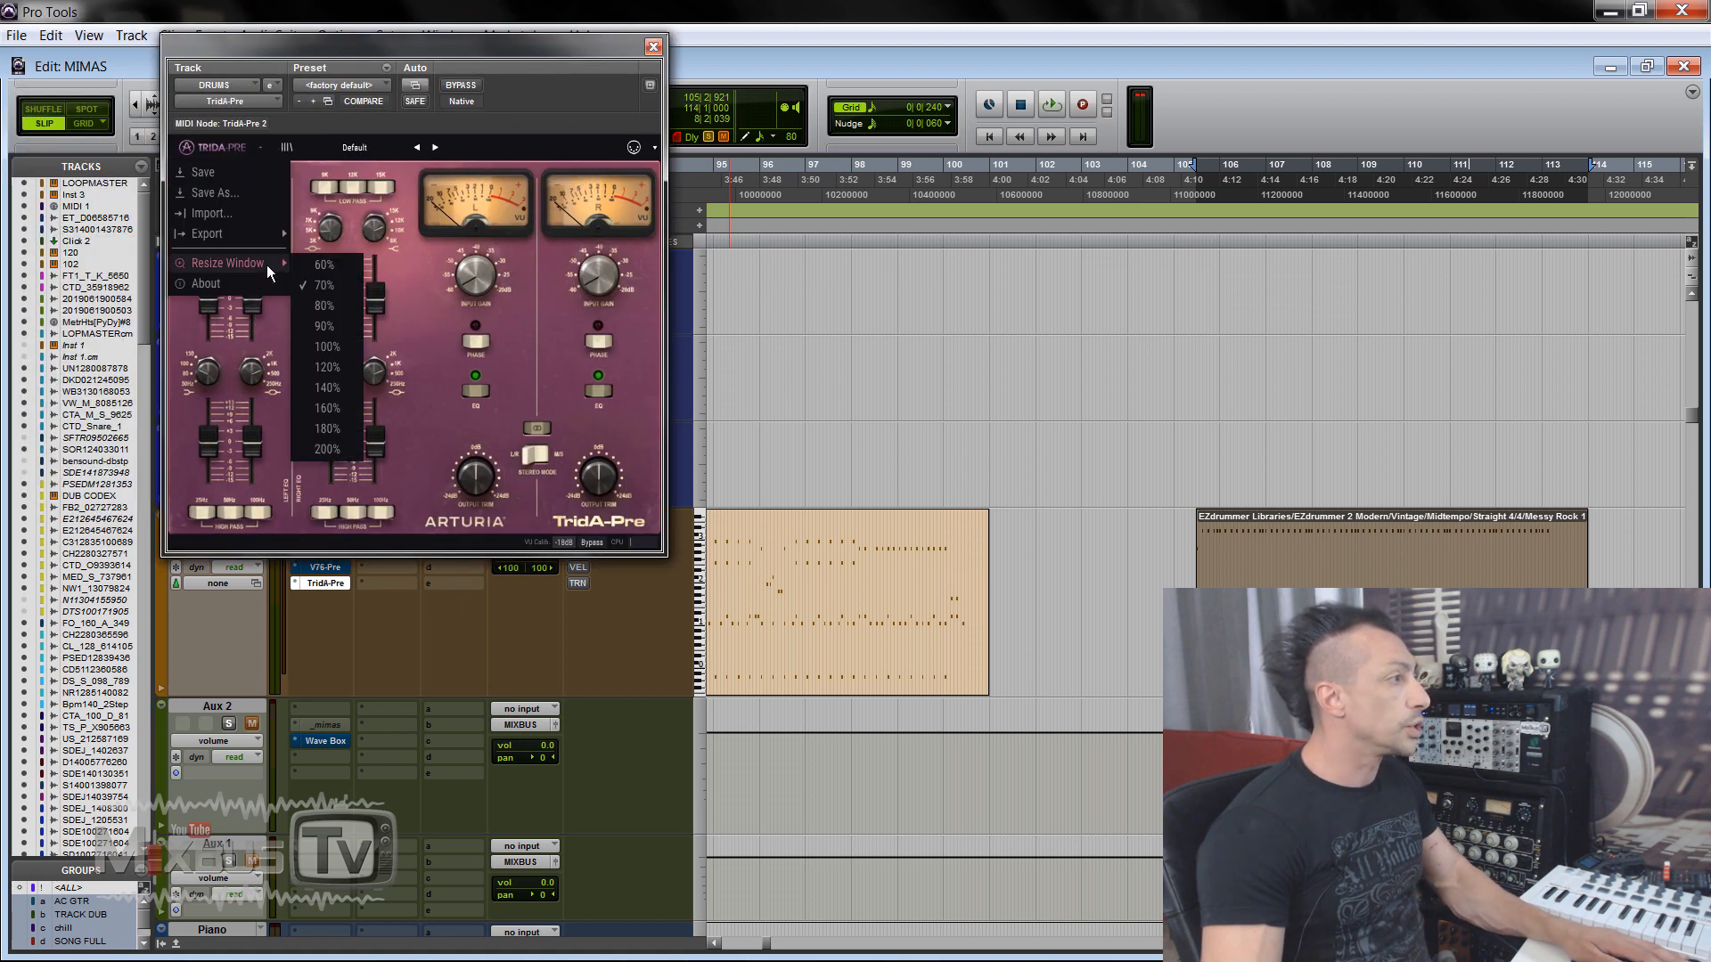
left_click(323, 347)
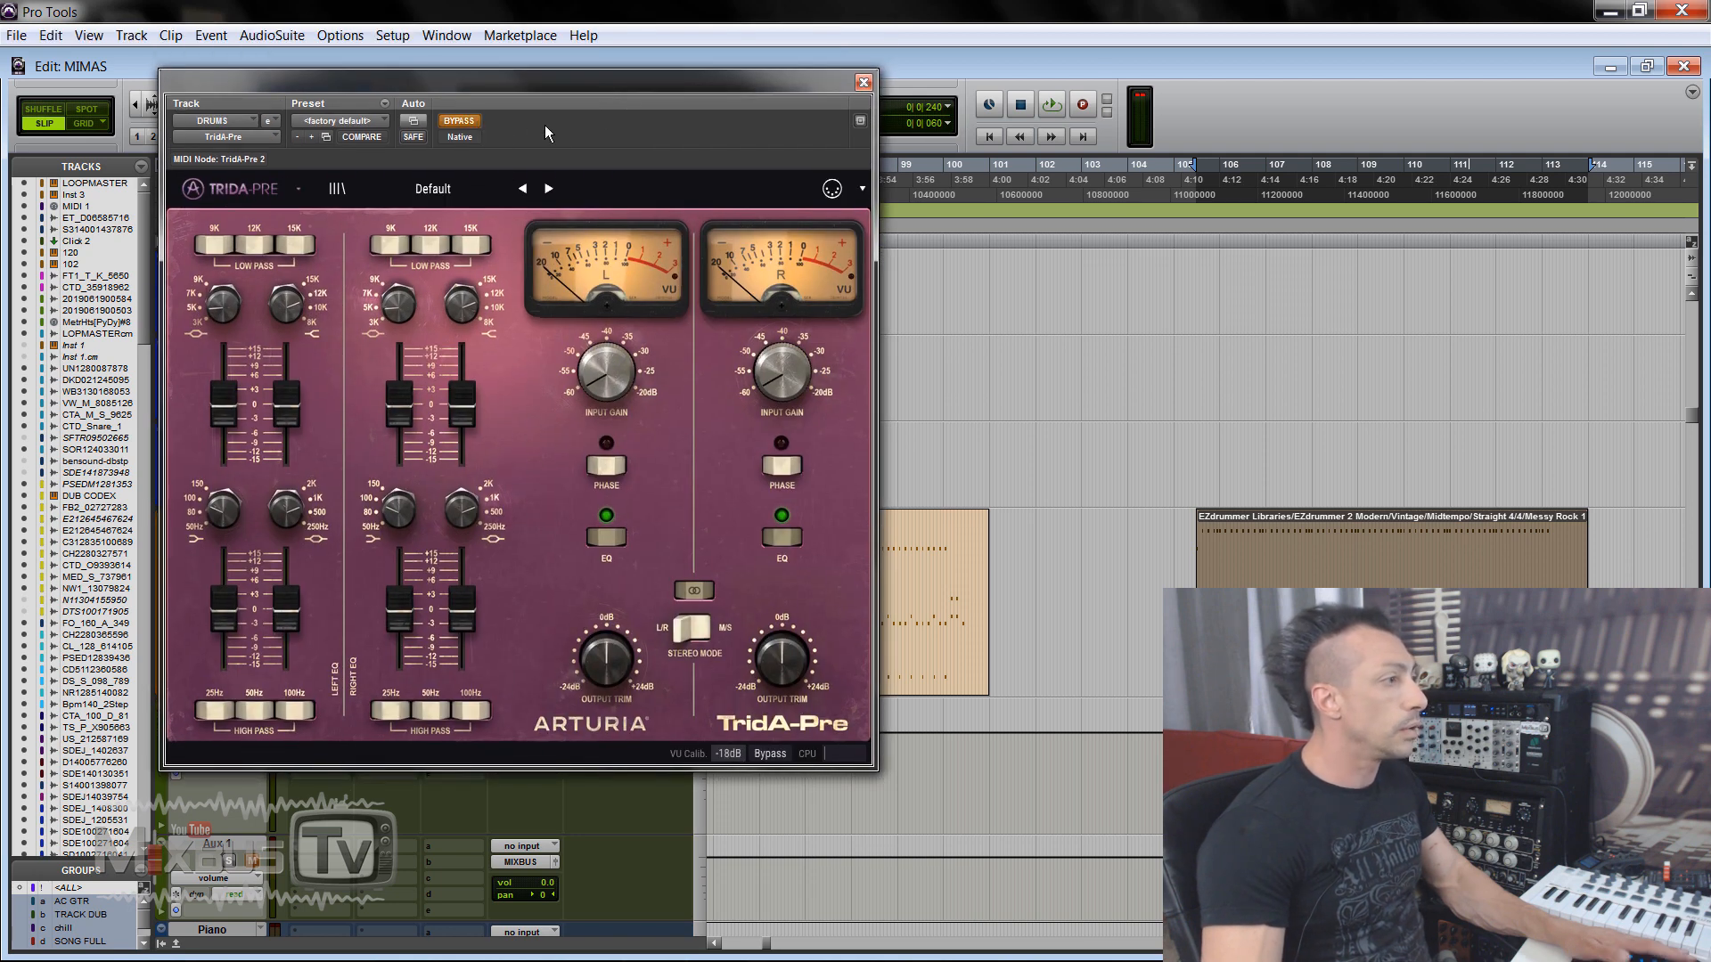
Step: Play the drums and compare the TridA-Pre bypassed and active, leaving the plug-in active
key("space")
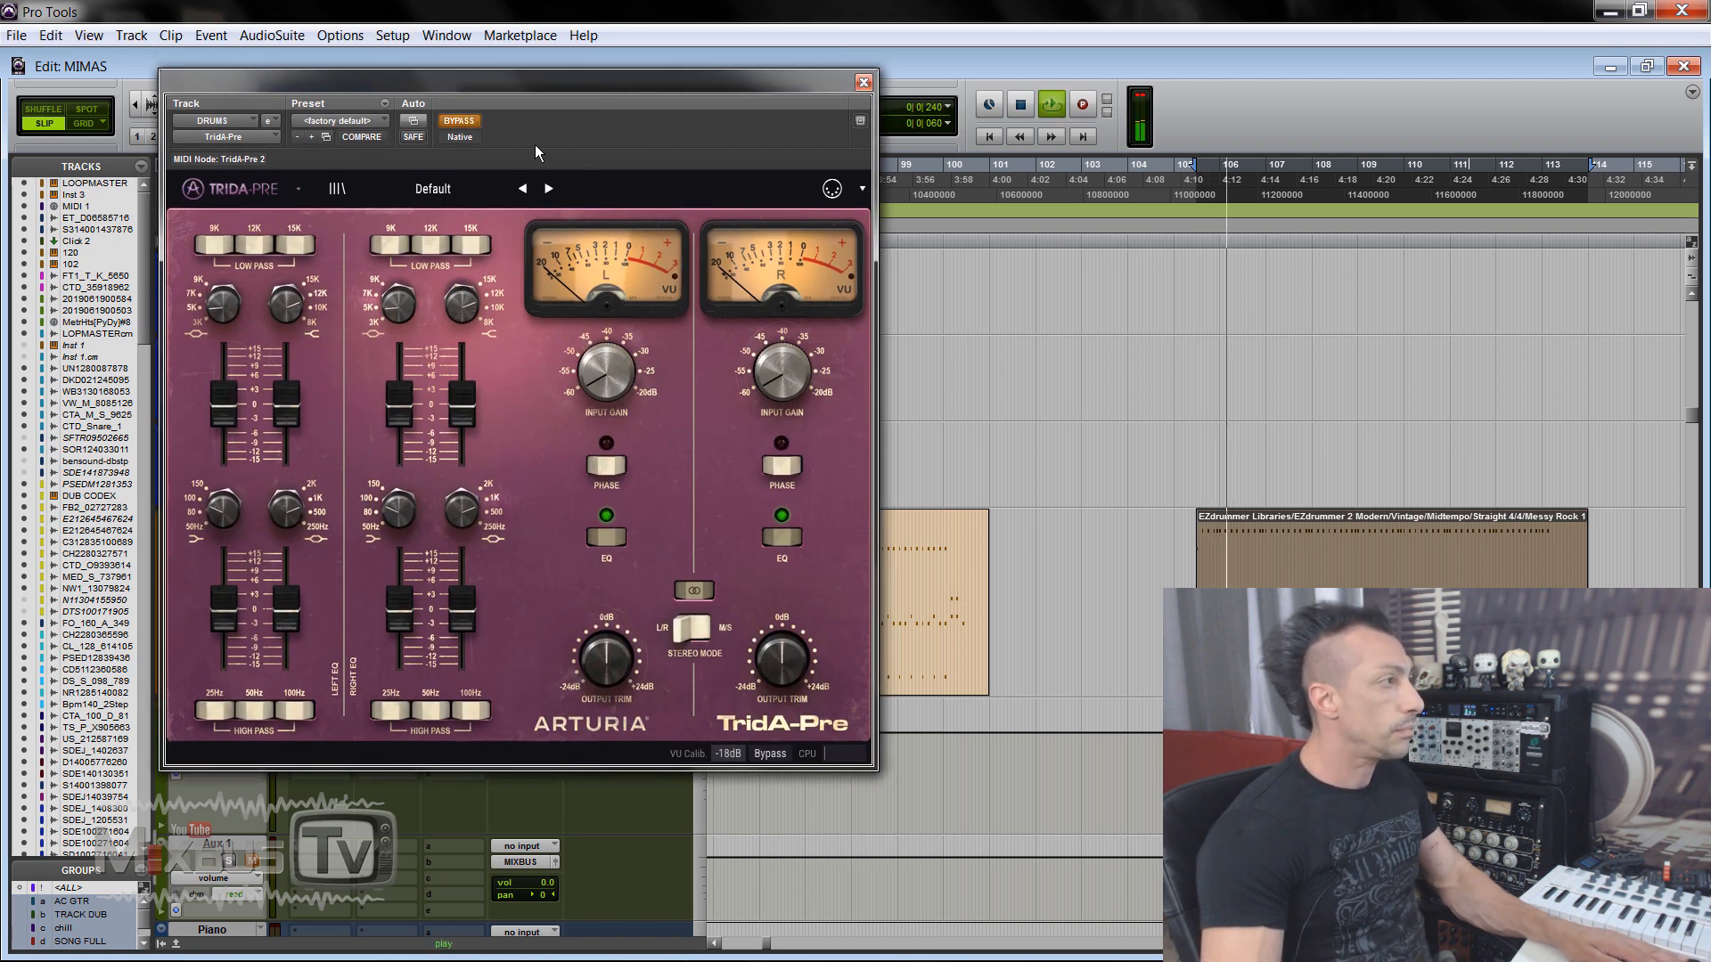
left_click(465, 122)
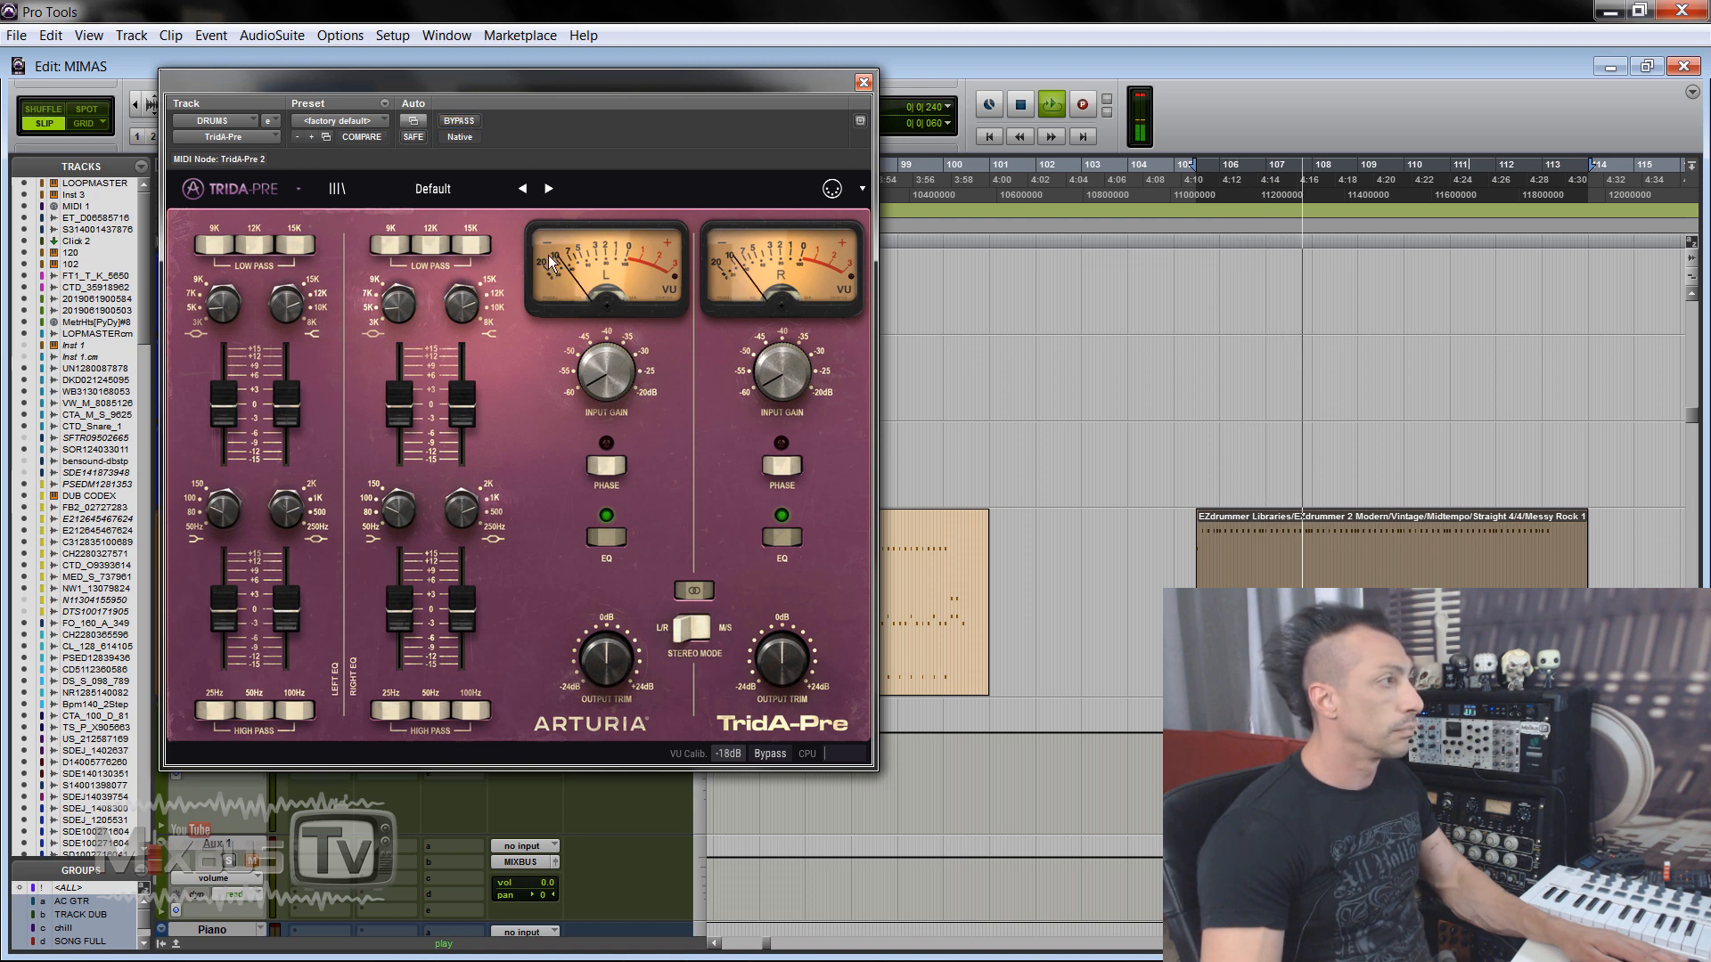
left_click(465, 122)
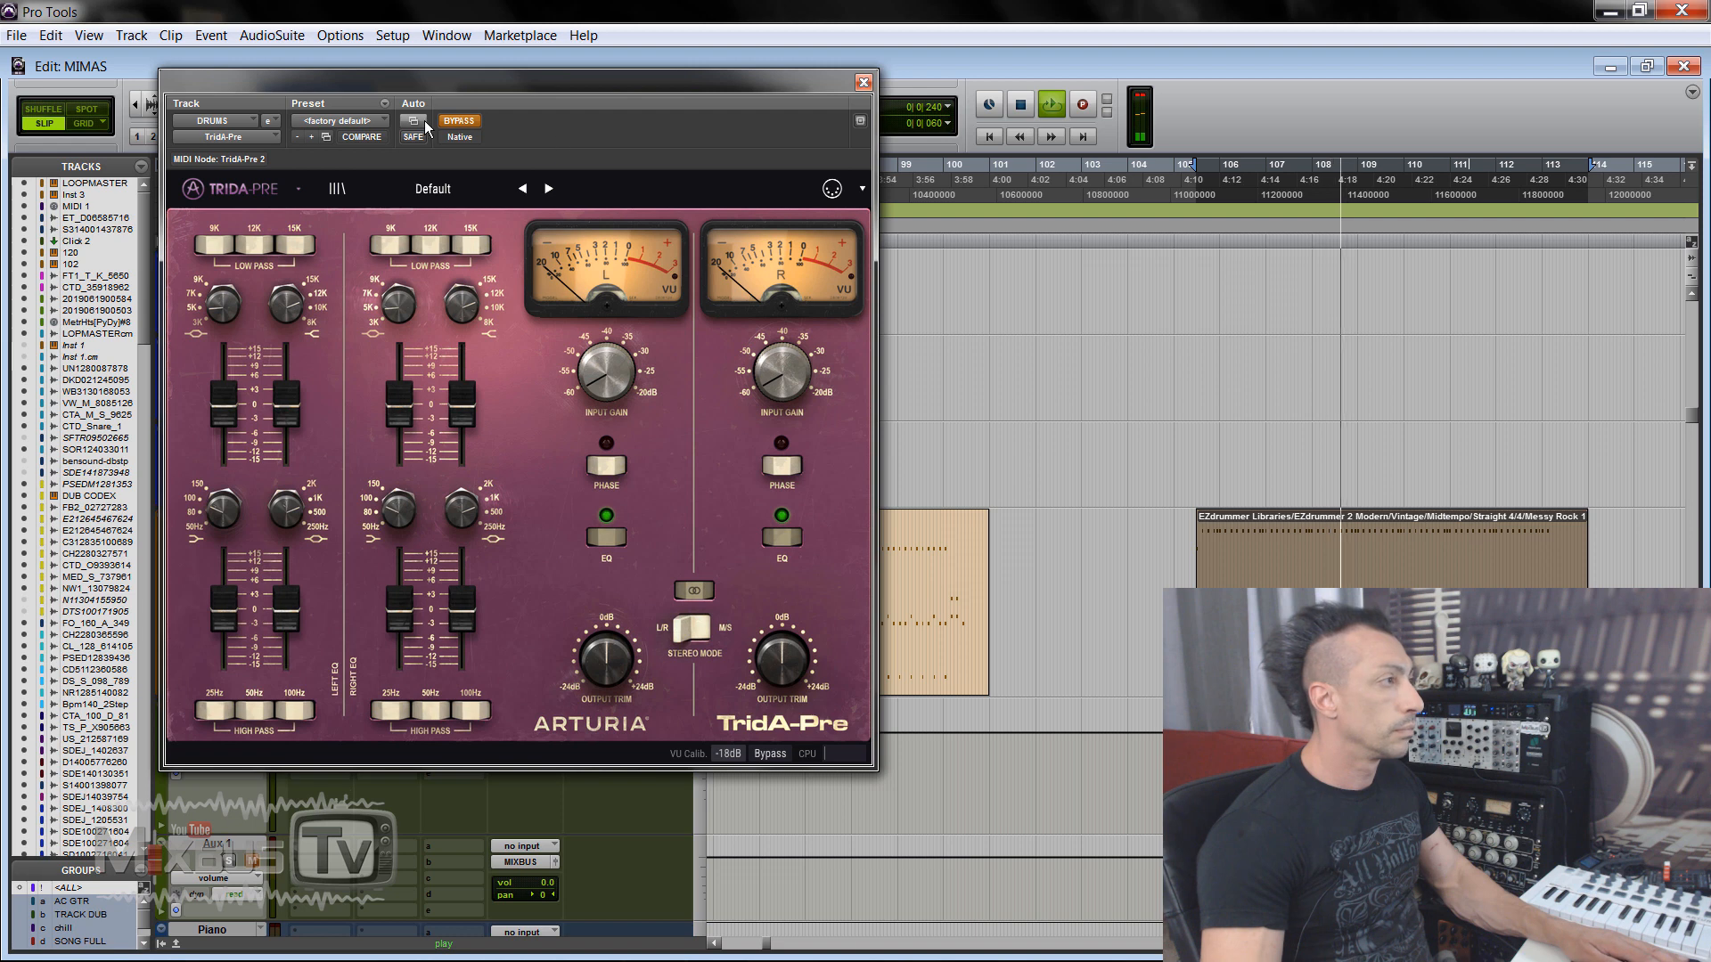
left_click(459, 122)
Step: Raise the TridA-Pre input gain to -34.7 dB during playback, then stop and lower it to about -40.2 dB
left_click_drag(621, 384, 624, 224)
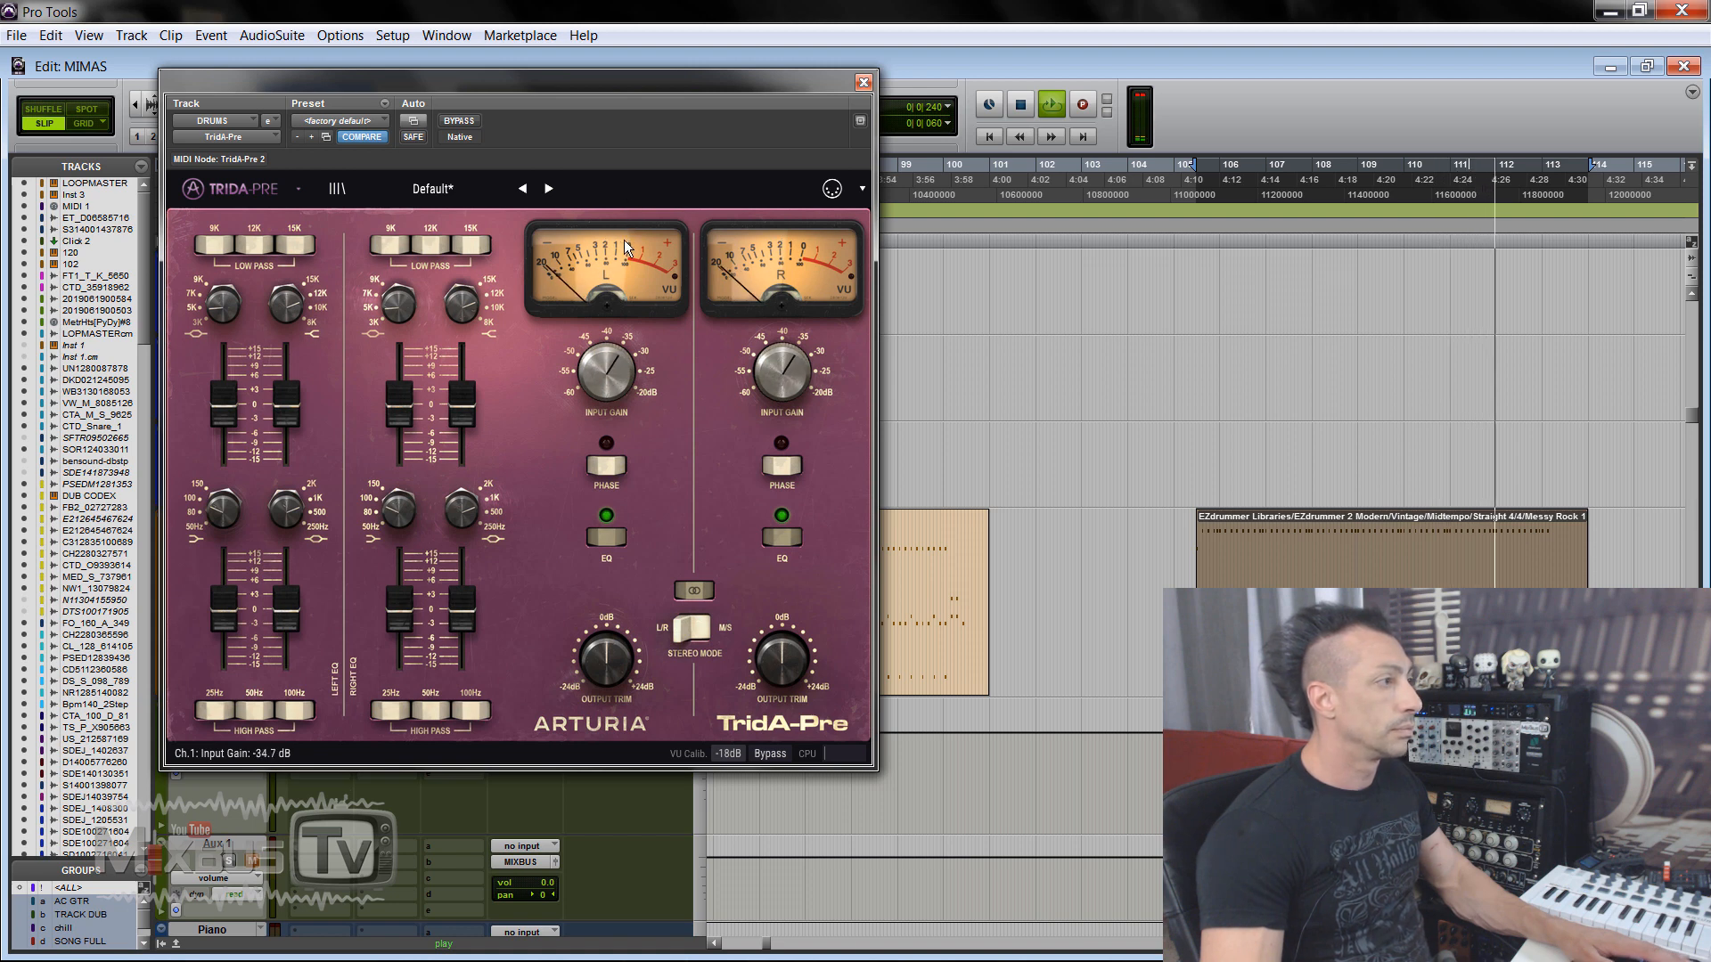
key("space")
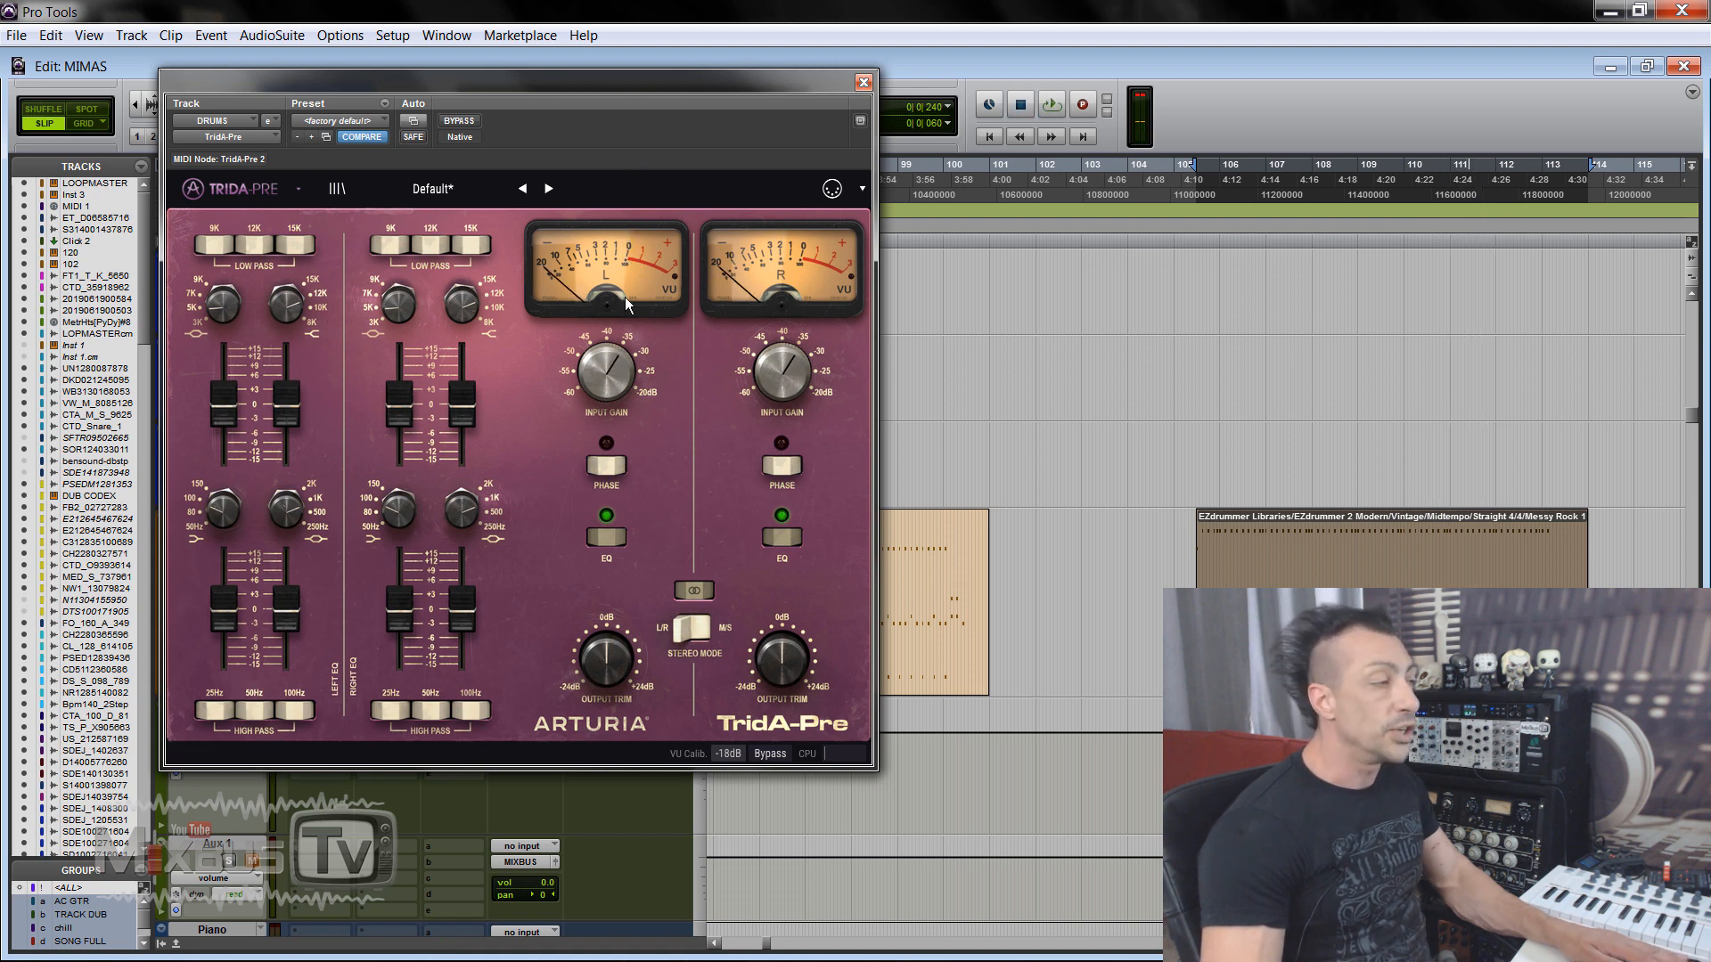
left_click_drag(615, 373, 614, 385)
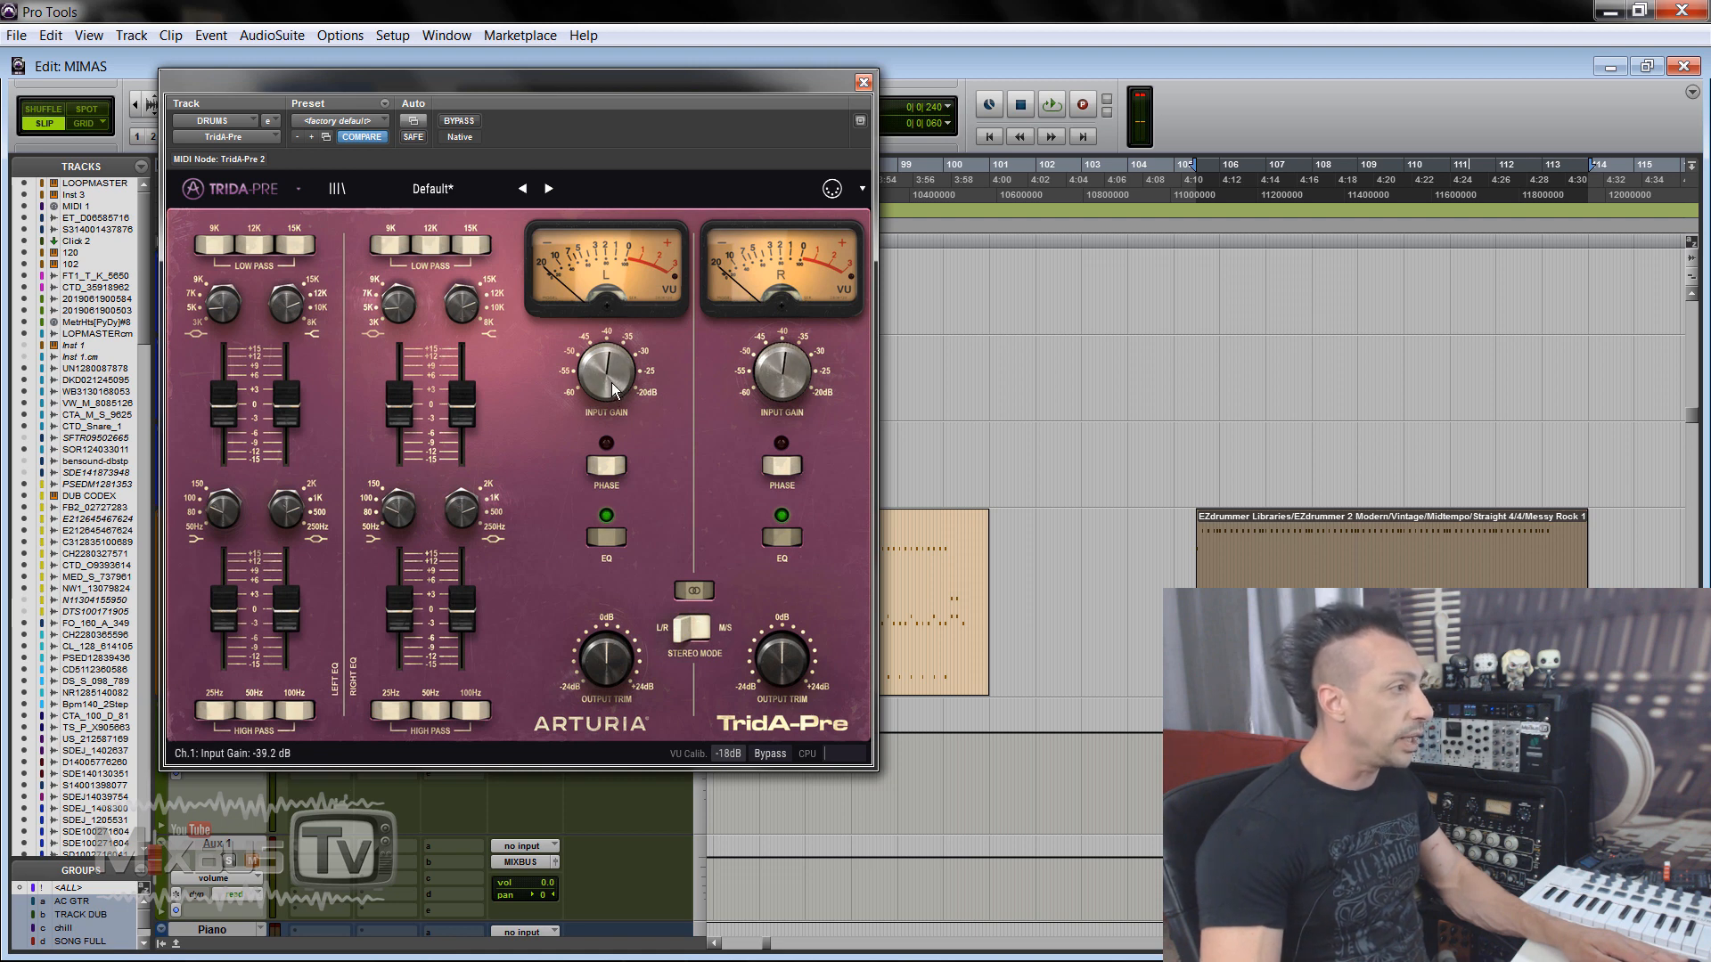
Step: Play the drums again and compare the gain-adjusted TridA-Pre against bypass, then stop playback
key("space")
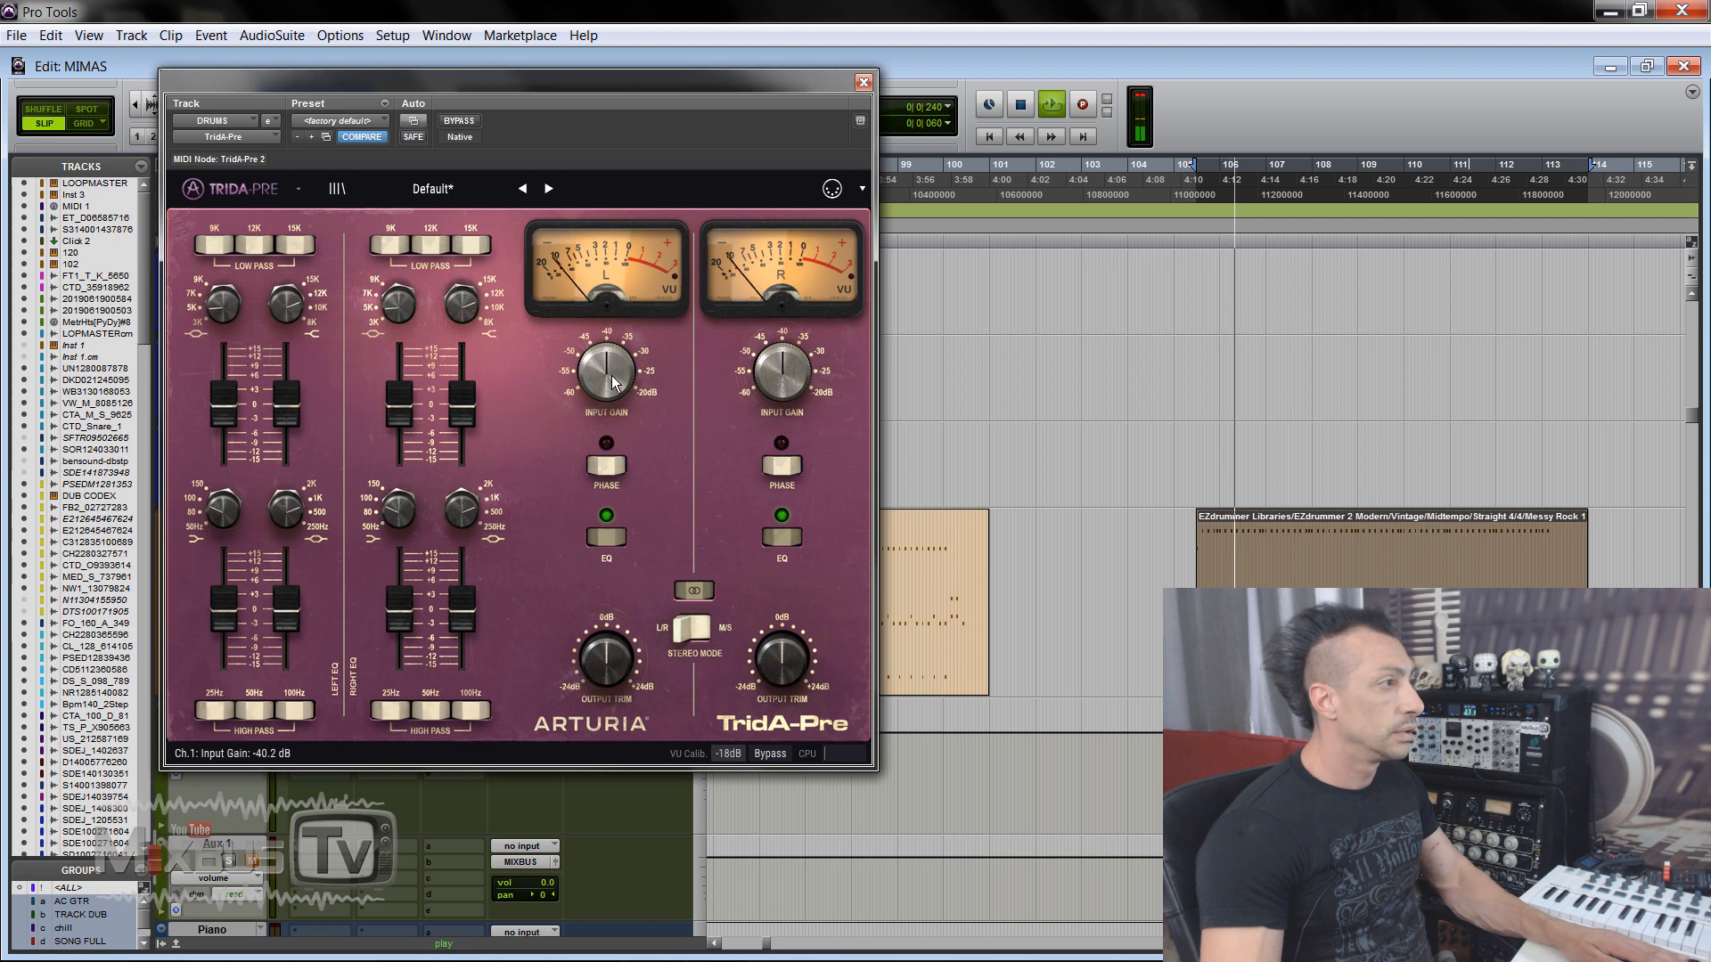
left_click(458, 121)
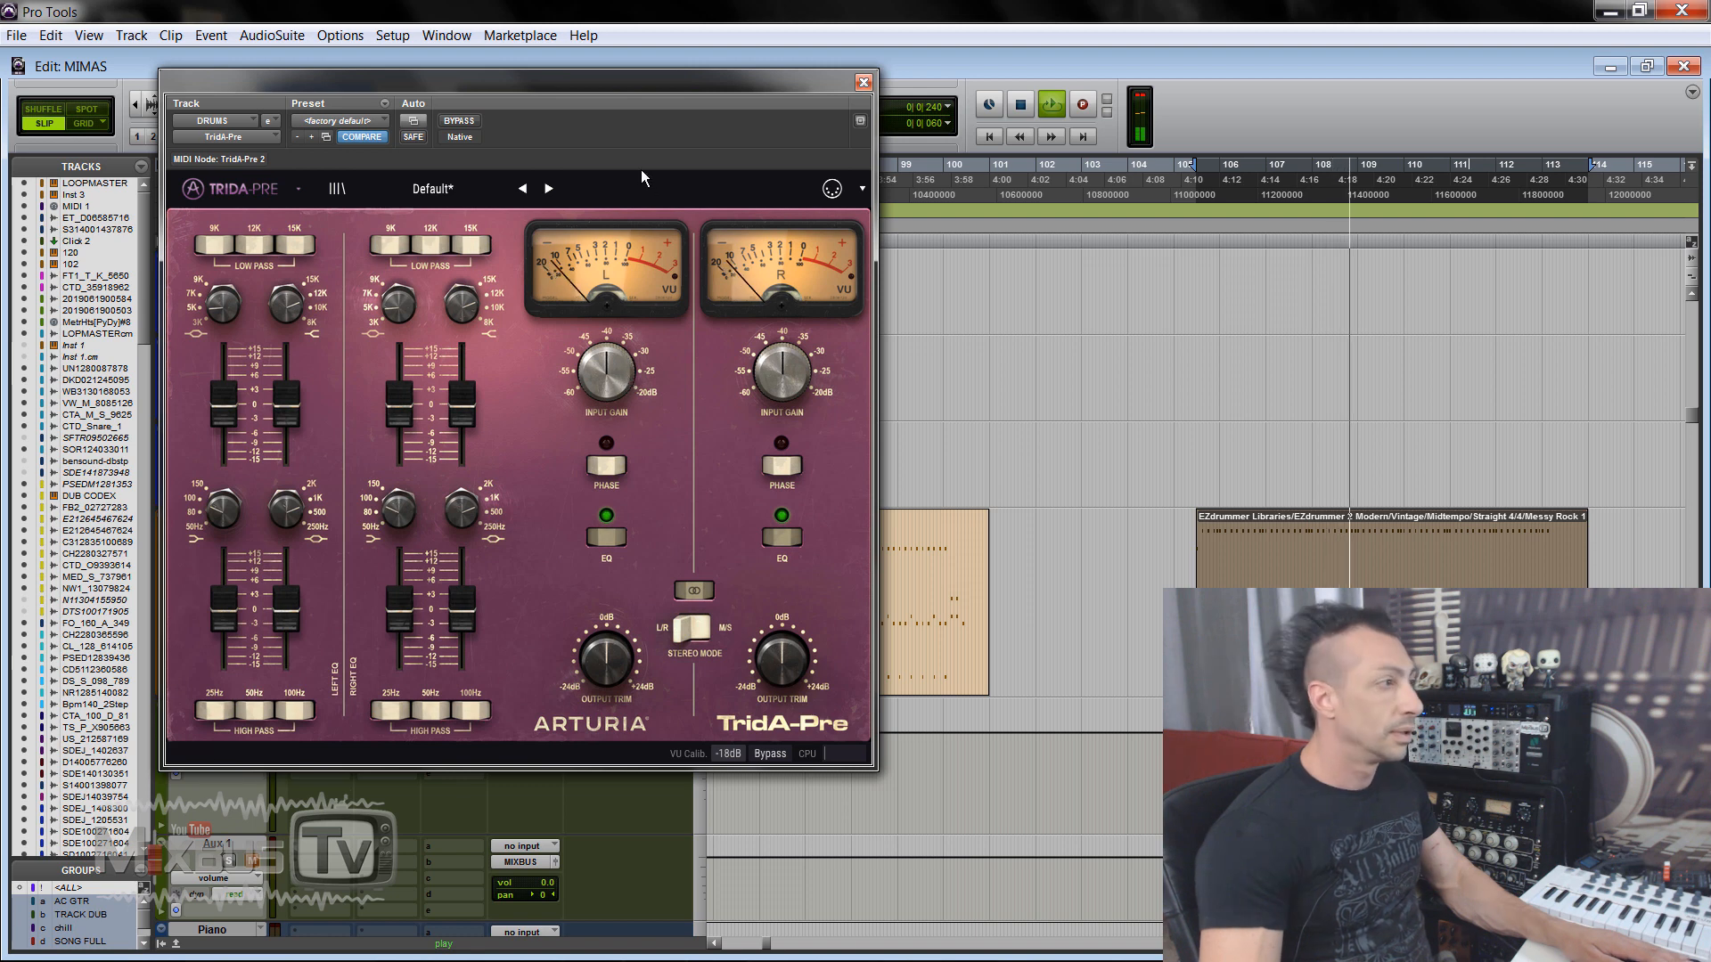
key("space")
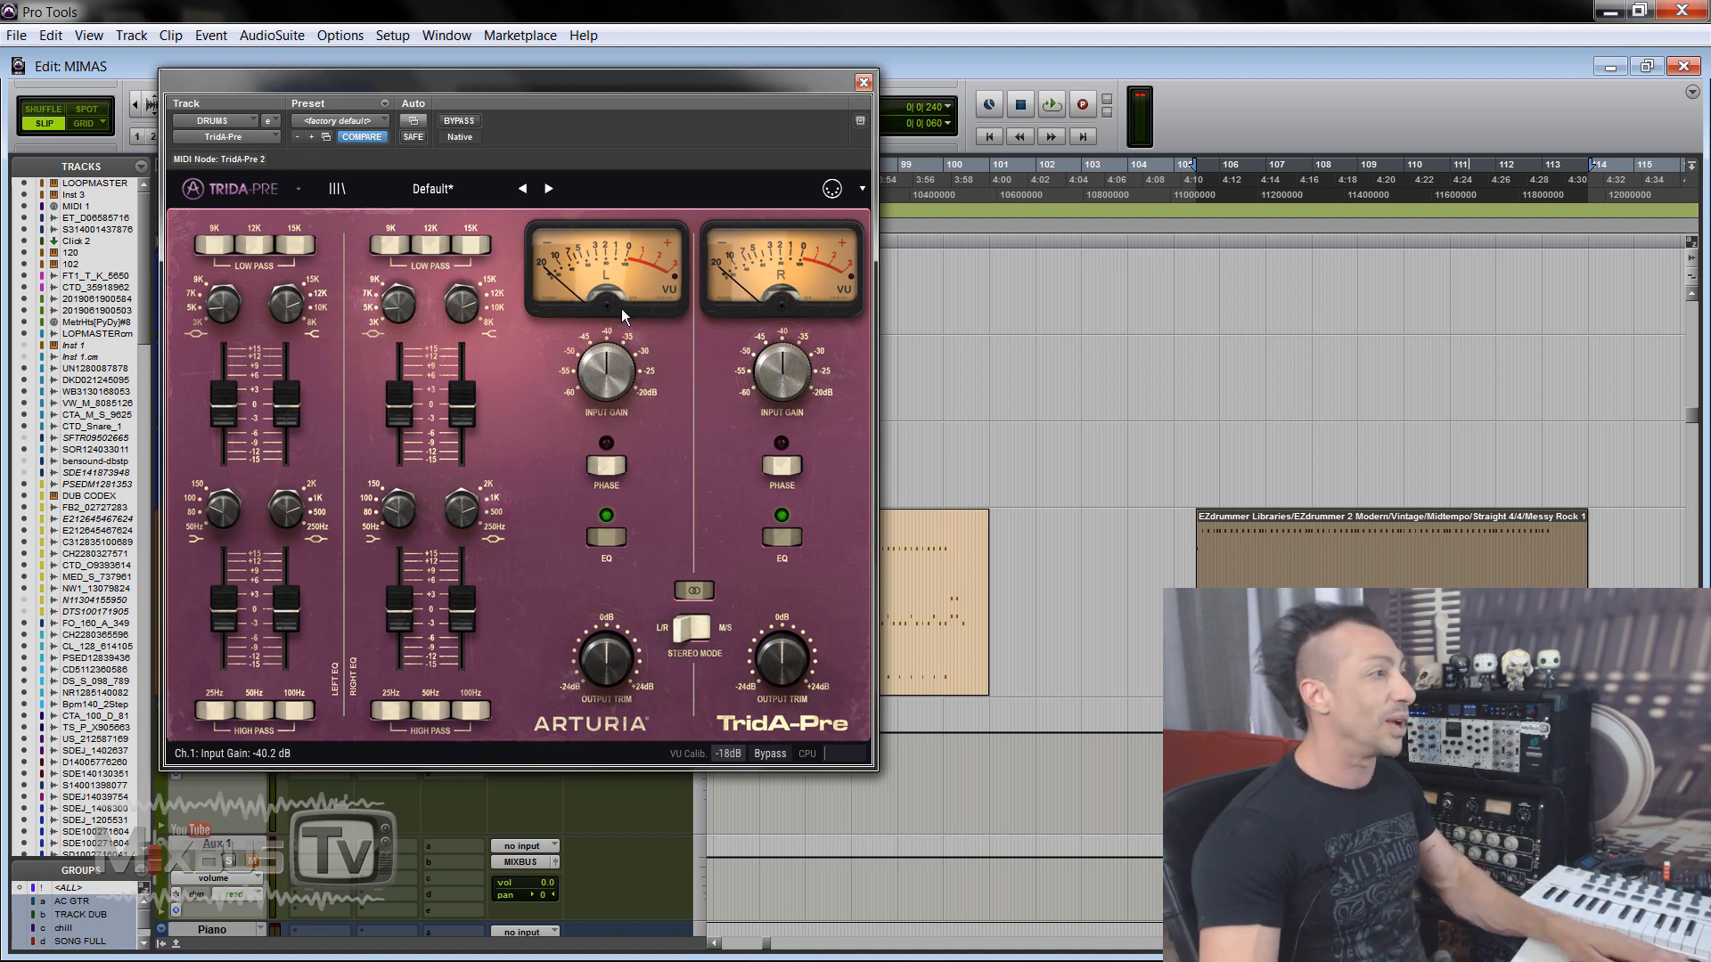
Step: Raise the TridA-Pre input gain to -31.0 dB and then ease it down slightly during playback, then stop playback
key("space")
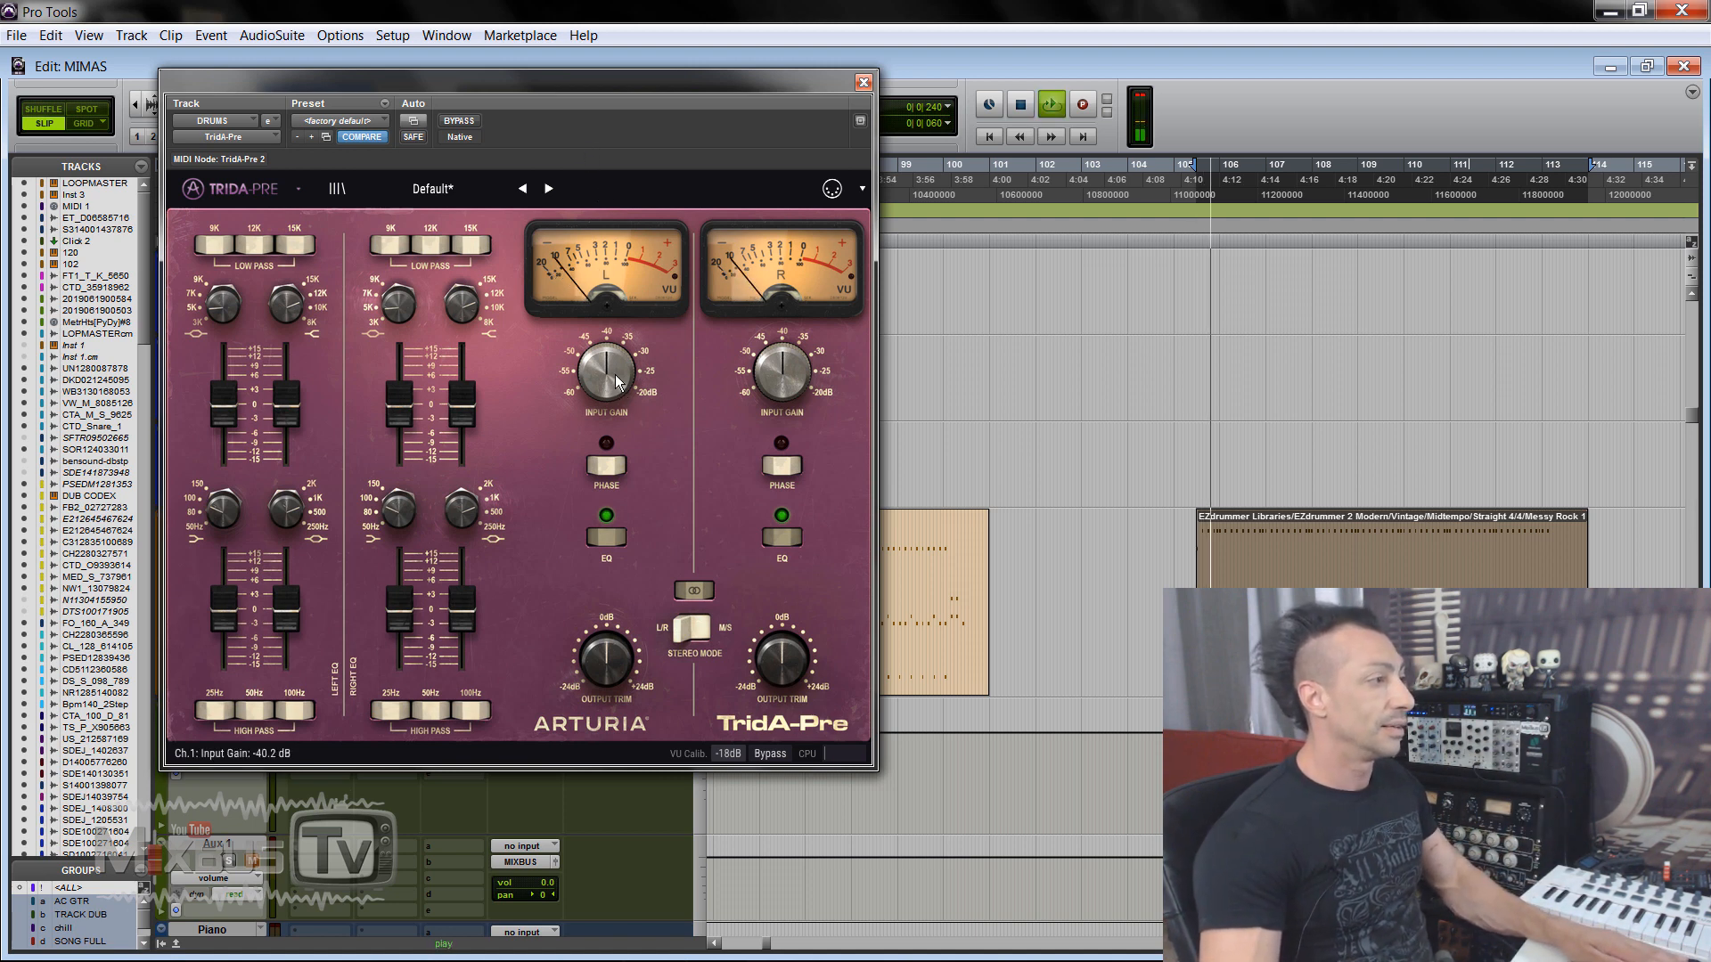
left_click_drag(617, 382, 621, 332)
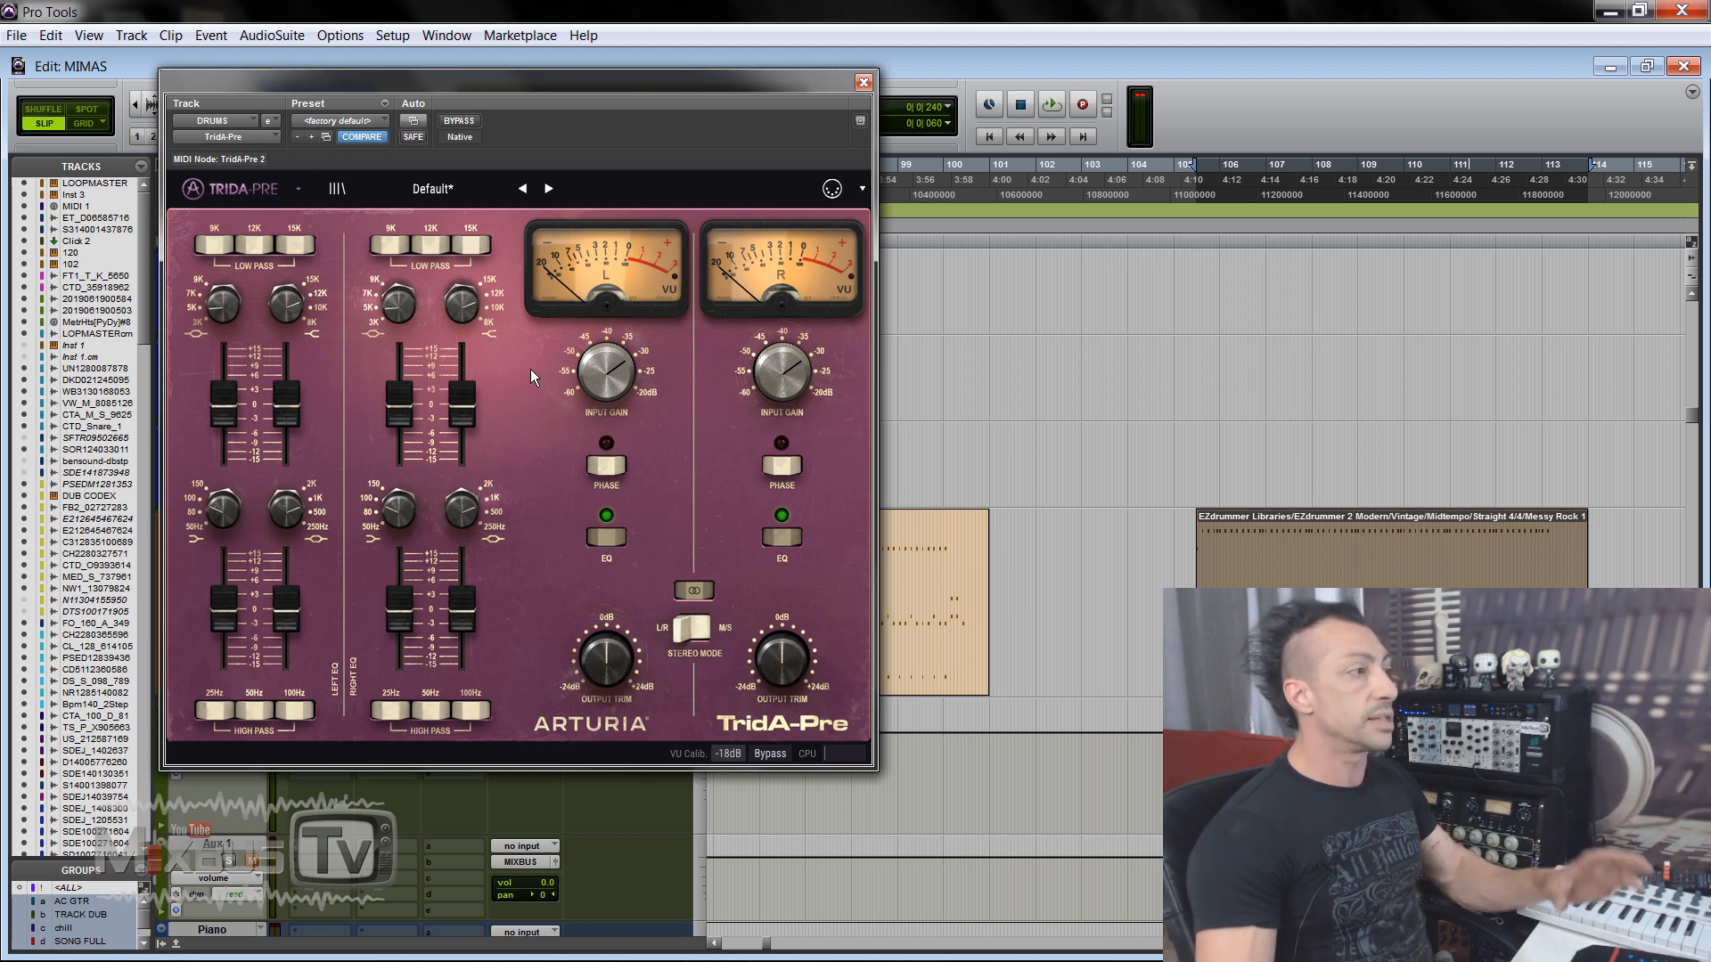
key("space")
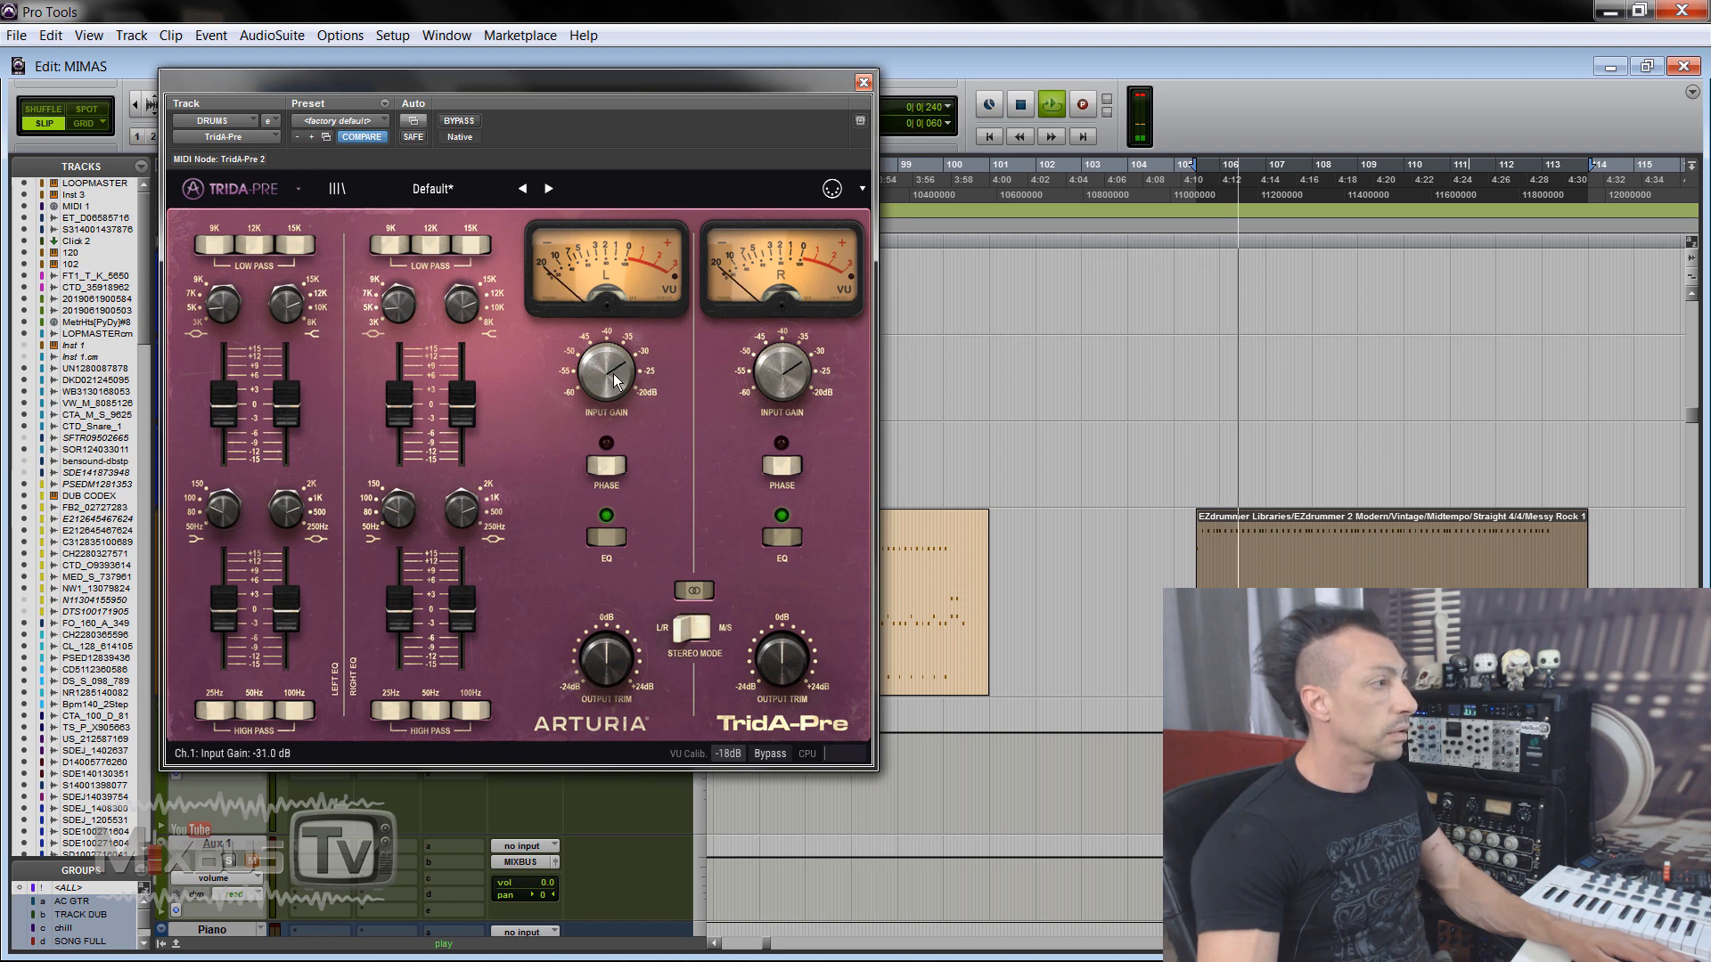
mouse_move(613, 378)
left_mouse_down()
mouse_move(613, 358)
mouse_move(614, 390)
left_mouse_up()
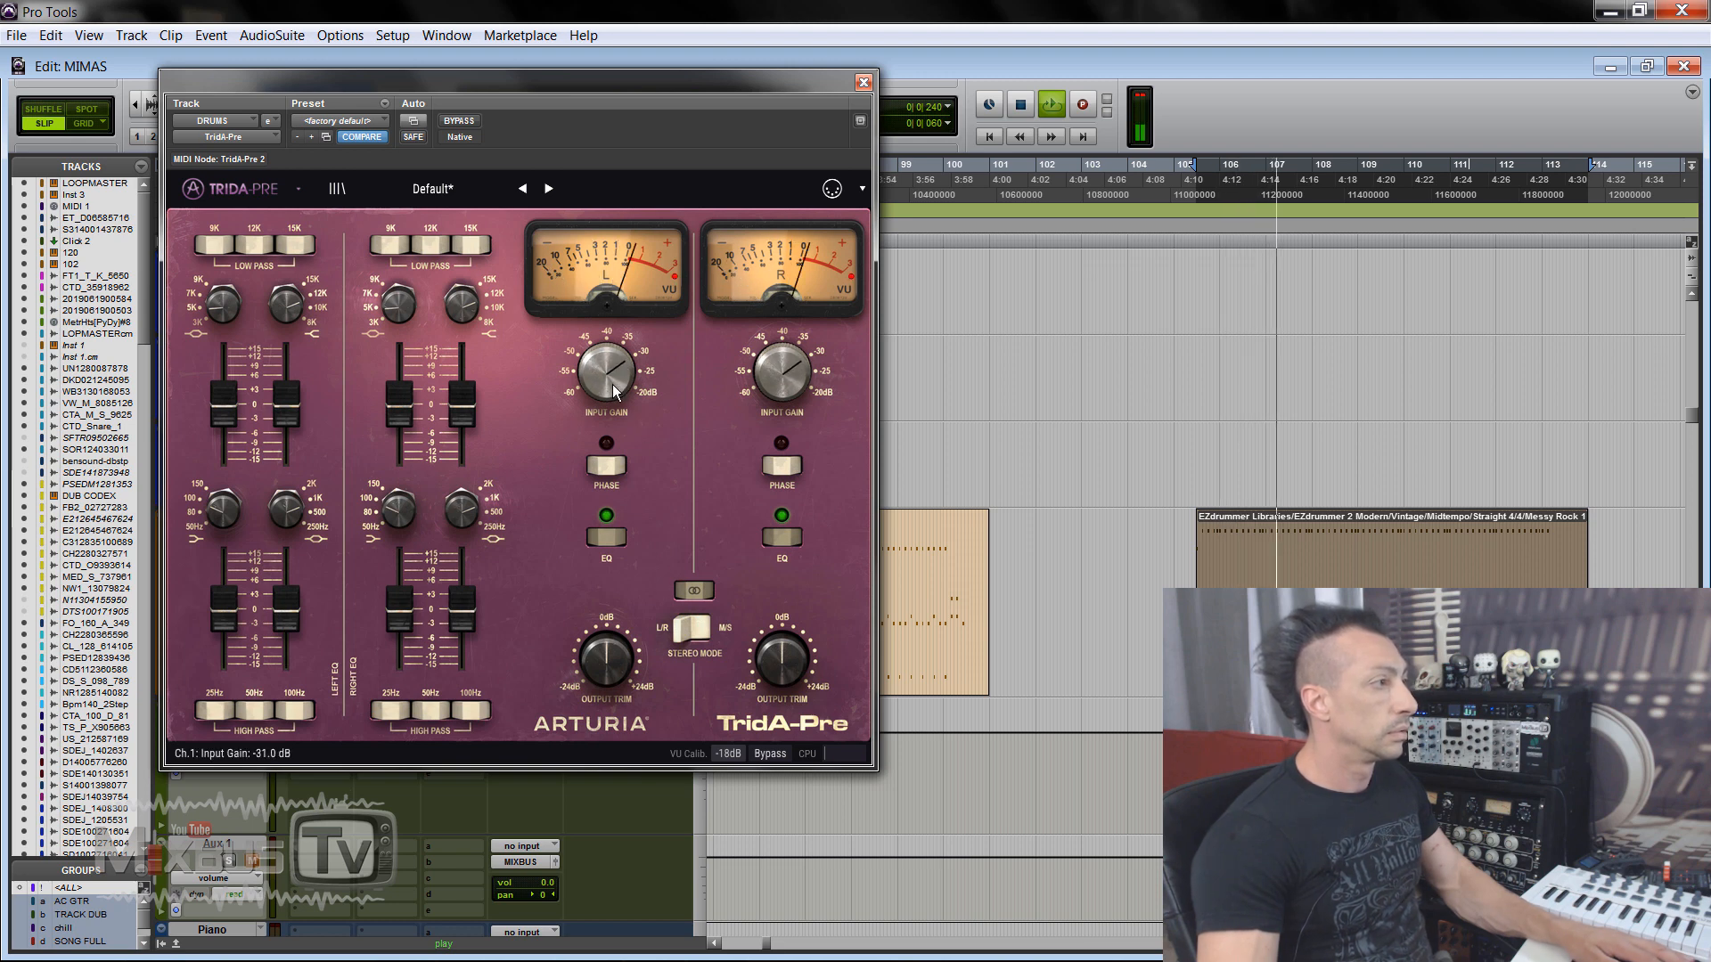
key("space")
Step: Open the V76-Pre insert on the DRUMS track in place of the TridA-Pre and resize its plug-in window to 100%
left_click(862, 82)
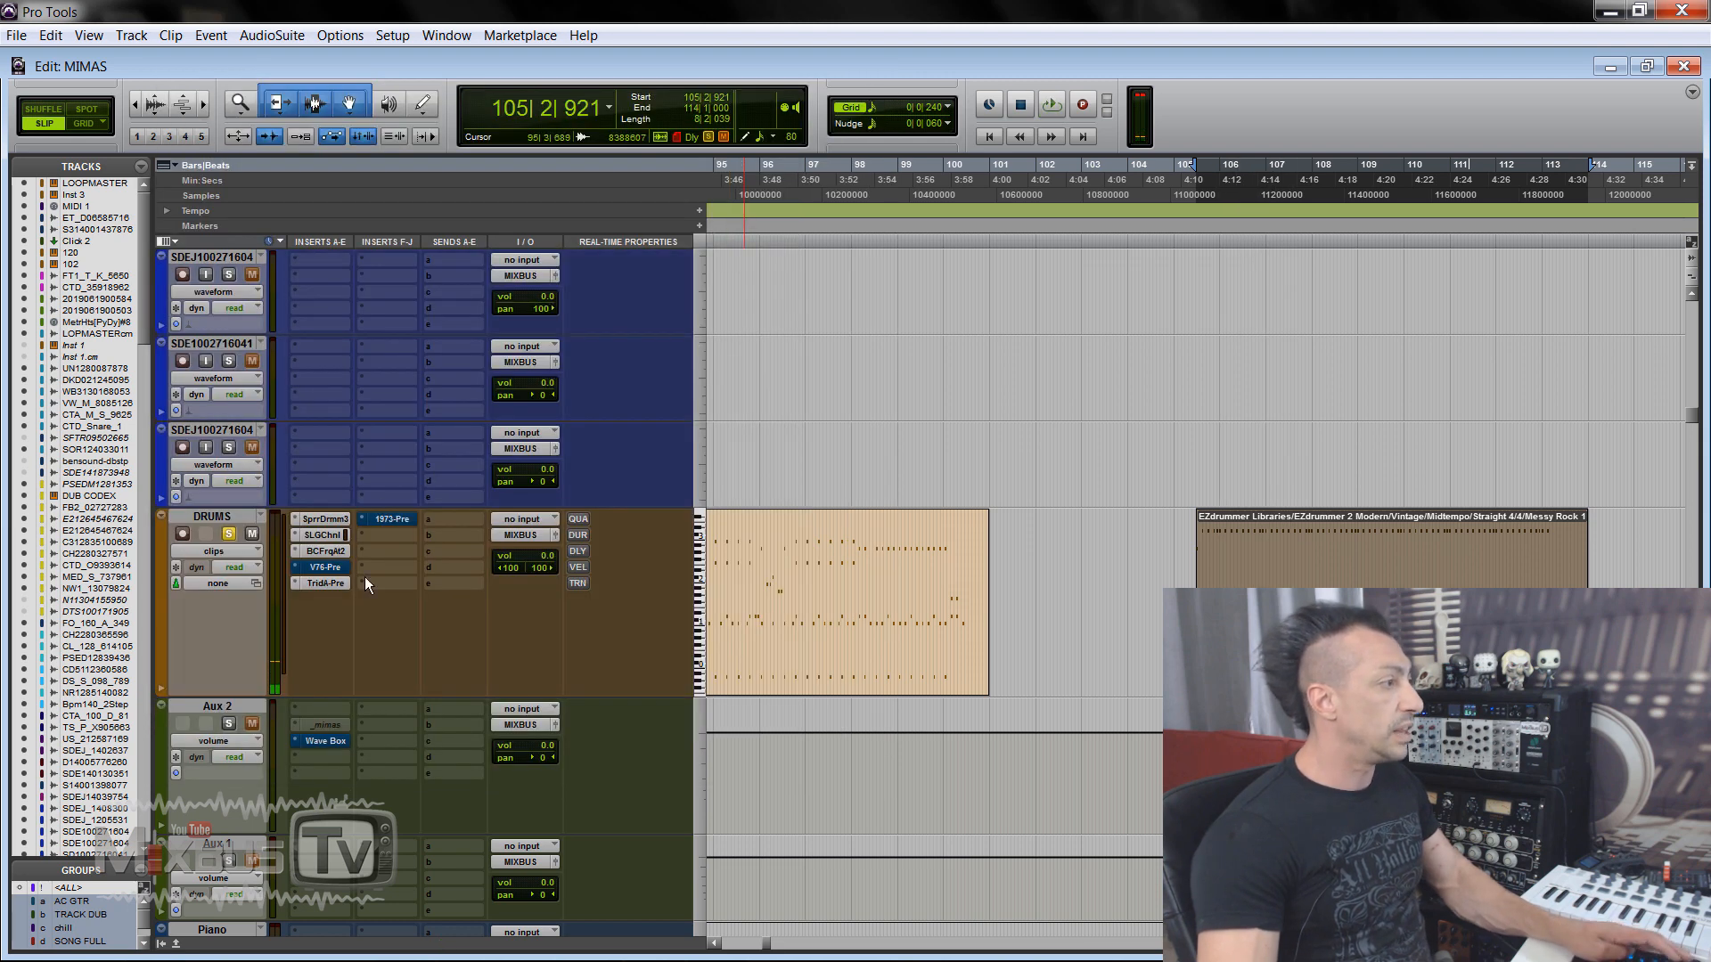
left_click(327, 568)
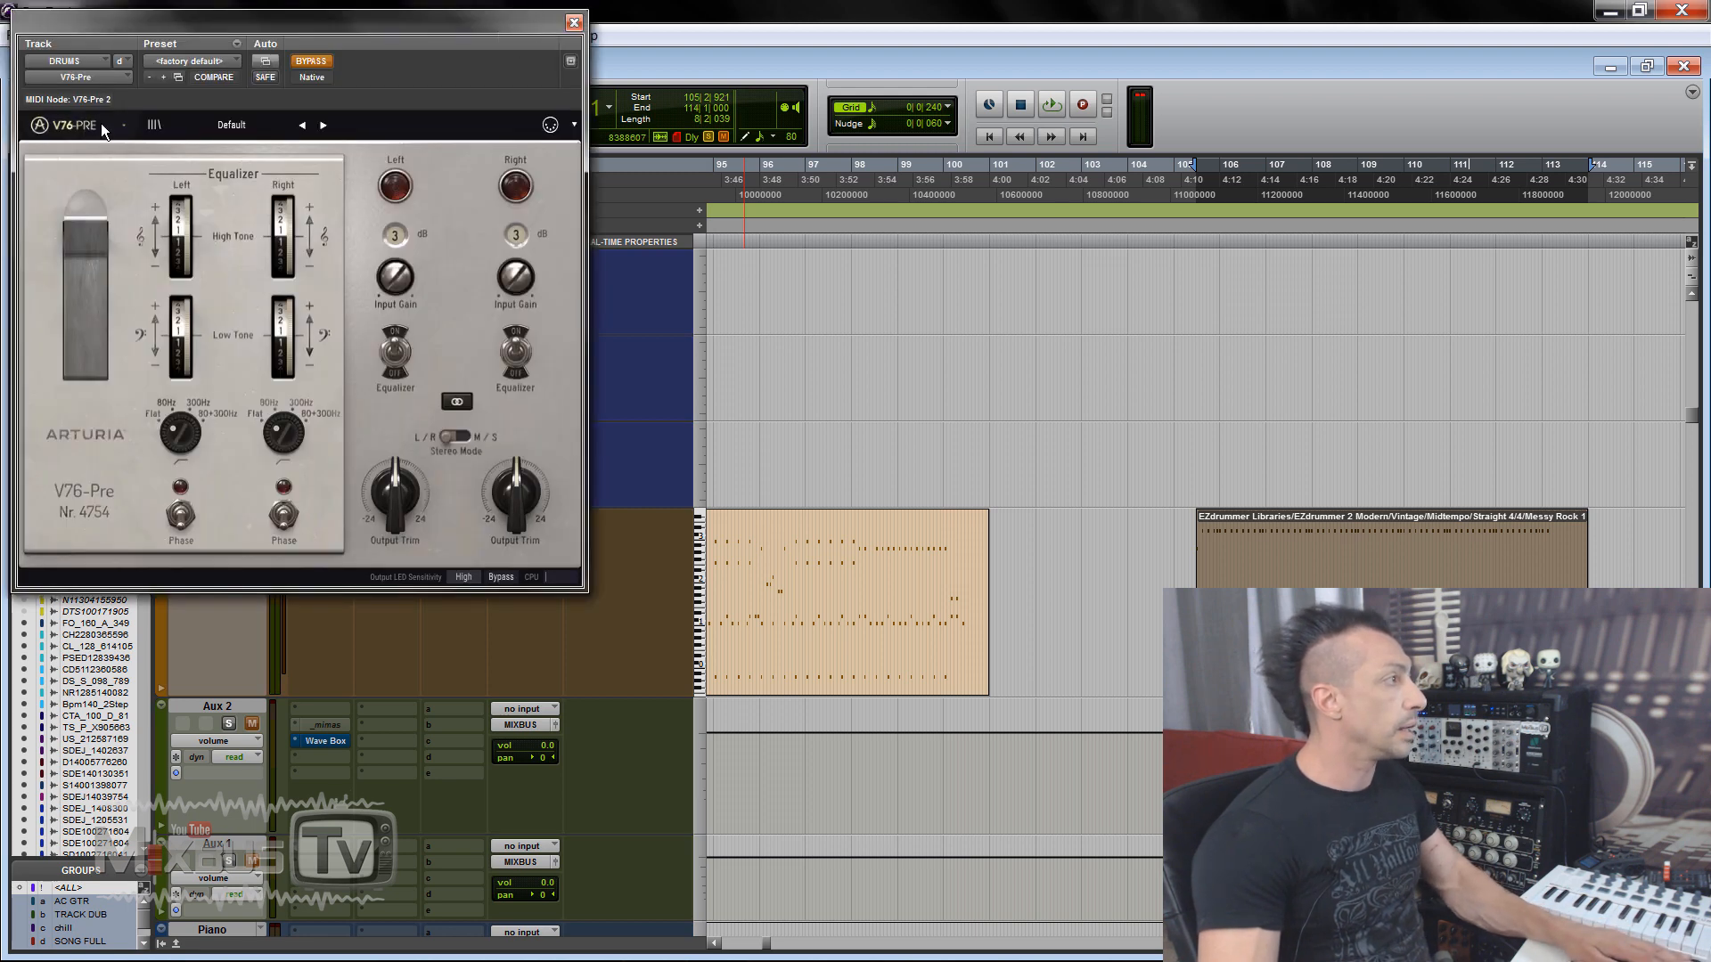
left_click(100, 123)
mouse_move(143, 257)
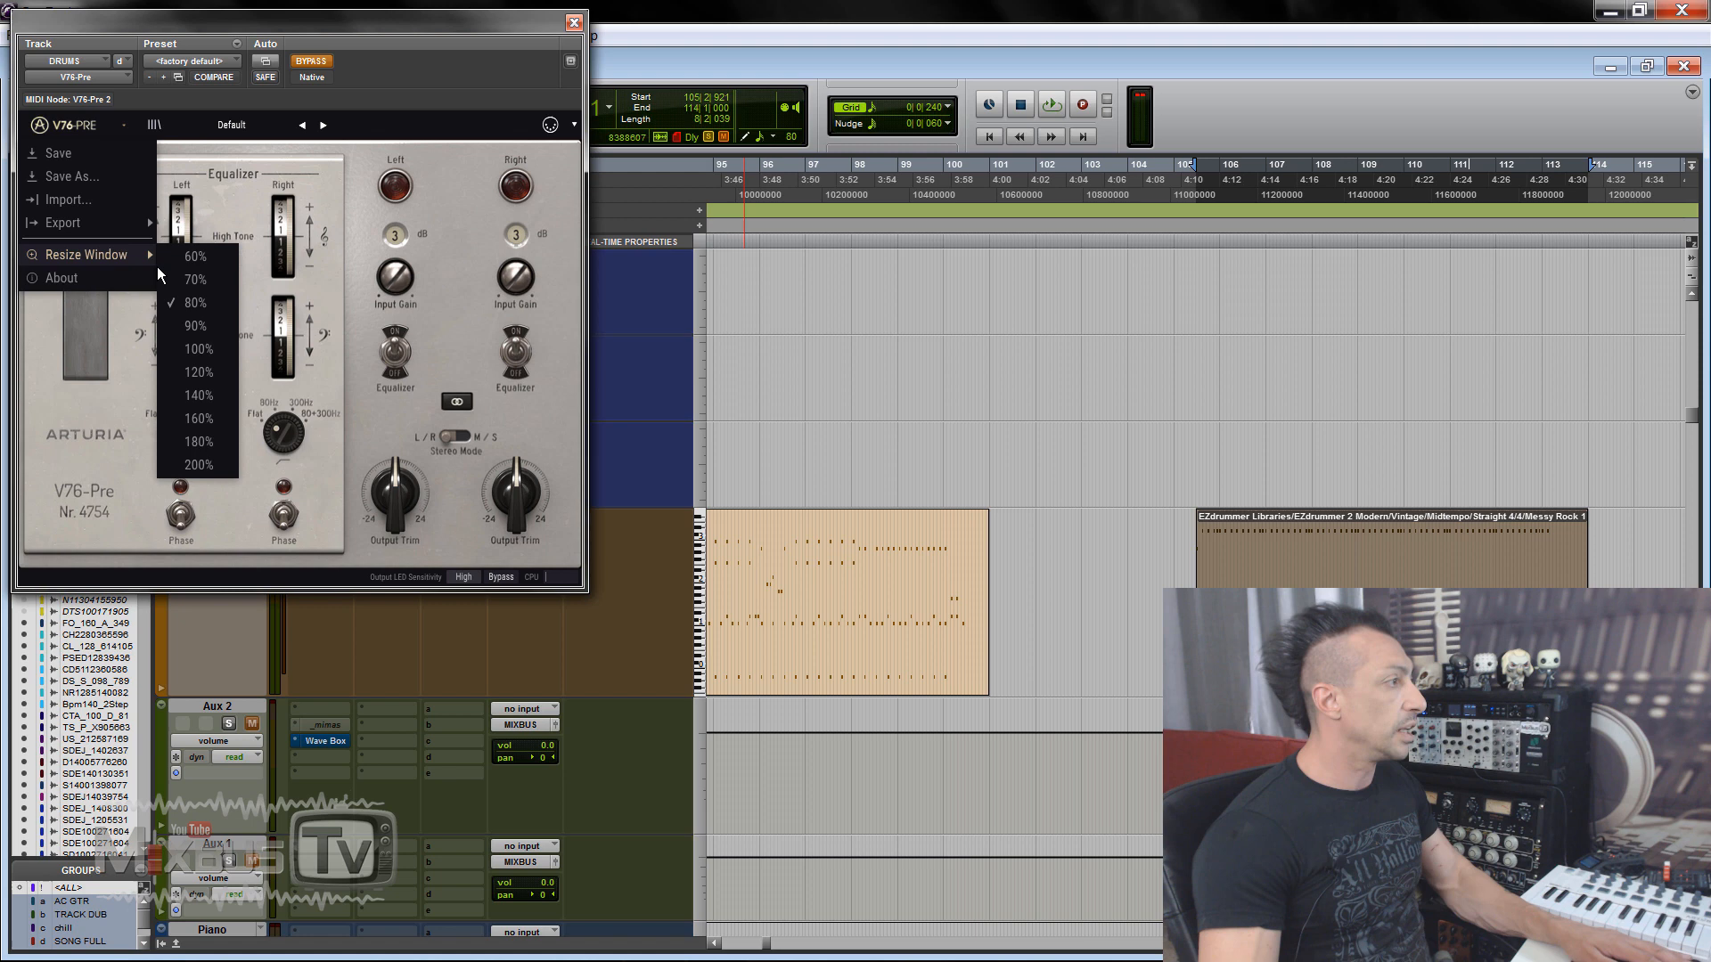
left_click(192, 348)
left_click_drag(494, 34, 599, 40)
left_click_drag(479, 56, 492, 61)
Step: Play the drums, raise the V76-Pre input gain to +51.2 dB, and lower it to 35 dB
key("space")
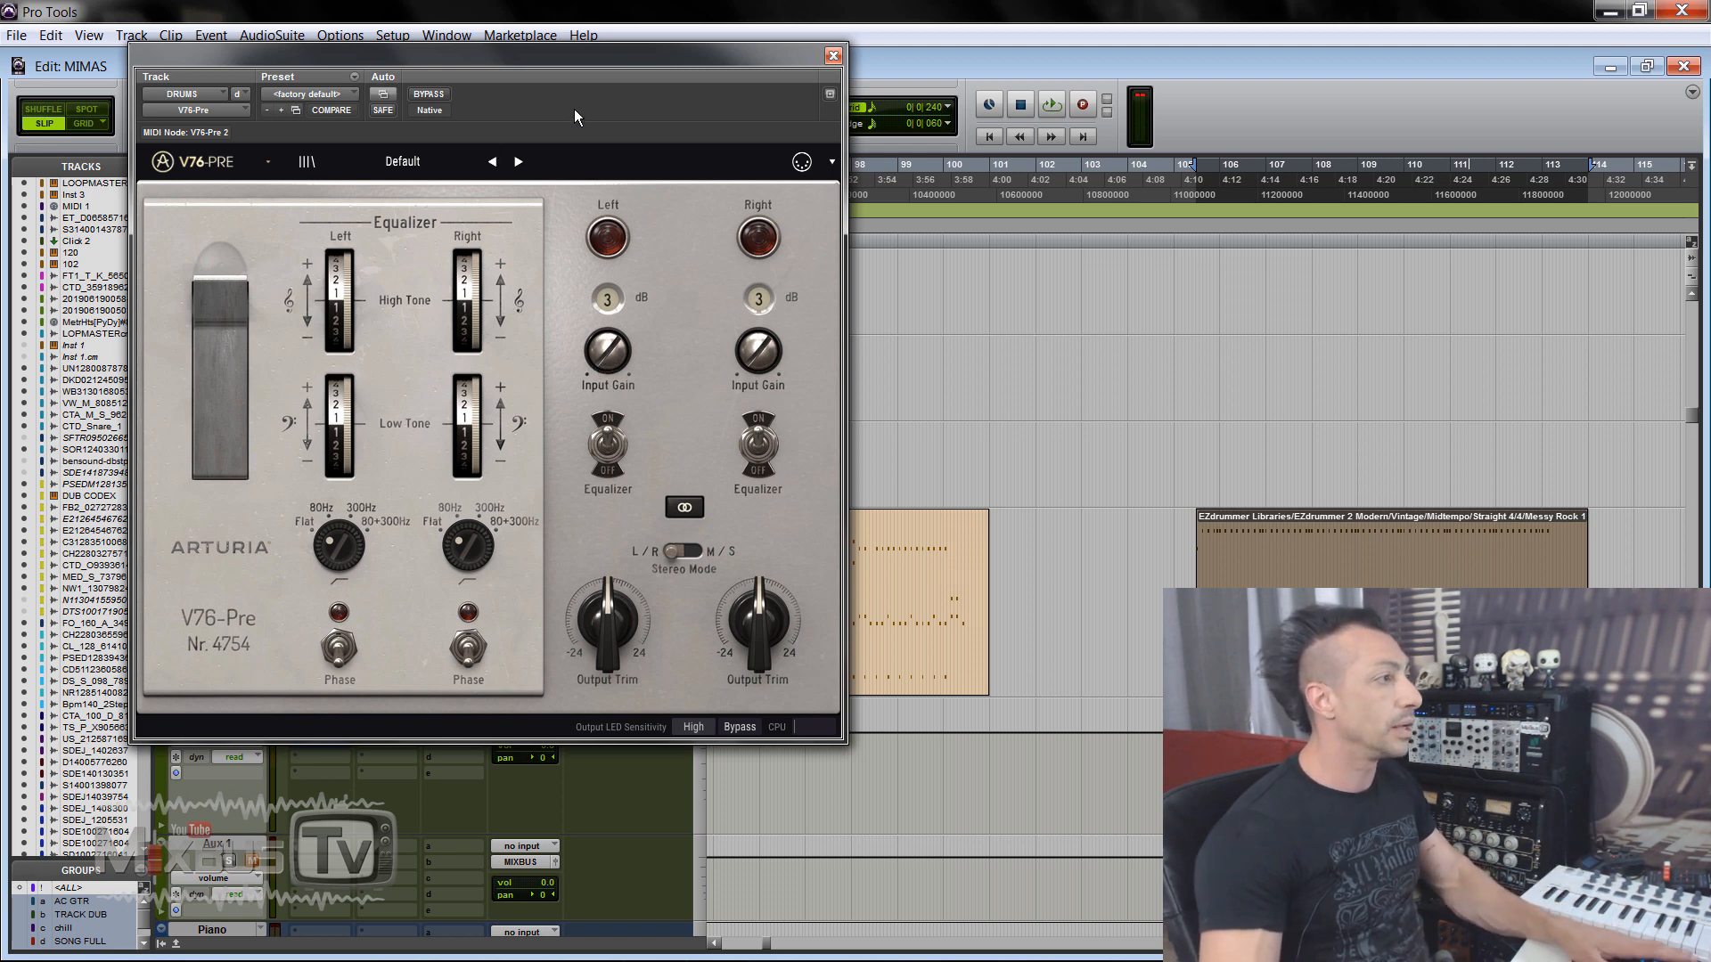
key("space")
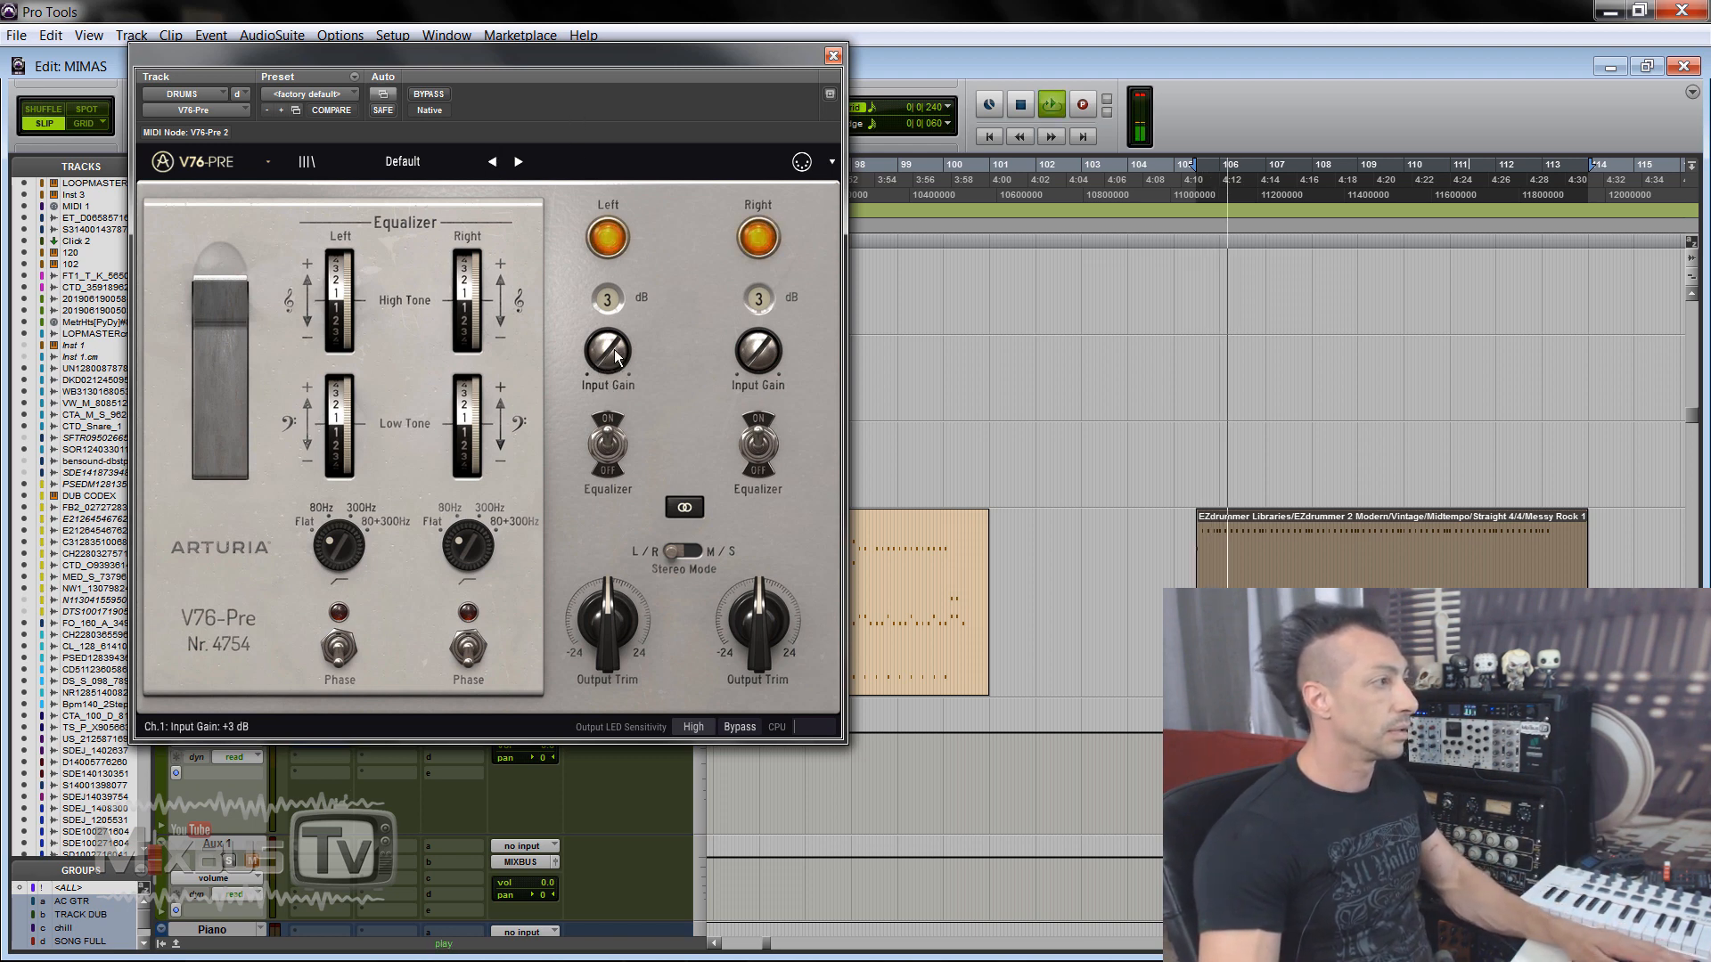
left_click_drag(613, 301, 612, 274)
left_click_drag(613, 262, 622, 164)
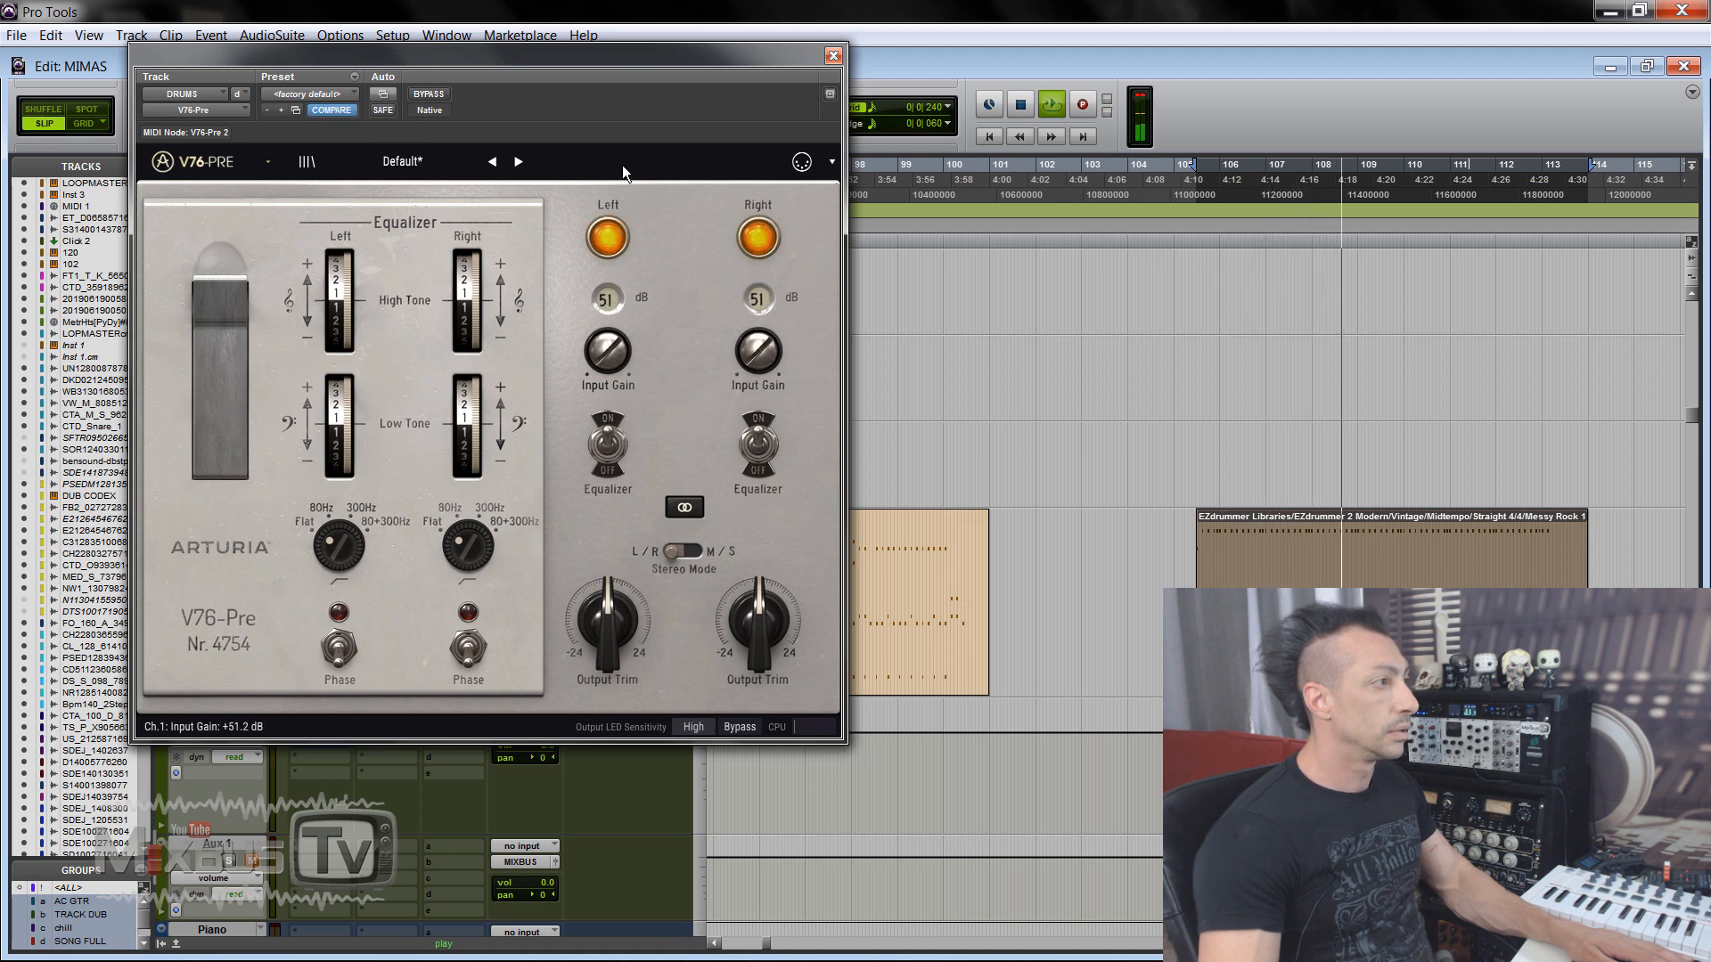
left_click_drag(609, 302, 609, 357)
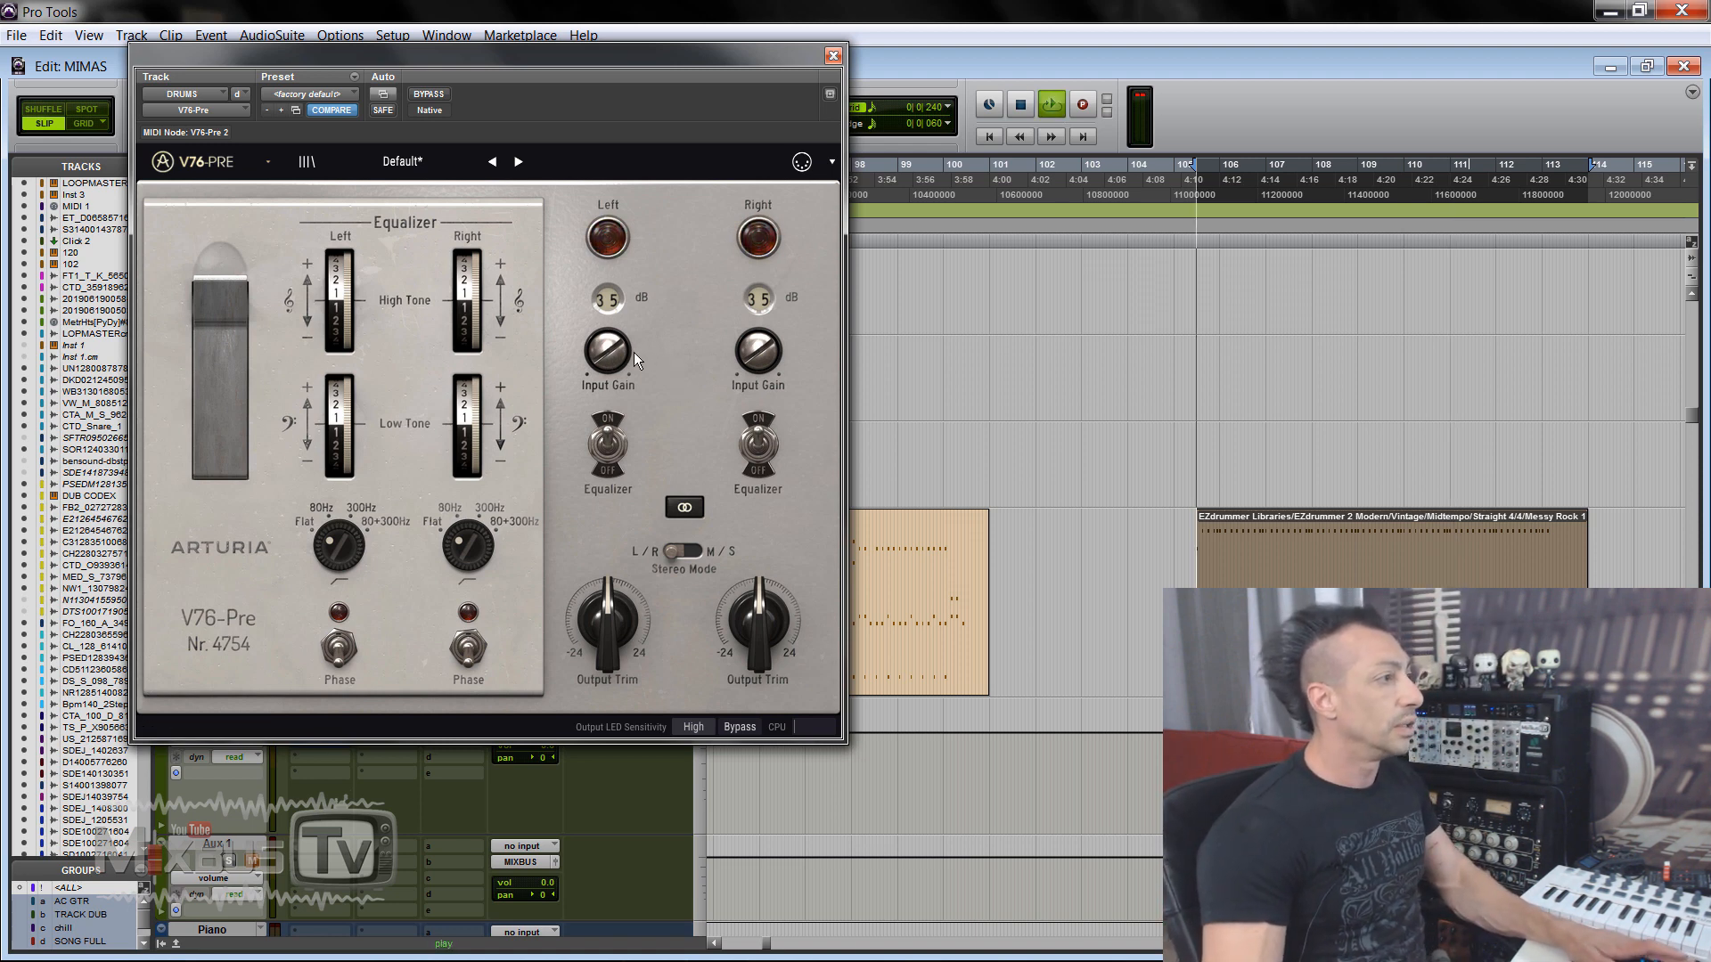
key("space")
Step: Sweep the V76-Pre input gain up to +76 dB, settle it at 52 dB, and toggle the equalizer during playback
left_click_drag(611, 352, 627, 713)
left_click_drag(608, 287, 646, 4)
left_click_drag(611, 336, 633, 99)
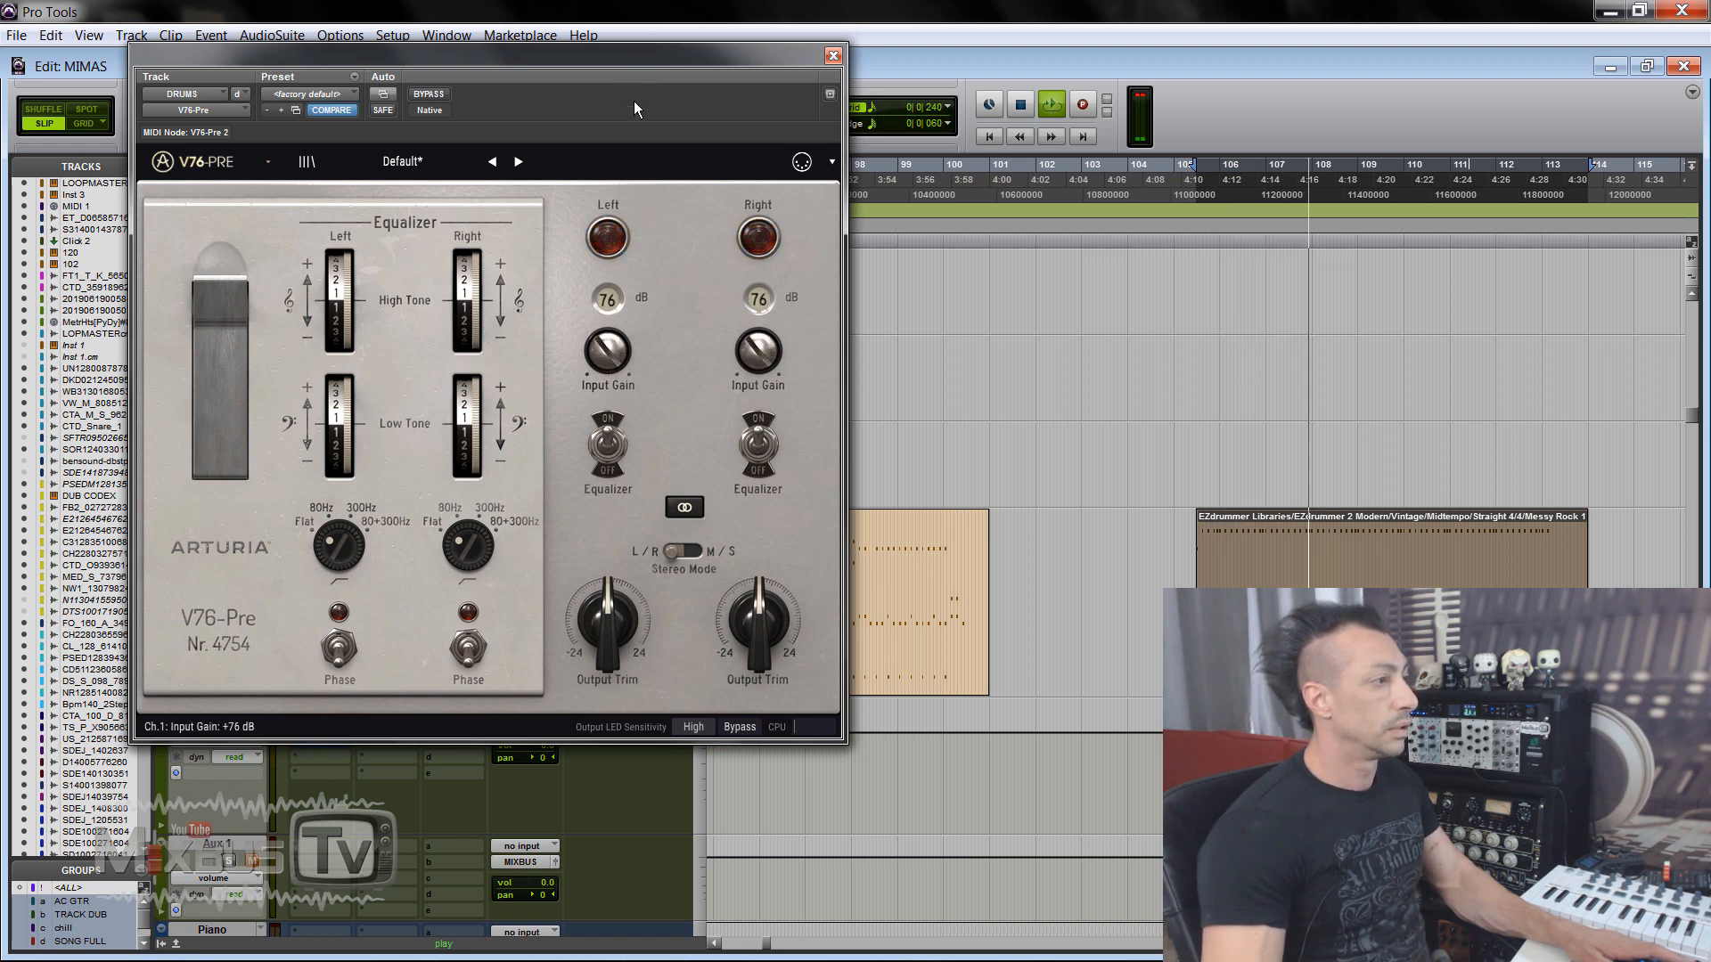
left_click_drag(603, 371, 598, 436)
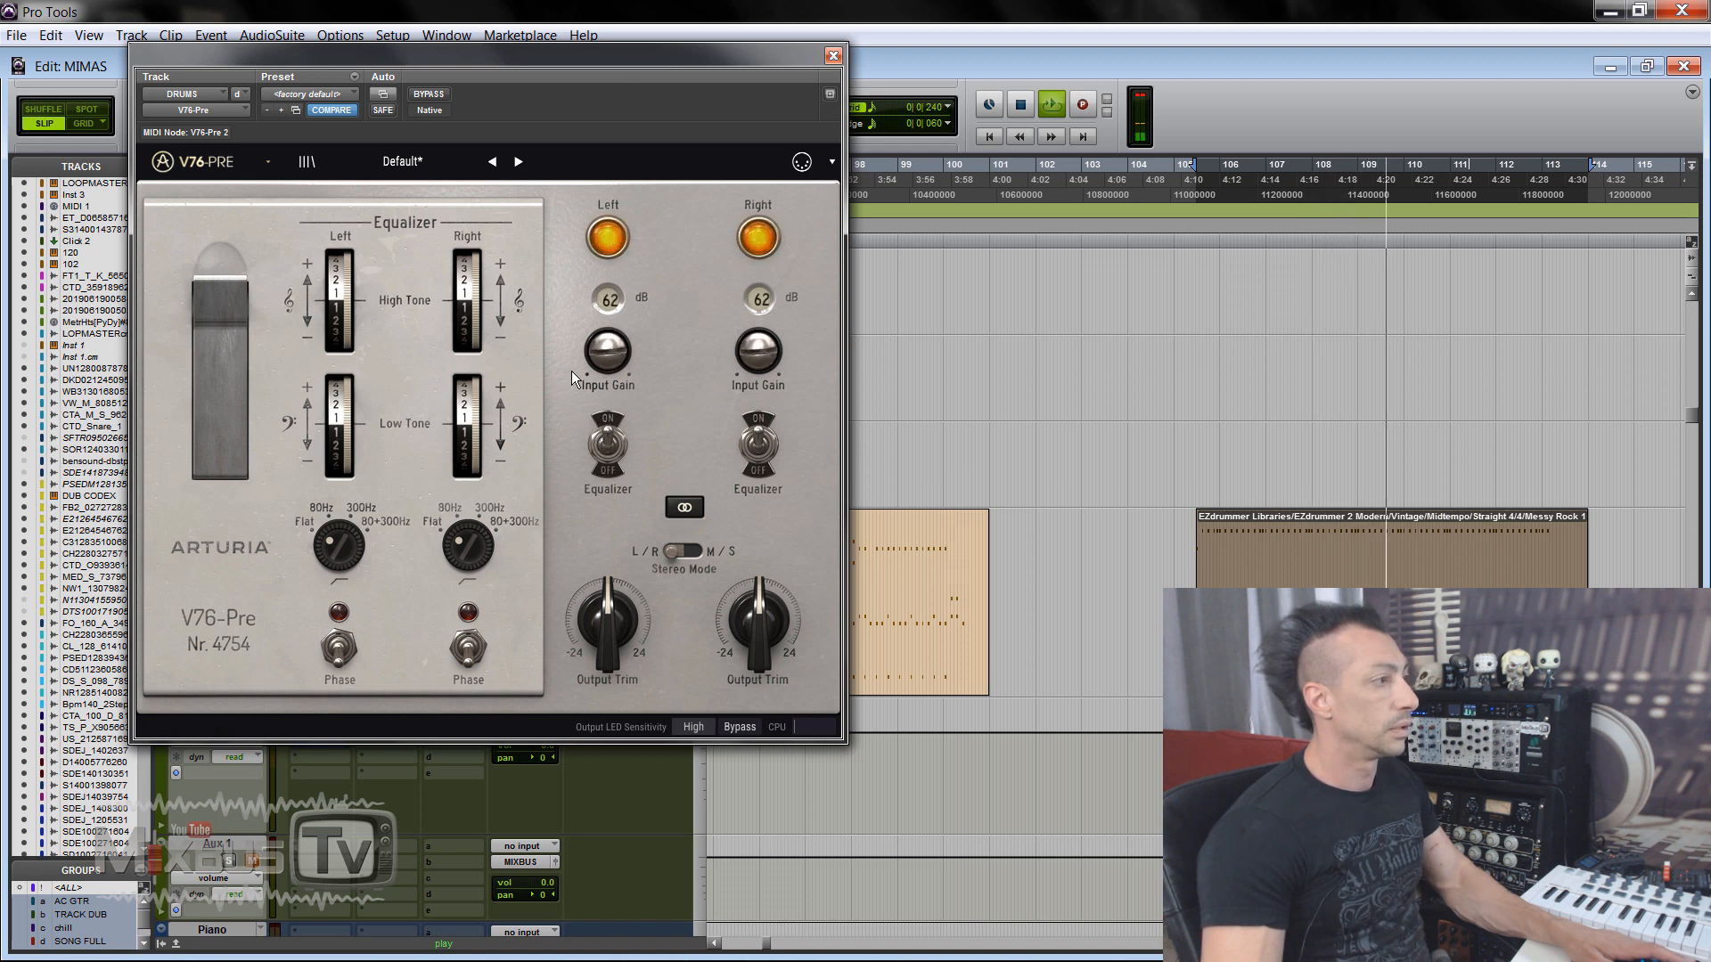
left_click_drag(609, 359, 609, 403)
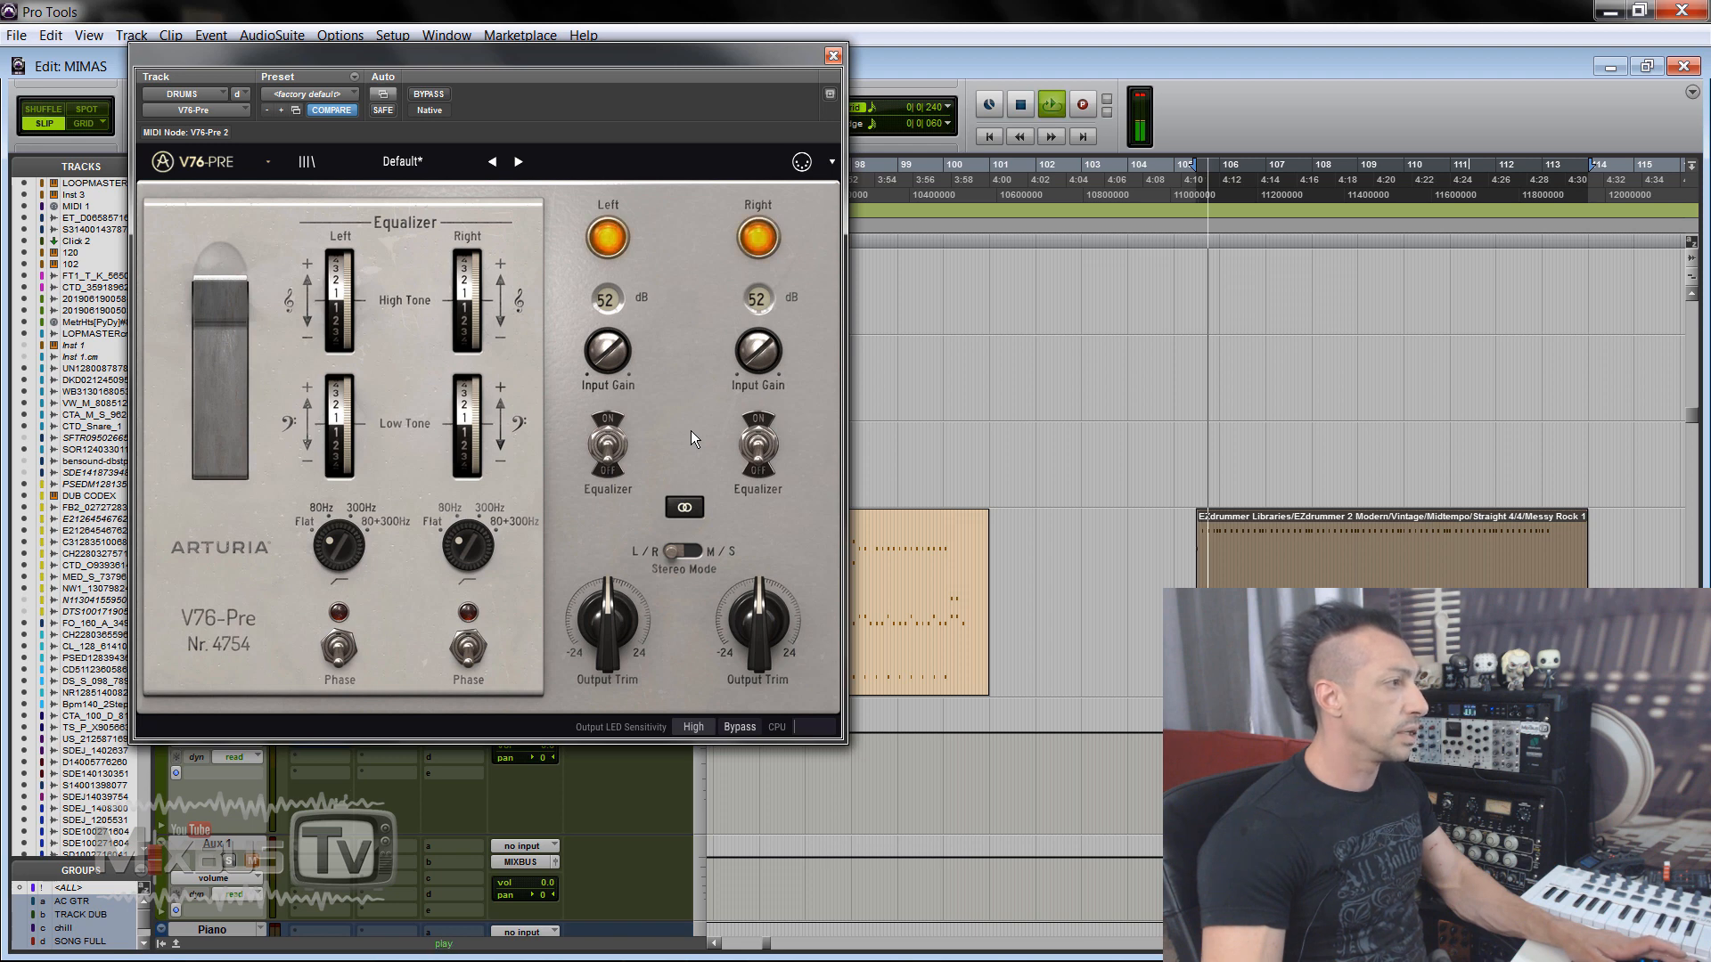
left_click(615, 448)
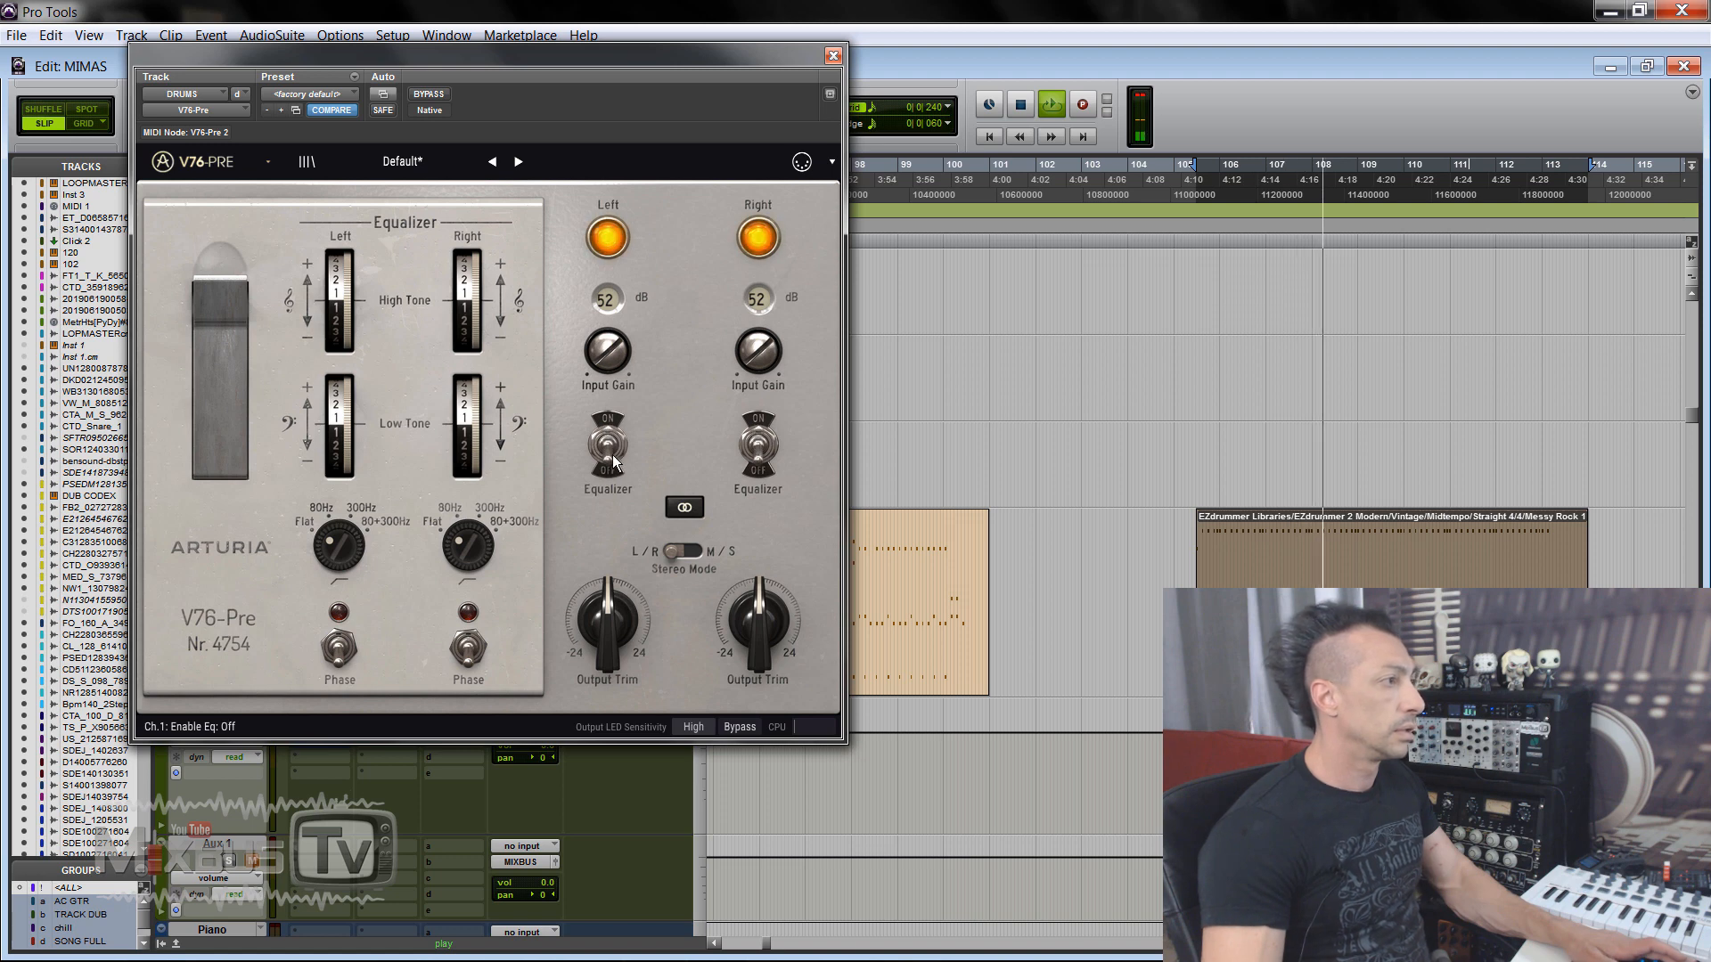
left_click(613, 453)
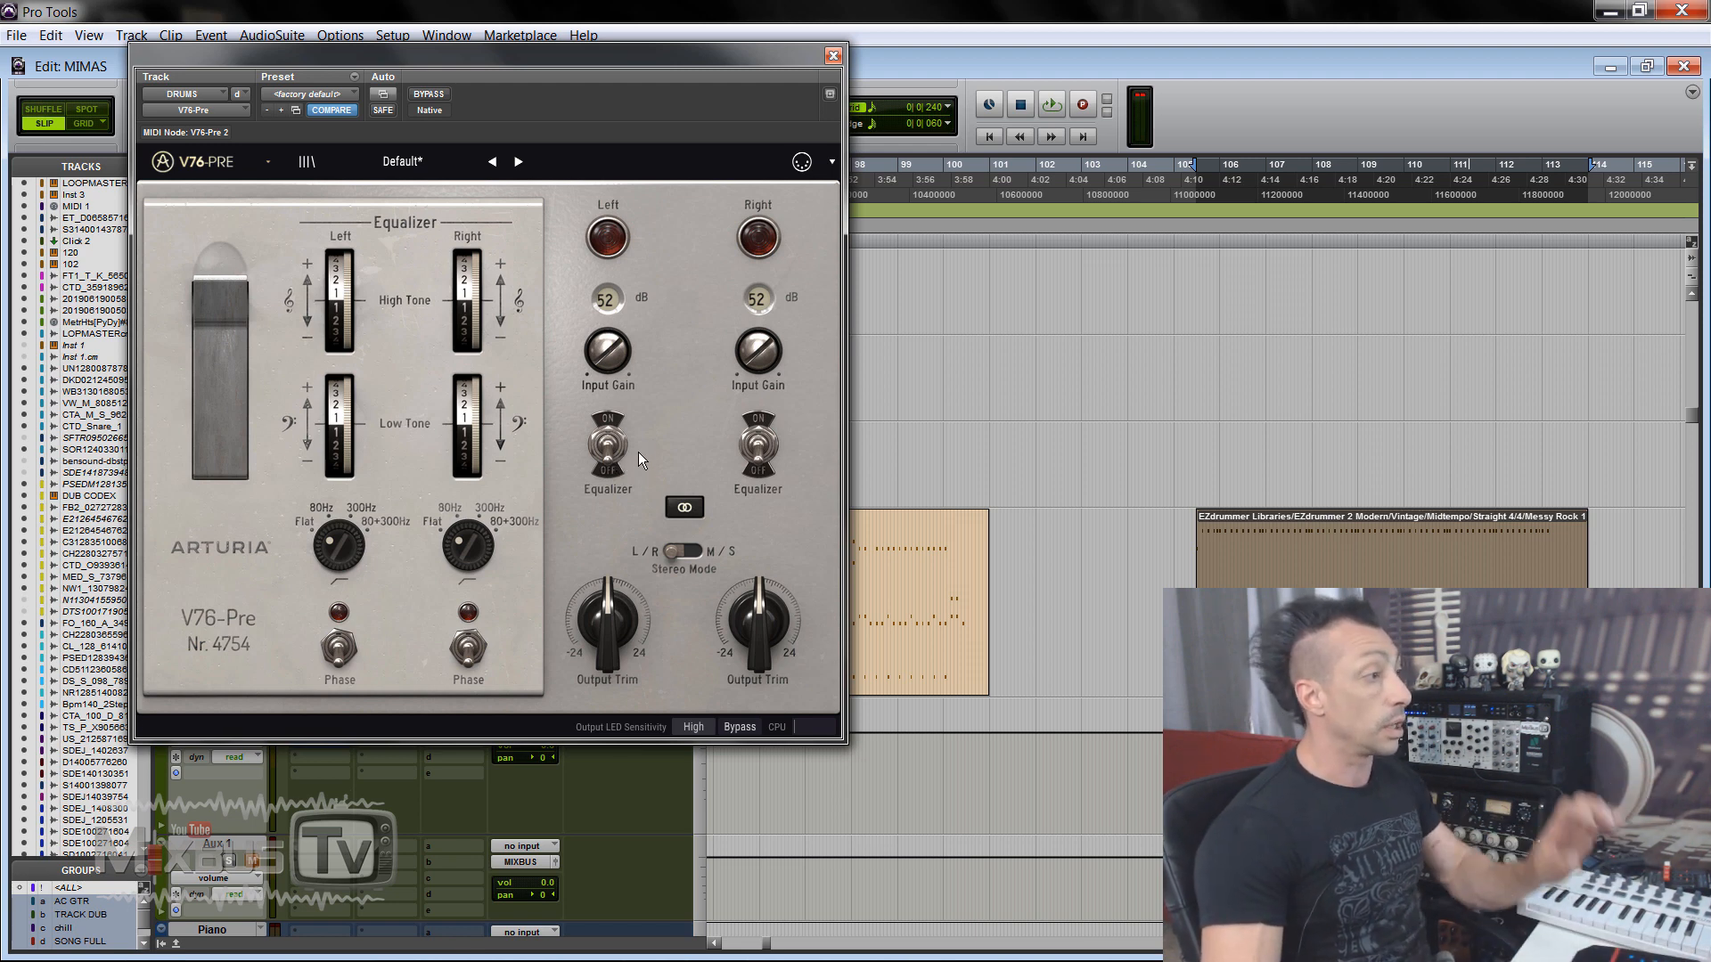
Step: Close the V76-Pre, open the 1973-Pre insert on the DRUMS track, and move its window aside for a side-by-side layout
left_click(822, 56)
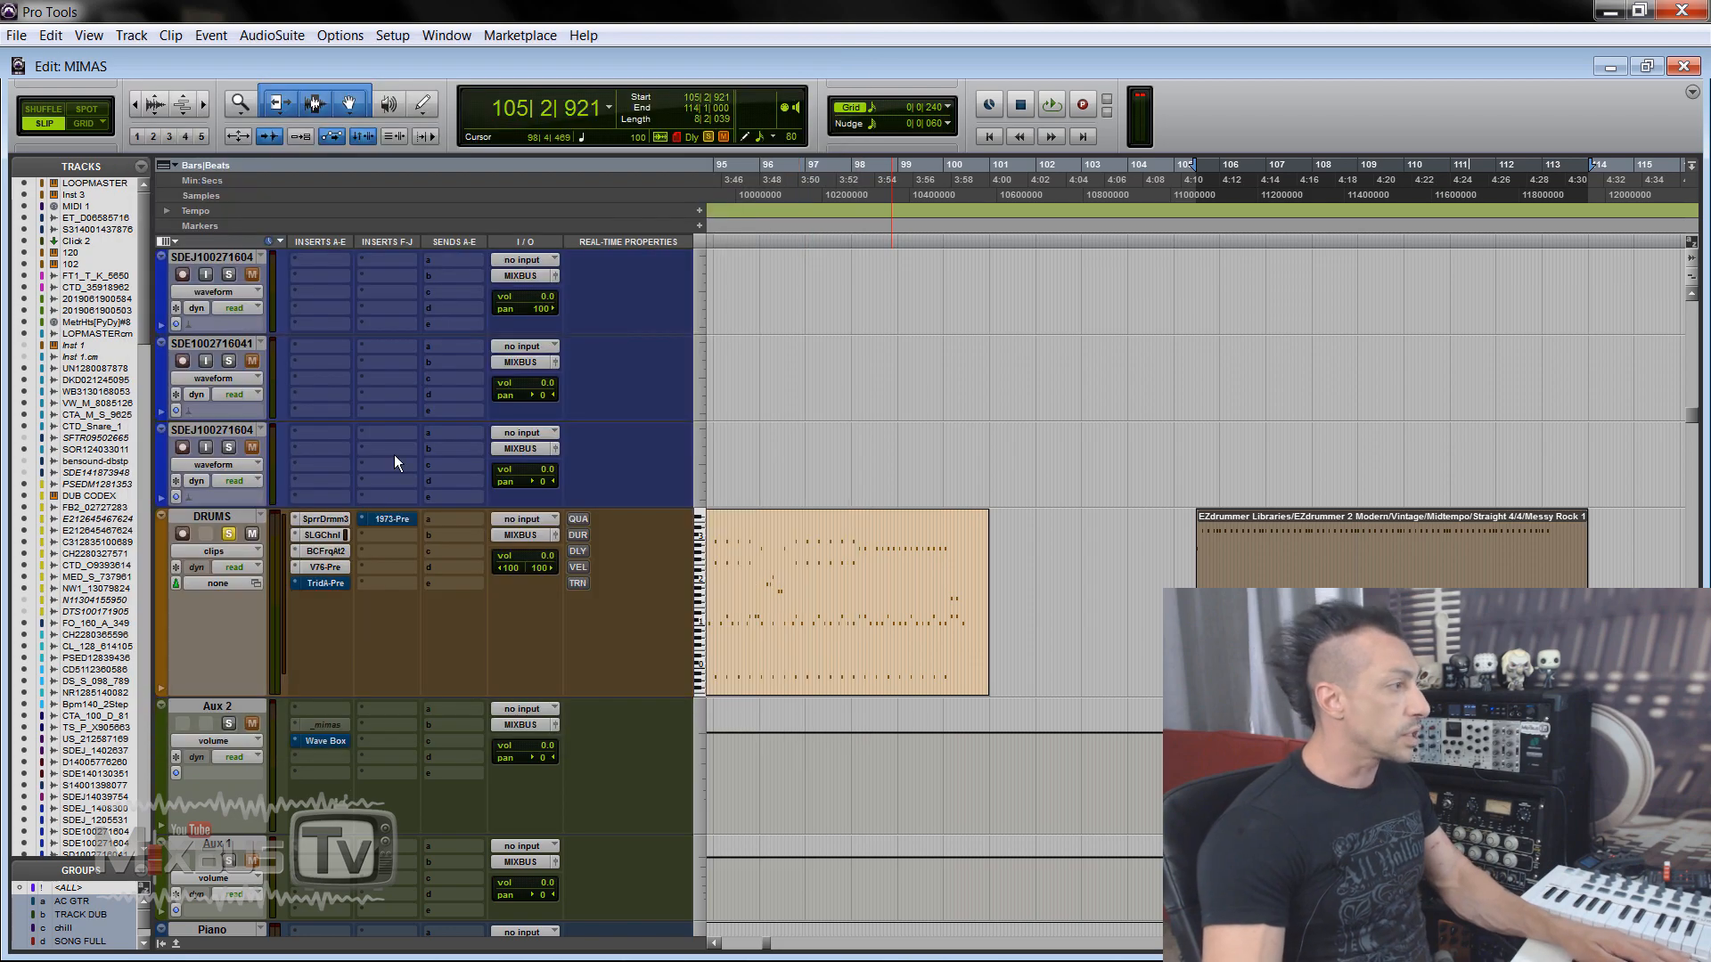
left_click(391, 521)
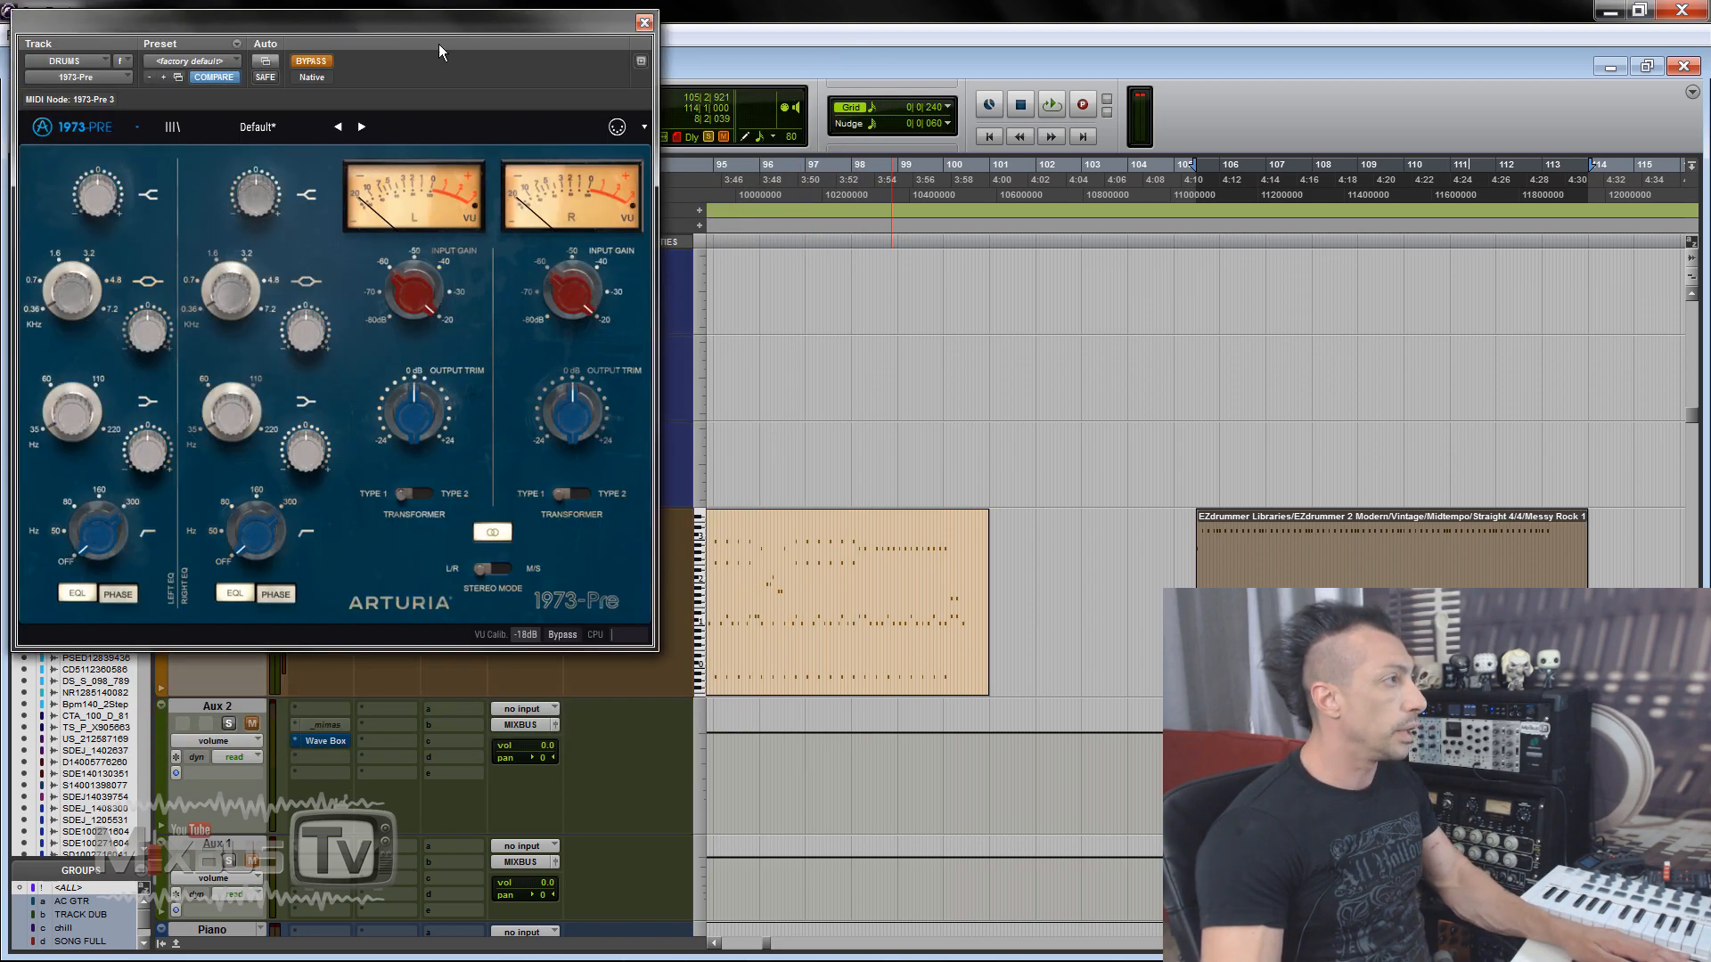
left_click_drag(440, 36, 1010, 24)
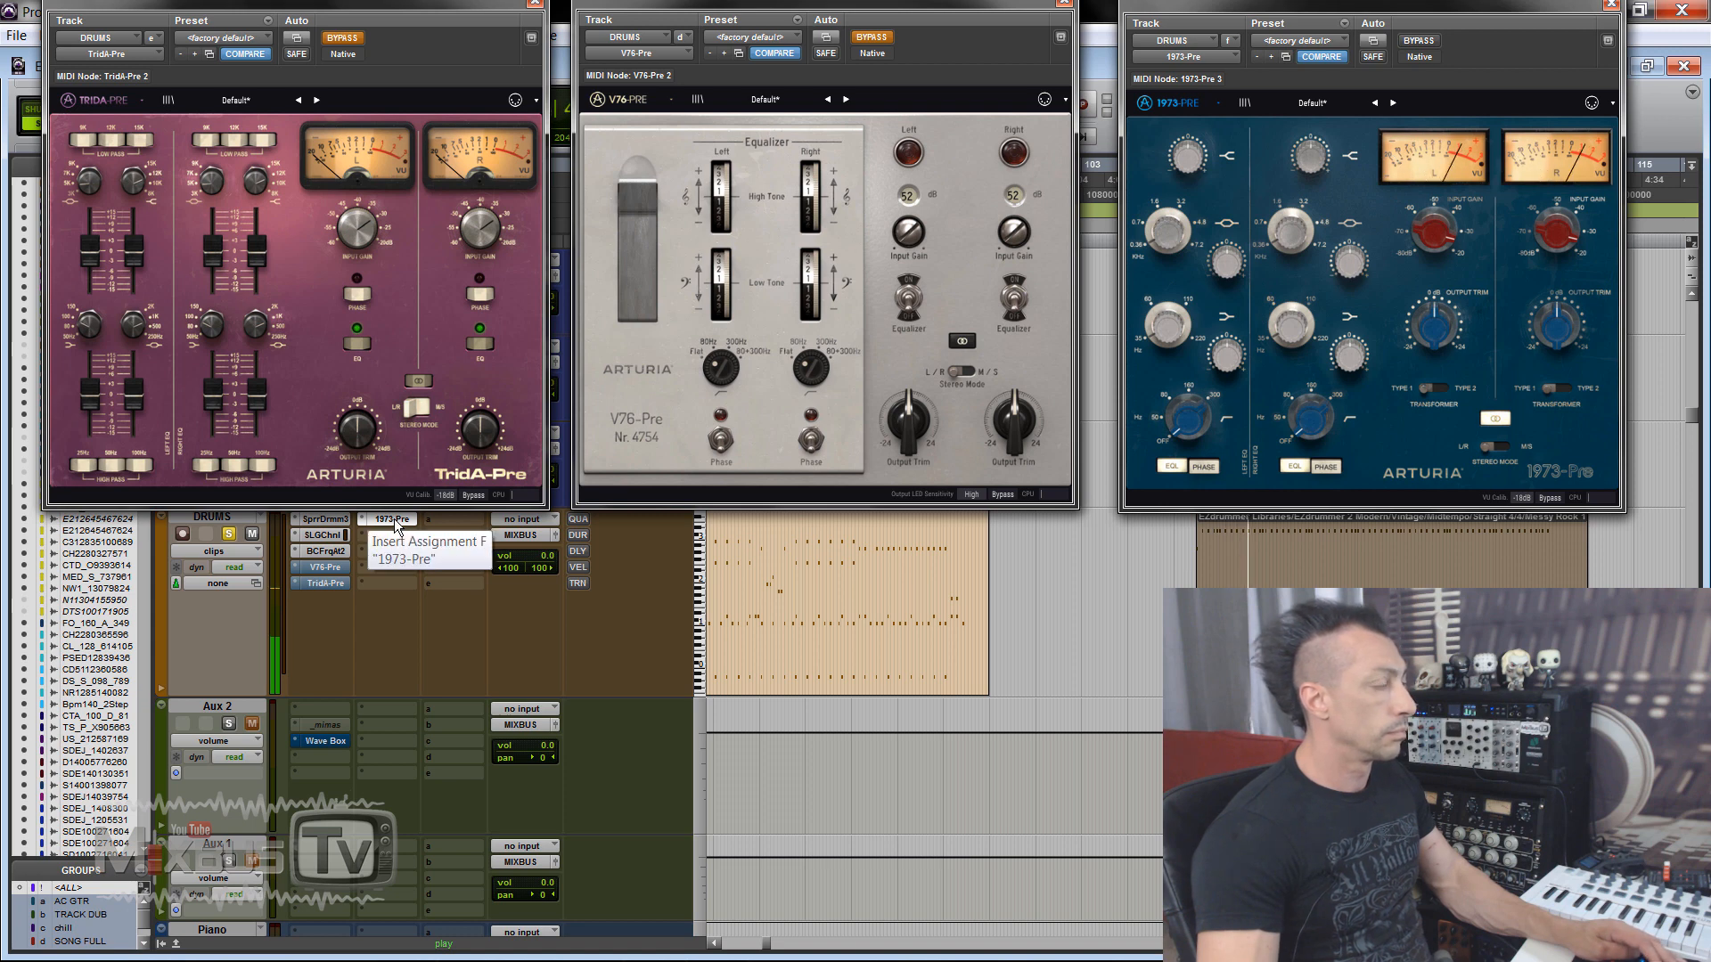
Step: Bypass the 1973-Pre during playback and audition the TridA-Pre and the V76-Pre in turn, leaving only the V76-Pre active
left_click(394, 519, "ctrl")
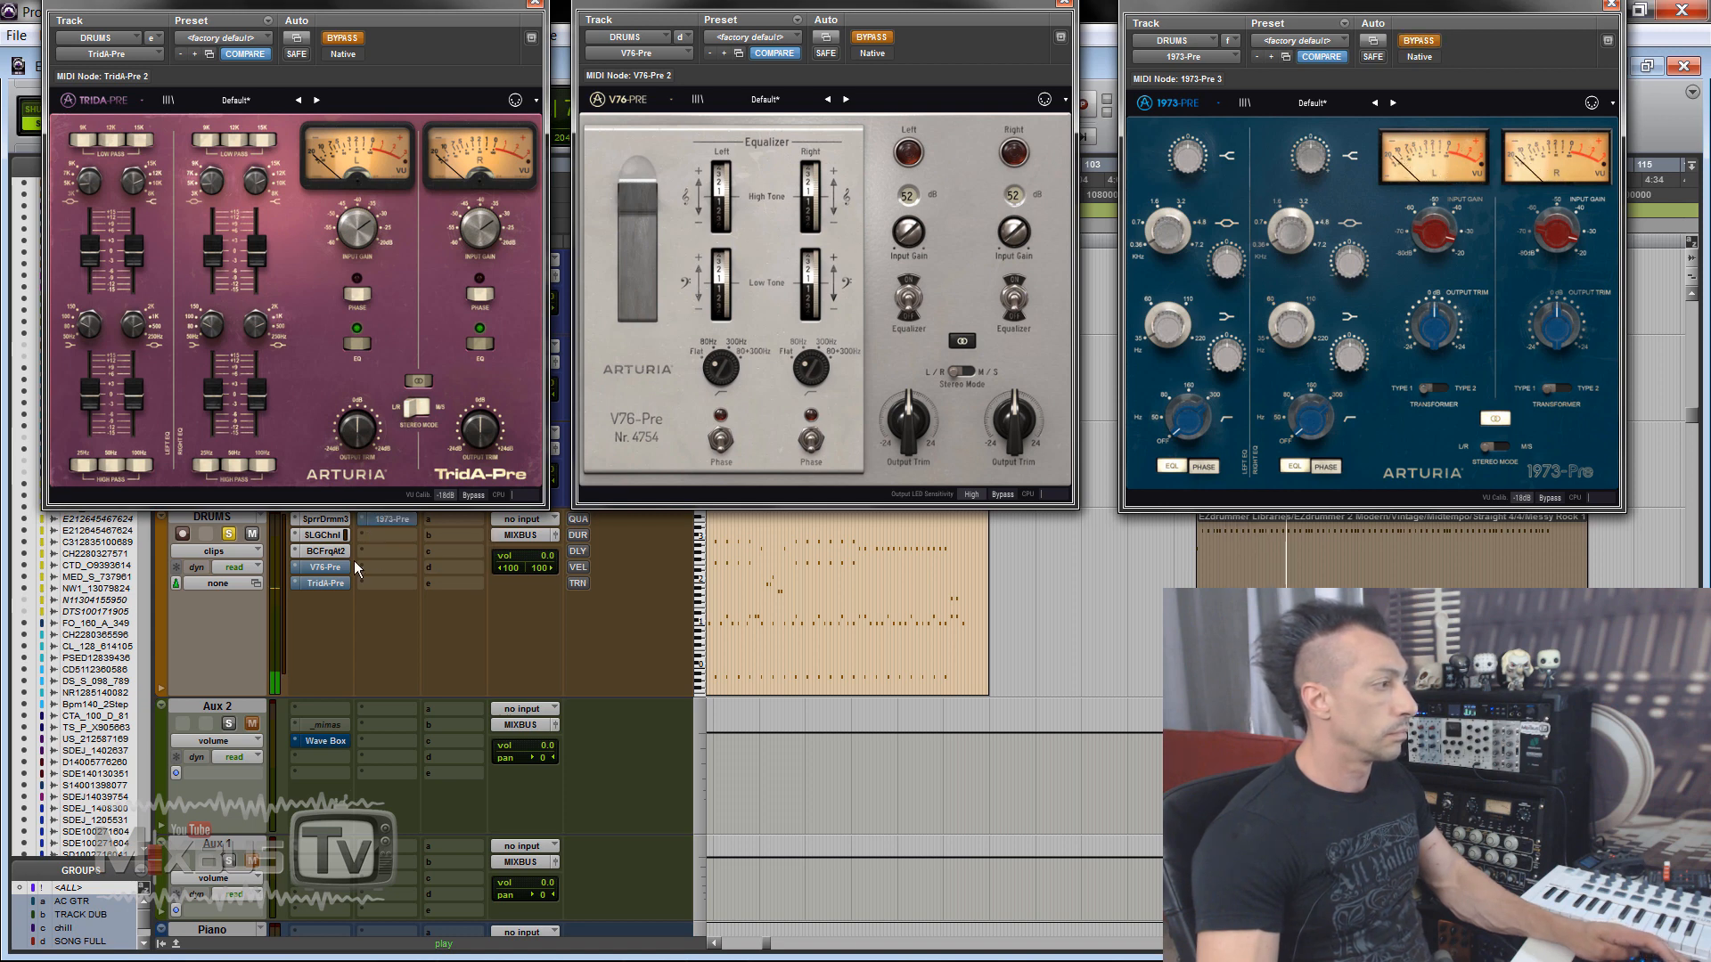
left_click(339, 581, "ctrl")
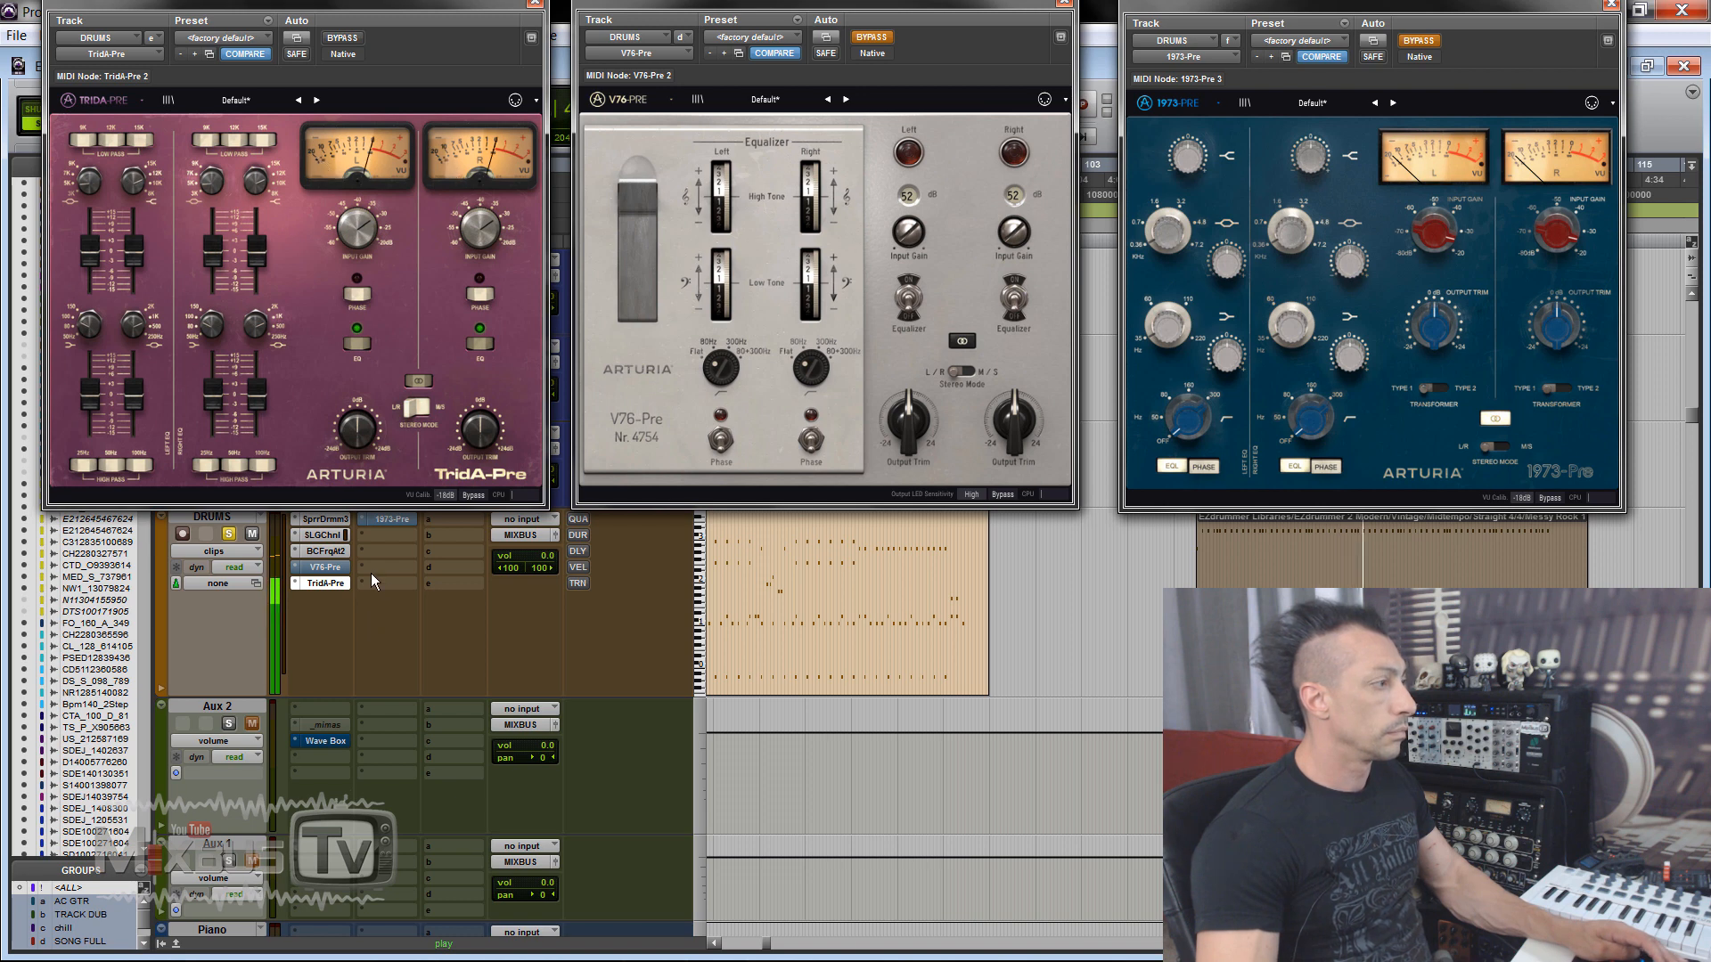
left_click(334, 583, "ctrl")
left_click(333, 570, "ctrl")
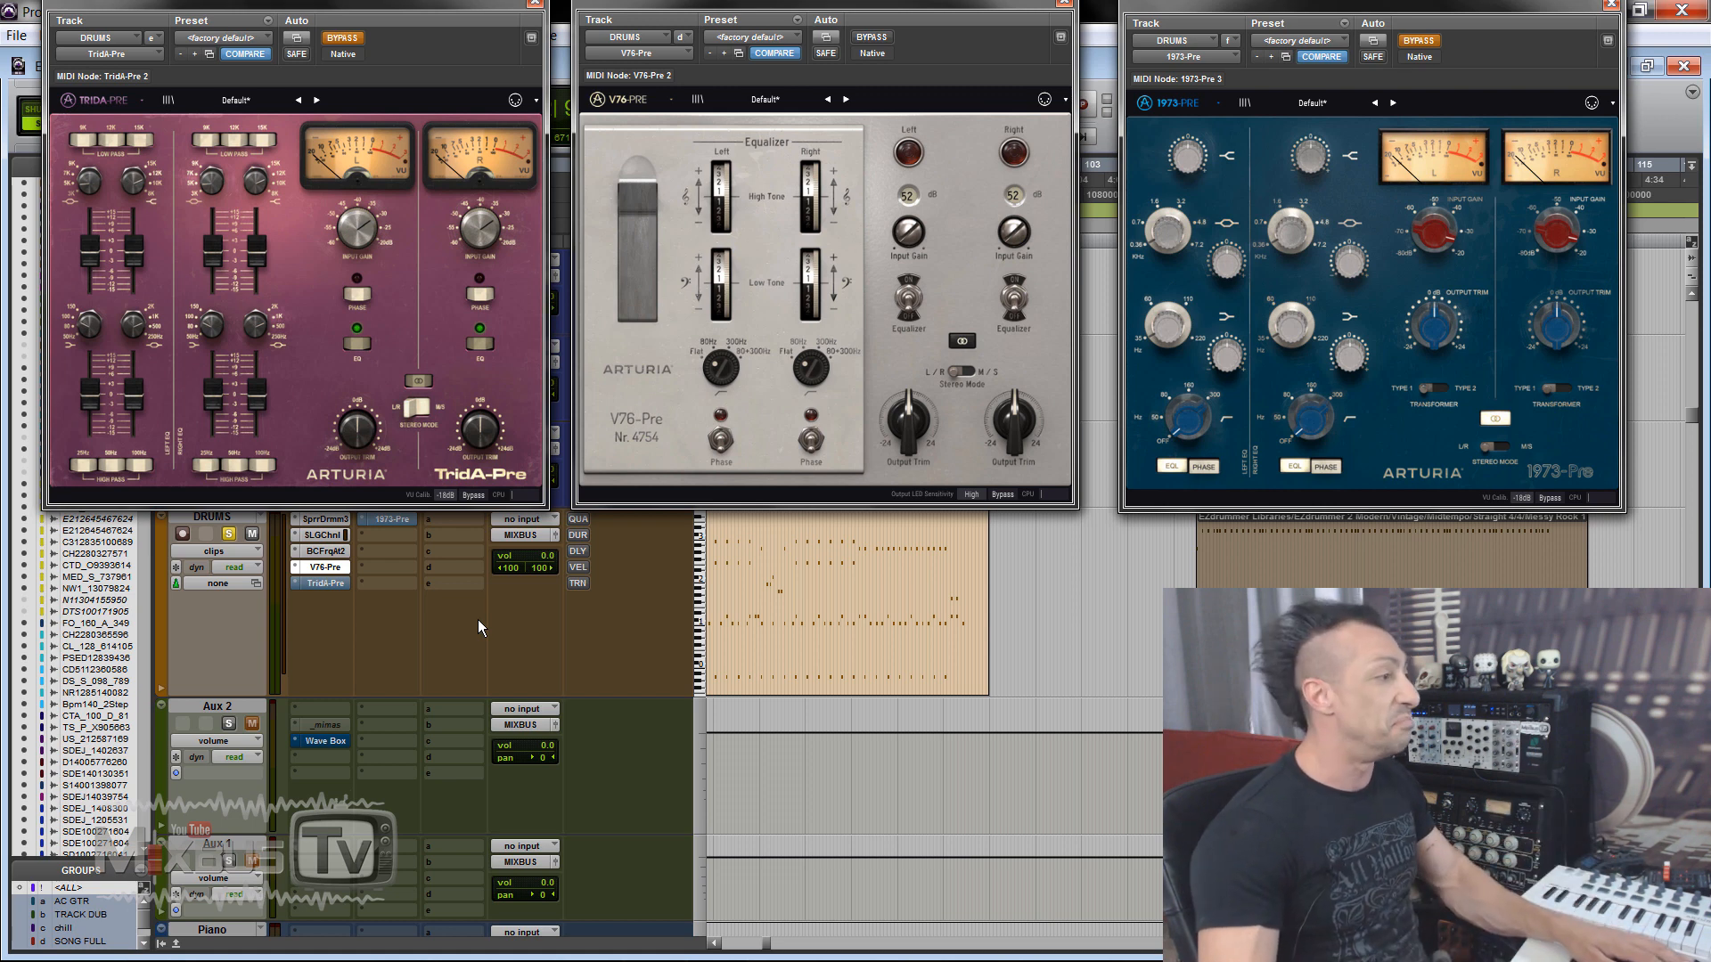
Step: Play the drums and compare the V76-Pre, TridA-Pre and 1973-Pre one at a time, ending with all three bypassed
key("space")
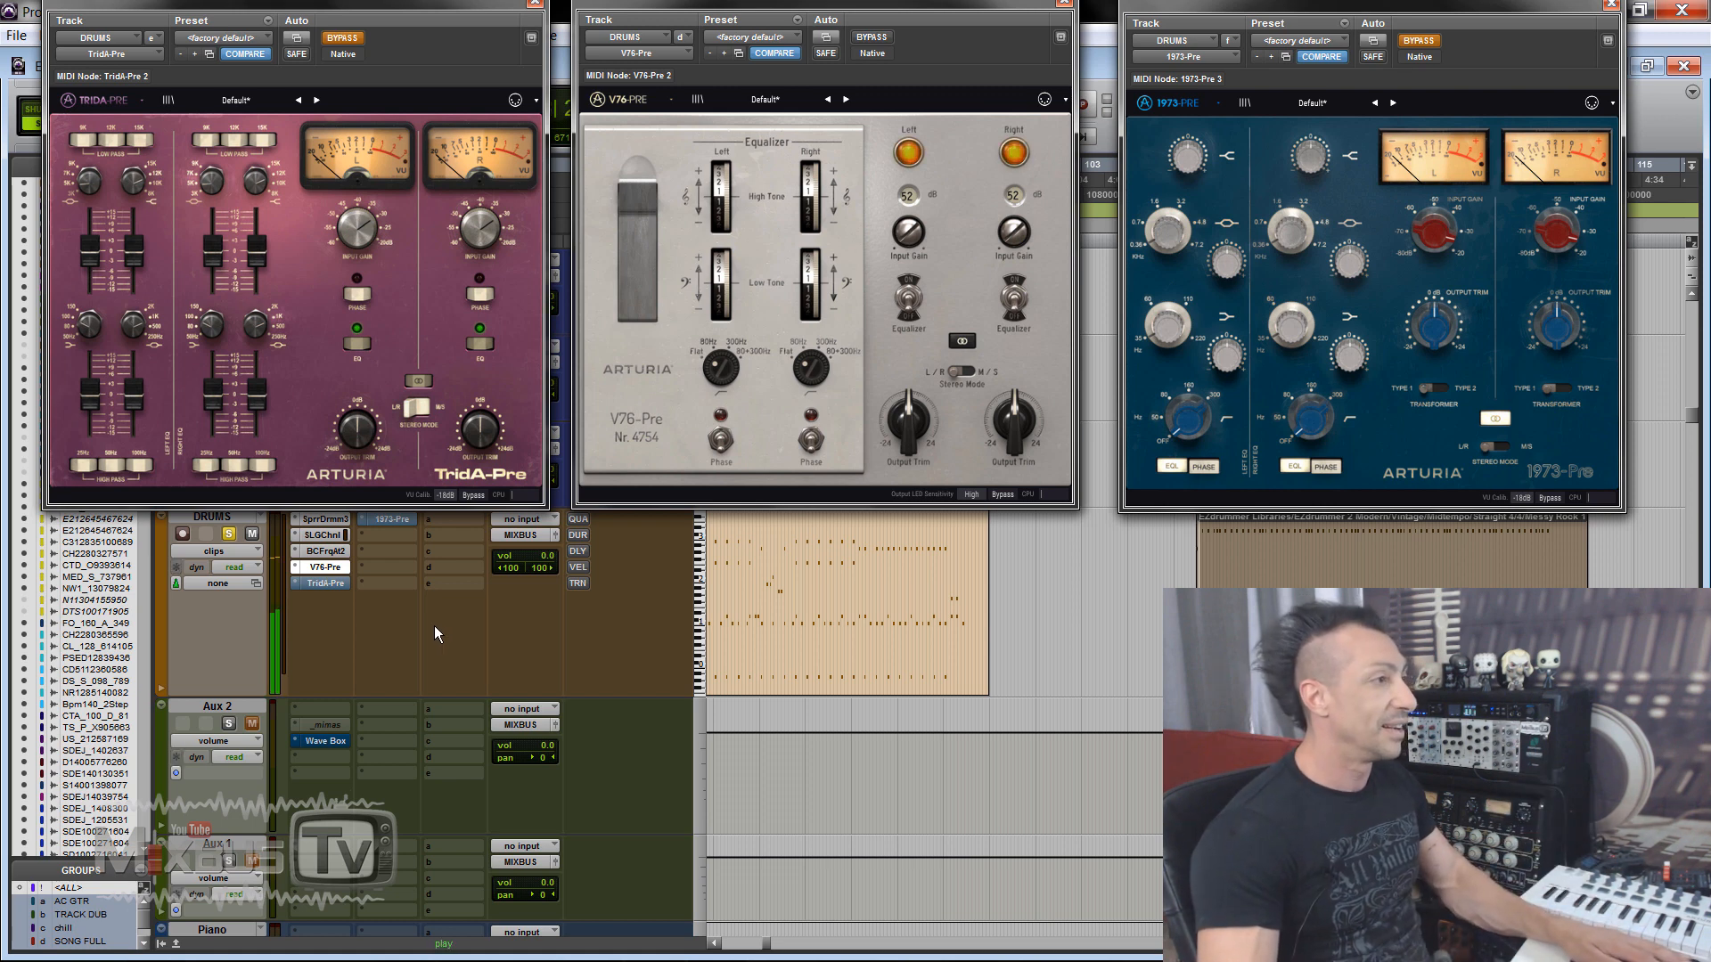
left_click(338, 575, "ctrl")
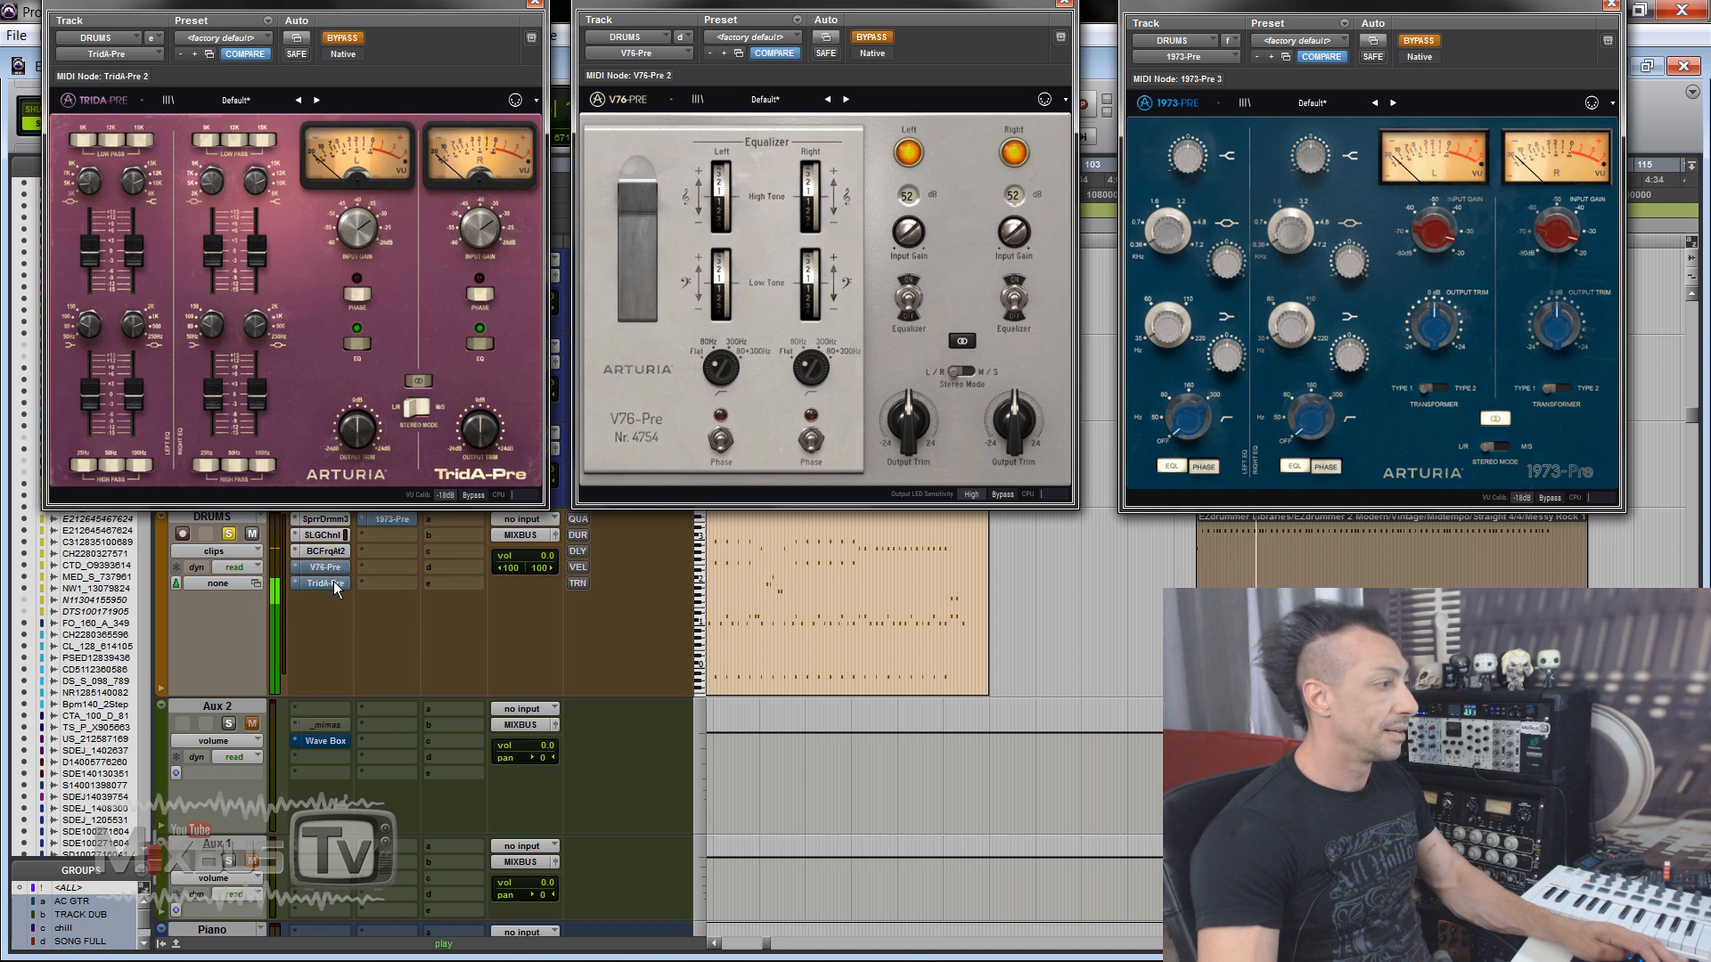
left_click(333, 581, "ctrl")
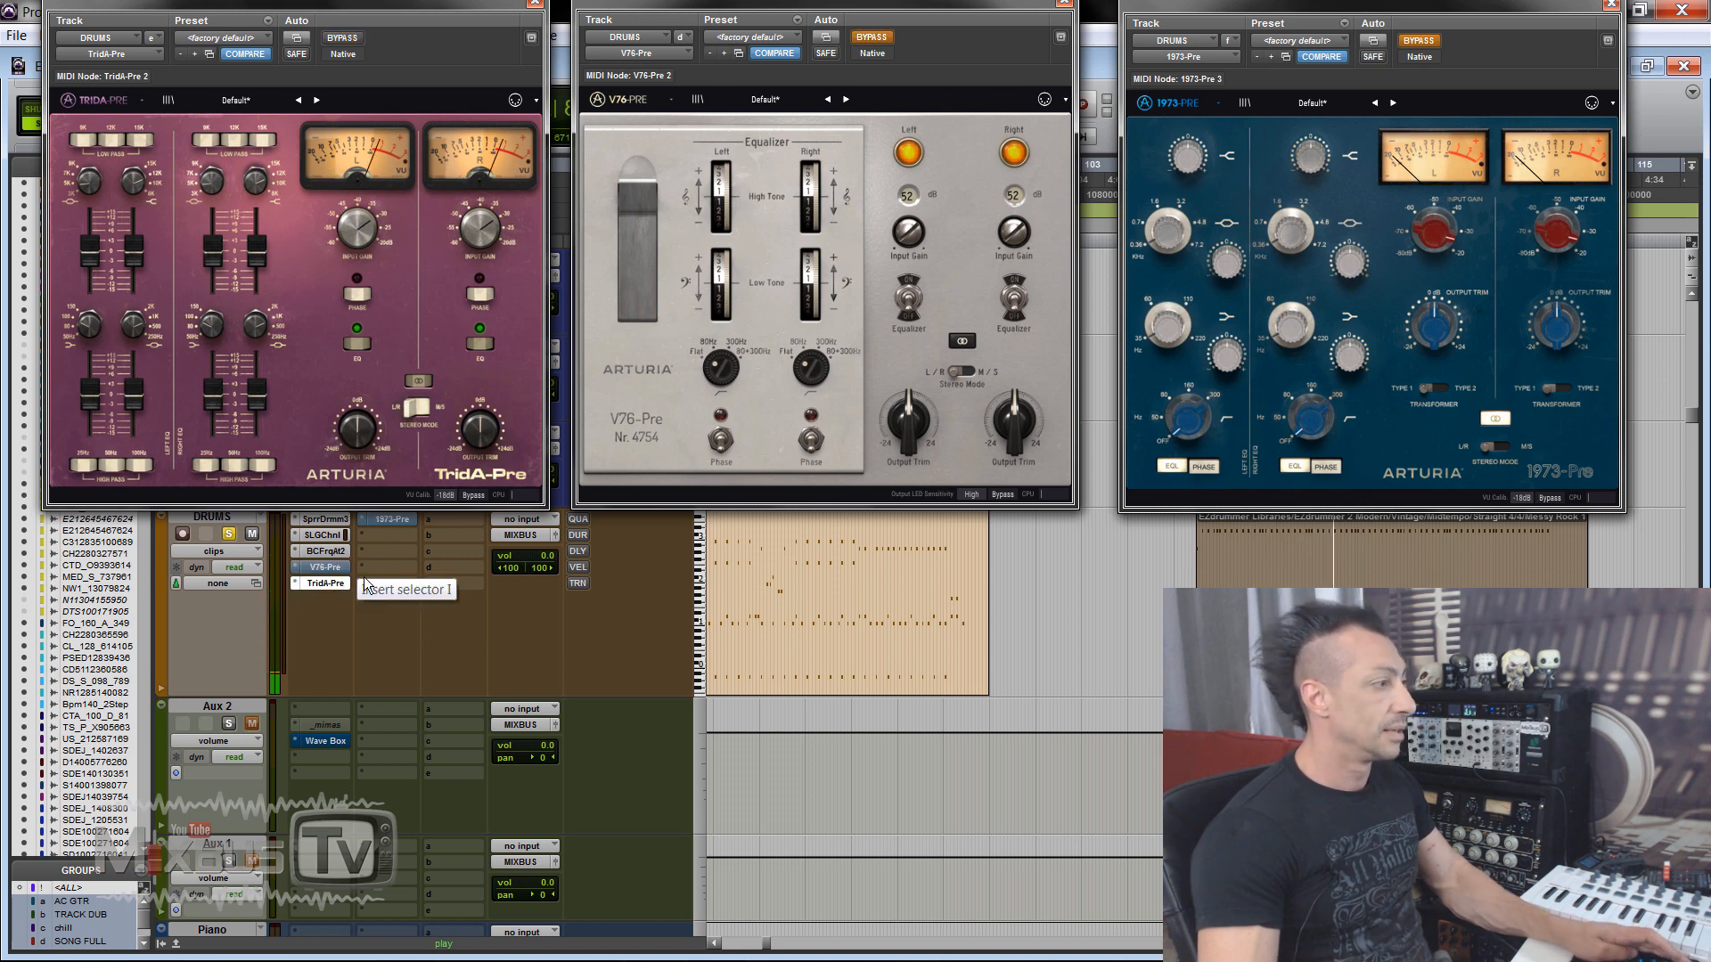
left_click(335, 581, "ctrl")
left_click(383, 519, "ctrl")
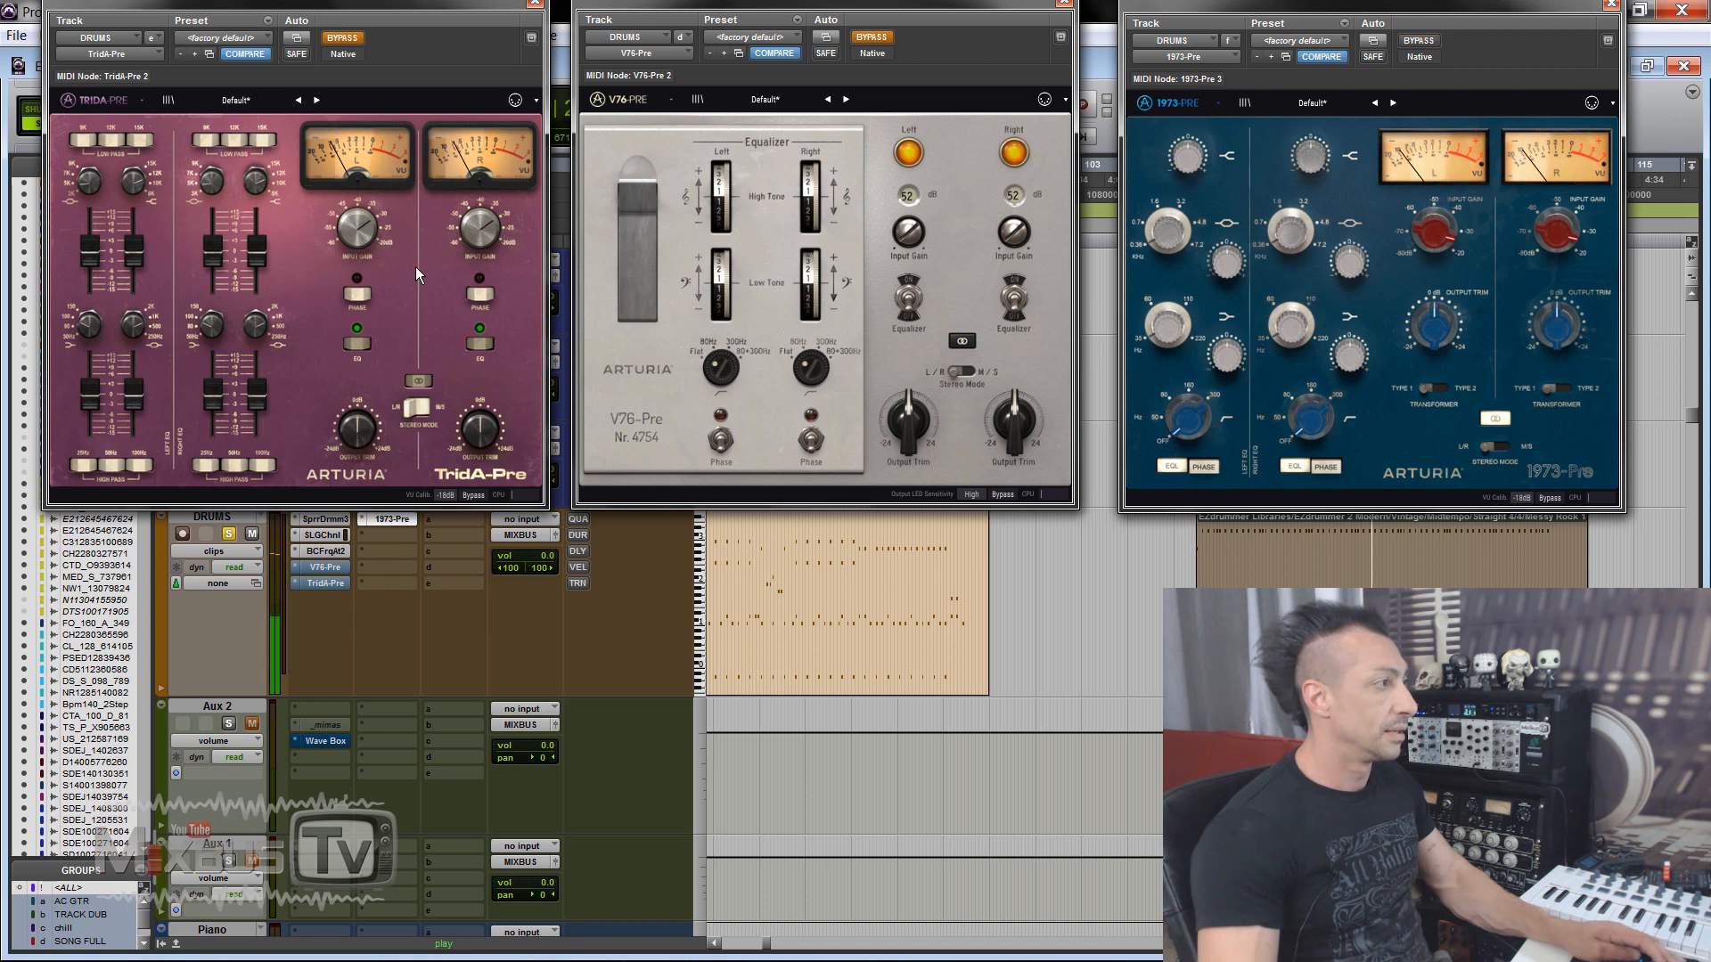
left_click(394, 520, "ctrl")
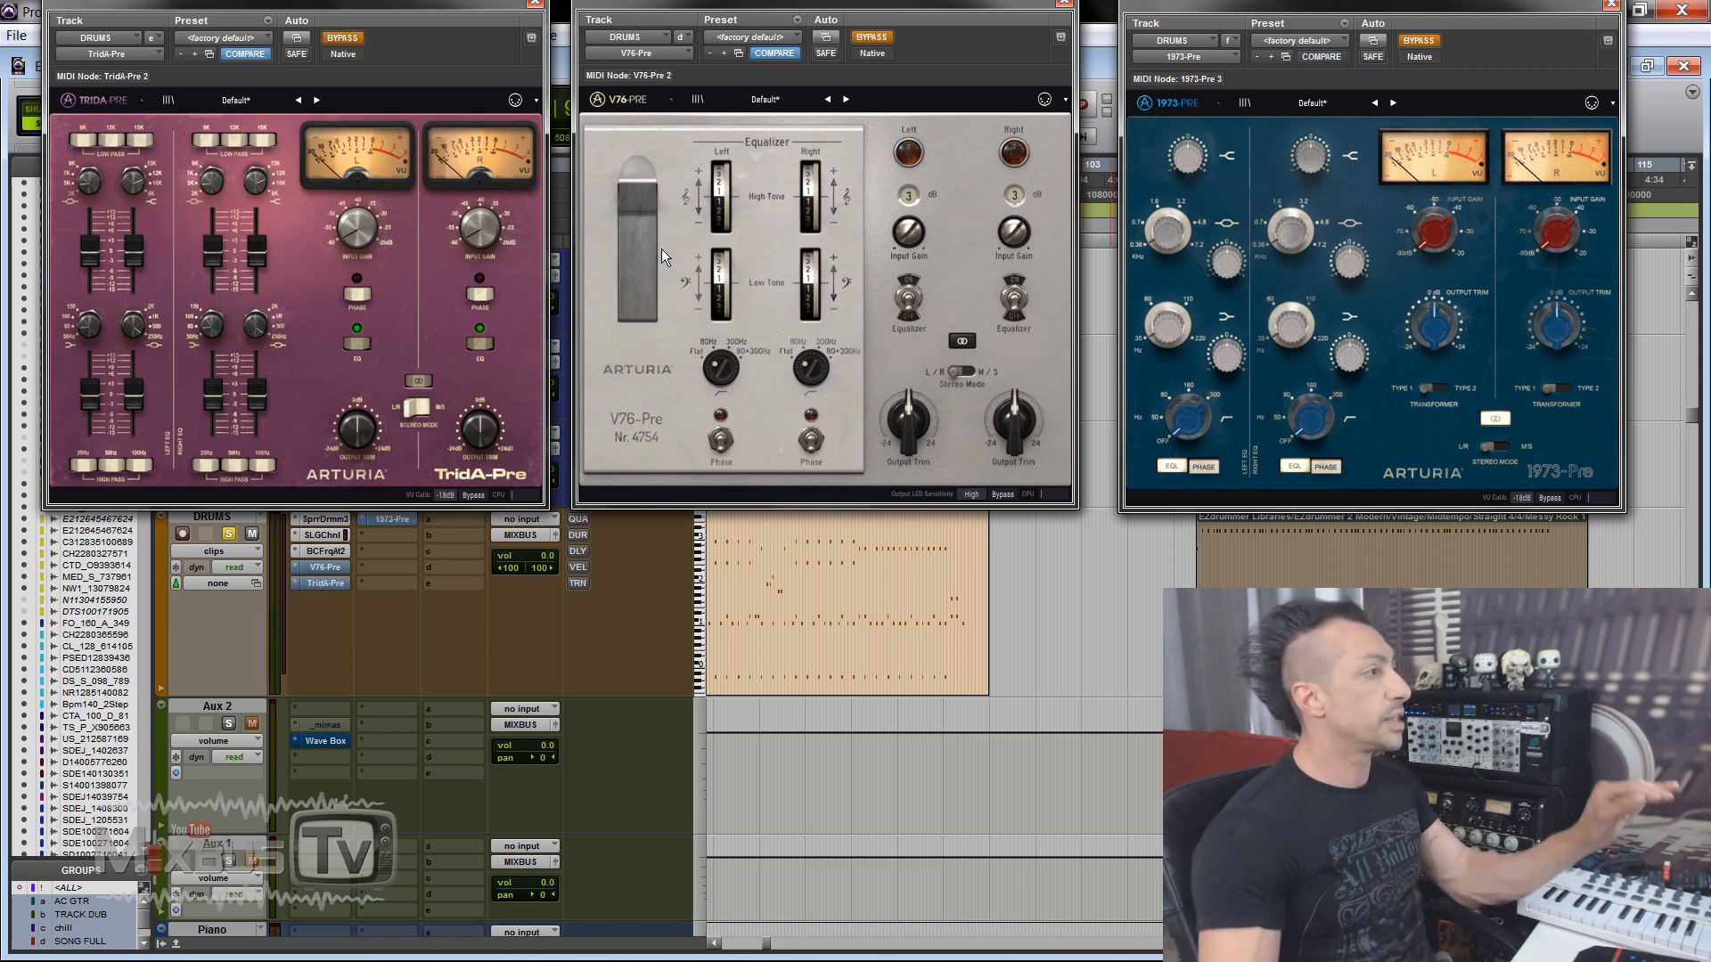
Step: Enable the V76-Pre equalizer, boost its low tone to +4.2 dB with the plug-in active during playback, then bypass the plug-in
left_click(902, 303)
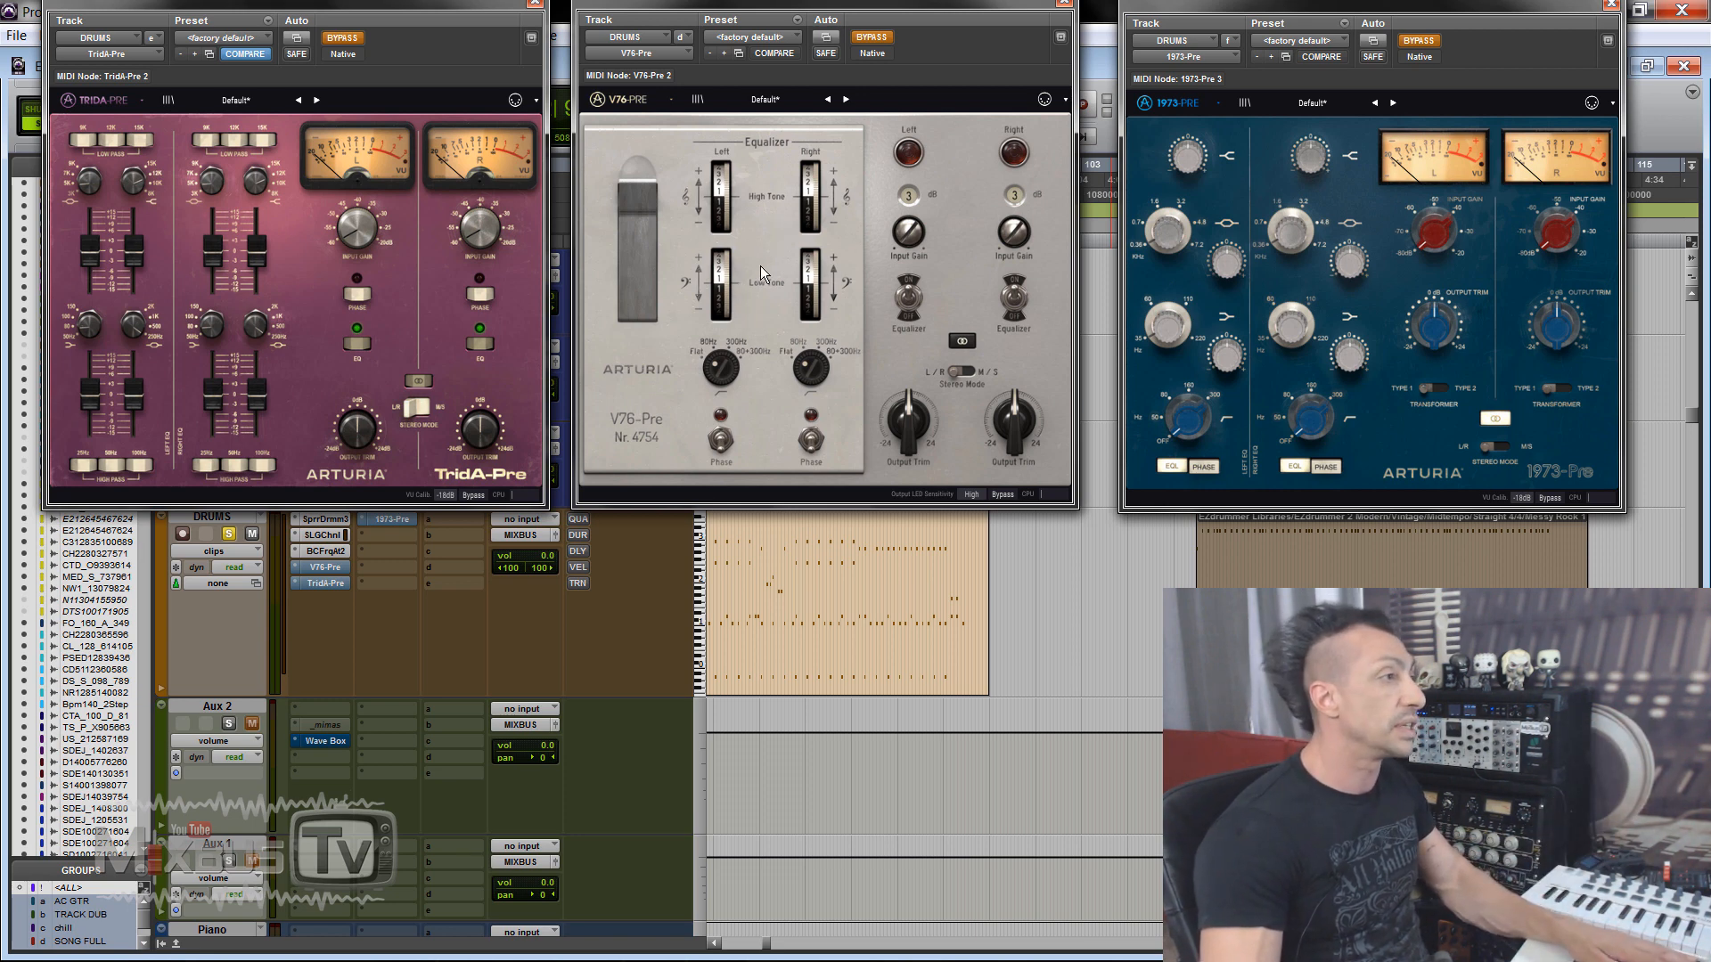
left_click(868, 39)
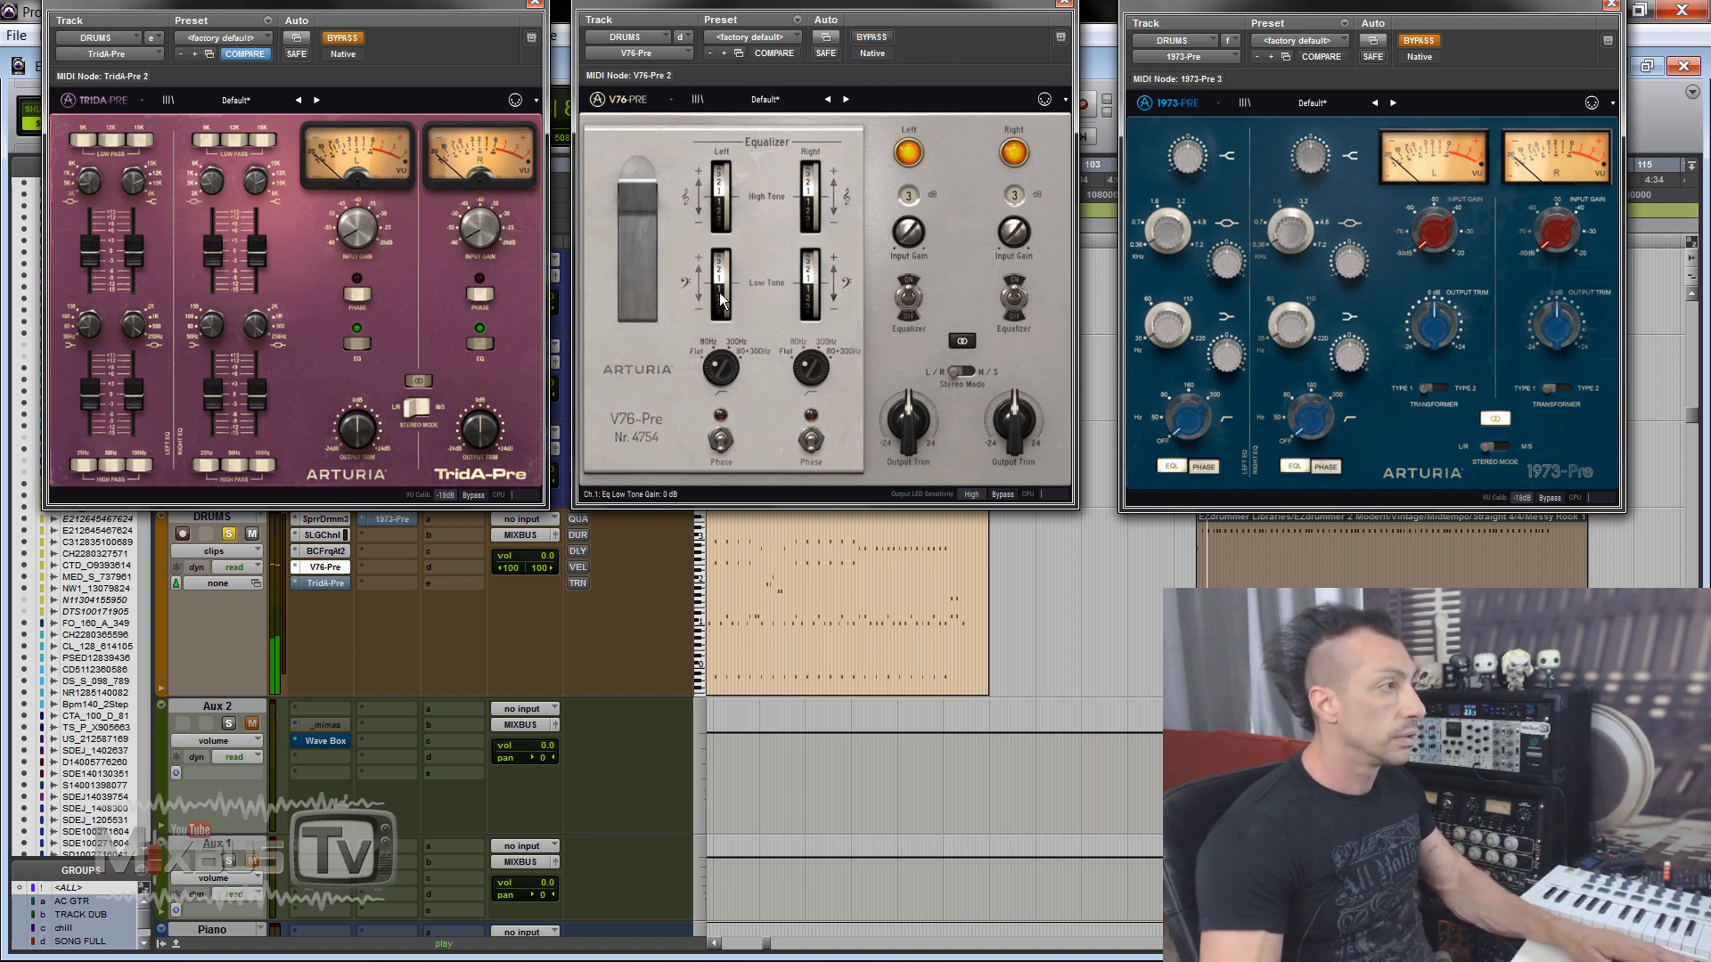
left_click_drag(724, 281, 725, 246)
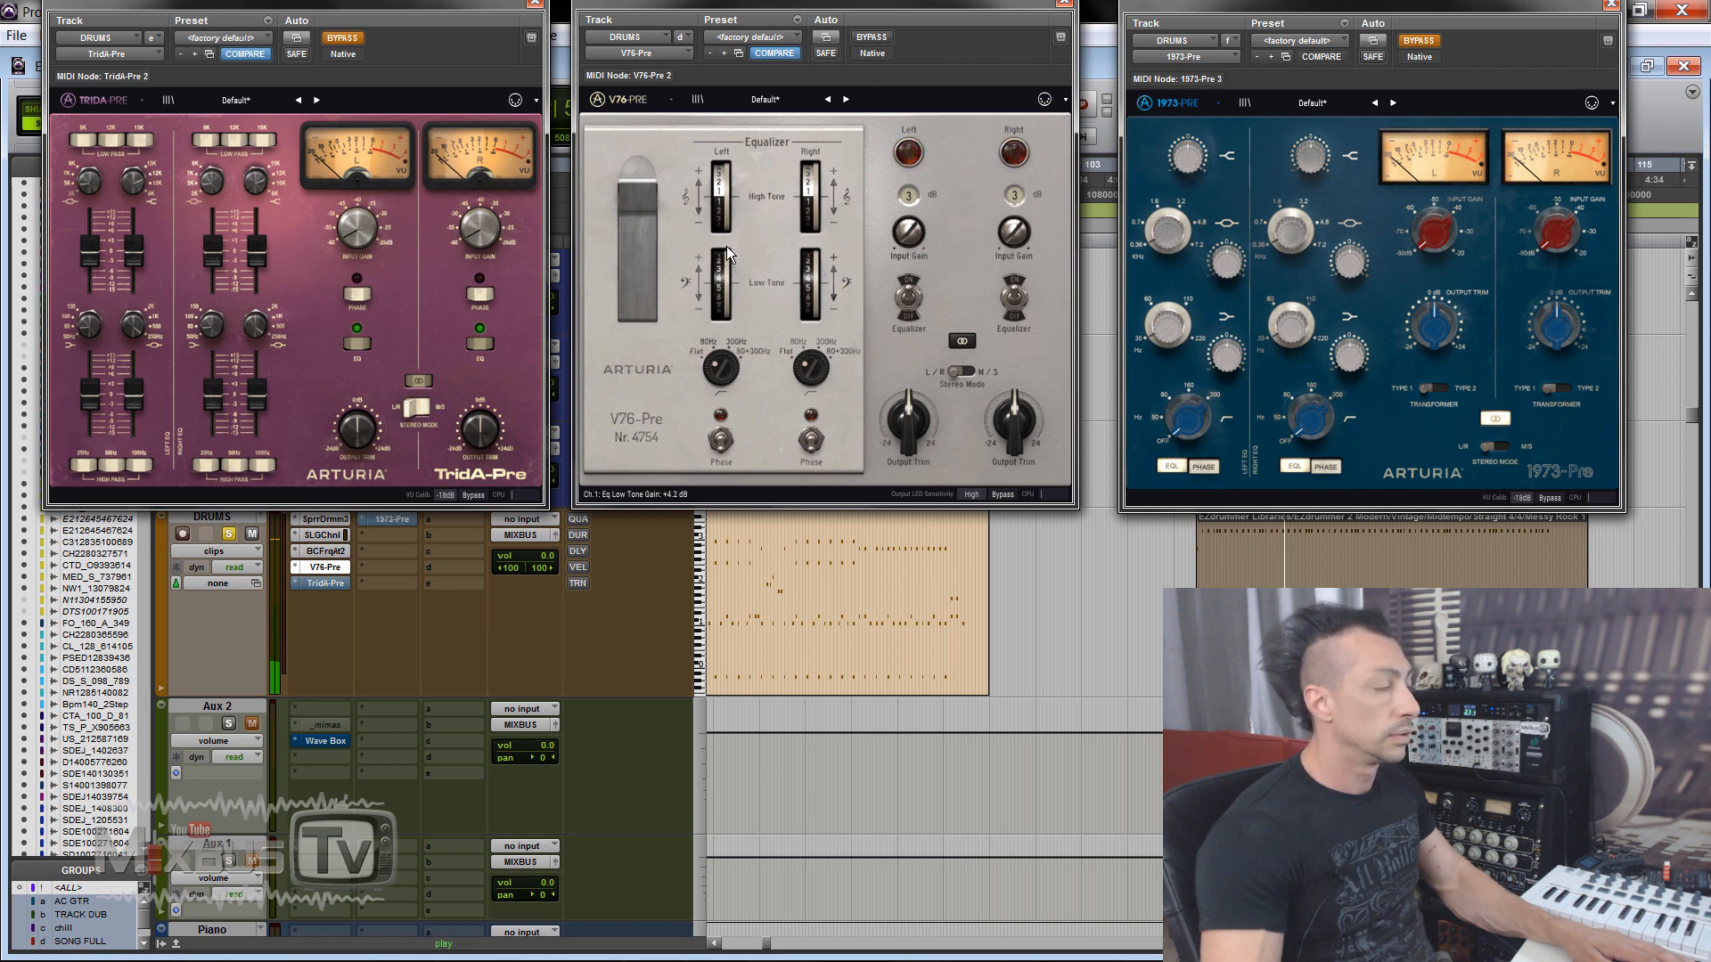
left_click(870, 38)
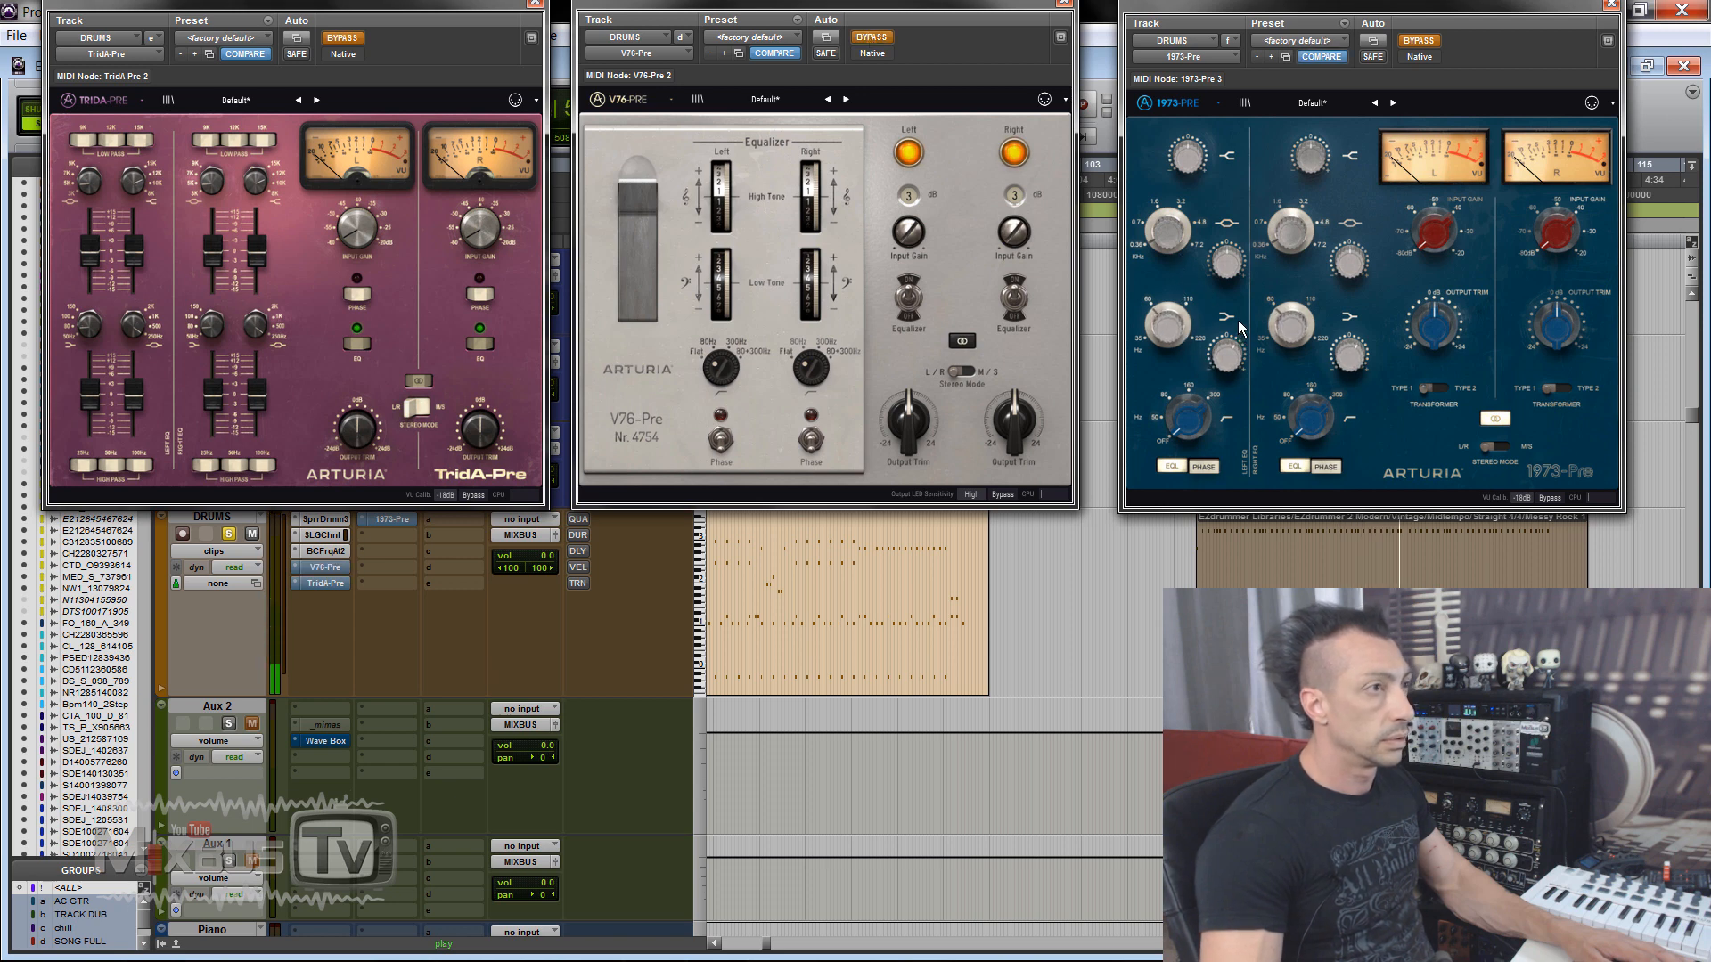
Step: Activate the 1973-Pre, boost its low shelf gain to about +3.5 dB during playback, then bypass it again
left_click(1418, 40)
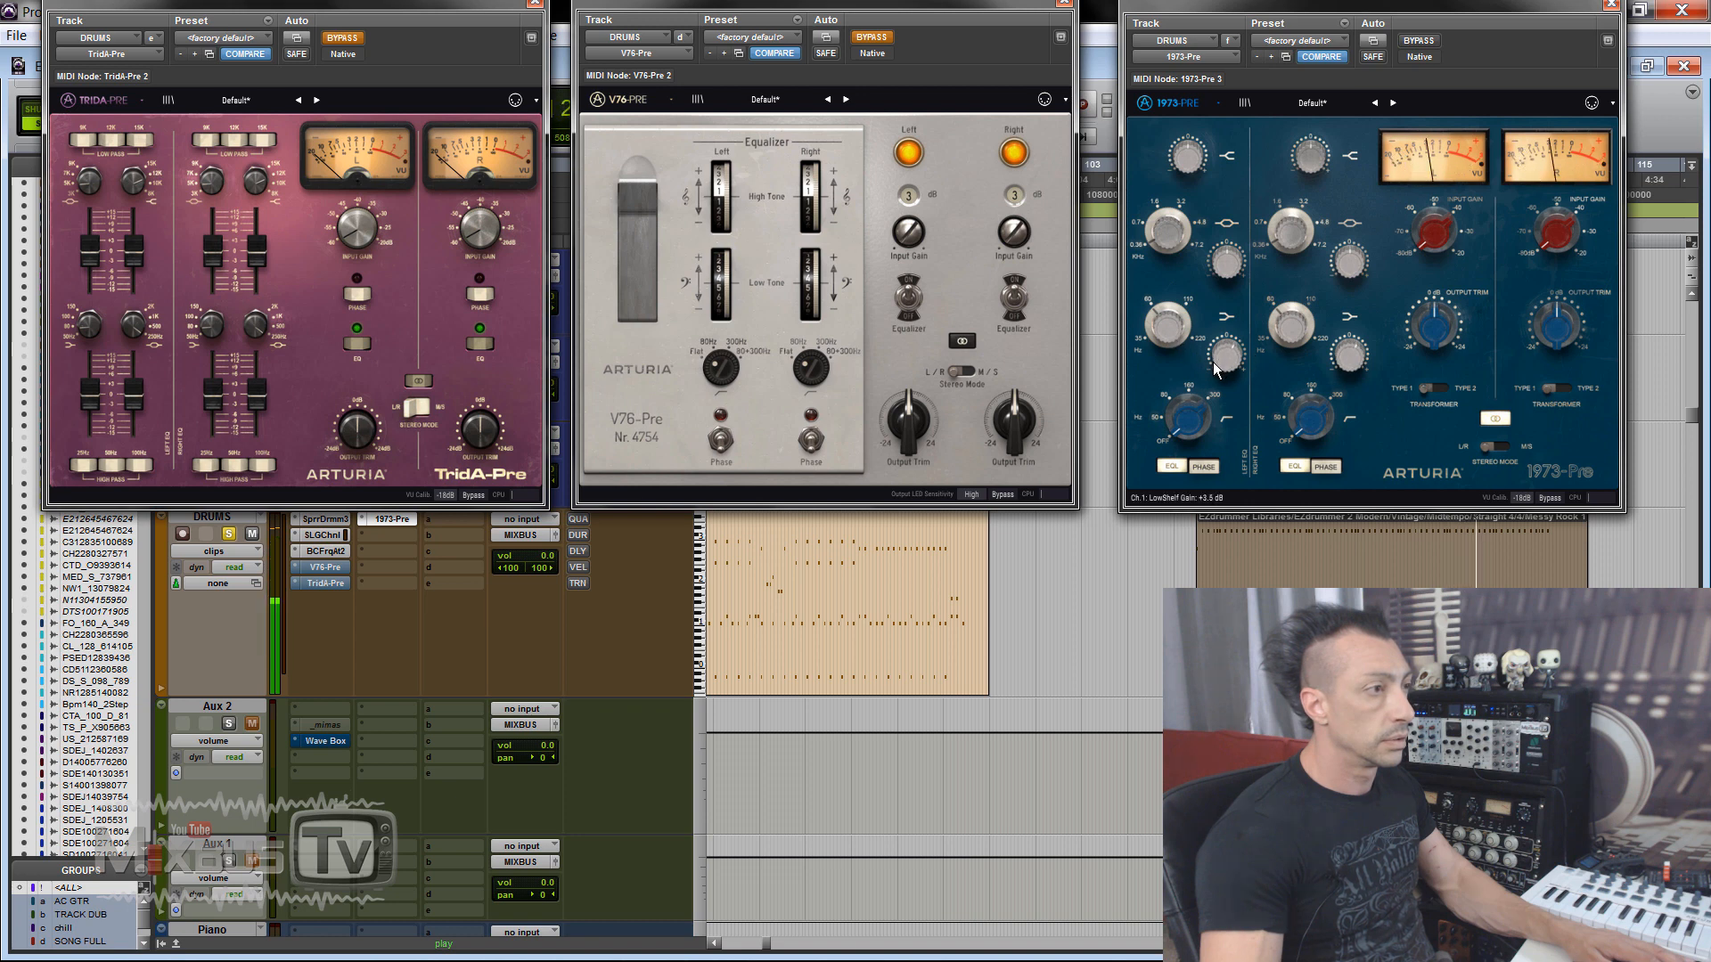
left_click_drag(1219, 353, 1217, 359)
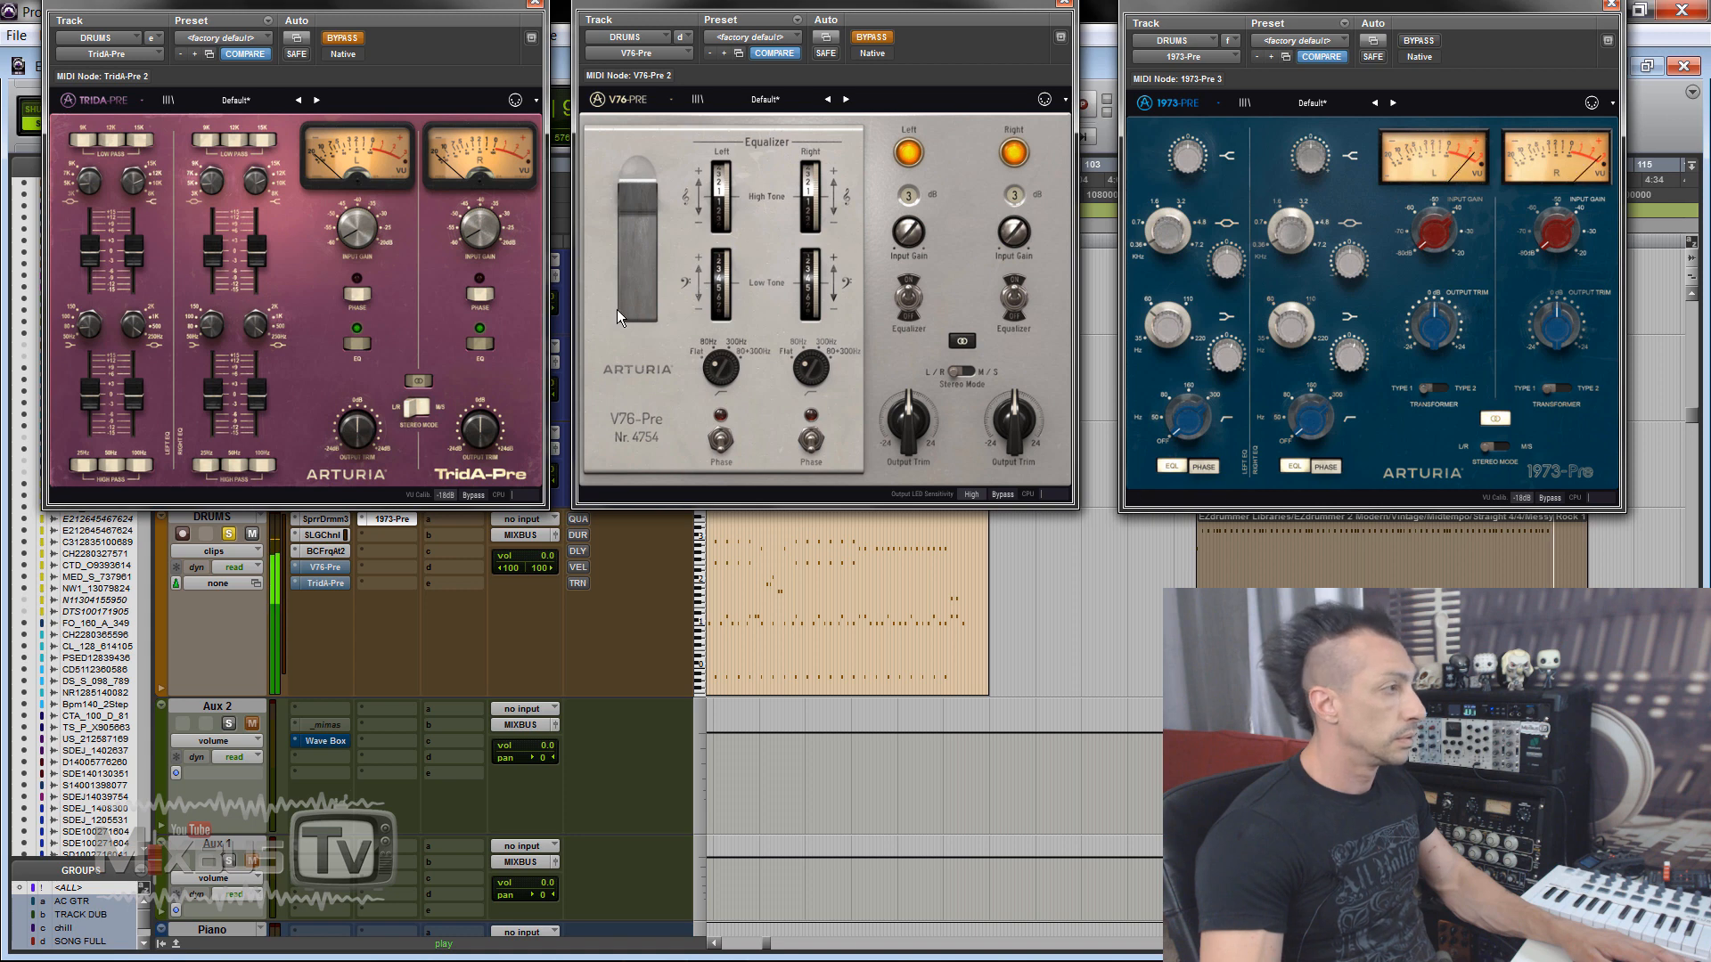
left_click(390, 518, "ctrl")
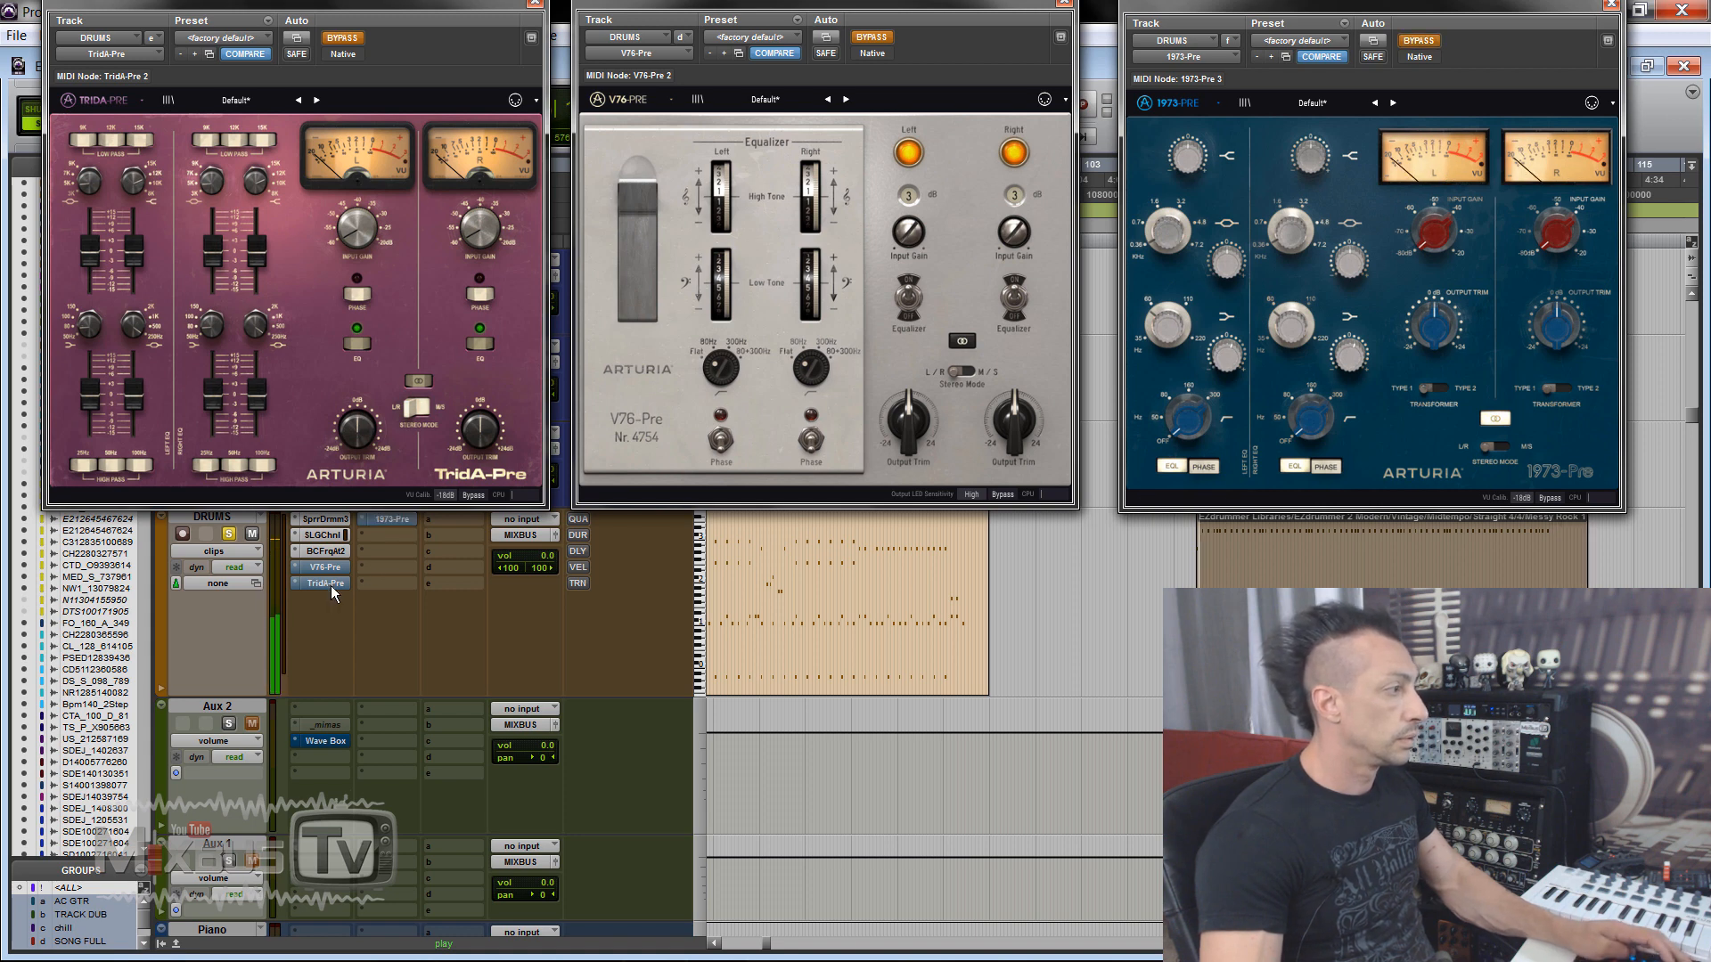
Step: Activate the TridA-Pre, boost its low shelf gain to about +2.8 dB during playback, then bypass it
left_click(330, 581, "ctrl")
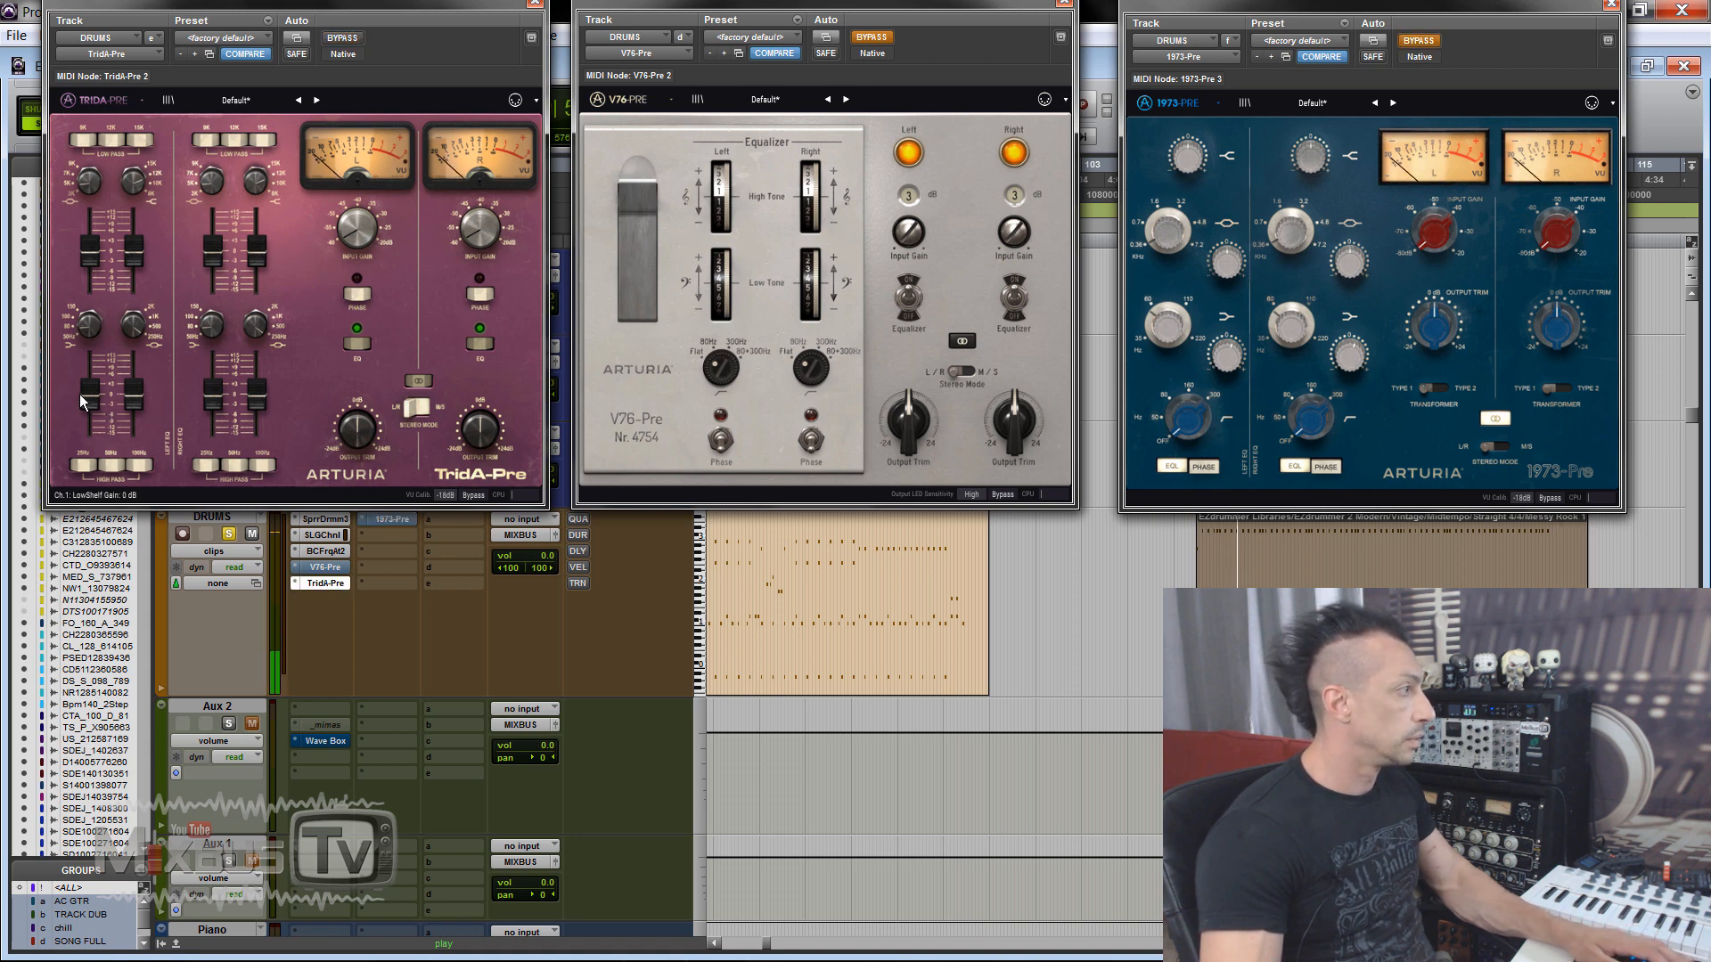
left_click_drag(82, 394, 89, 366)
left_click(319, 581, "ctrl")
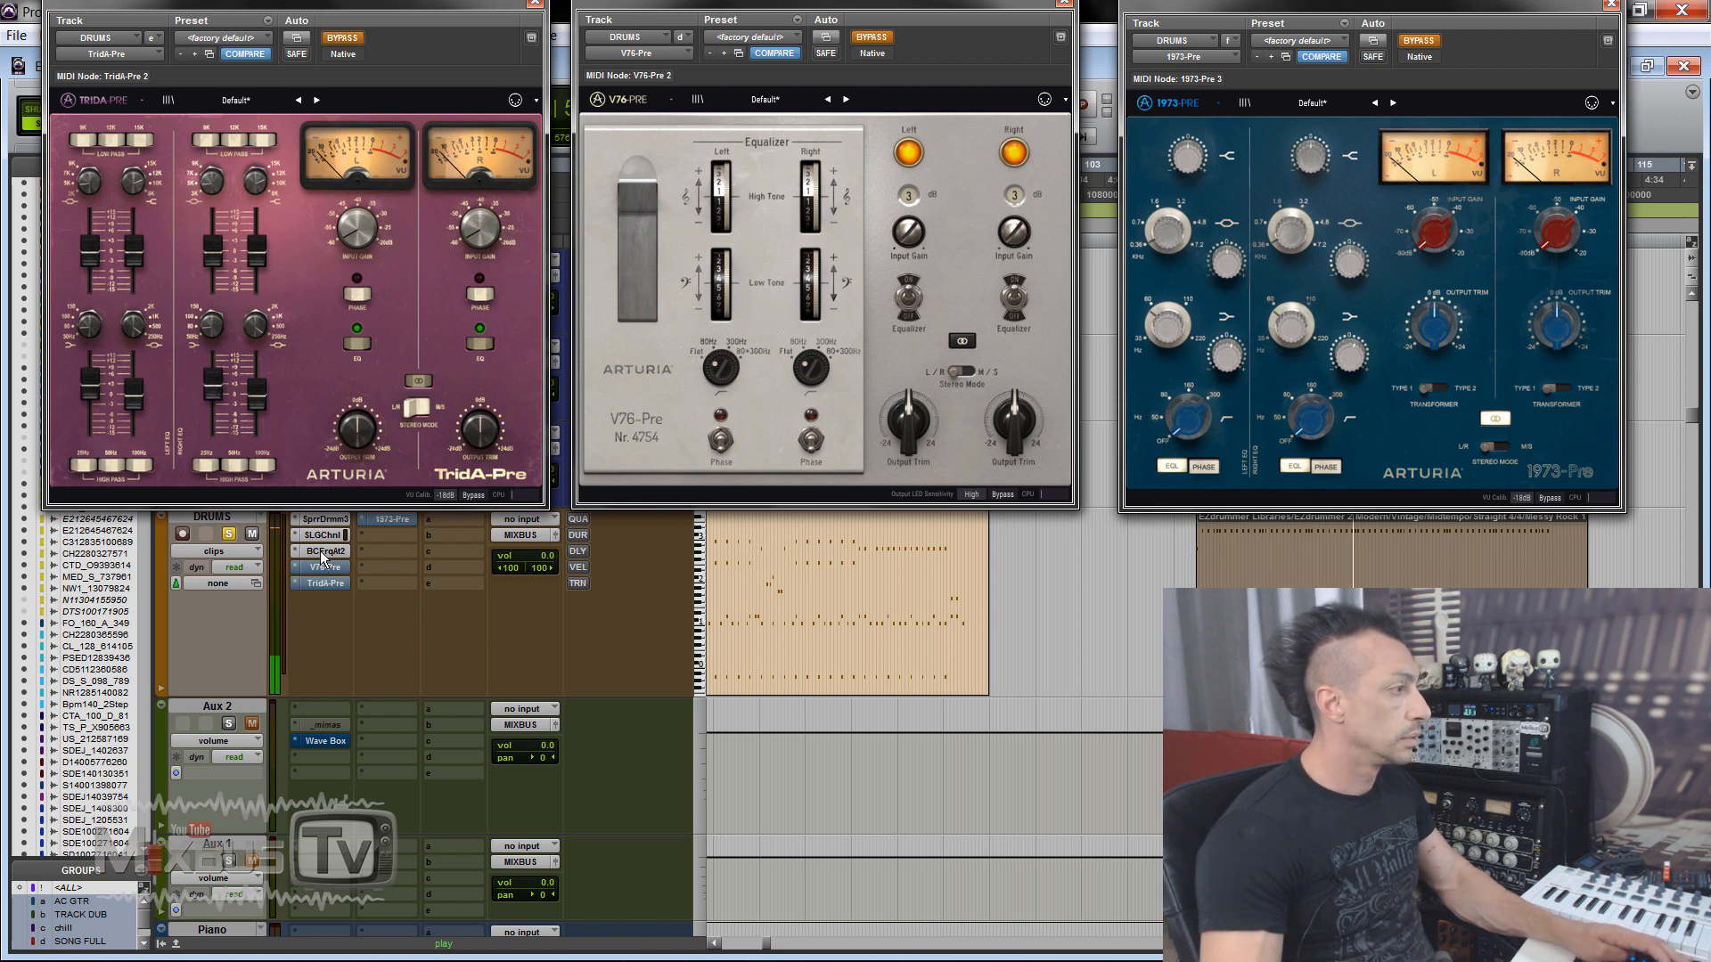
Step: Audition the V76-Pre briefly, bypass it again and switch the comparison over to the 1973-Pre
left_click(319, 565, "ctrl")
left_click(320, 565, "ctrl")
left_click(390, 520, "ctrl")
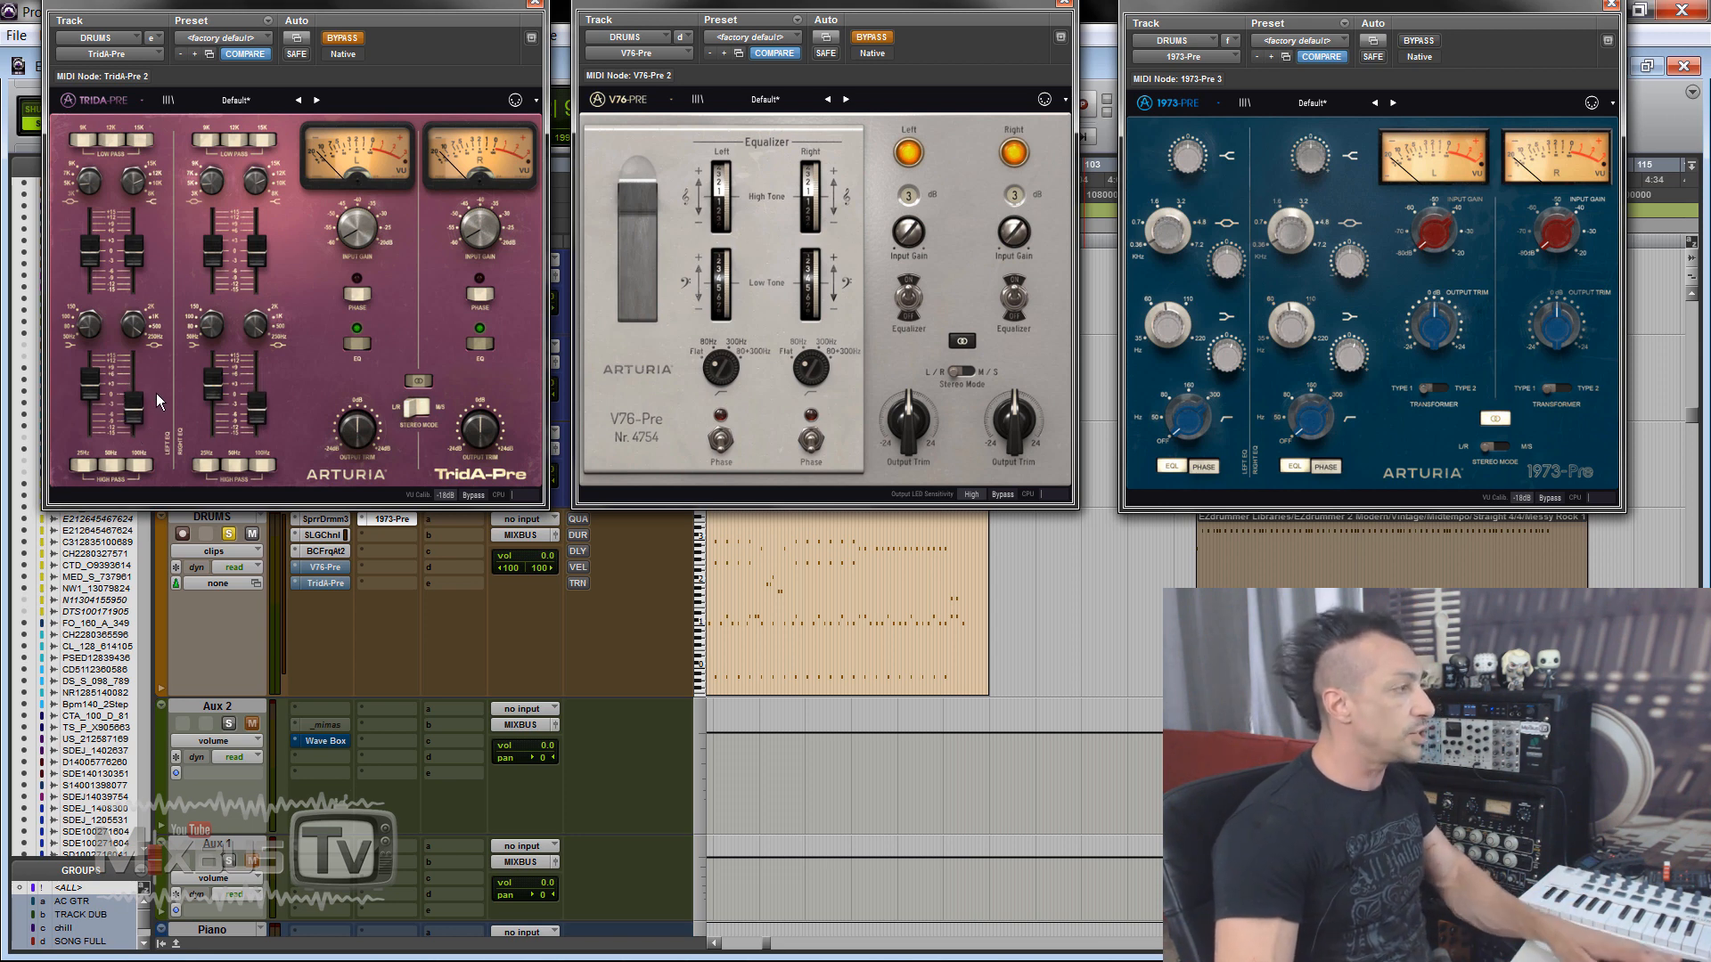
Step: Swap the 1973-Pre for the TridA-Pre during playback, adjust its Bell 1 gain to about -2.8 dB, then bypass it
key("space")
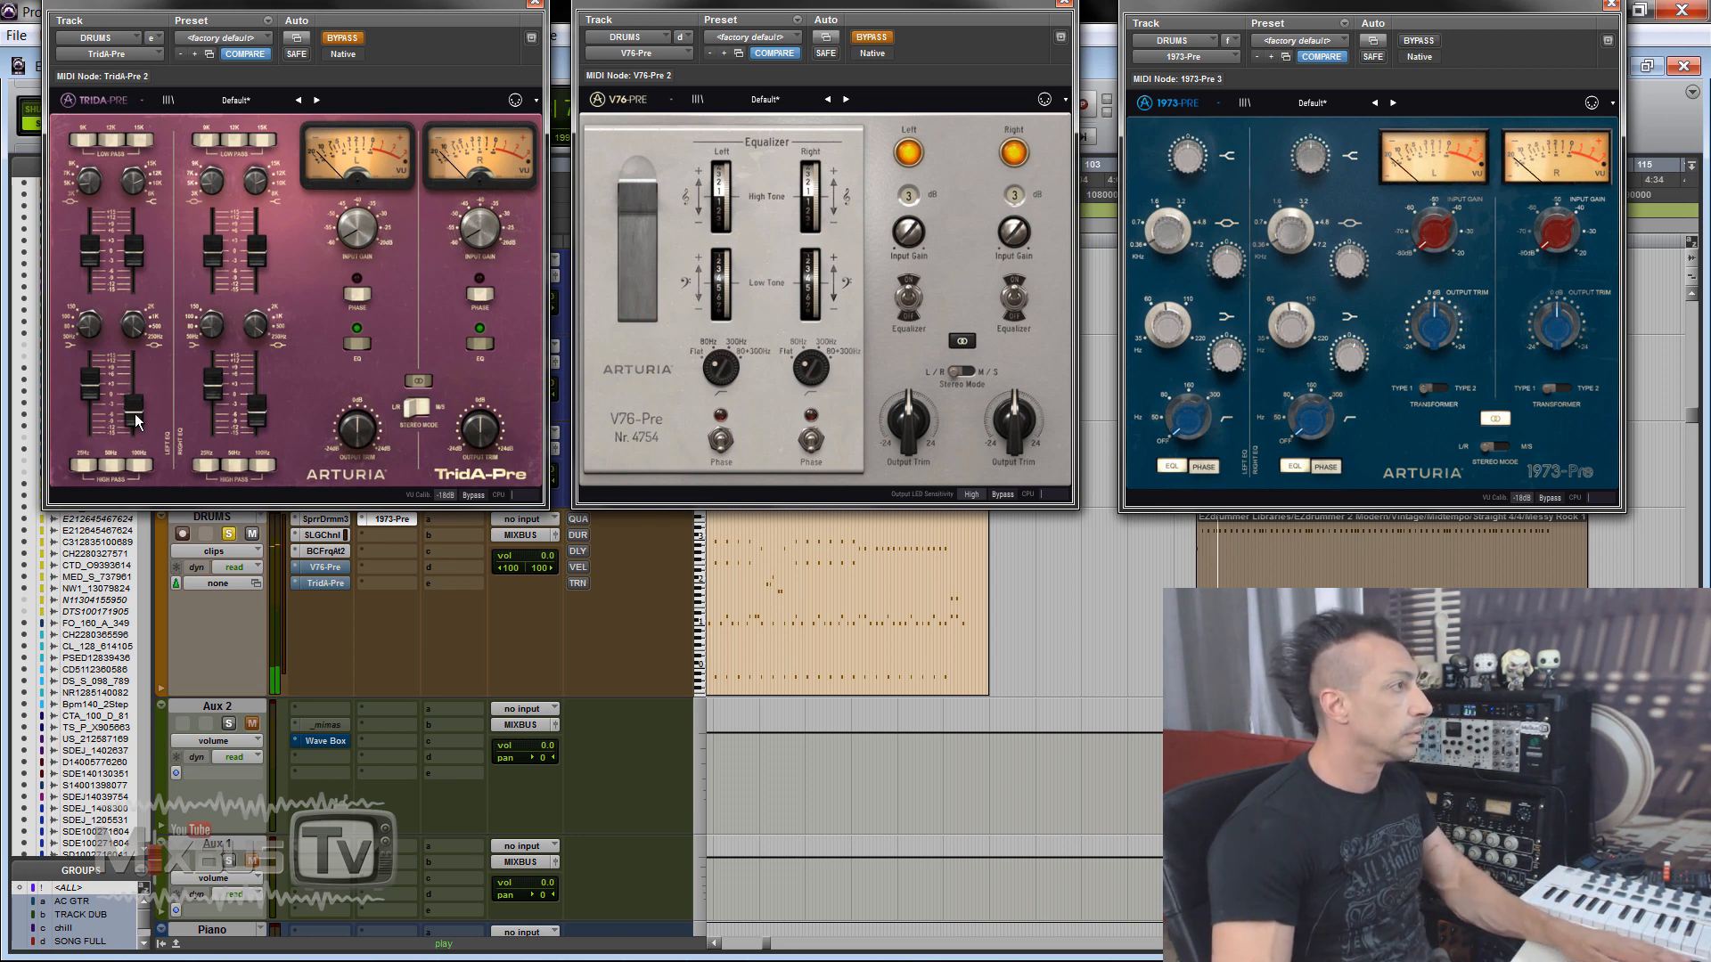
left_click(341, 41)
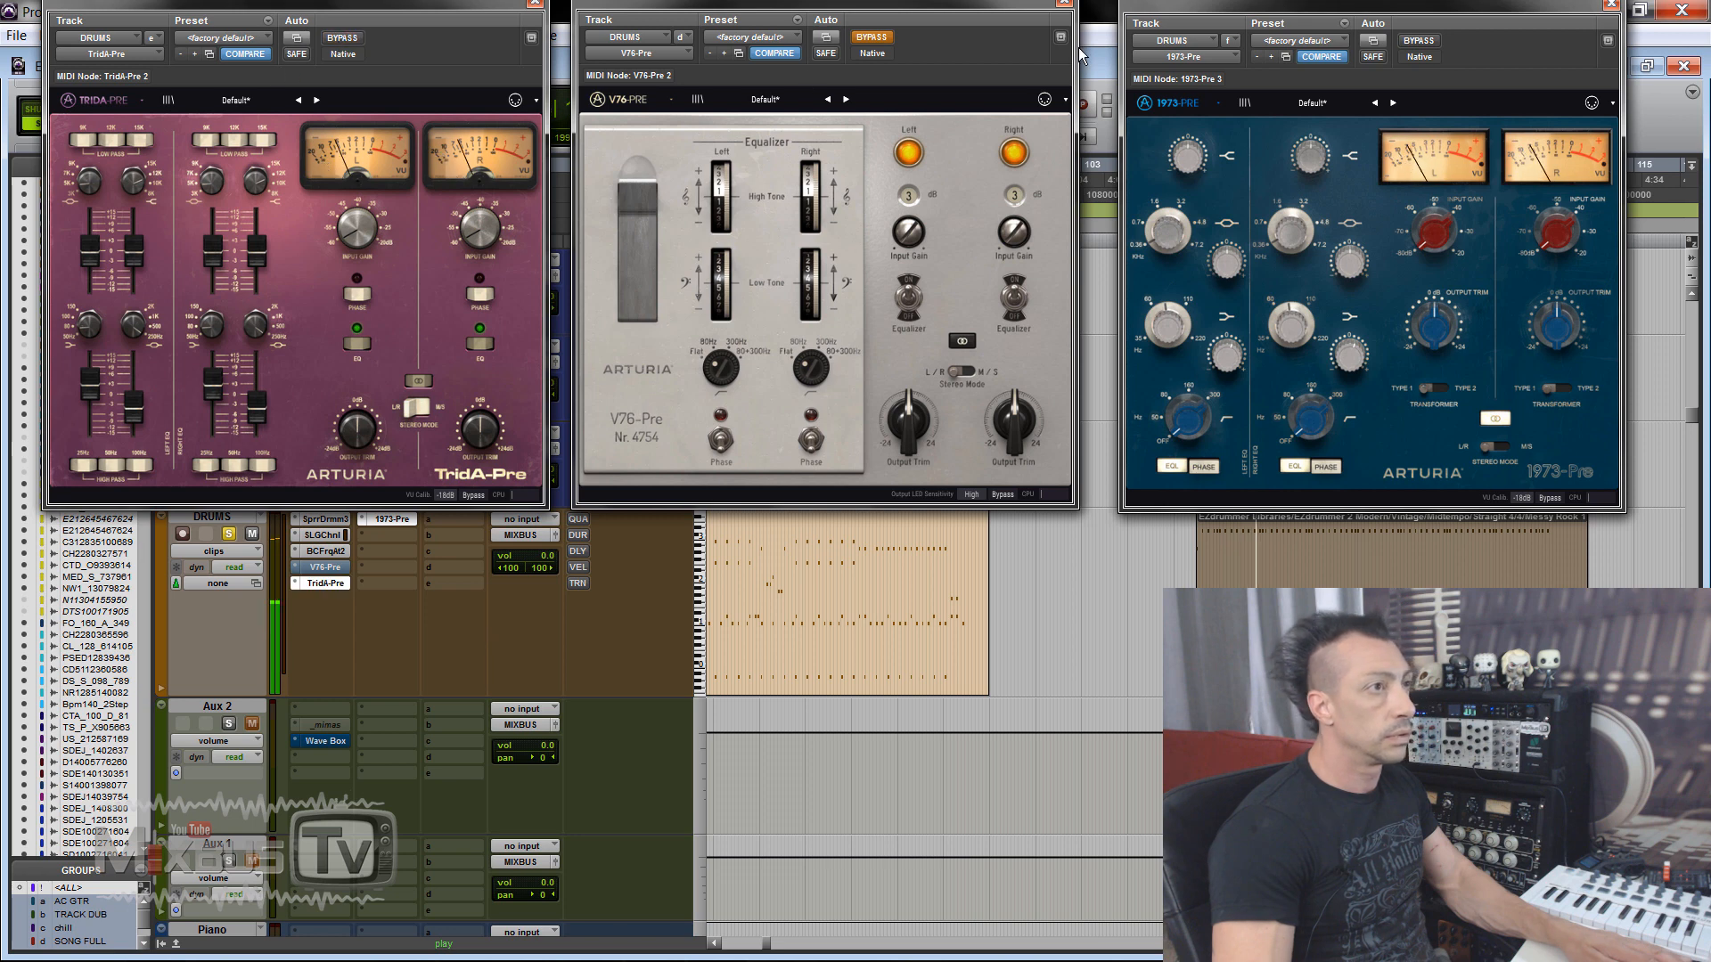
left_click(1419, 41)
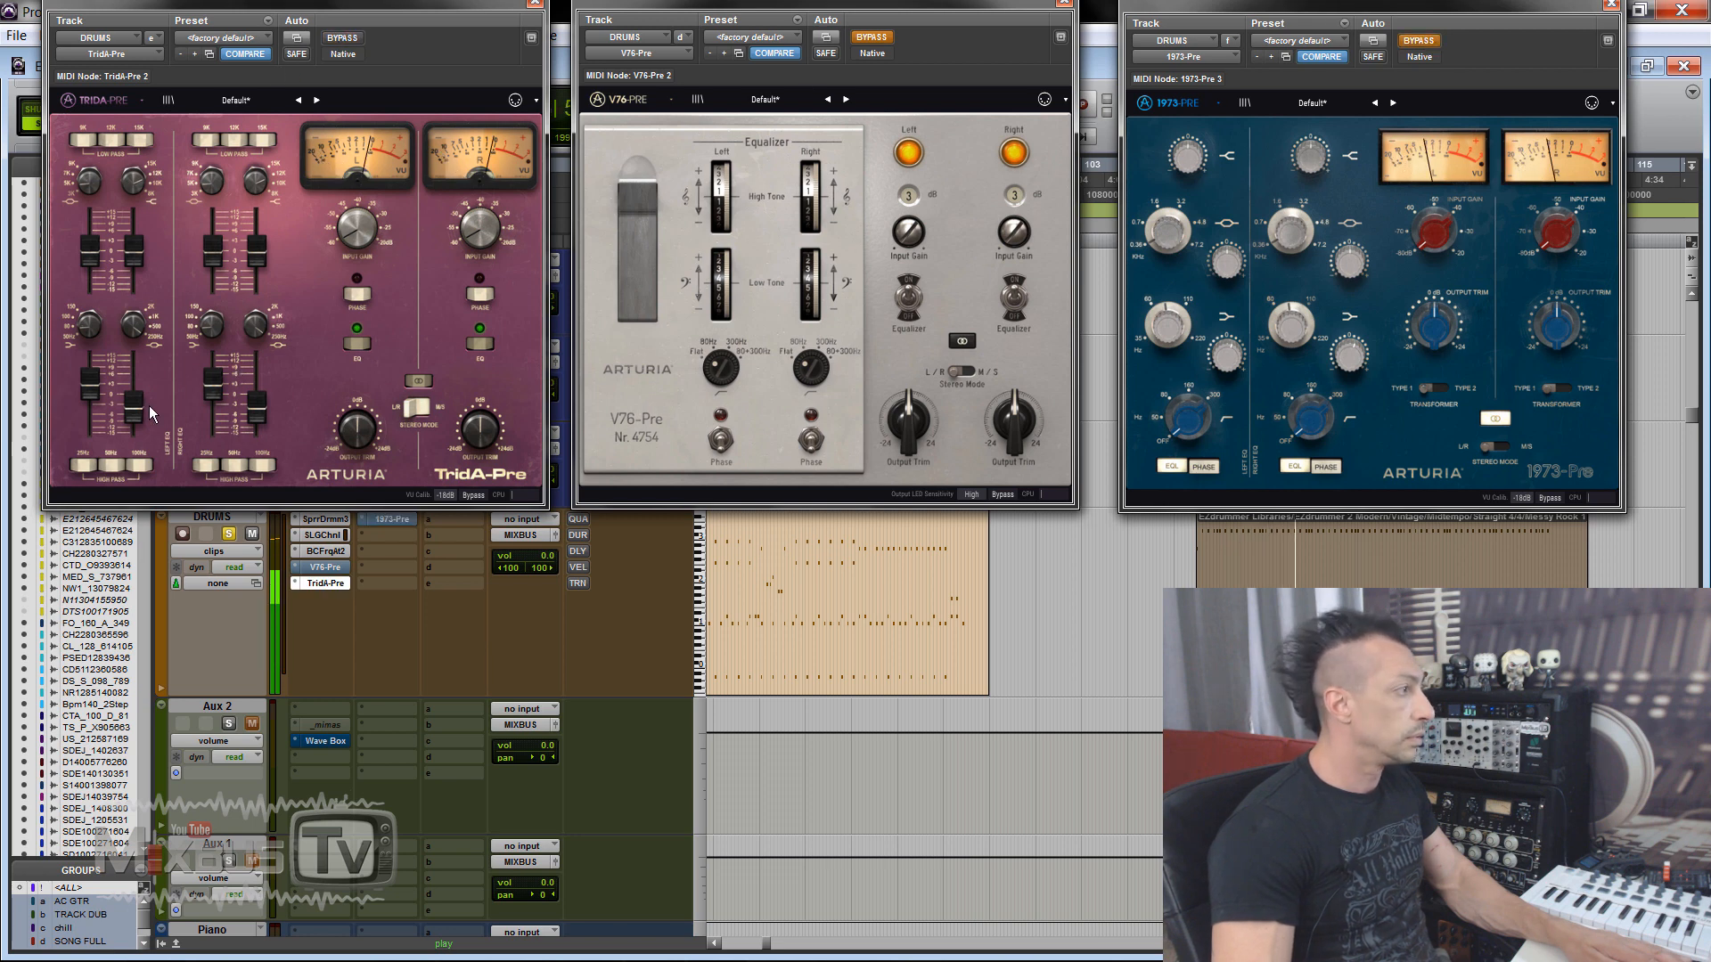
left_click_drag(137, 408, 135, 401)
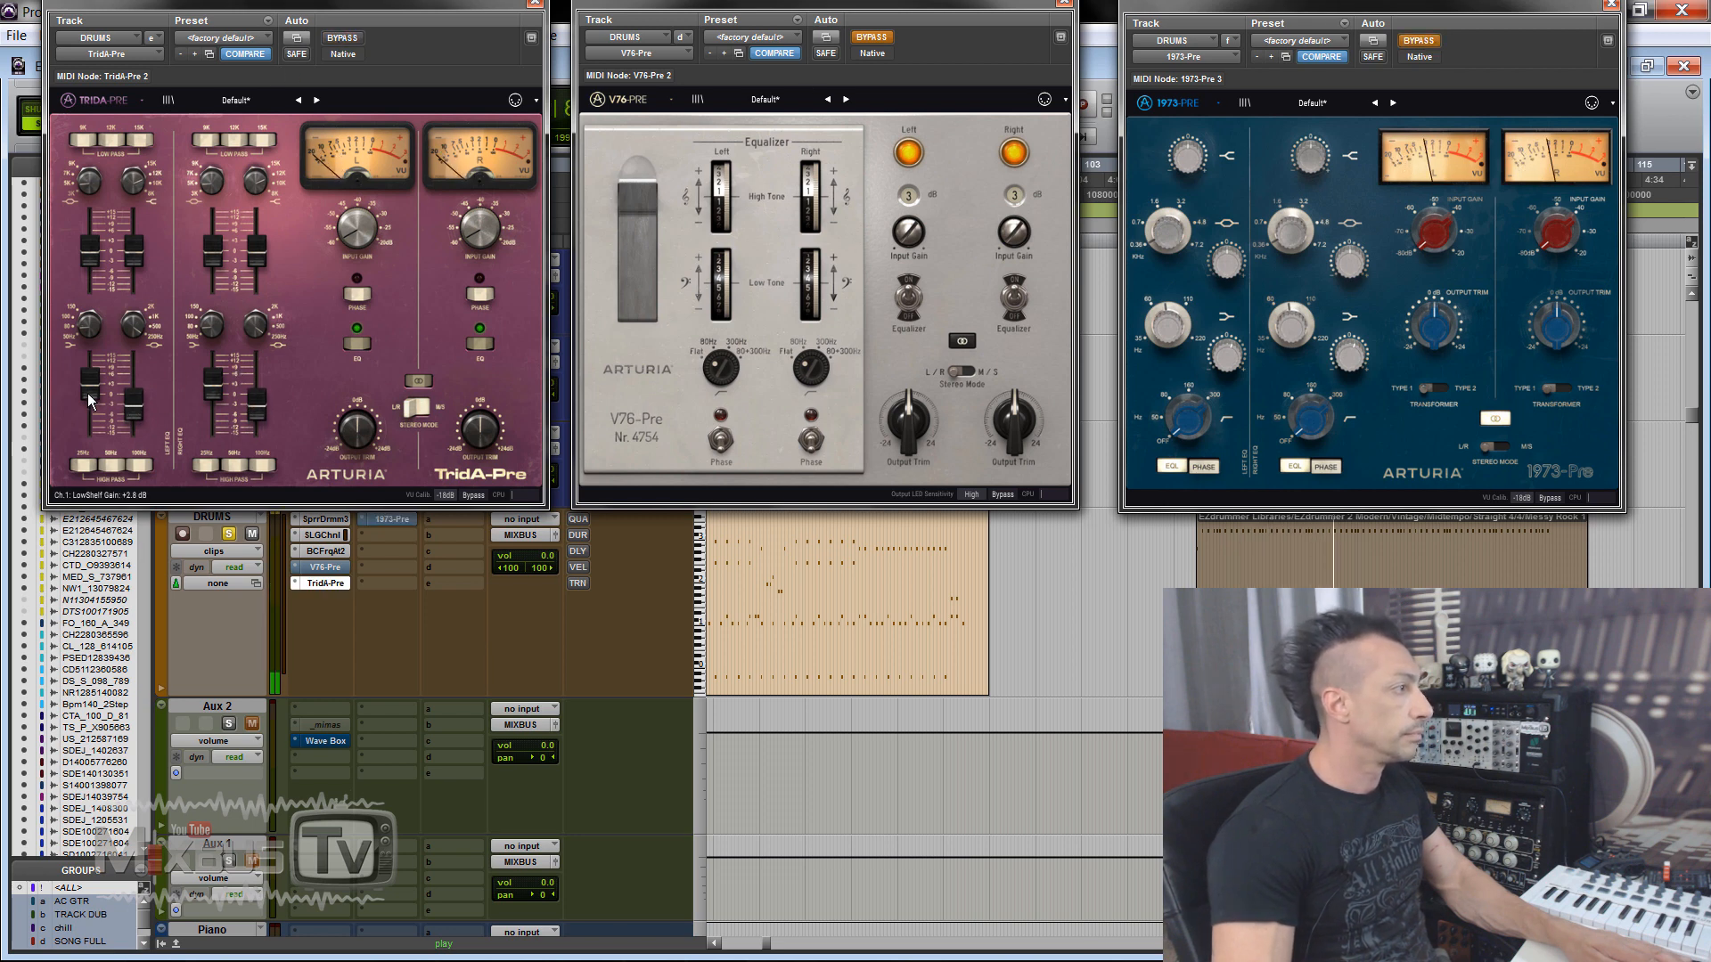
left_click(326, 583, "ctrl")
Step: Audition the 1973-Pre, then boost the V76-Pre's high tone with that plug-in active during playback and bypass it
left_click(403, 519, "ctrl")
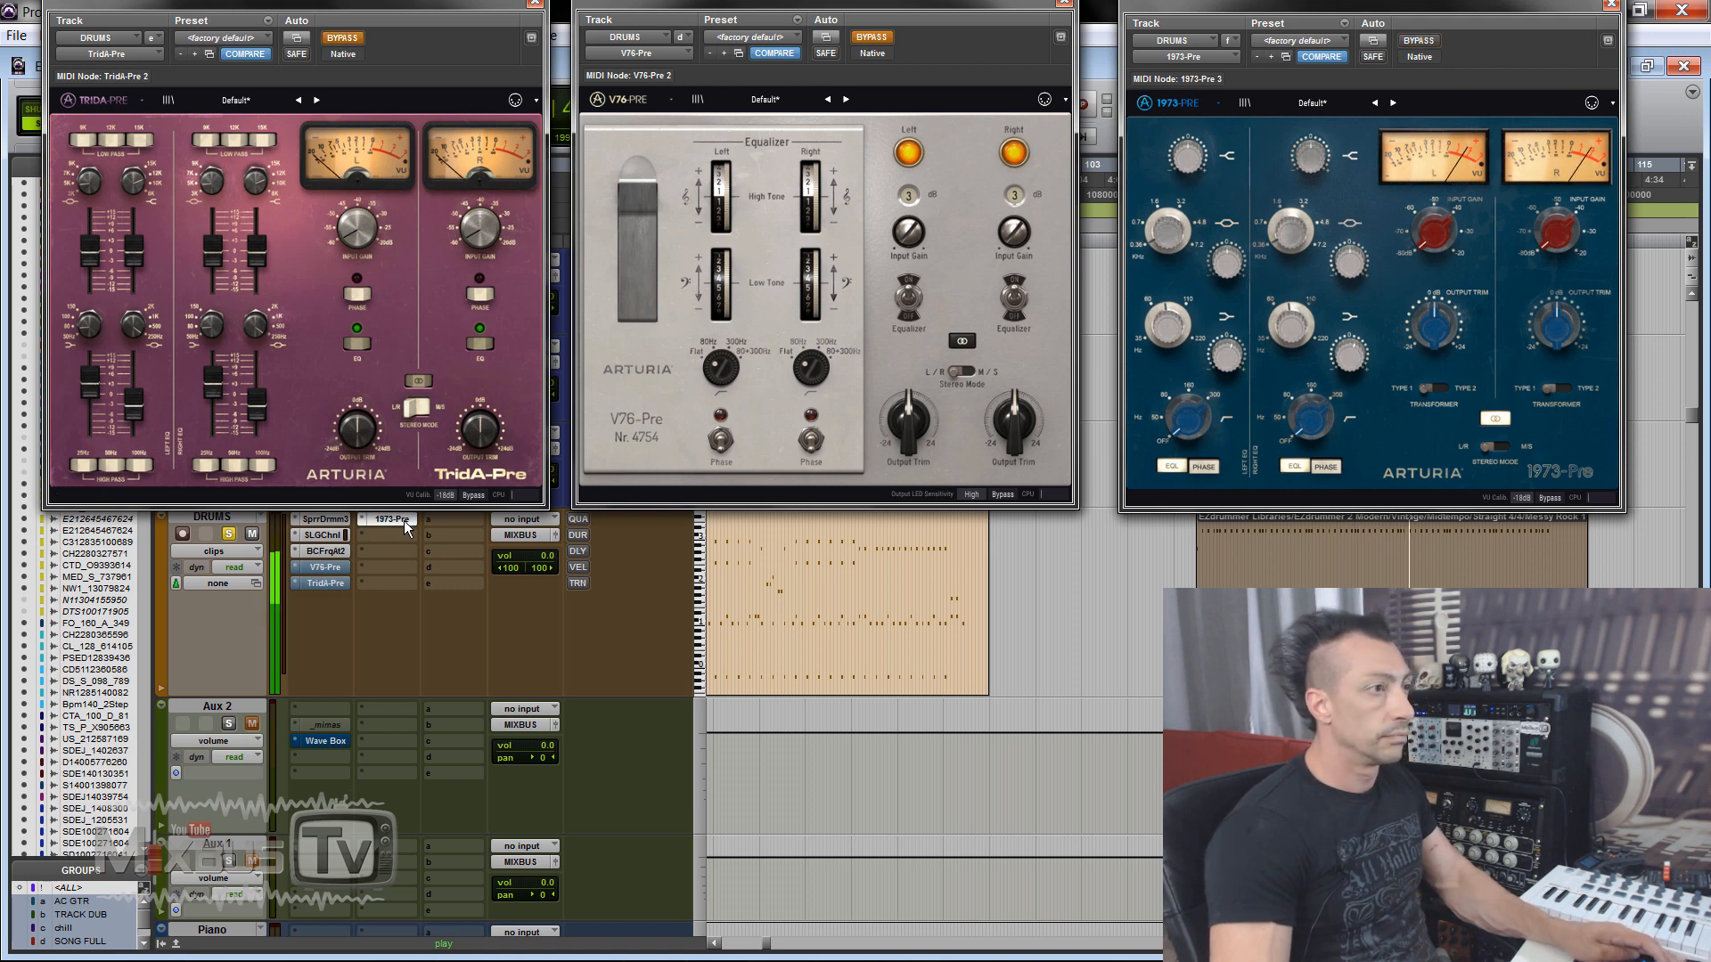
left_click(383, 517, "ctrl")
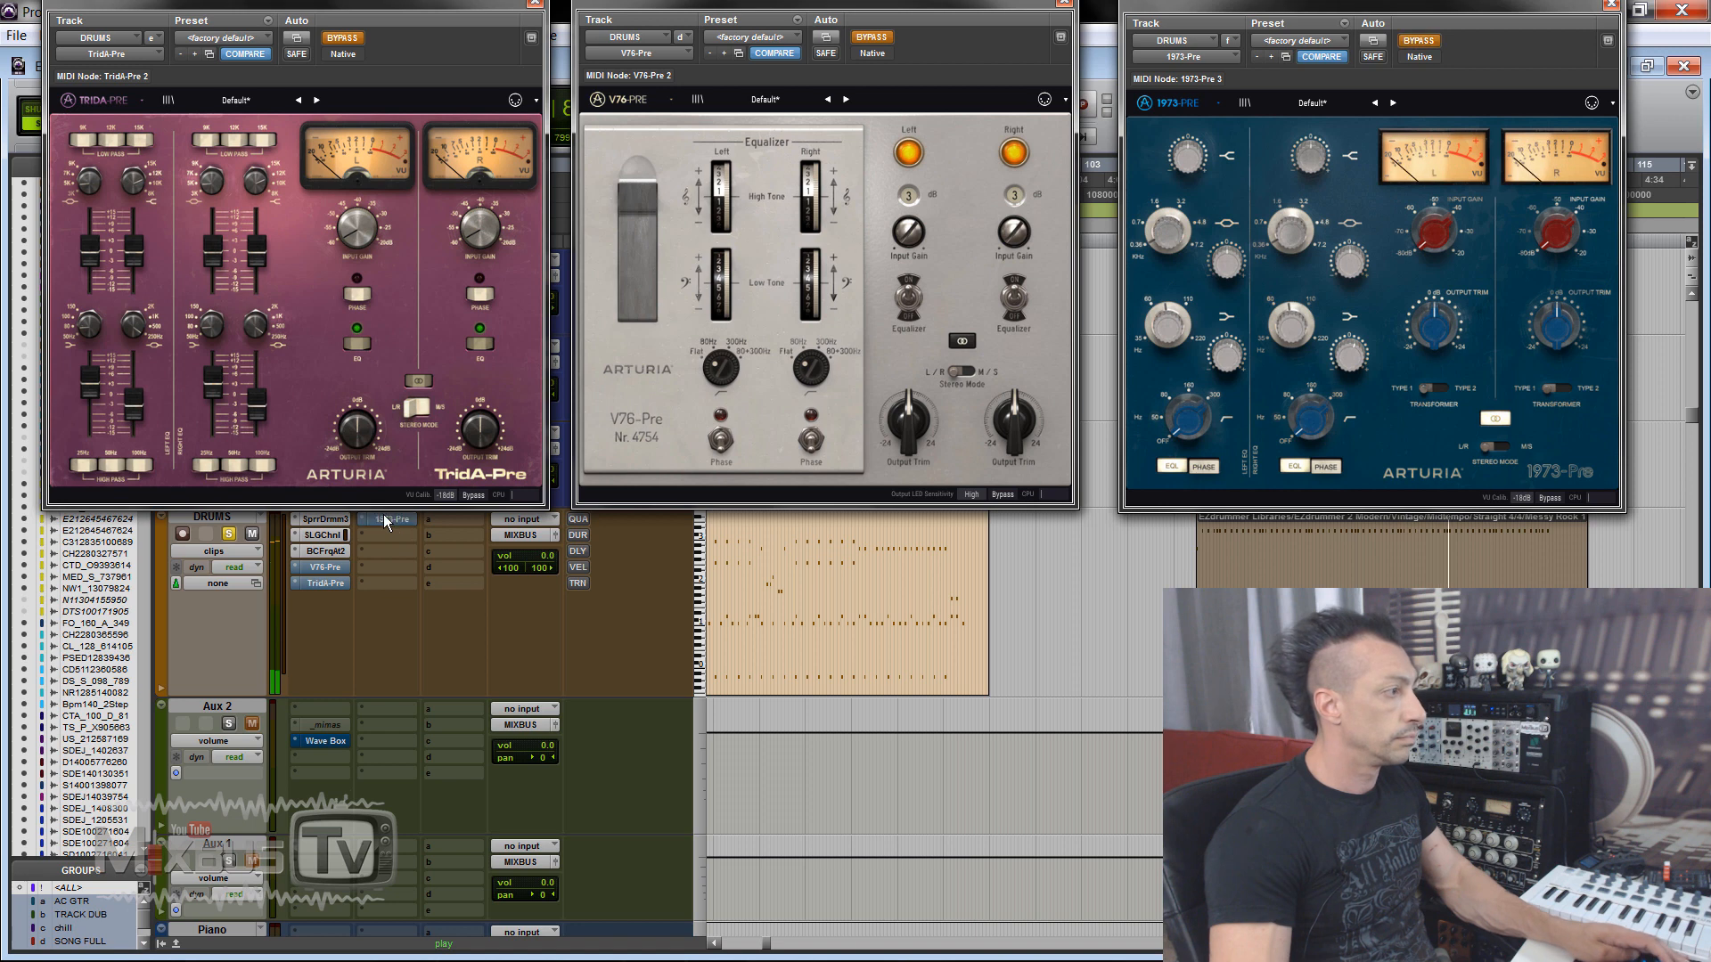
left_click(308, 567, "ctrl")
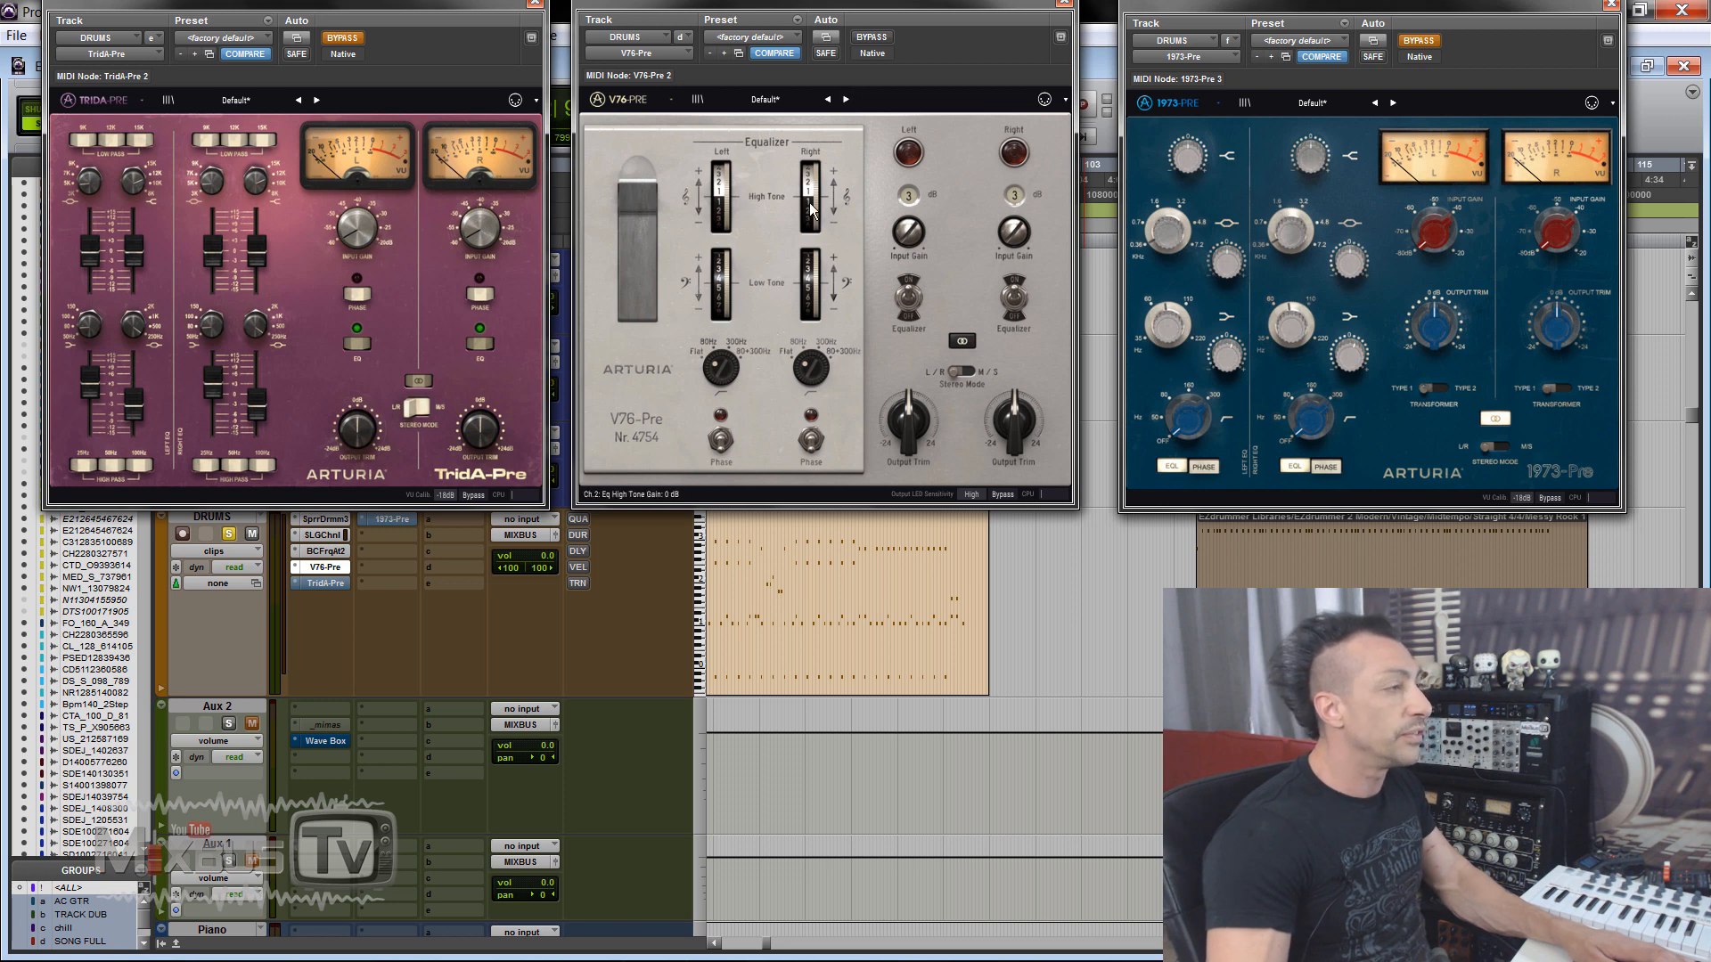
key("space")
left_click_drag(818, 219, 814, 153)
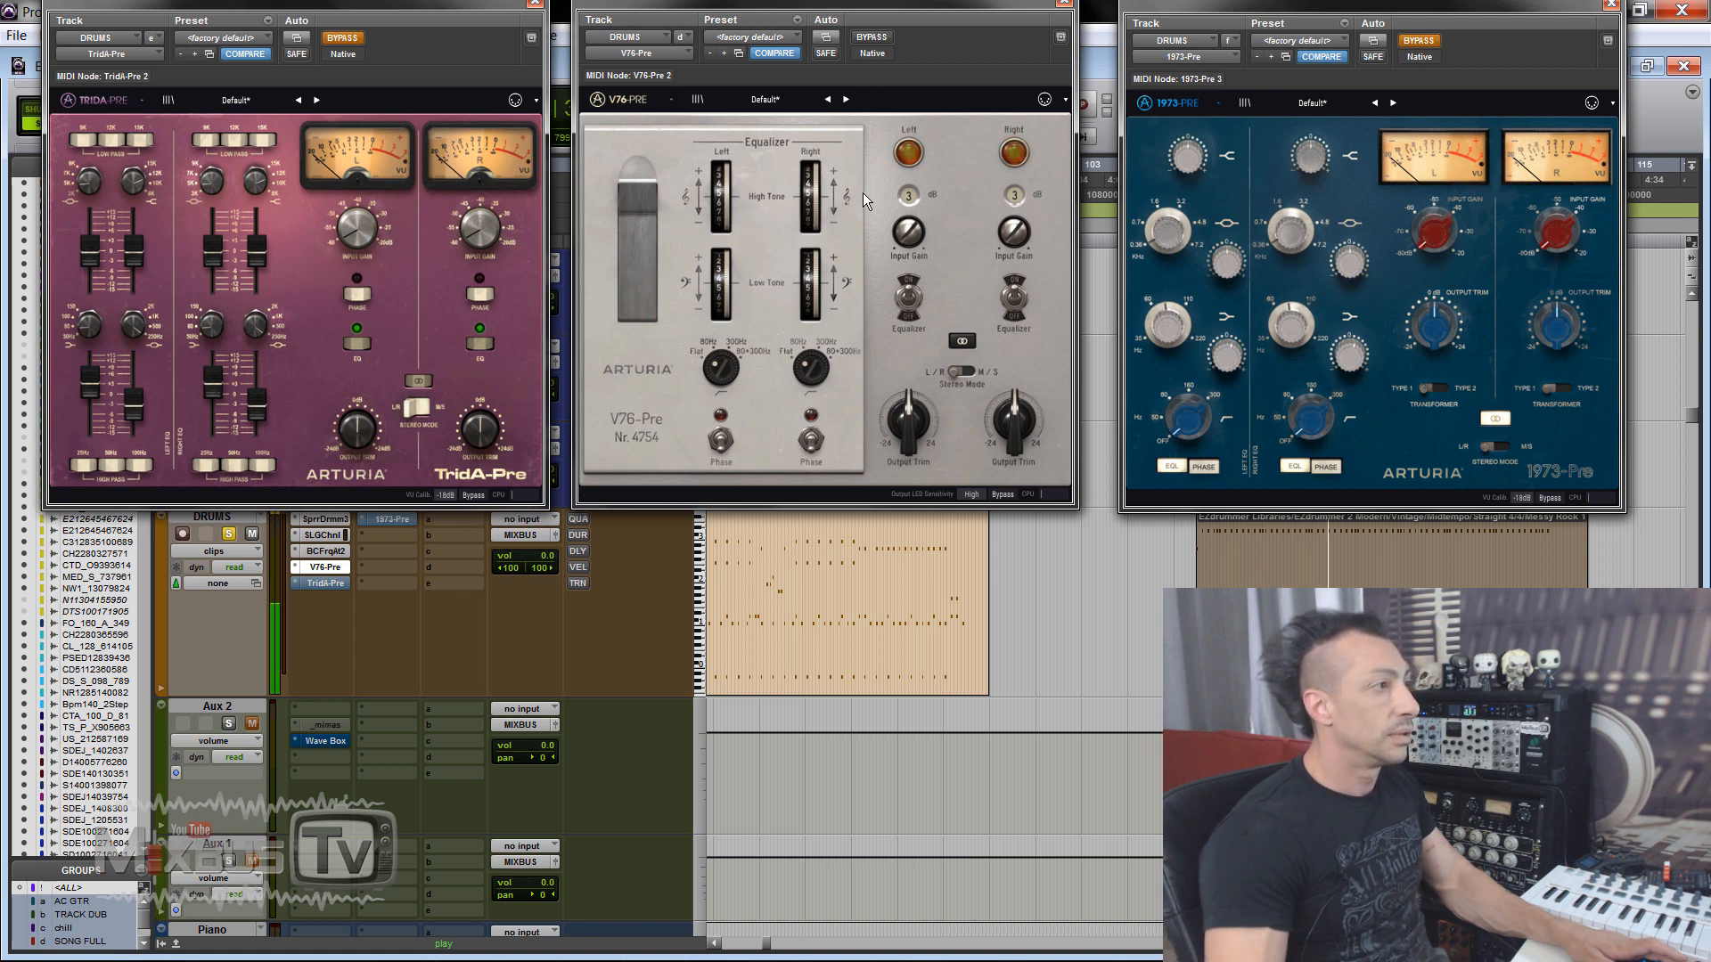
left_click(872, 37)
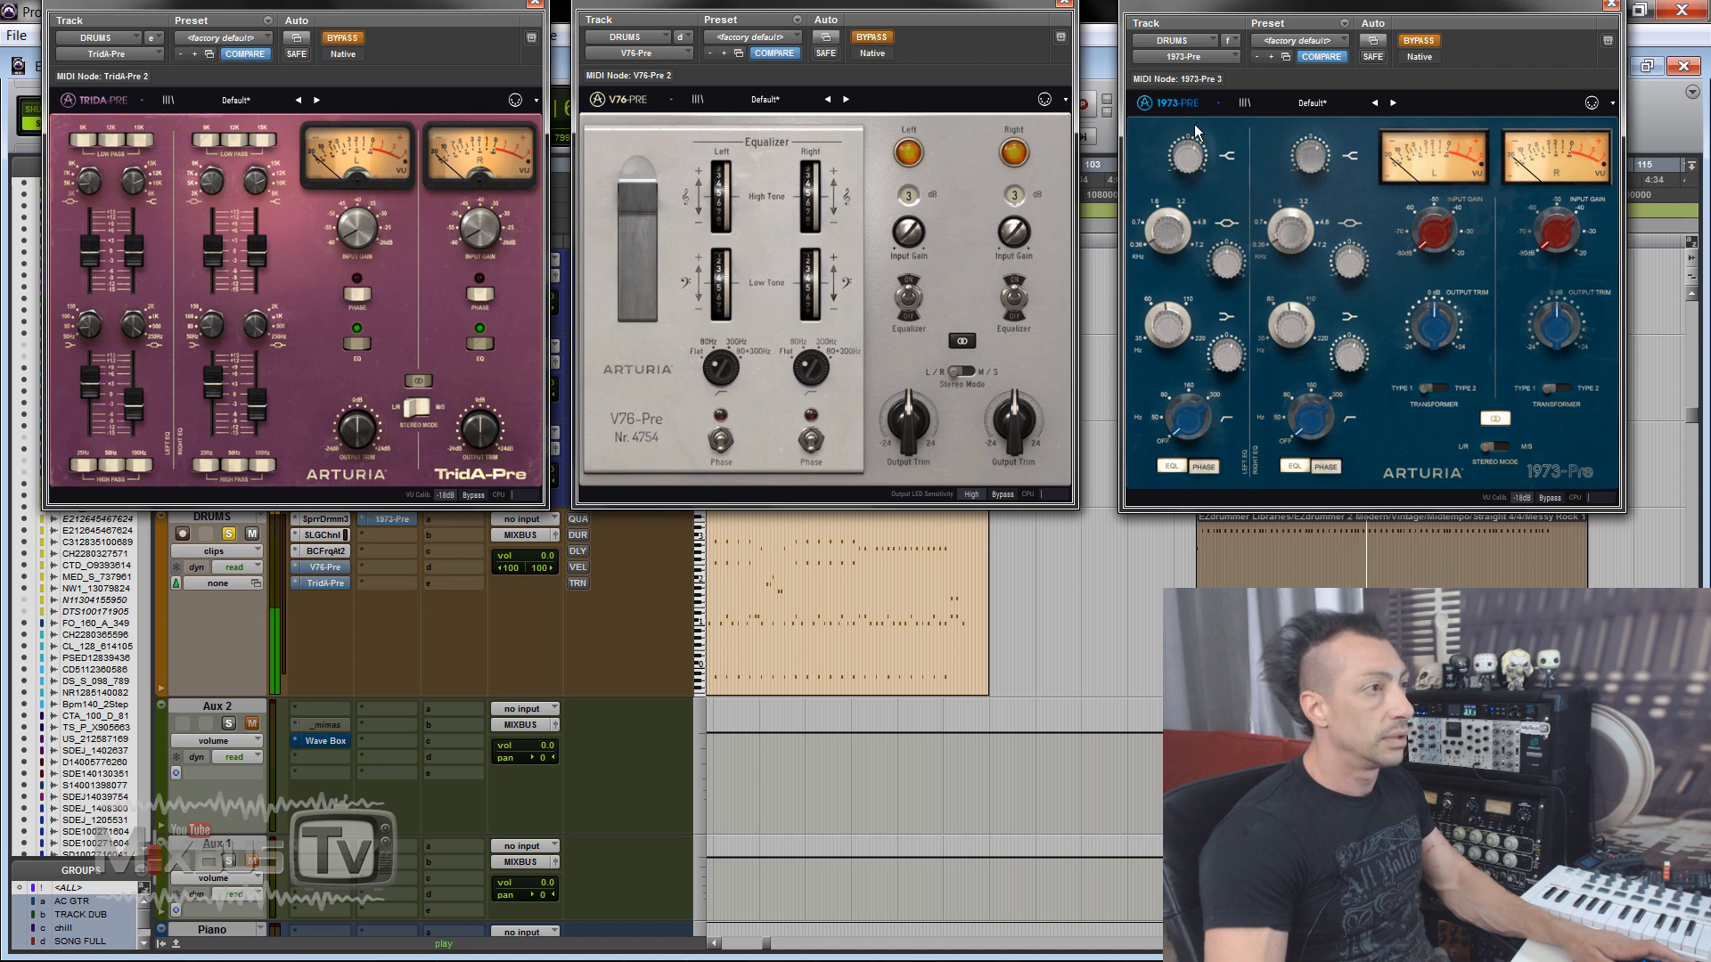
Step: Activate the 1973-Pre, set its high shelf gain to about +2.9 dB during playback, then bypass it
left_click(1418, 42)
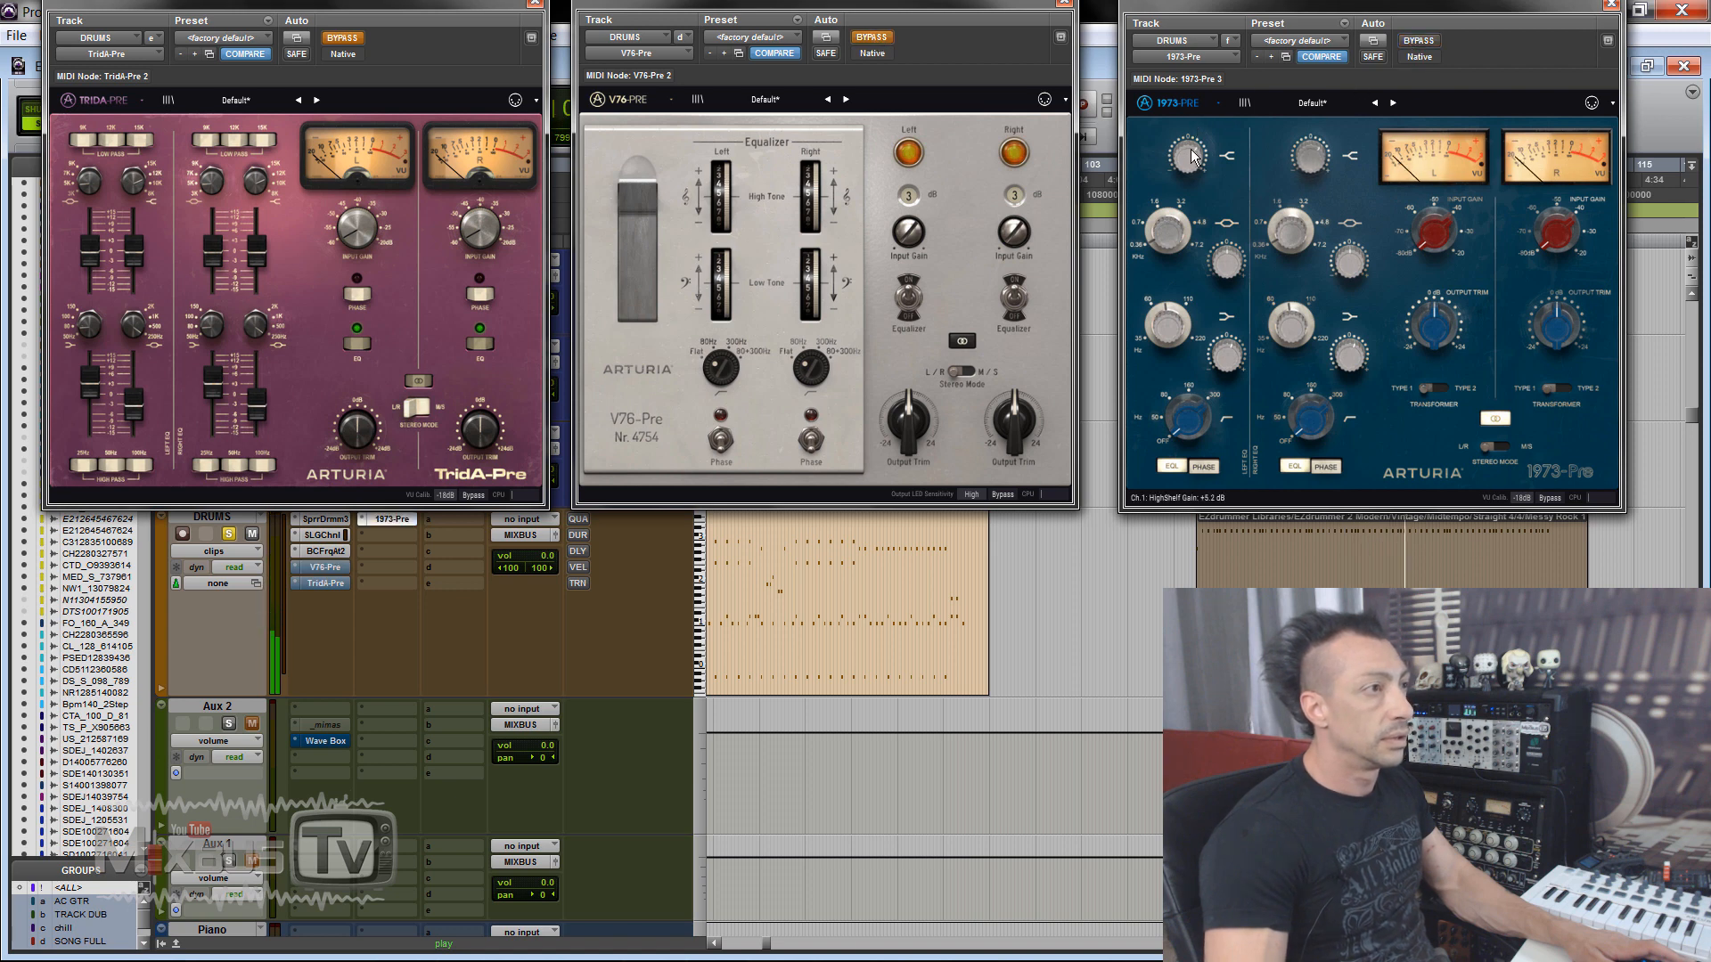
left_click_drag(1195, 166, 1194, 168)
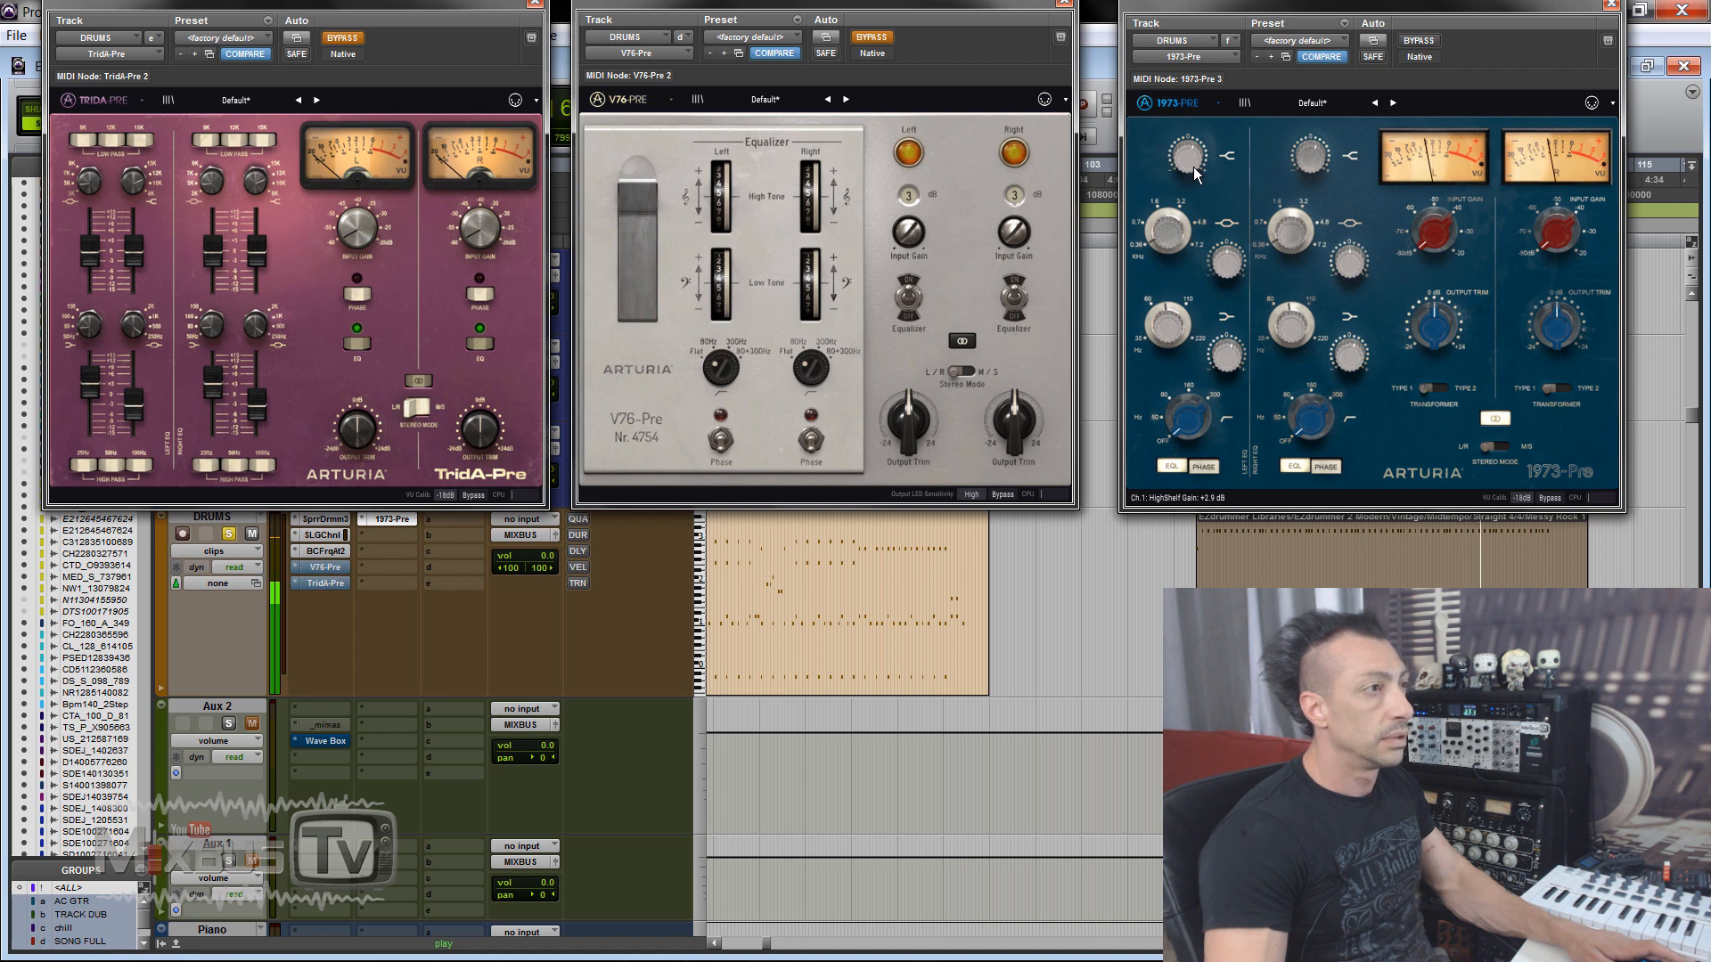
left_click(1420, 44)
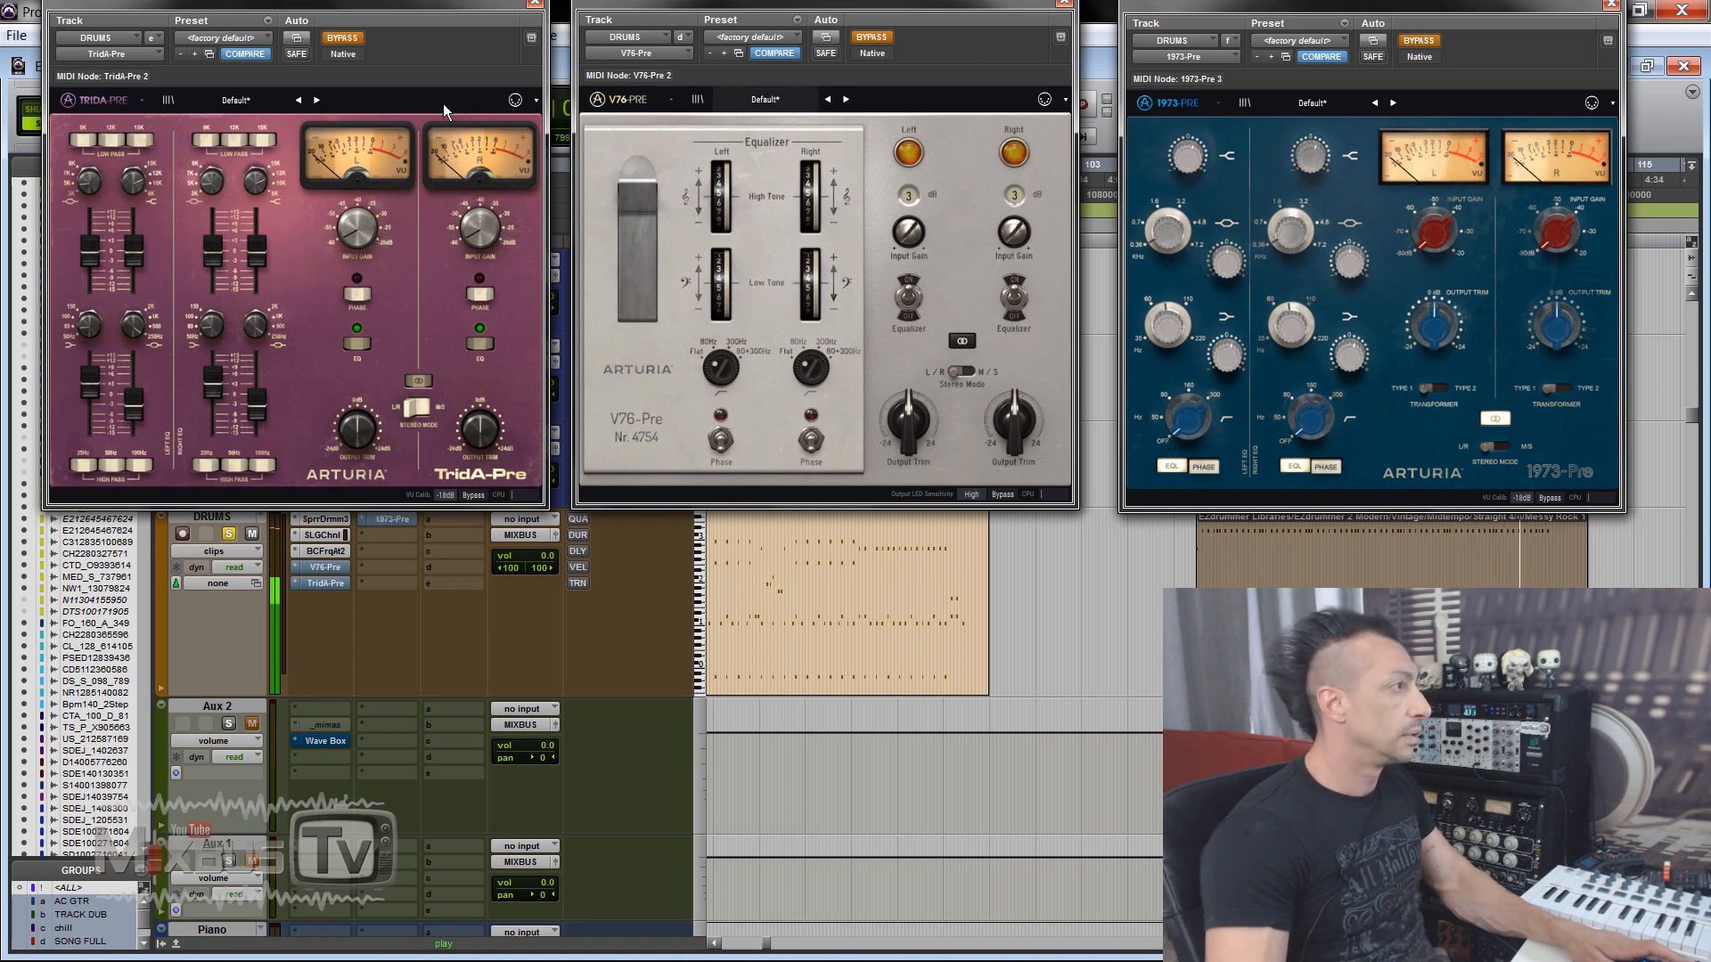
Step: Boost the TridA-Pre's high shelf gain with the plug-in active, then swap it for the 1973-Pre during playback
left_click(342, 37)
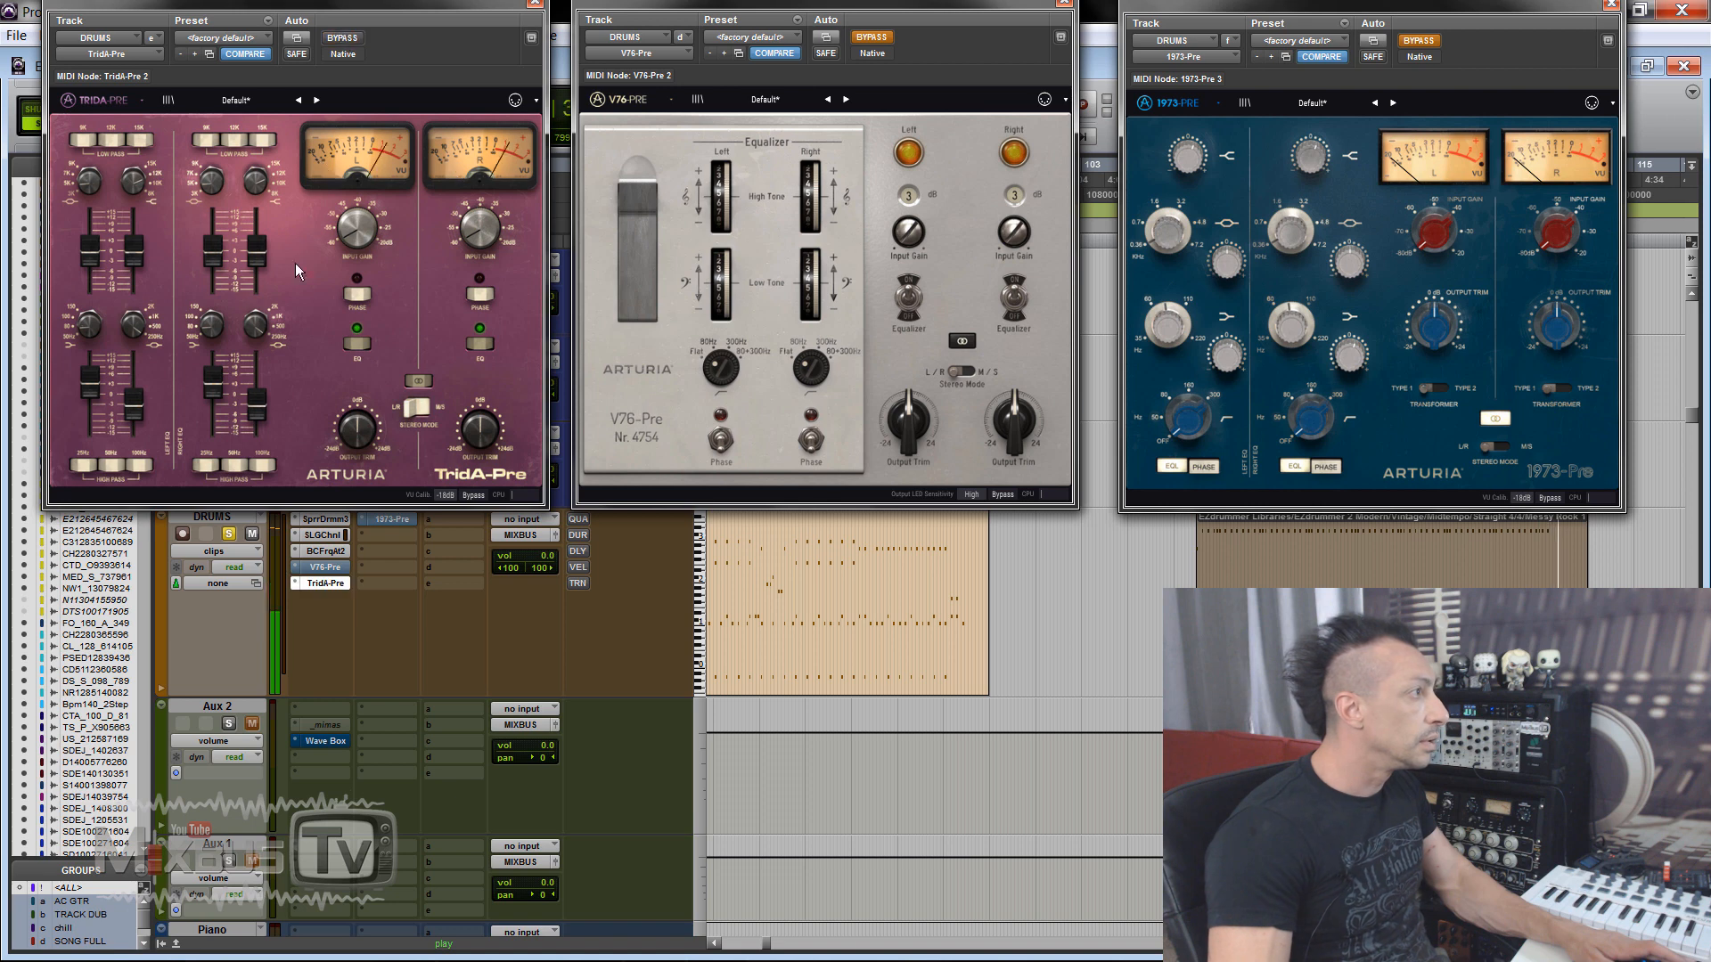
left_click_drag(251, 252, 258, 191)
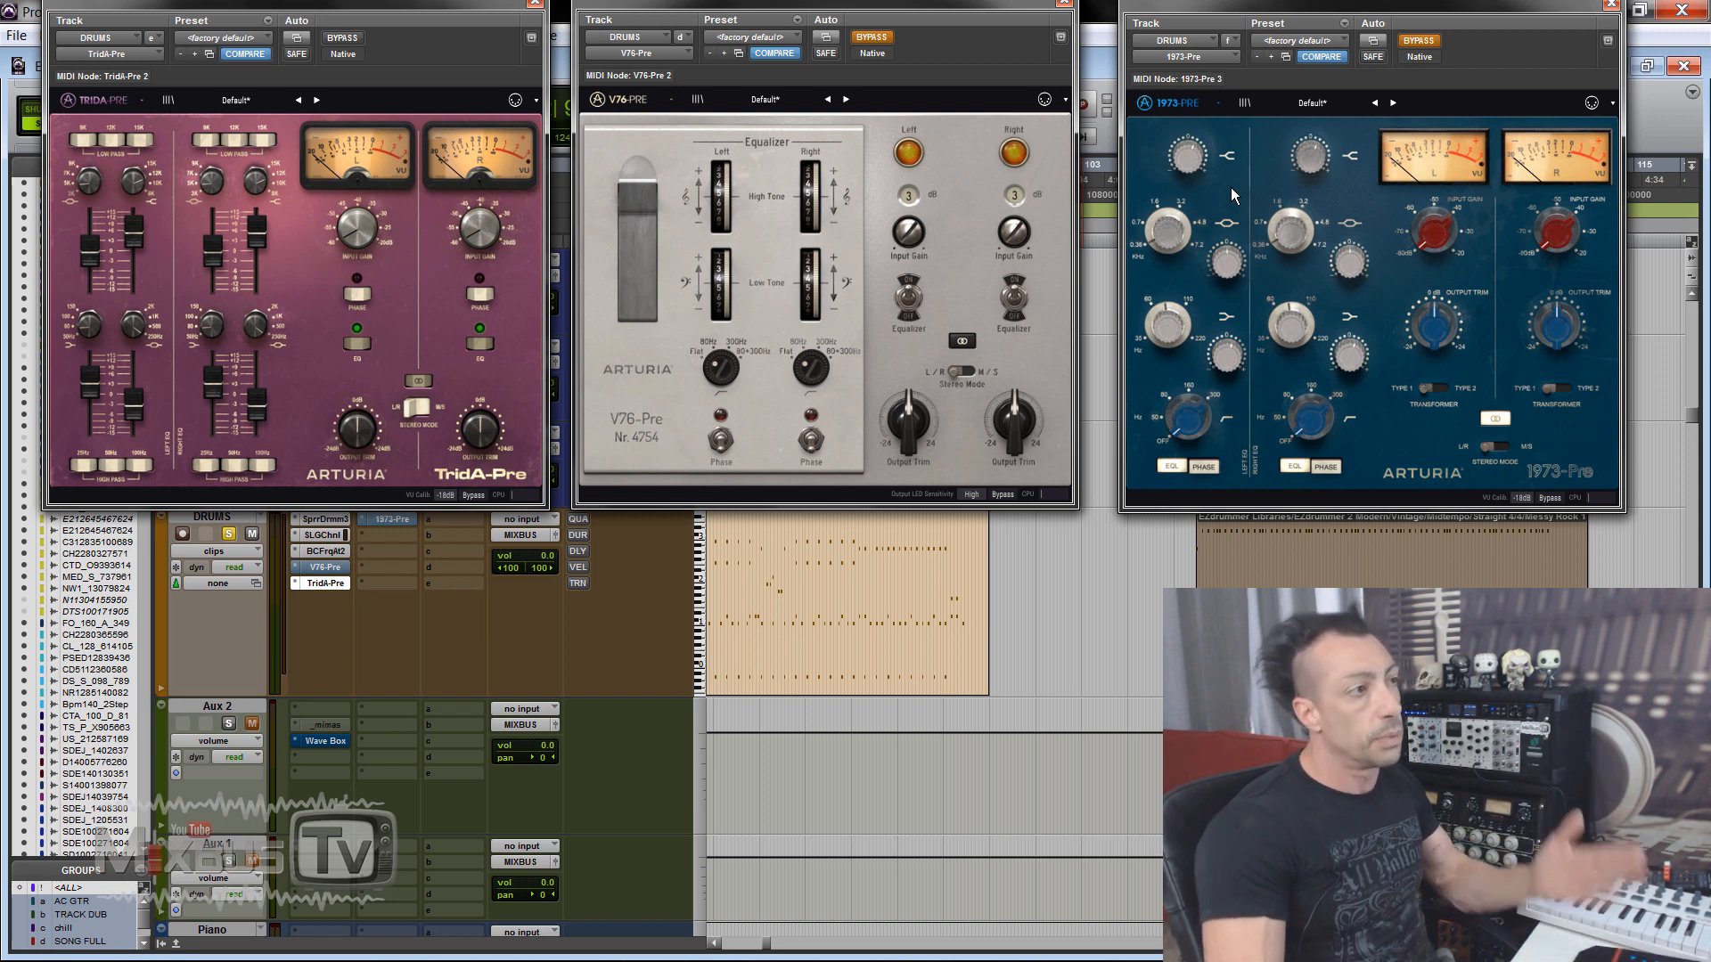
key("space")
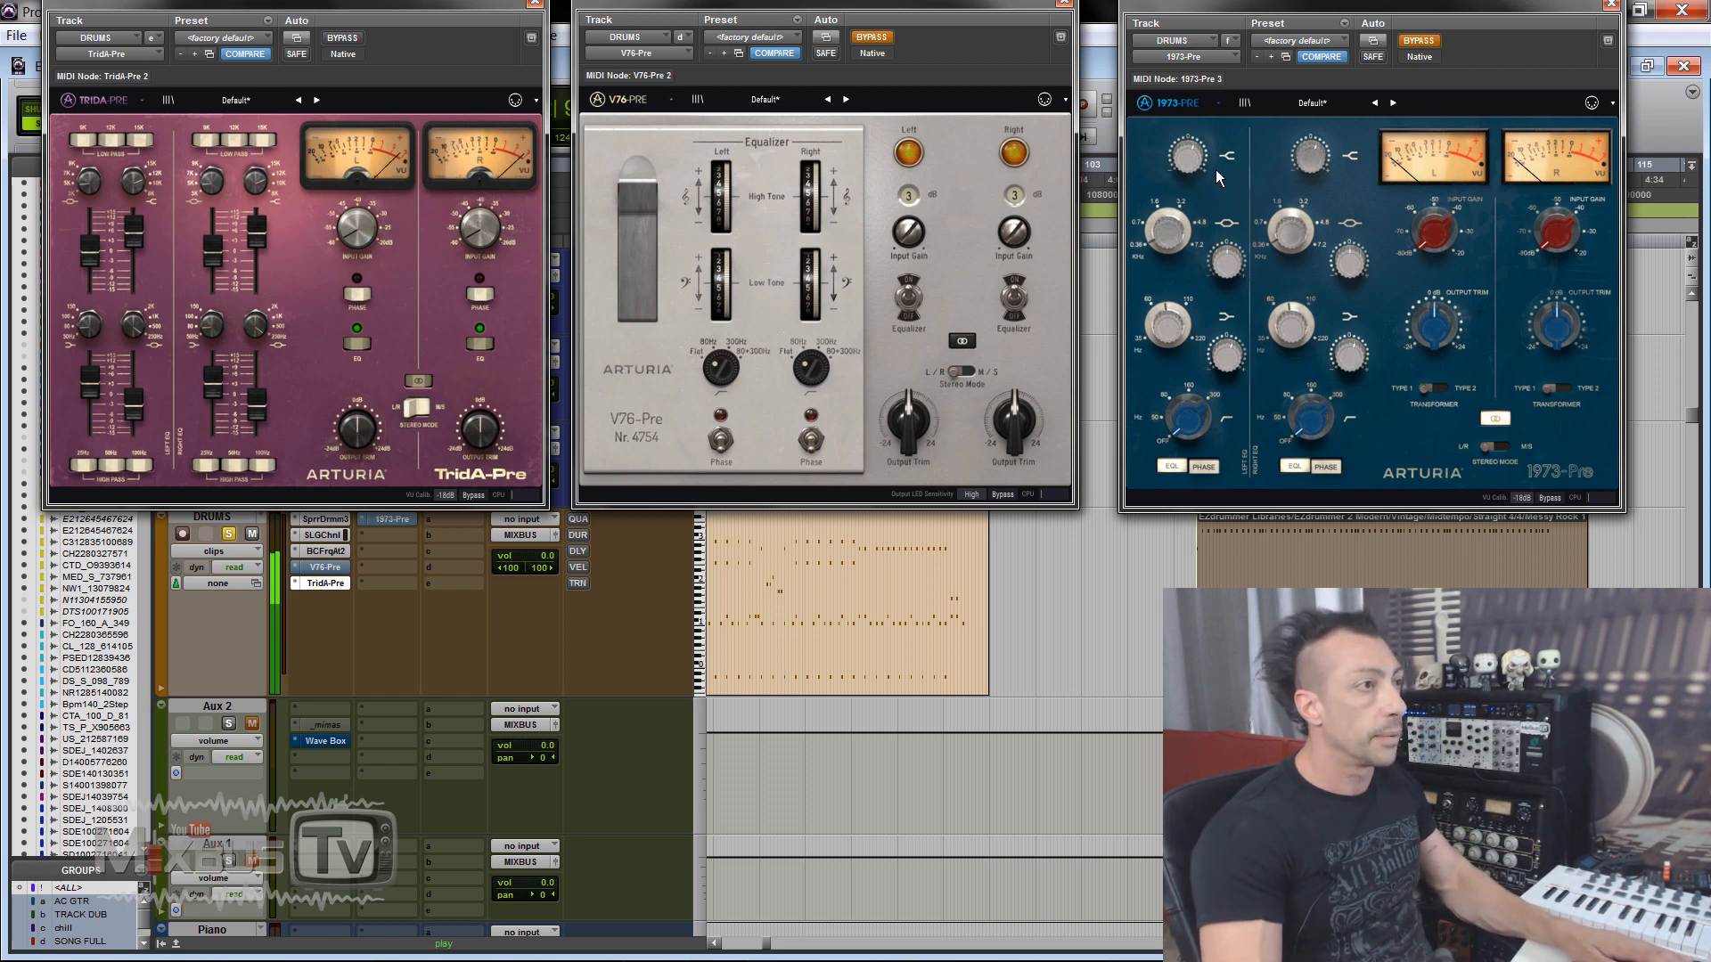
left_click(1417, 43)
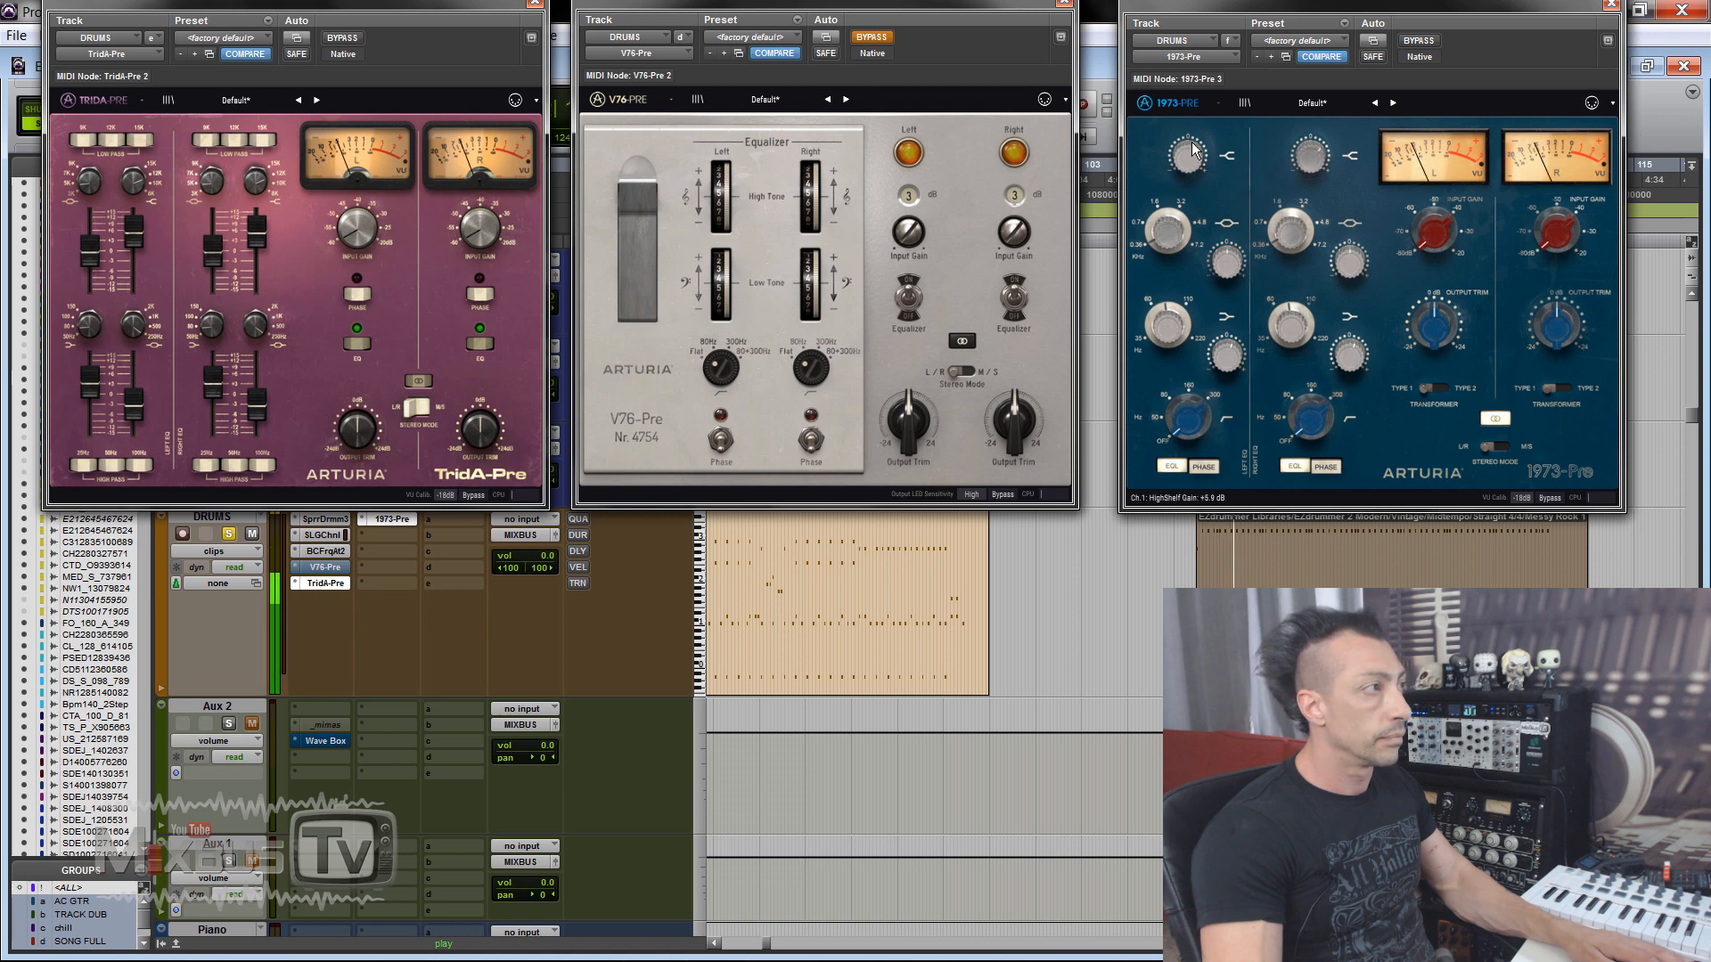
left_click(341, 40)
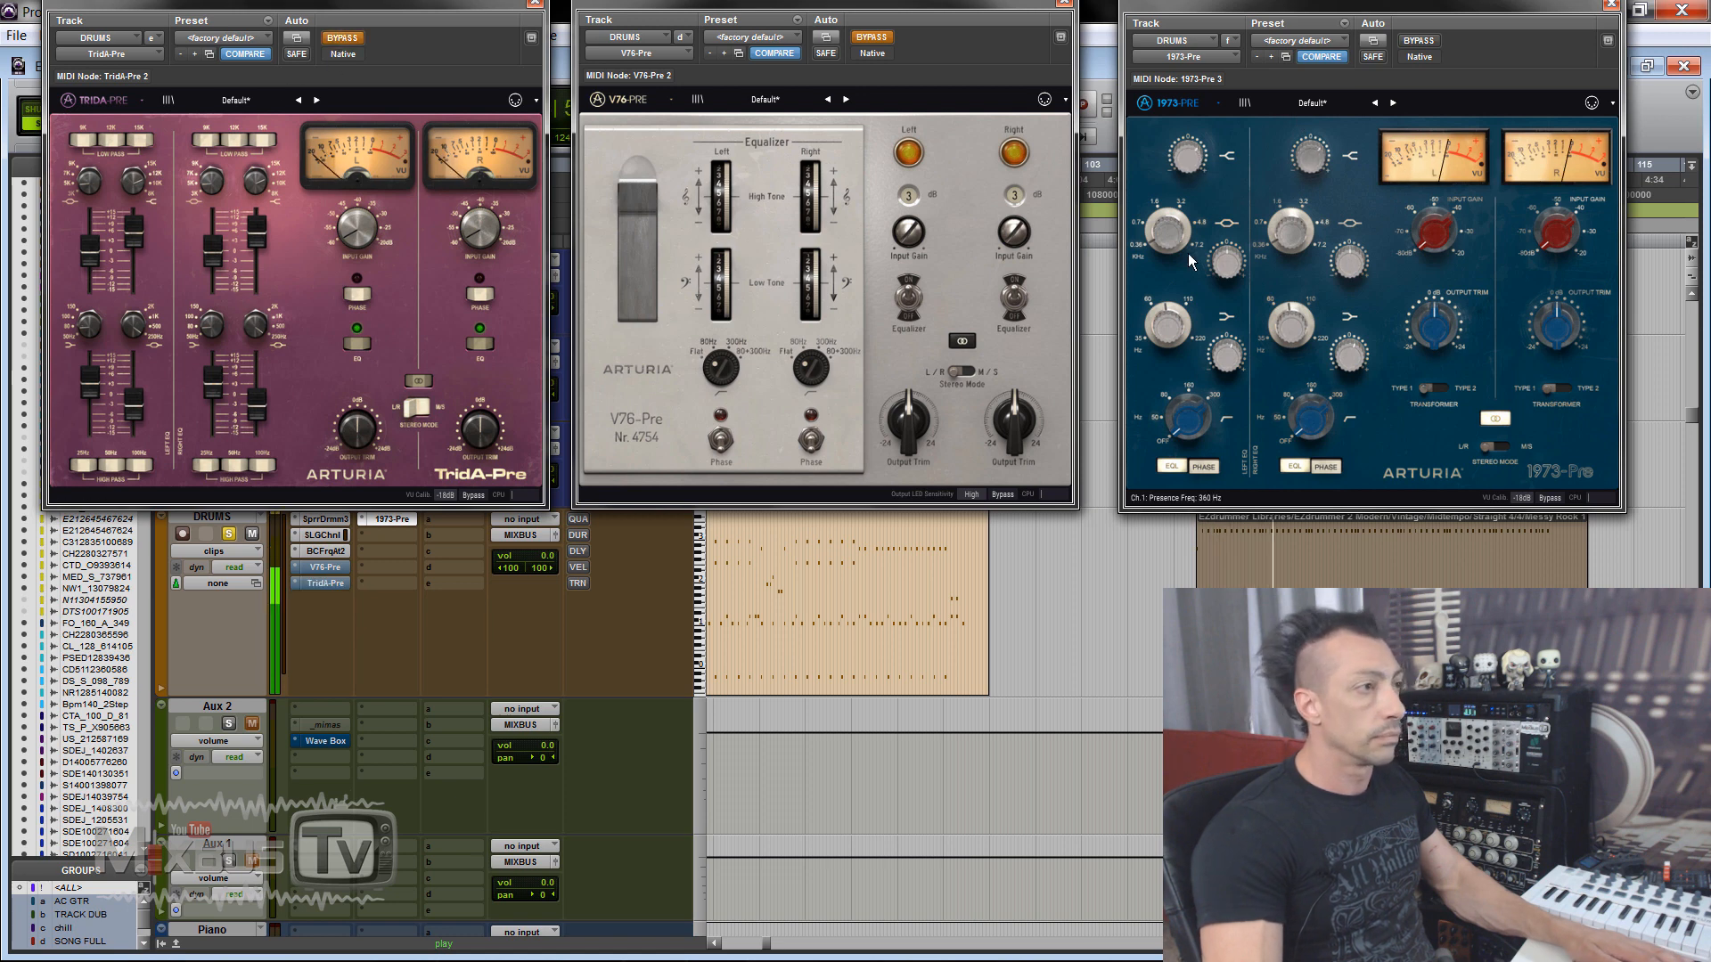
Step: Sweep the 1973-Pre's presence gain and toggle its transformer type during playback, then bypass the plug-in
mouse_move(1225, 269)
left_mouse_down()
mouse_move(1225, 285)
mouse_move(1237, 261)
left_mouse_up()
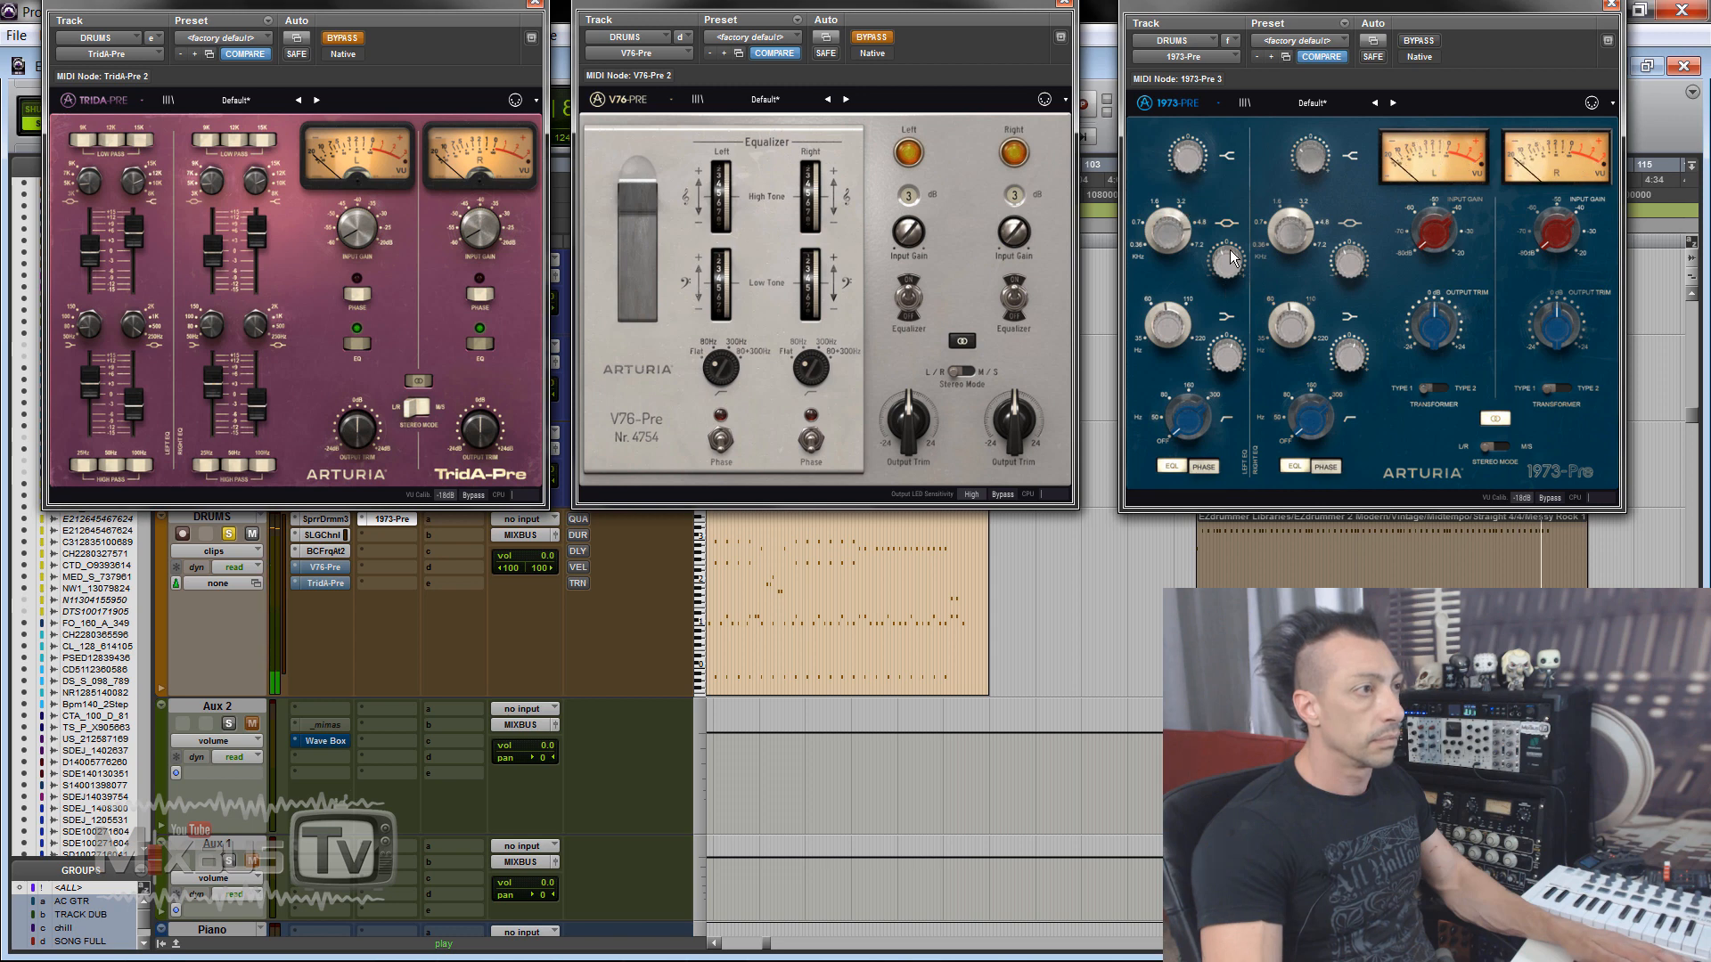
left_click_drag(1225, 207, 1225, 214)
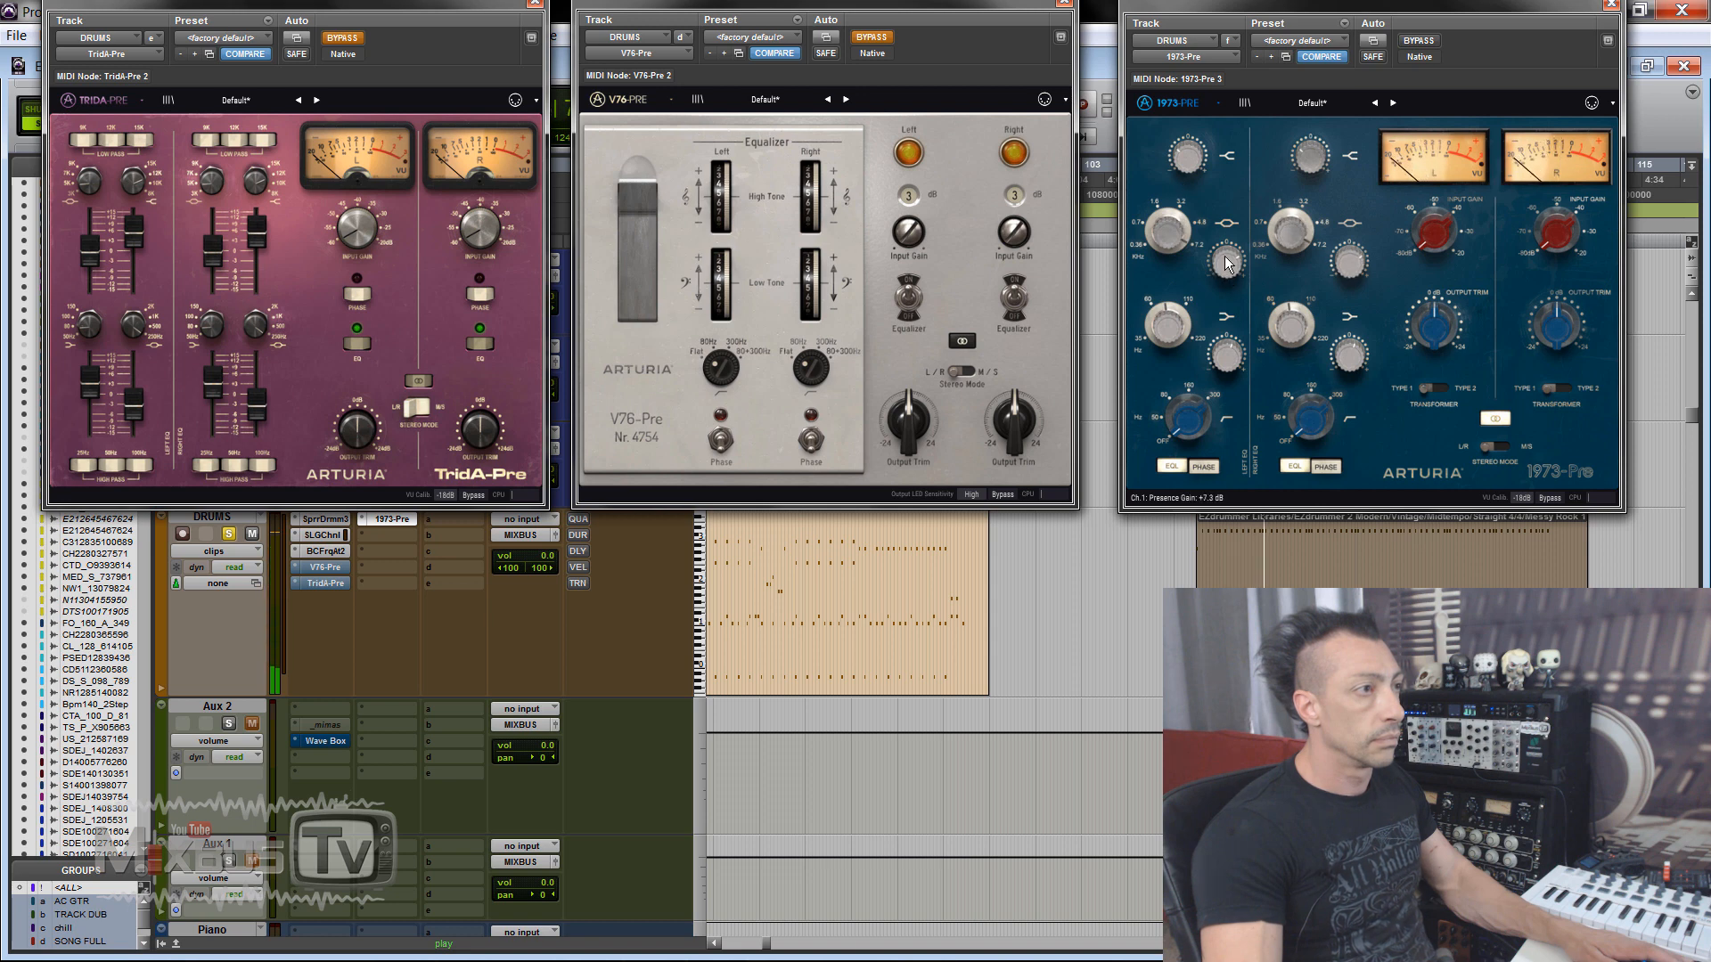
left_click_drag(1225, 269, 1227, 247)
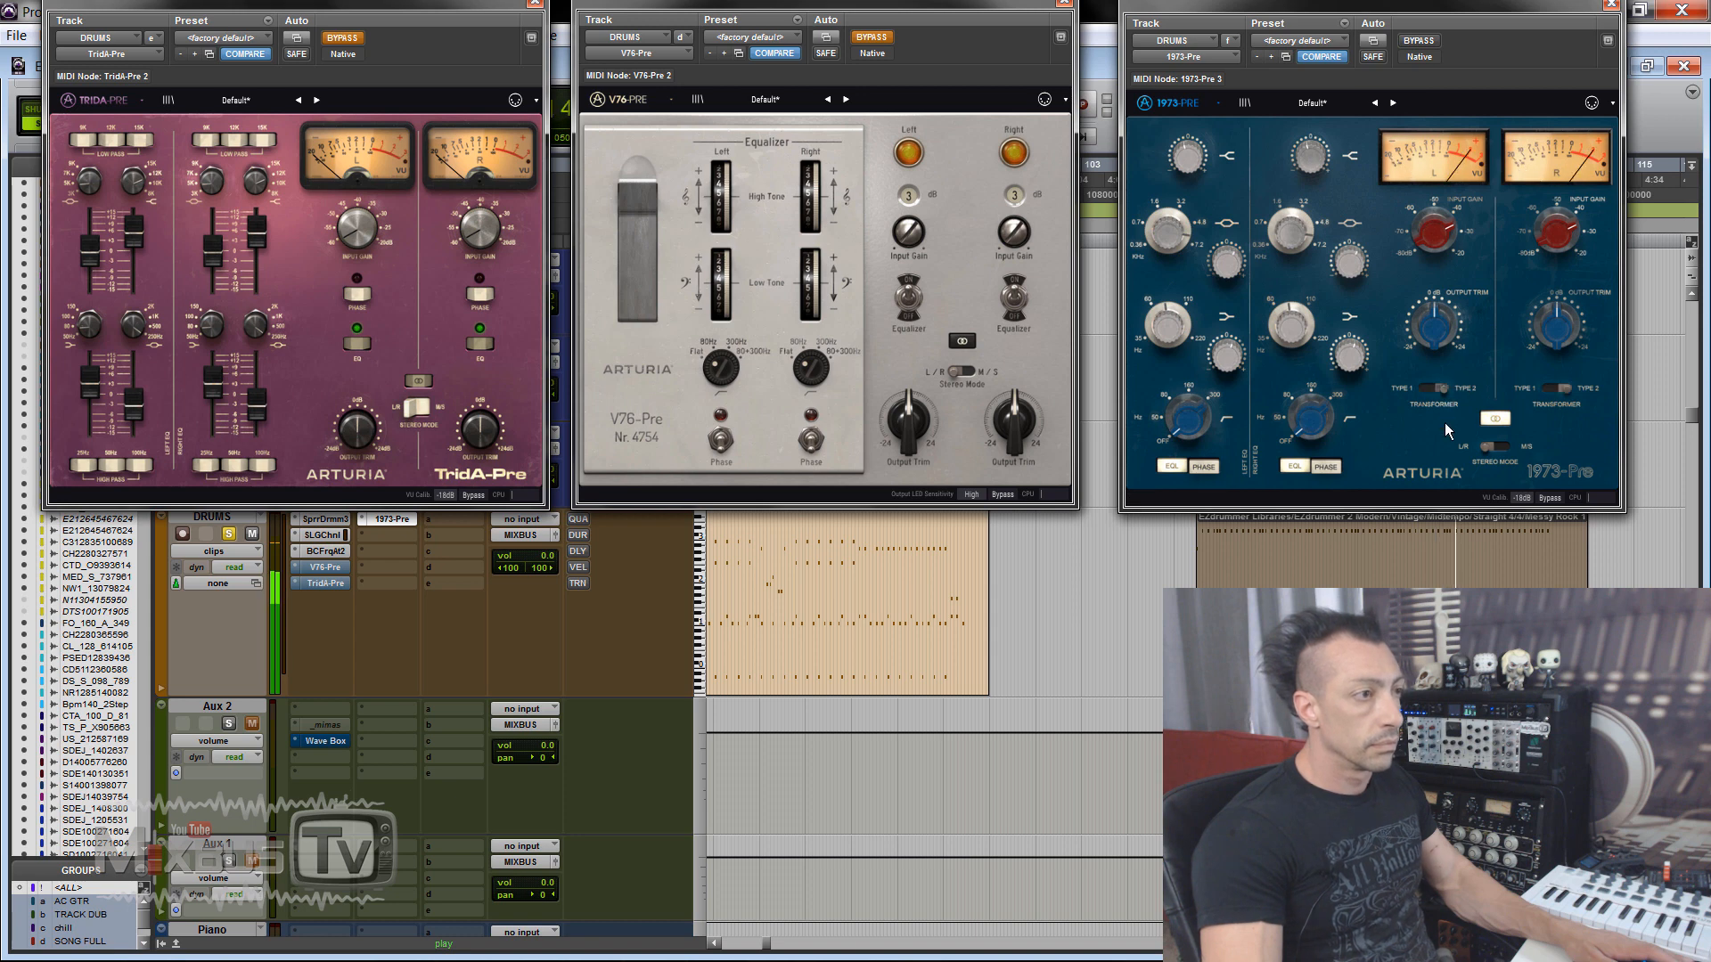
left_click(1439, 388)
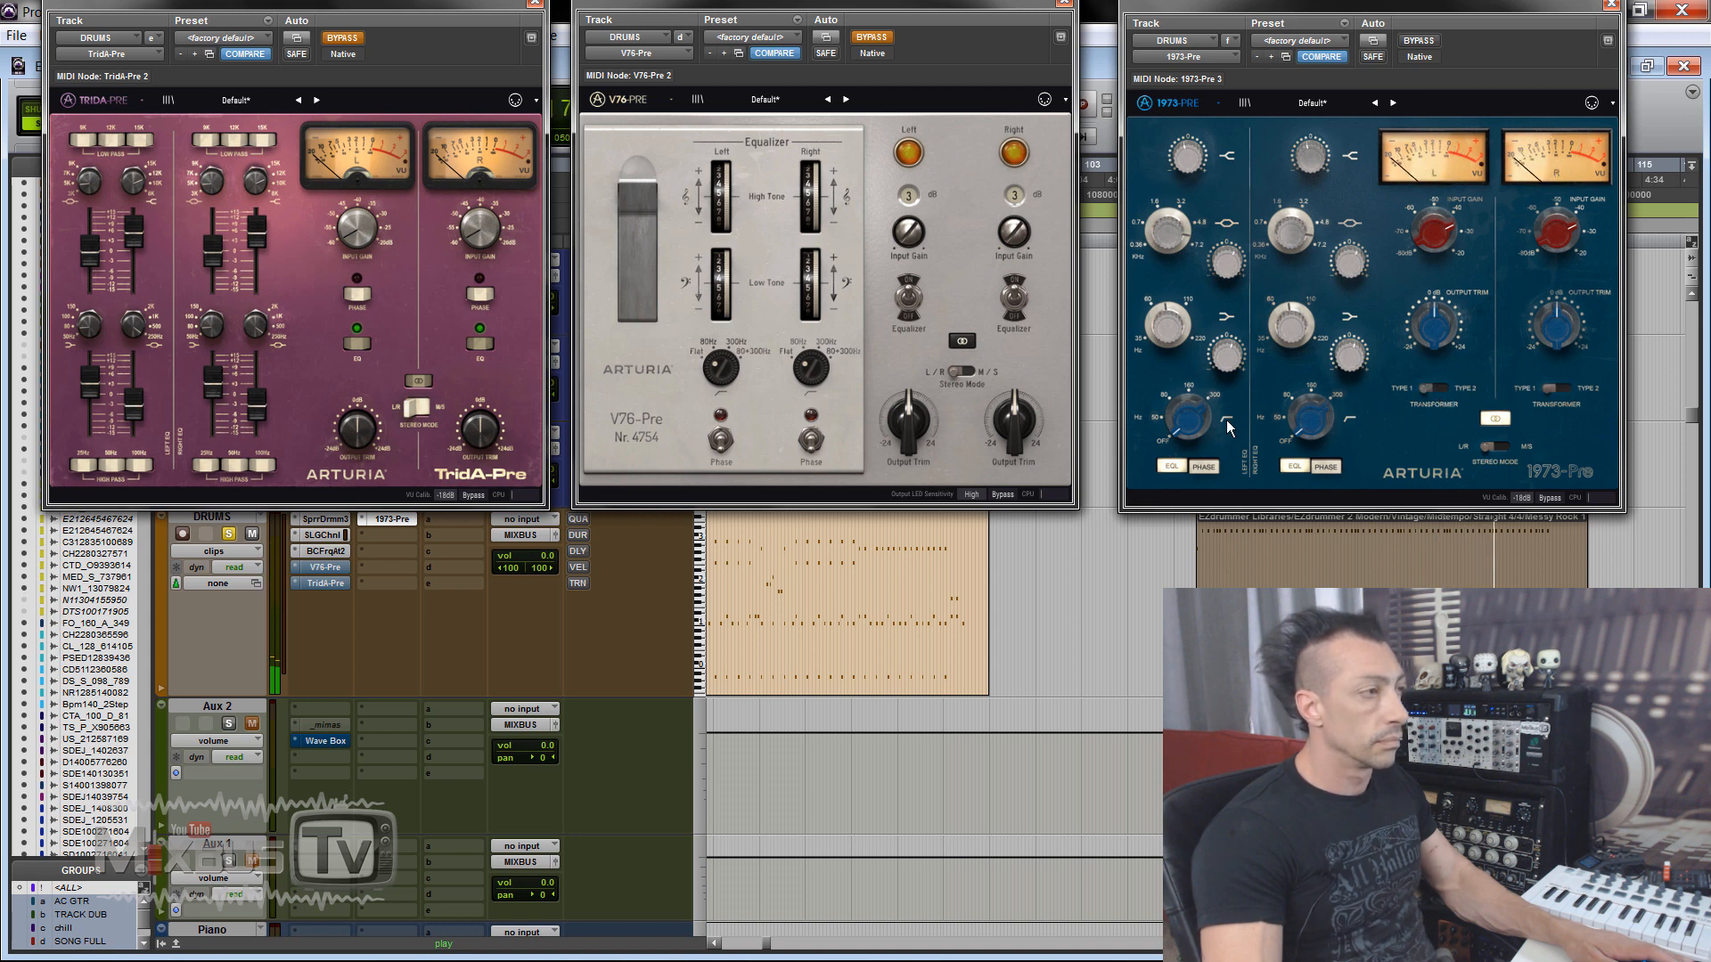
left_click(1419, 41)
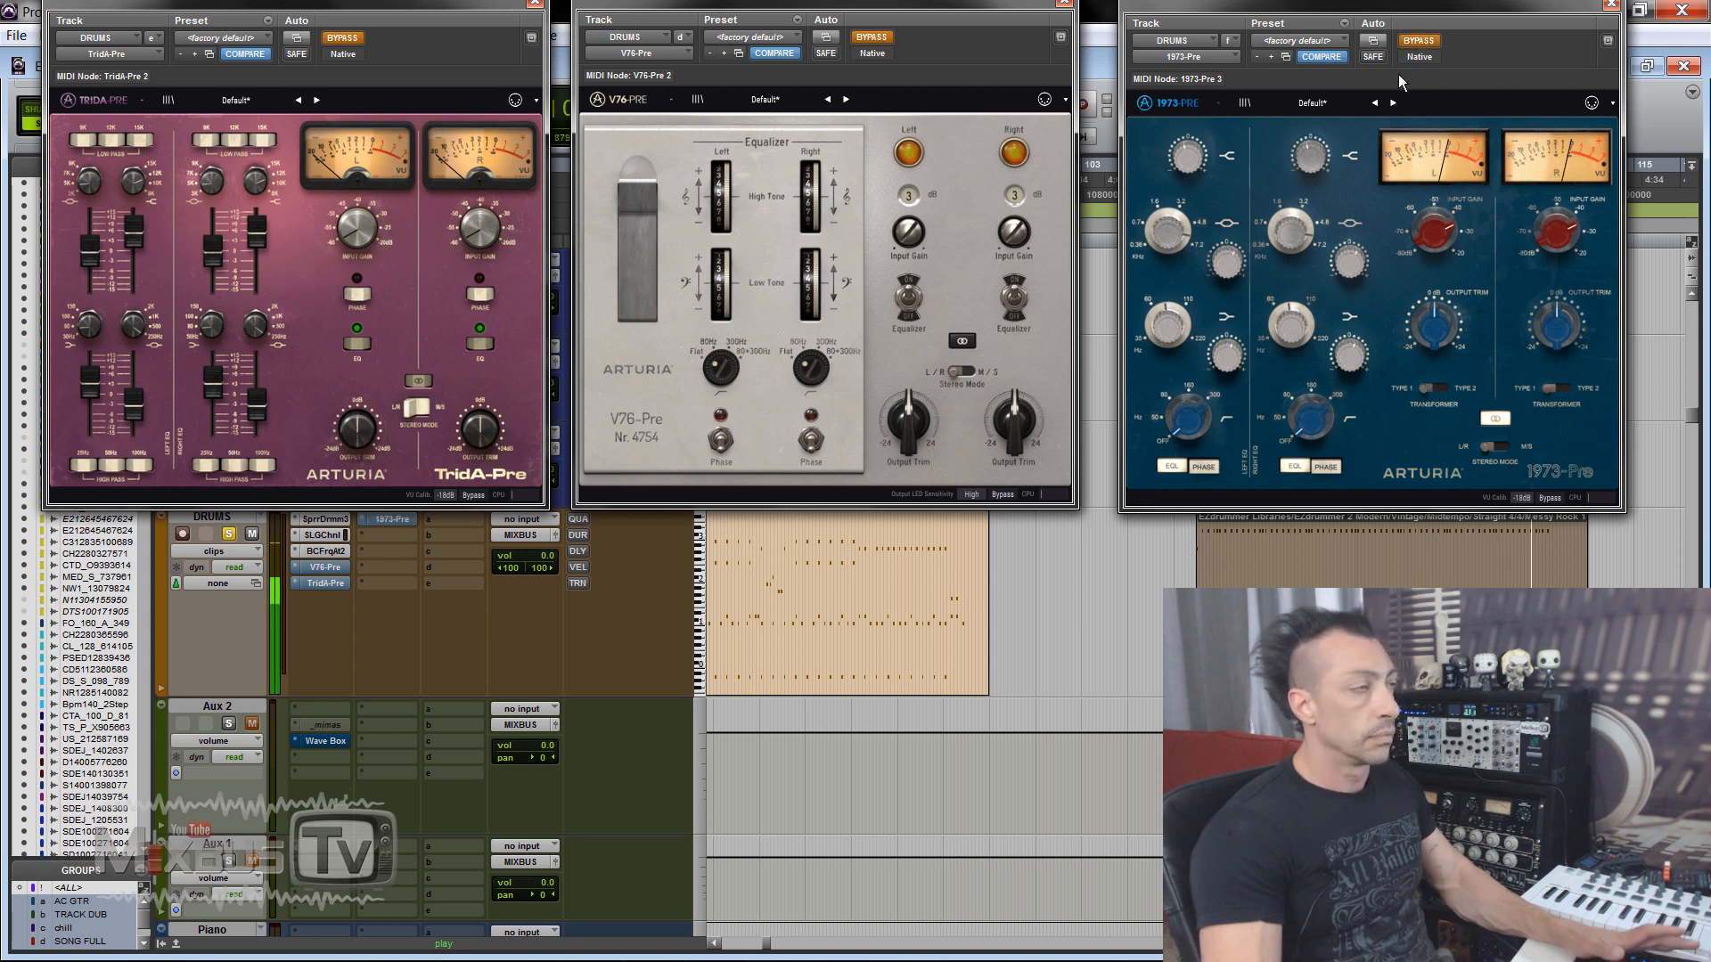
Step: Activate the TridA-Pre and try its high-pass filter switches, including 50 Hz and 100 Hz, singly and in combination
left_click(342, 37)
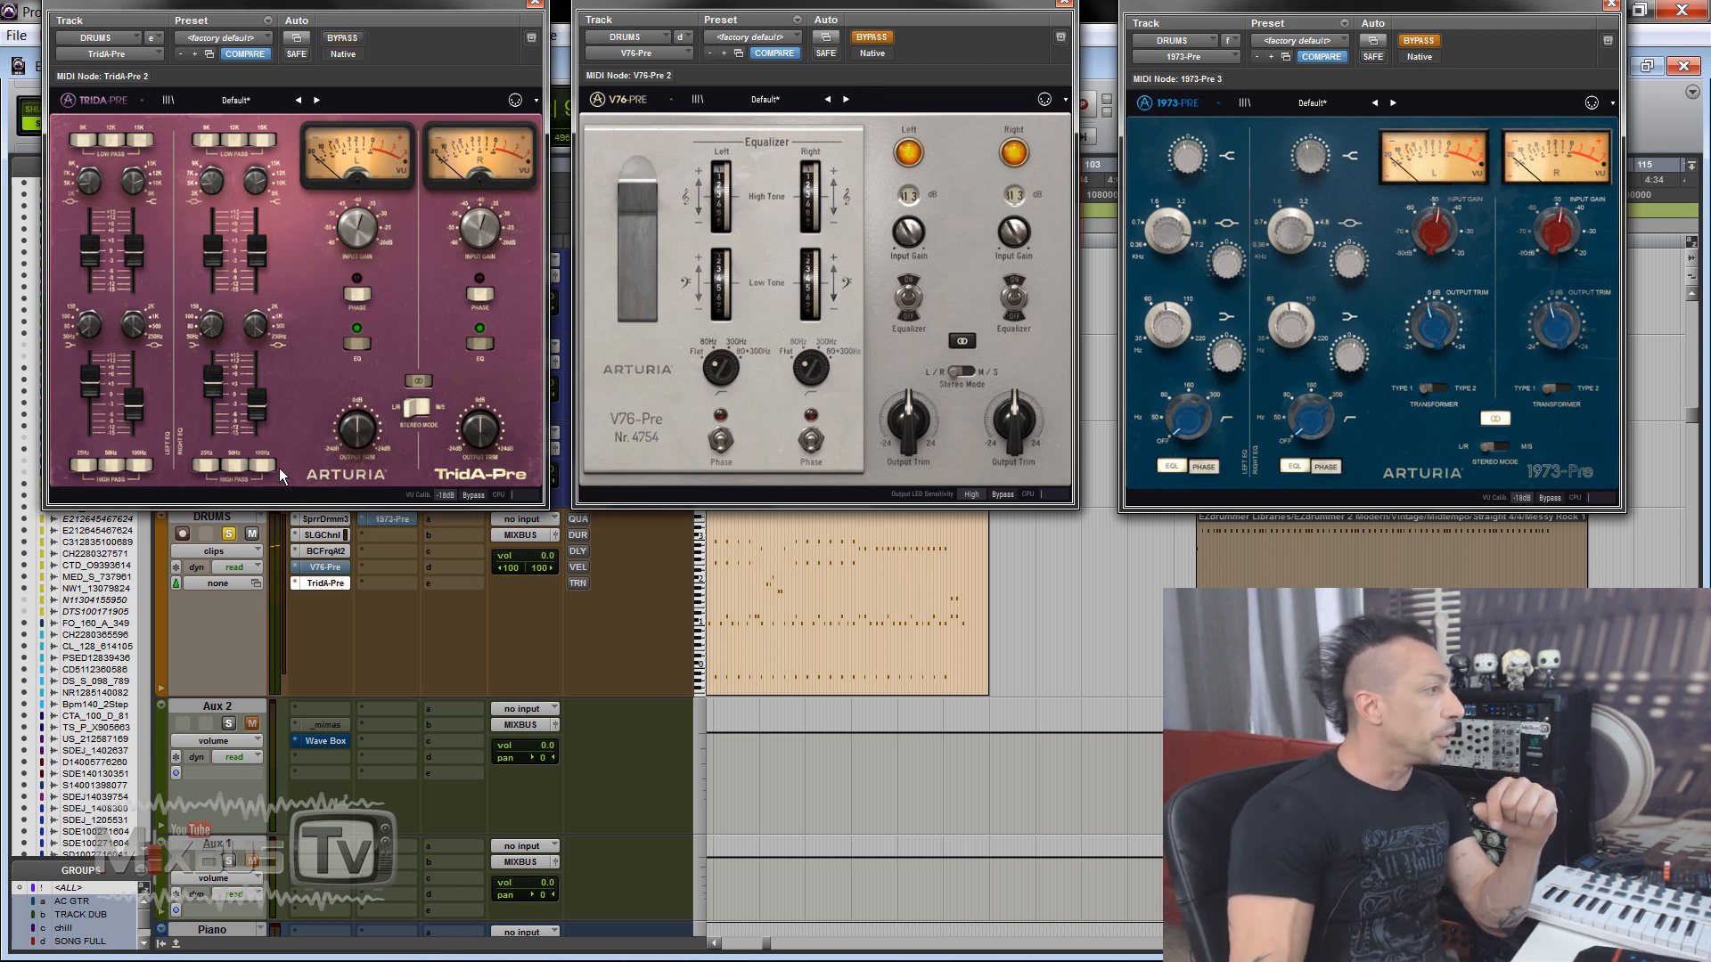
left_click(80, 468)
left_click(126, 469)
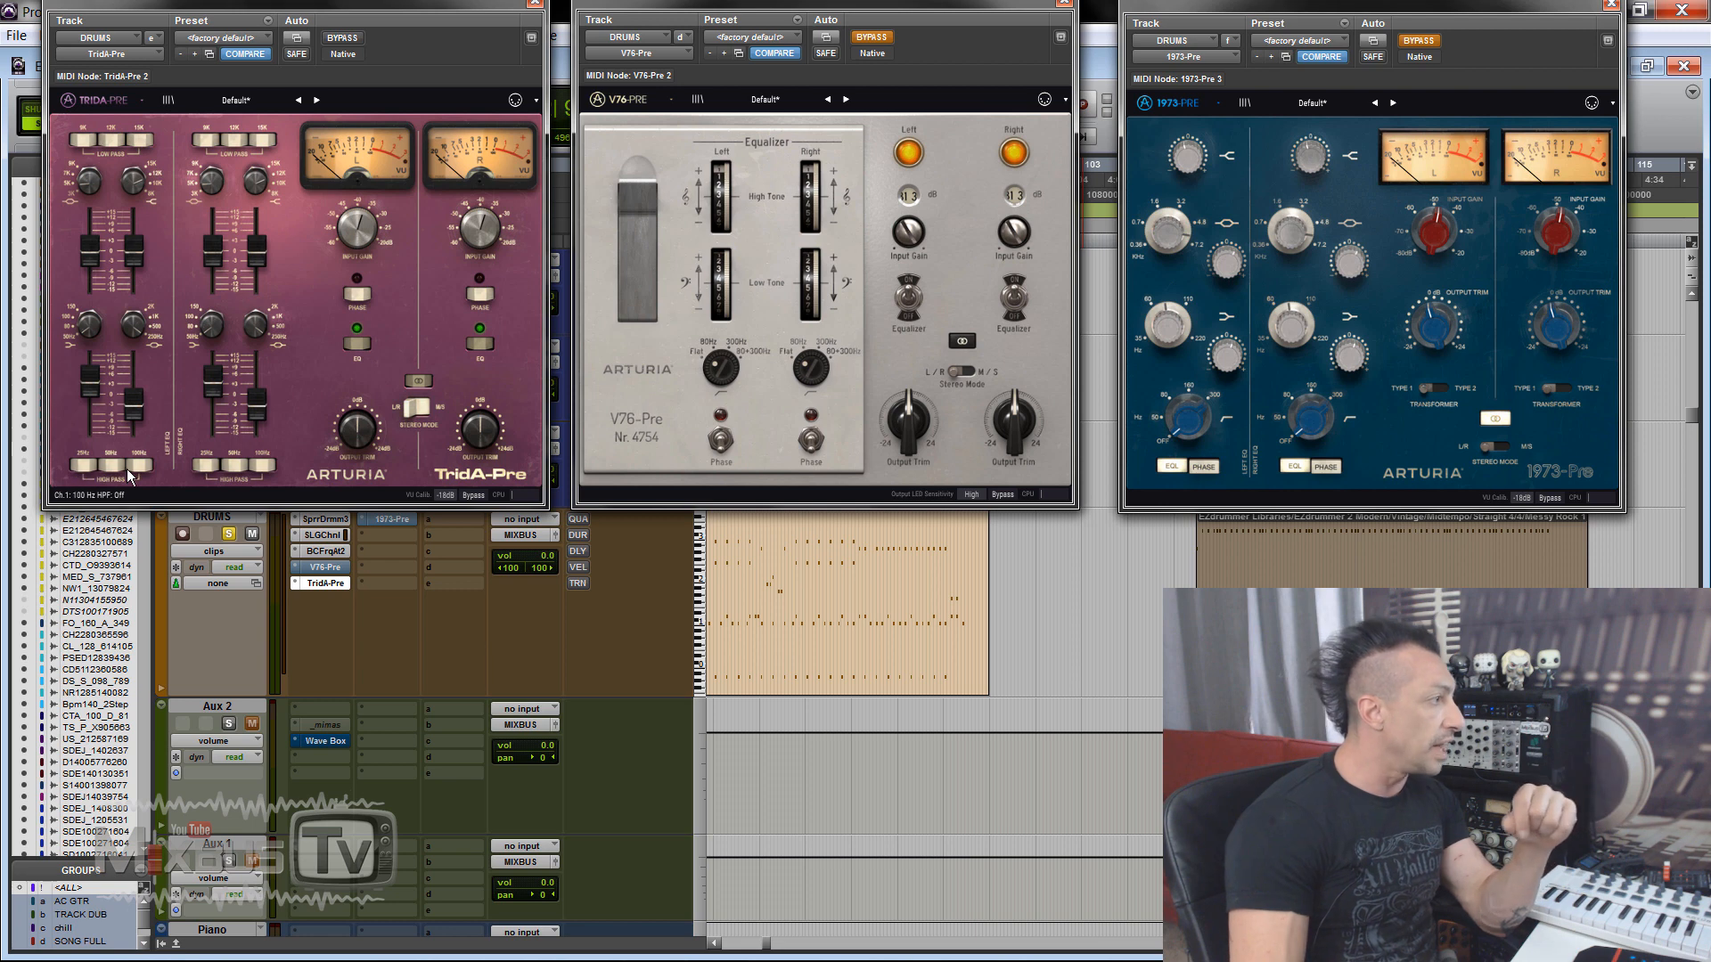
left_click(132, 467)
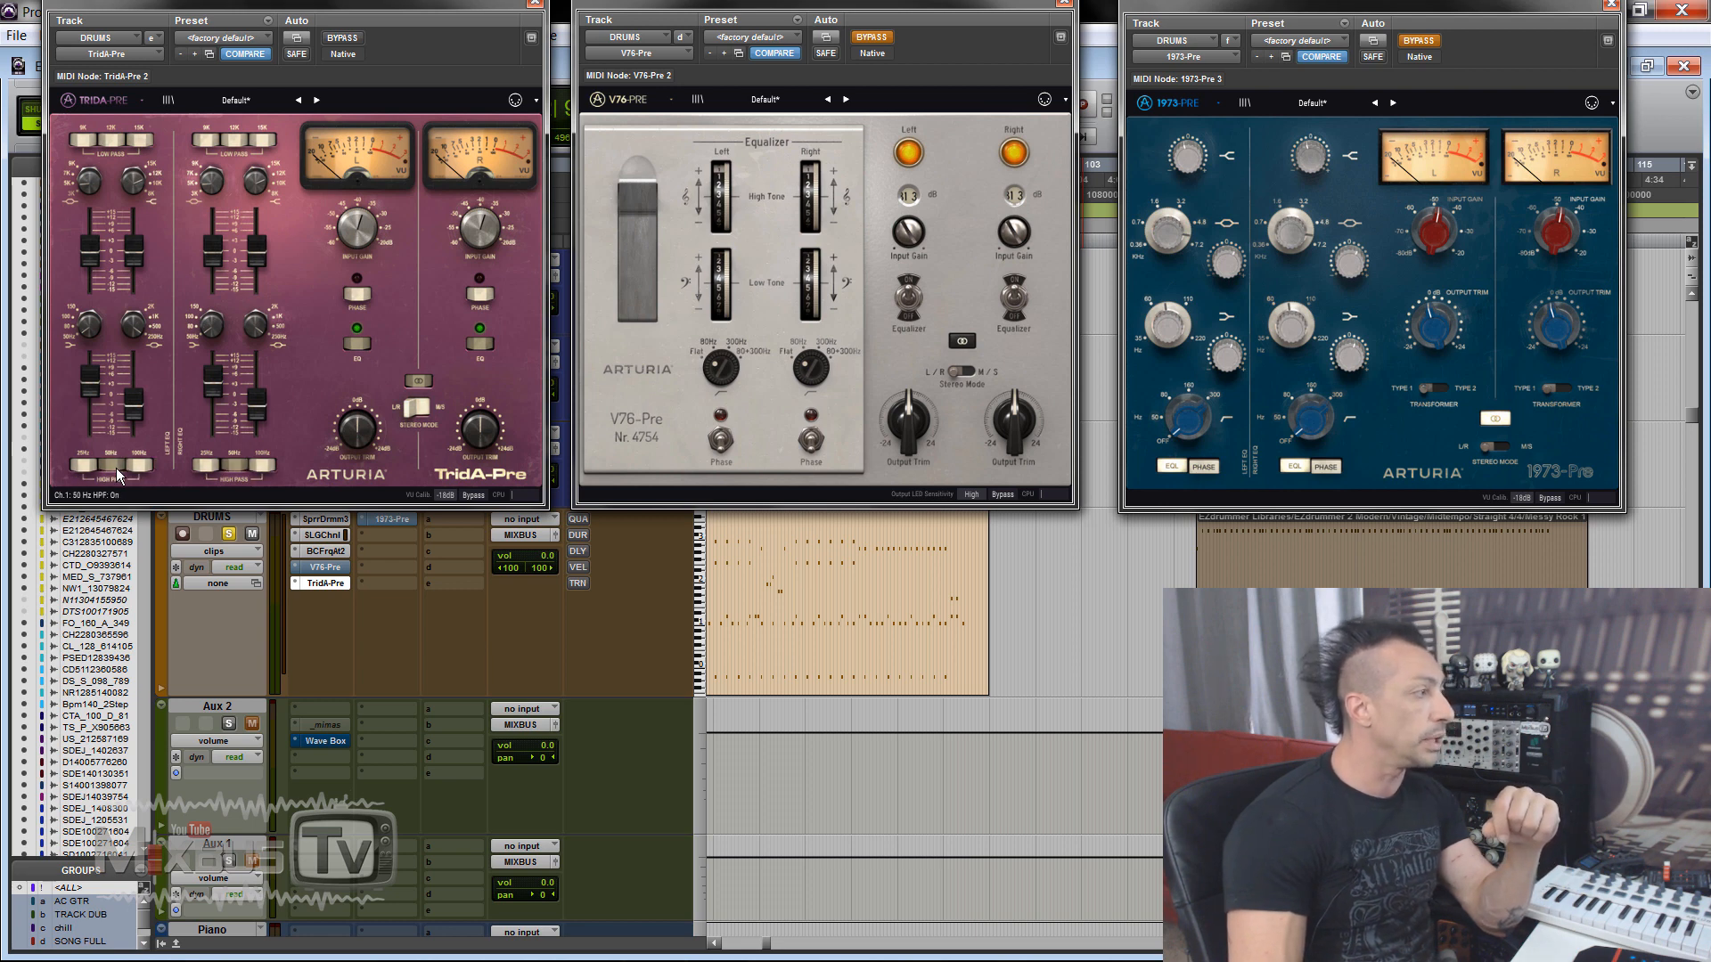
left_click(113, 468)
left_click(90, 468)
left_click(114, 467)
left_click(138, 466)
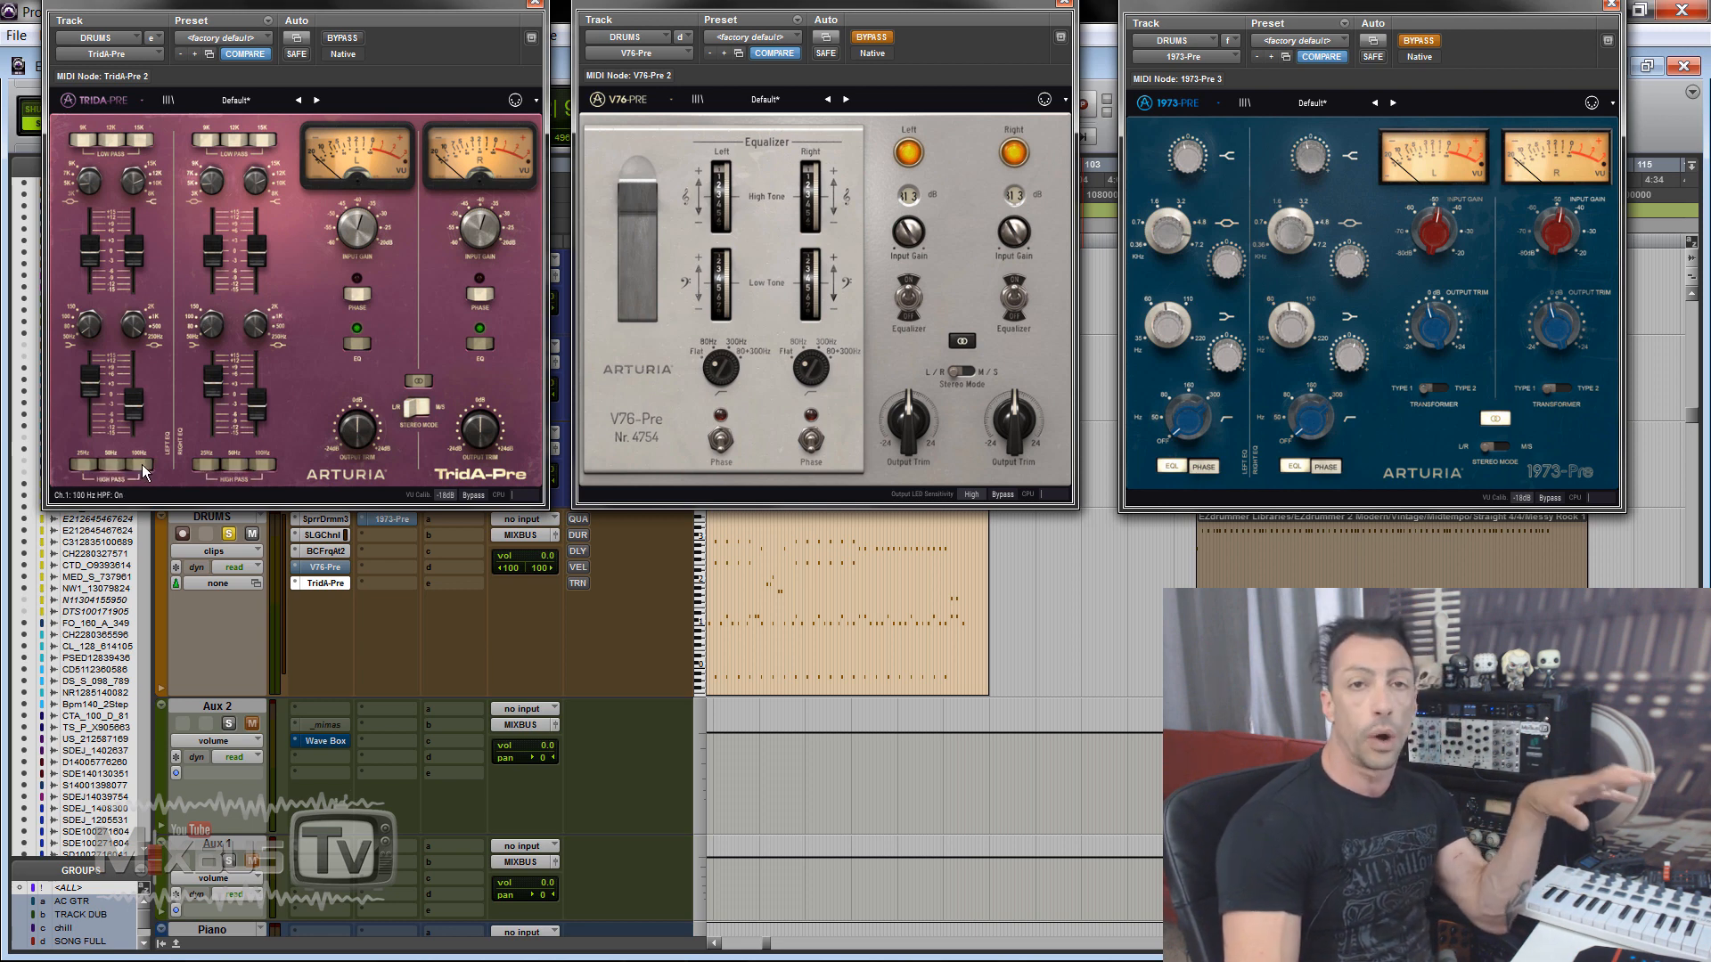
left_click(88, 467)
left_click(122, 467)
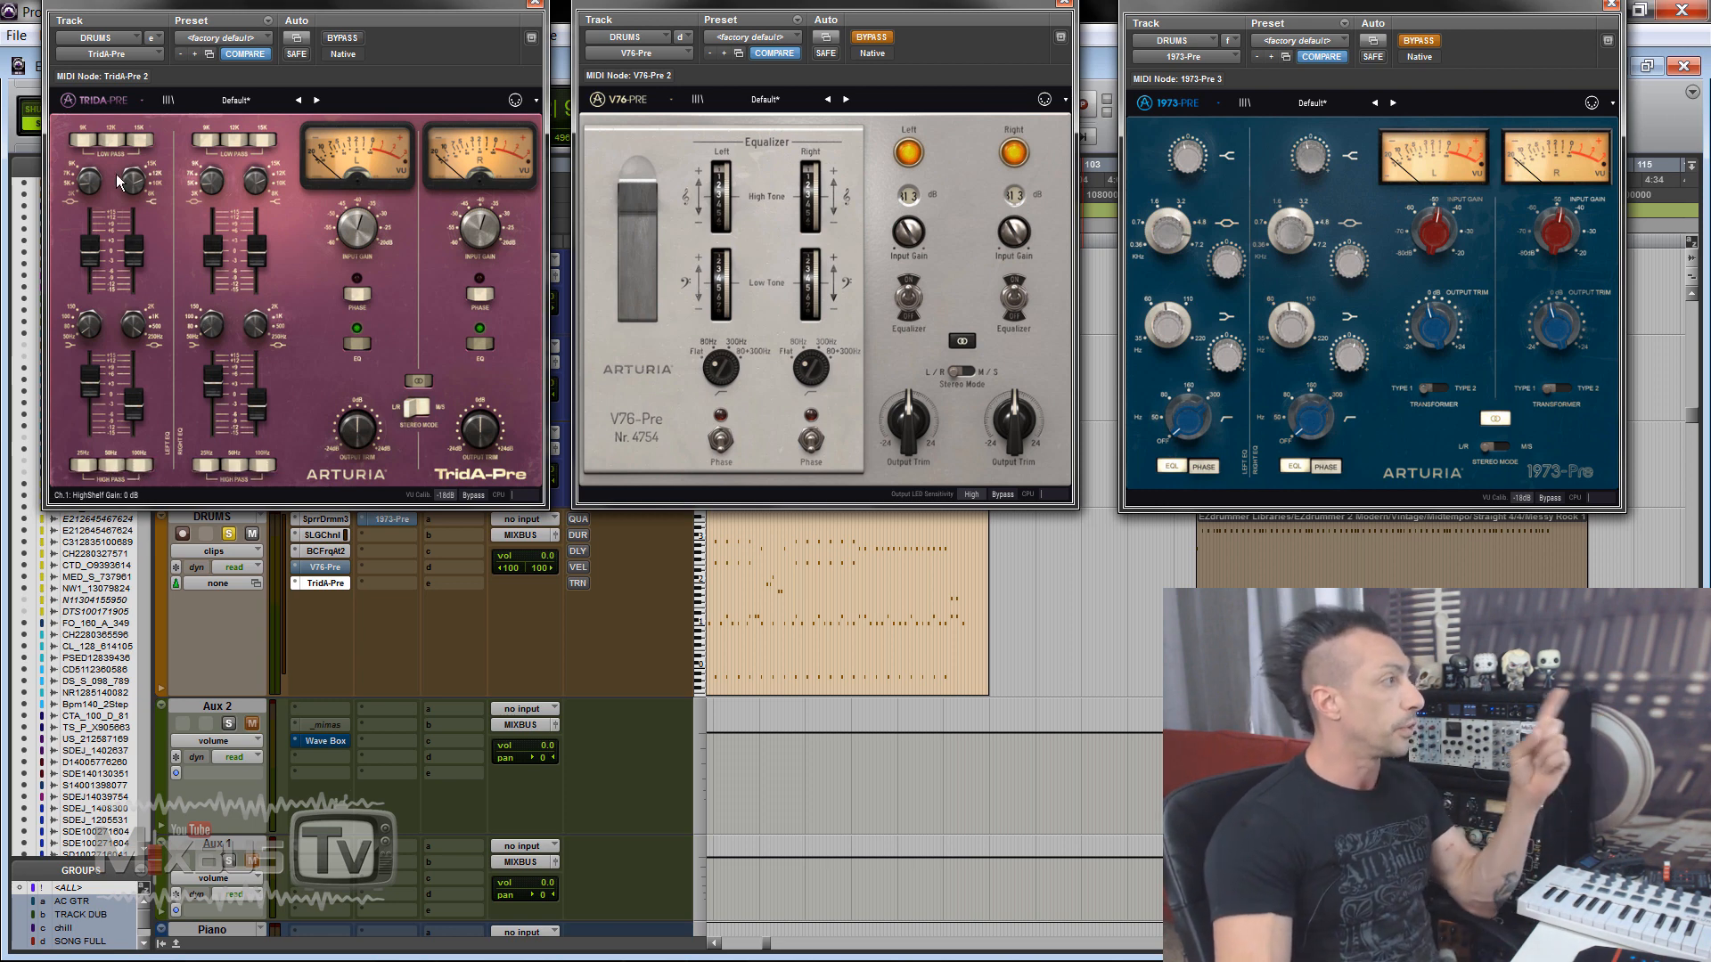
left_click(108, 465)
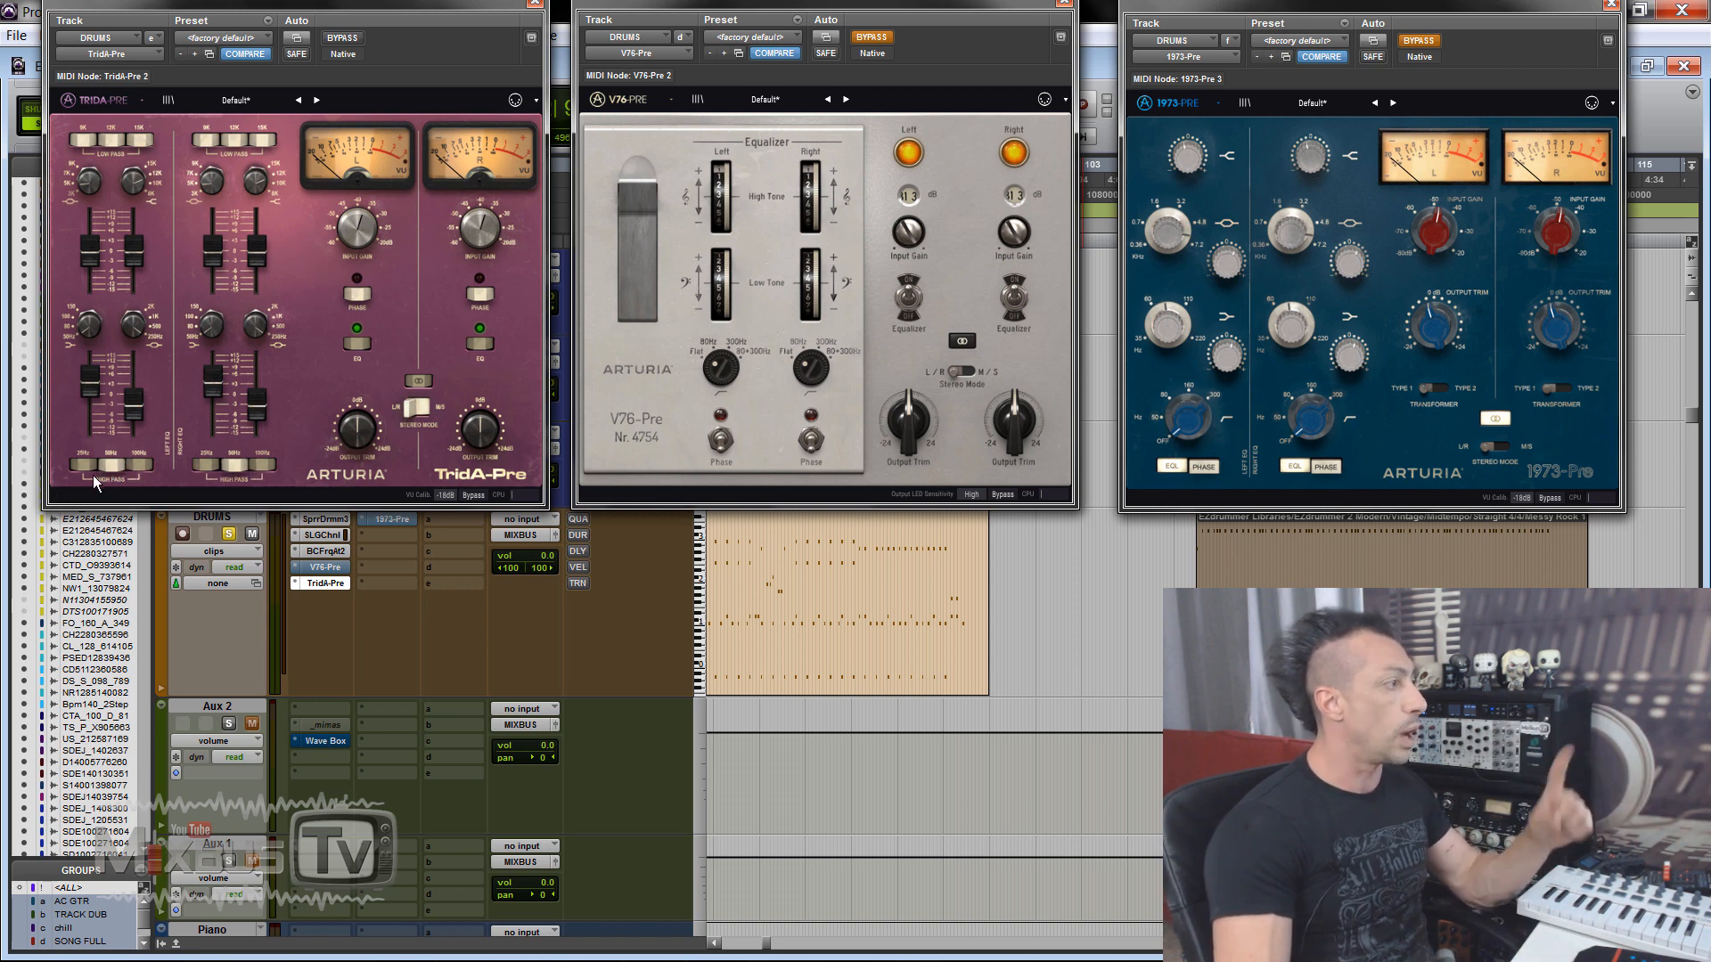
left_click(120, 468)
left_click(90, 469)
left_click(111, 465)
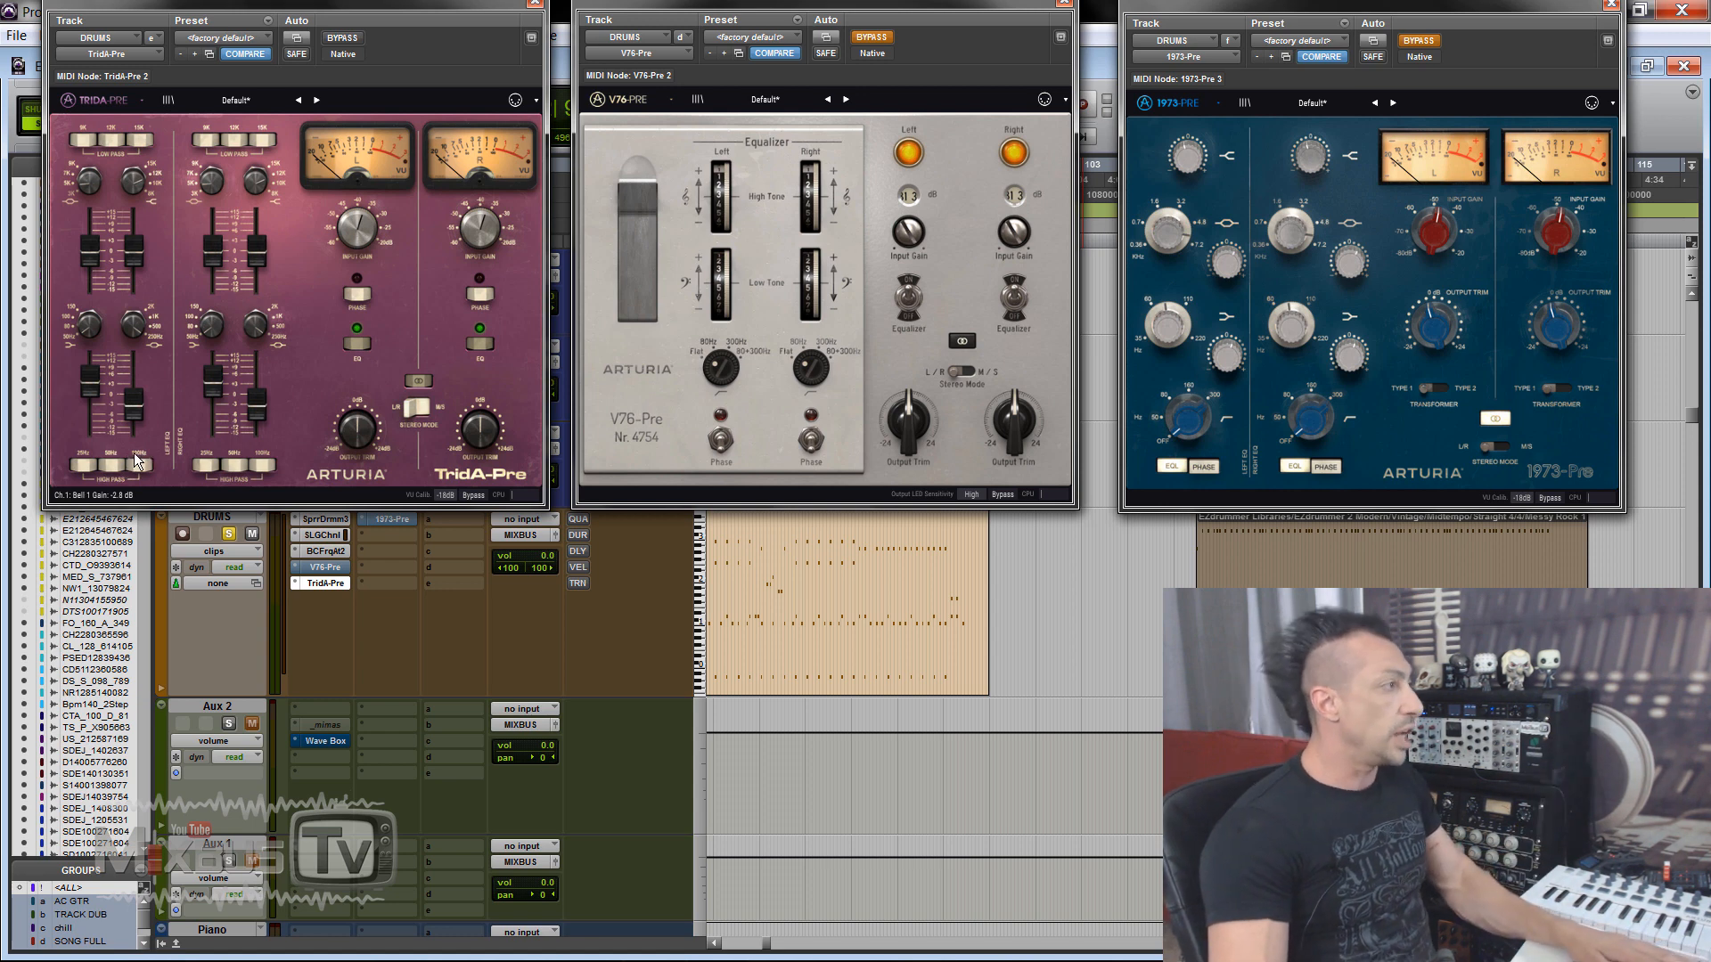
Step: Play the drums and engage the TridA-Pre's low-pass filter switches, including 9 kHz and 15 kHz
key("space")
left_click(137, 141)
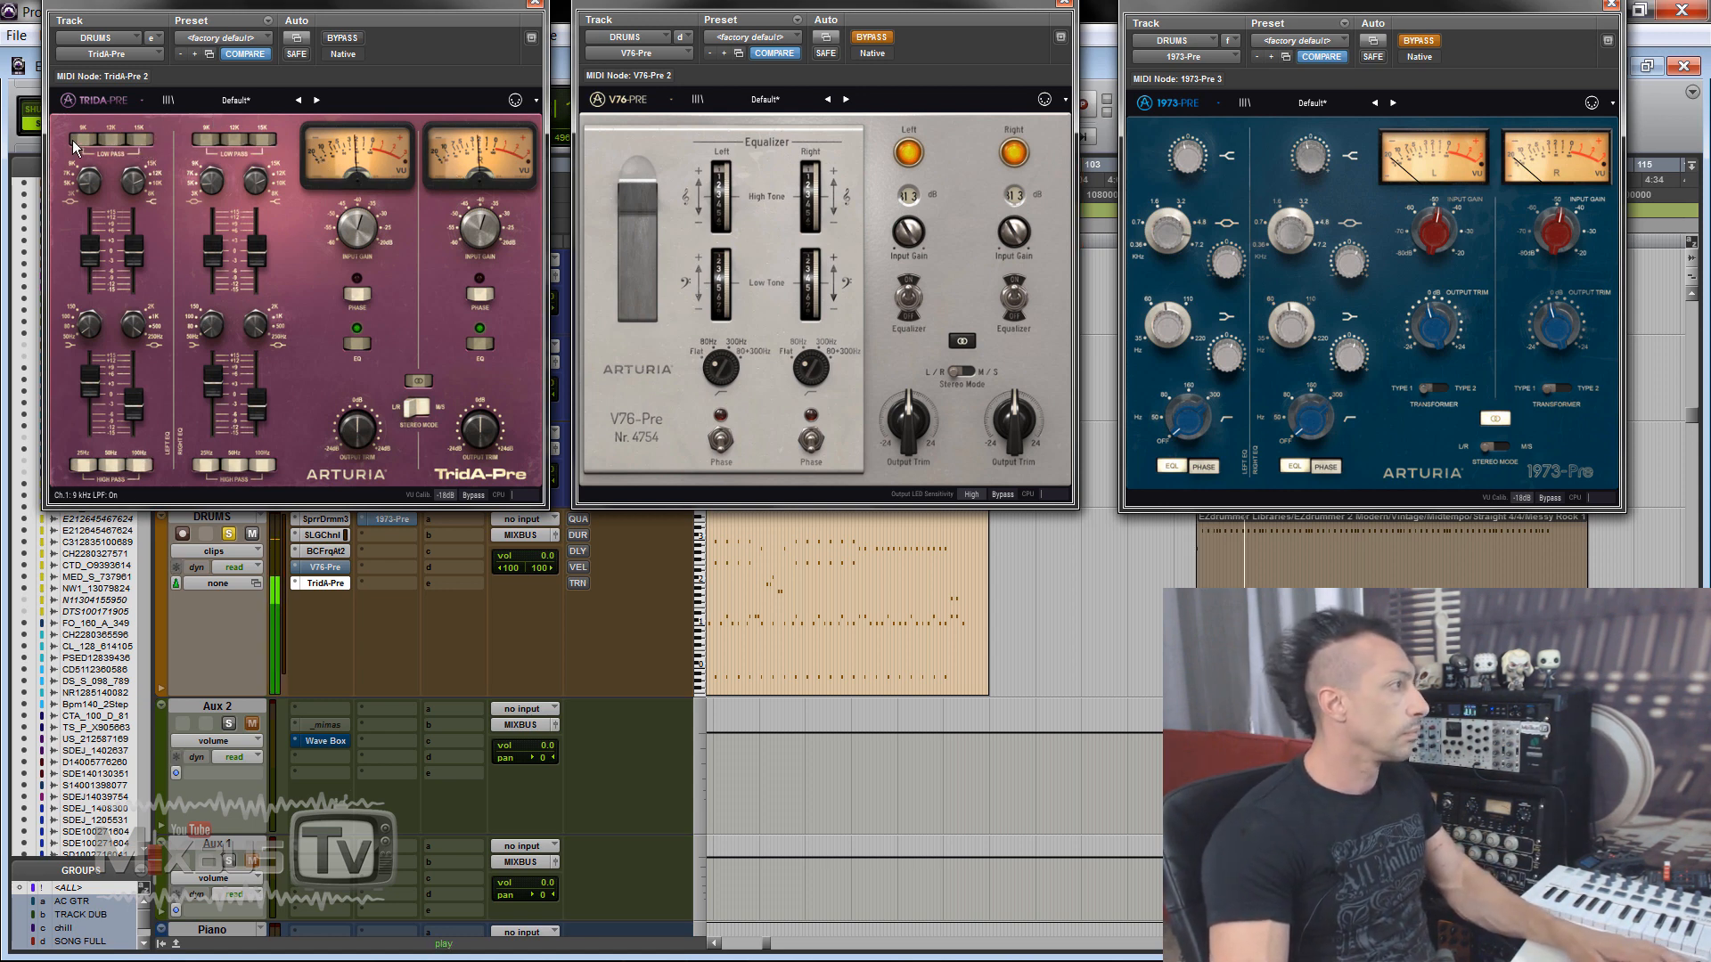
left_click(111, 140)
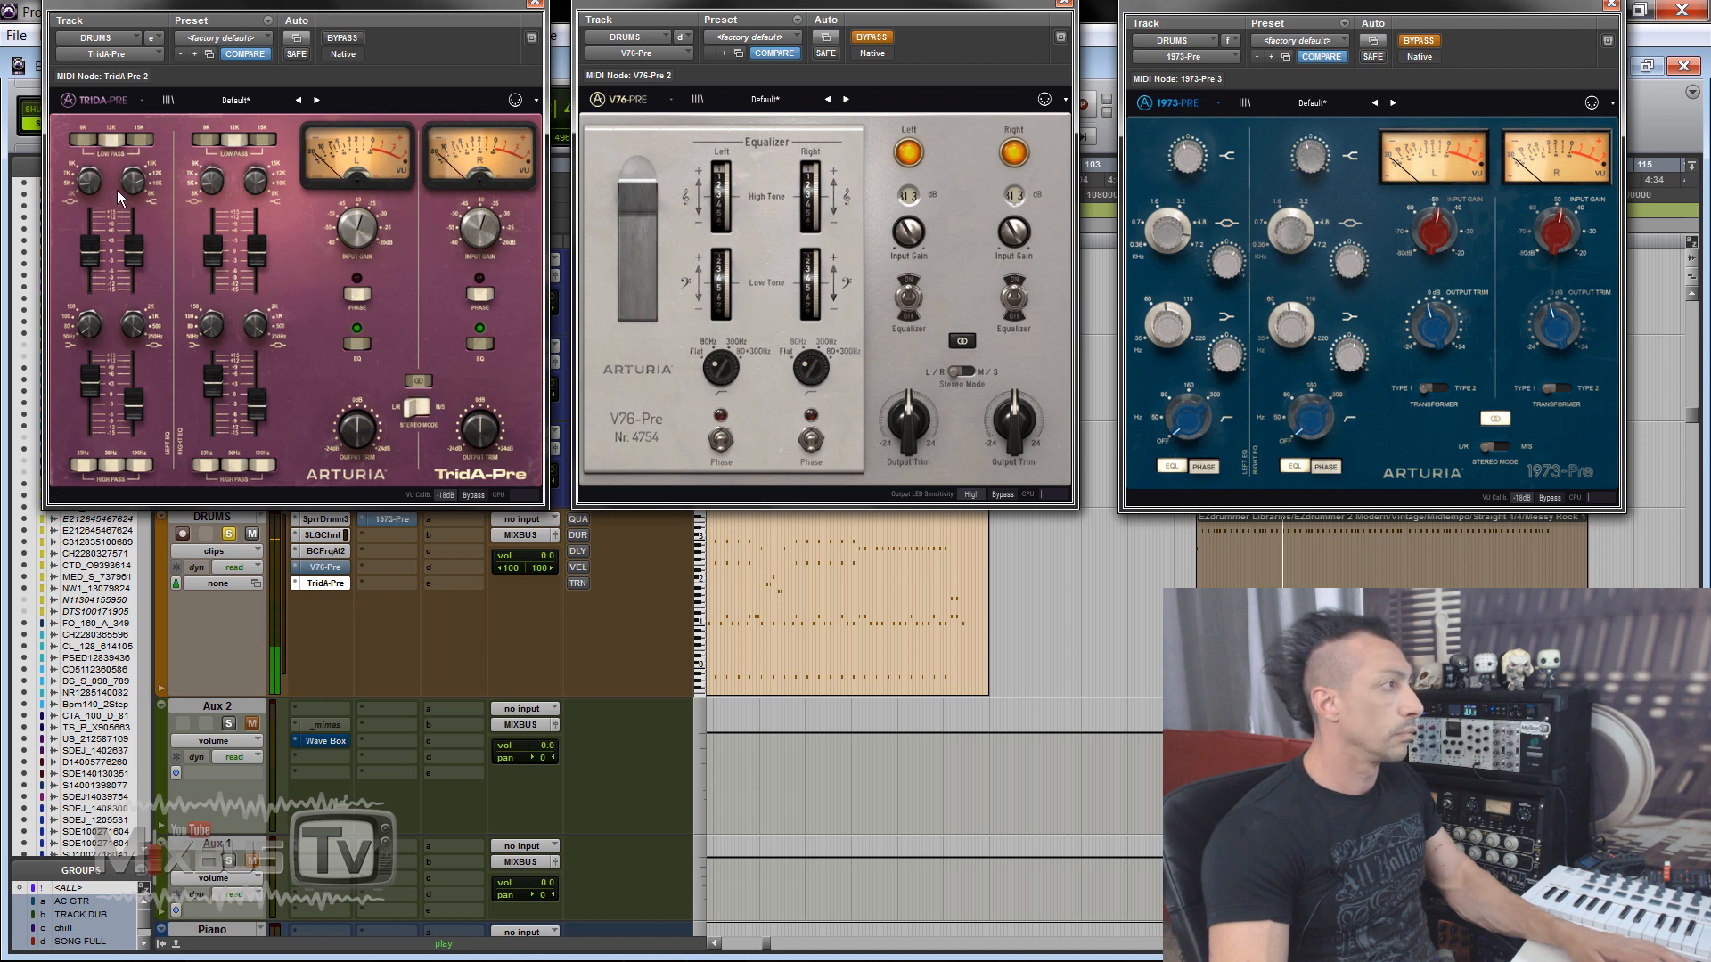
left_click(137, 139)
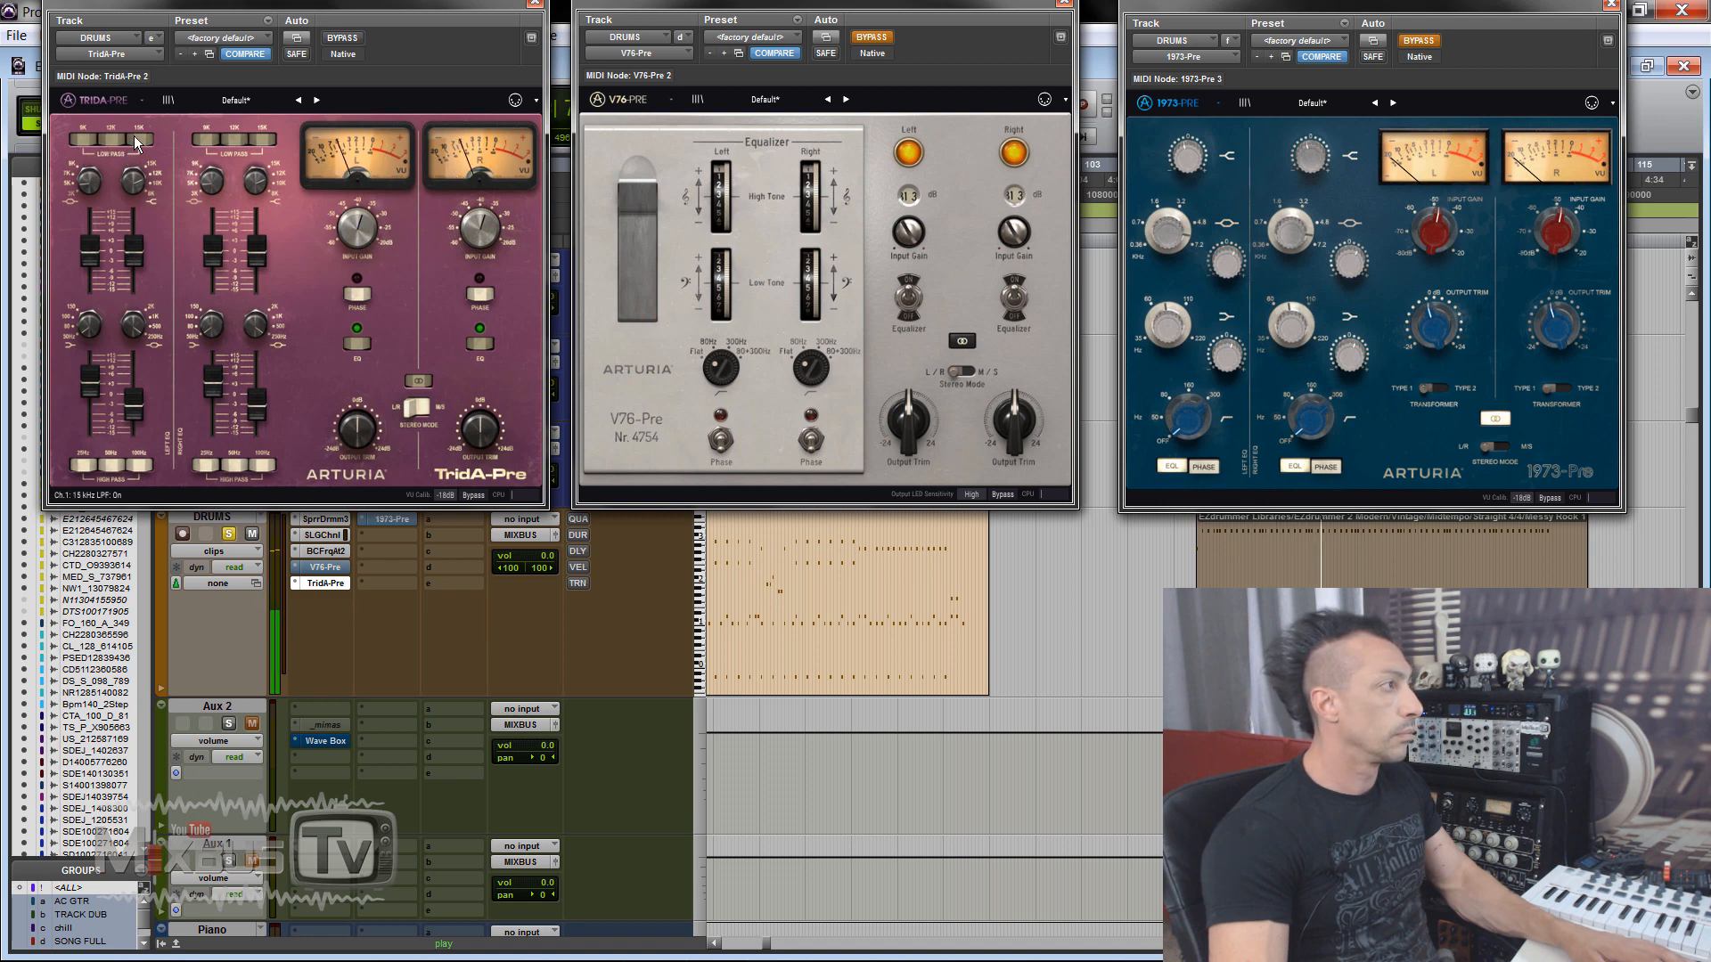
Step: Try the TridA-Pre's low-pass filter switches during drum playback, then leave all of them off
left_click(138, 142)
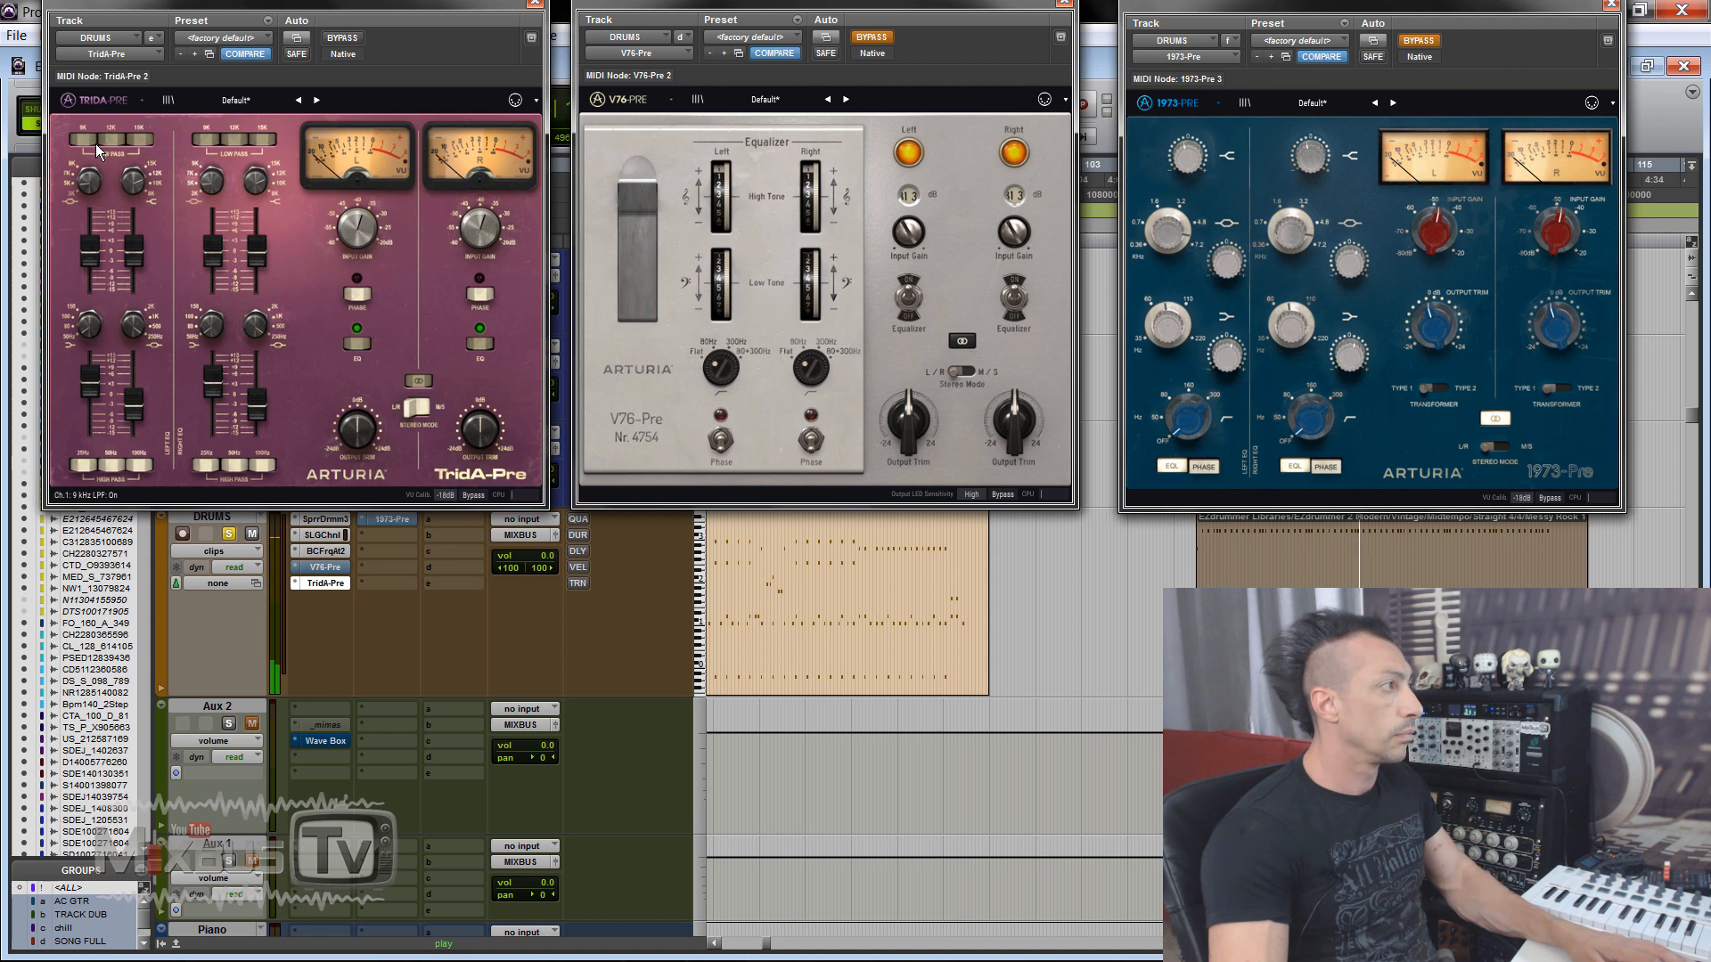
left_click(89, 141)
left_click(109, 143)
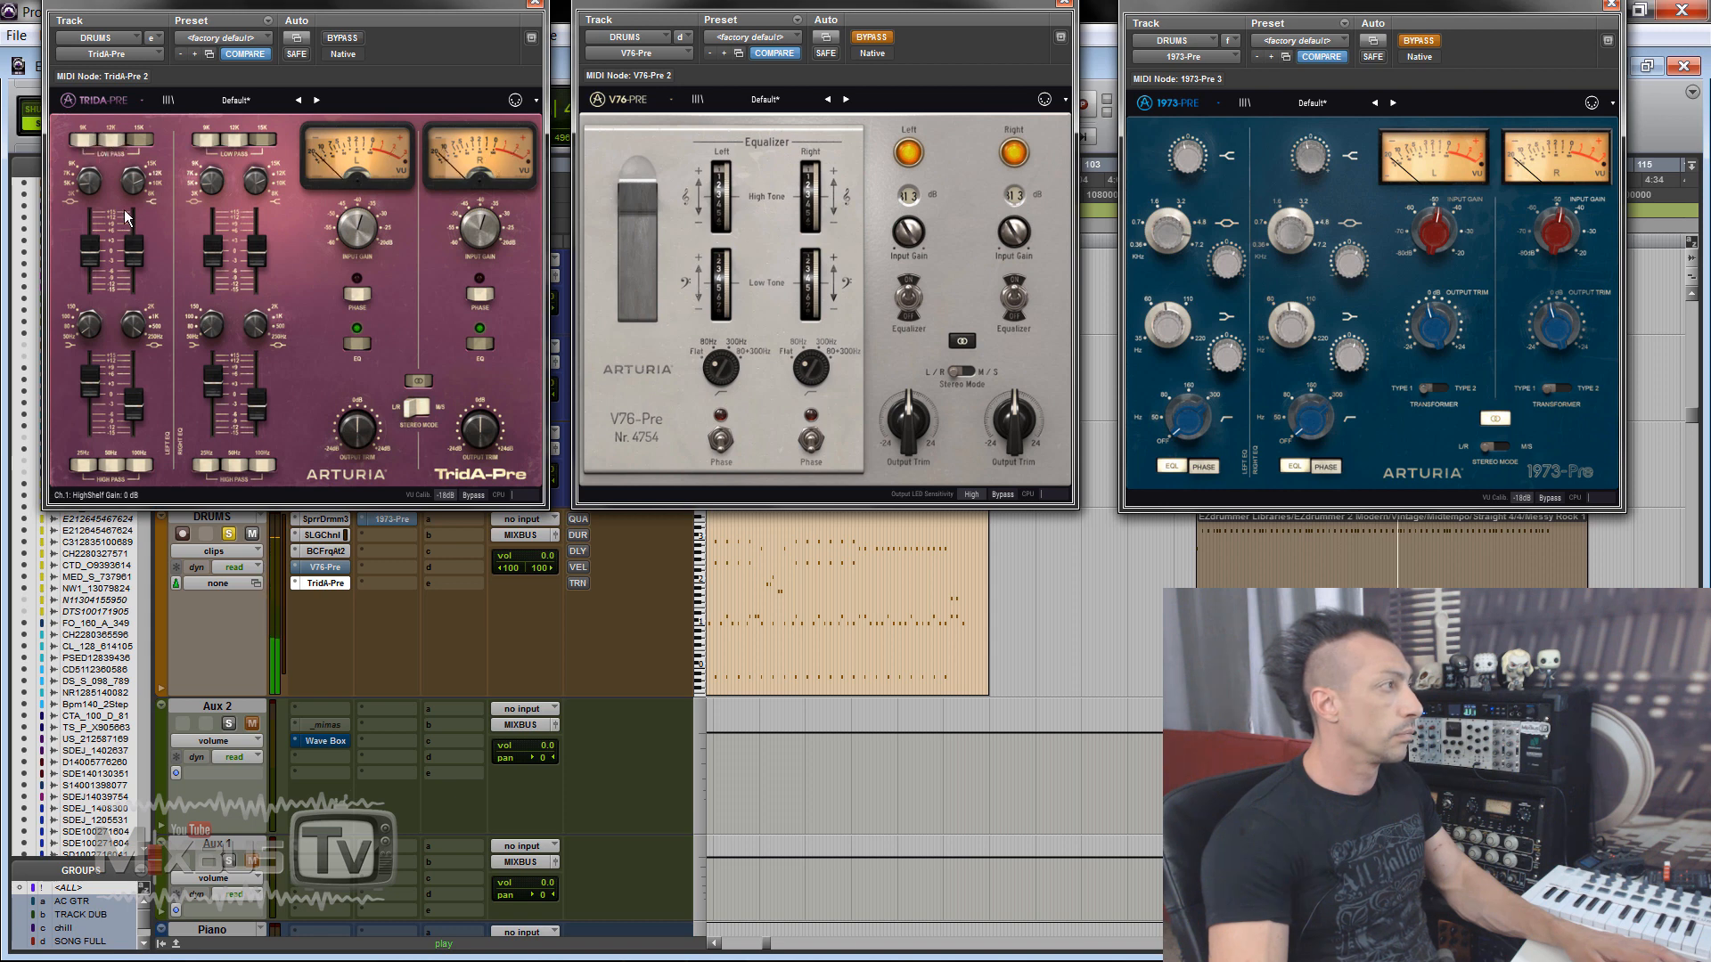
left_click(137, 142)
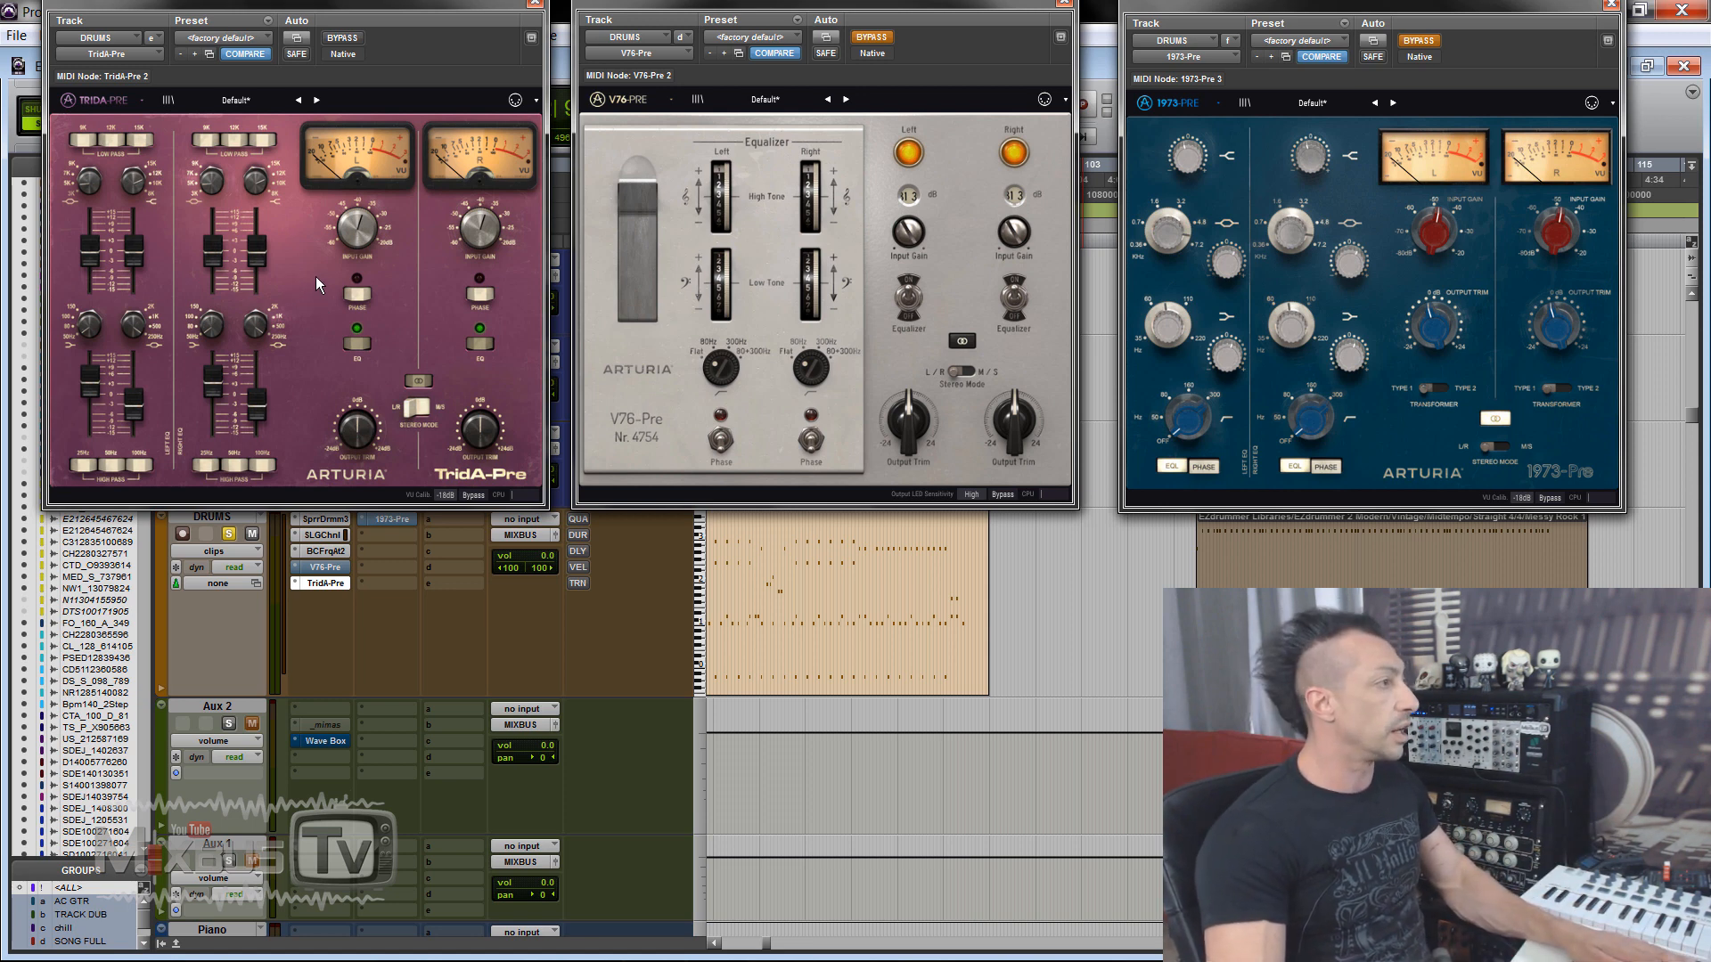
Step: Close the TridA-Pre, V76-Pre and 1973-Pre windows of the DRUMS track
left_click(535, 3)
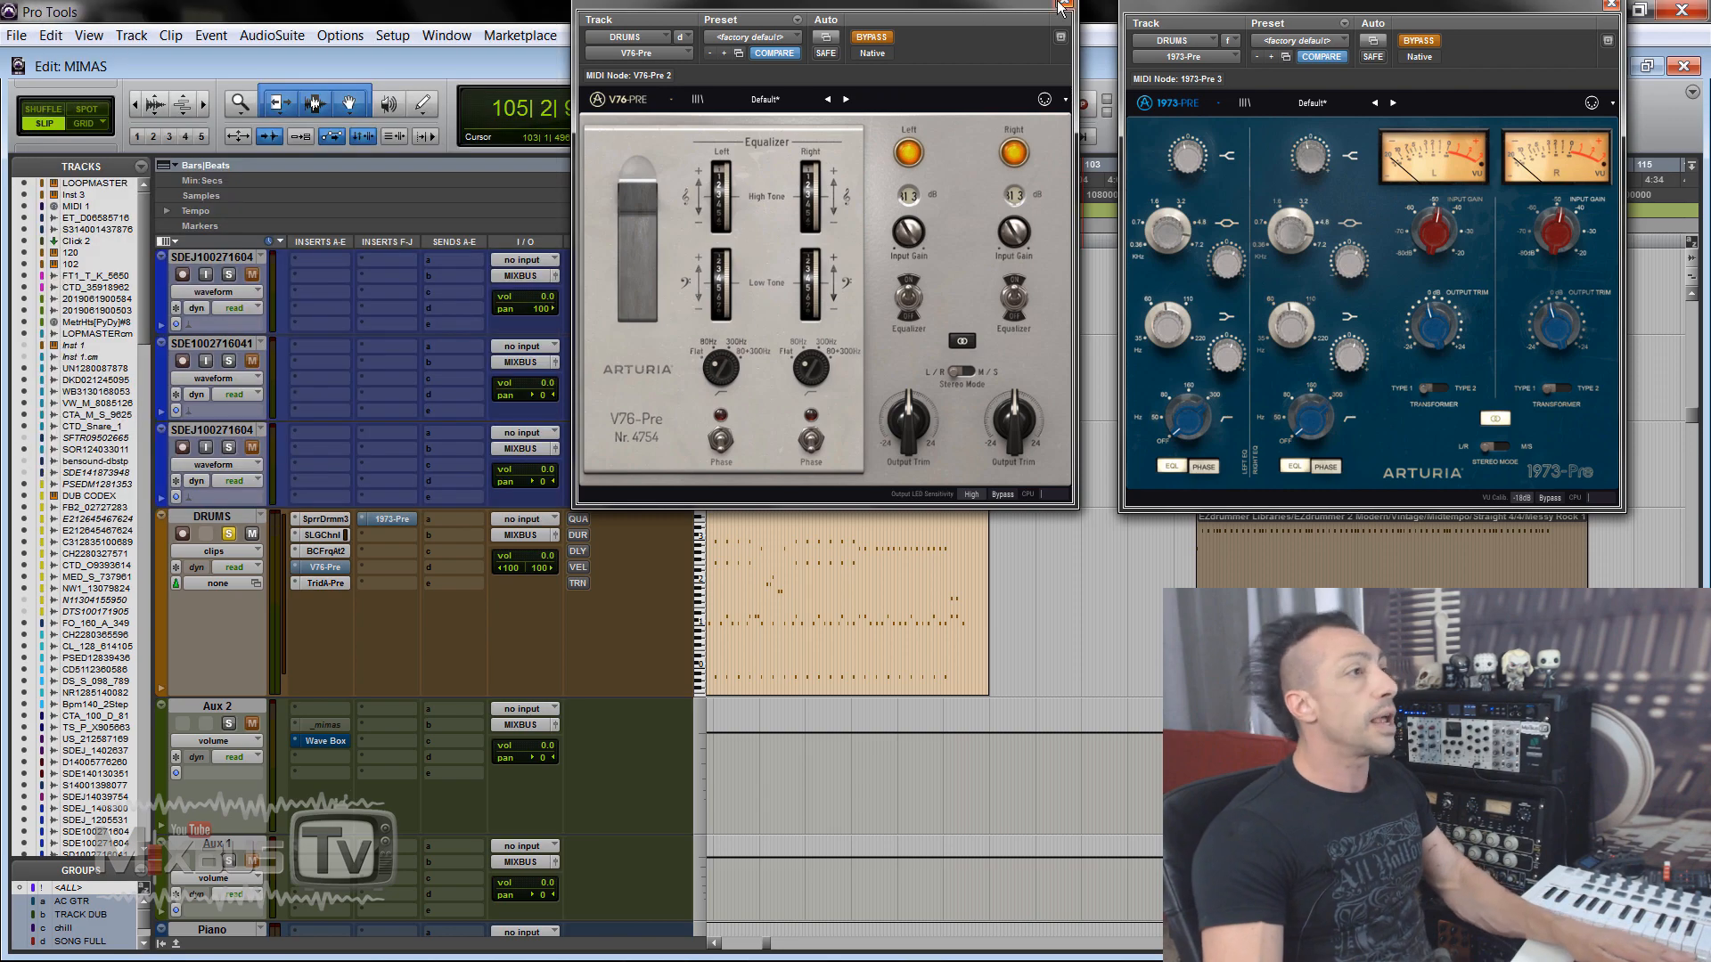
left_click(1064, 4)
left_click(1611, 5)
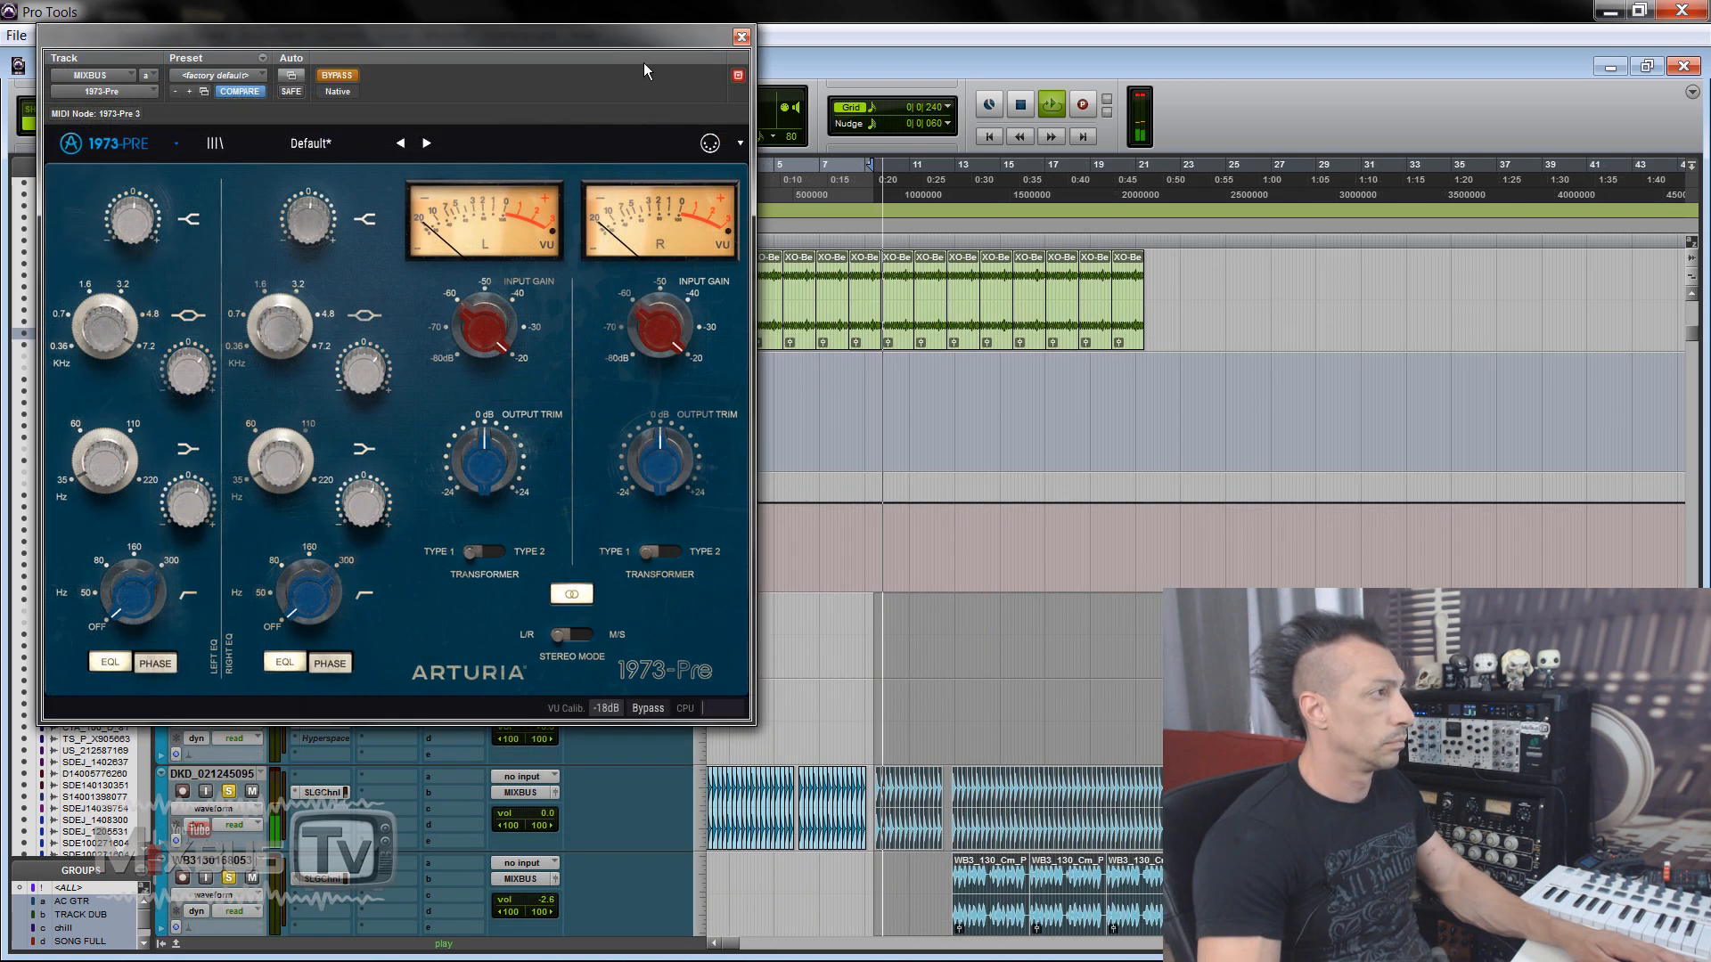
Step: Activate the 1973-Pre on the MIXBUS track, set its input gain to about -30 dB and compare it with bypass
left_click_drag(635, 41, 747, 30)
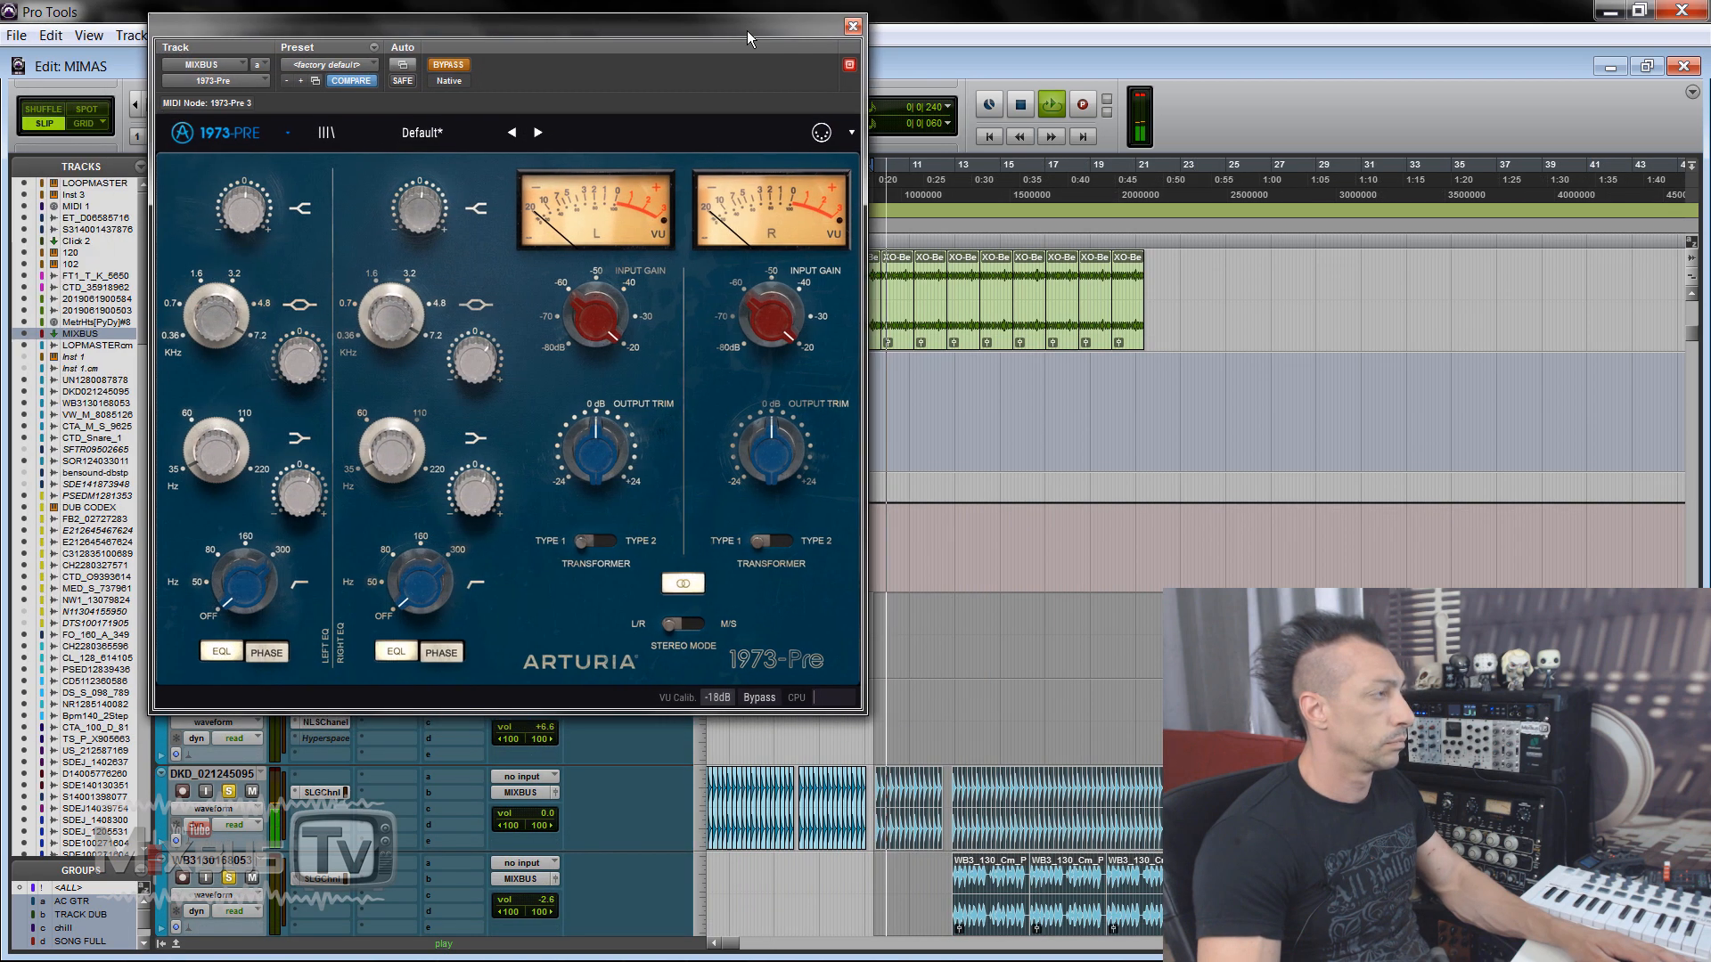
left_click(450, 64)
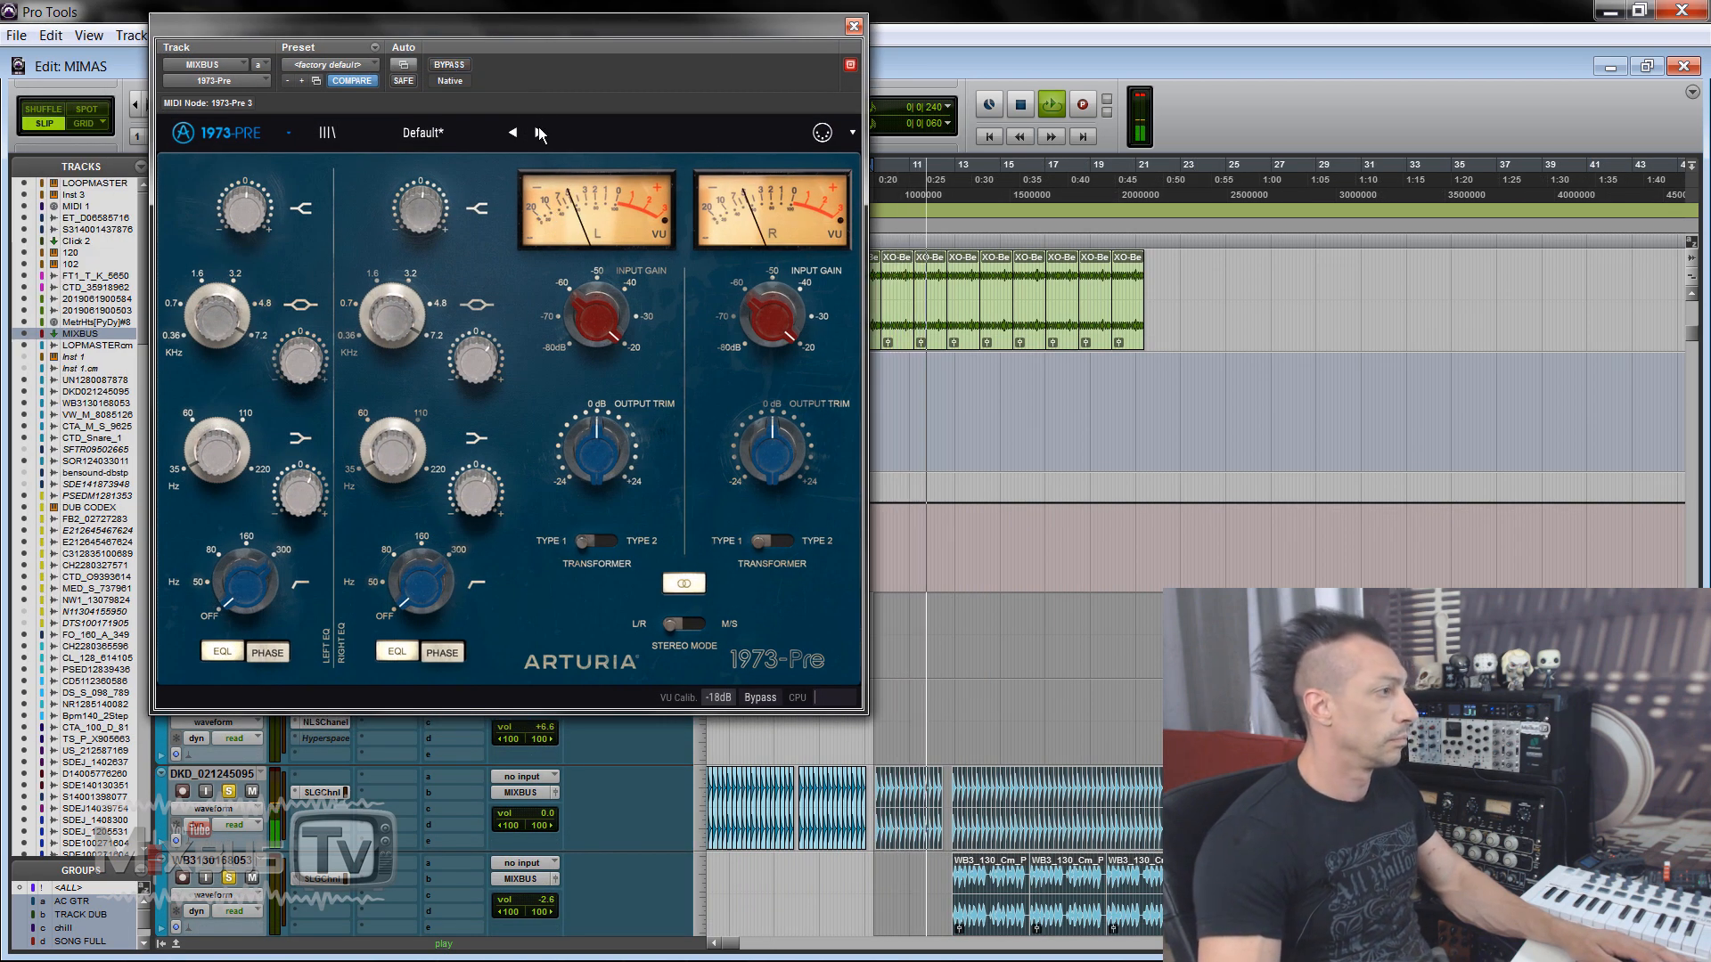
left_click_drag(610, 337, 601, 364)
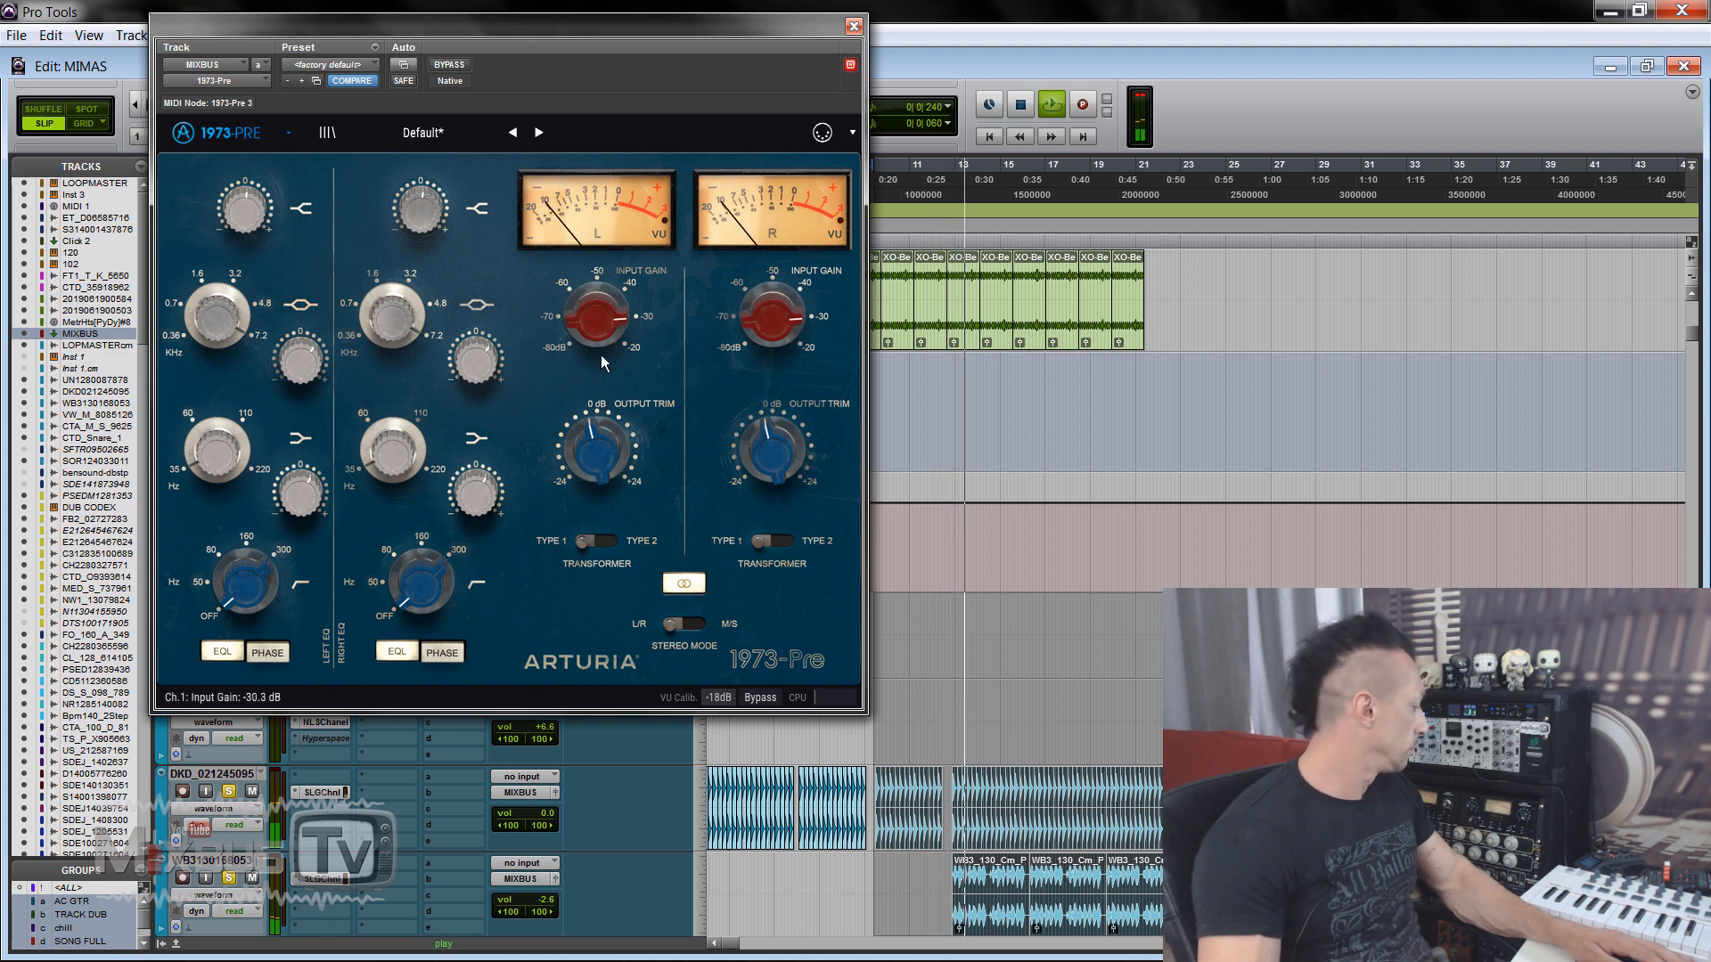
left_click(457, 68)
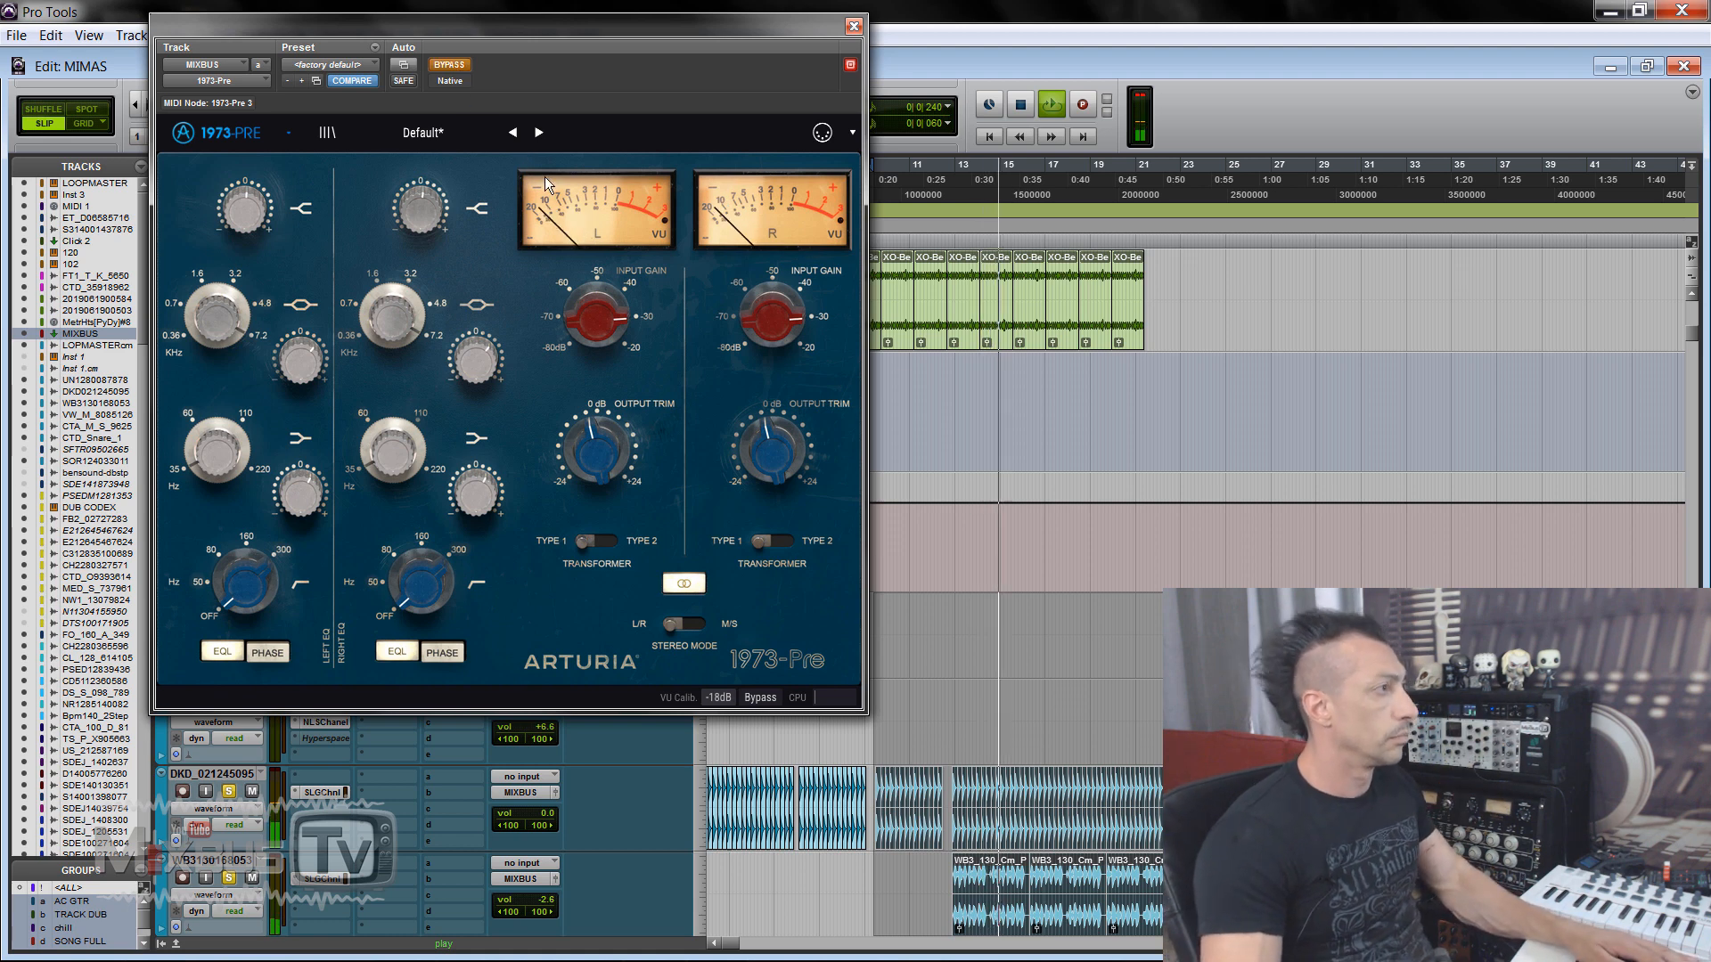
left_click(449, 64)
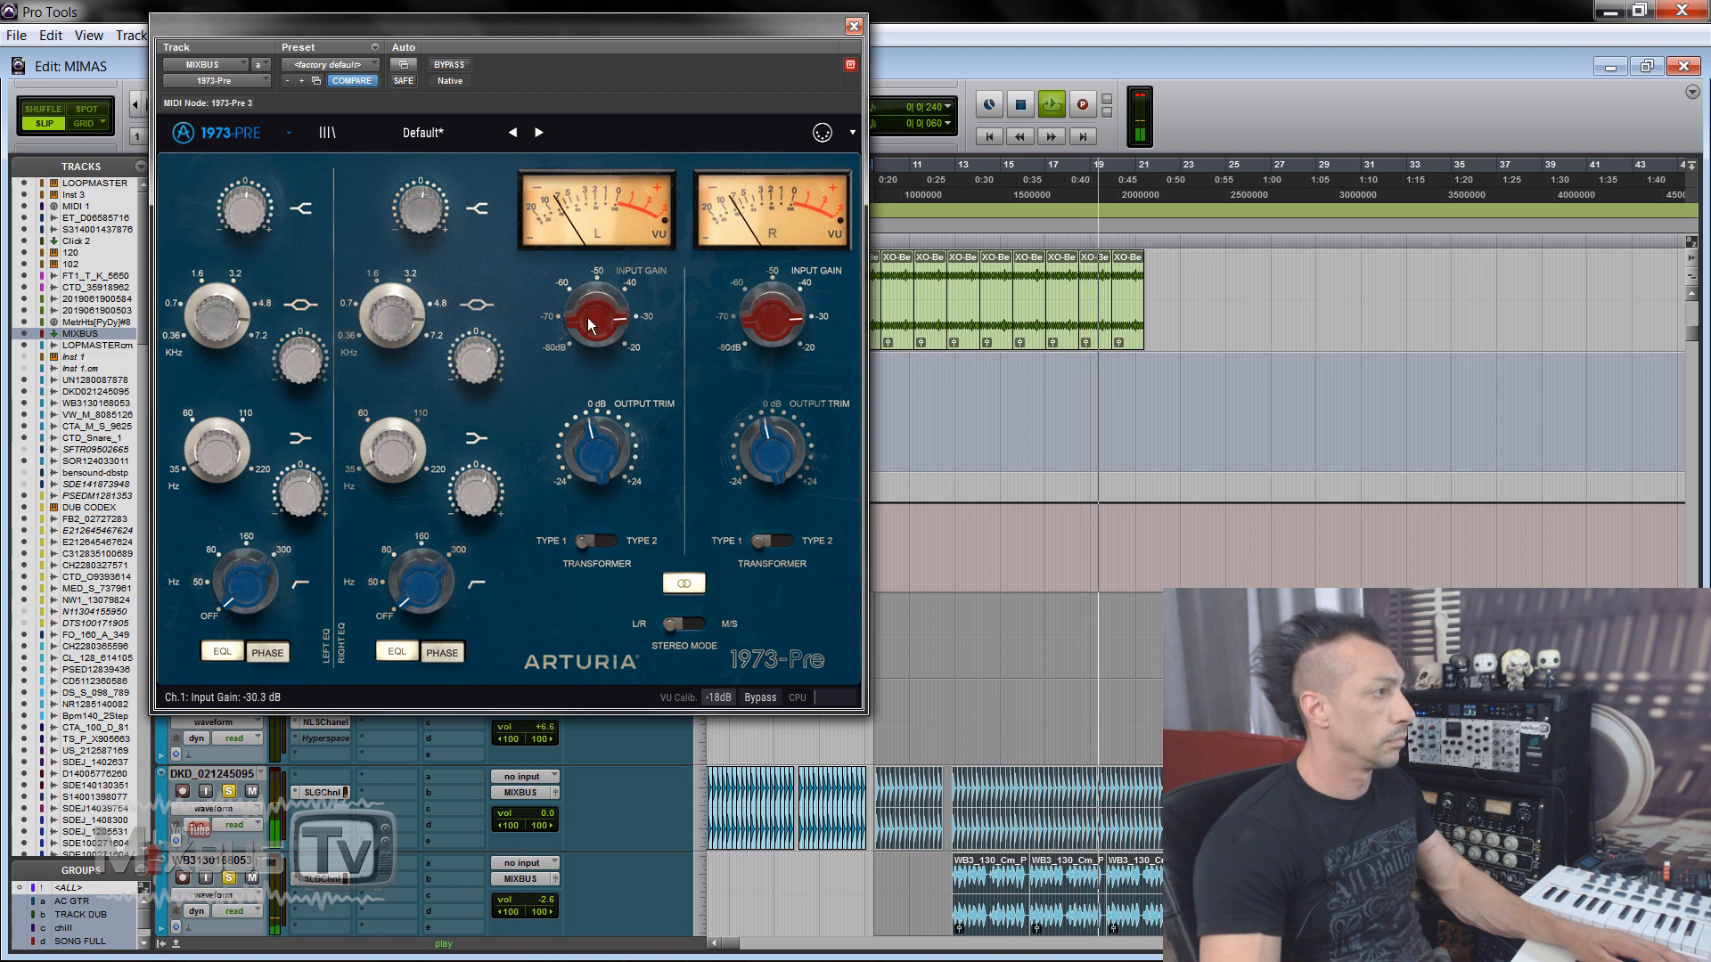
Step: Try the 1973-Pre's Type 2 transformer at about -57 dB input gain, then return to Type 1 at about -36 dB
left_click_drag(592, 323, 588, 428)
left_click(601, 543)
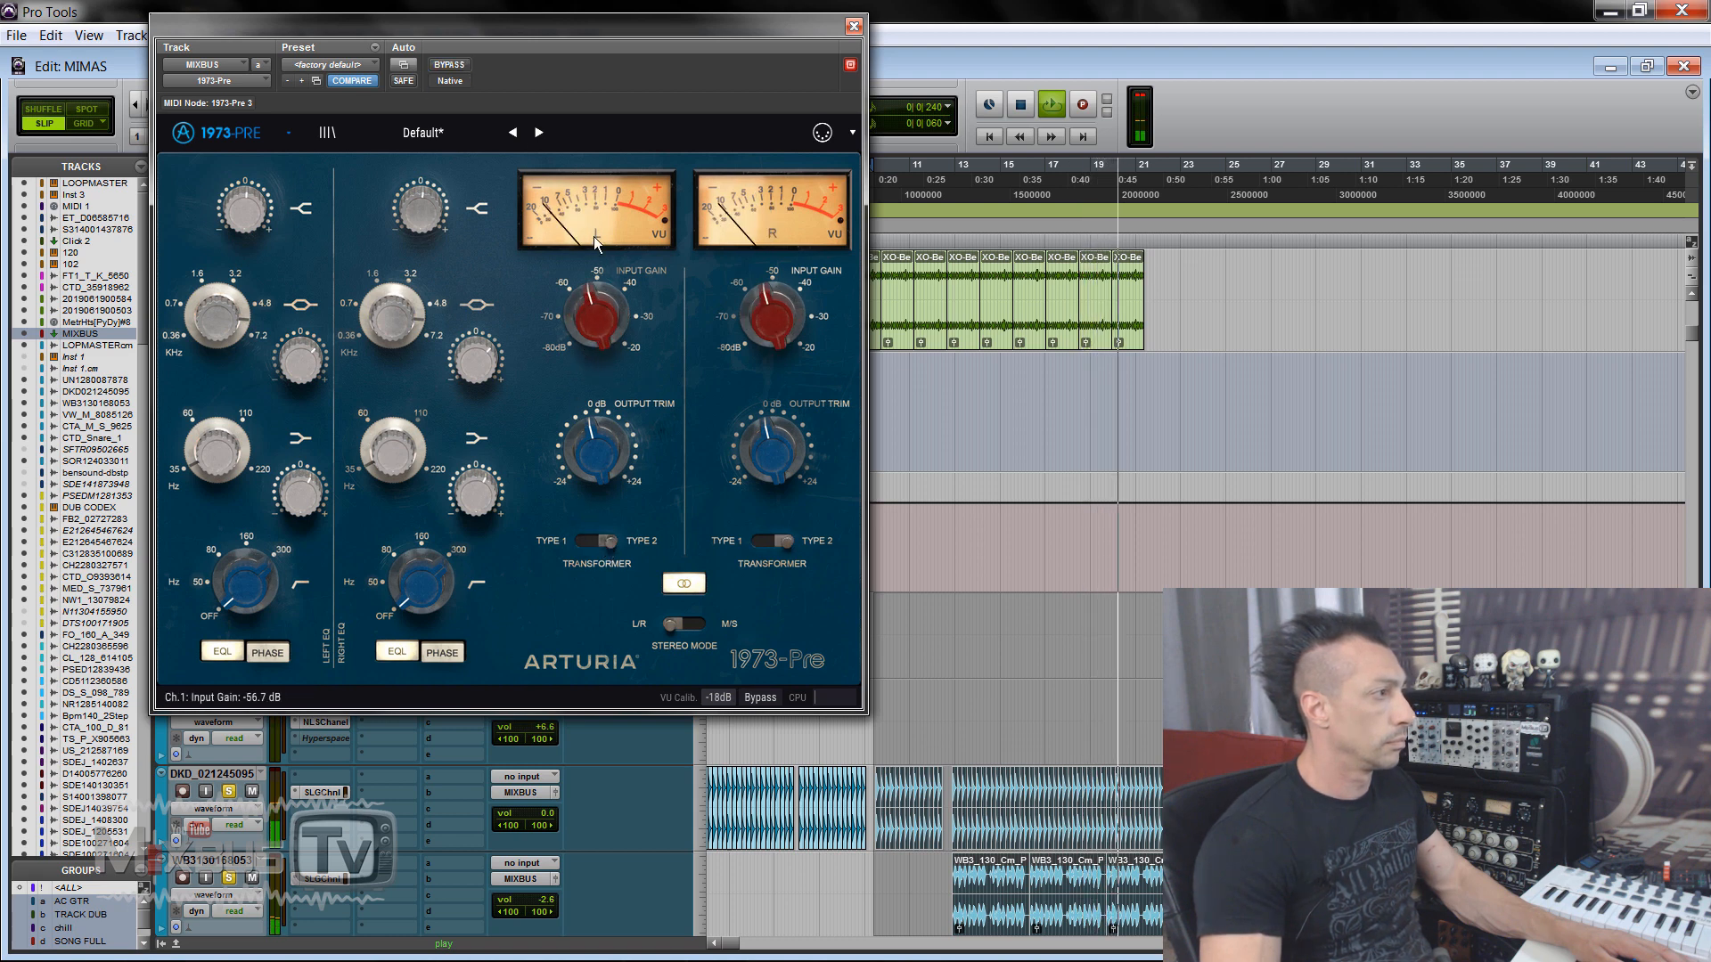
left_click_drag(594, 298, 604, 187)
left_click(588, 535)
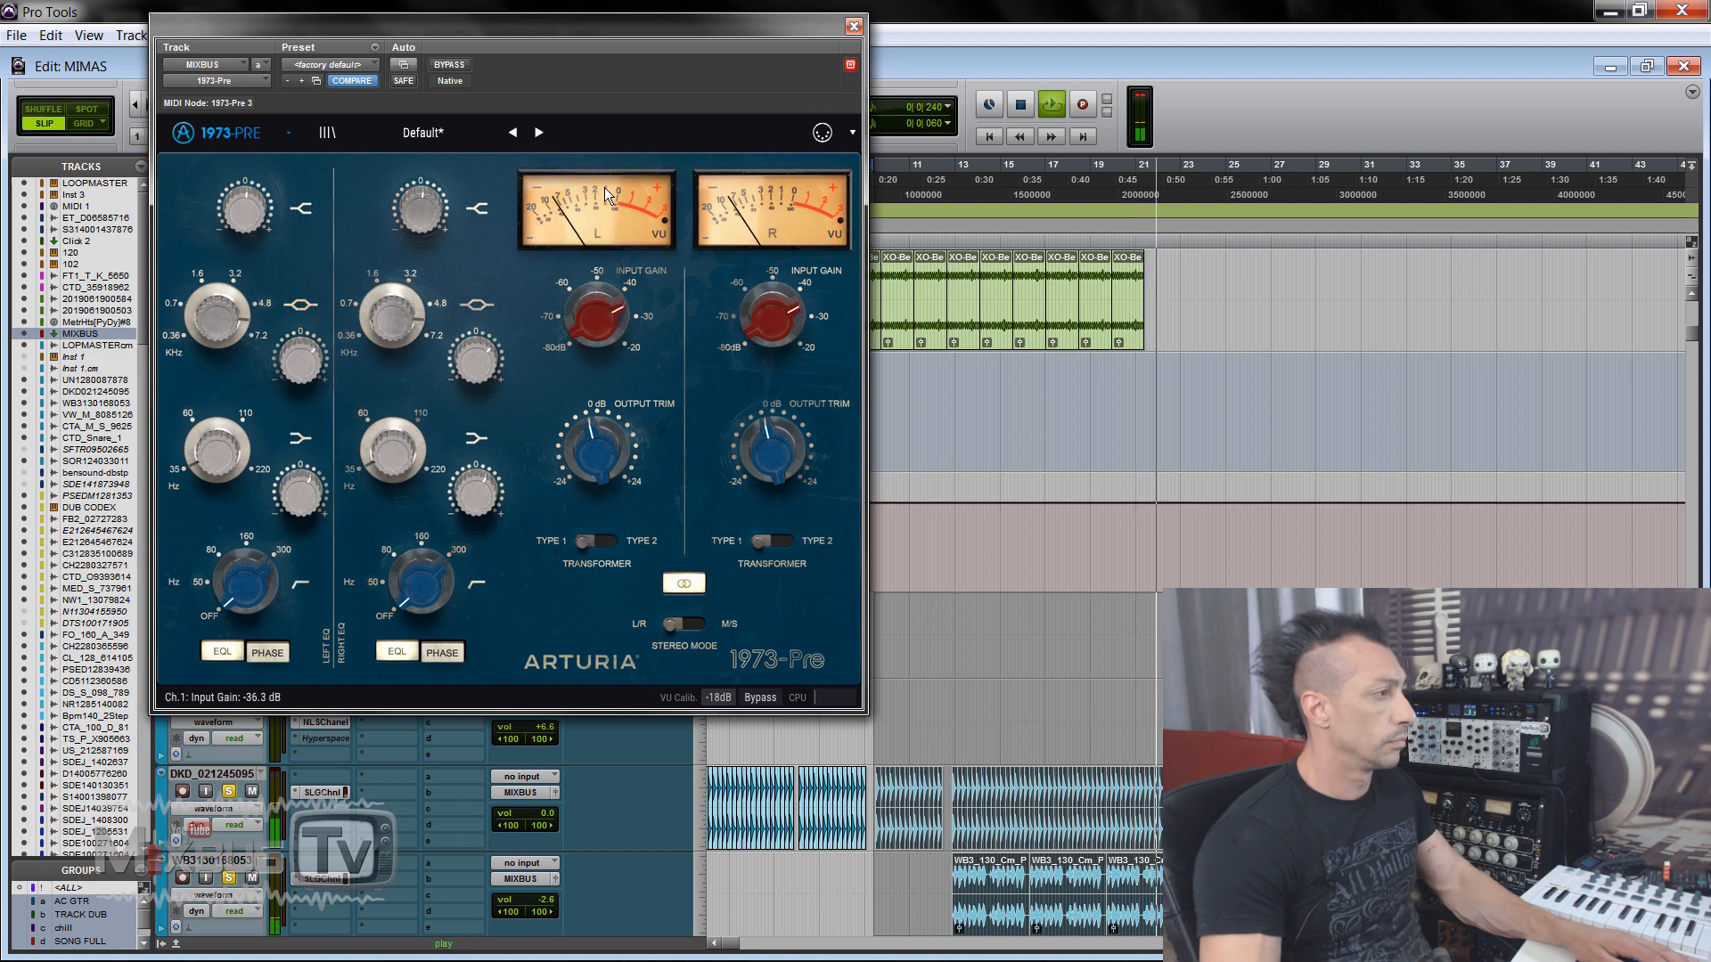
left_click_drag(394, 477, 393, 401)
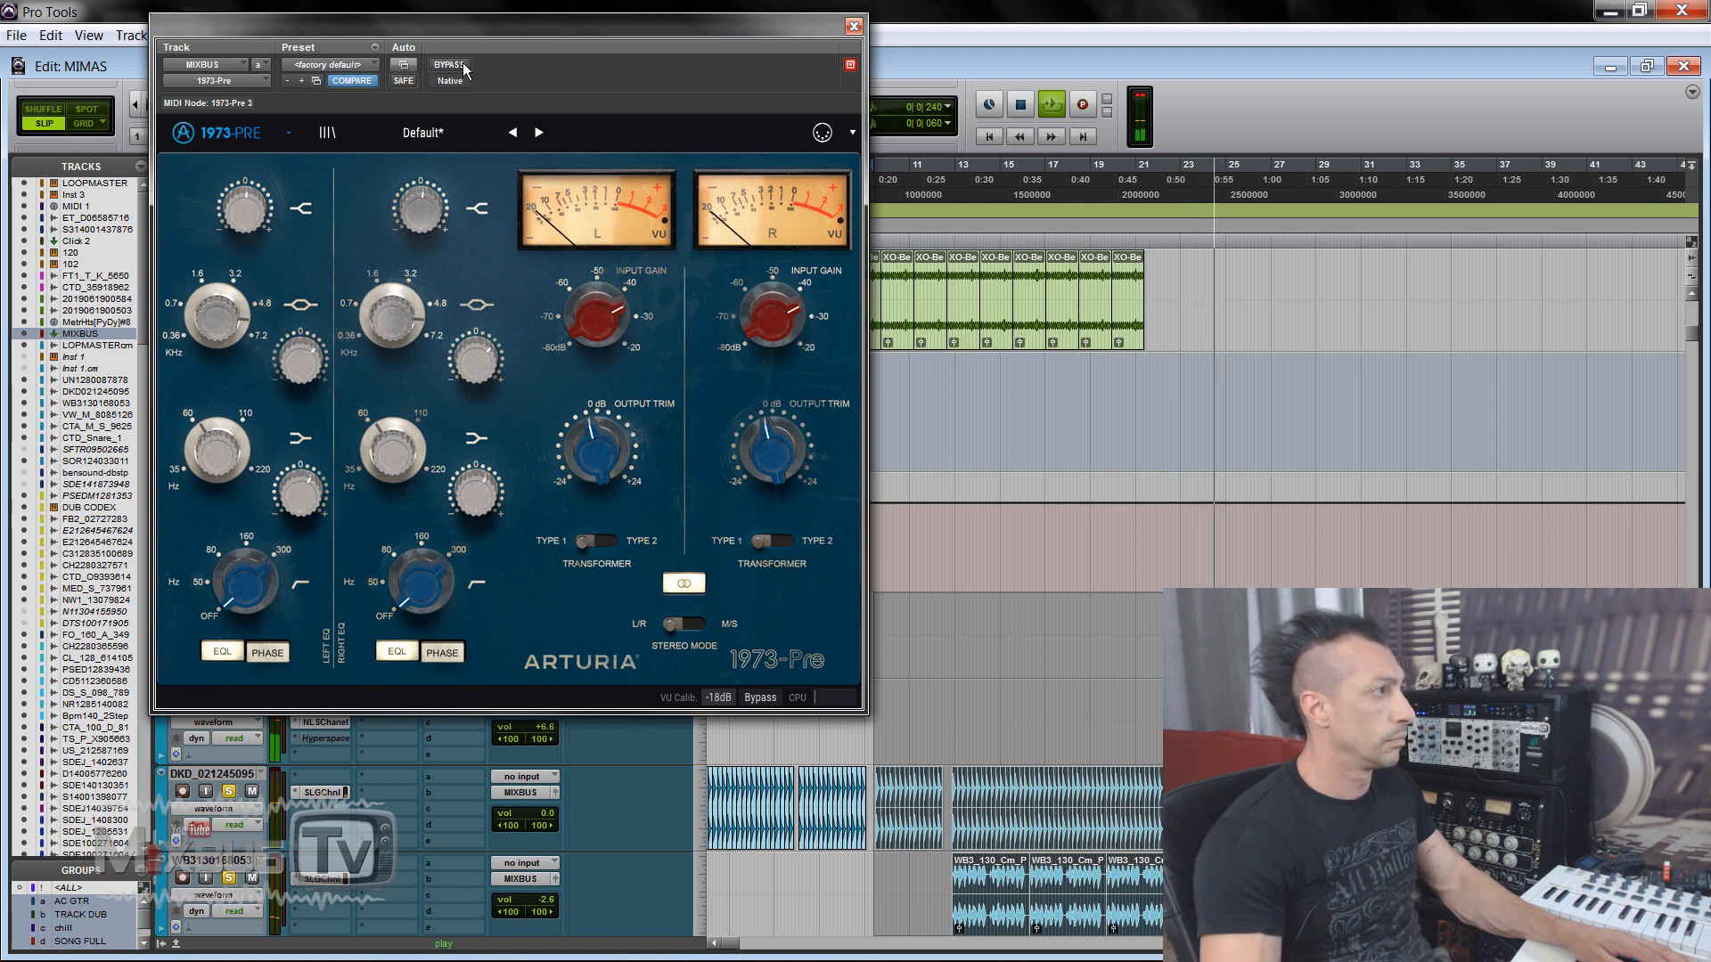
Step: Open the MIXBUS track's V76-Pre beside the 1973-Pre and resize its window to 80%
left_click_drag(463, 31, 911, 3)
left_click(330, 500)
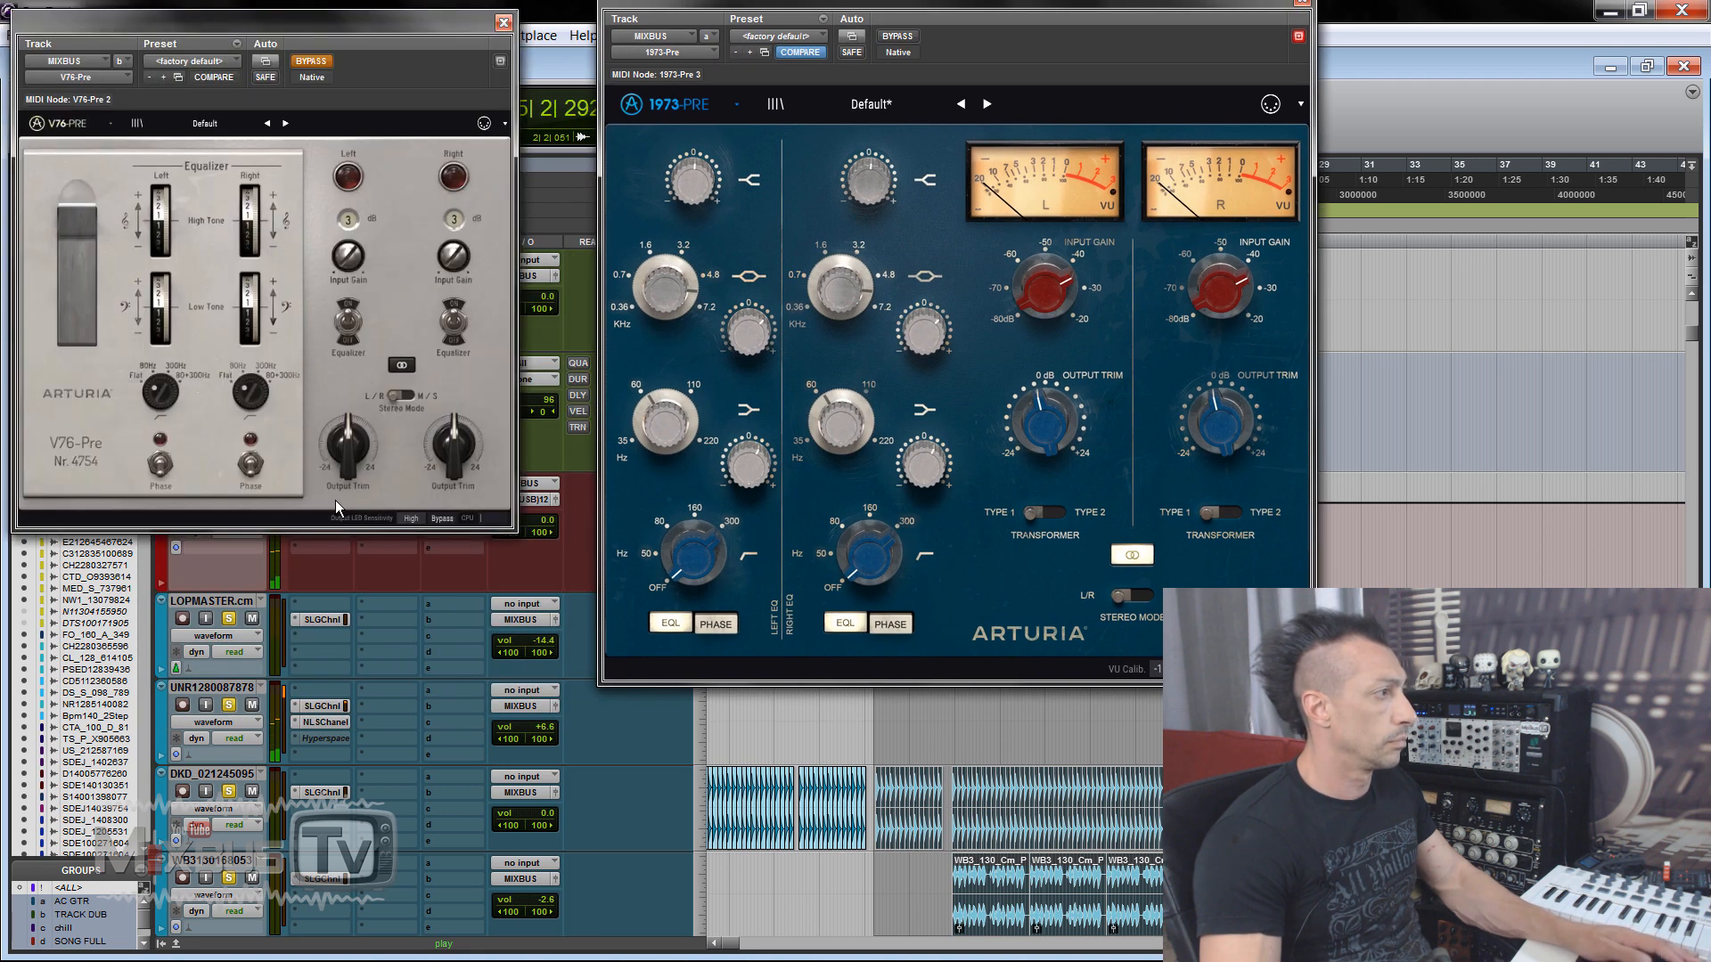
left_click(89, 130)
mouse_move(116, 241)
left_click(178, 305)
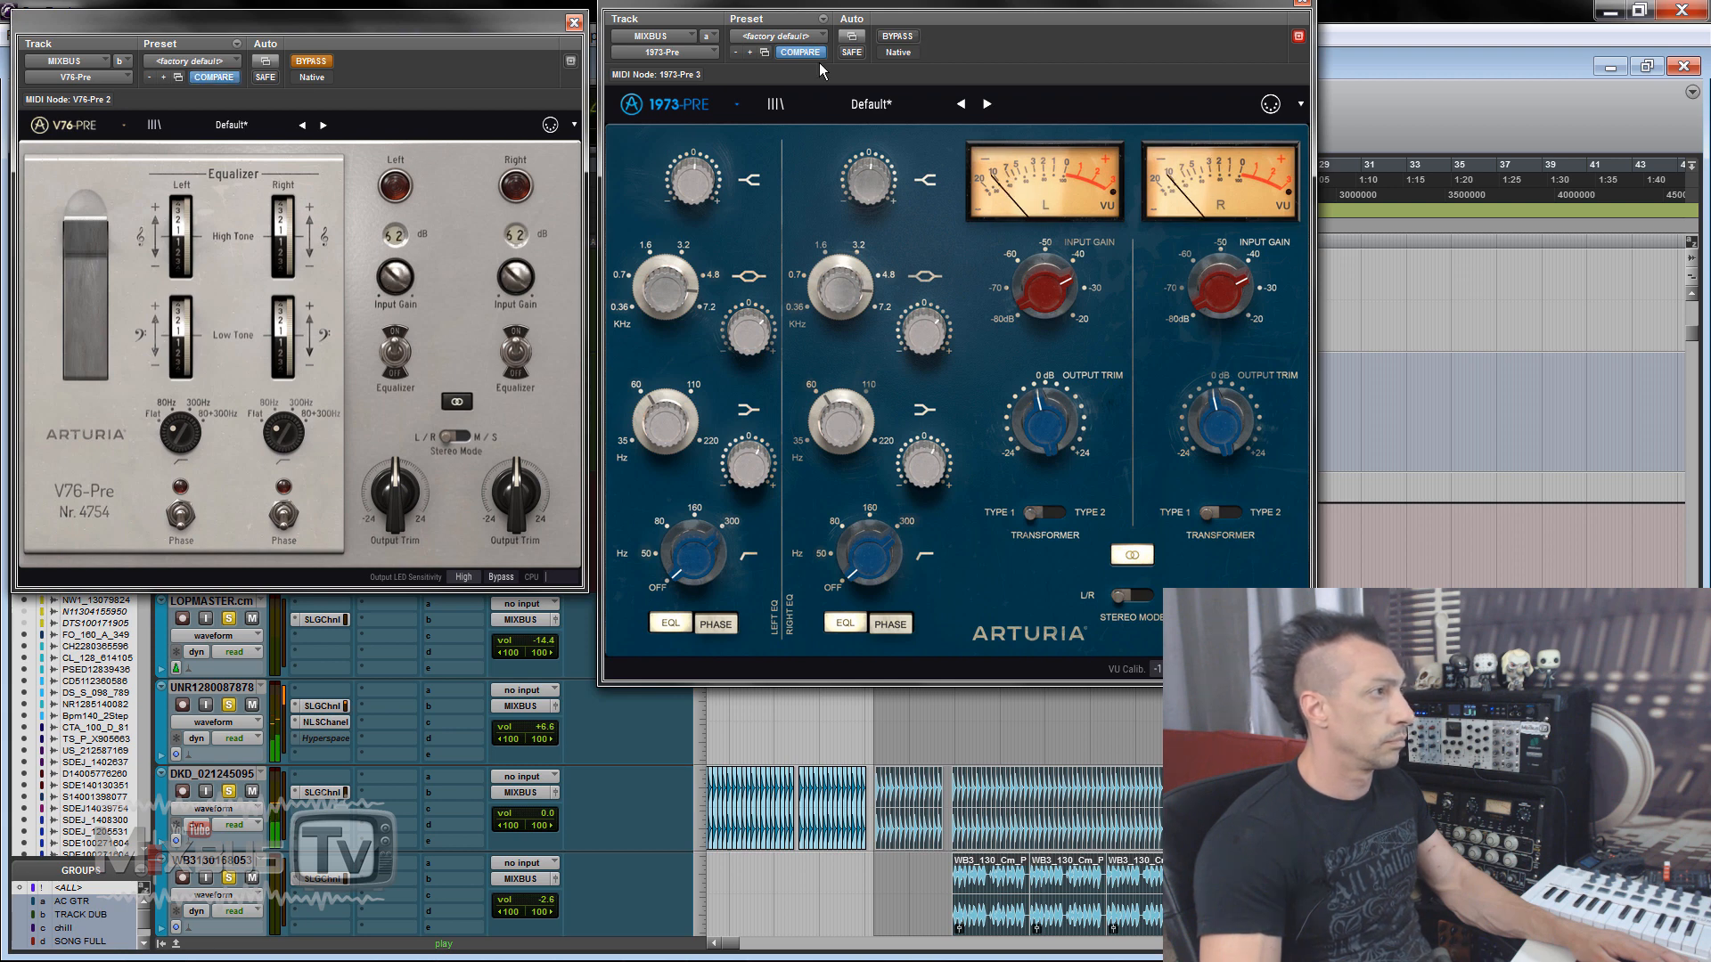
Step: Activate the V76-Pre in place of the 1973-Pre, boost its high and low tone, then bypass it
left_click(312, 61)
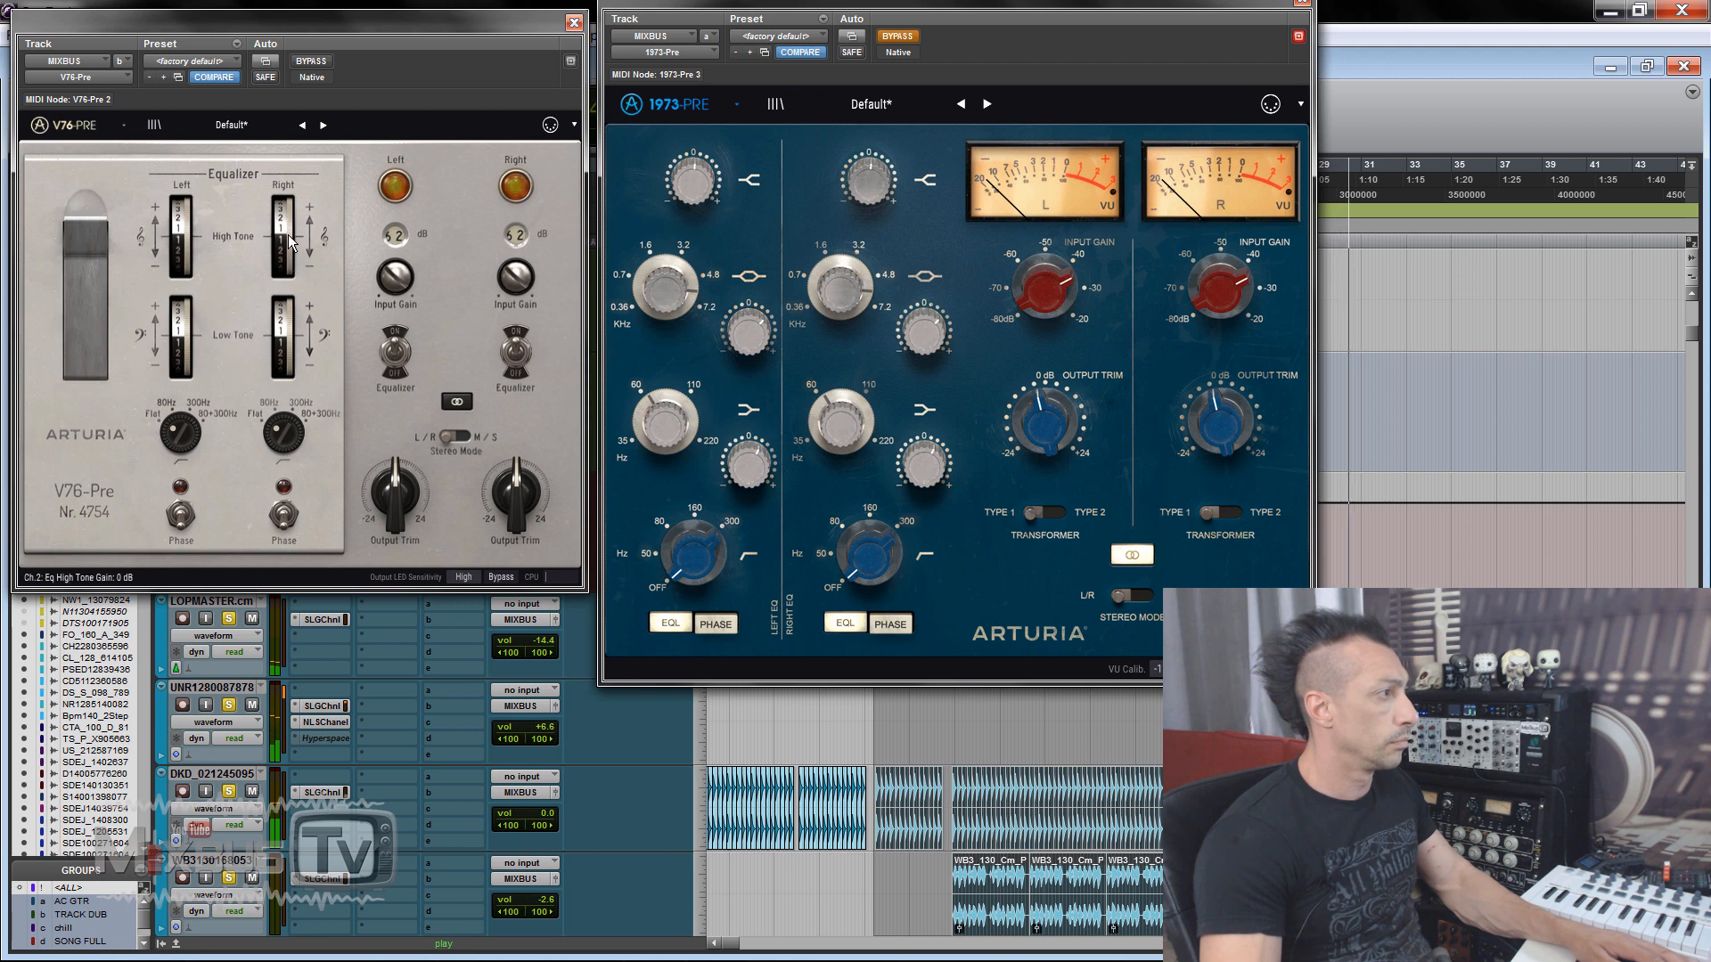
left_click_drag(284, 243, 285, 192)
left_click_drag(283, 346, 284, 221)
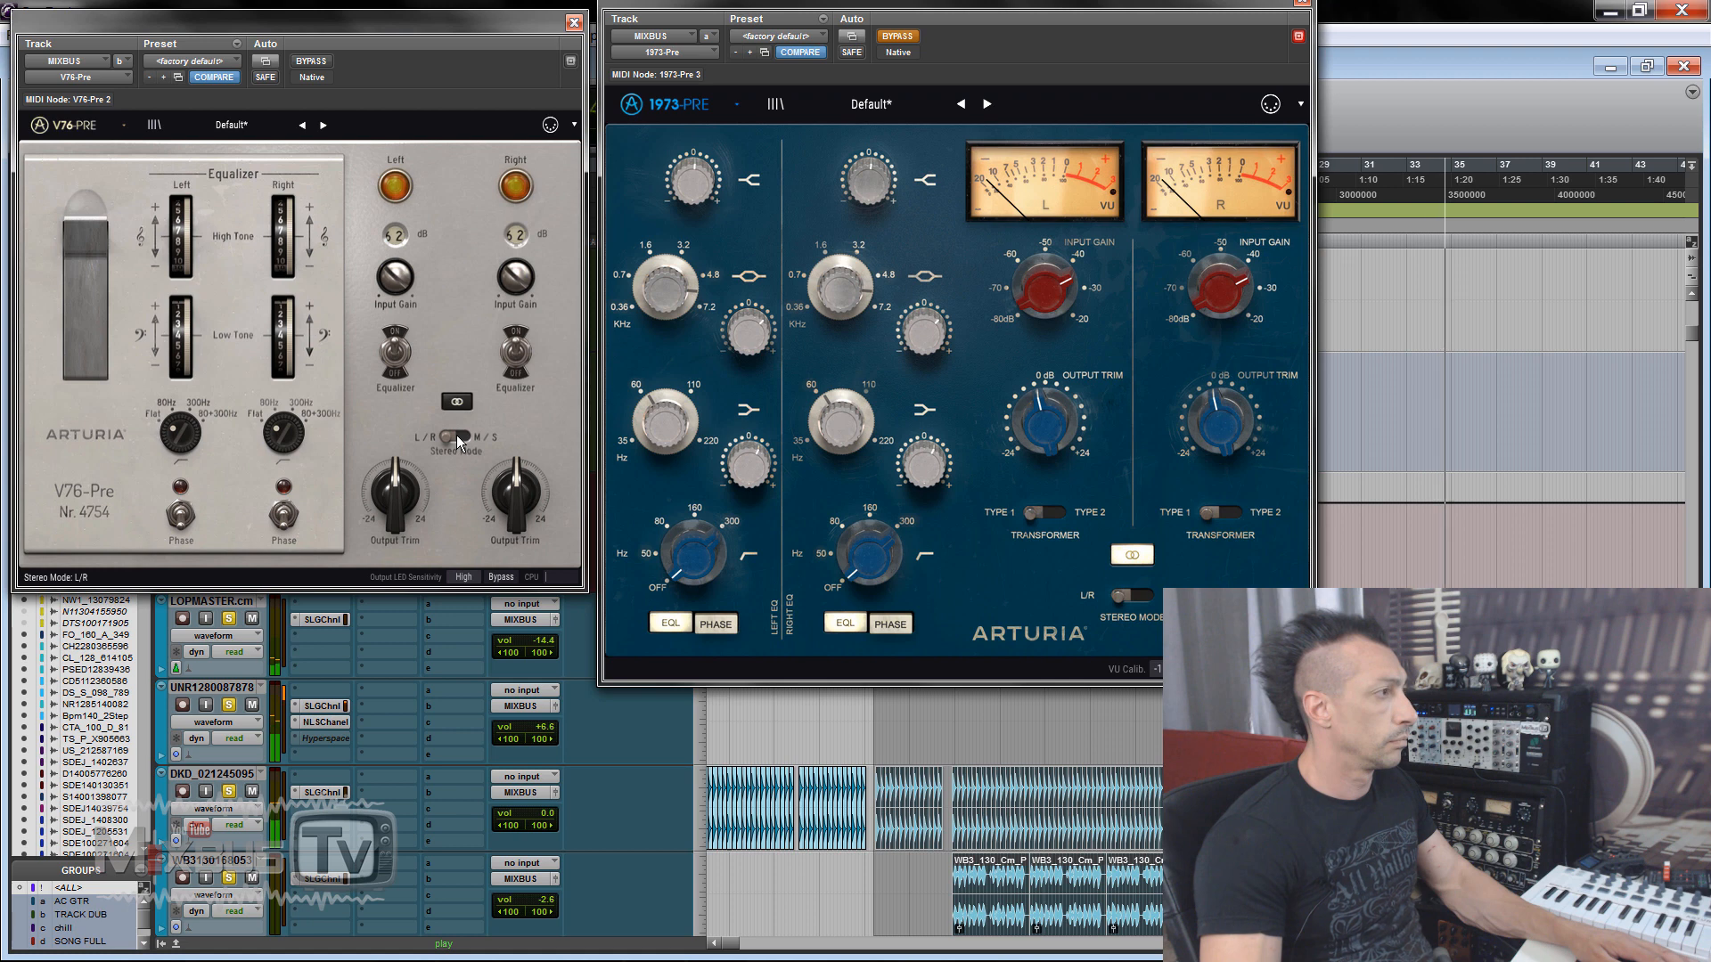
left_click(311, 61)
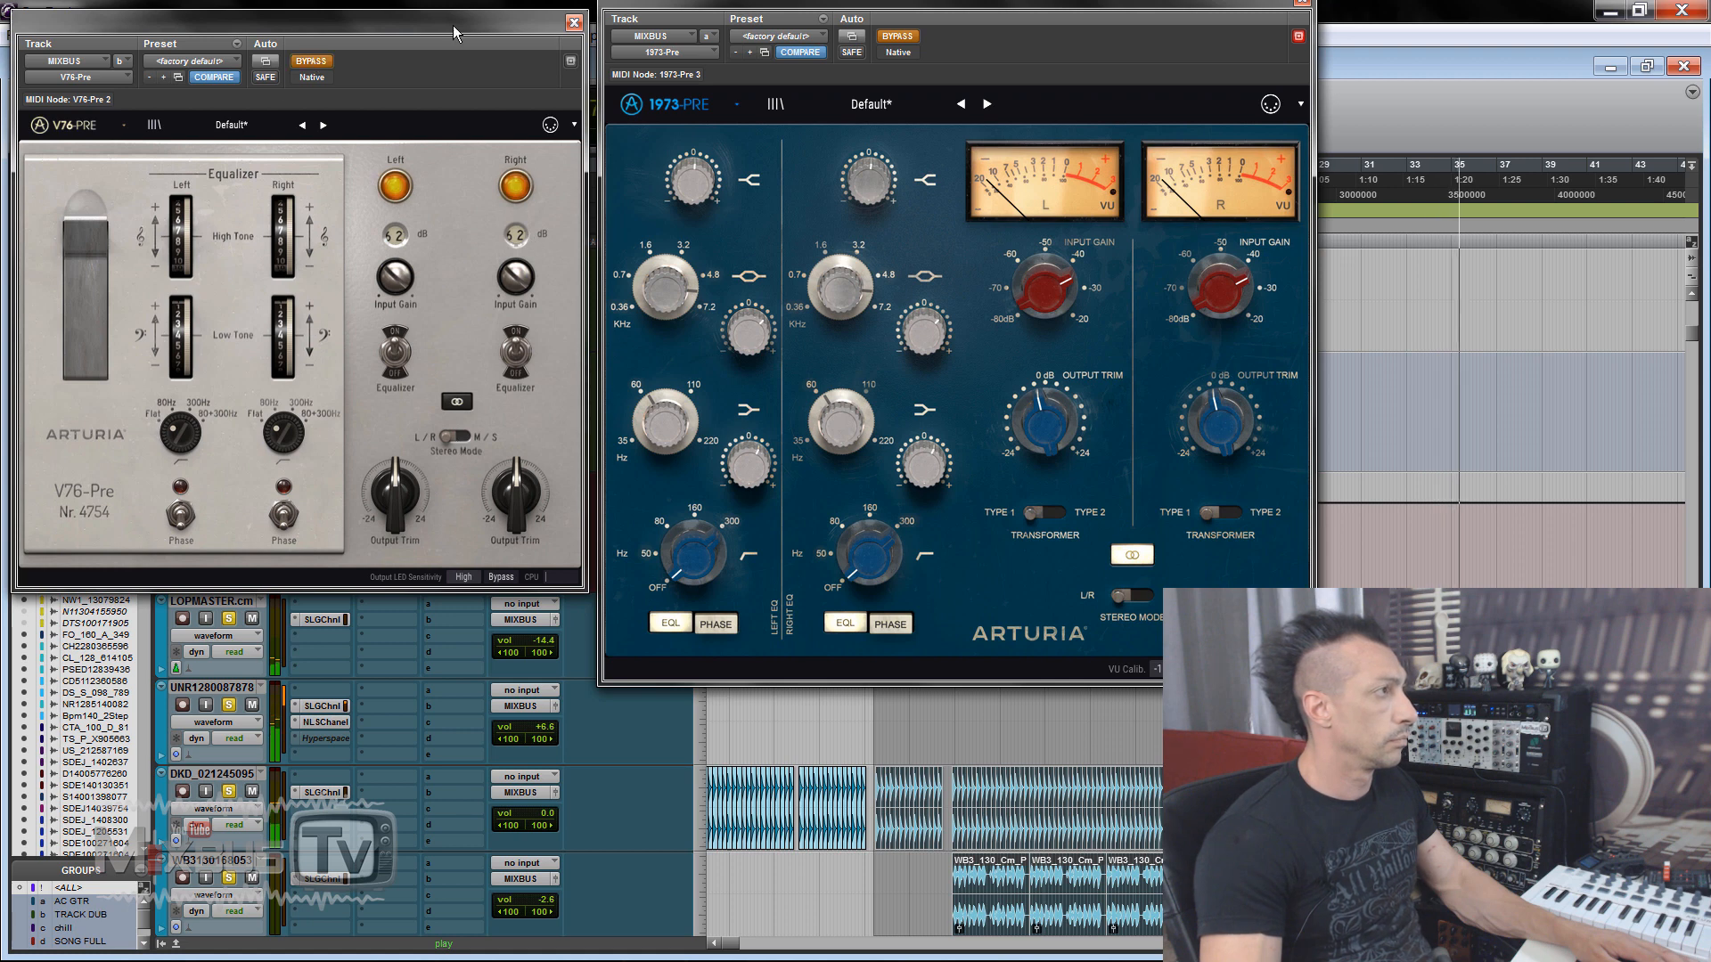
Step: Replace the V76-Pre window with the MIXBUS track's TridA-Pre and resize it to 100%
left_click(575, 23)
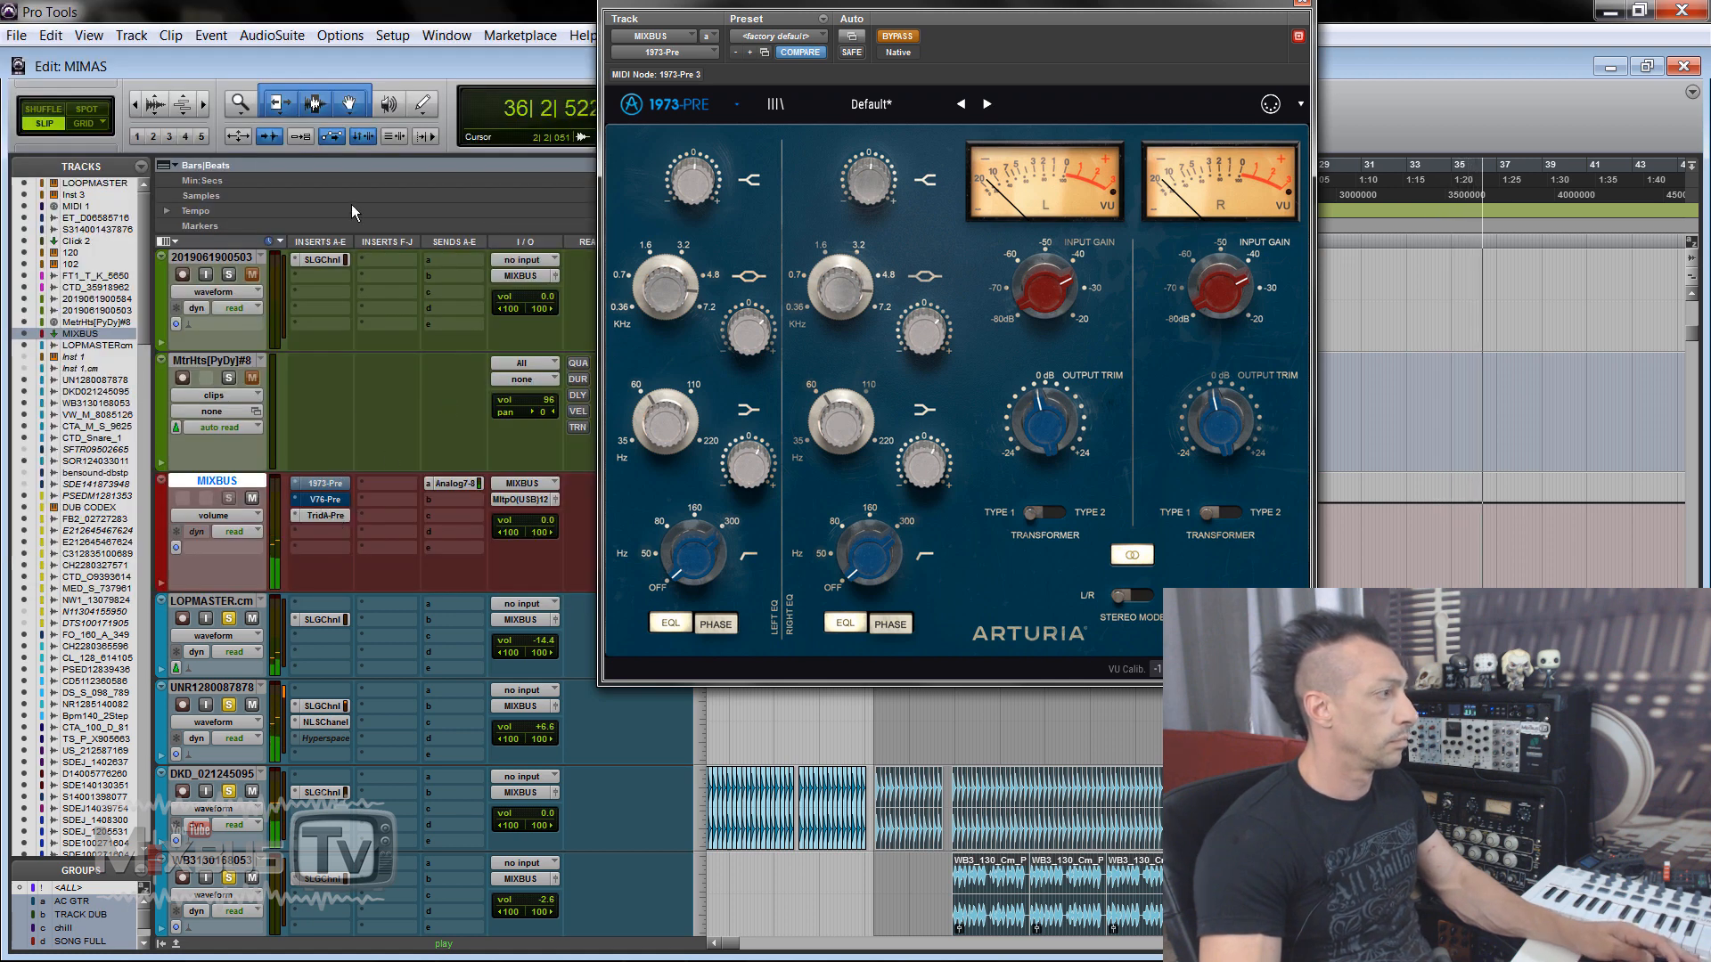
left_click(326, 516)
left_click_drag(330, 56, 386, 40)
left_click(98, 105)
mouse_move(181, 229)
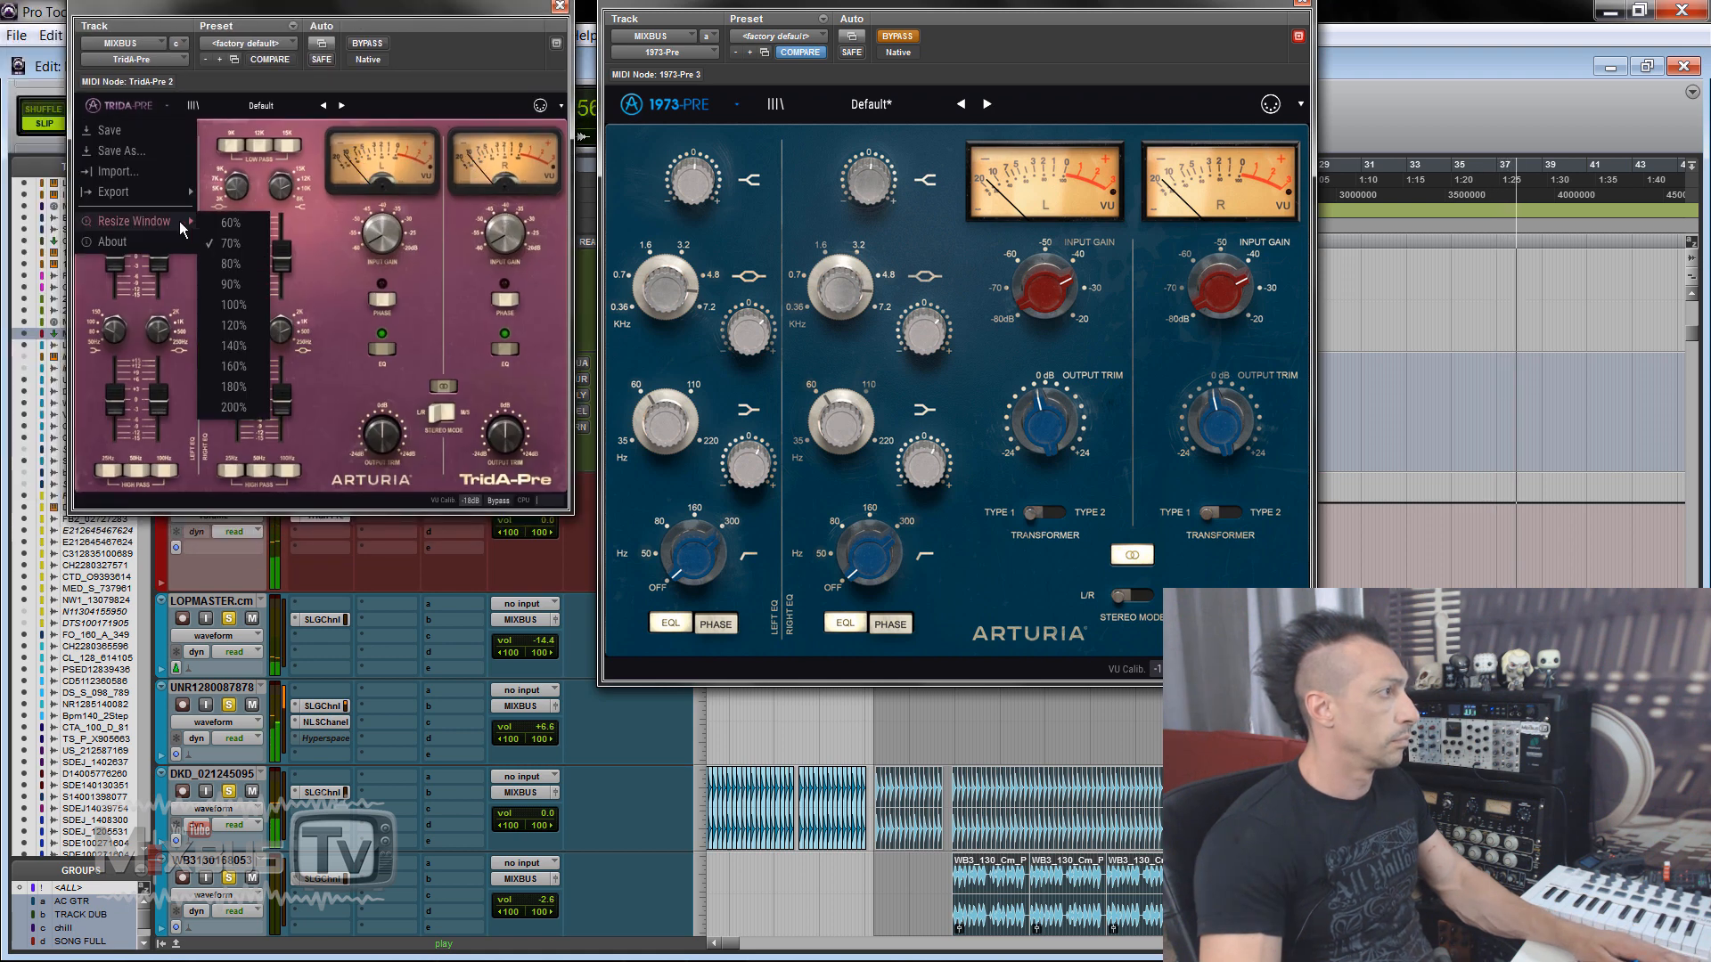
left_click(234, 304)
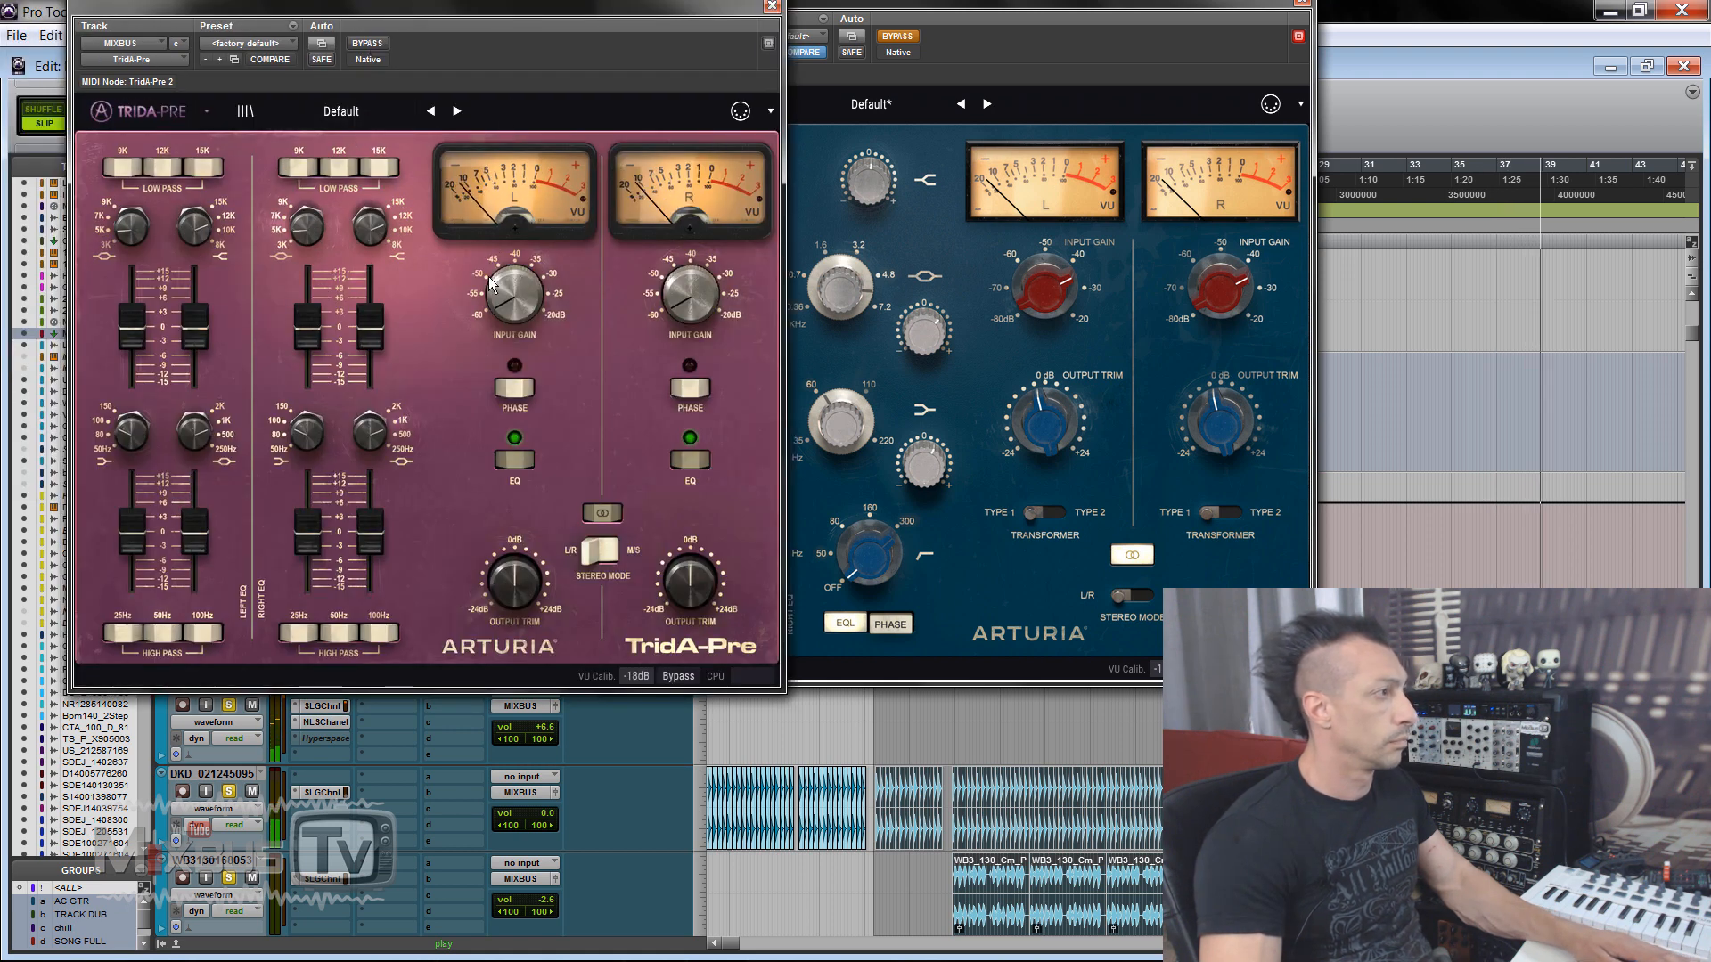
Step: Raise the TridA-Pre's input gain, slightly boost its high shelf and low EQ faders, and compare it with bypass
left_click_drag(510, 230, 517, 124)
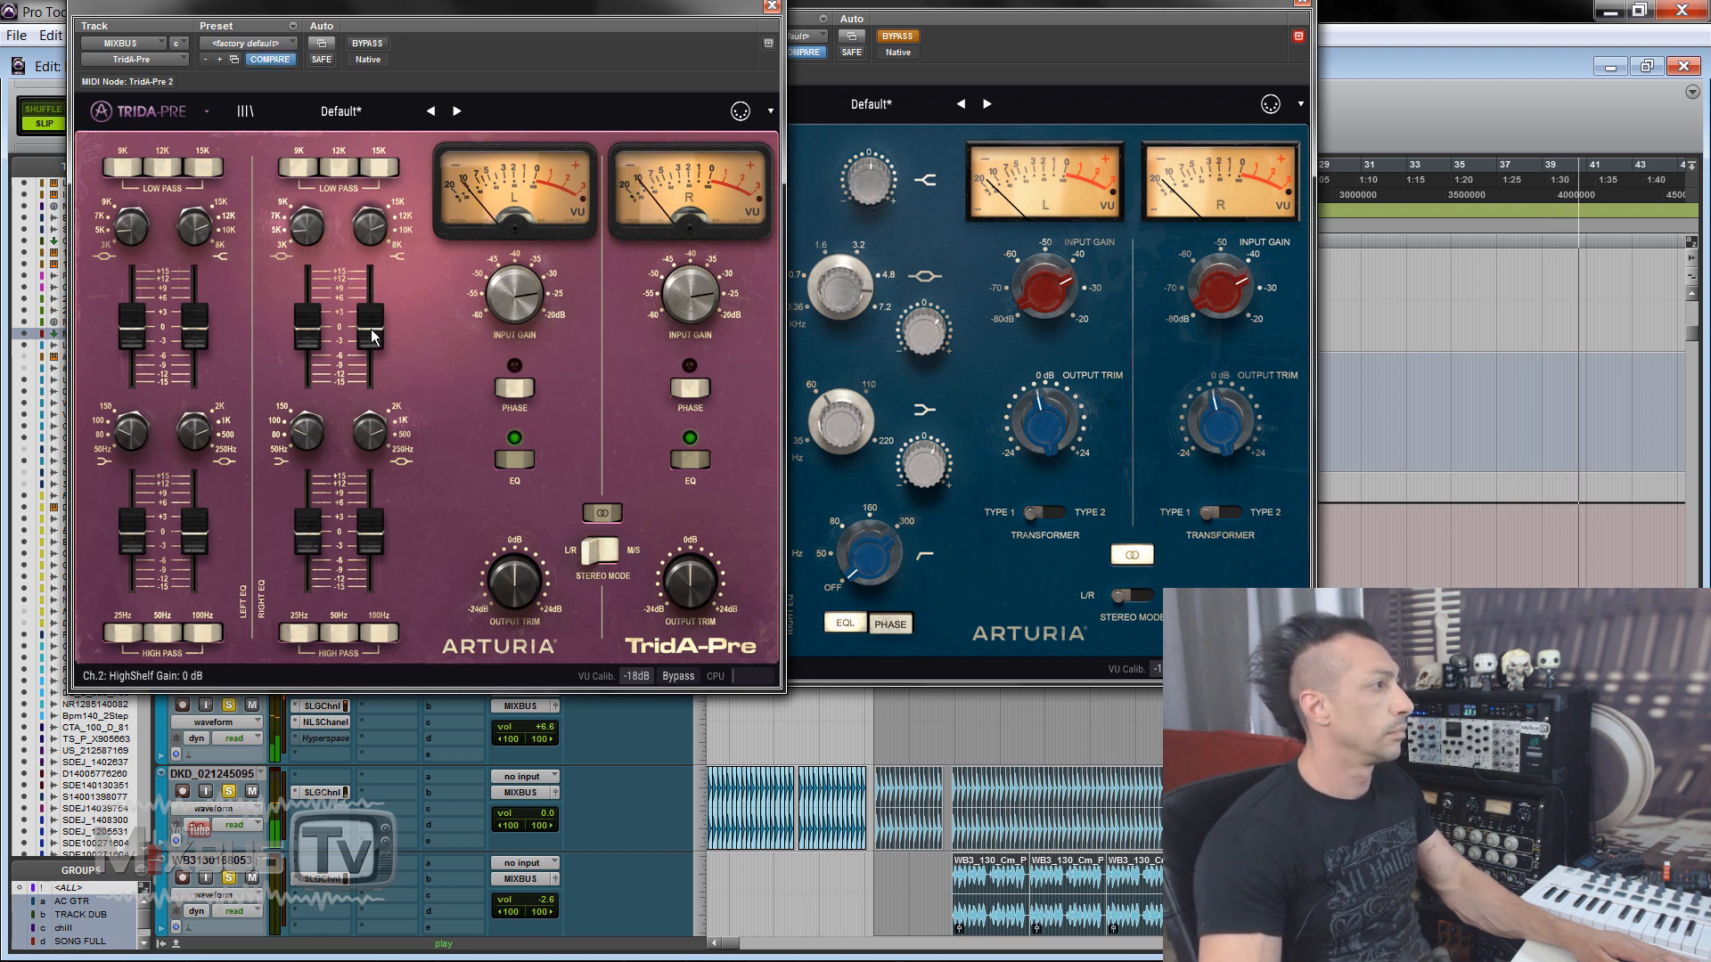
left_click_drag(371, 330, 367, 325)
left_click_drag(131, 527, 133, 519)
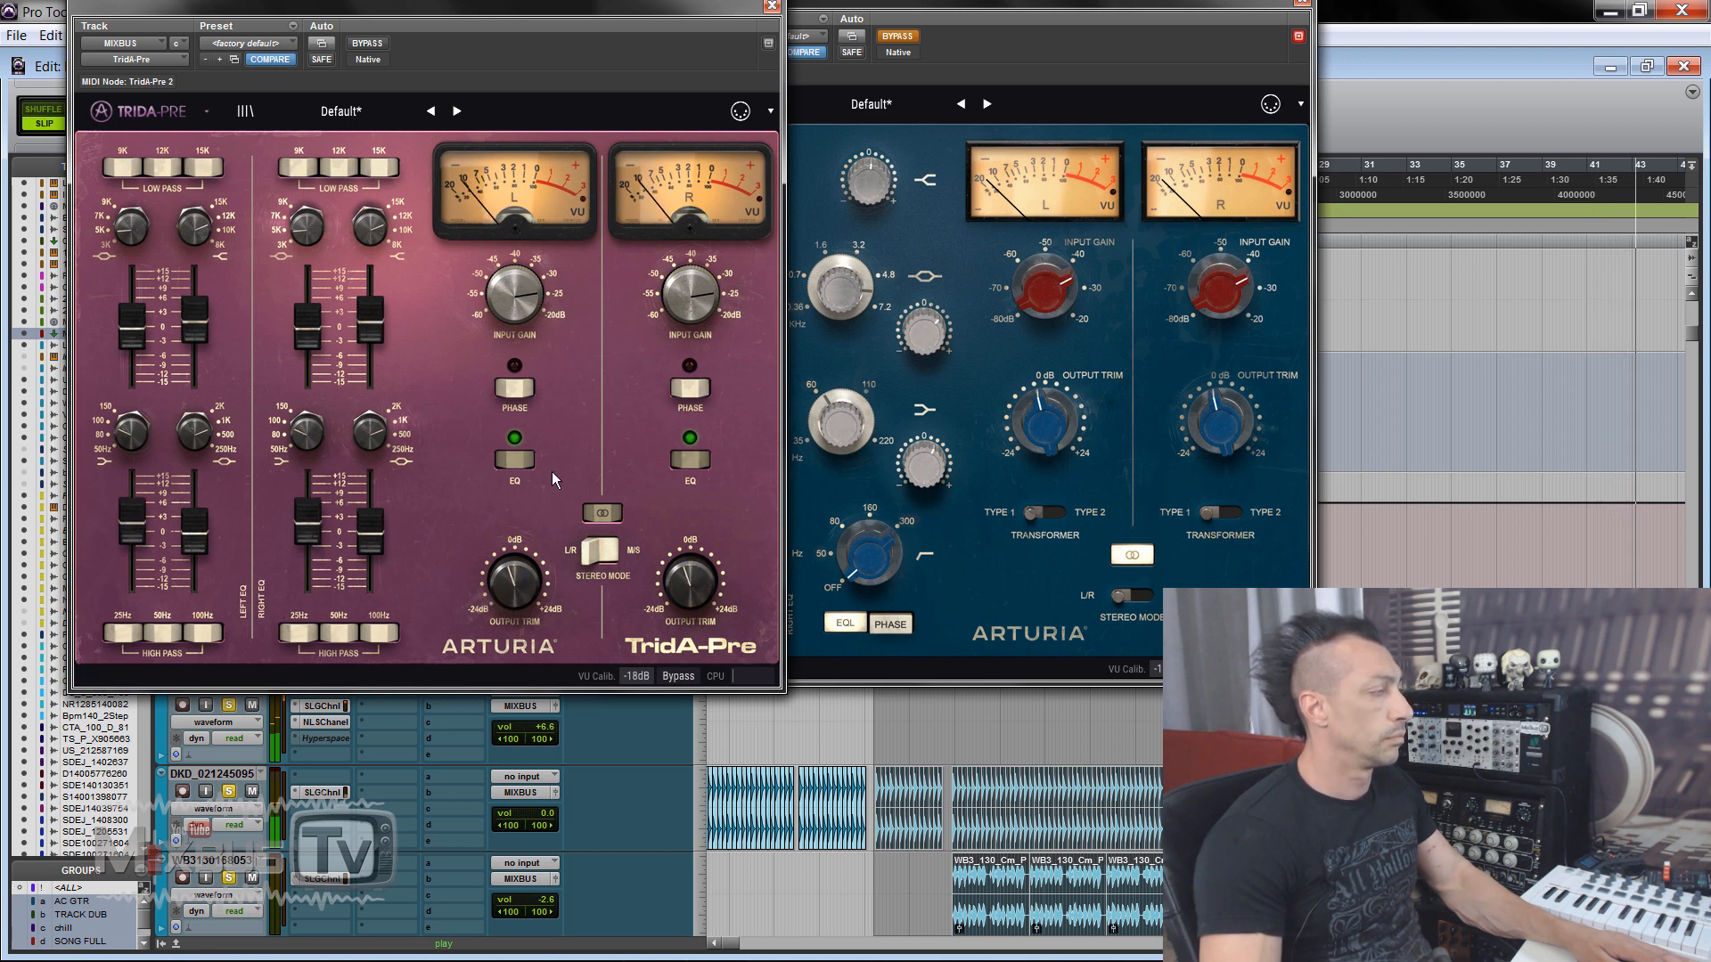
left_click(378, 45)
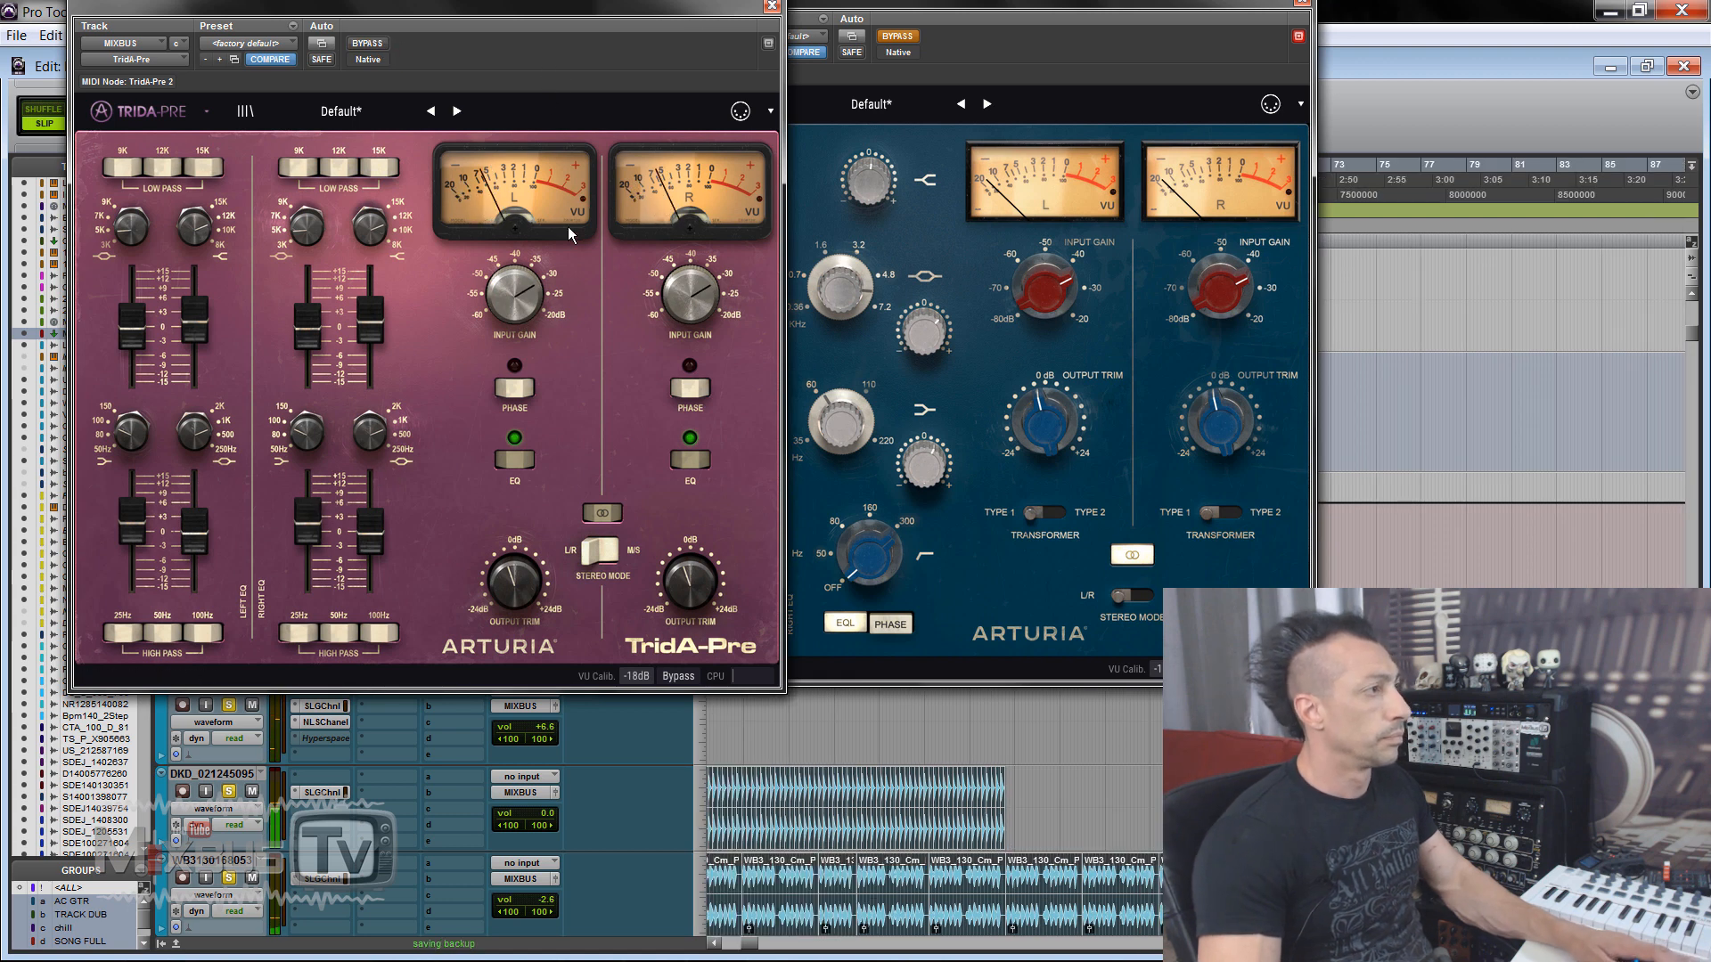
mouse_move(683, 17)
left_mouse_down()
mouse_move(651, 10)
mouse_move(657, 30)
left_mouse_up()
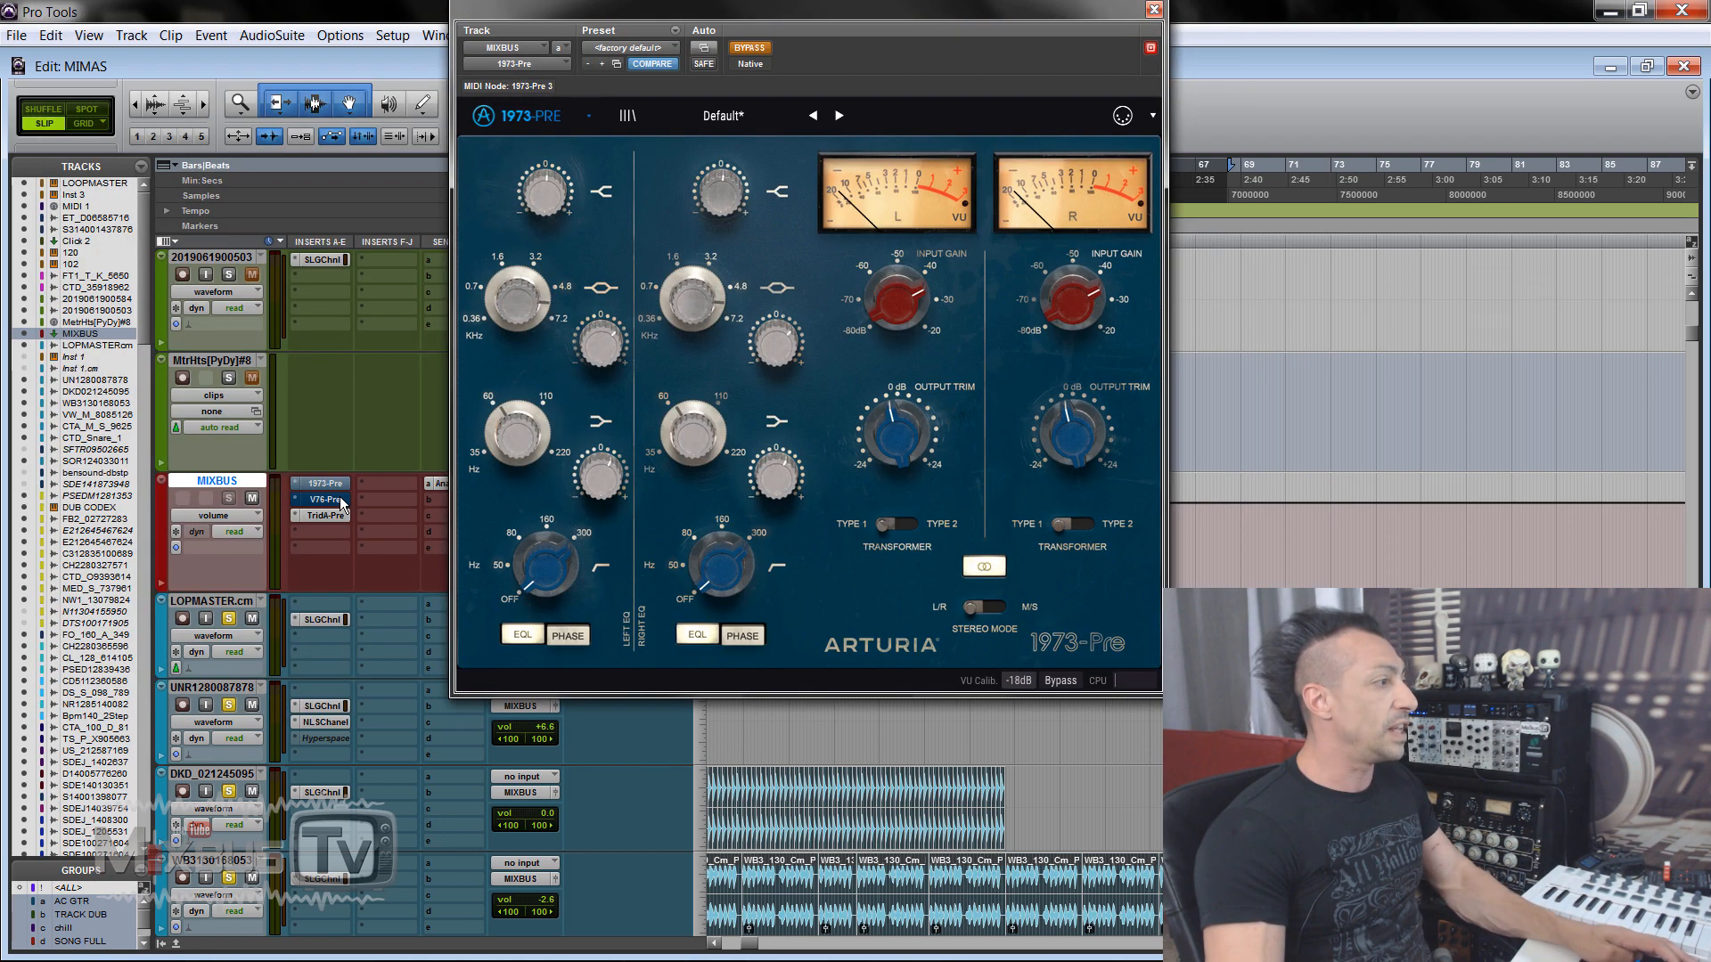
Step: Bring up the MIXBUS track's V76-Pre, then close both it and the 1973-Pre
left_click(335, 502)
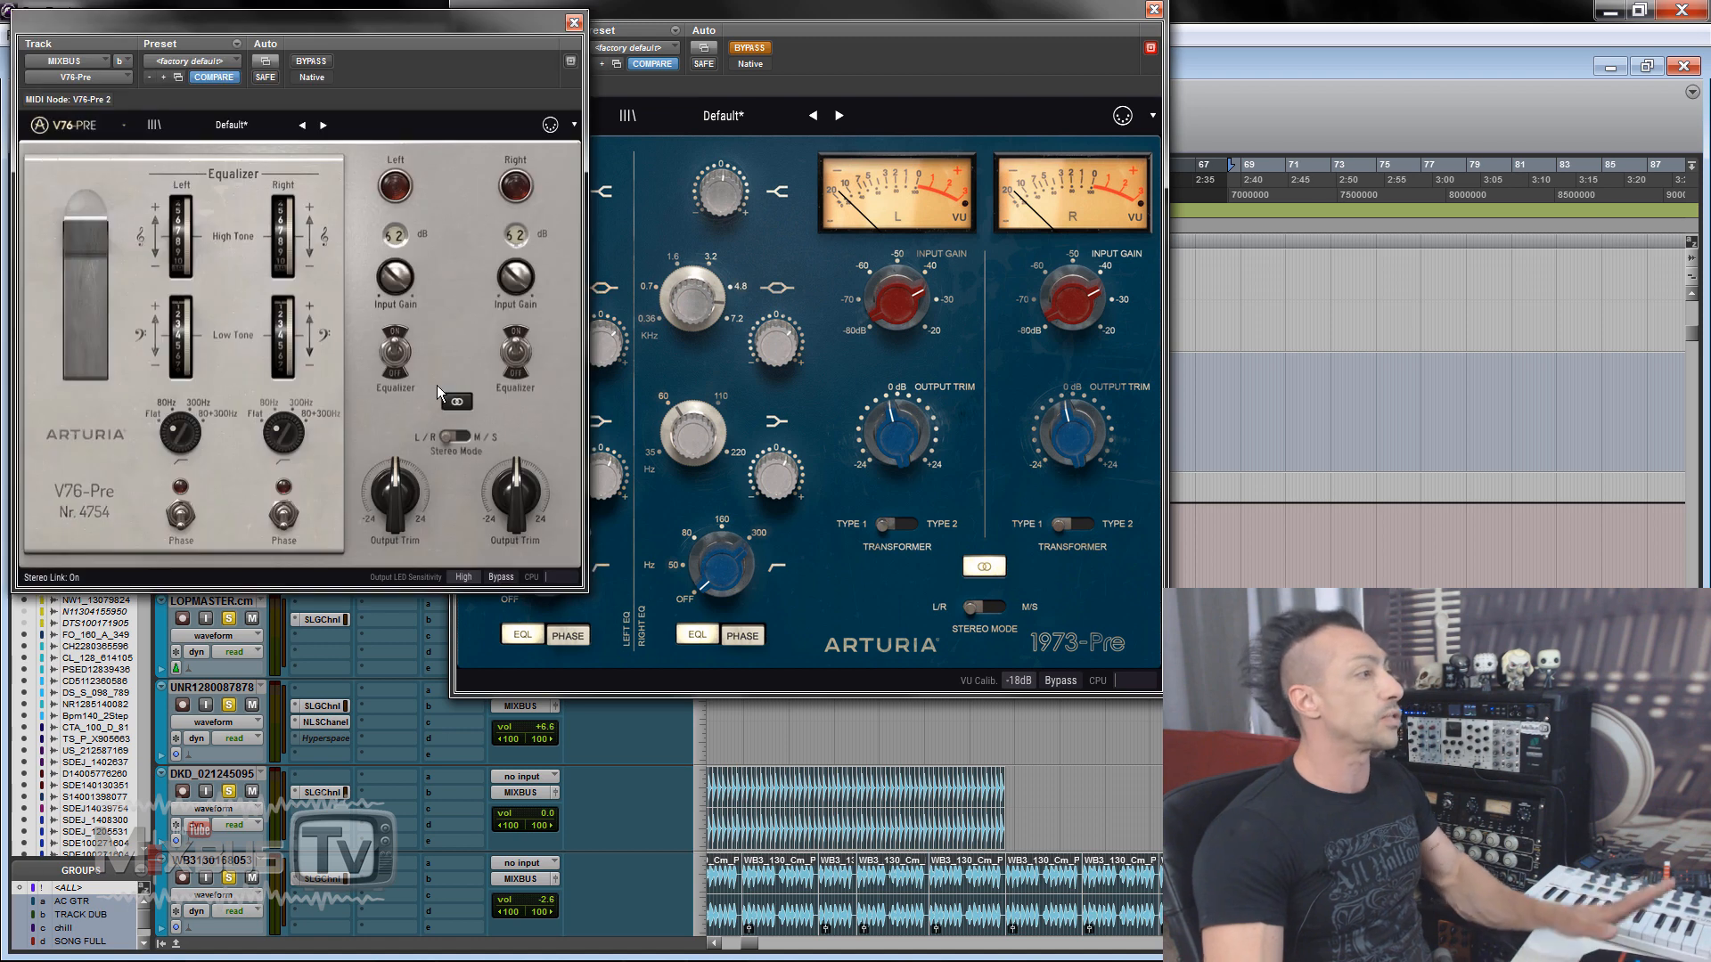
left_click(574, 21)
left_click(1154, 9)
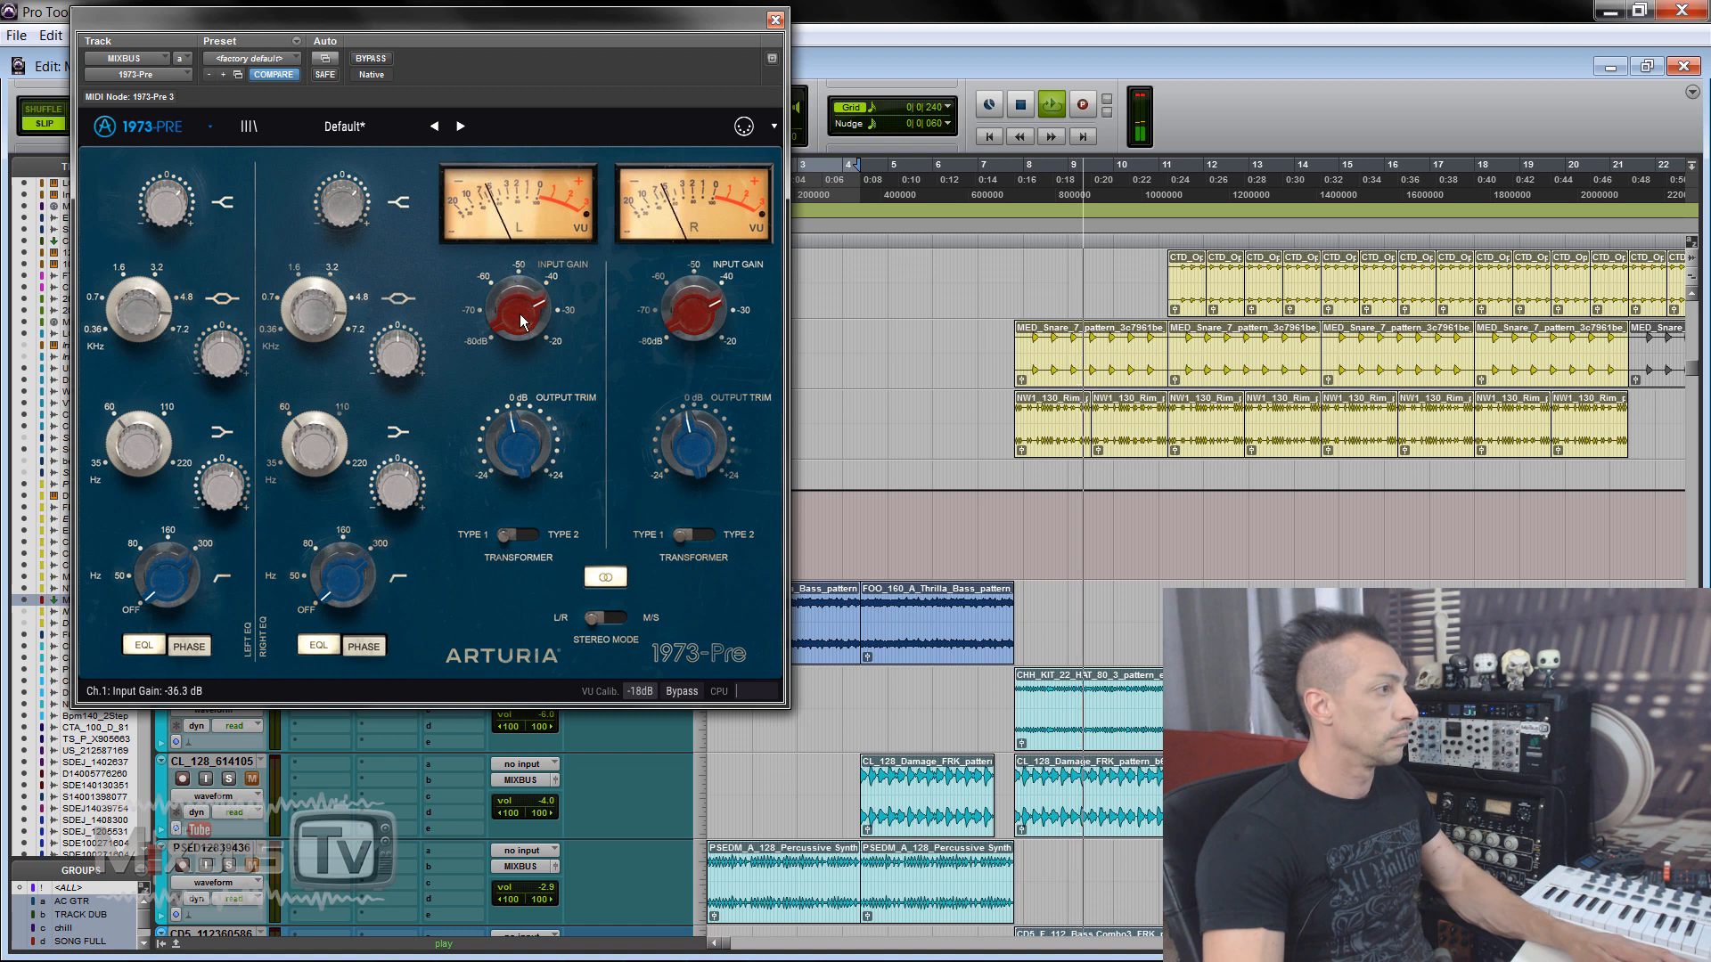
Step: Raise the 1973-Pre's input gain to about -30 dB, compare it with bypass, then stop playback and close the plug-in
left_click_drag(522, 319, 522, 286)
left_click(376, 60)
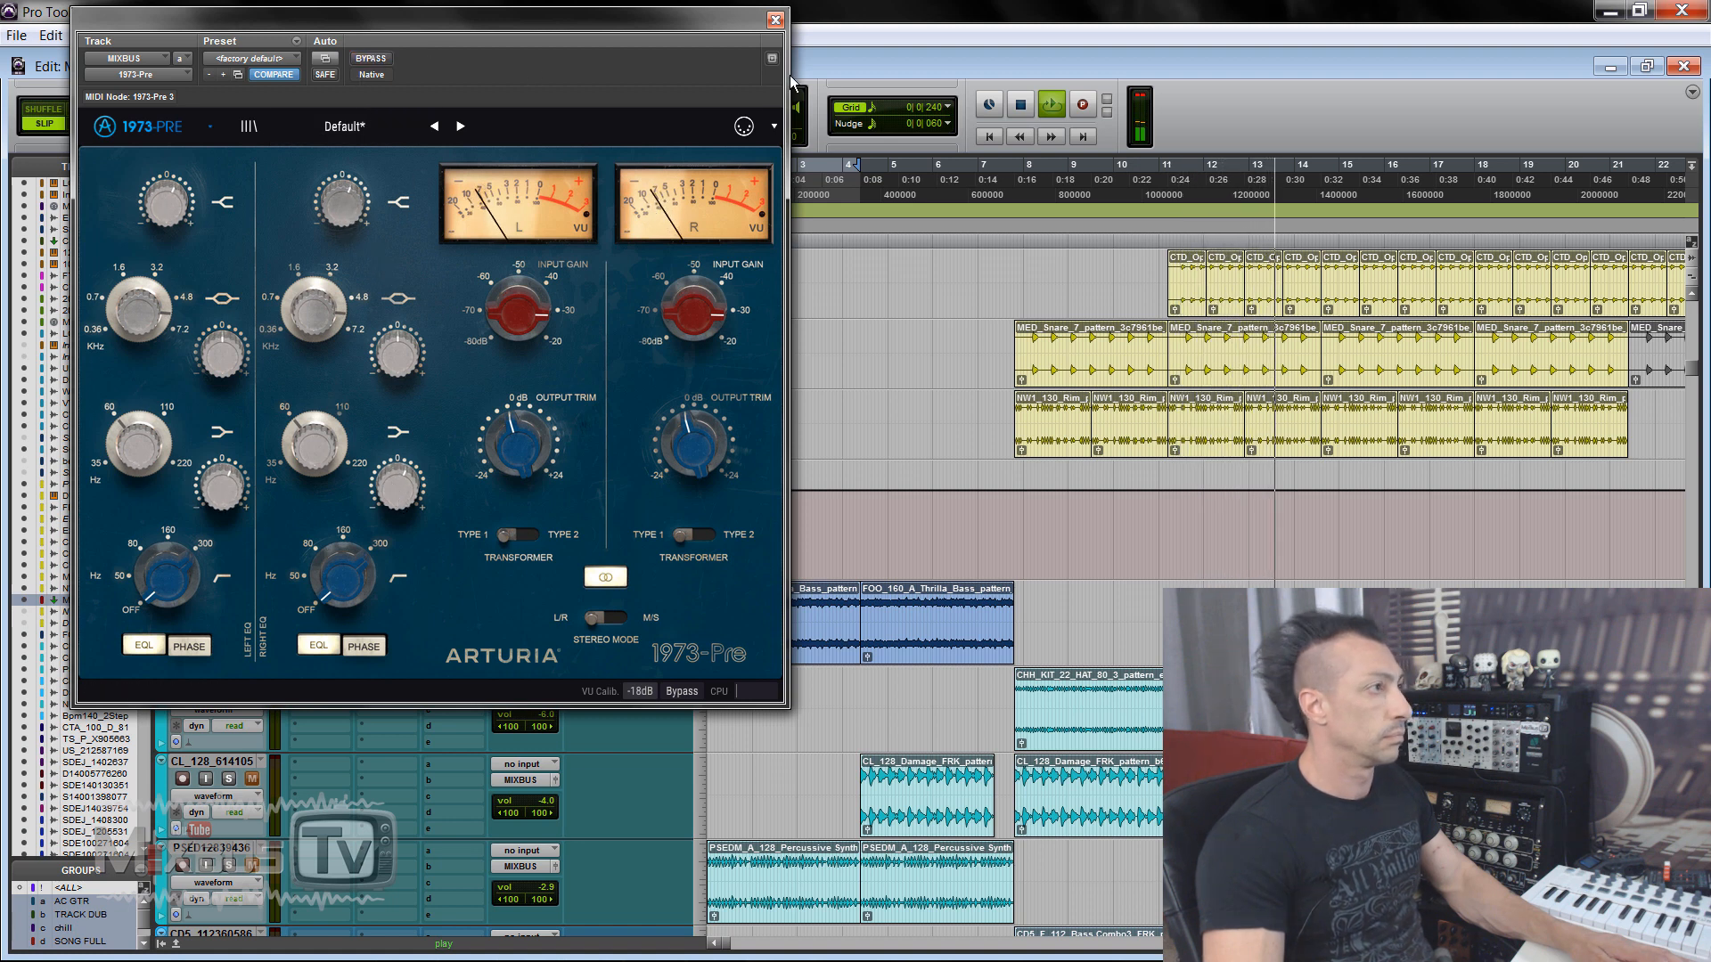
key("space")
left_click(775, 20)
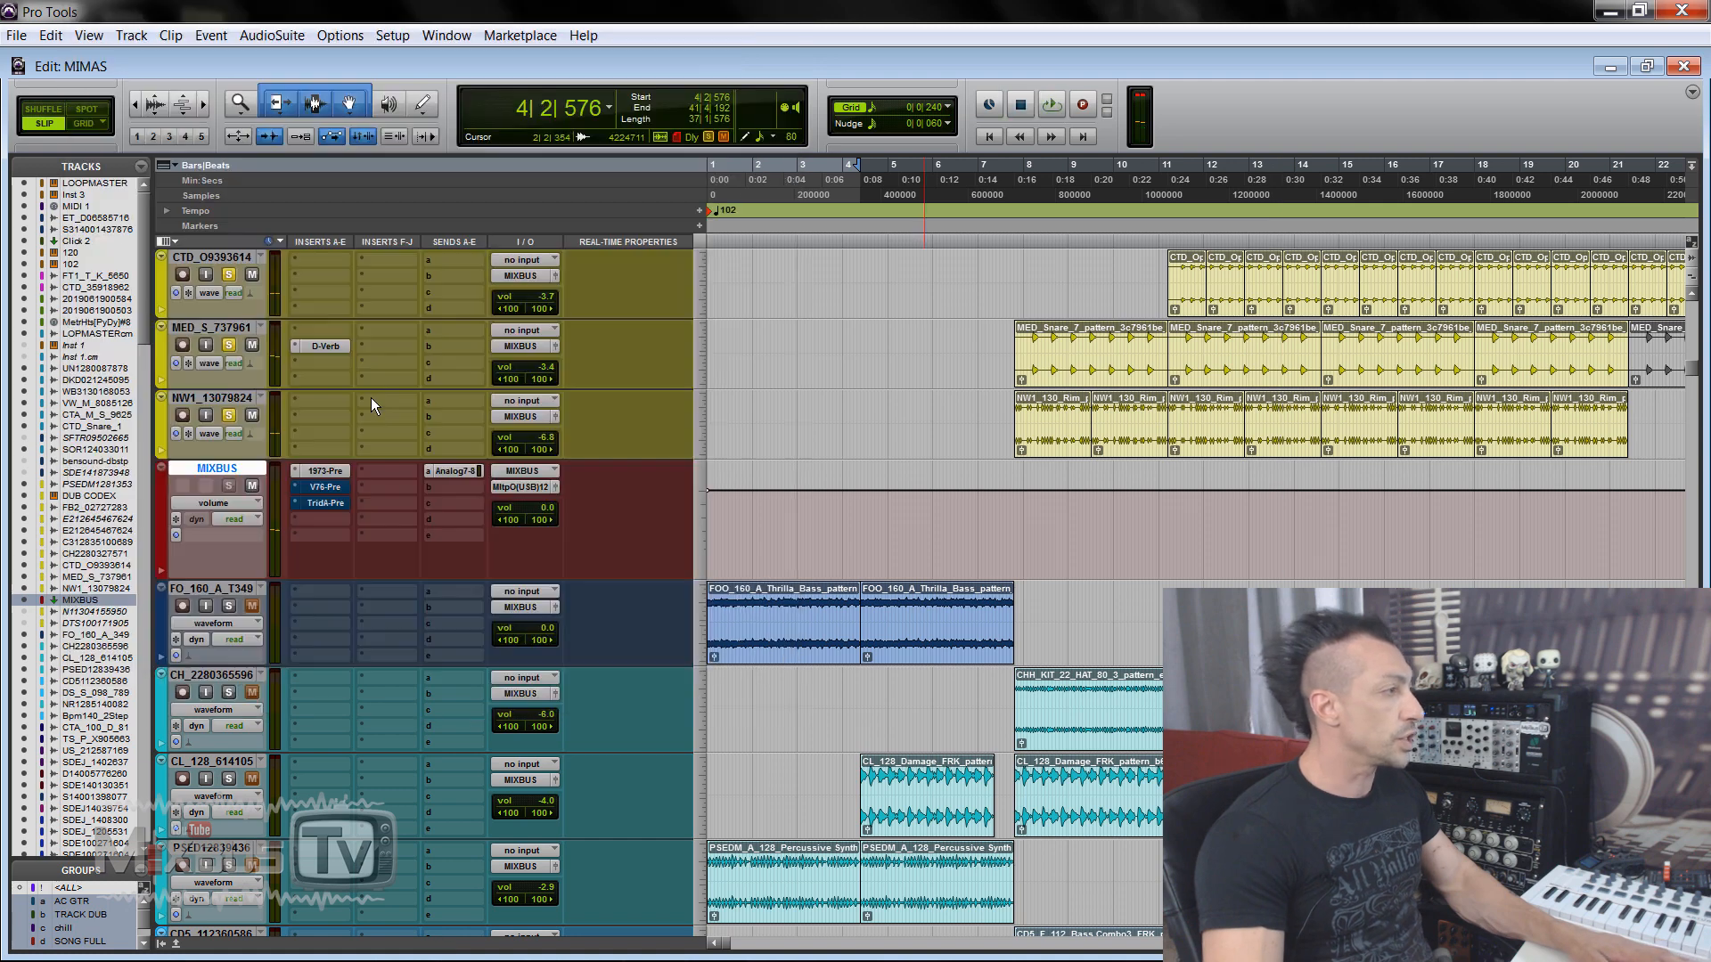
Step: Restart playback and open the MIXBUS track's V76-Pre with its window resized to 90%
key("space")
left_click(322, 488)
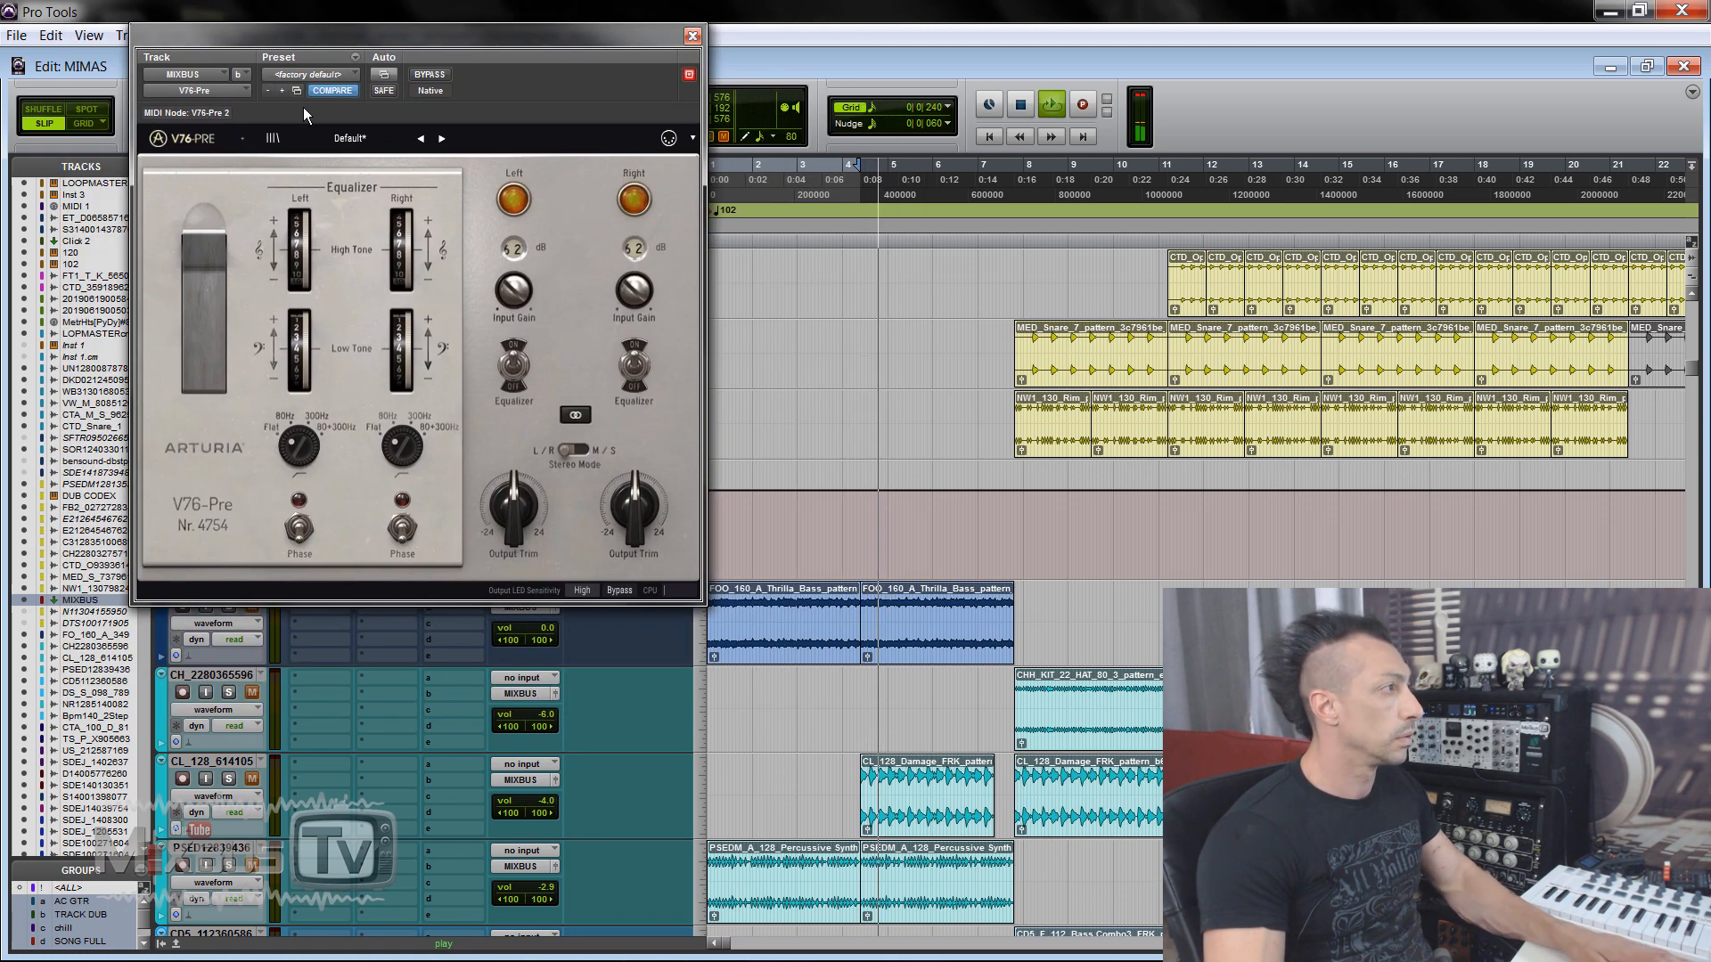
left_click(242, 138)
mouse_move(259, 267)
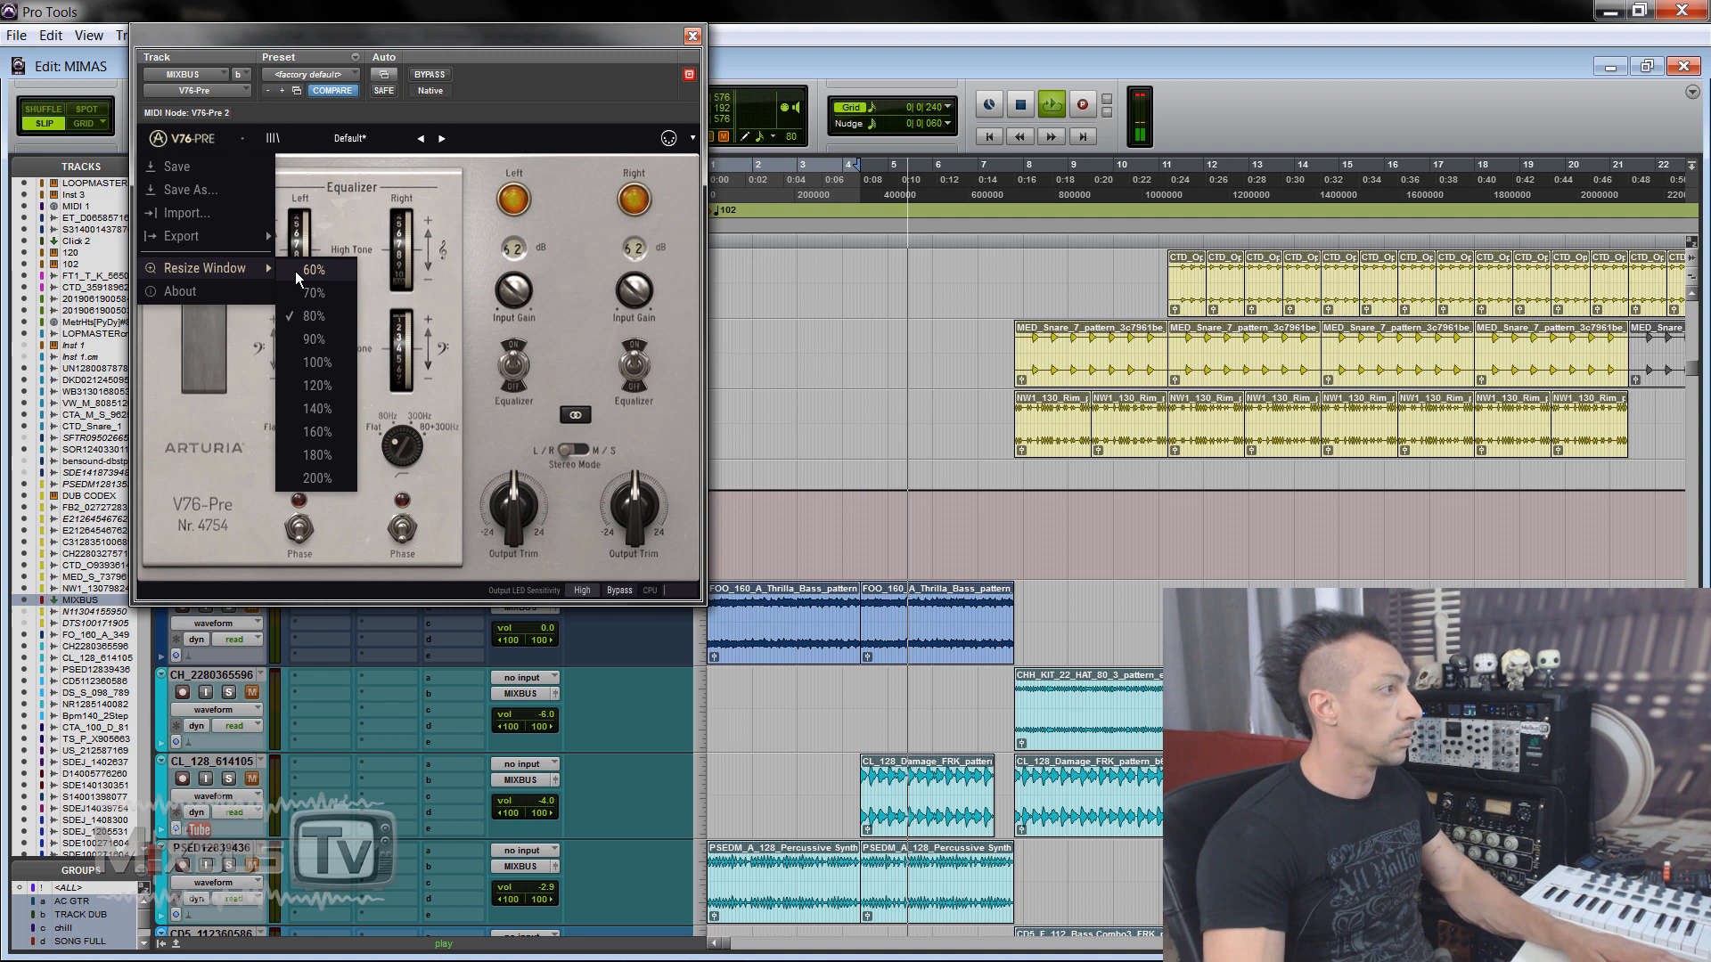
left_click(307, 344)
Step: Adjust the V76-Pre's tone gains, then switch to M/S stereo mode and lower the Side low tone to about -1 dB
left_click_drag(438, 266, 438, 271)
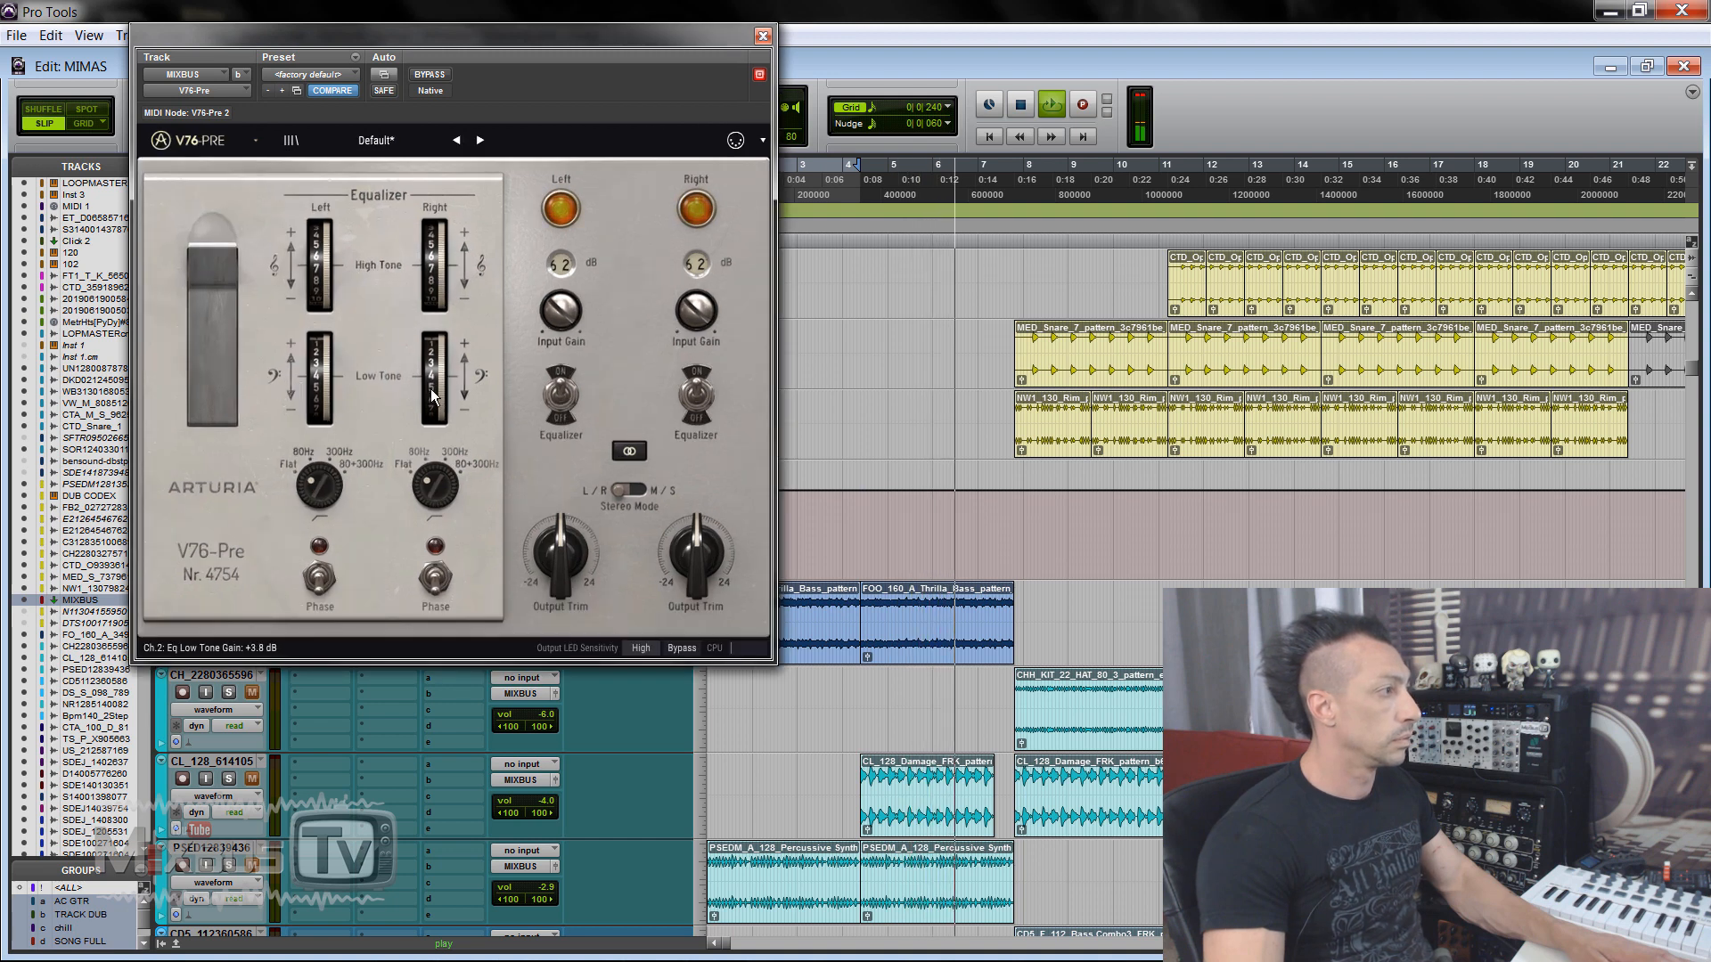
left_click_drag(439, 381, 439, 347)
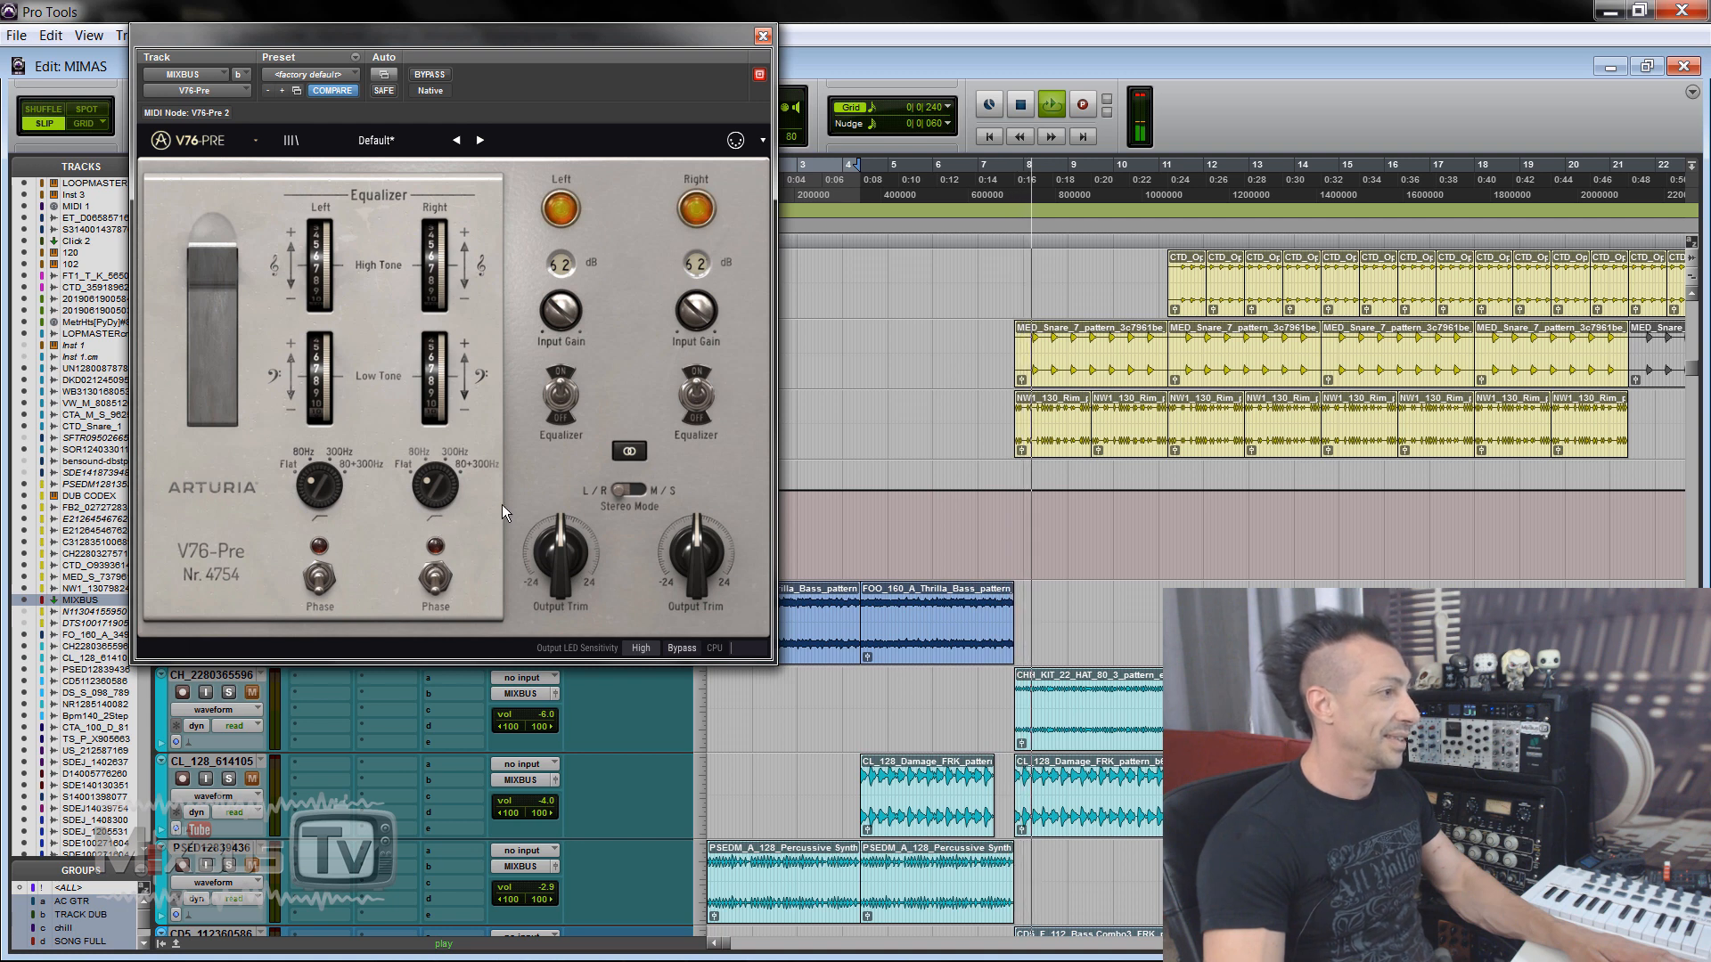
left_click(630, 489)
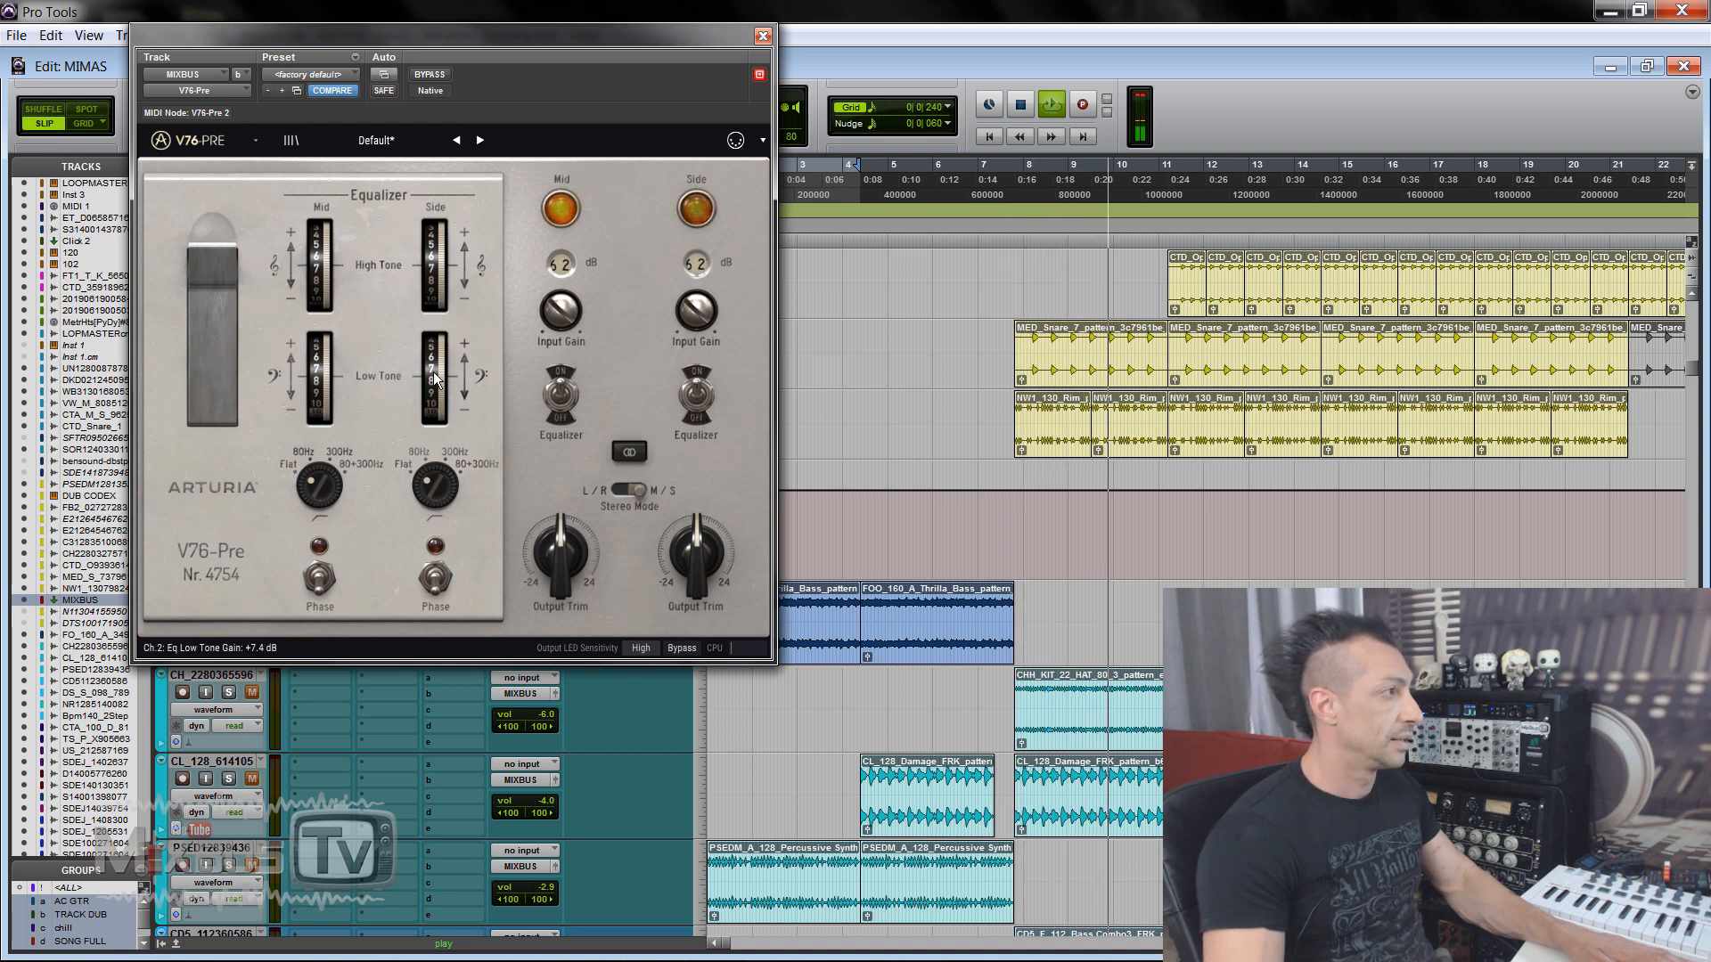
left_click_drag(434, 373, 430, 431)
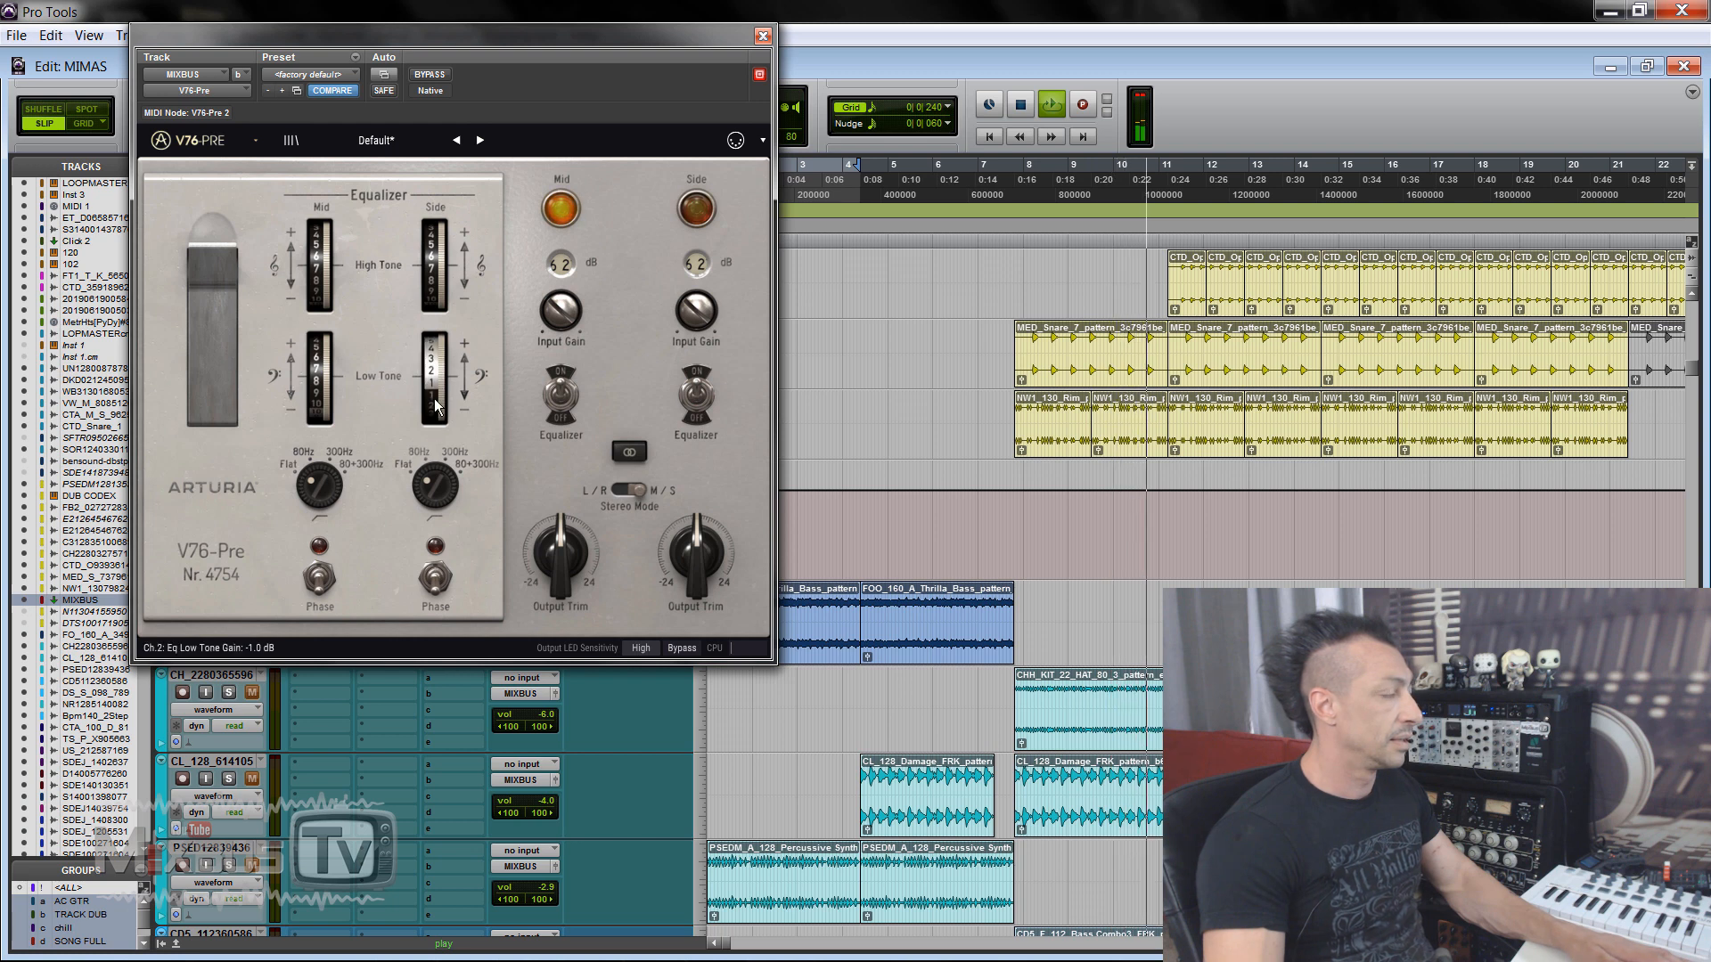
Step: Compare the V76-Pre with bypass, then set its Side input gain to about 53 dB
key("alt")
left_click(437, 78)
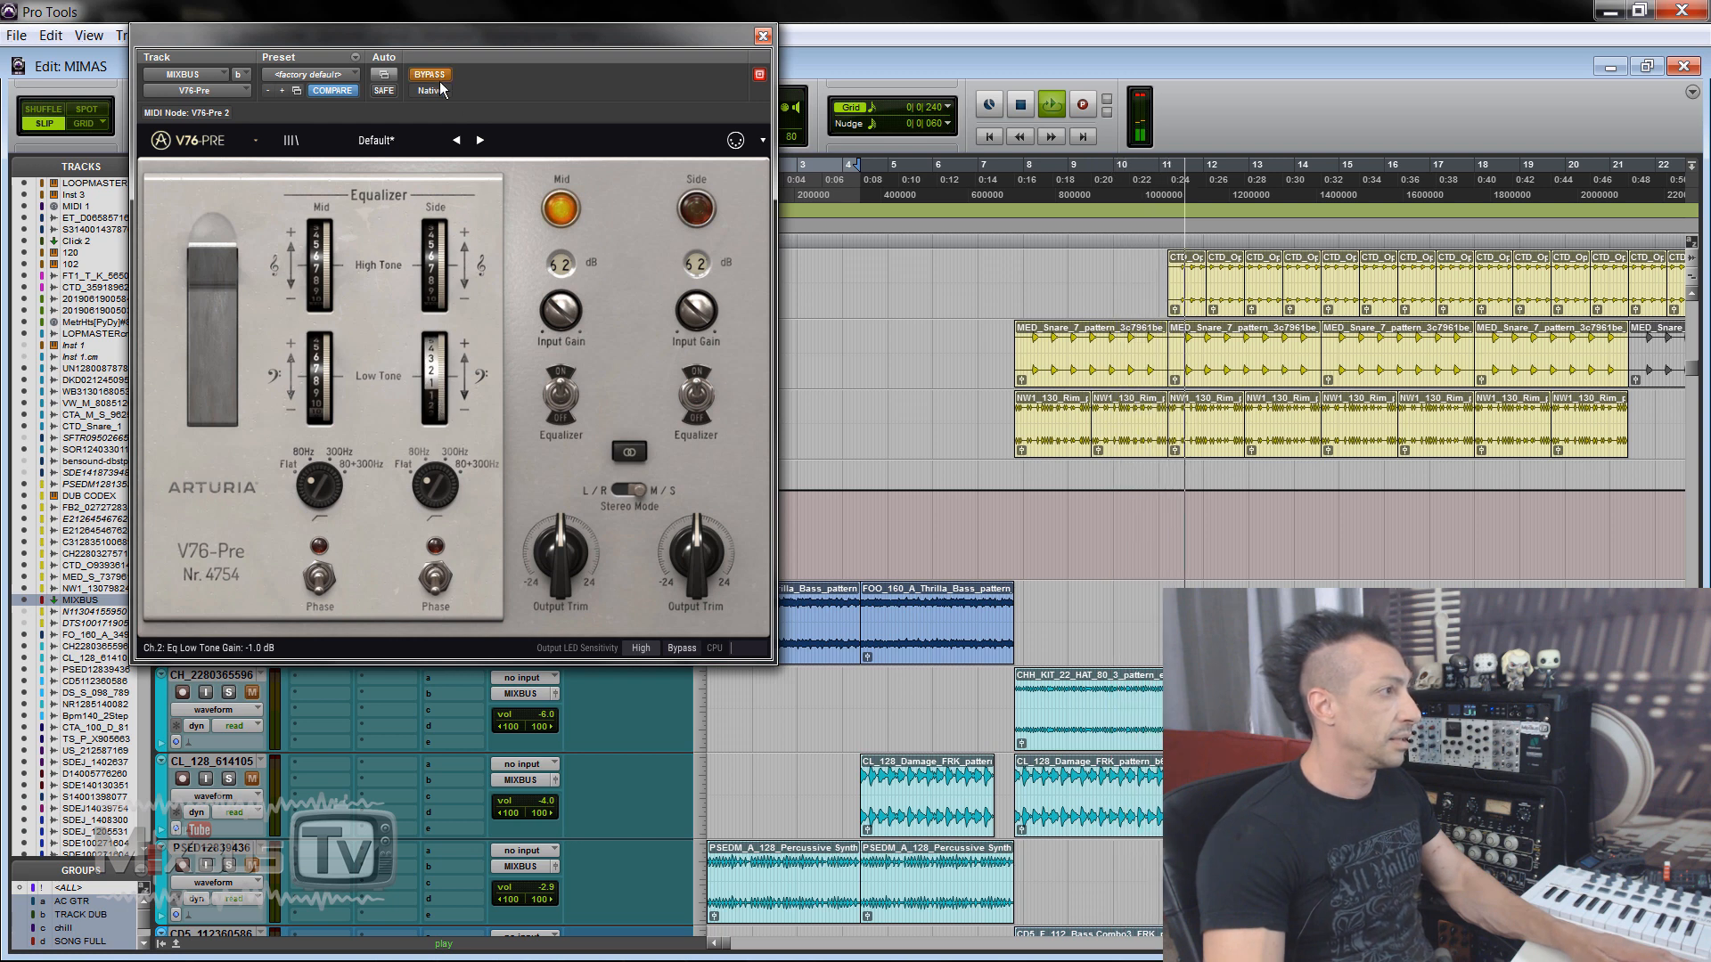
left_click(437, 77)
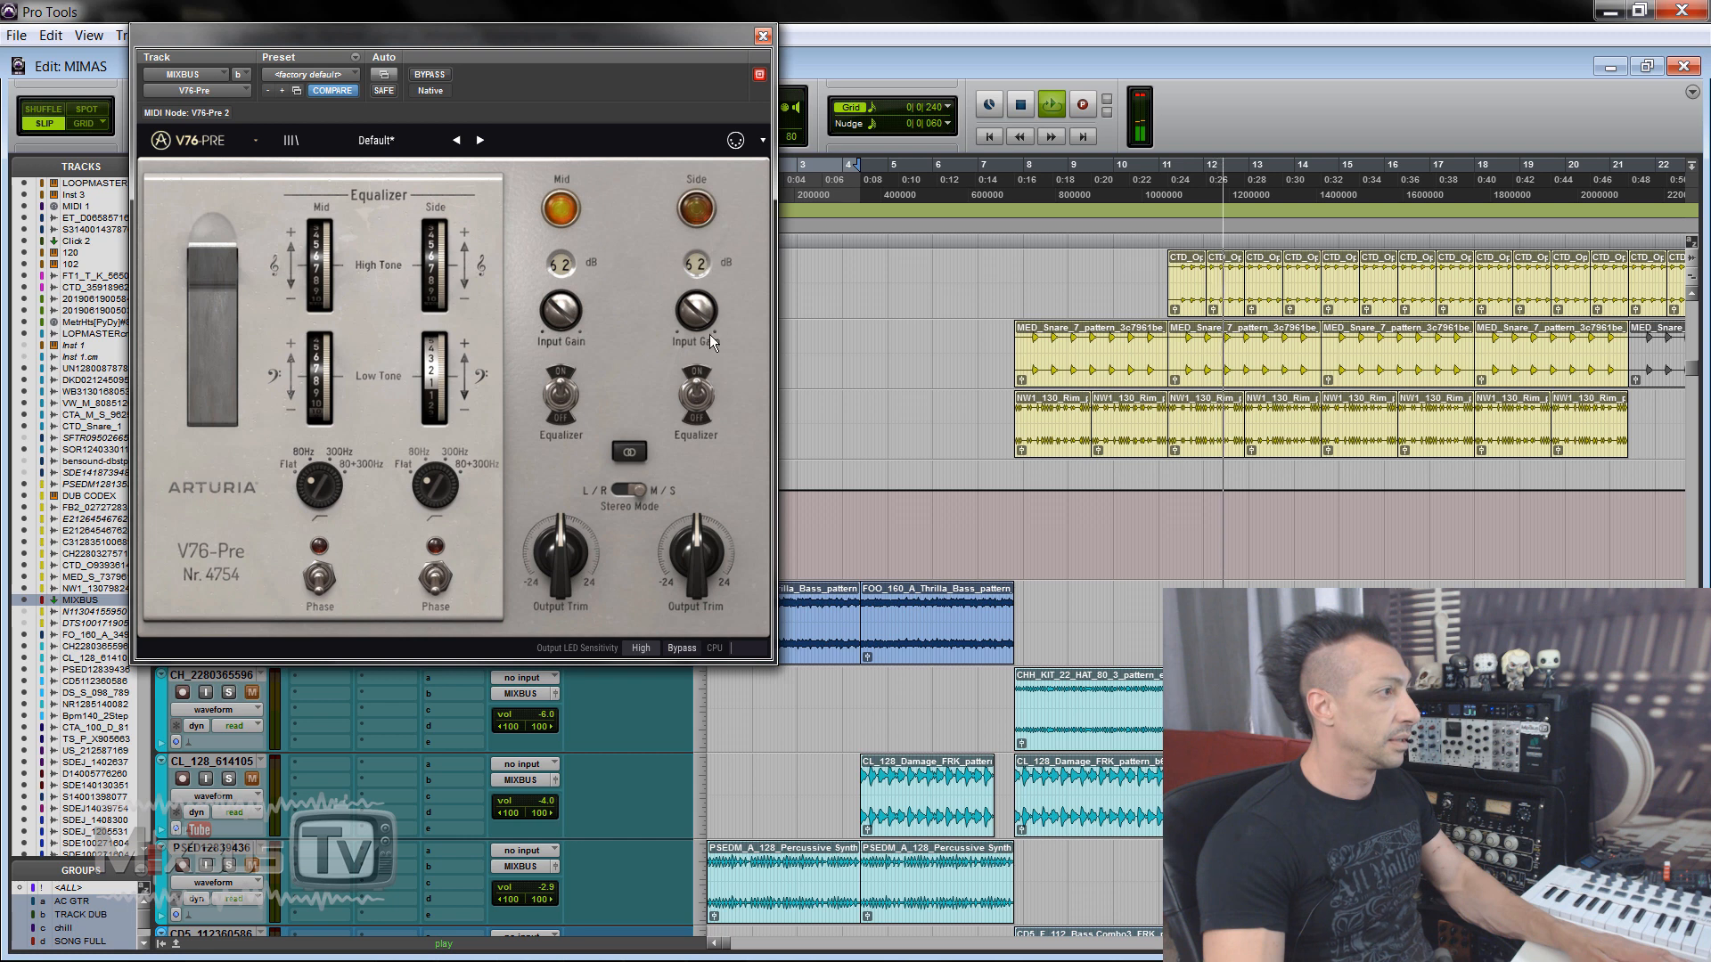
left_click_drag(711, 335, 704, 309)
left_click_drag(709, 215, 710, 152)
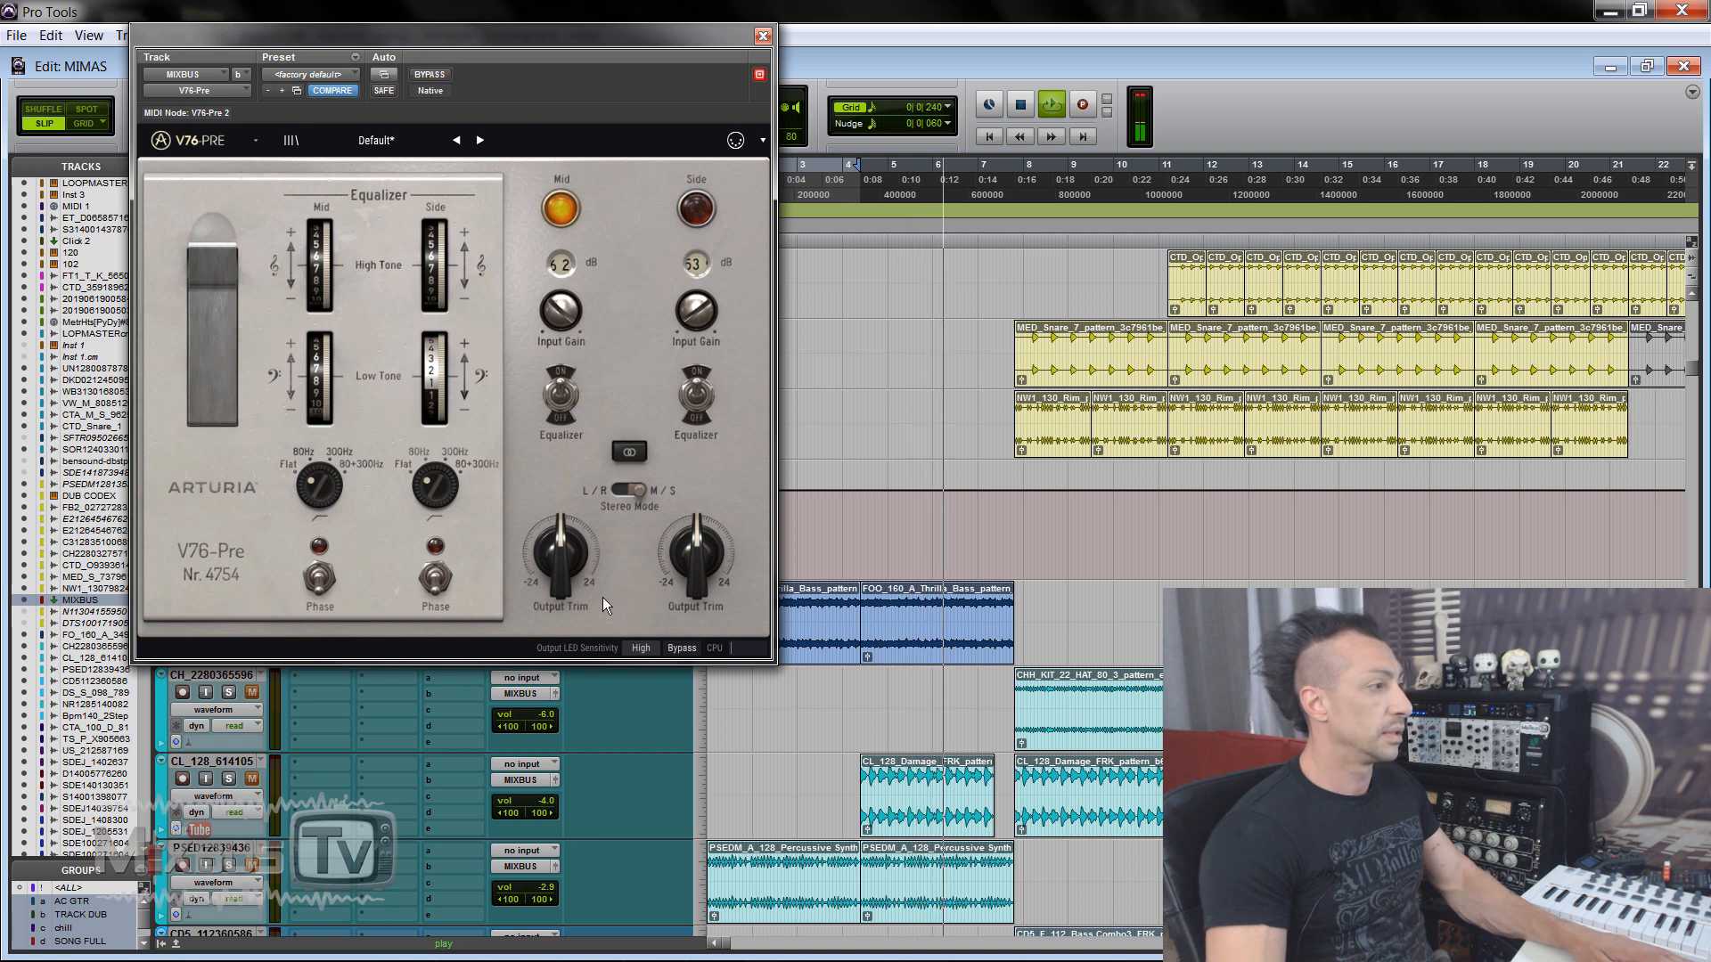
Step: Lower the V76-Pre's output trims to about -2.5 dB Mid and -2.3 dB Side, then compare with bypass
left_click_drag(562, 555, 562, 567)
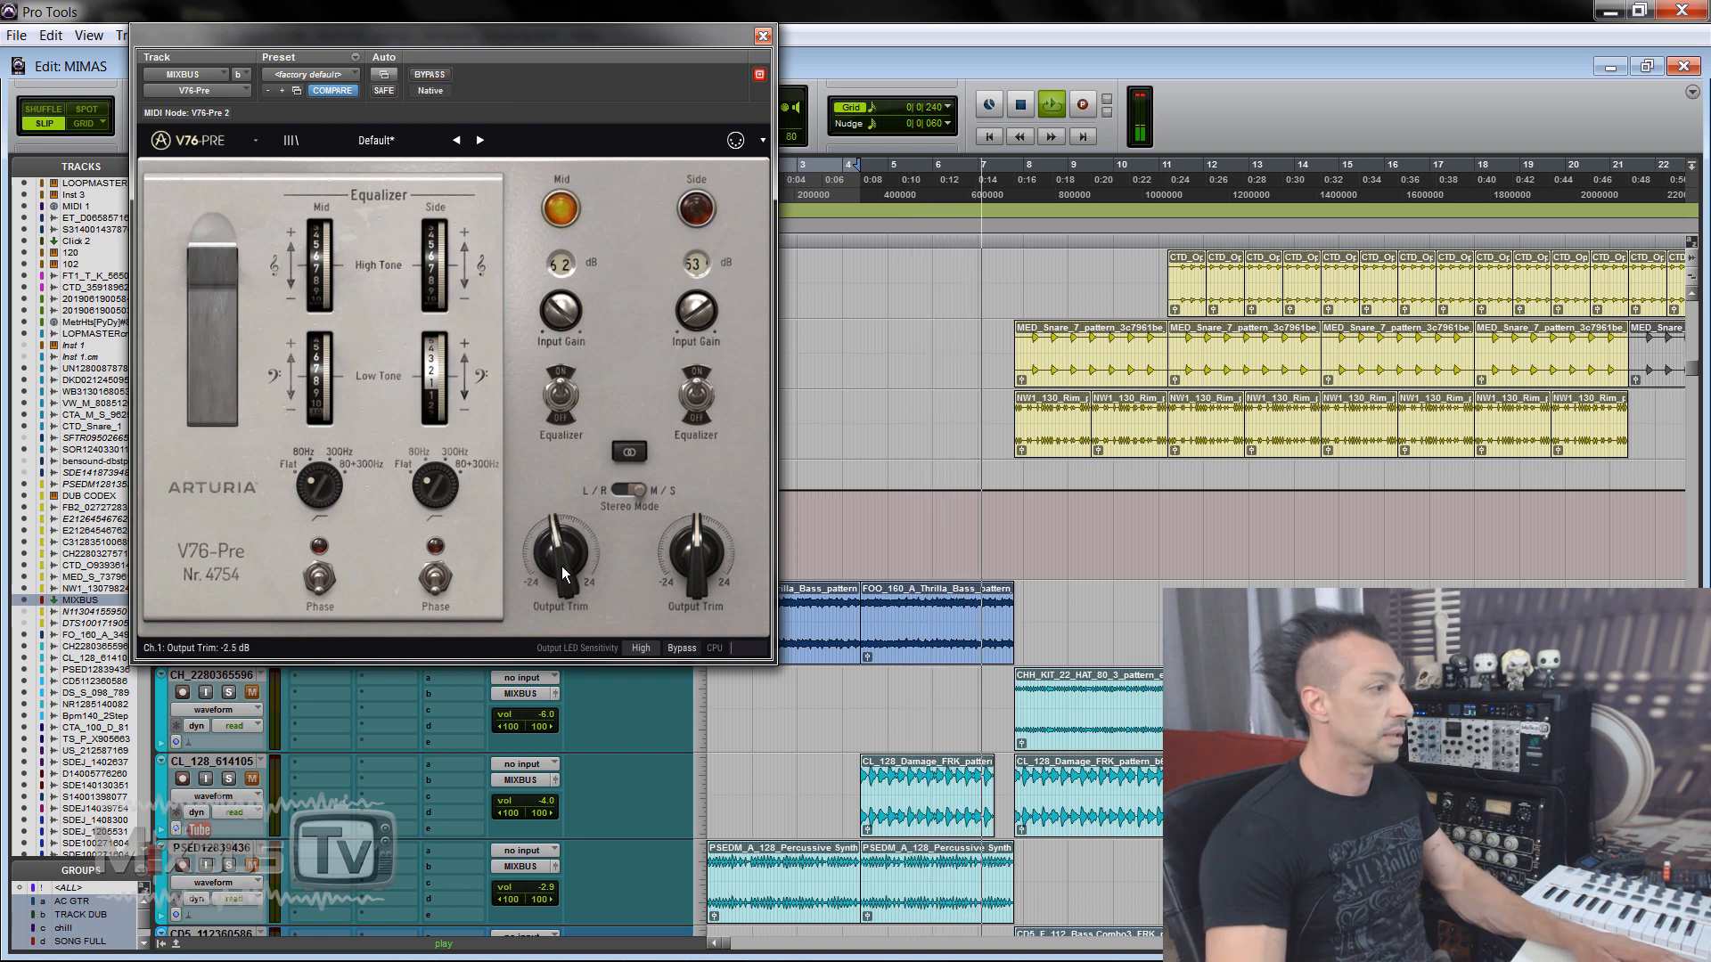
left_click_drag(688, 556, 689, 567)
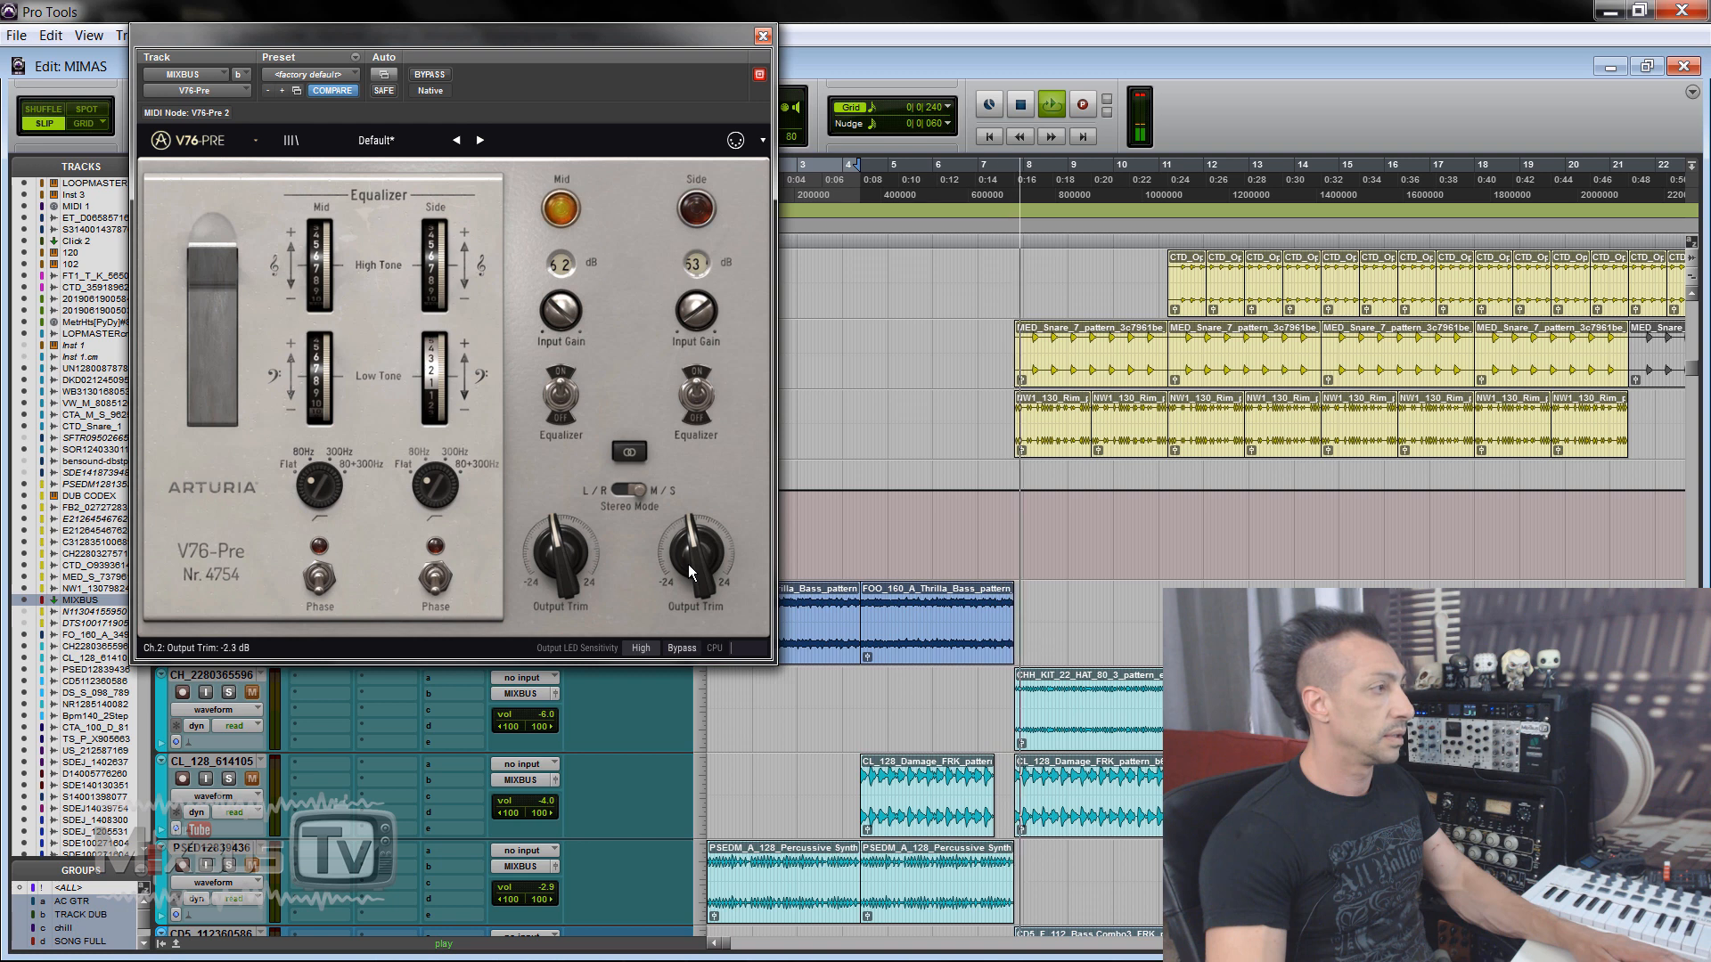
left_click(426, 78)
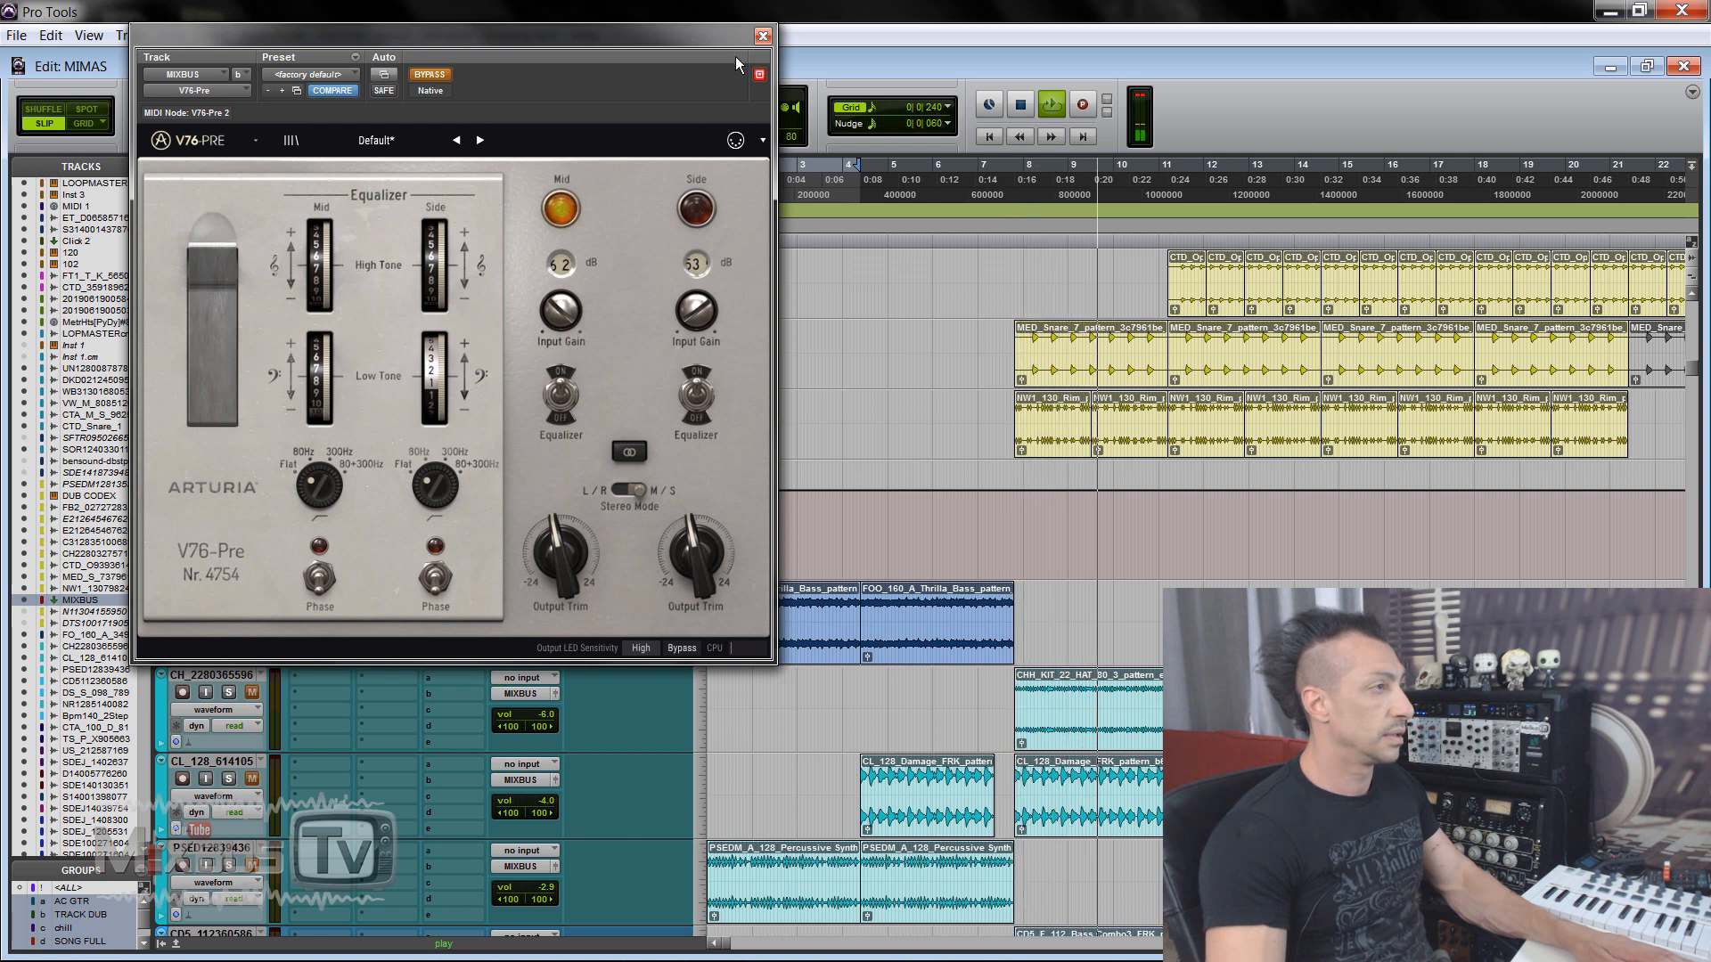
left_click(429, 74)
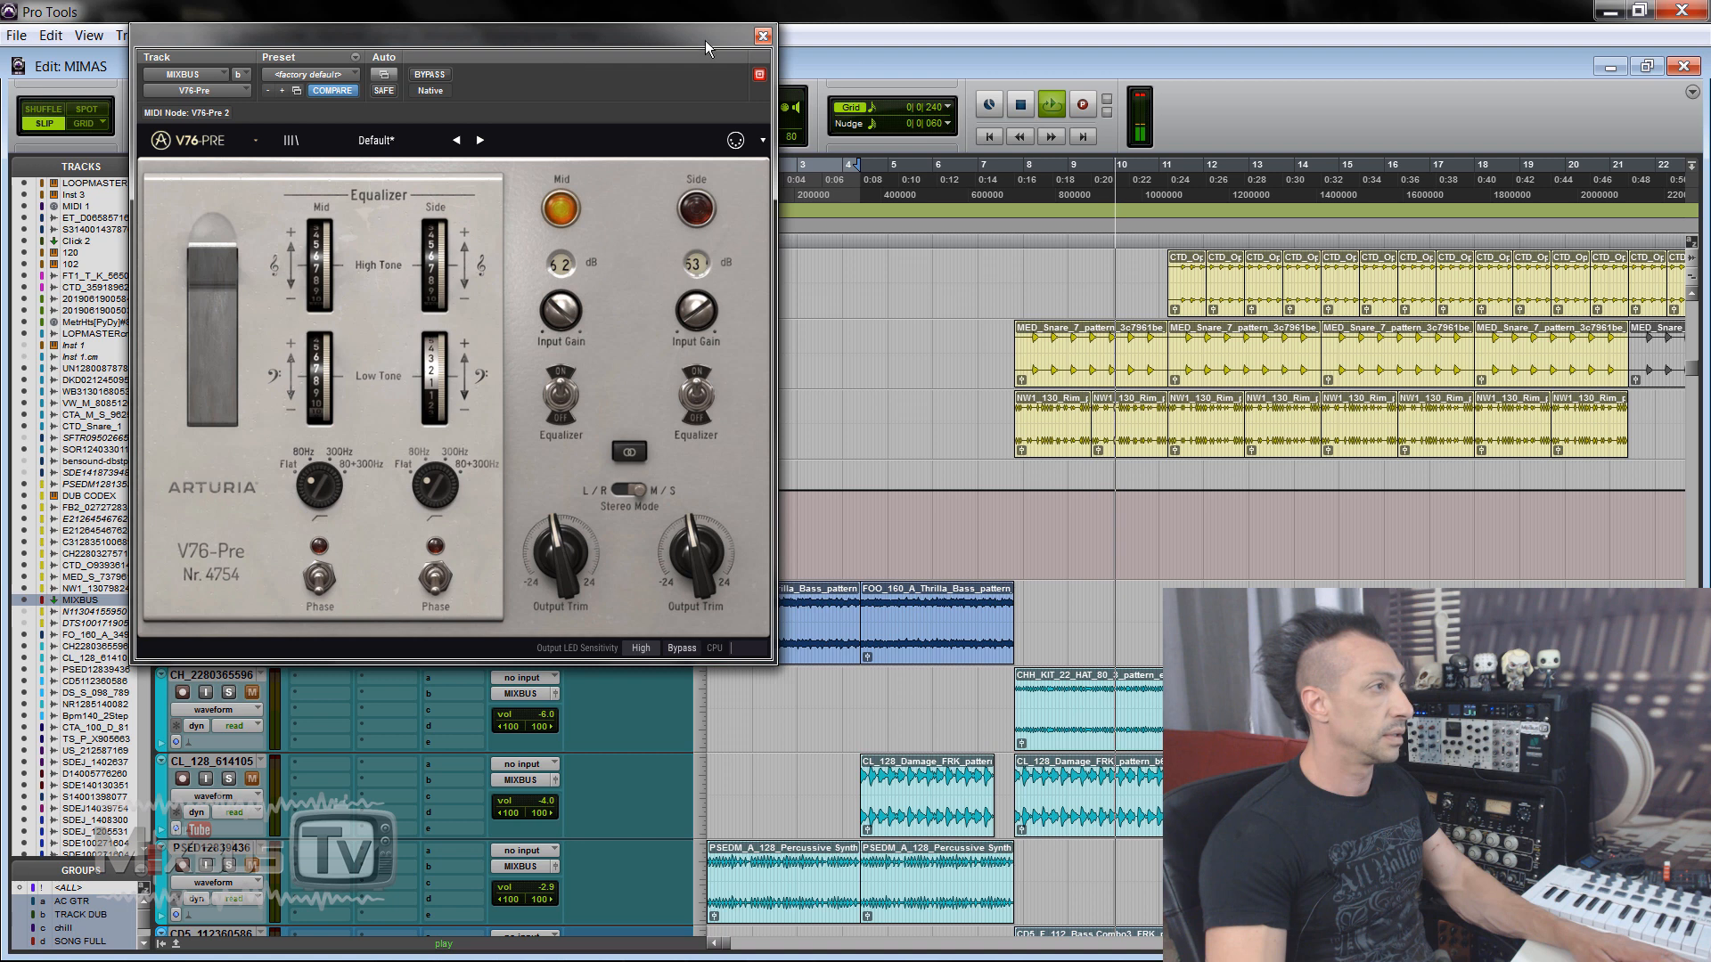
Step: Replace the V76-Pre window with the MIXBUS track's TridA-Pre, compare it with bypass and raise its input gain
left_click(762, 36)
left_click(328, 504)
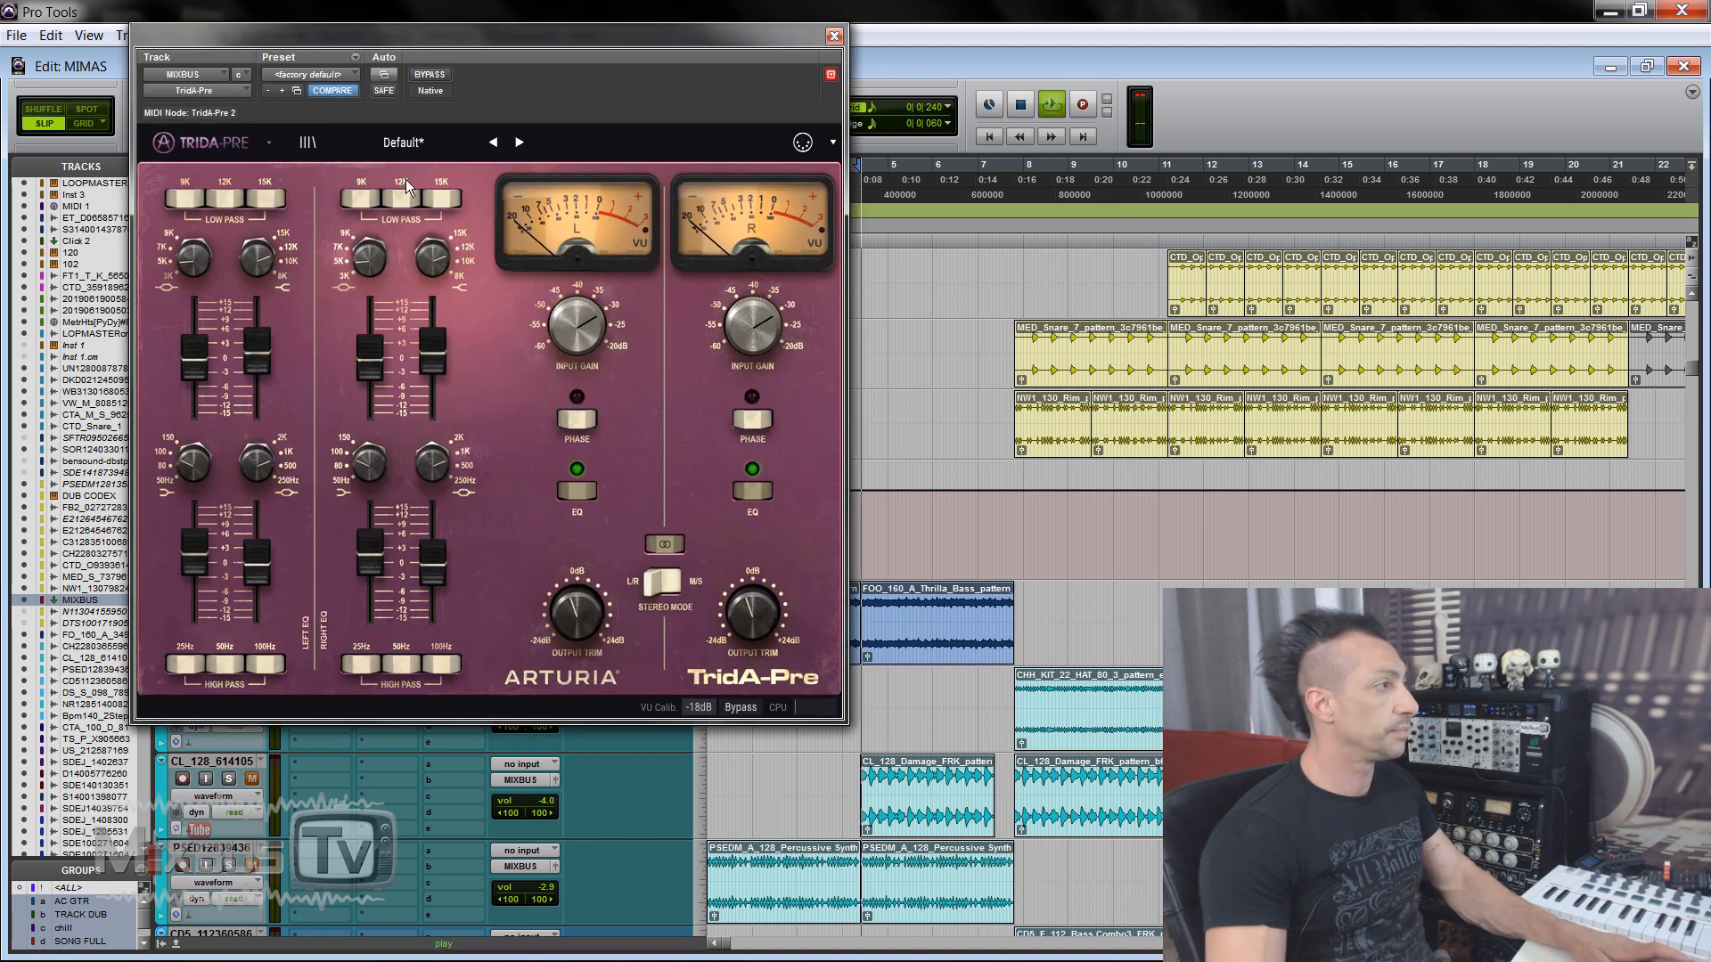
left_click(431, 75)
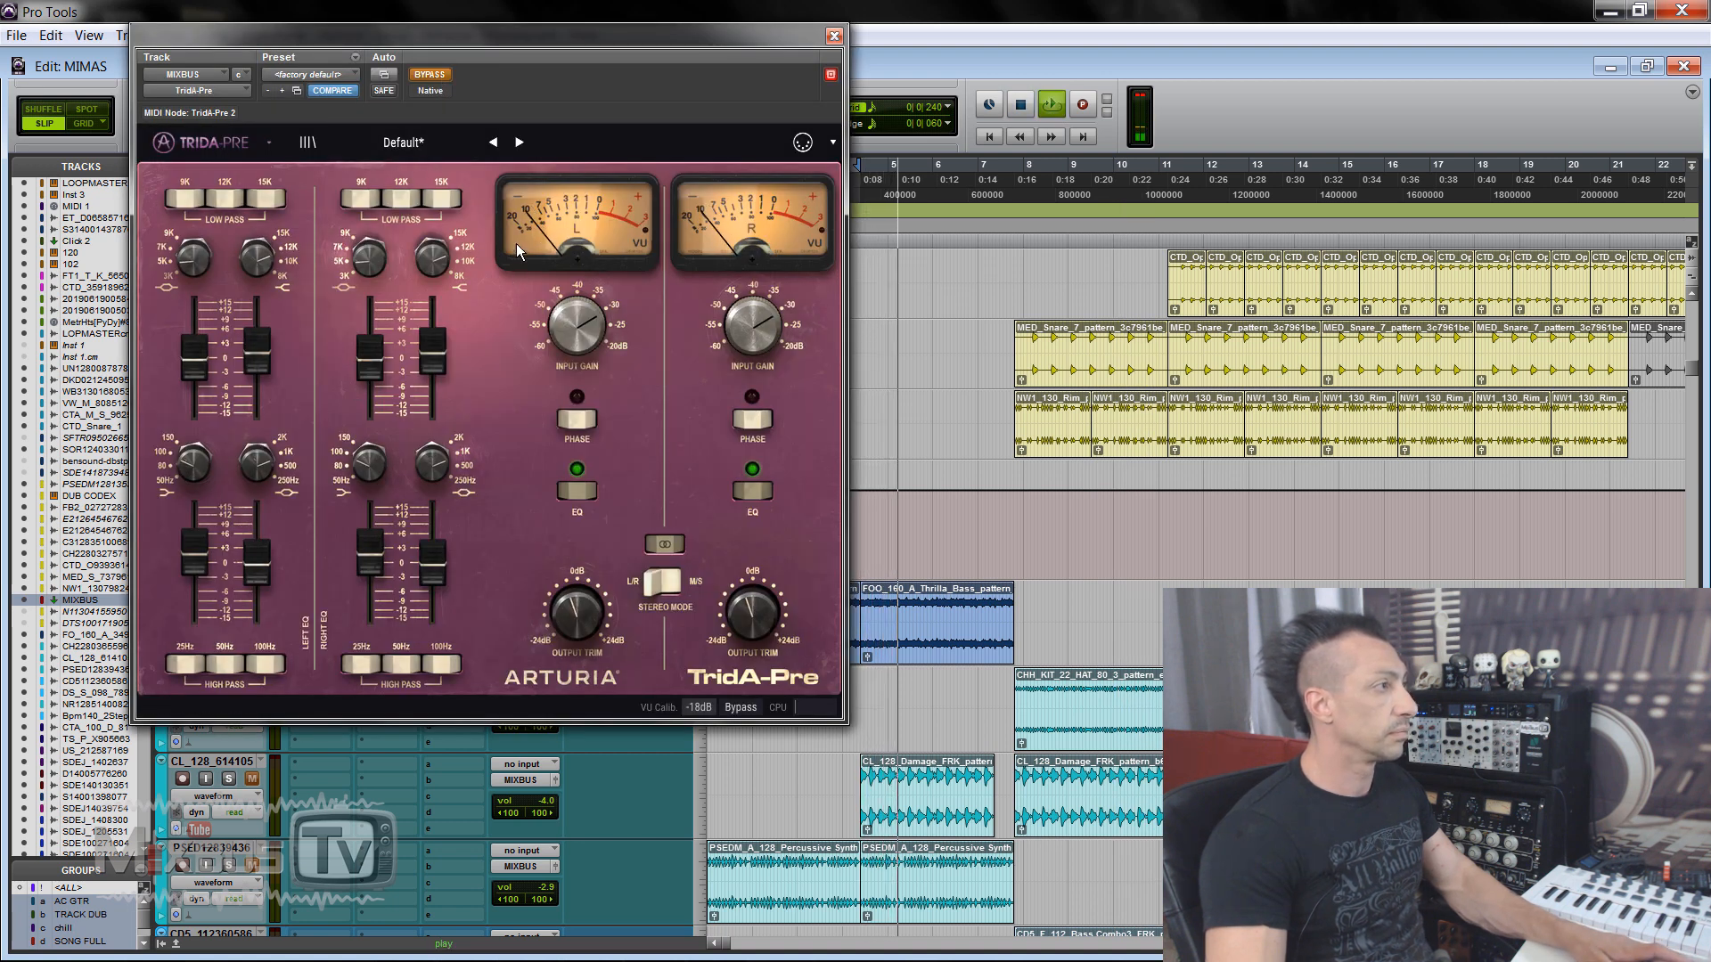
left_click(430, 75)
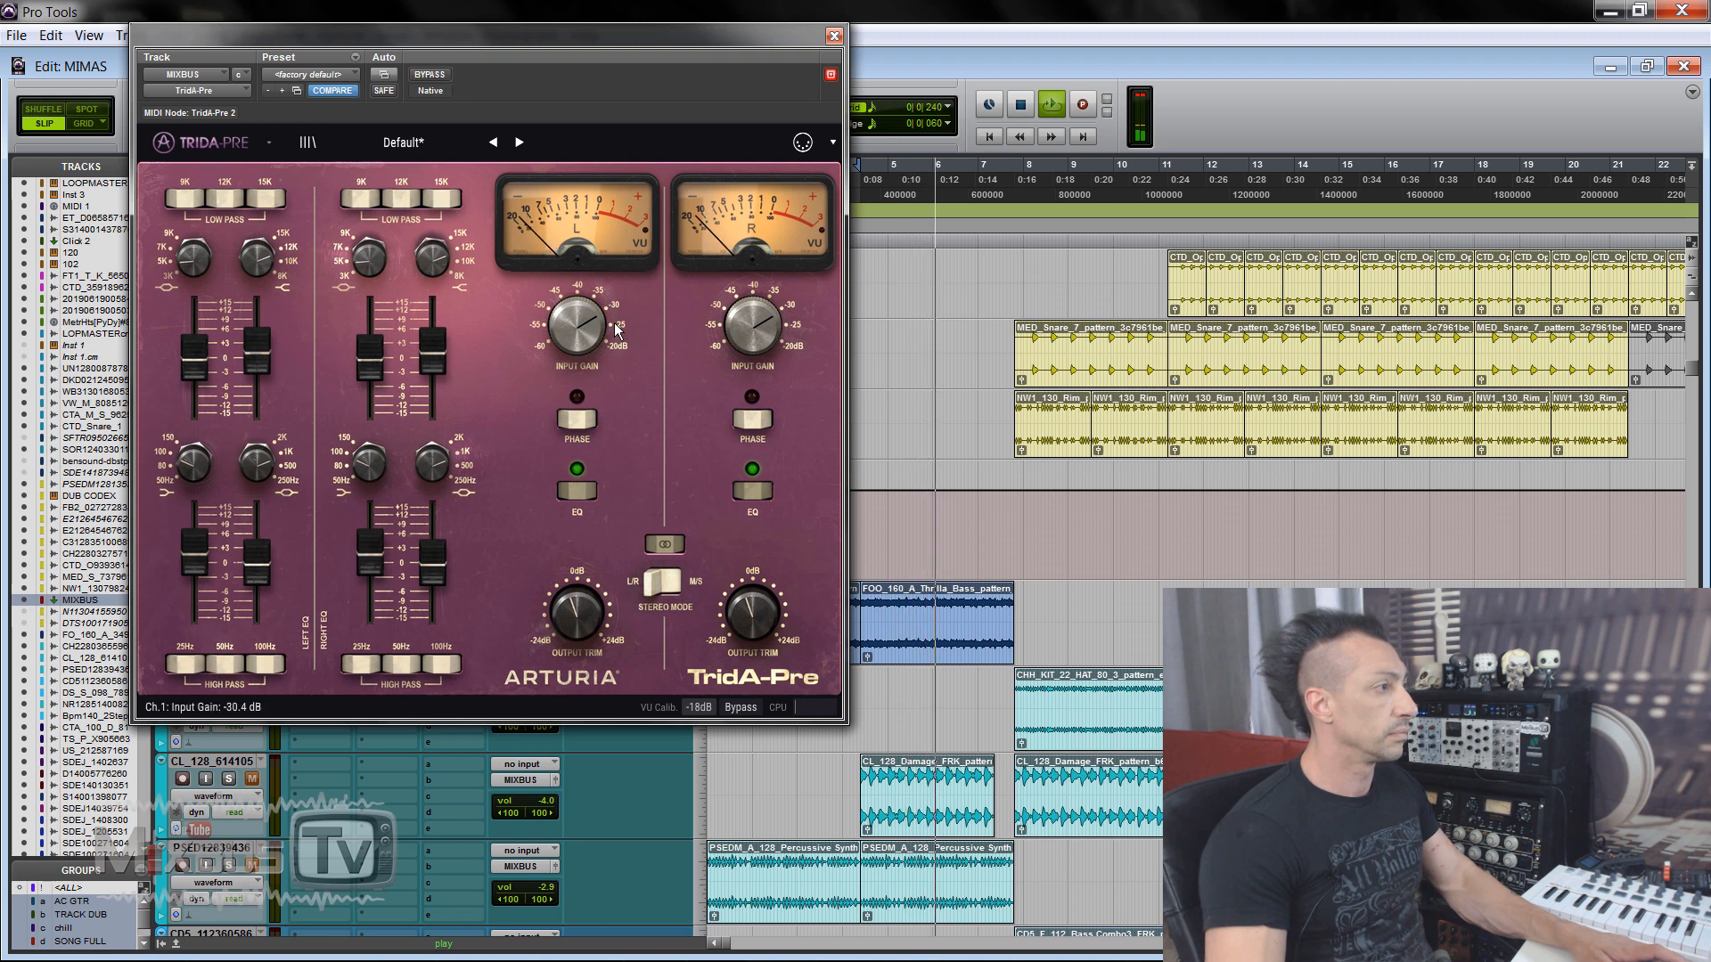
left_click_drag(567, 318, 564, 278)
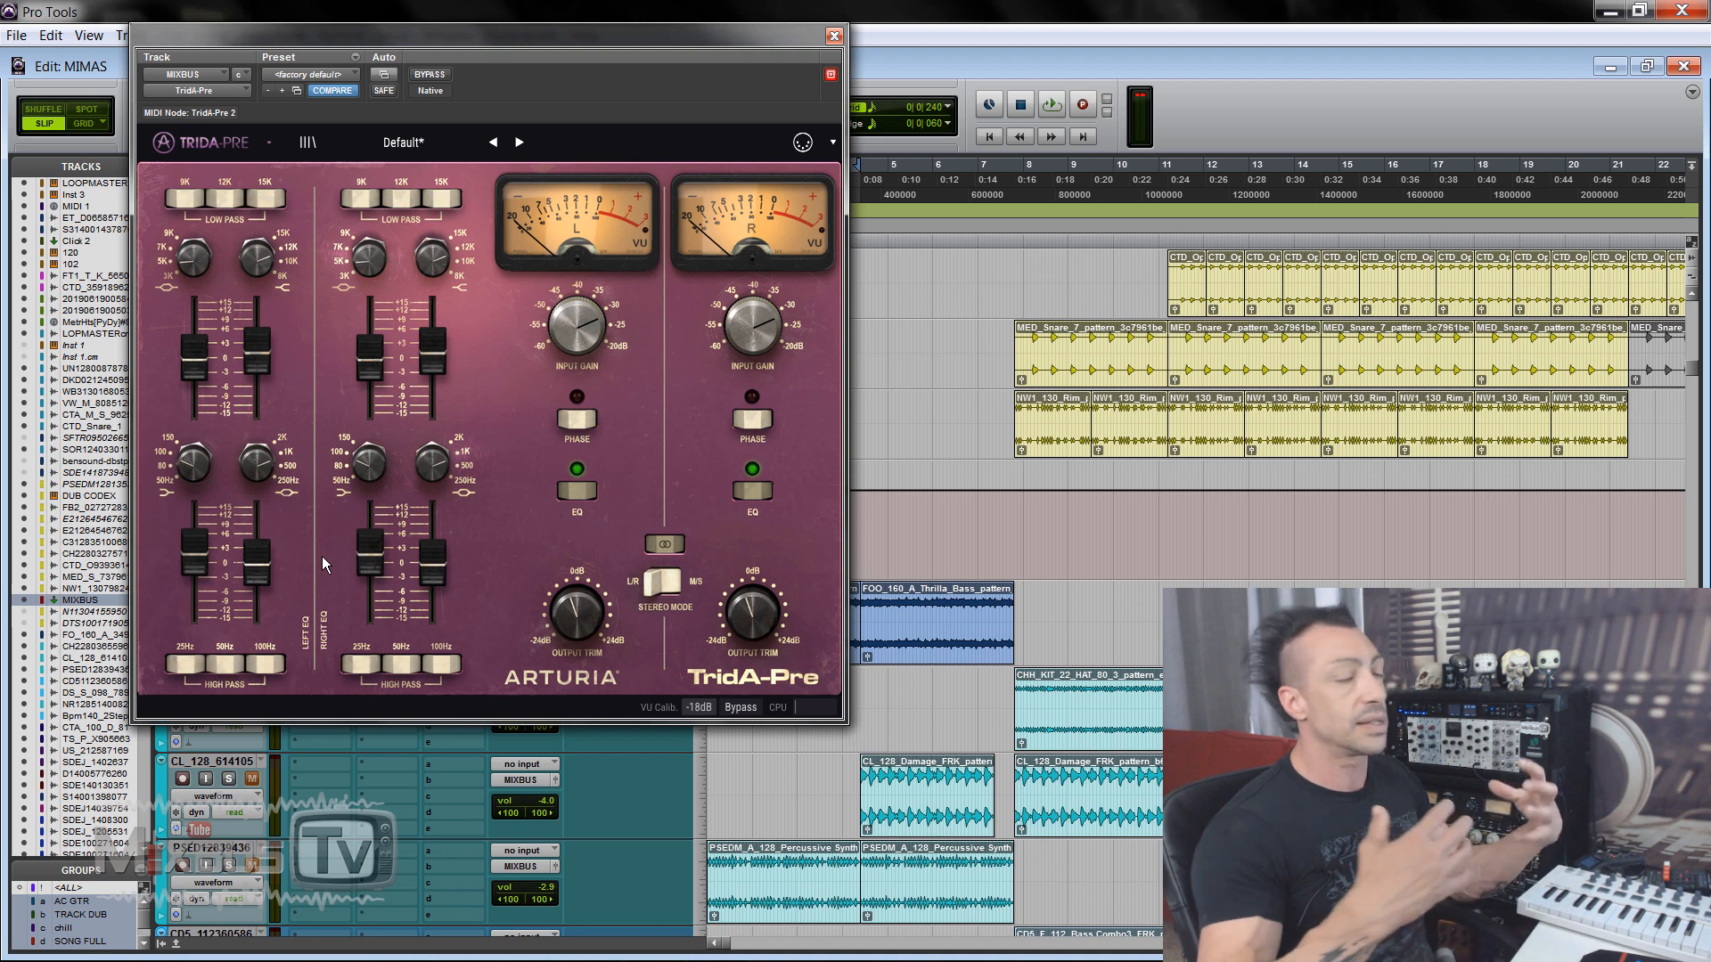
Step: Restart playback and boost the TridA-Pre's upper EQ bands, Bell 2 to about +2.9 dB, then bypass and close it
key("space")
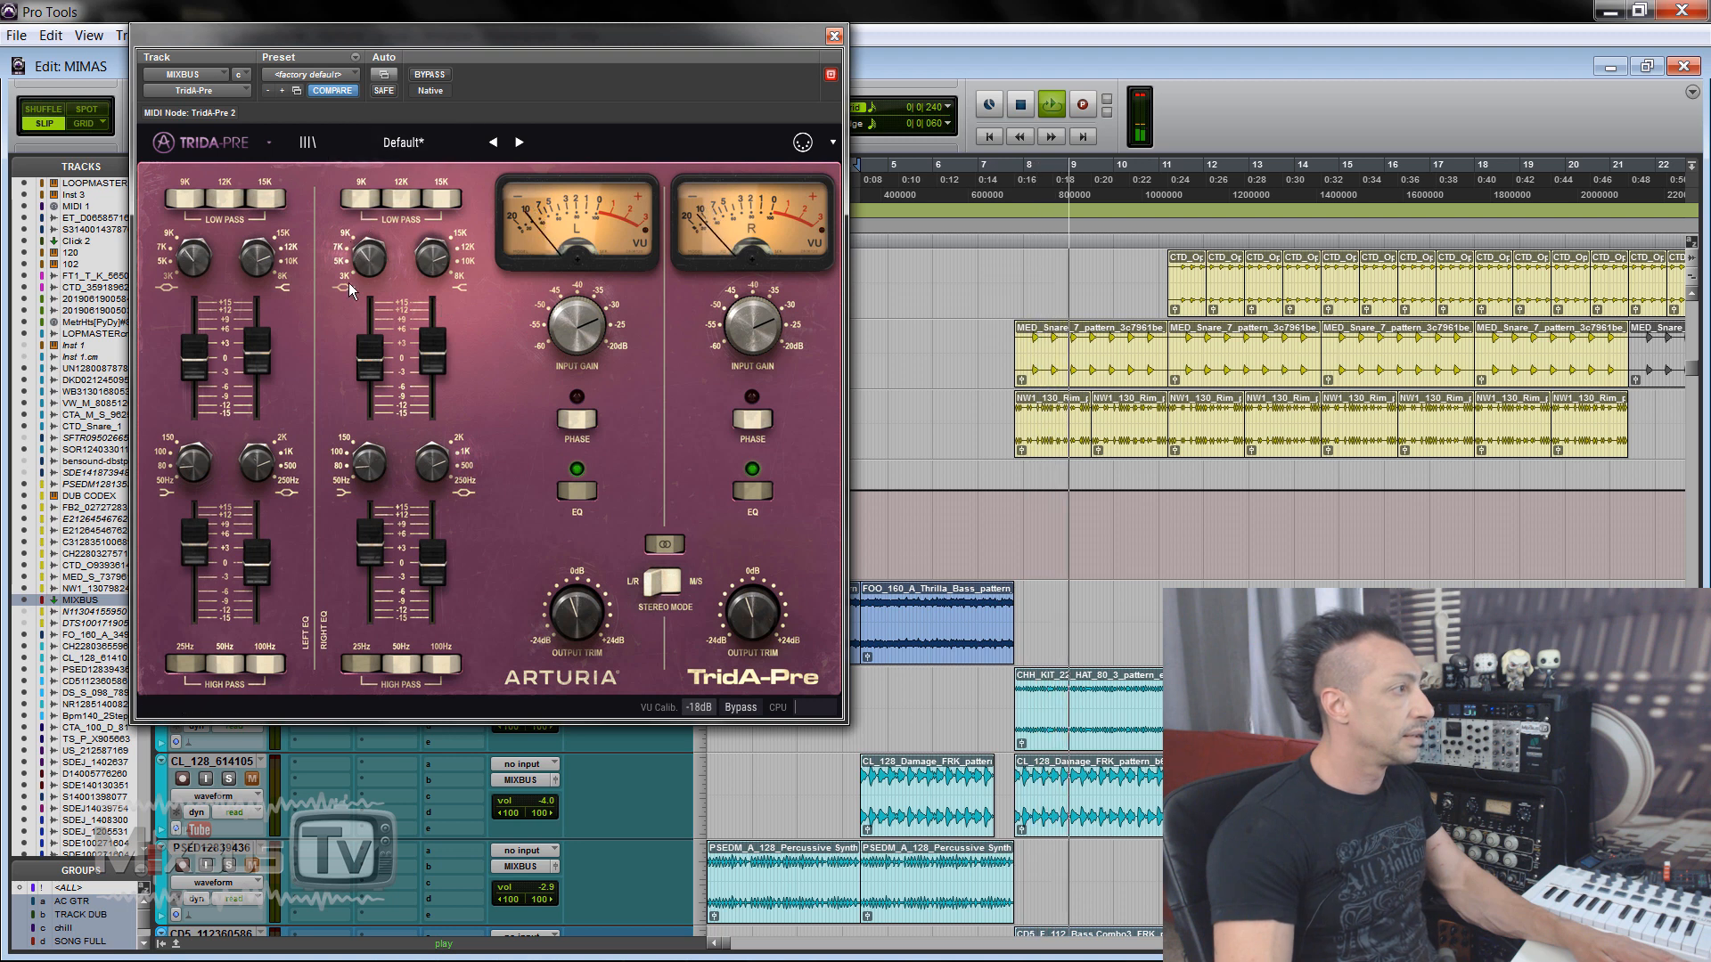
left_click_drag(366, 356, 430, 339)
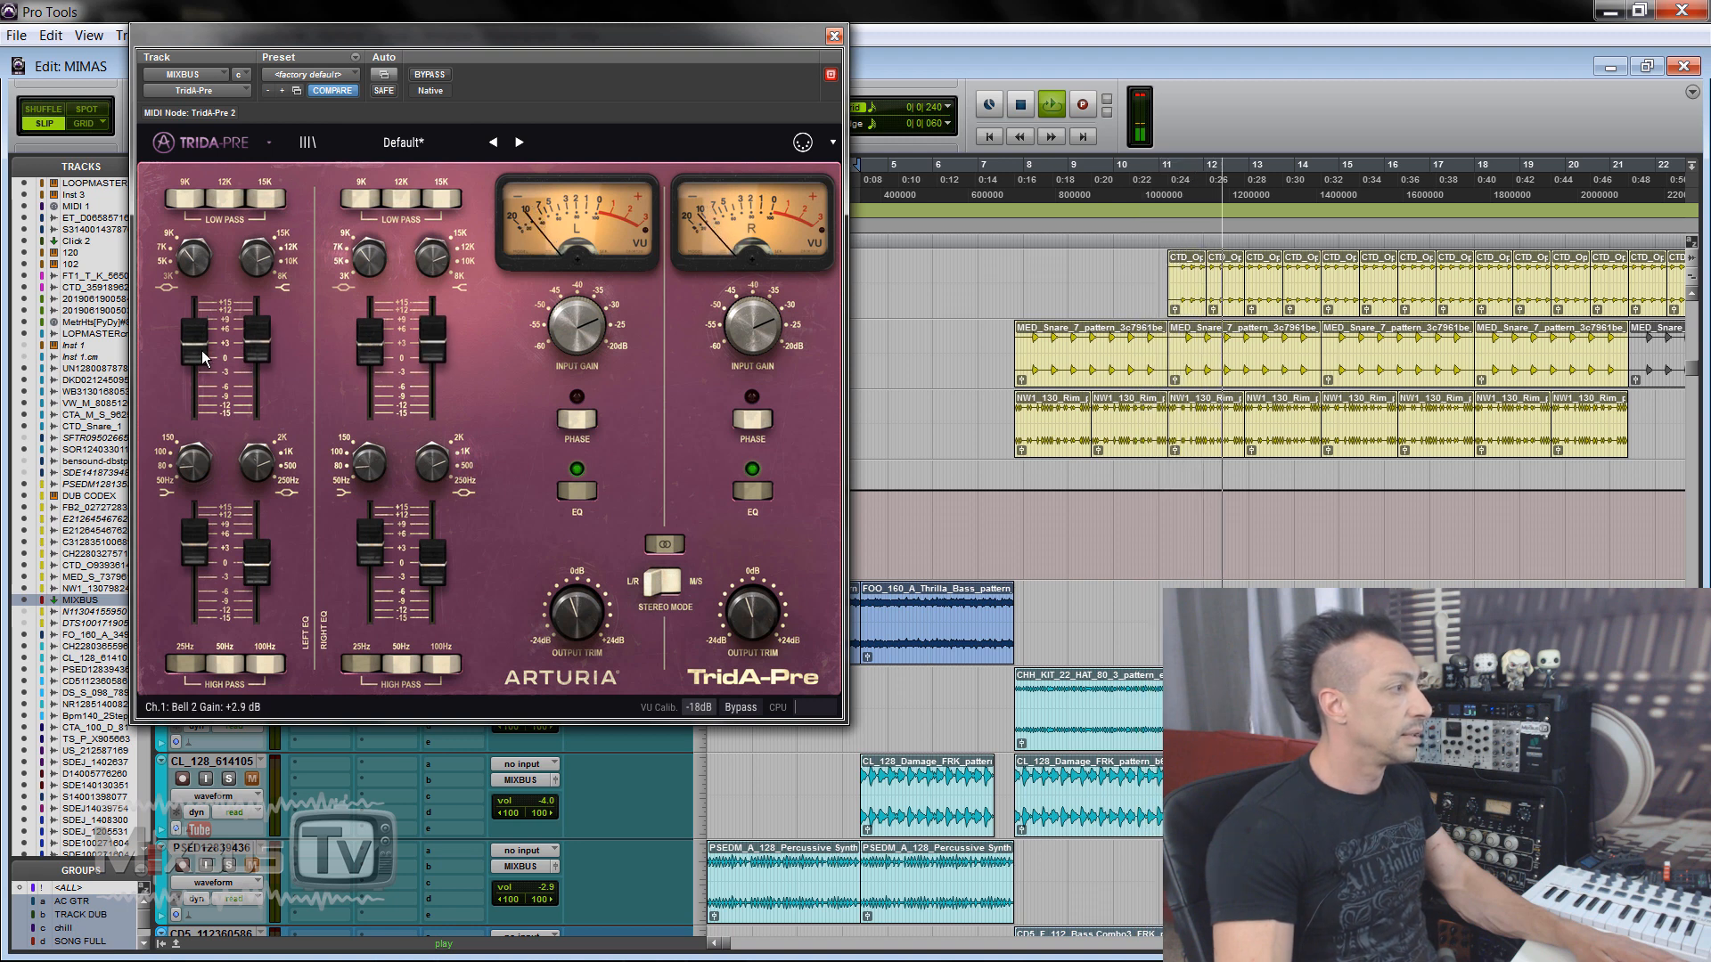
left_click(434, 78)
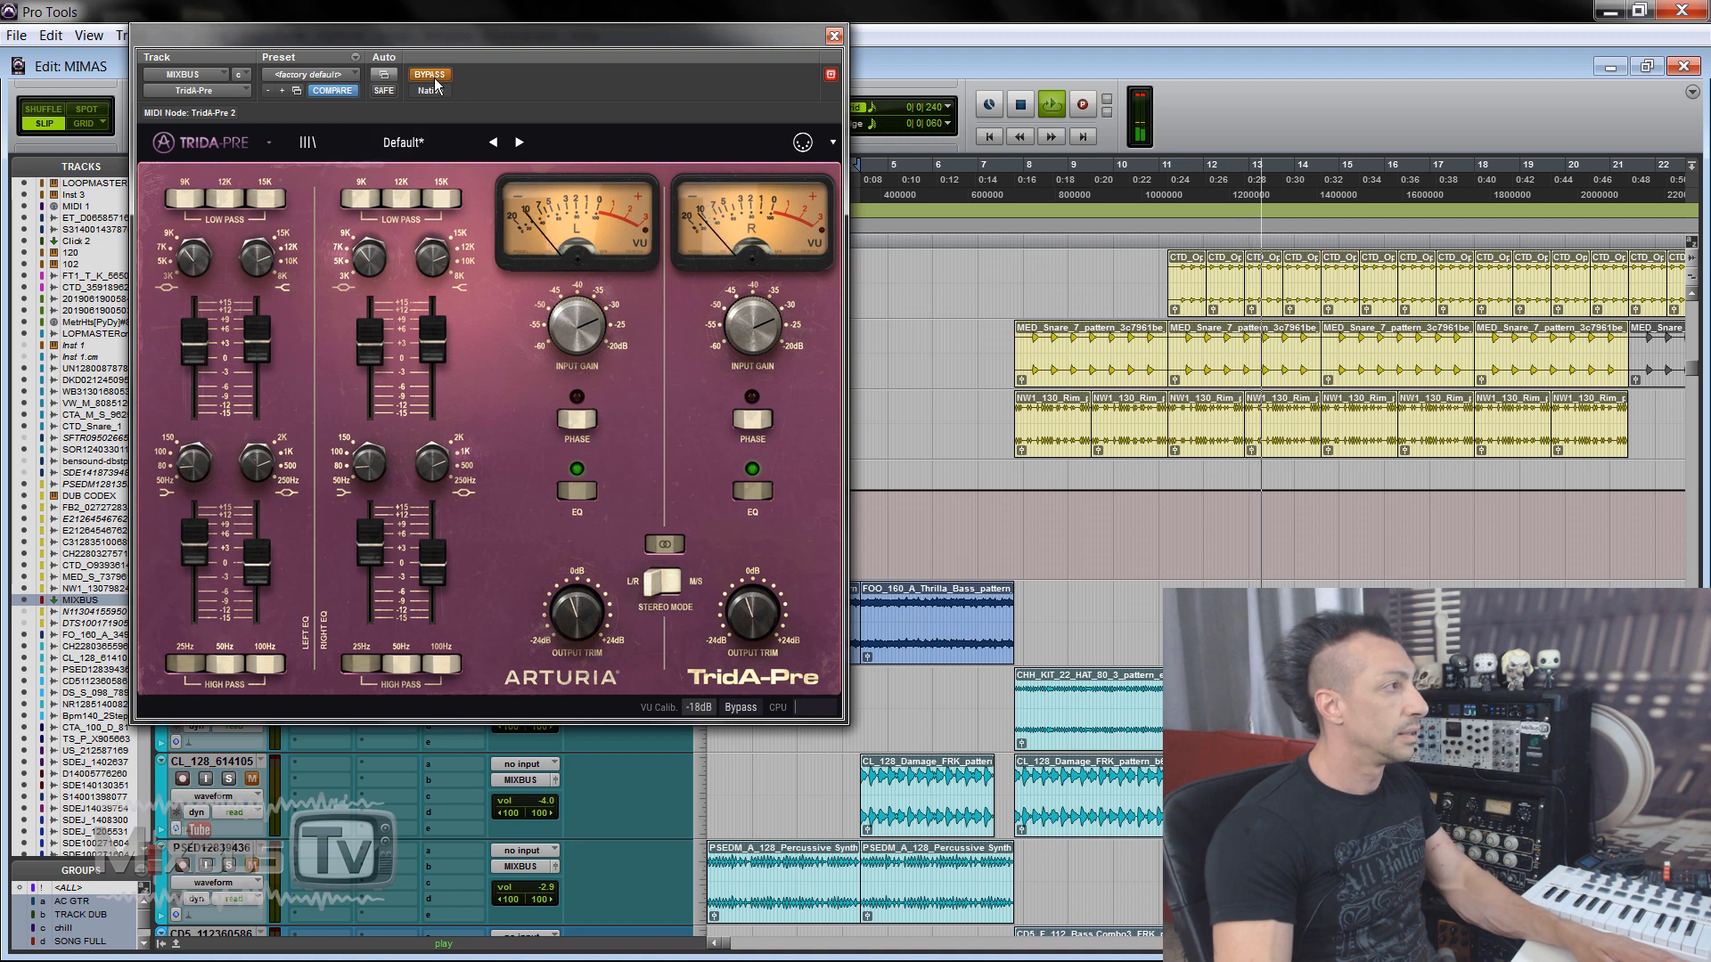
left_click(834, 36)
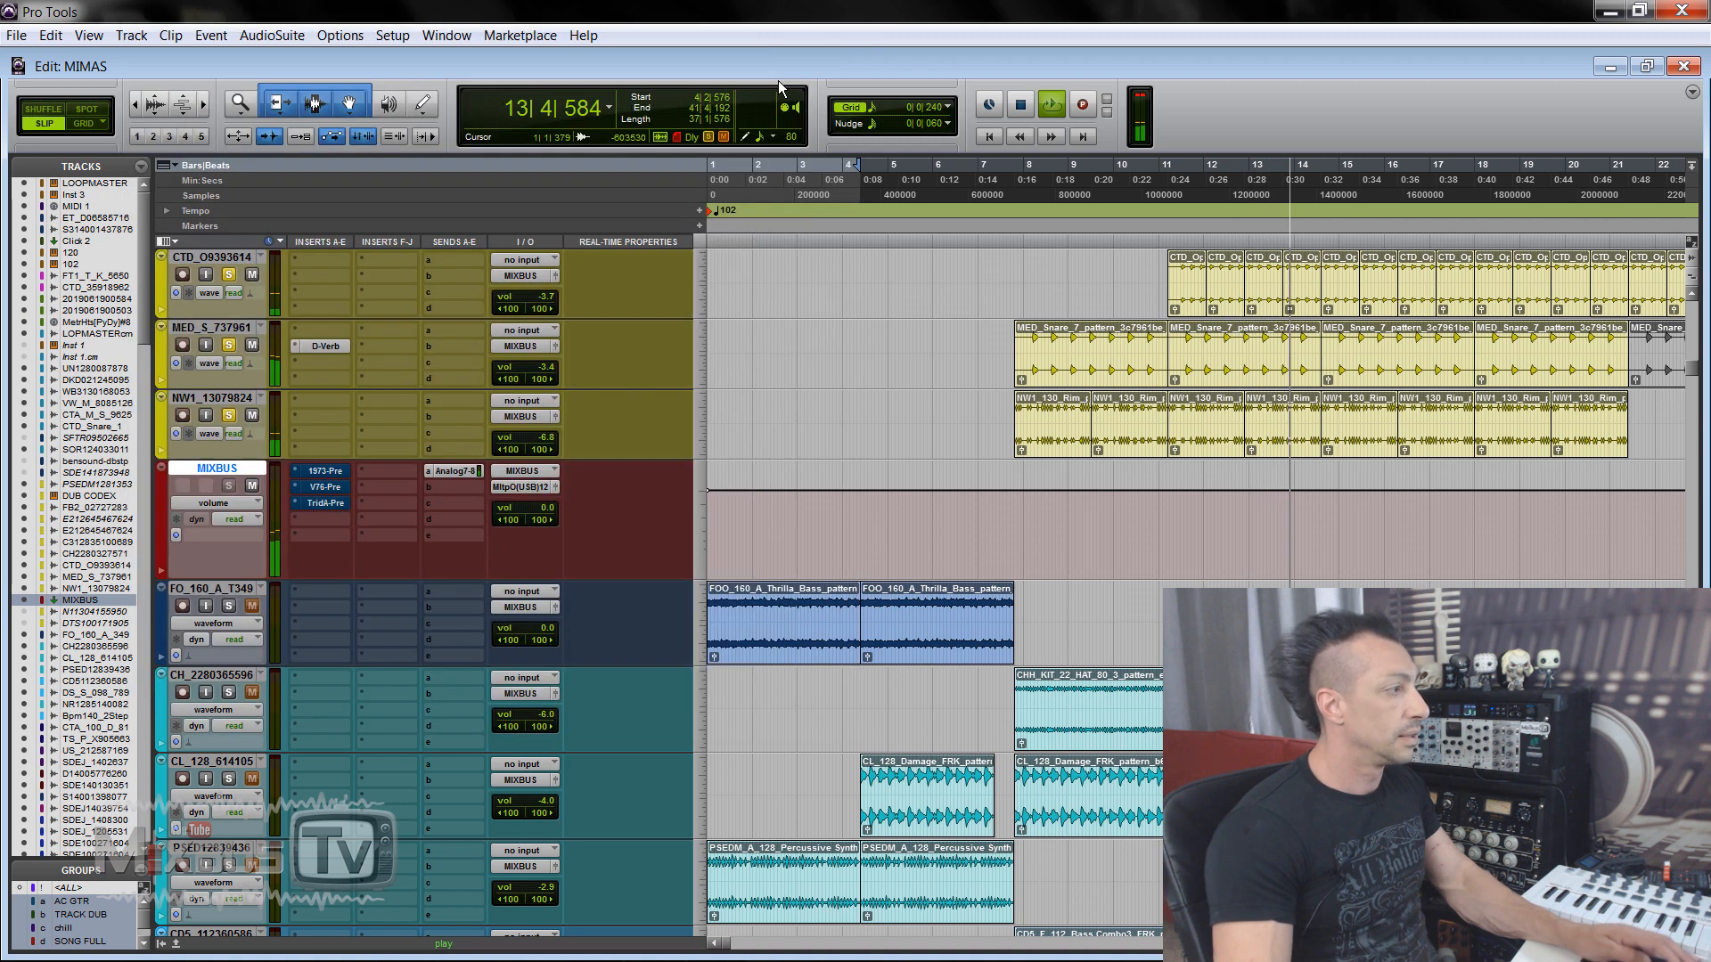
Step: Audition the MIXBUS track's V76-Pre by re-enabling and opening it, then bypass it again
left_click(328, 489, "ctrl")
left_click(326, 487)
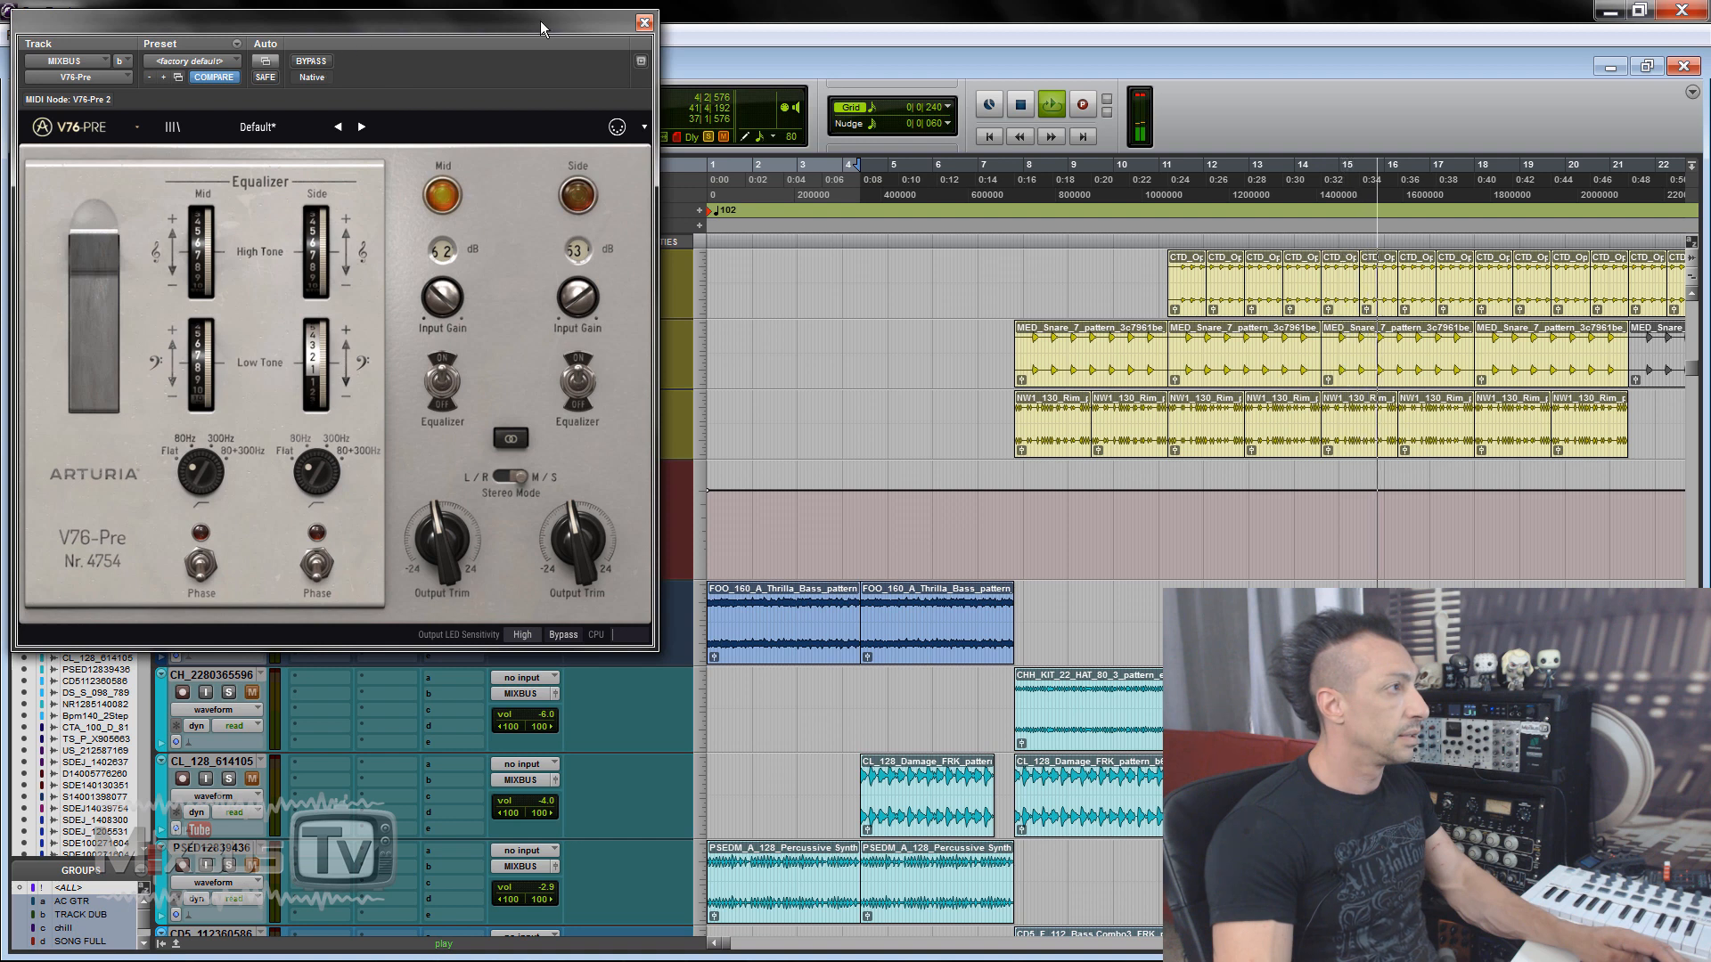
left_click_drag(542, 28, 1014, 22)
left_click(327, 487, "ctrl")
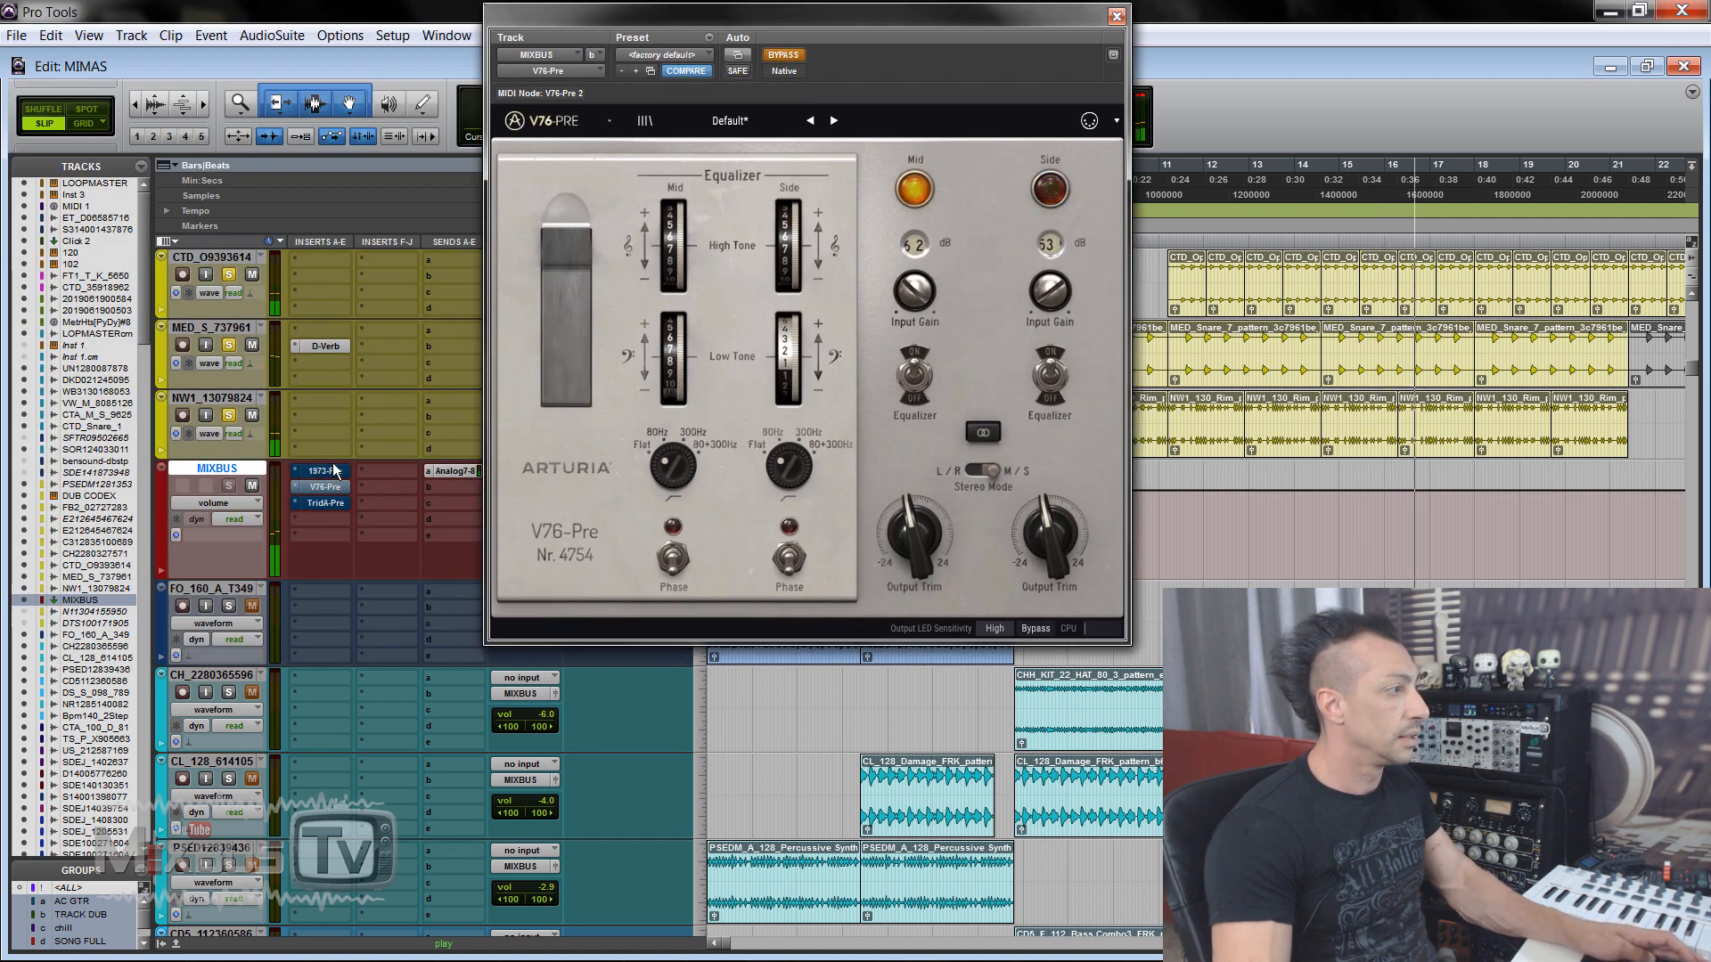
Step: Open the MIXBUS track's 1973-Pre with its processing active for comparison, then close both preamp windows
left_click(333, 470)
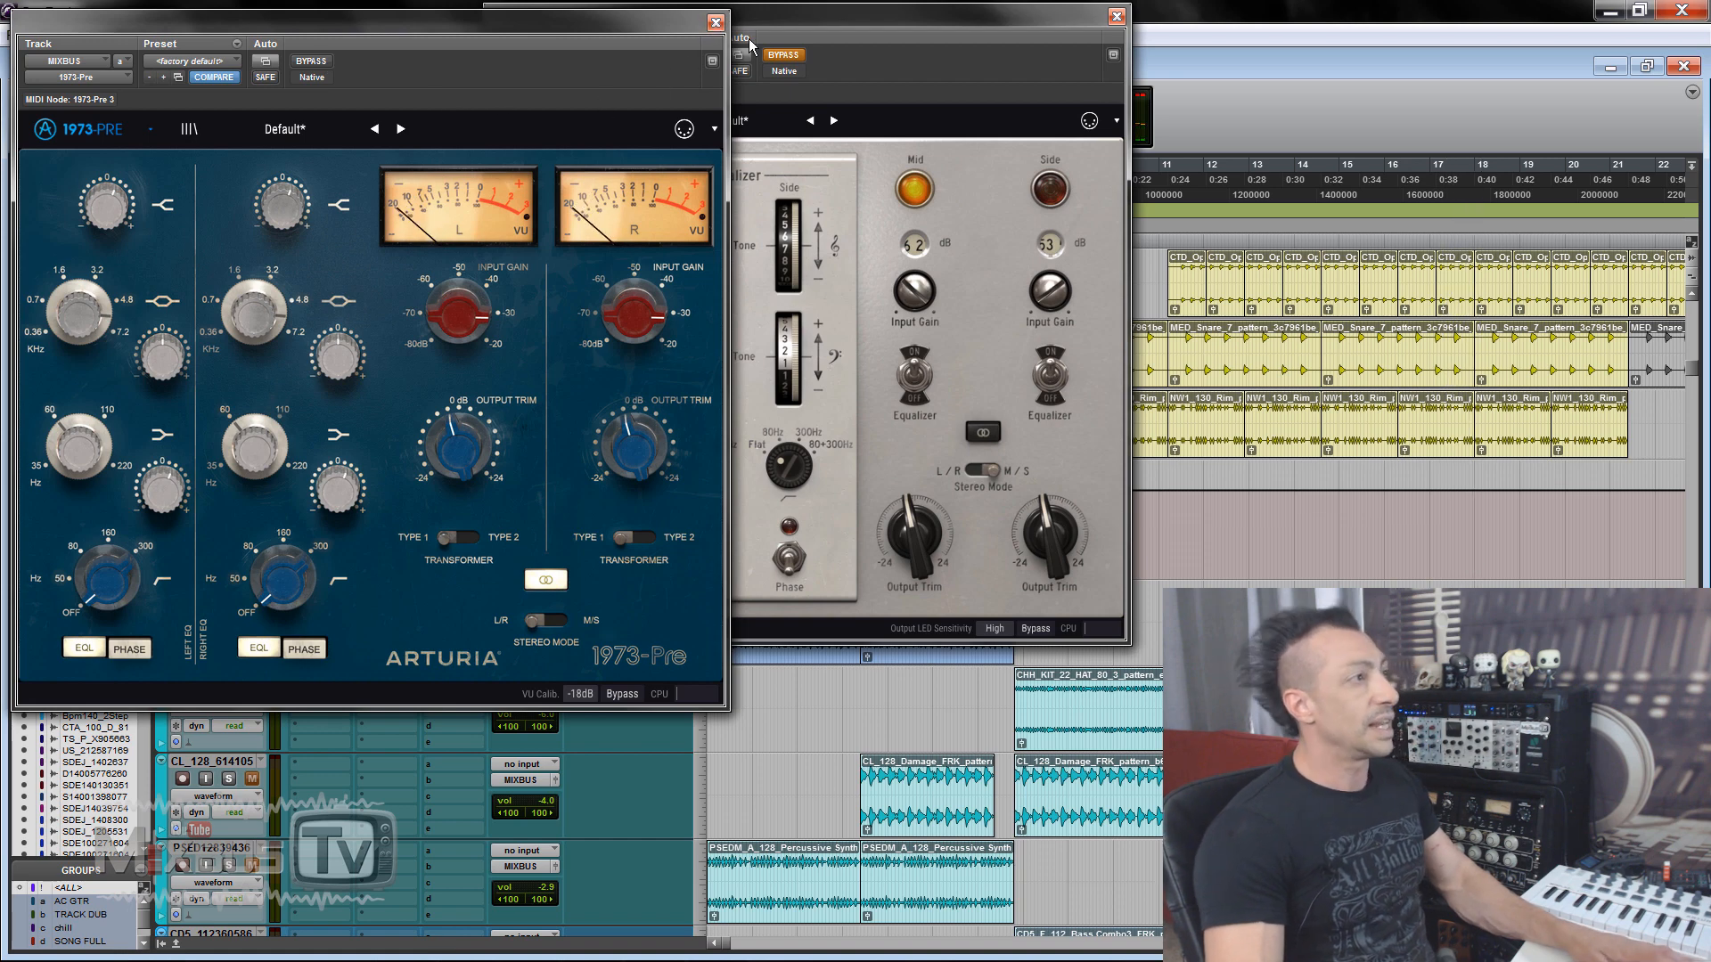
left_click(716, 21)
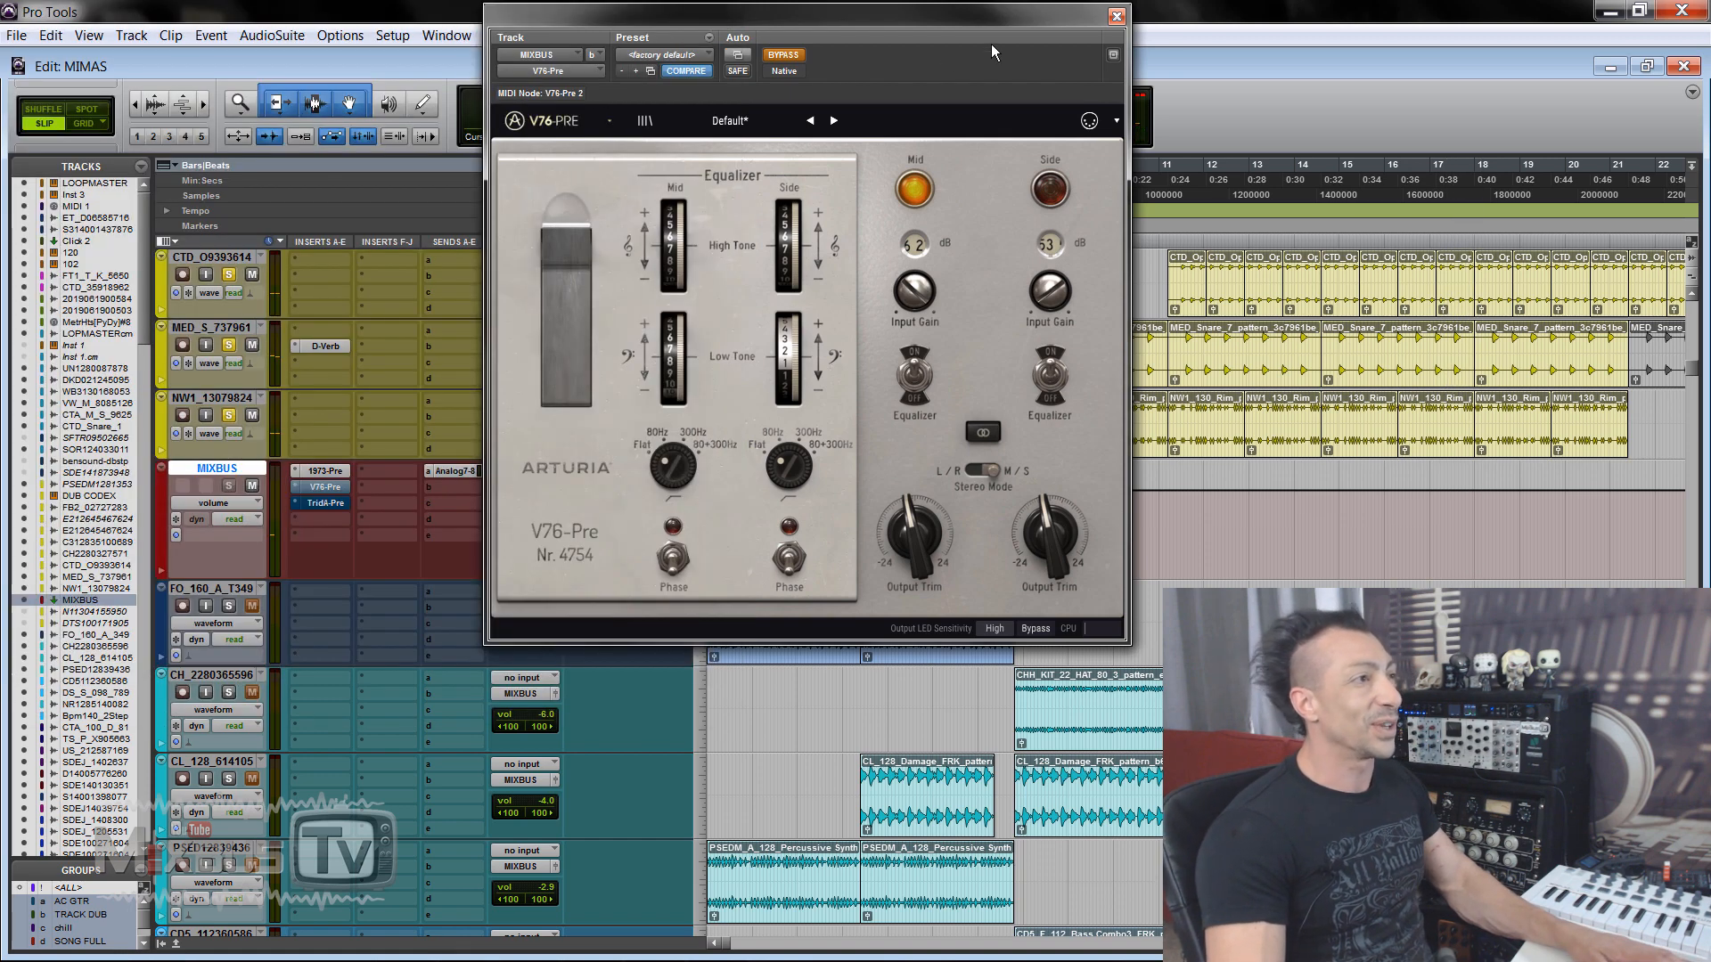
left_click(1117, 17)
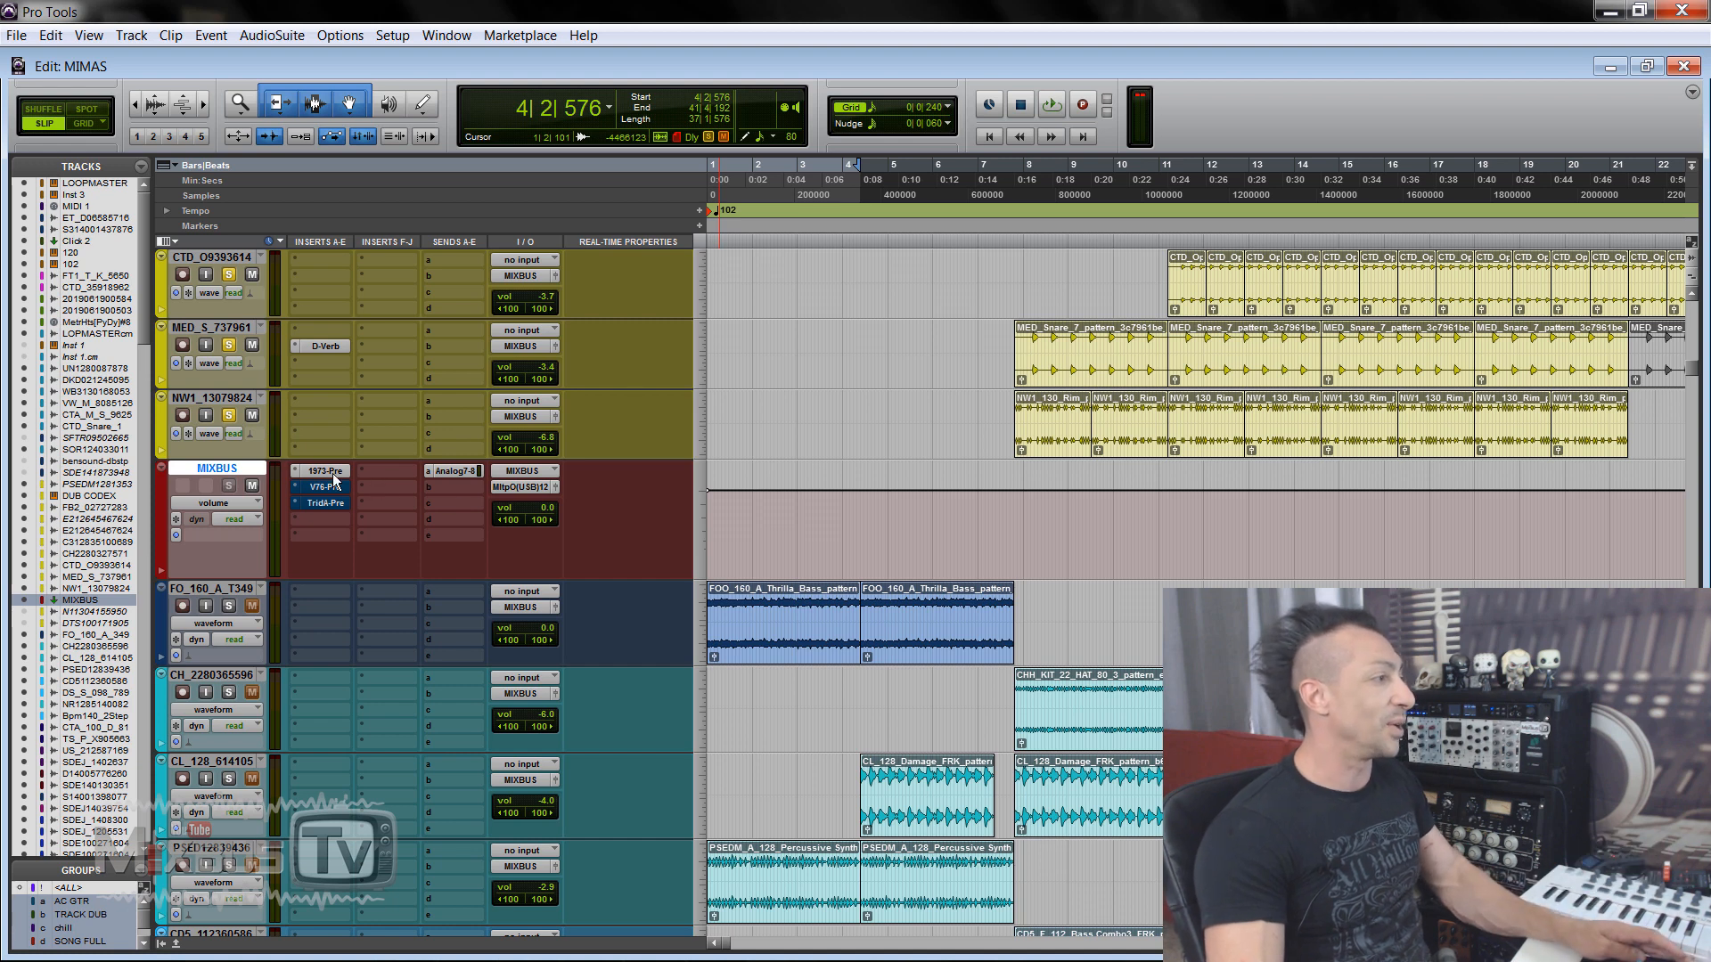
Step: Open the MIXBUS track's V76-Pre beside the 1973-Pre and set its input gain to about 63 dB Mid and 55 dB Side
left_click(233, 415, "alt")
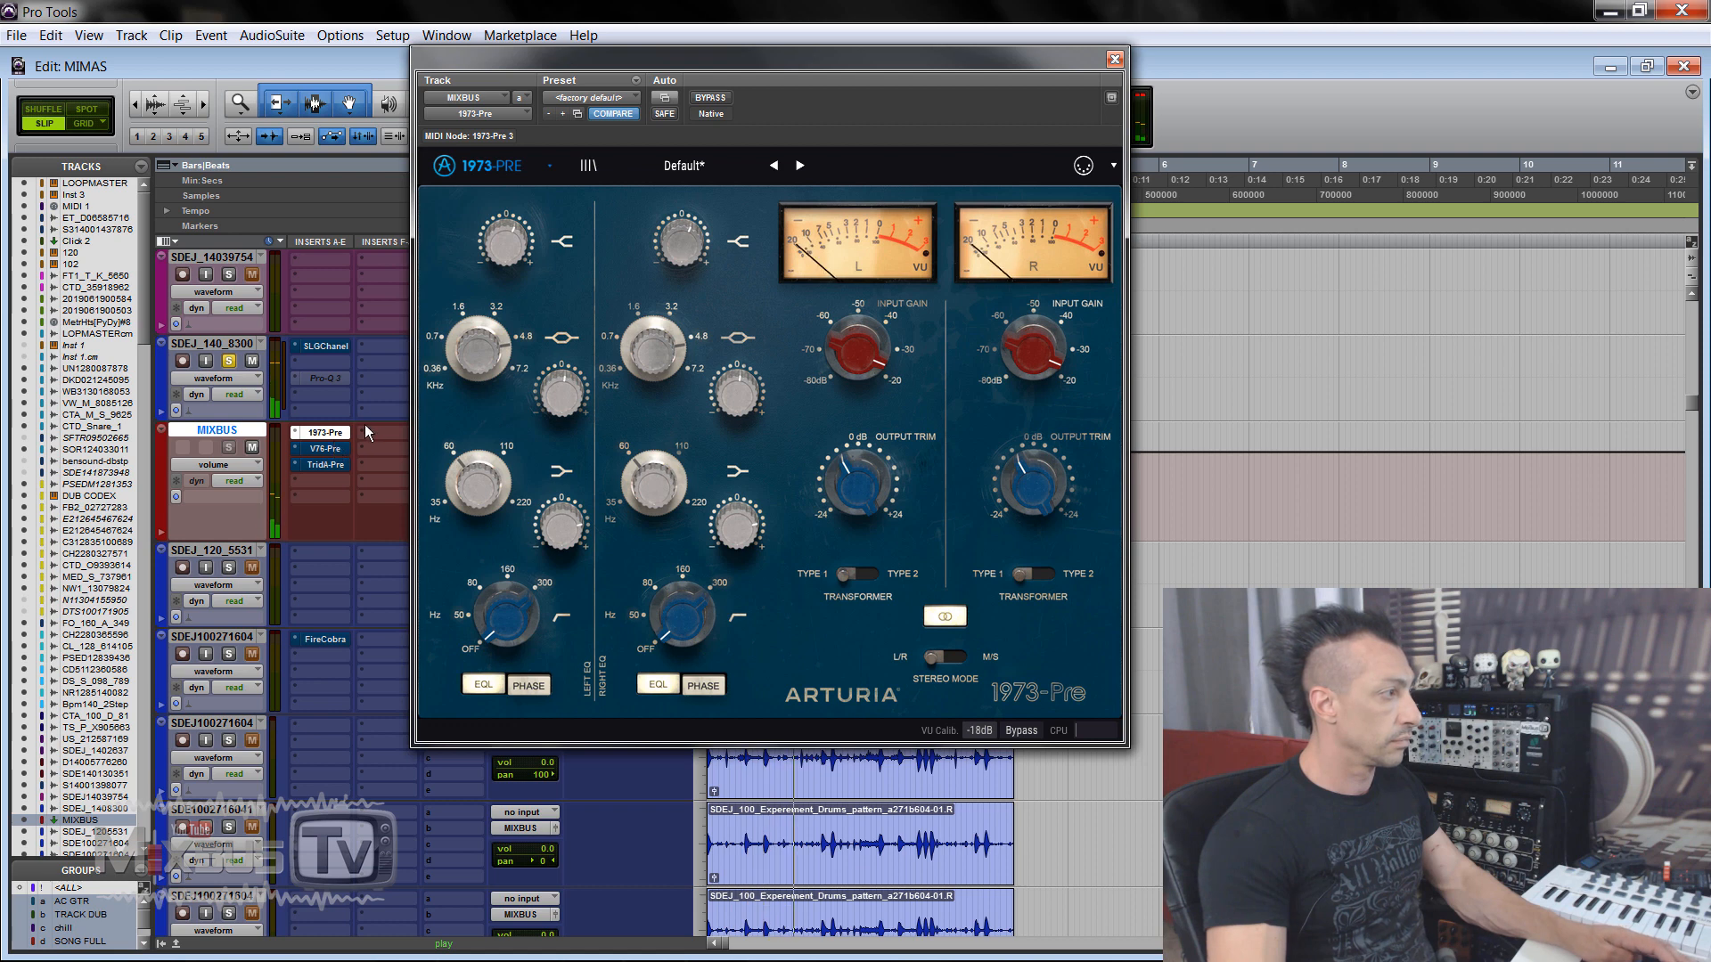
left_click(344, 447)
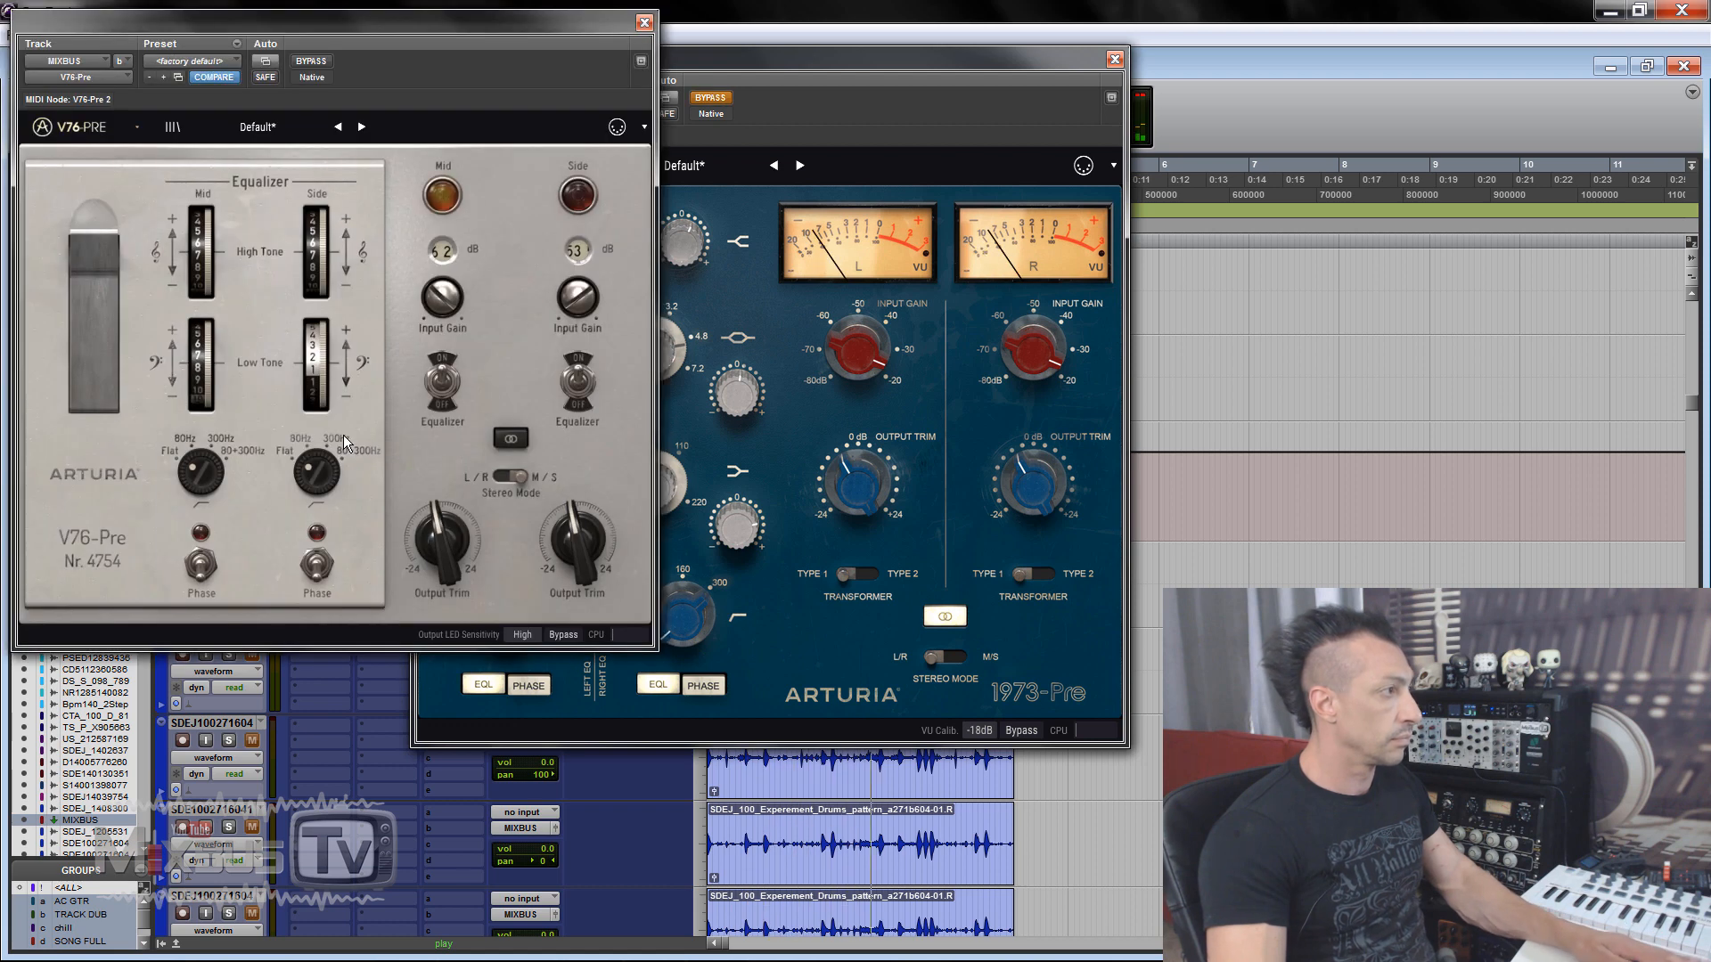
left_click_drag(442, 243, 442, 231)
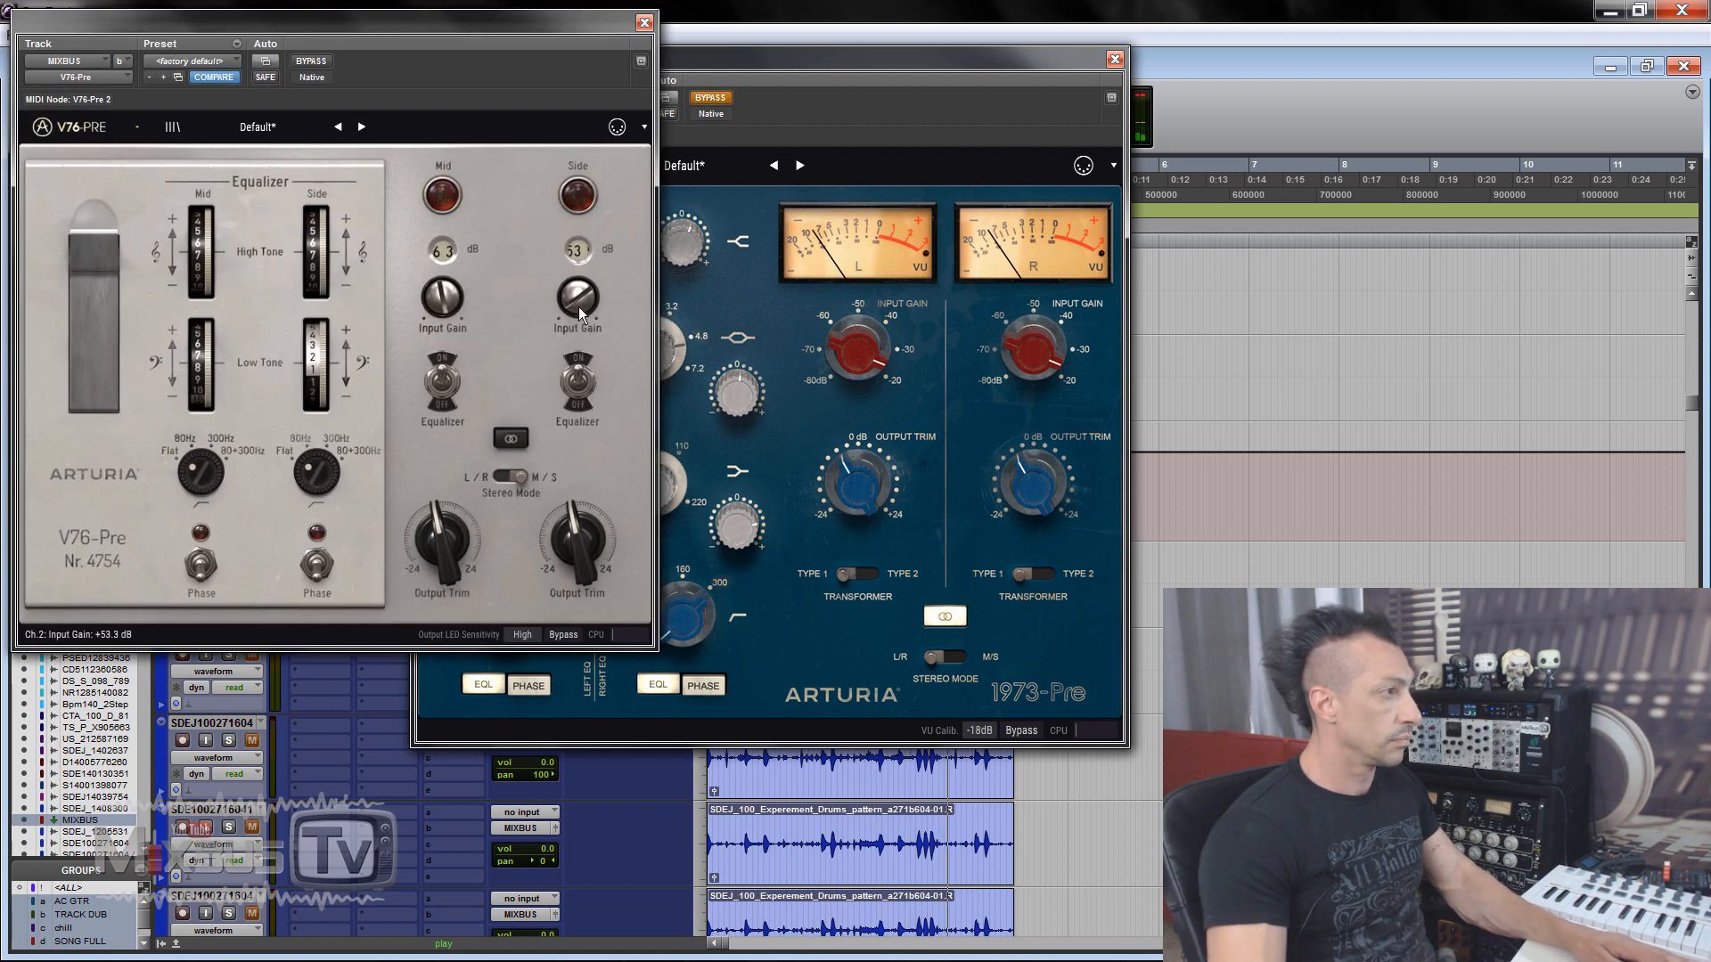
left_click_drag(579, 306, 576, 291)
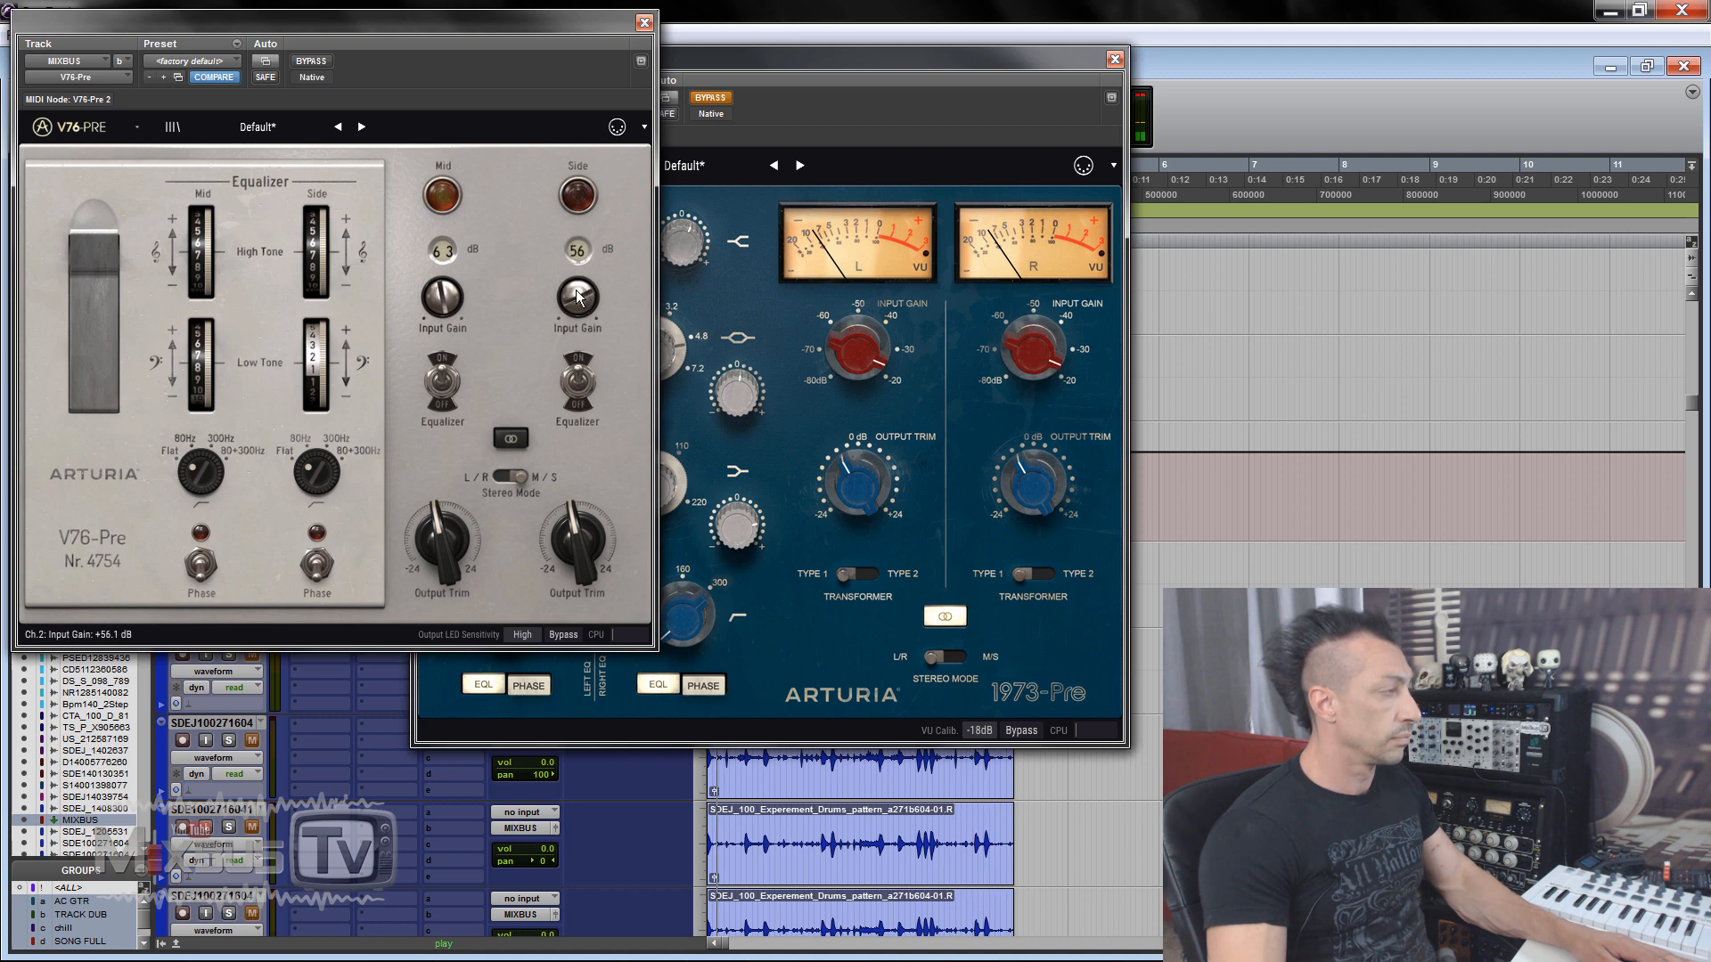
left_click_drag(481, 69, 869, 84)
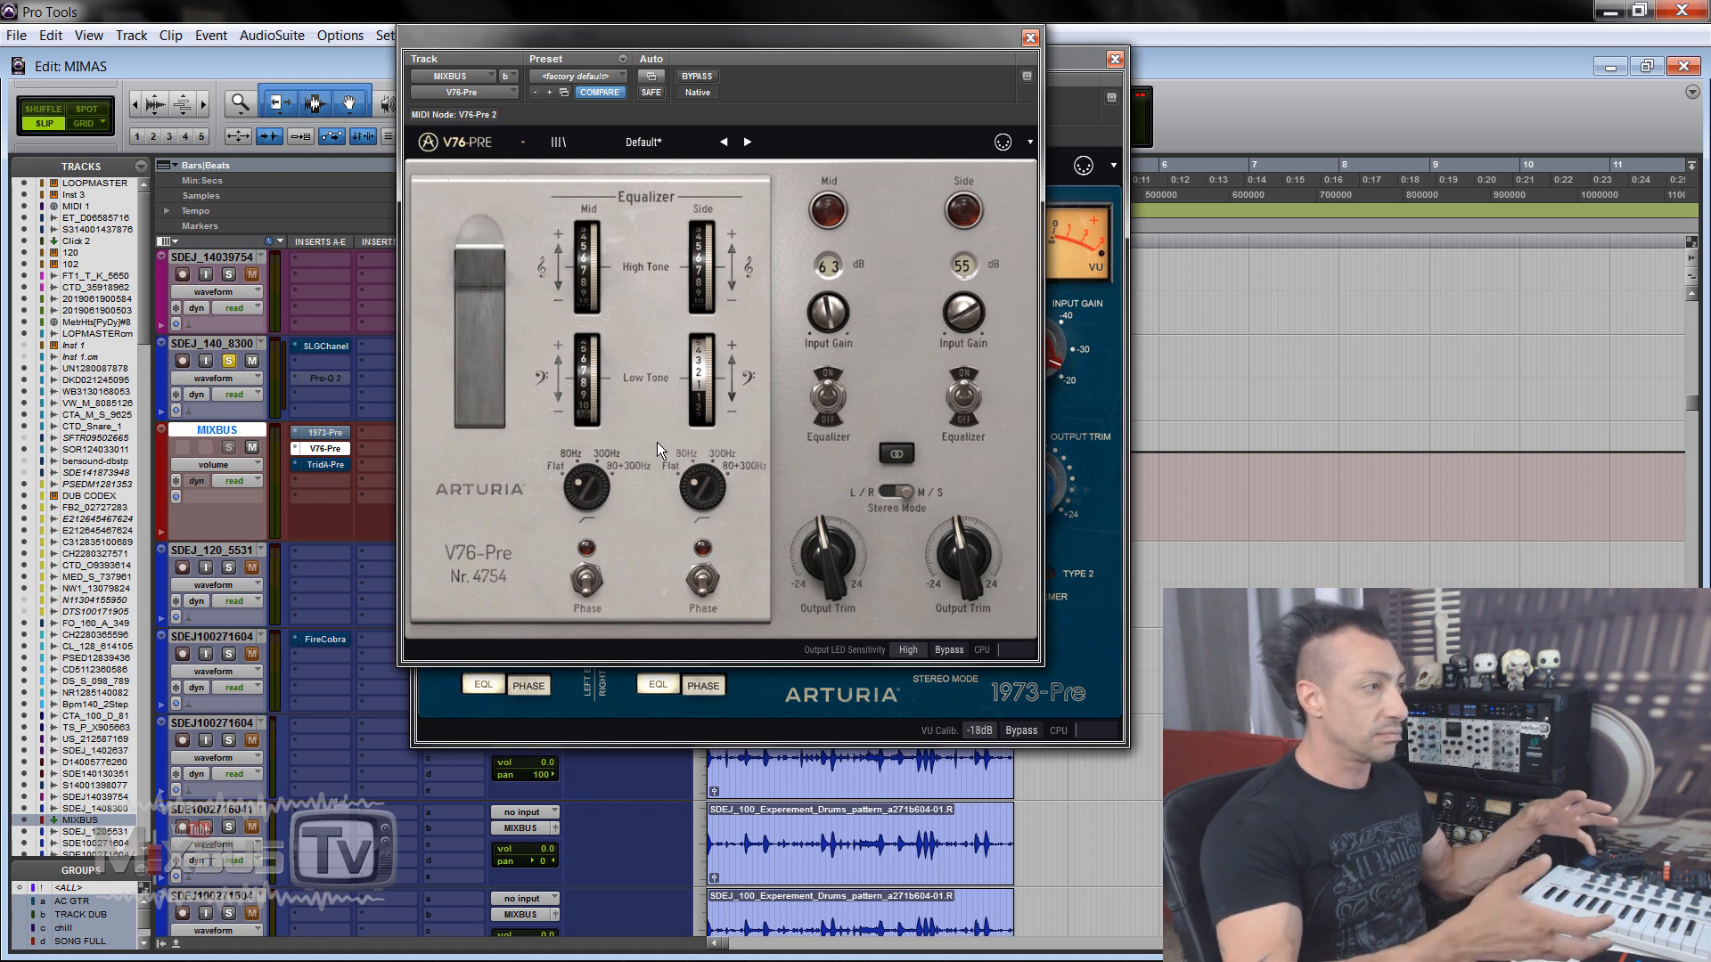
Step: Restart playback and adjust the V76-Pre's Mid high and low tone gains while comparing with bypass
key("space")
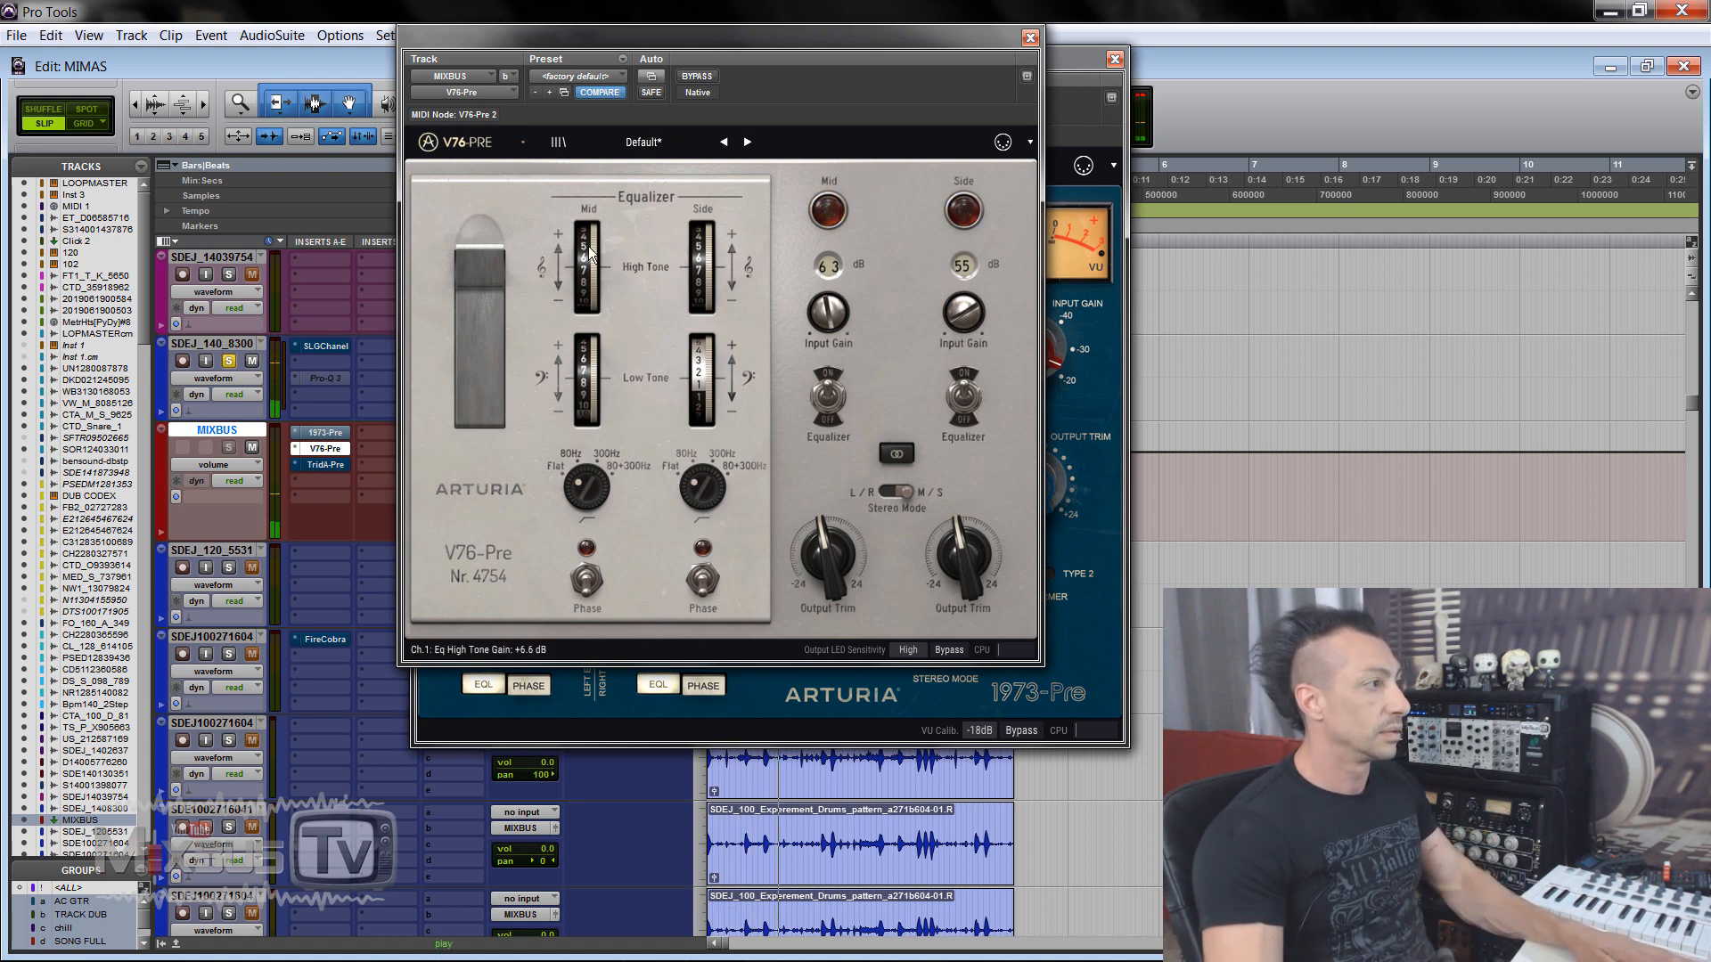
left_click_drag(585, 307, 585, 289)
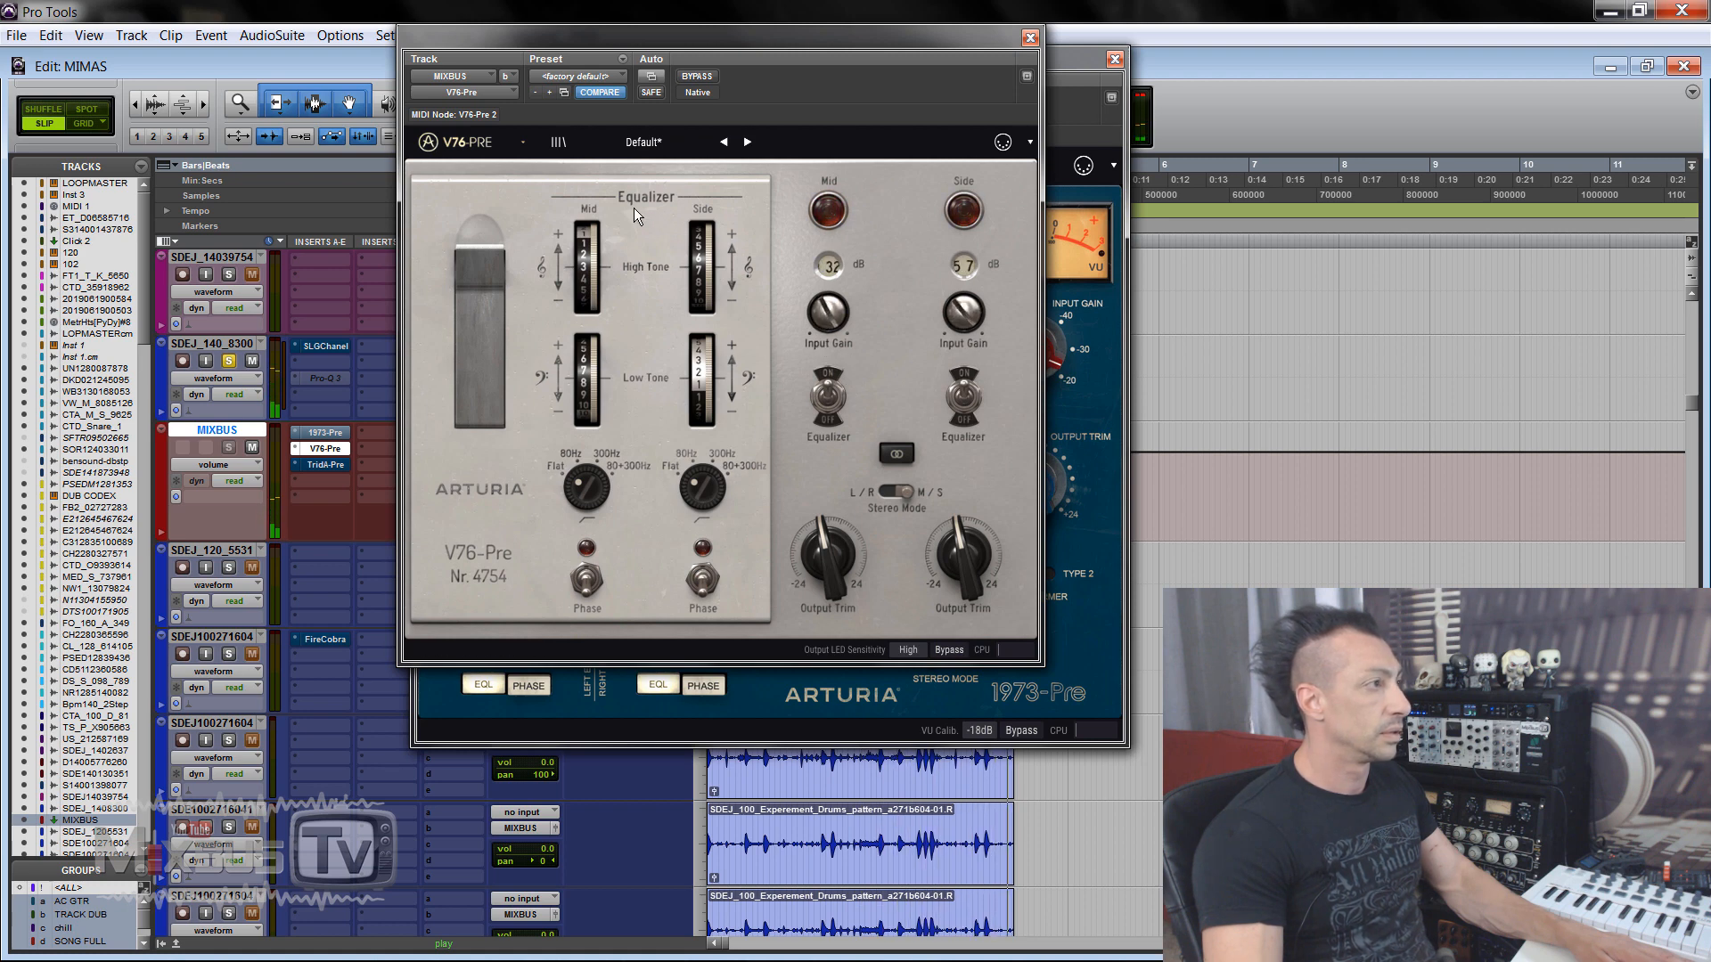
left_click(704, 77)
left_click_drag(596, 376, 596, 372)
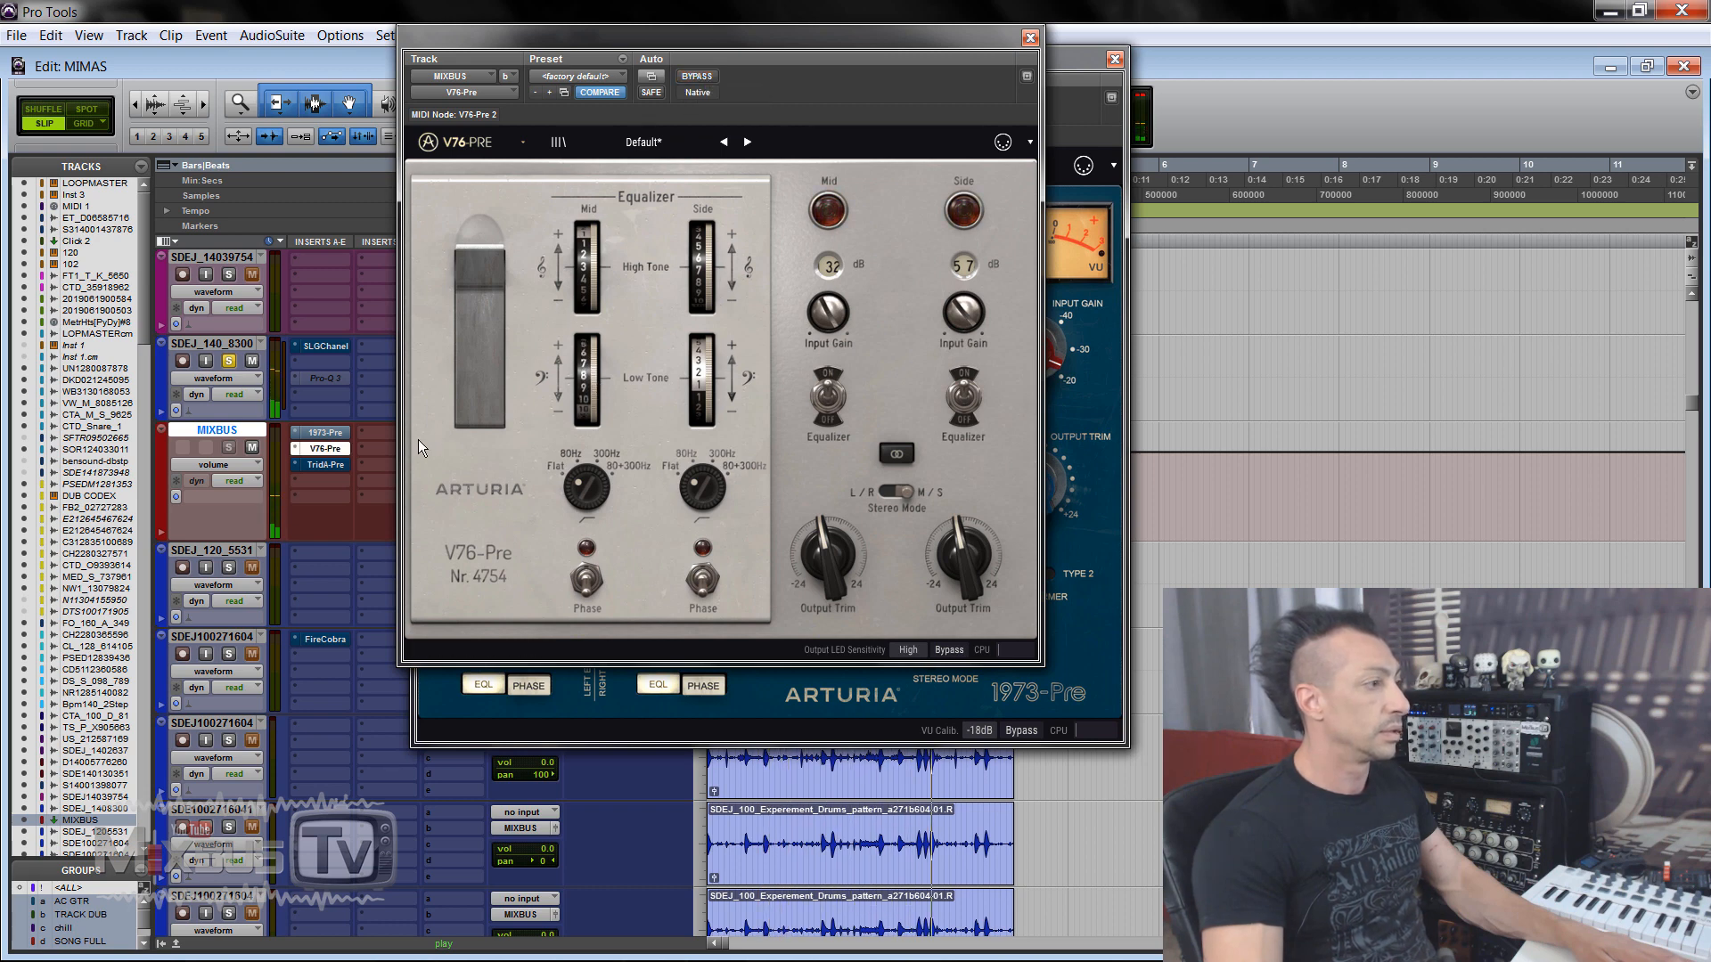
Step: Open the MIXBUS track's TridA-Pre over the other preamps and raise its low shelf gain above +3.9 dB
left_click(329, 462)
left_click_drag(493, 111, 559, 110)
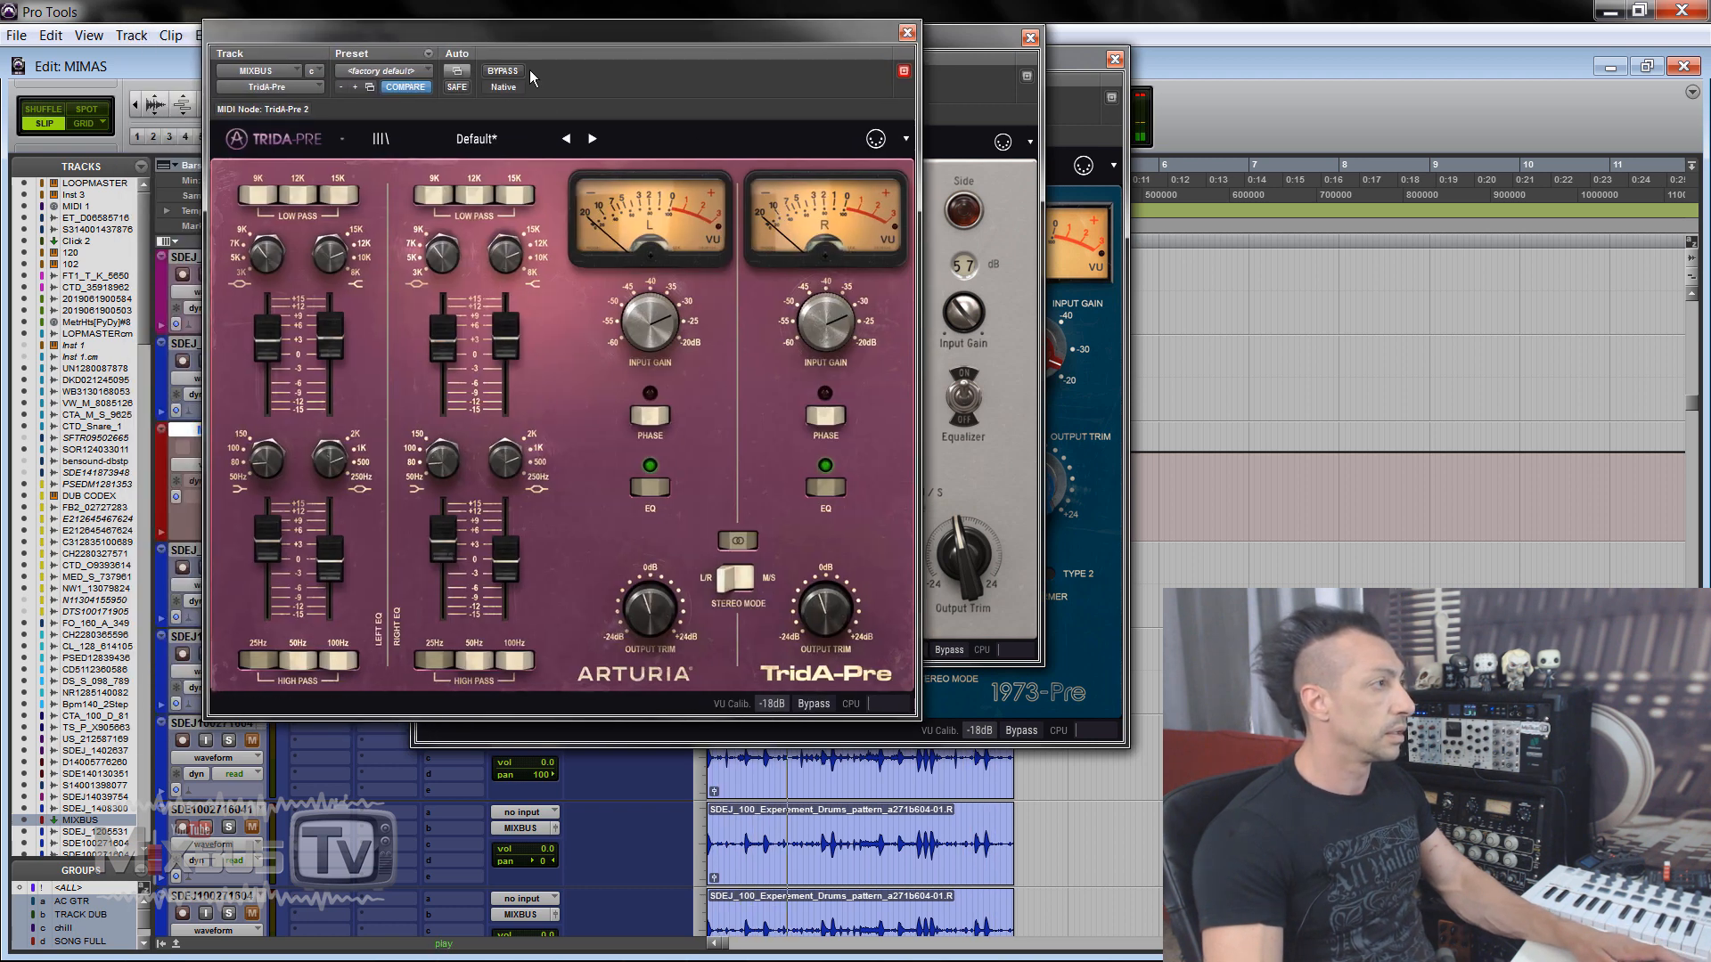
left_click_drag(564, 43, 687, 59)
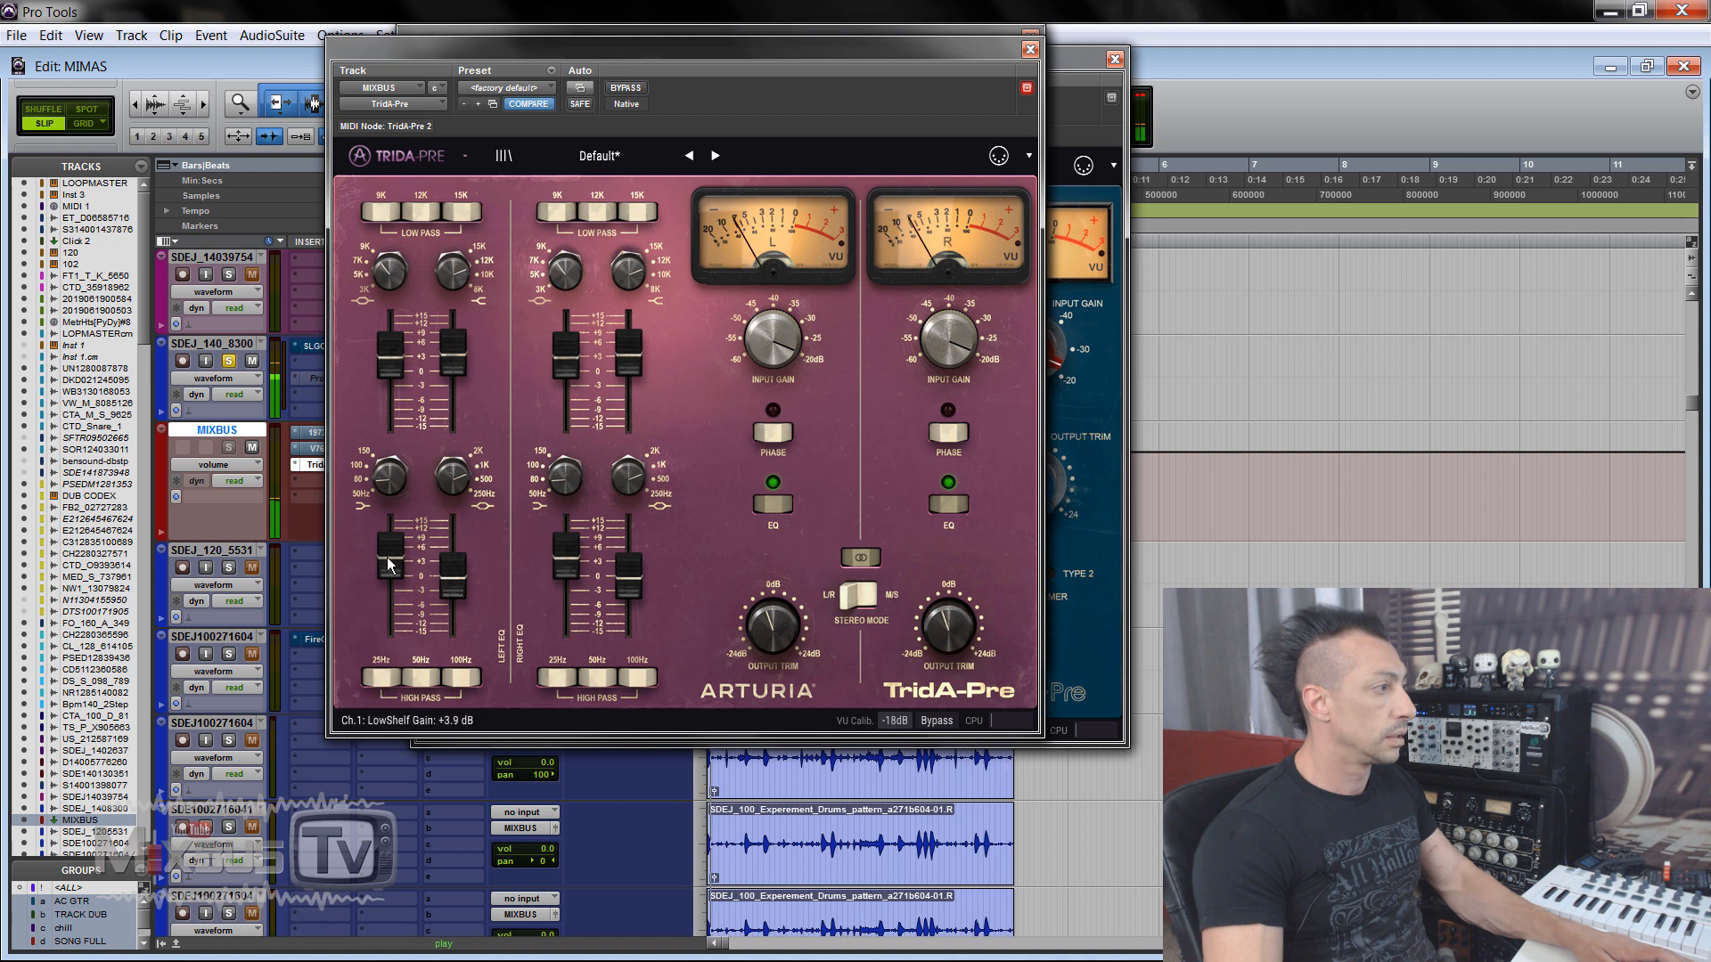
left_click_drag(396, 563, 398, 536)
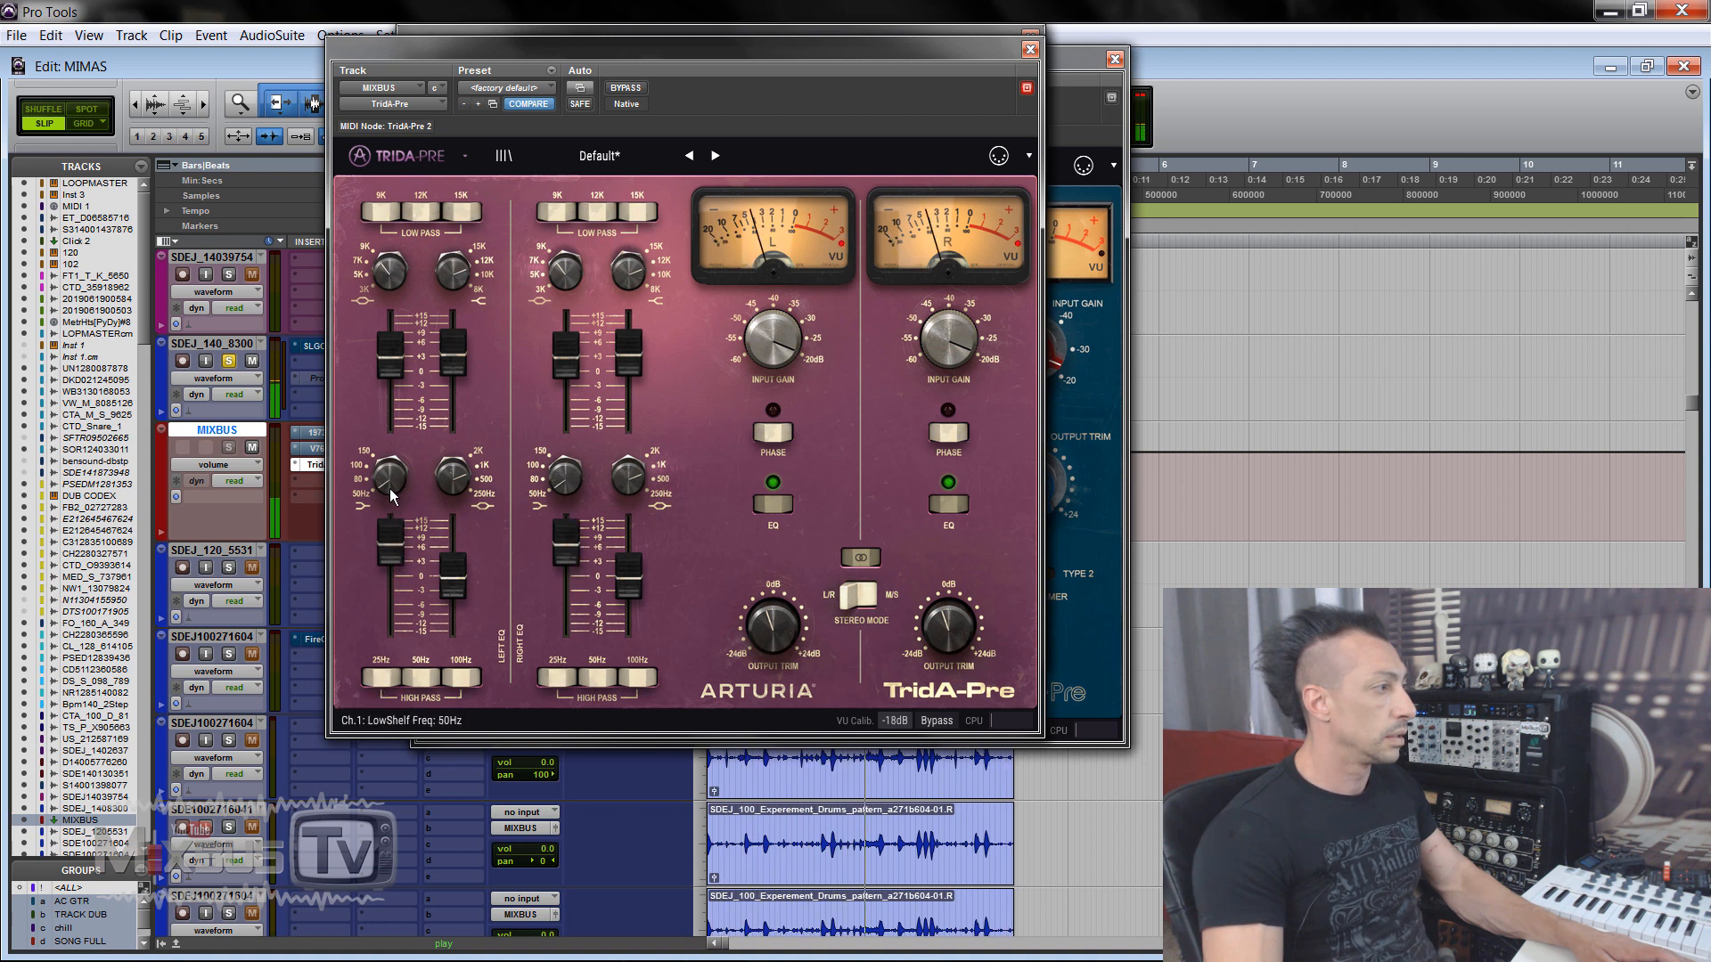
left_click_drag(385, 544, 390, 562)
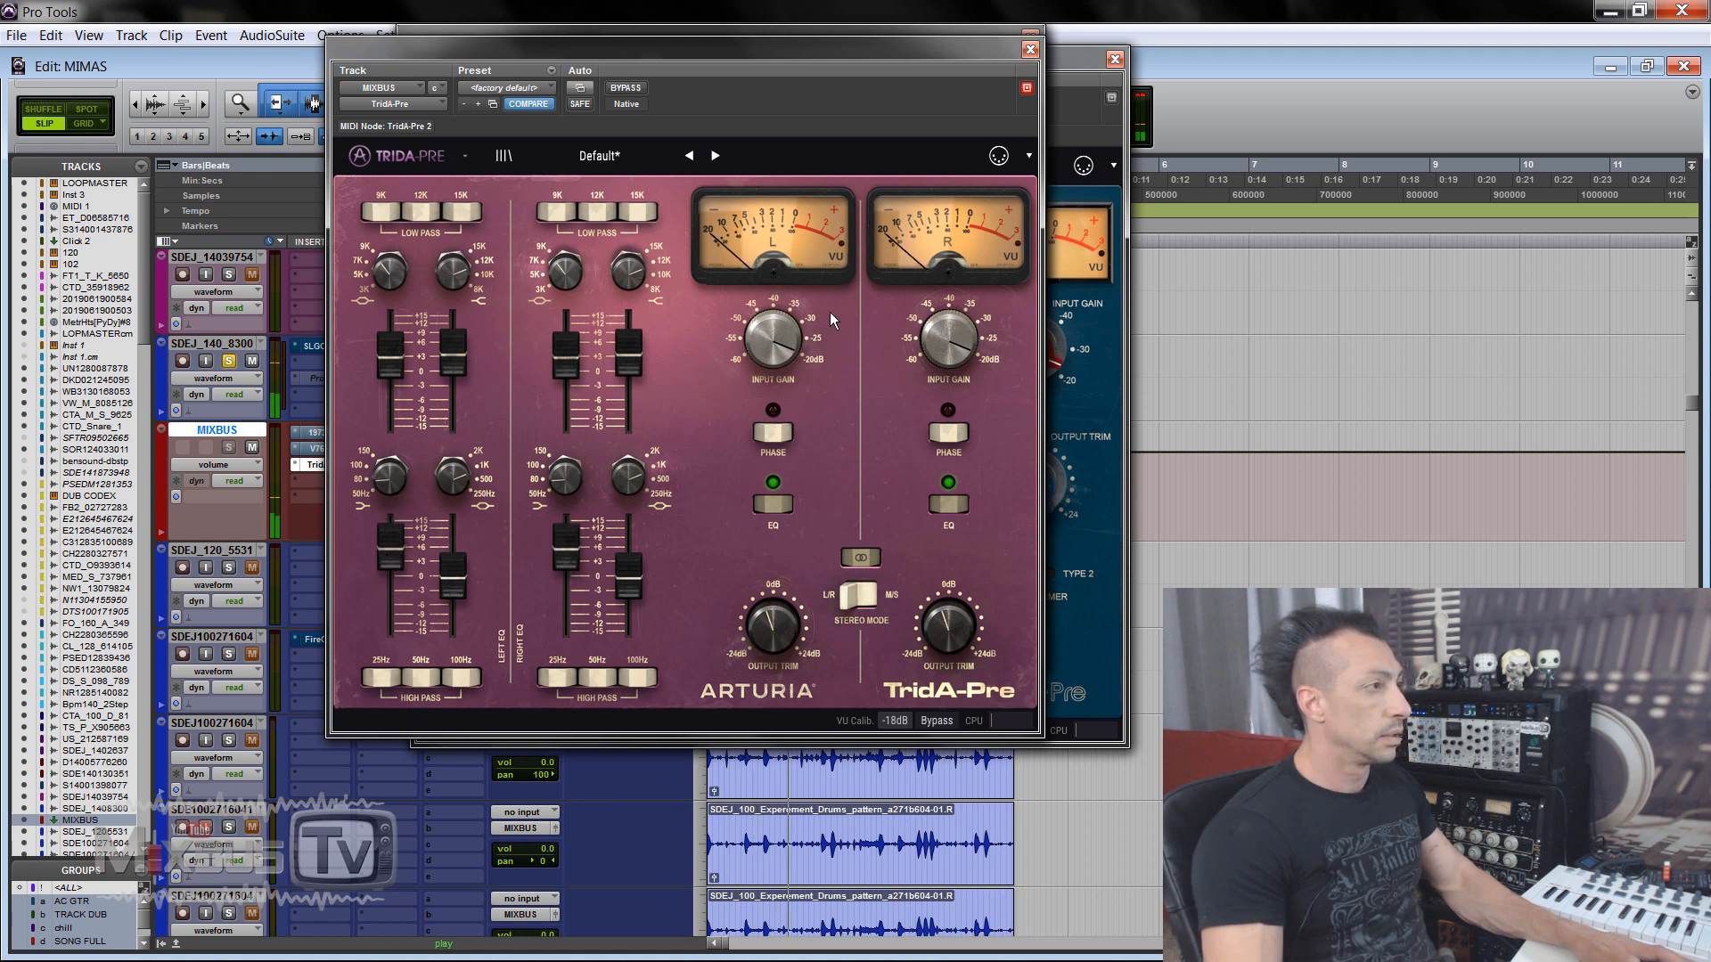
Step: Stop playback and close the TridA-Pre, V76-Pre and 1973-Pre windows
key("space")
left_click_drag(862, 91, 863, 115)
left_click(1028, 112)
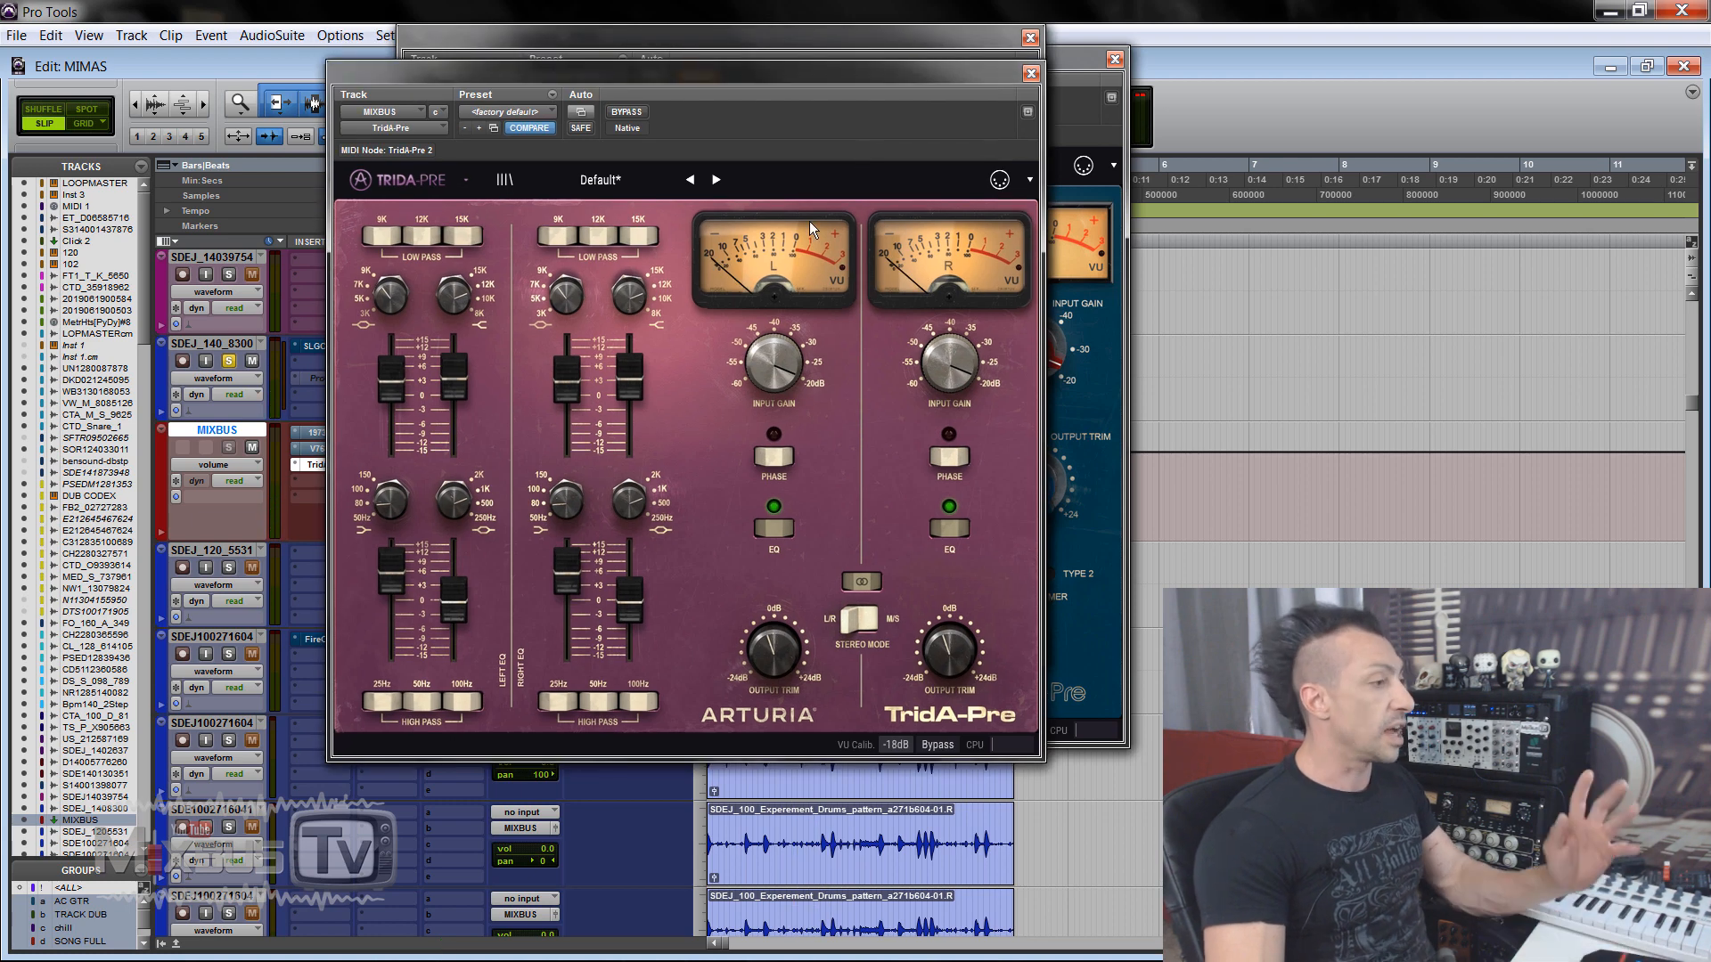
left_click(1031, 73)
left_click(1031, 37)
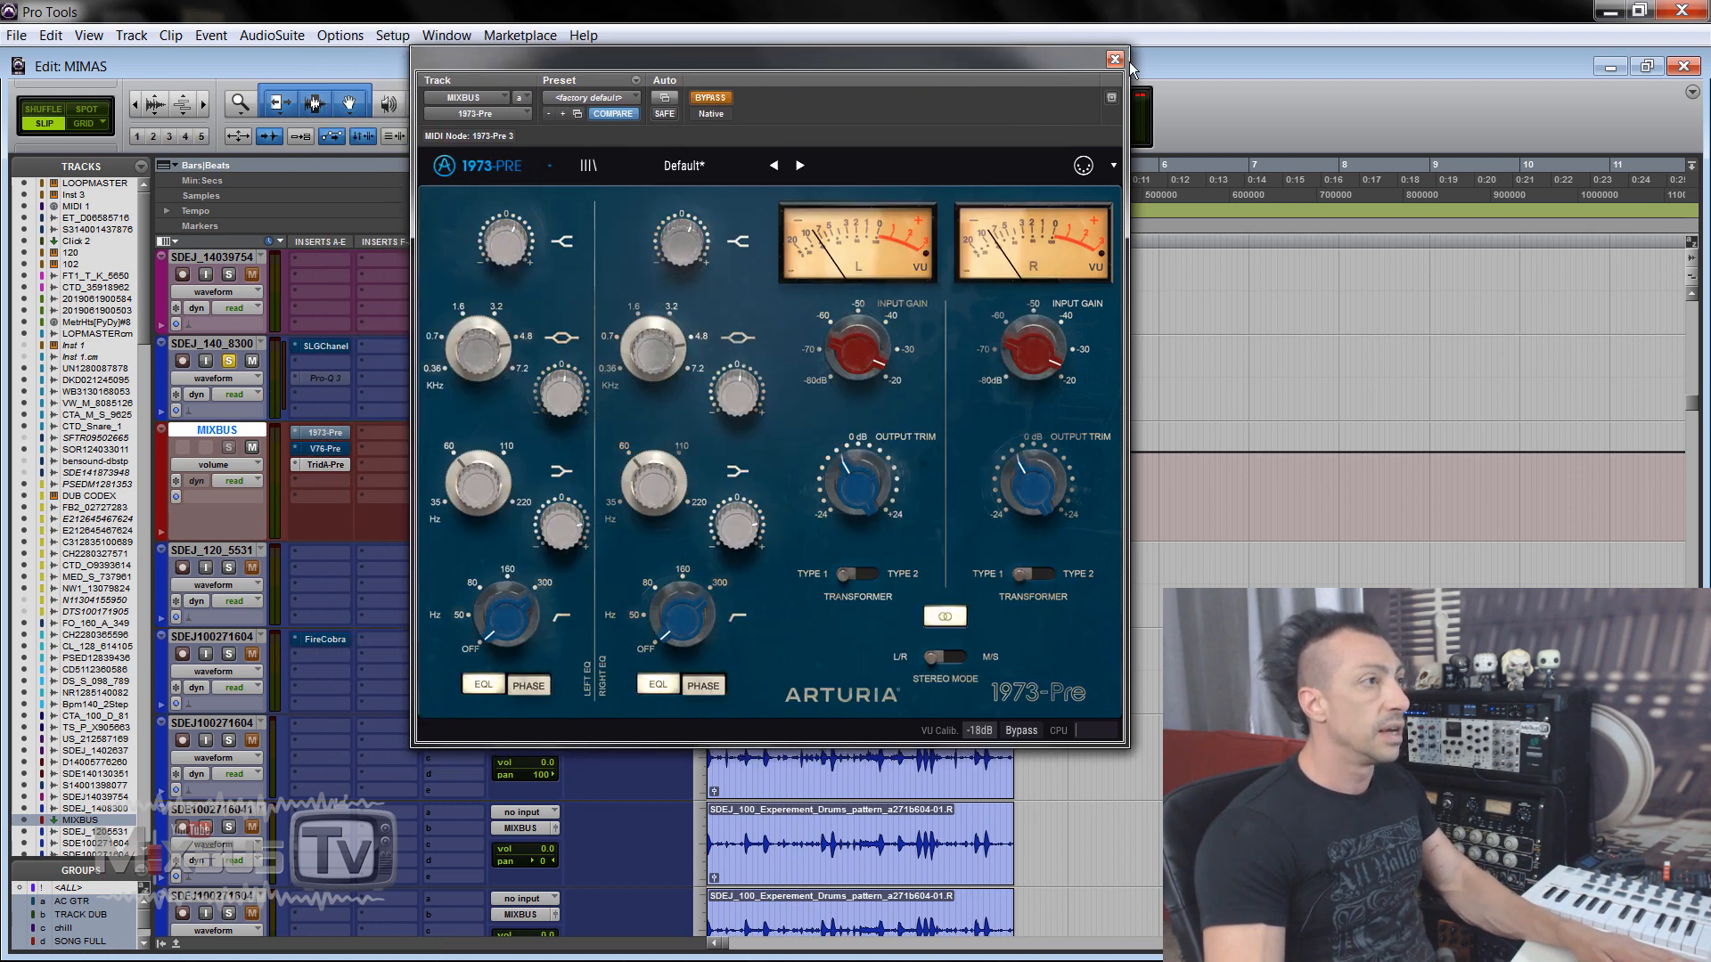
left_click(1115, 59)
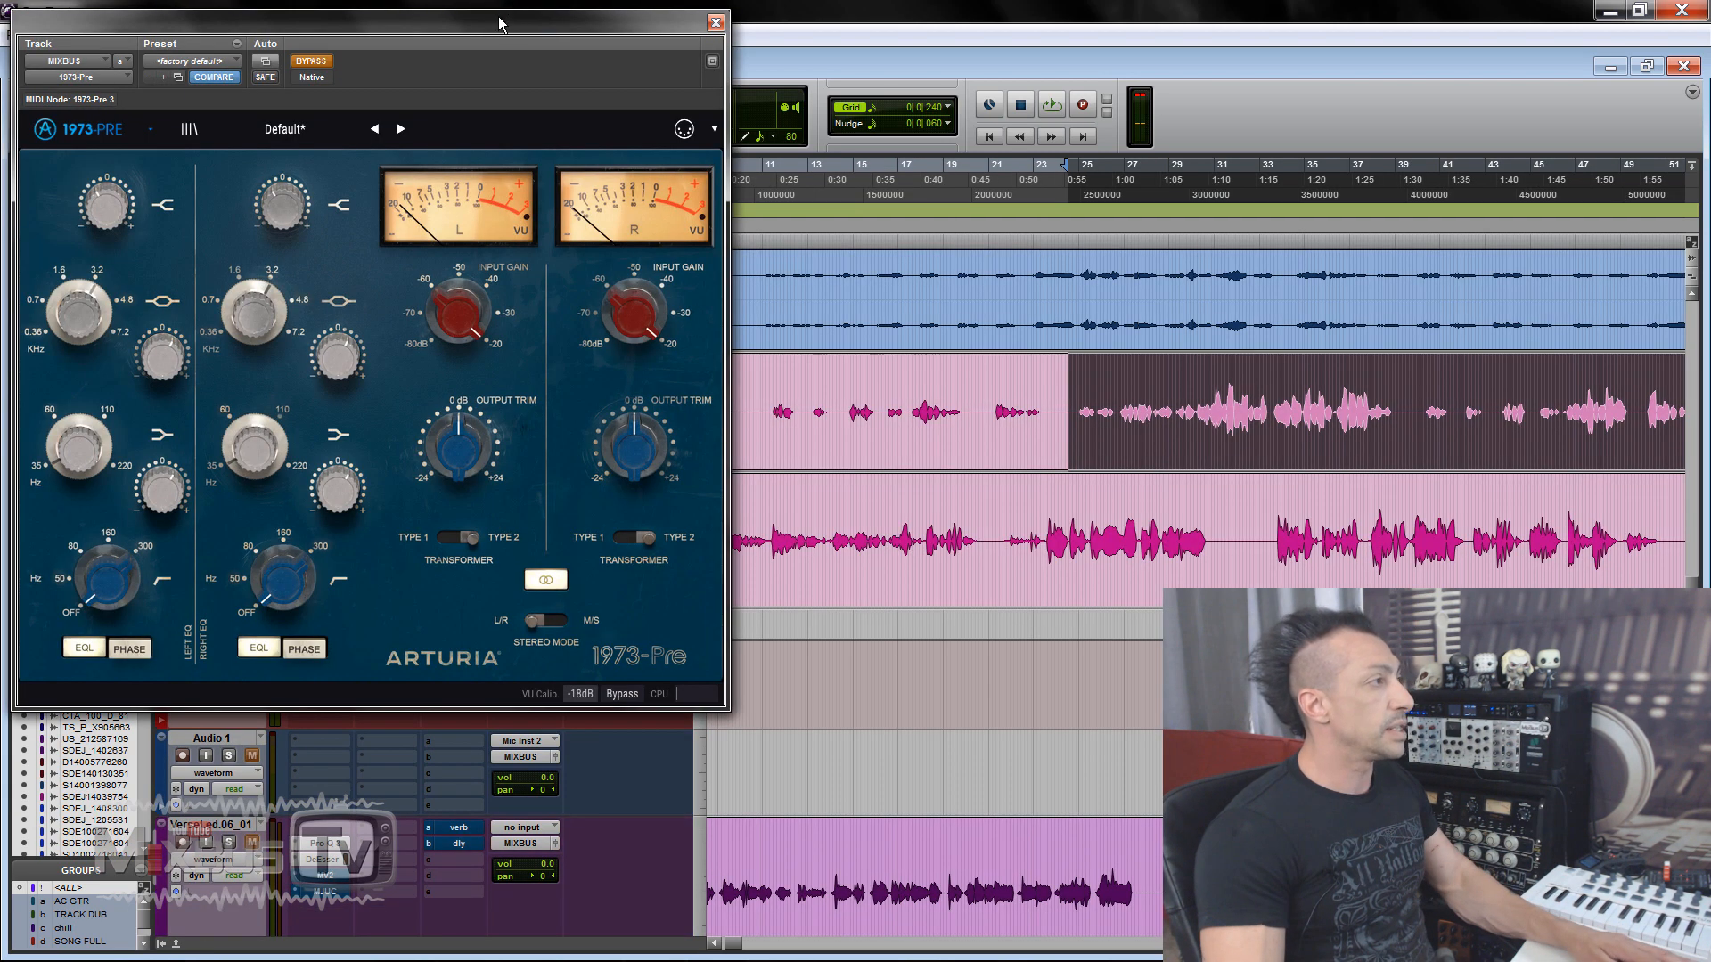
Step: Load the factory default preset in the MIXBUS track's 1973-Pre and raise its input gain to -20 dB during playback
left_click_drag(499, 24, 597, 31)
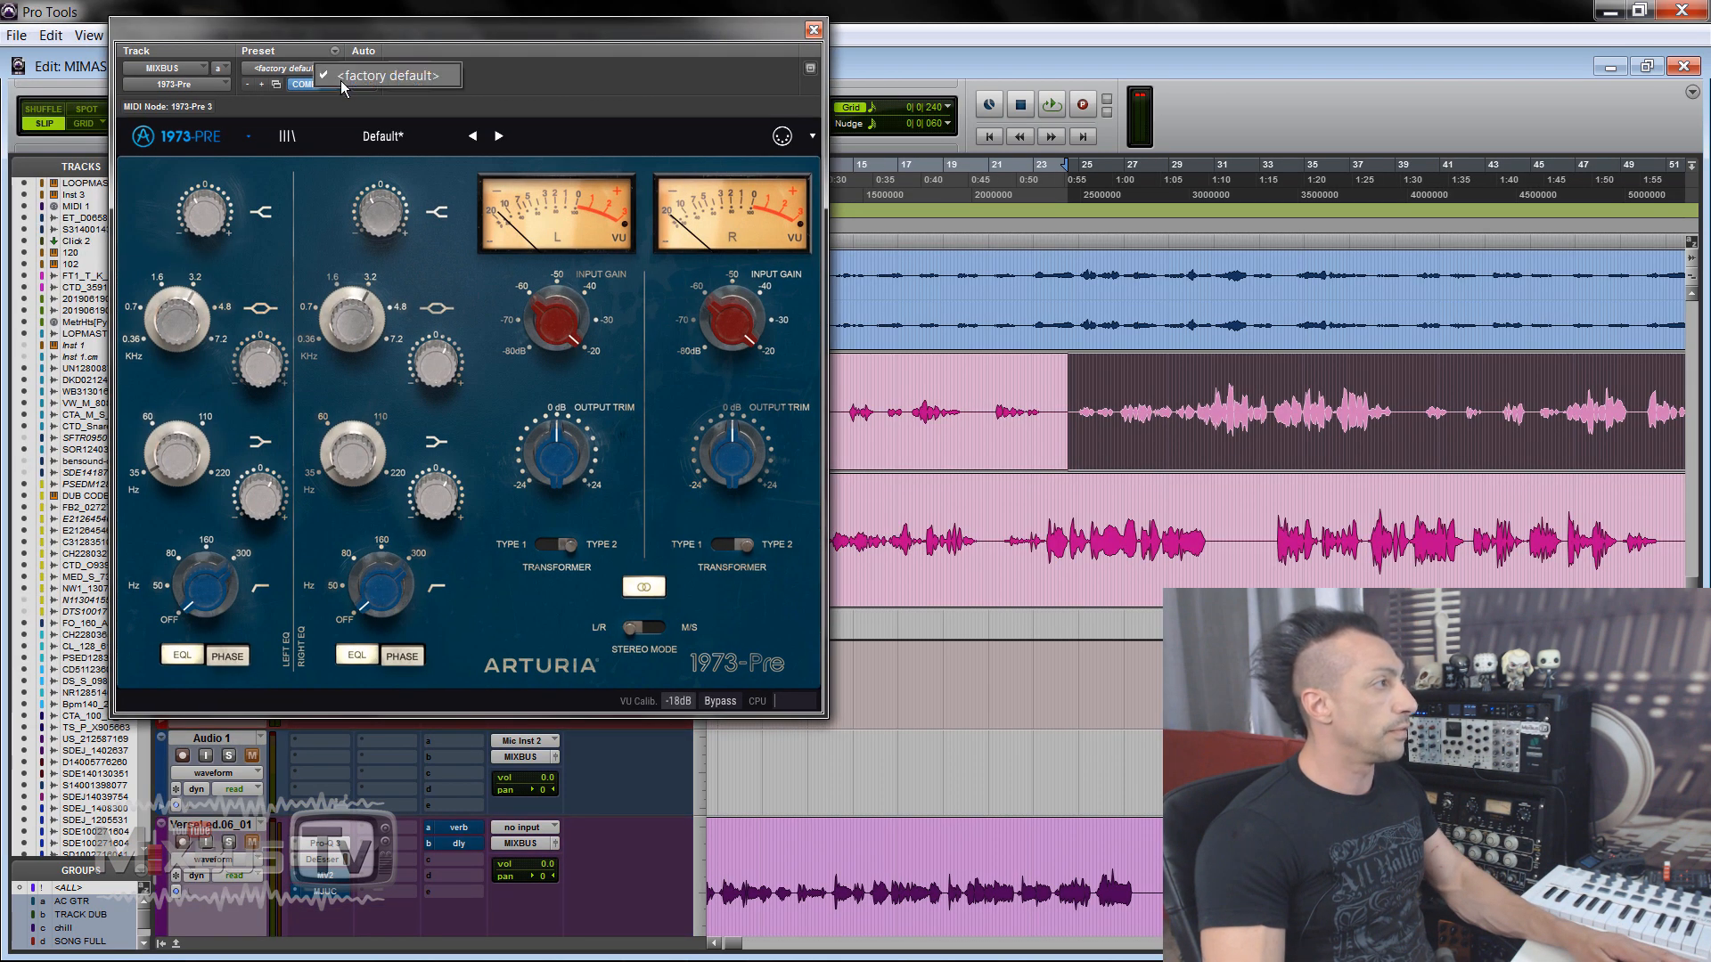
left_click(415, 71)
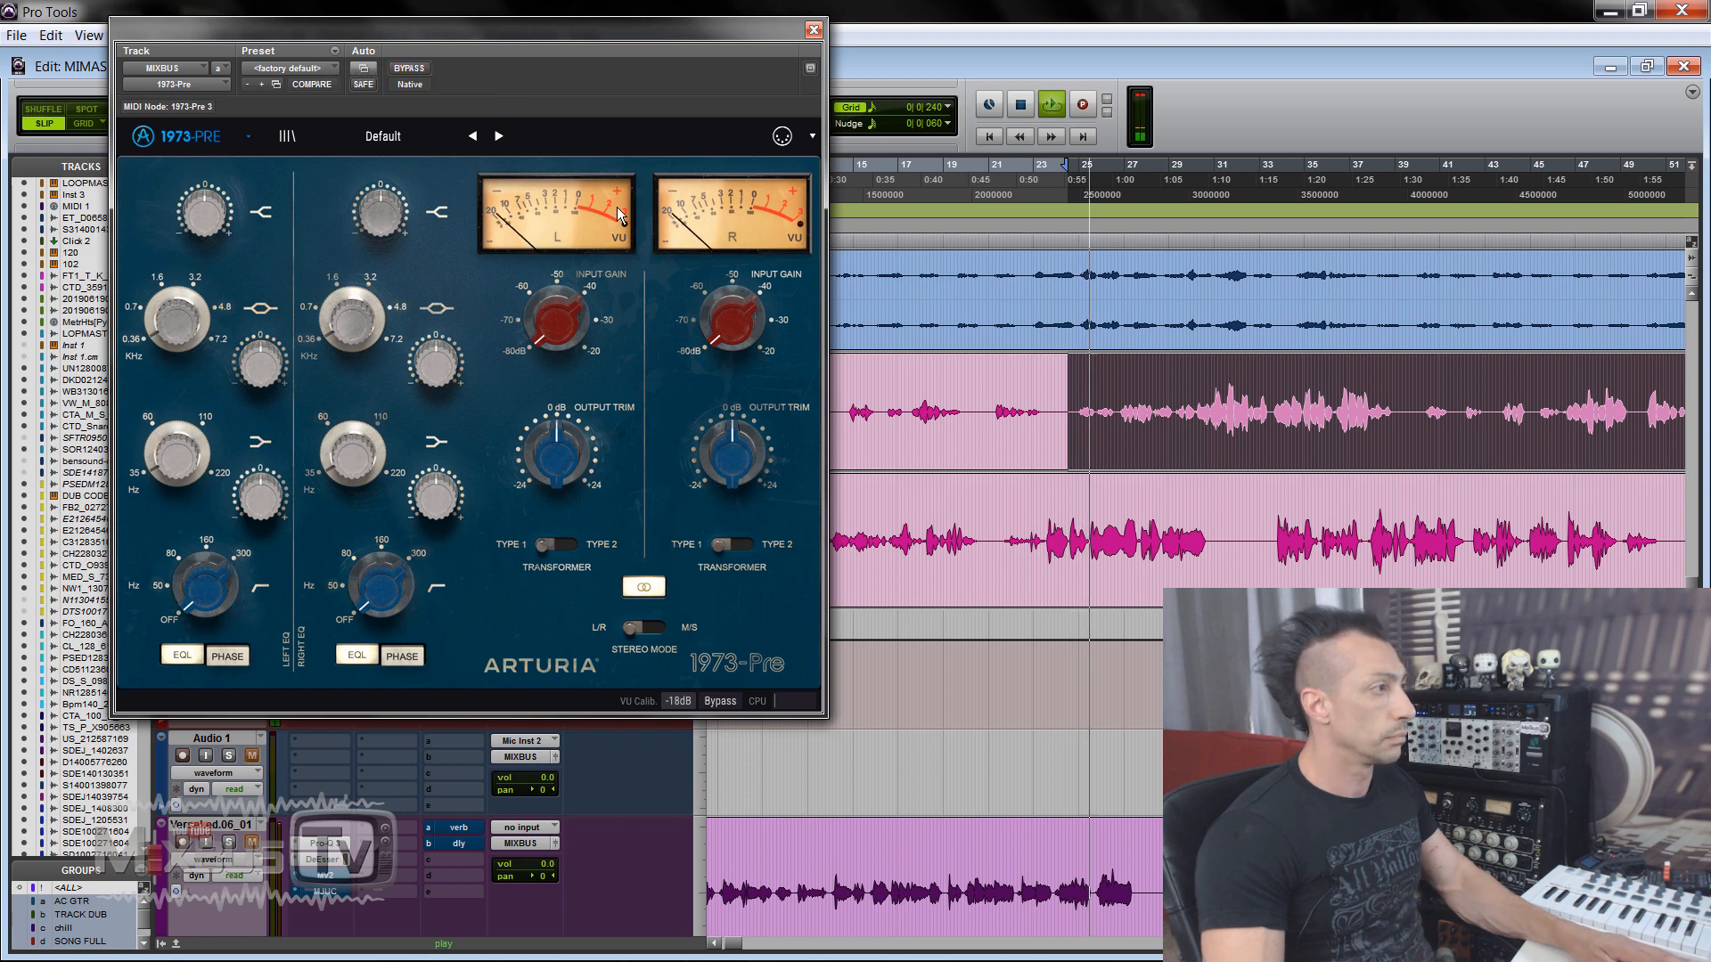
left_click_drag(555, 318, 565, 141)
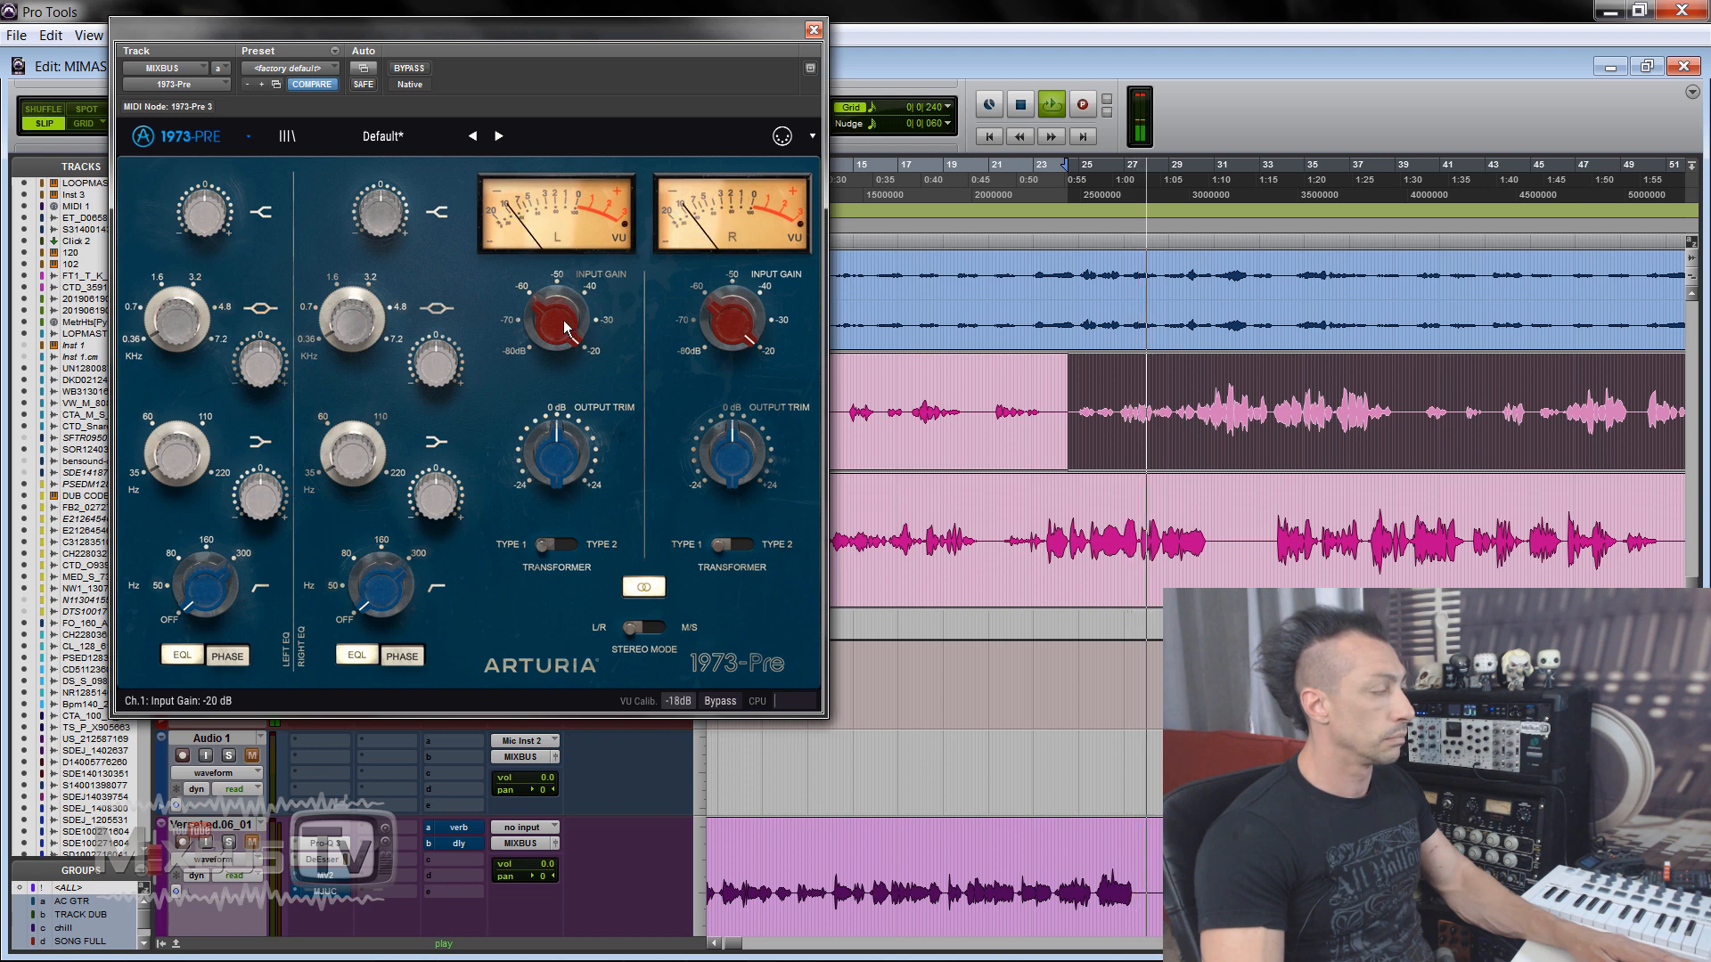
Step: Compare the 1973-Pre's Type 2 and Type 1 transformers while reducing the input gain slightly
left_click(561, 542)
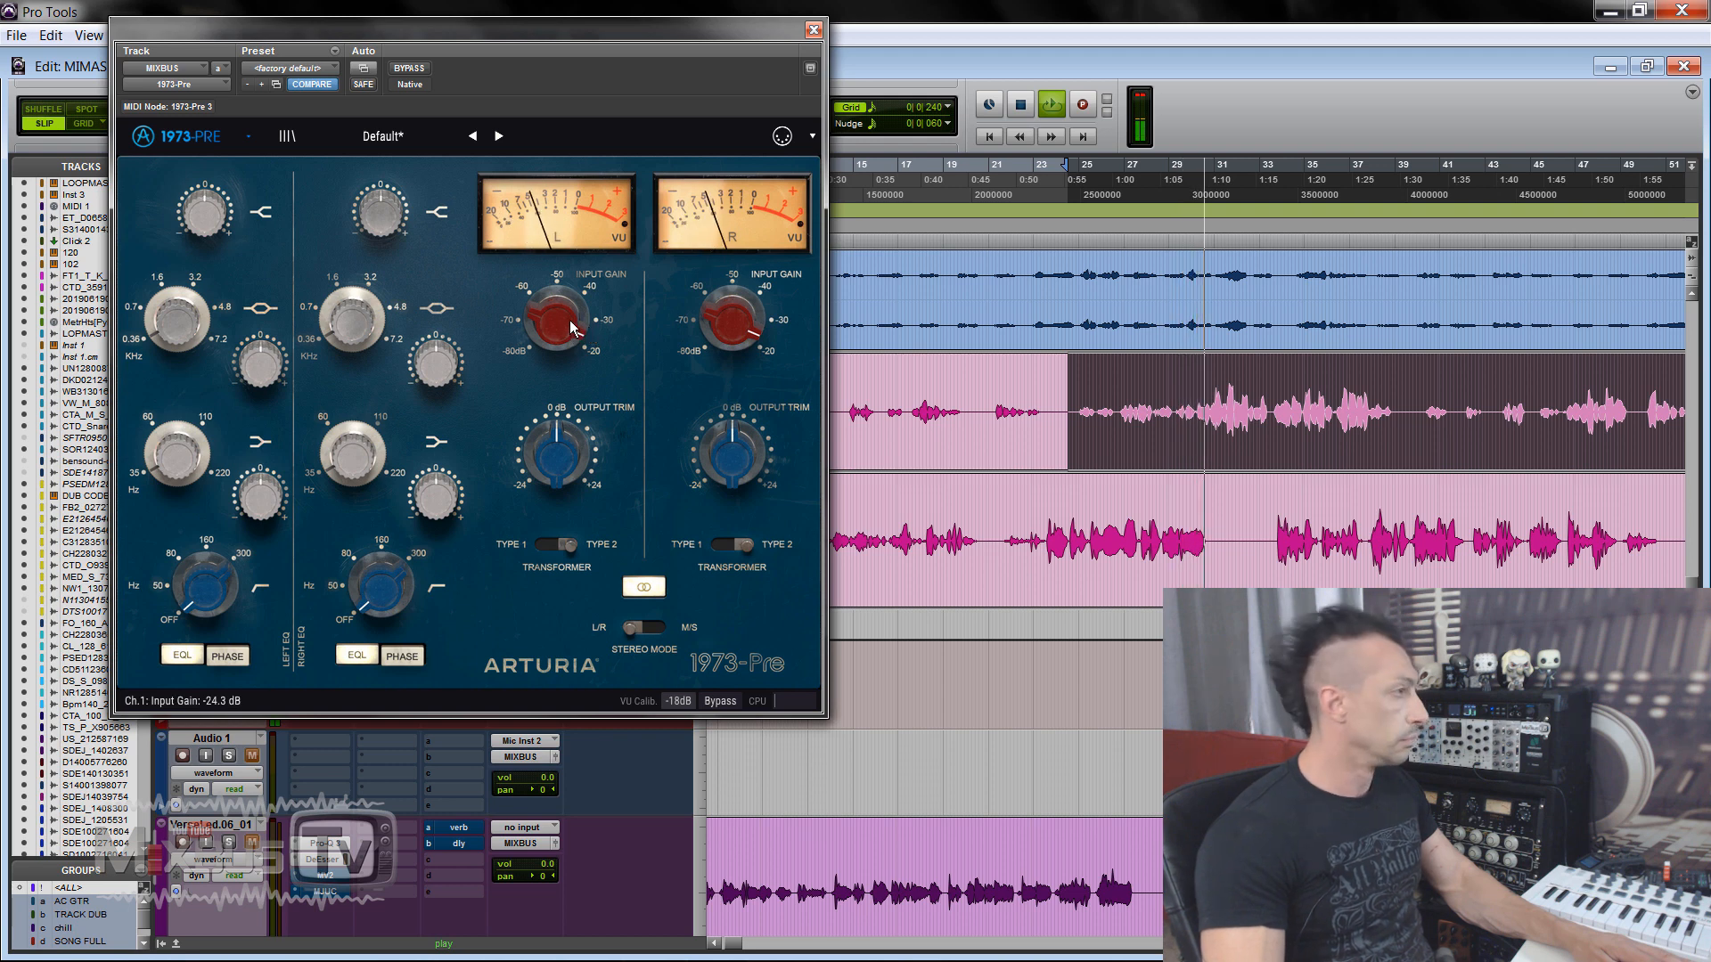
left_click_drag(571, 328, 564, 334)
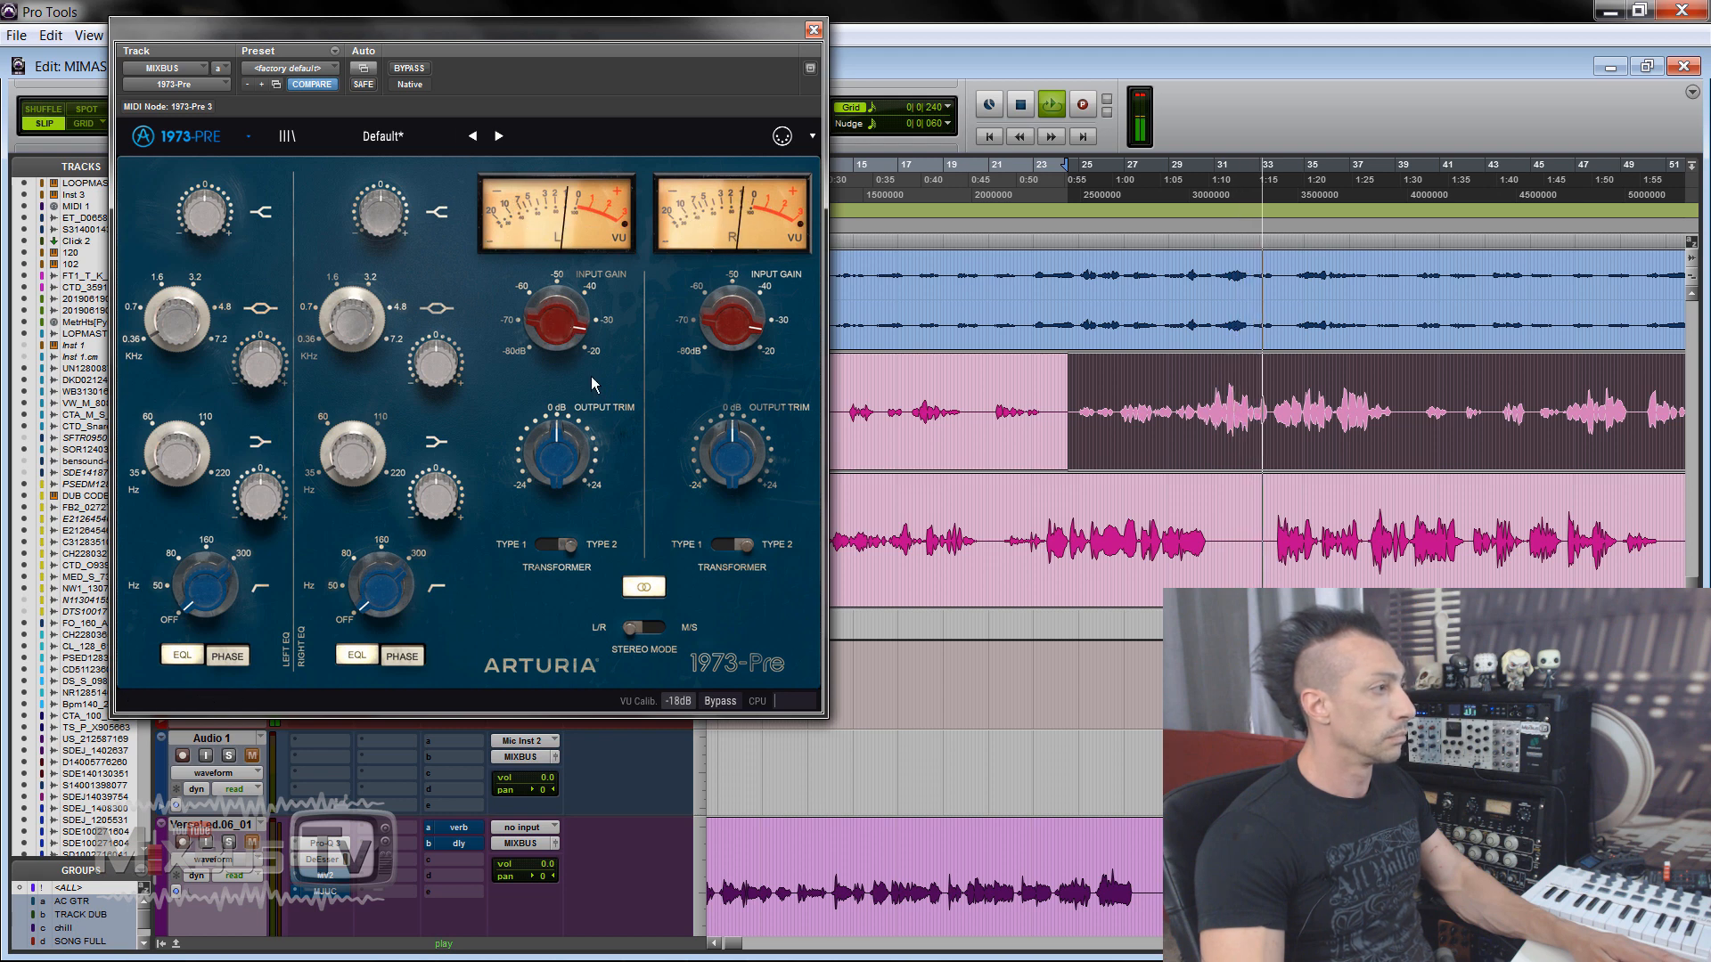
key("space")
left_click(569, 547)
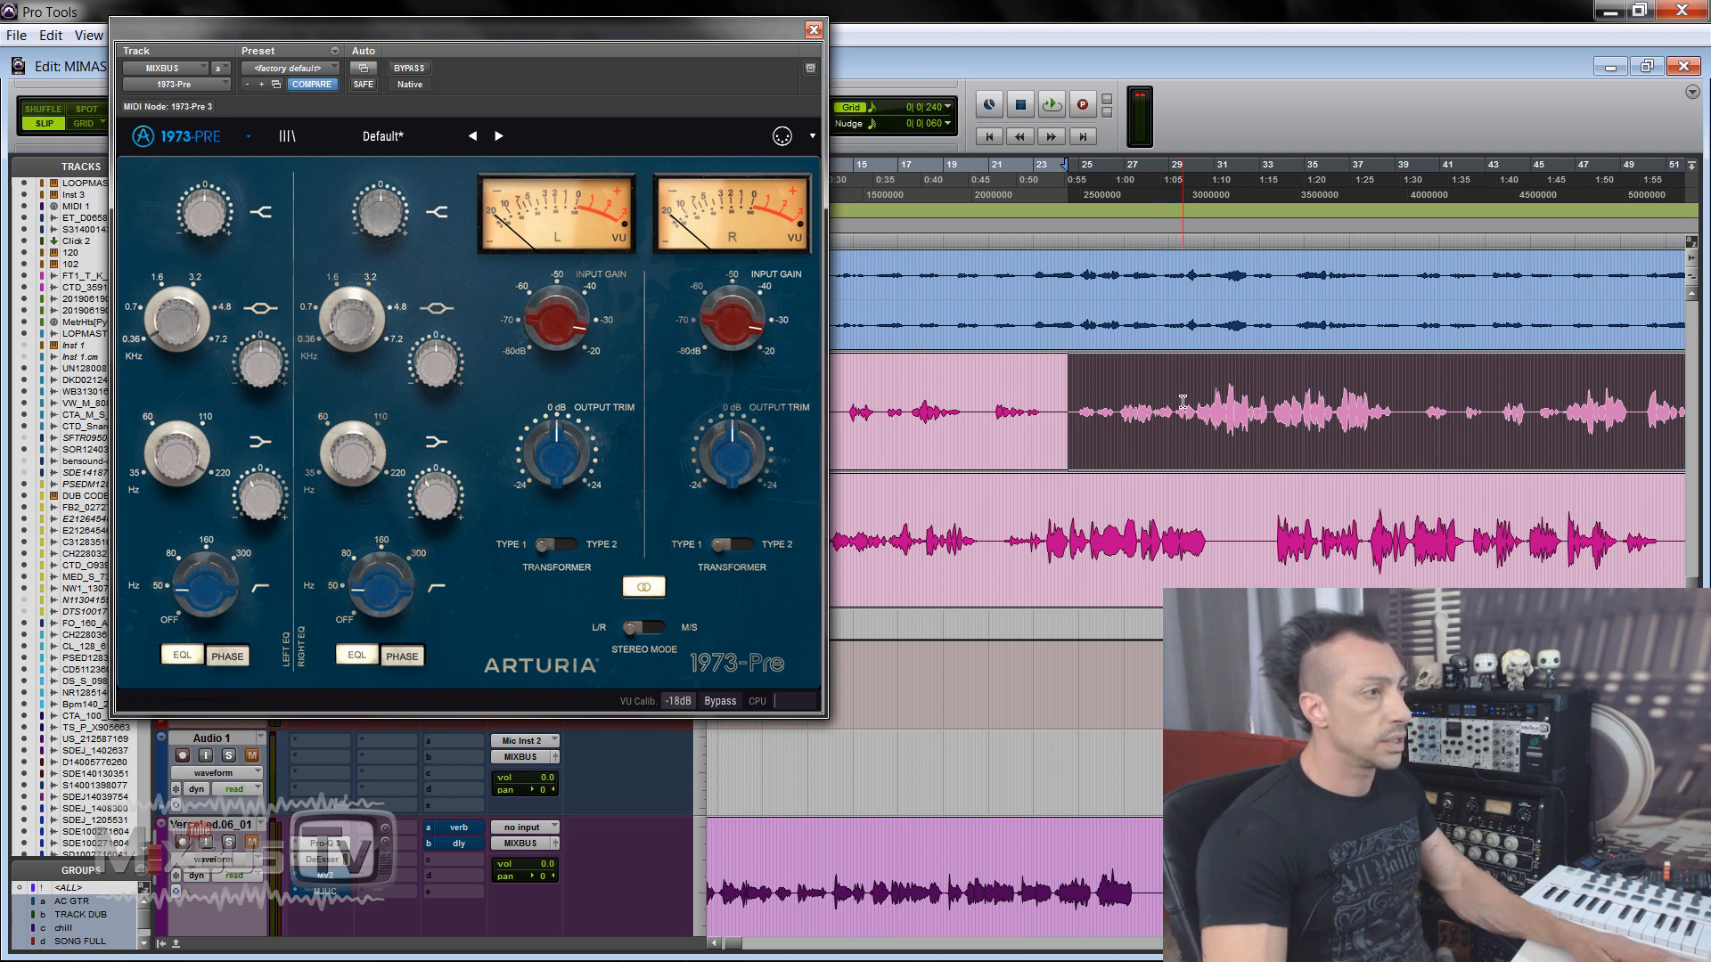
Step: Play a shorter LEADVOCALDRY selection, raise the 1973-Pre's high-pass to between 80 and 160 Hz, and set its transformer to Type 2
left_click_drag(1116, 403, 1396, 405)
key("space")
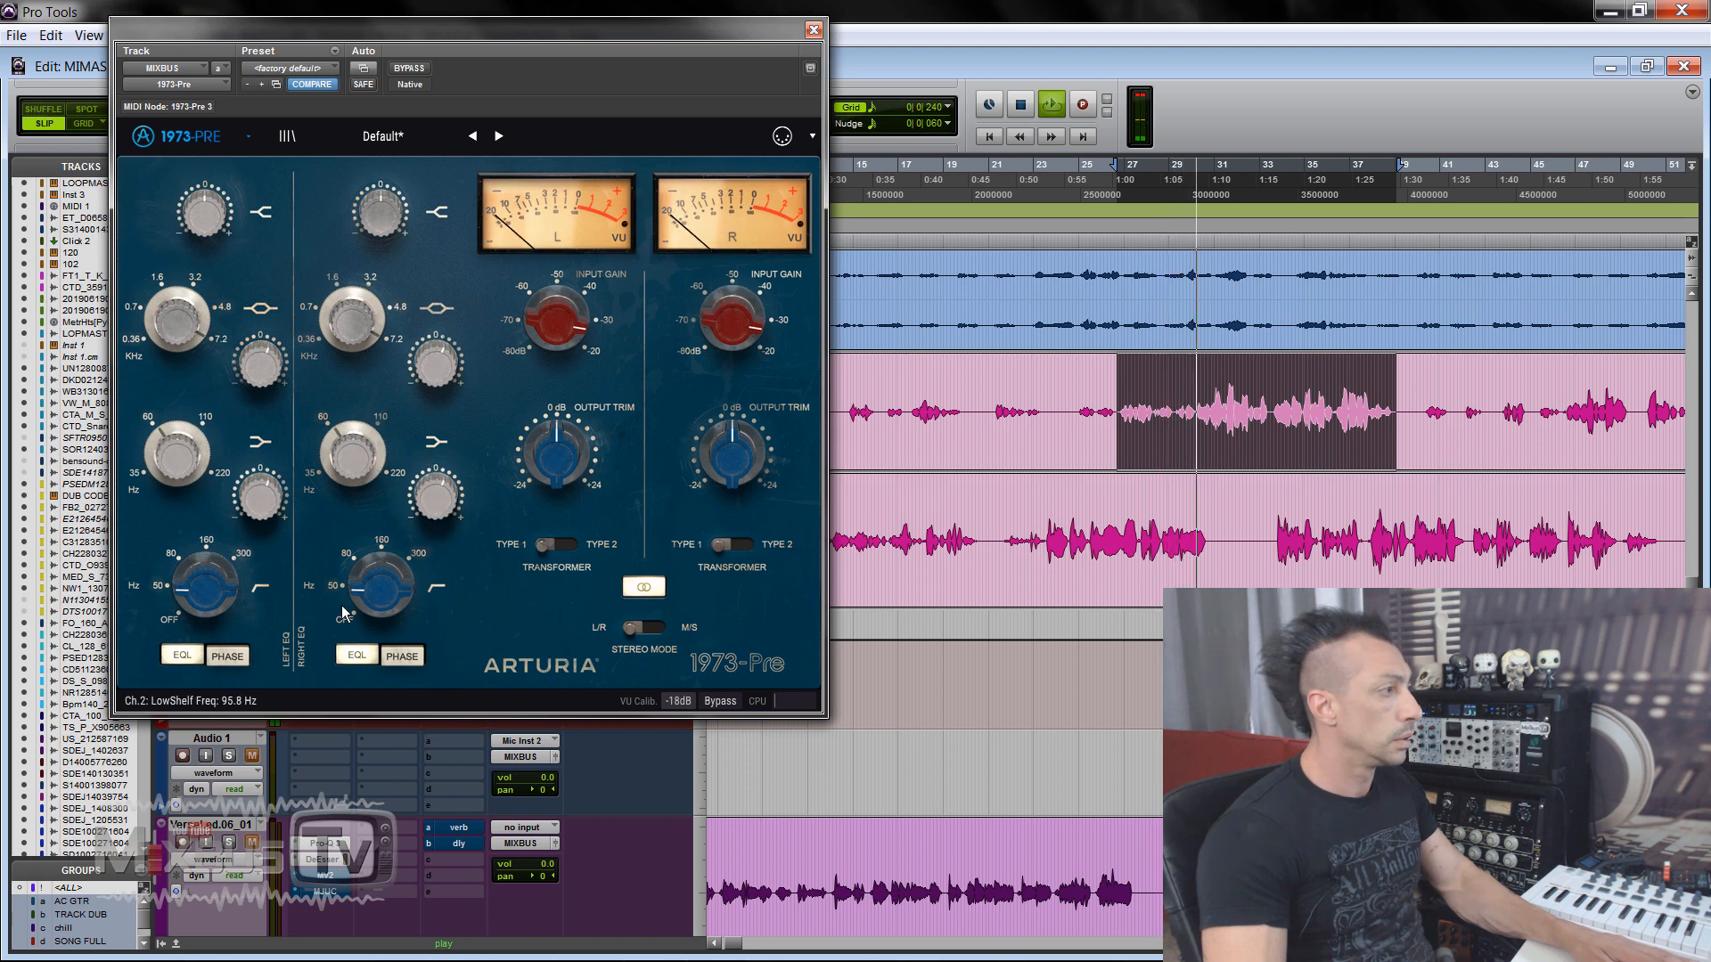
left_click_drag(344, 613, 403, 515)
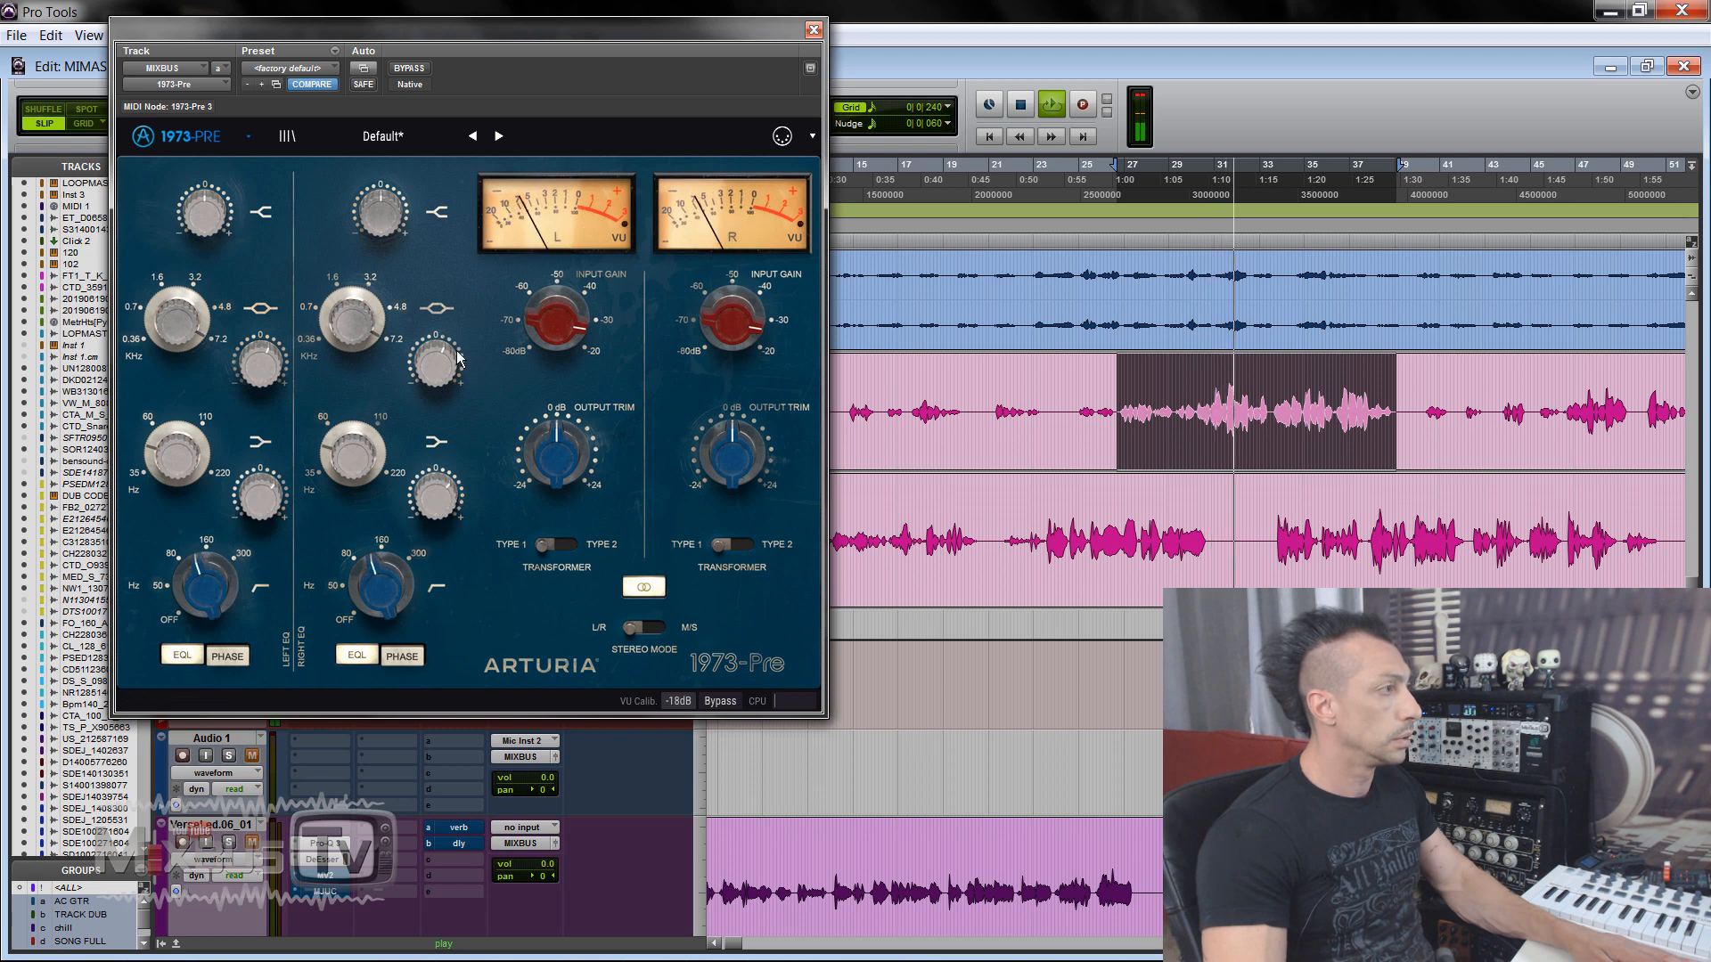
left_click(567, 547)
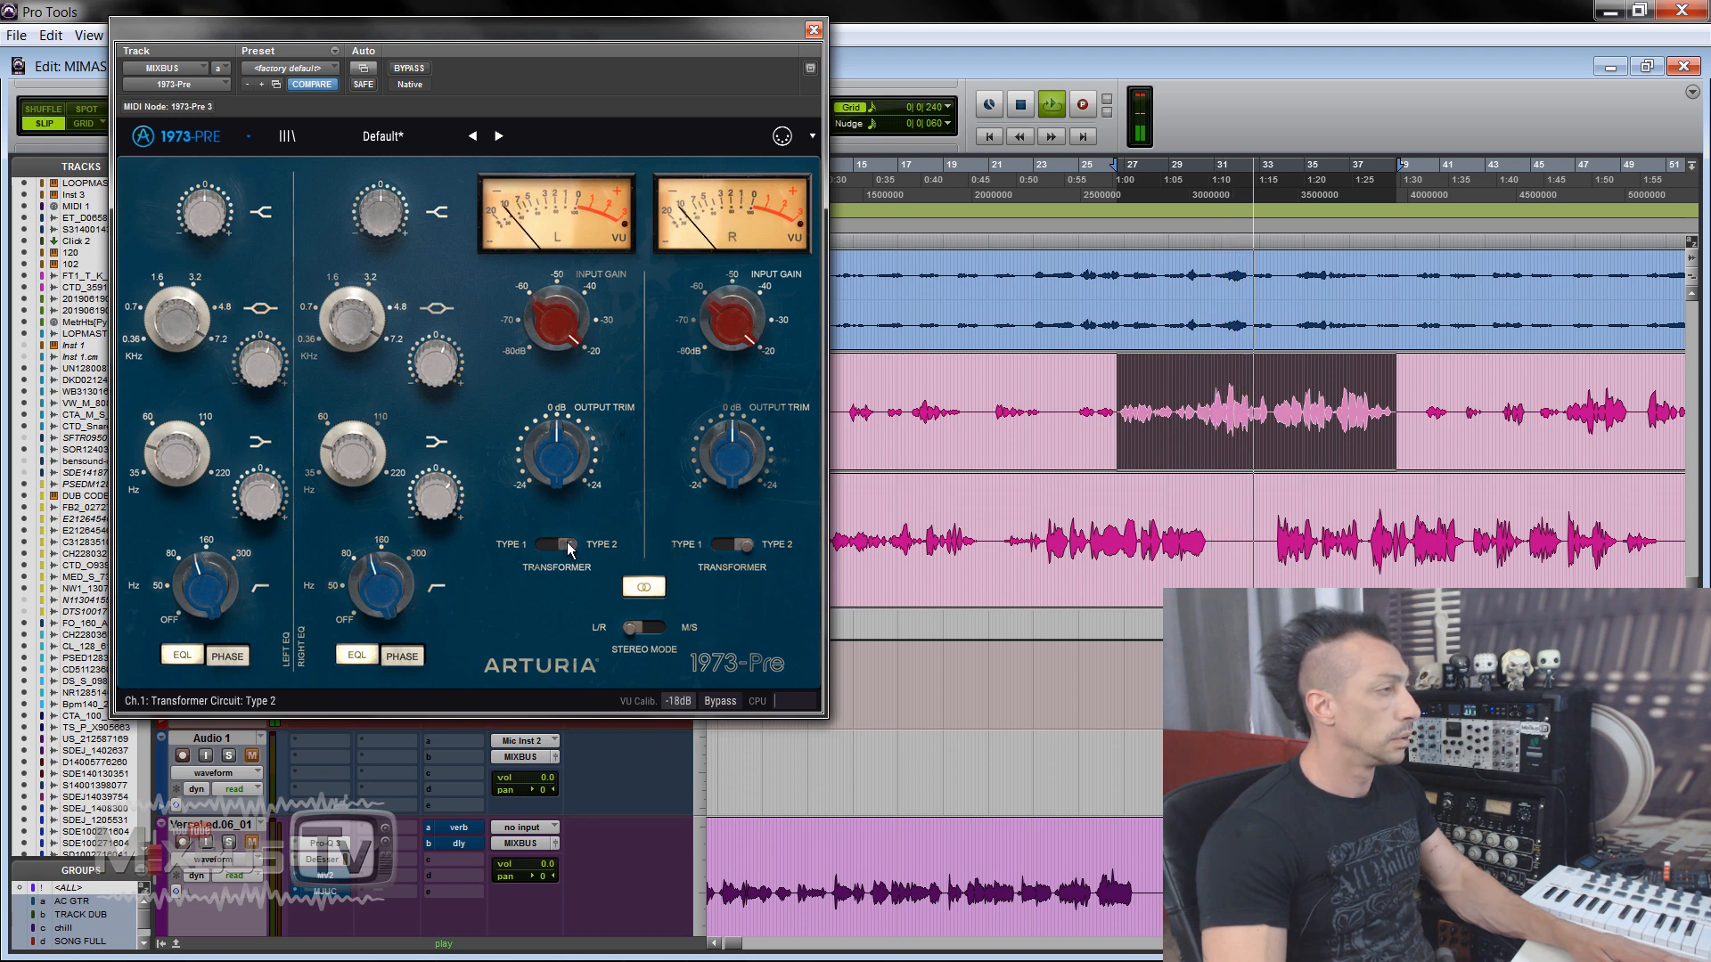
key("space")
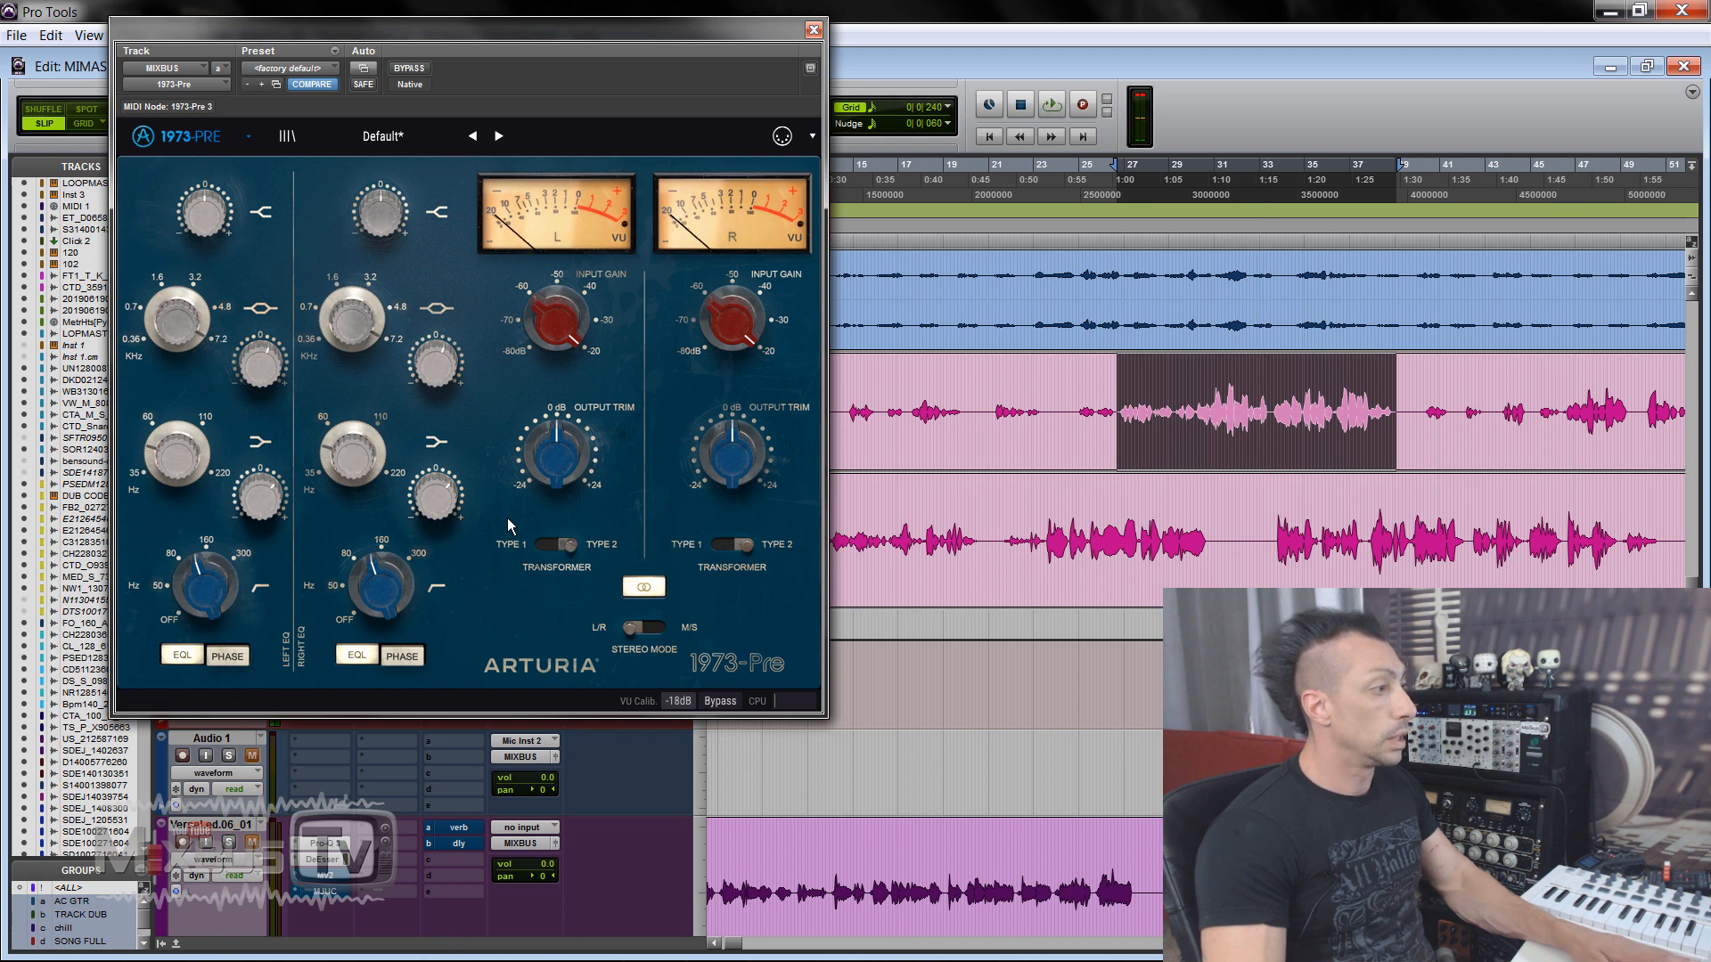
left_click(814, 29)
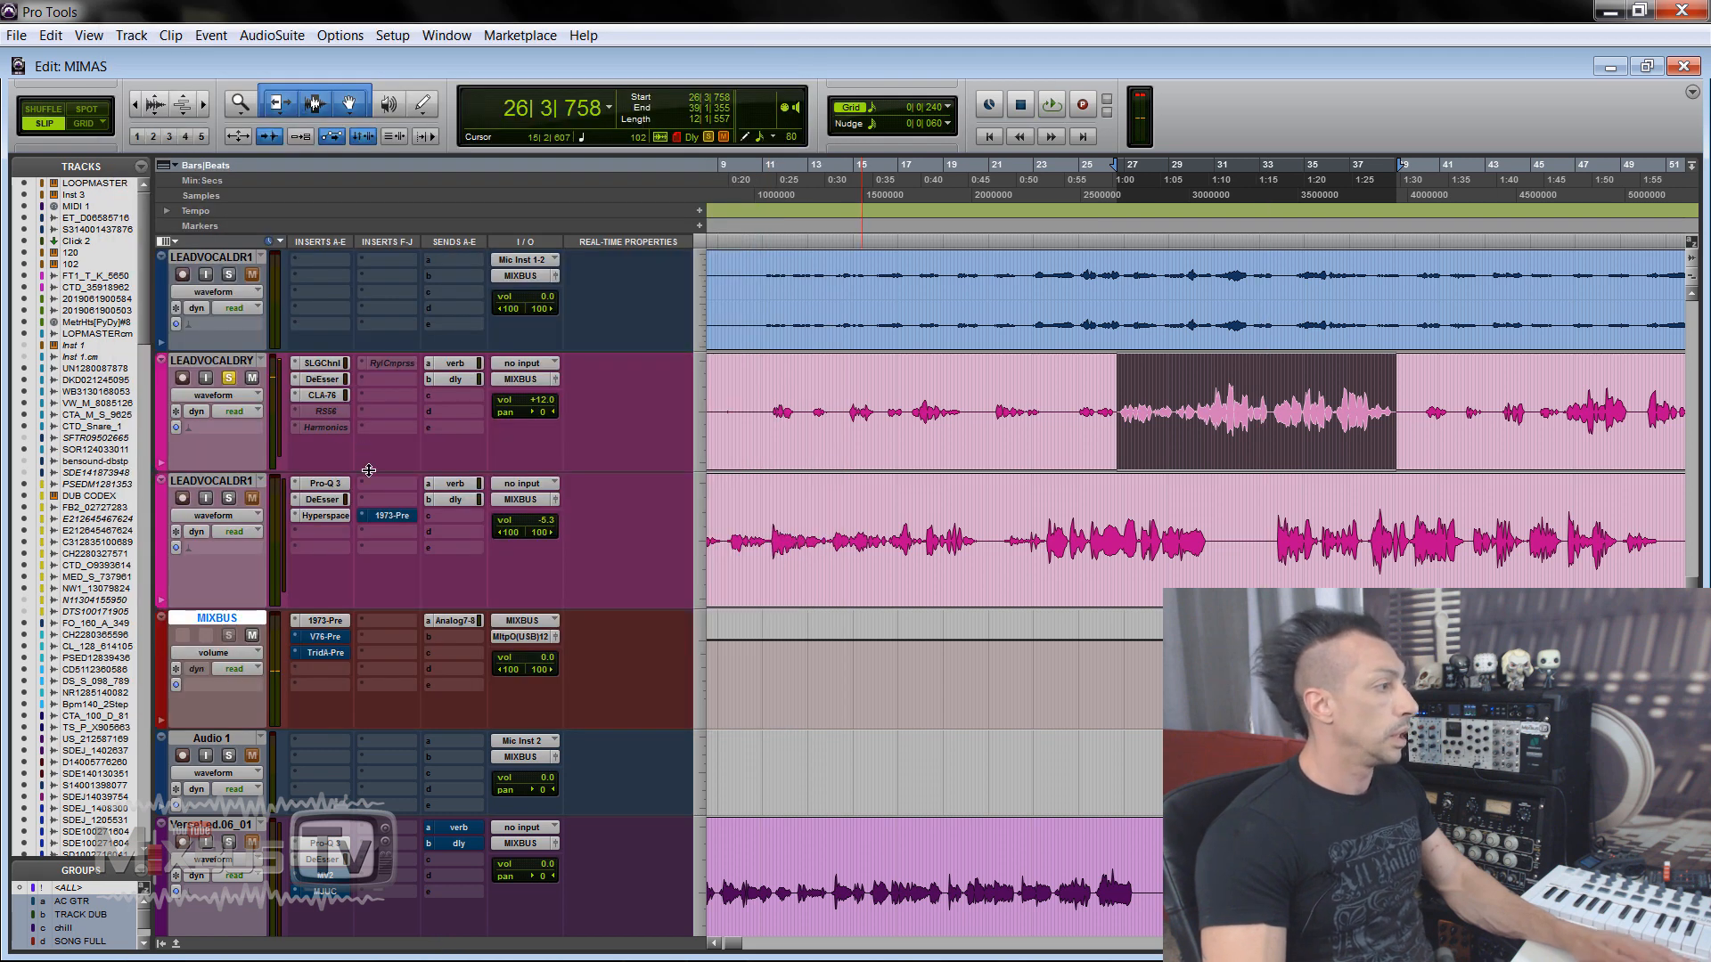
Step: Audition the MIXBUS track's V76-Pre on the vocal selection with bypass off, adjust its Mid high tone gain, and close it
left_click(330, 640)
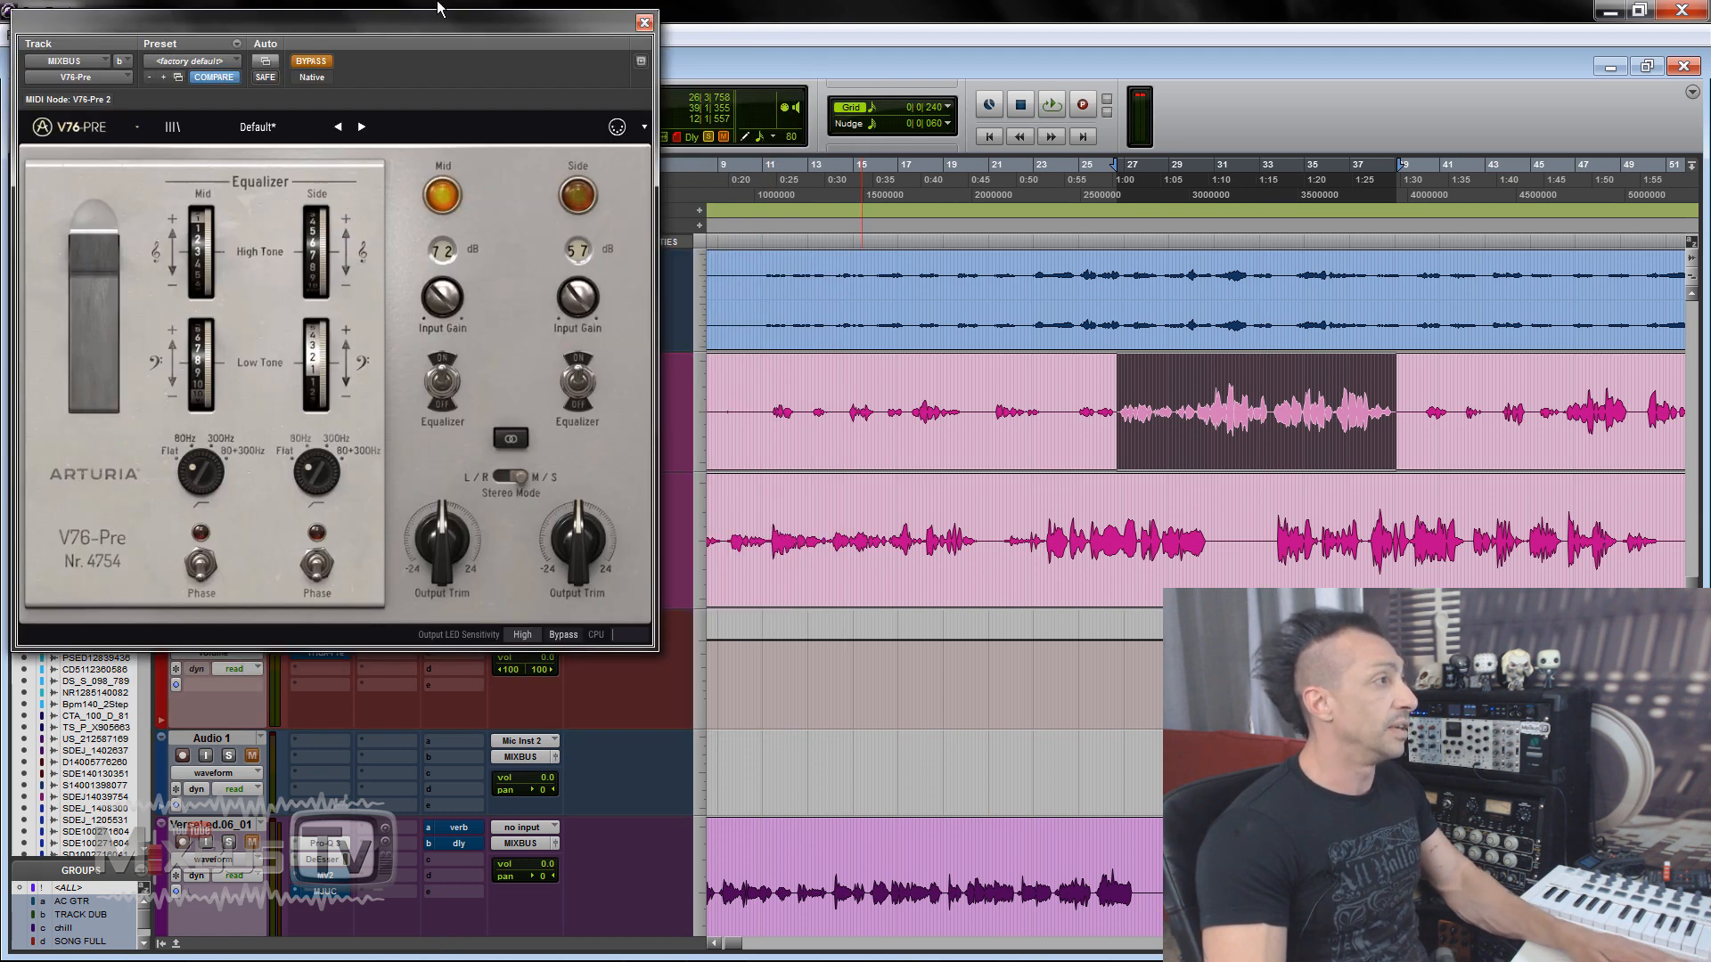
left_click(450, 69)
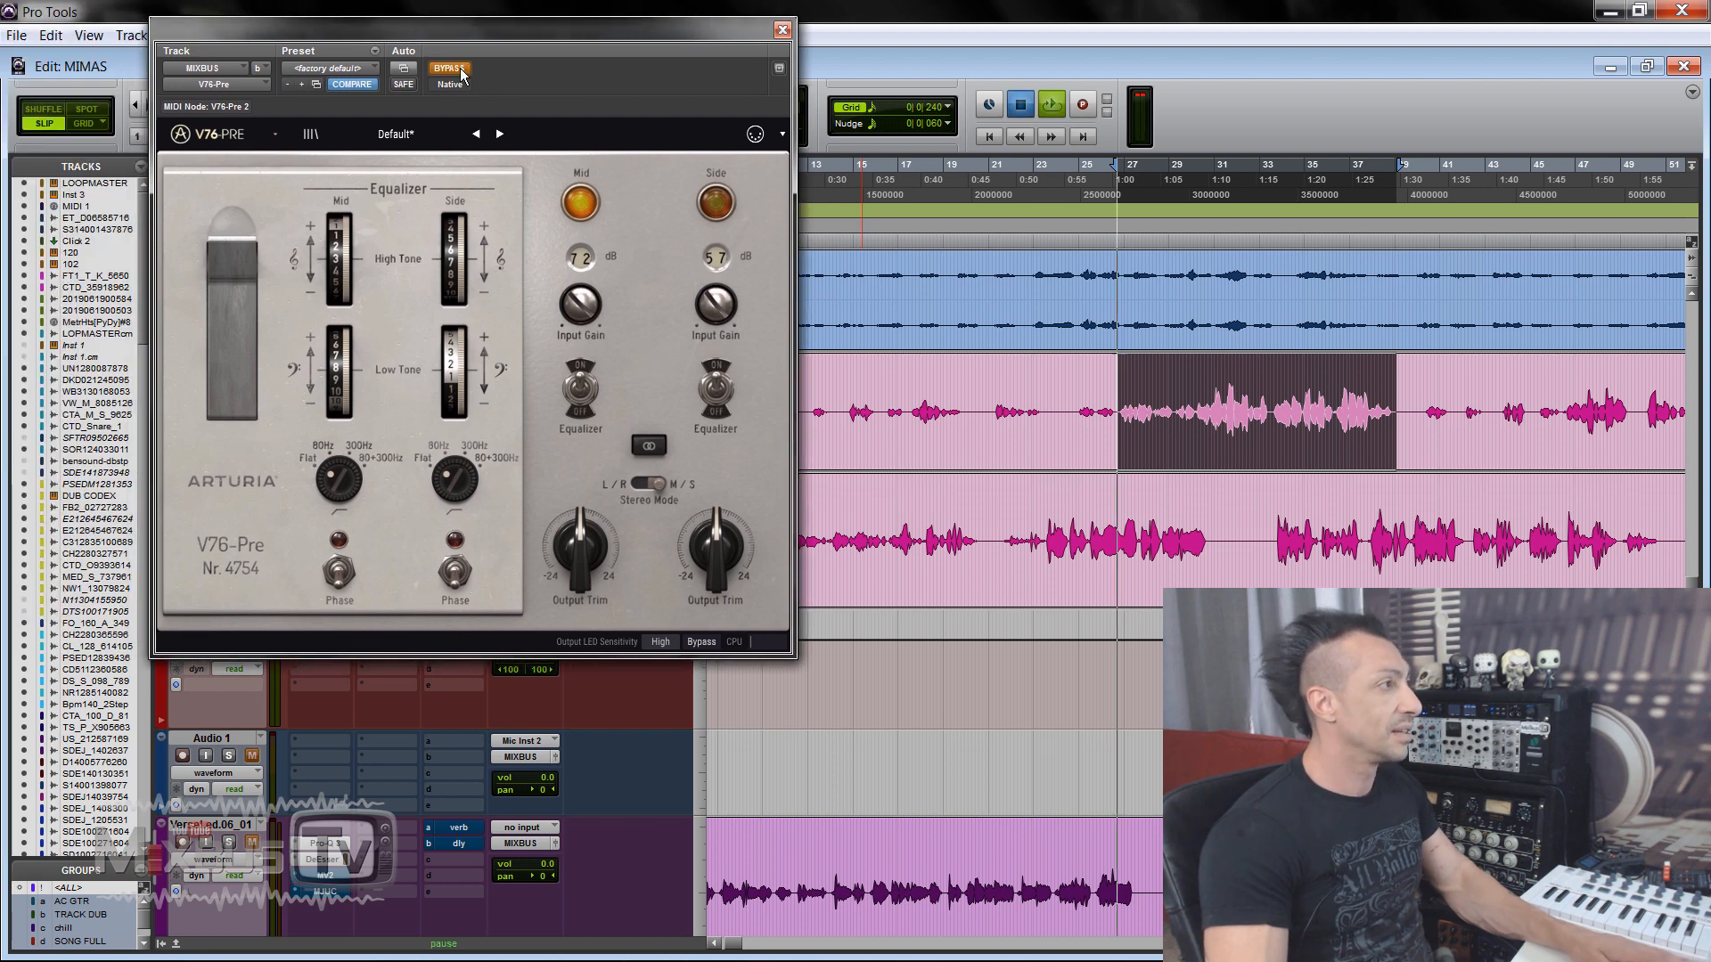
key("space")
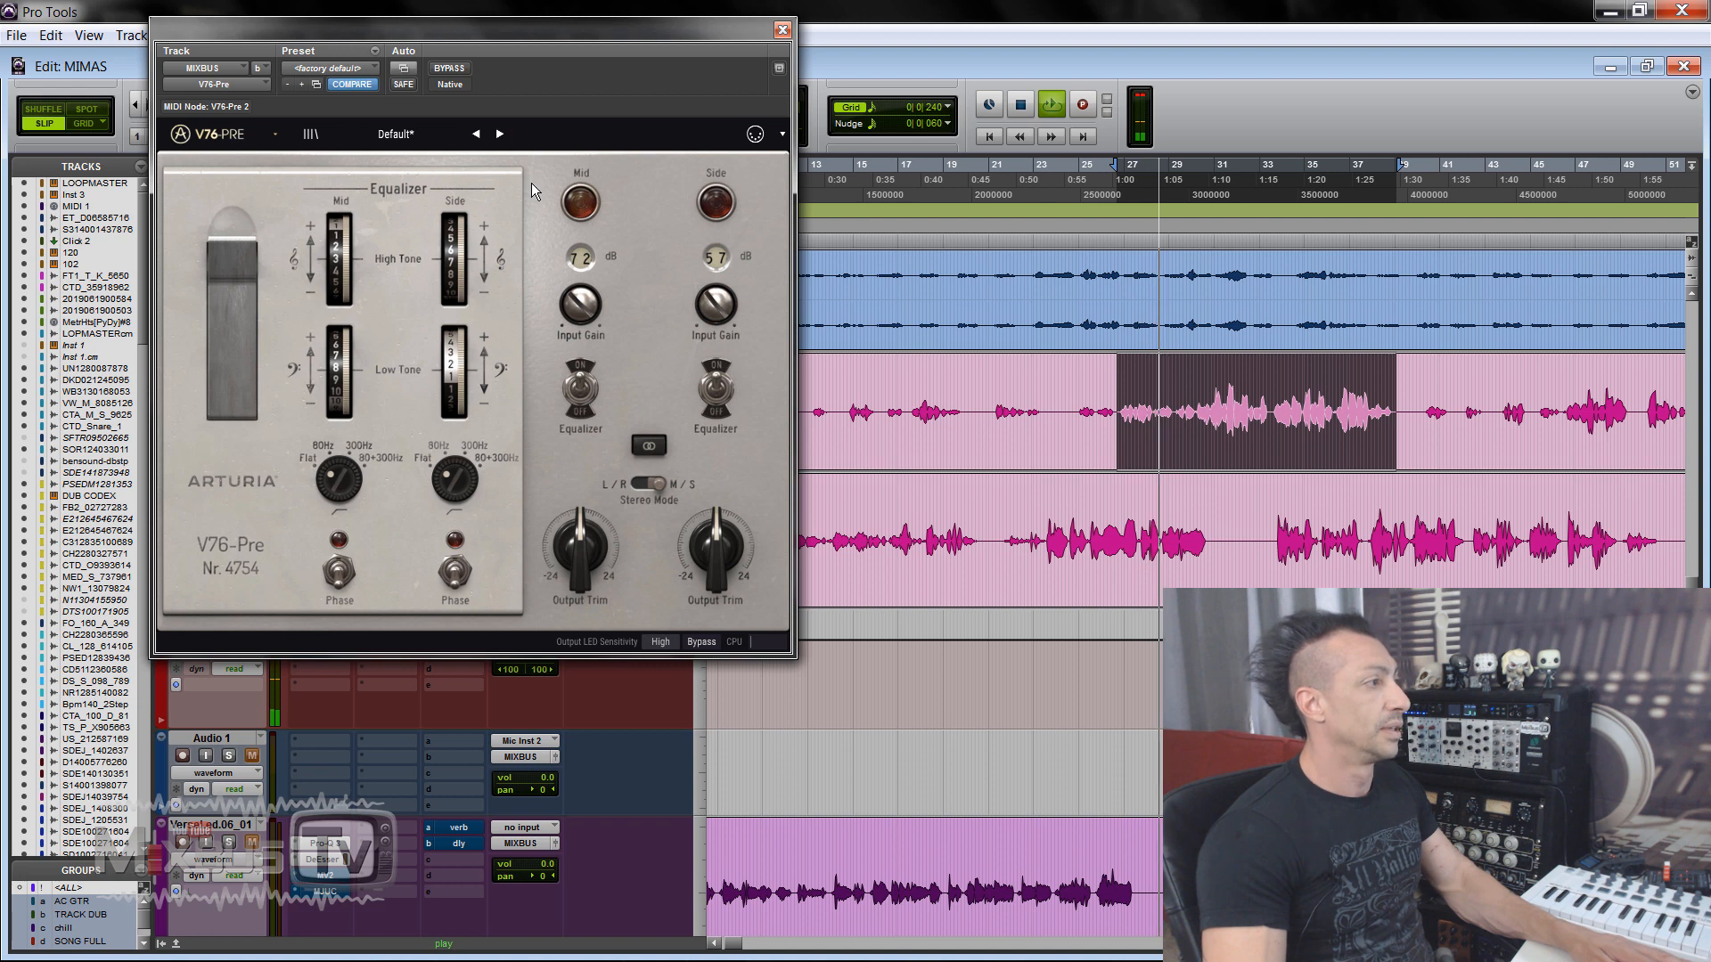
left_click(451, 72)
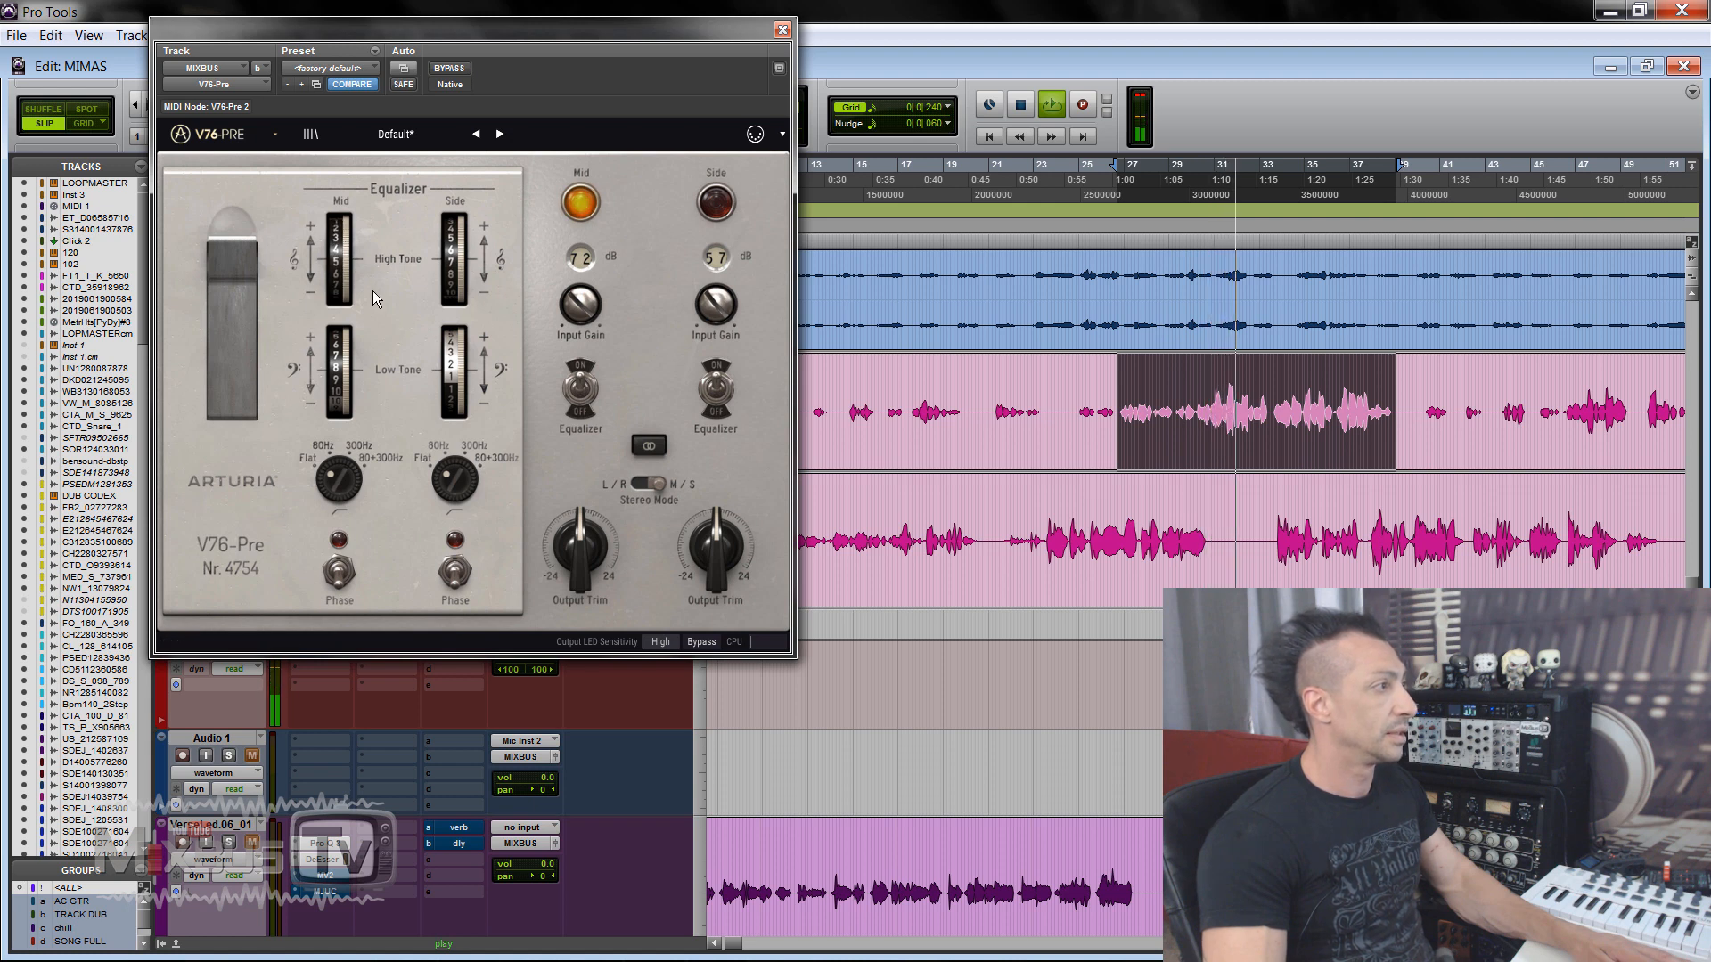
left_click_drag(349, 260, 349, 263)
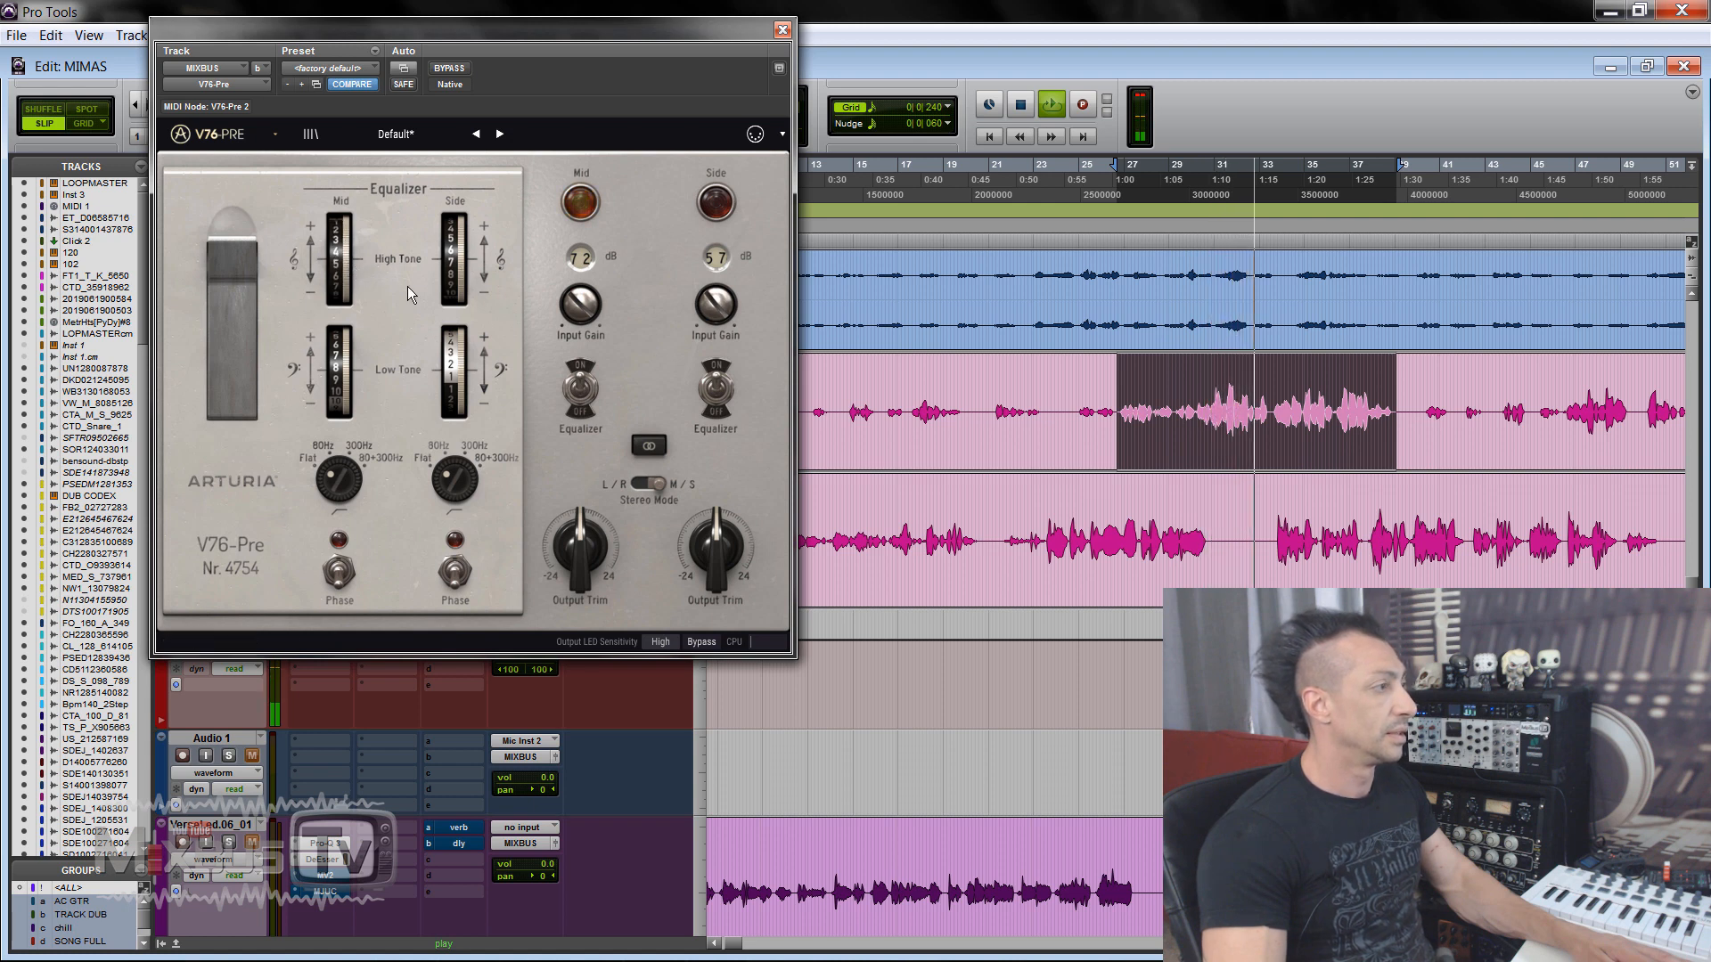
key("space")
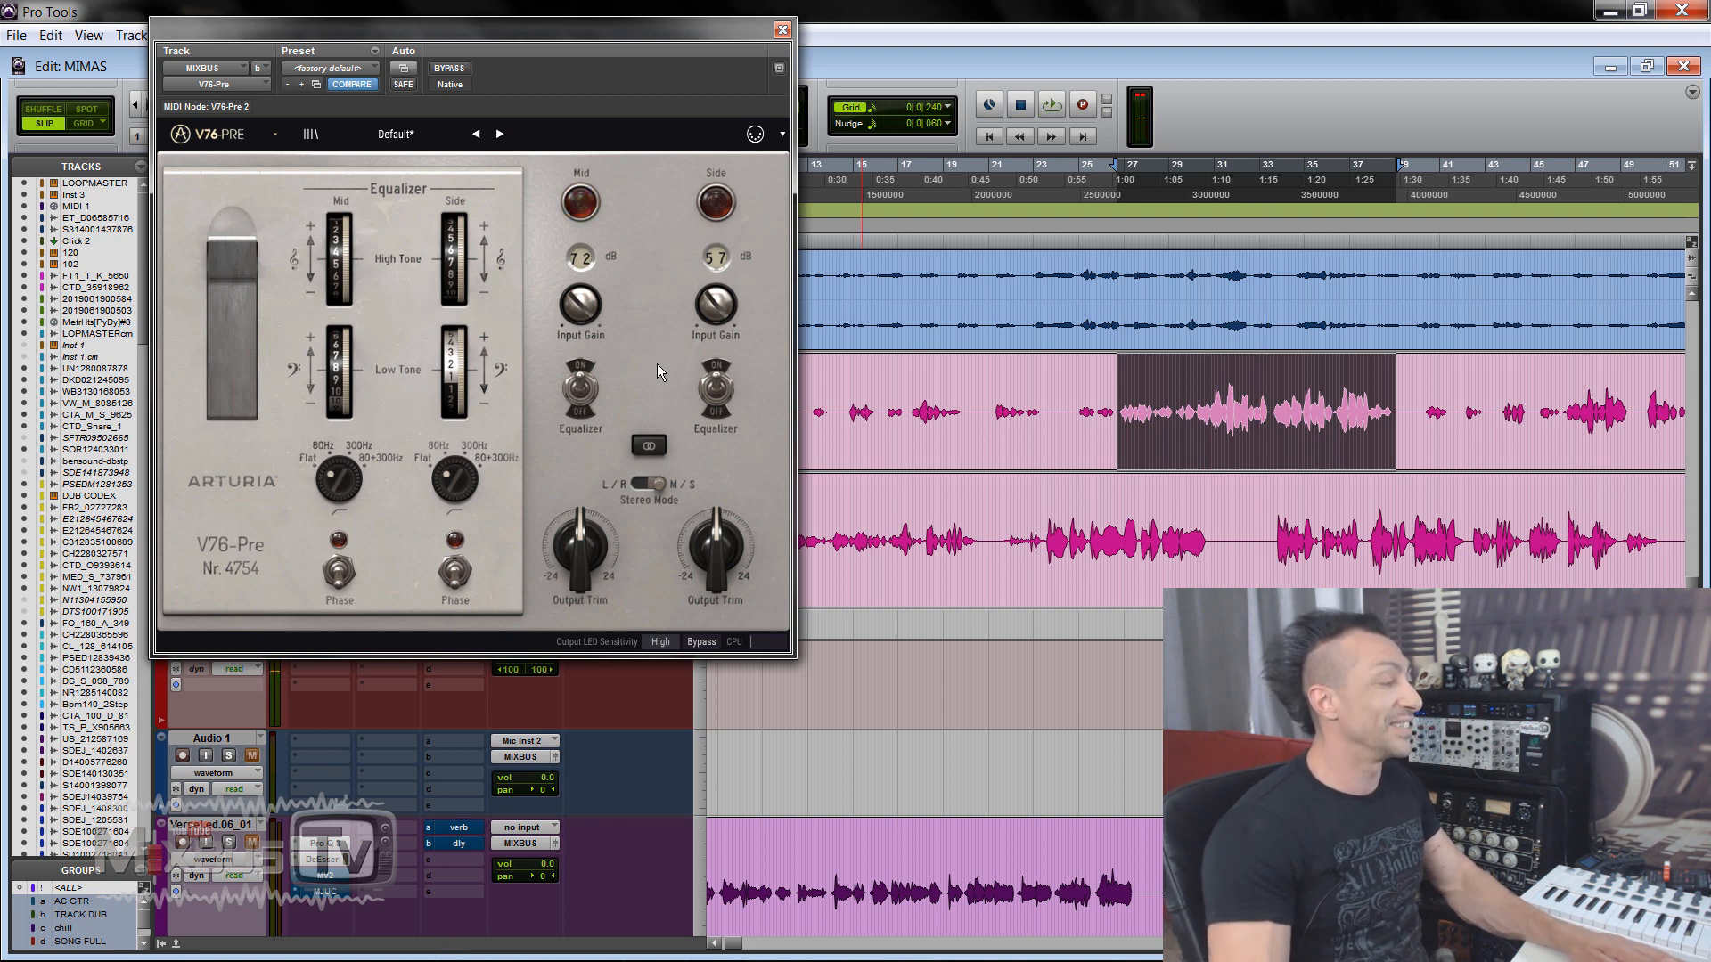
left_click(781, 29)
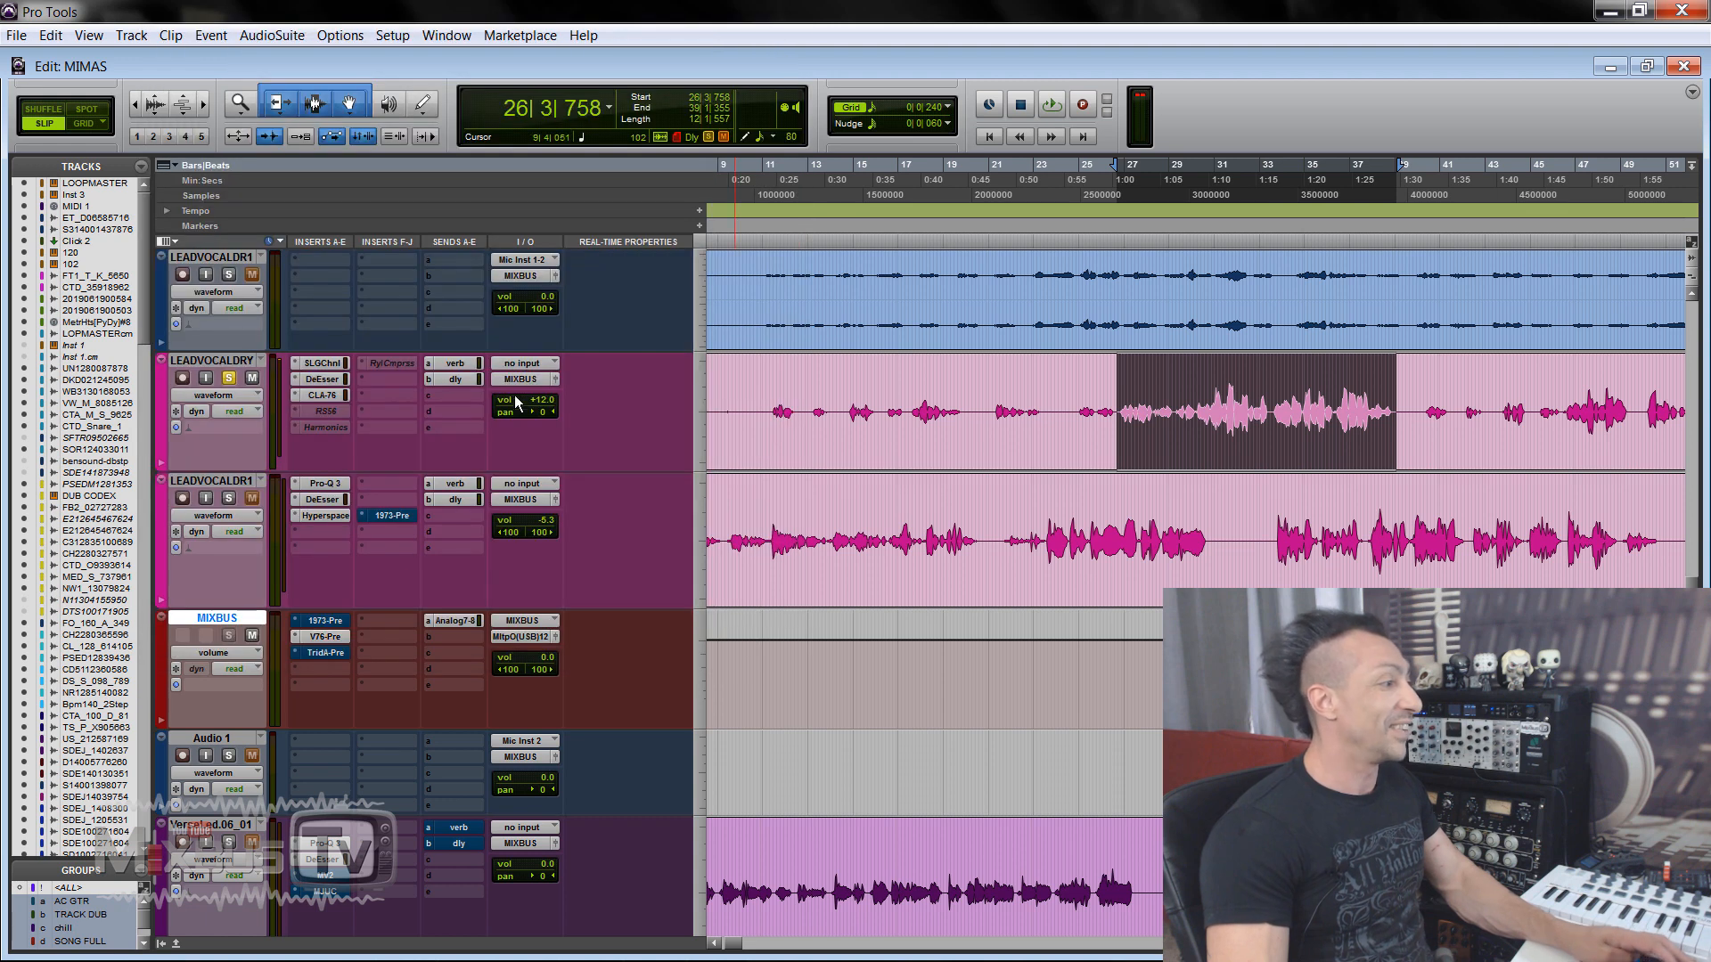
Step: Open the MIXBUS track's TridA-Pre and return its boosted EQ bands to 0 dB while adjusting the input gain during playback
left_click(325, 652)
key("space")
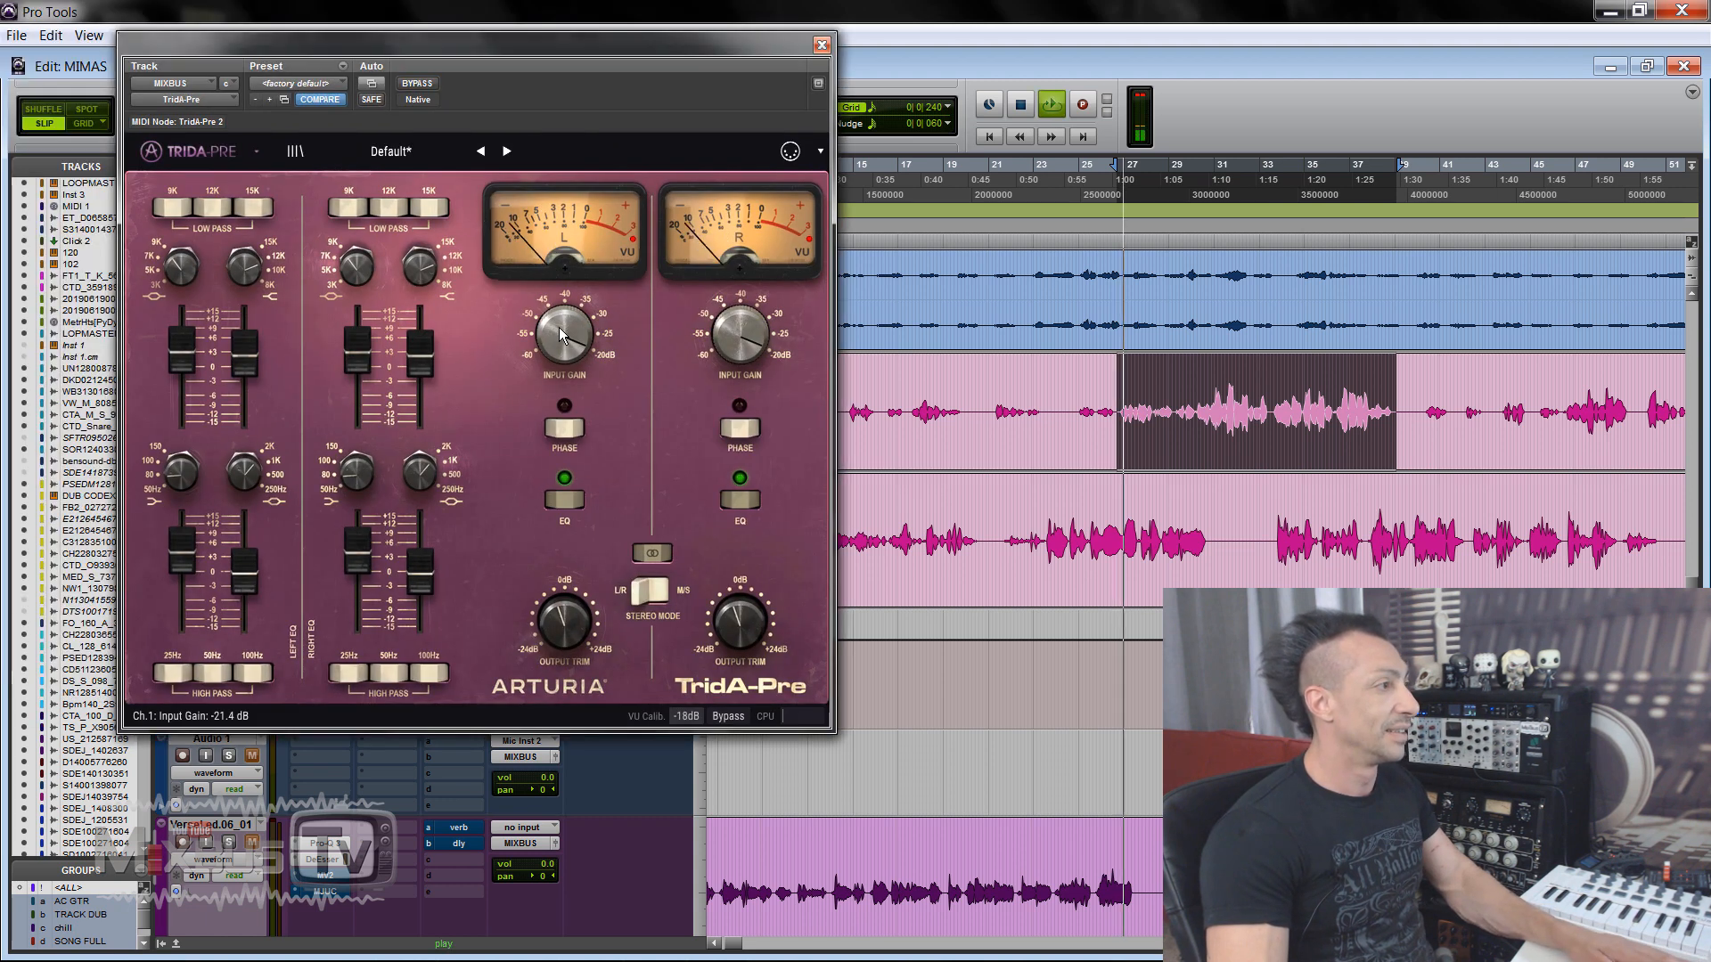
left_click_drag(561, 337, 558, 382)
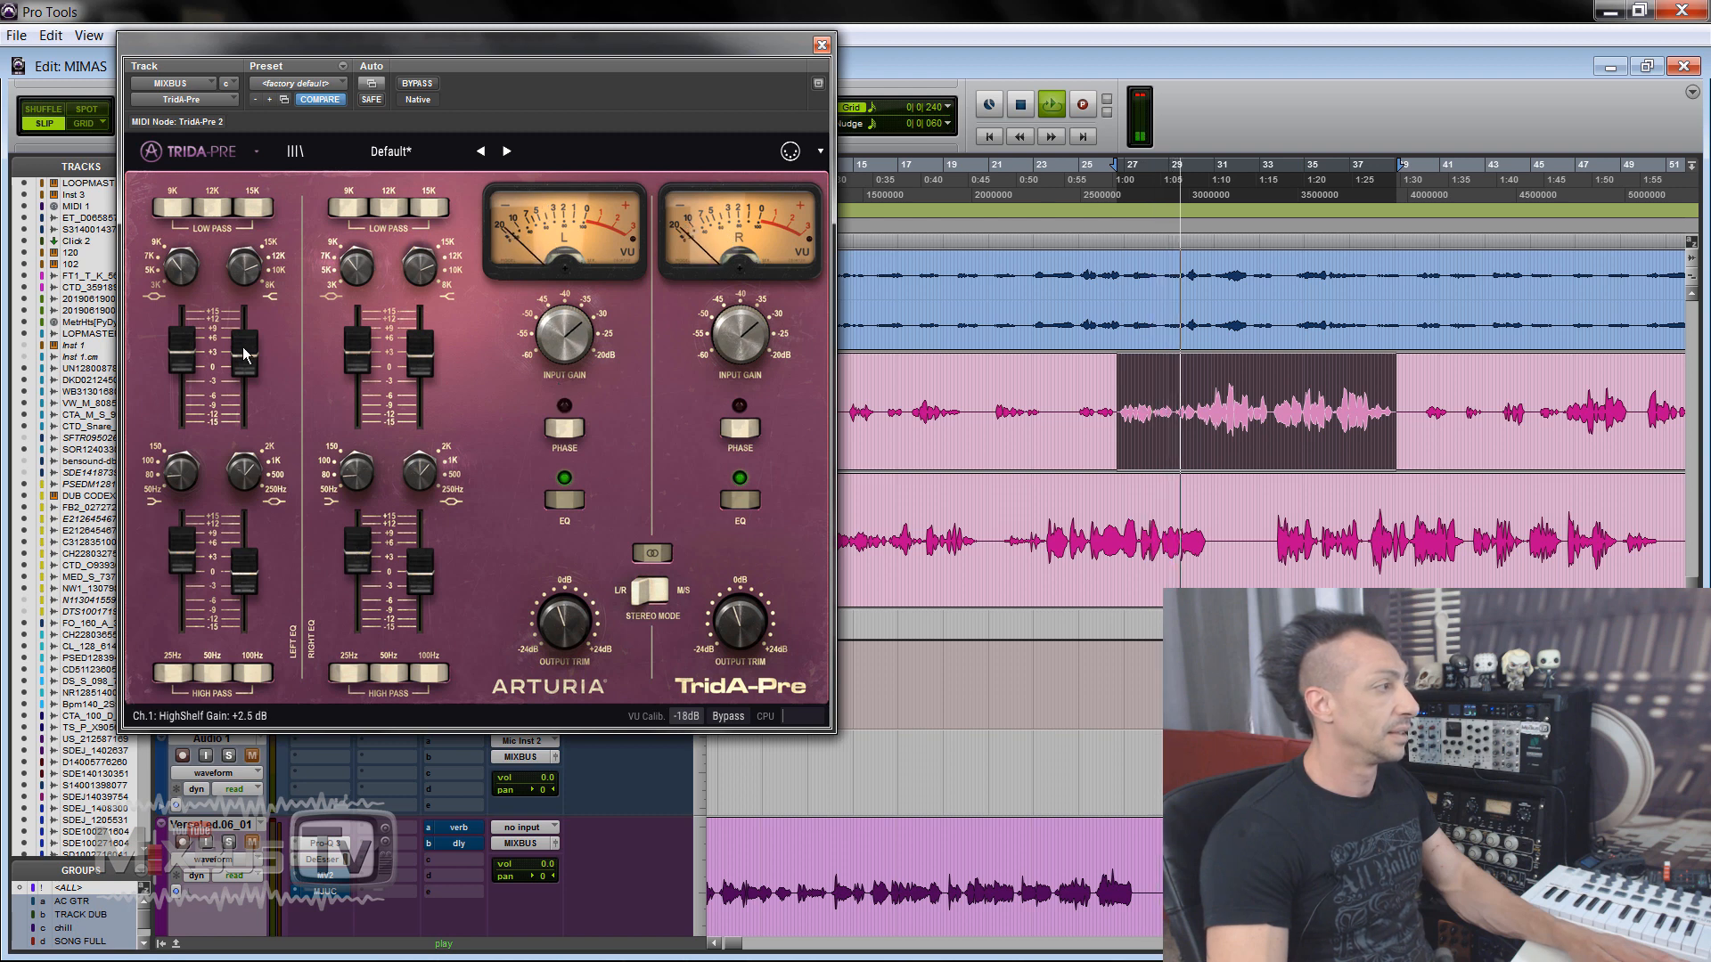
left_click_drag(174, 358, 174, 380)
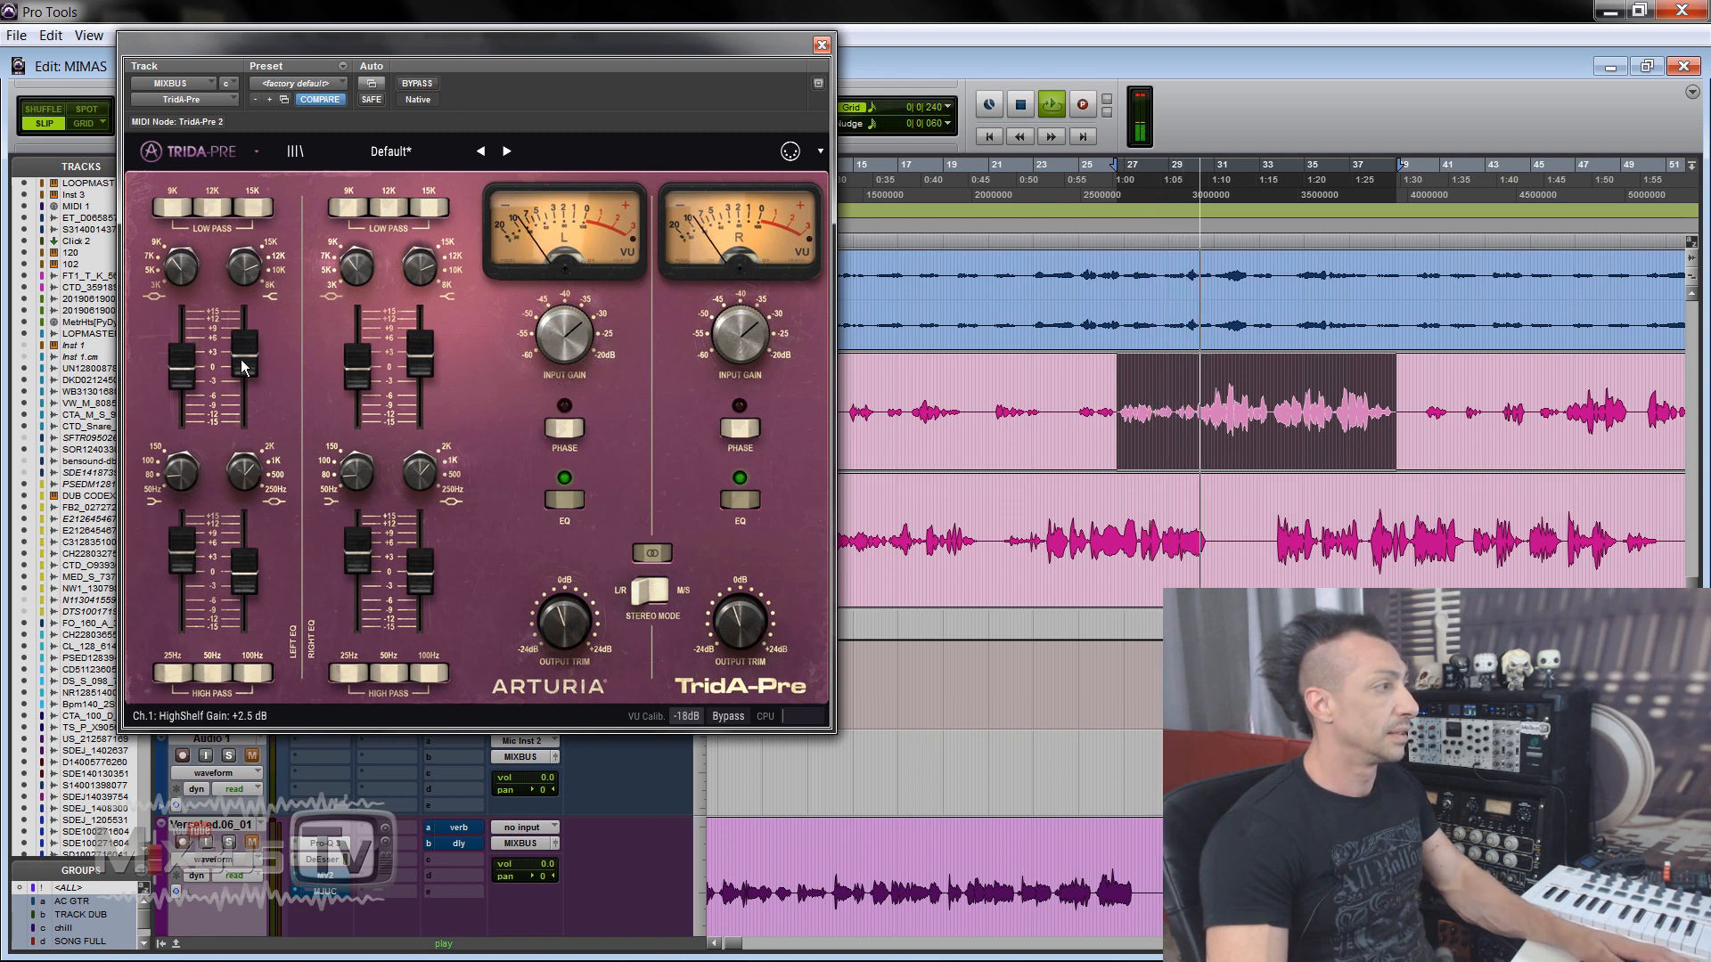
left_click_drag(356, 541, 358, 565)
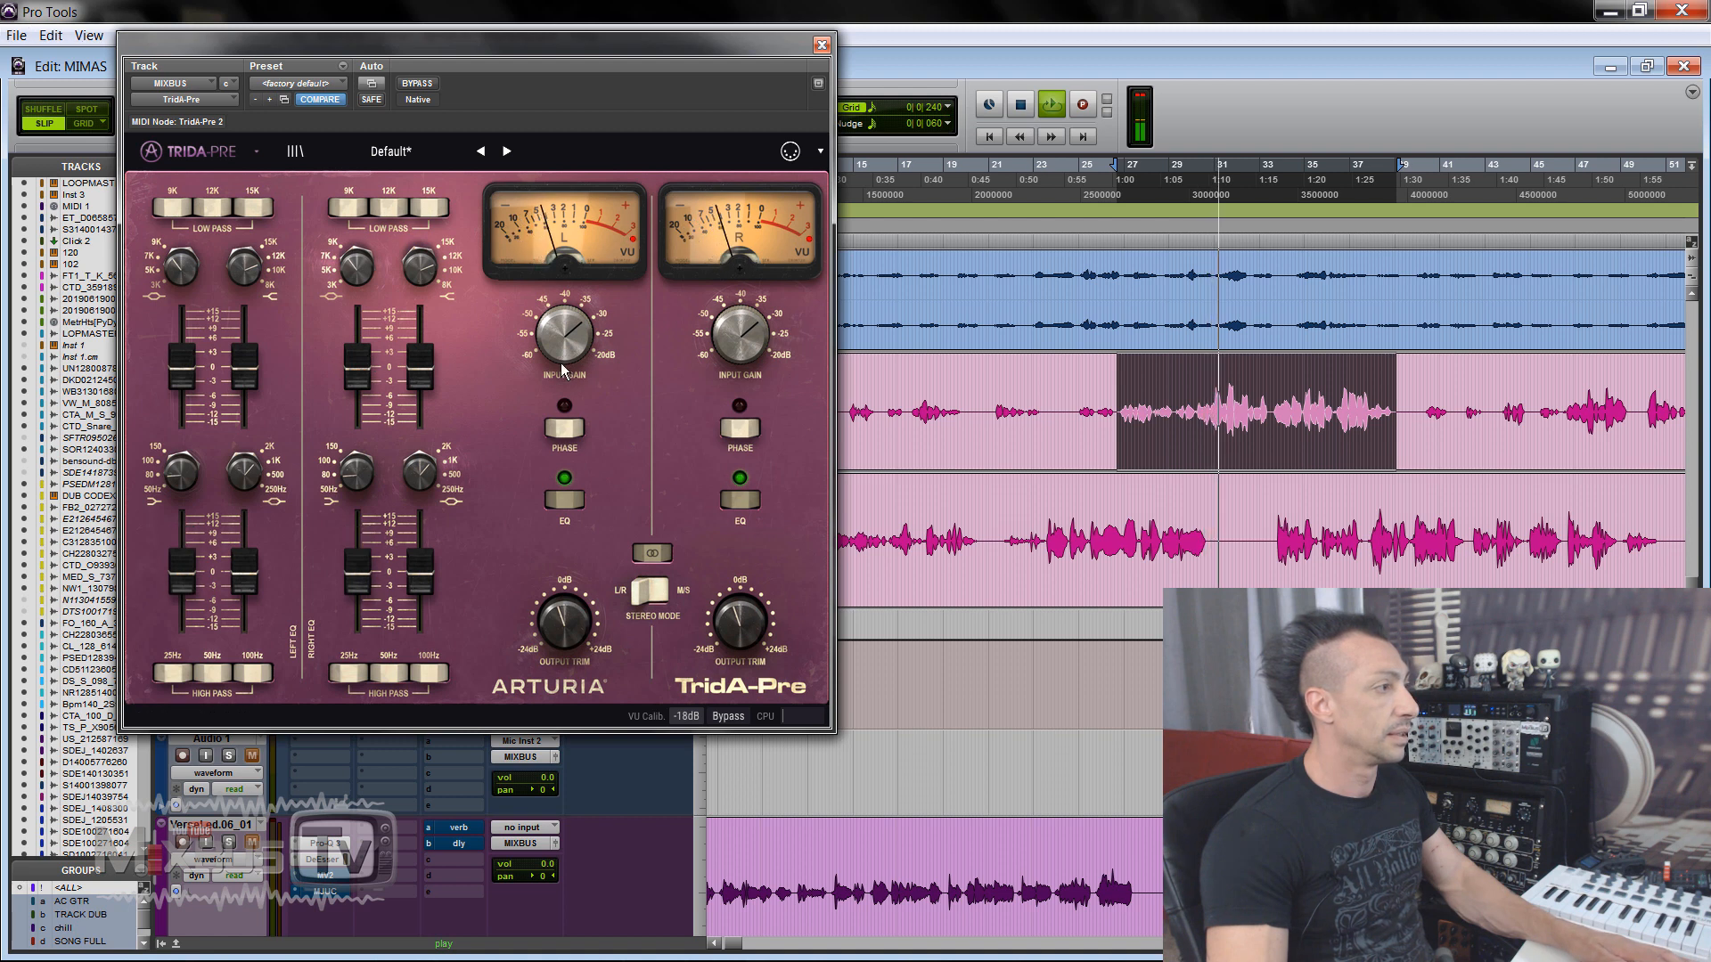
mouse_move(562, 370)
left_mouse_down()
mouse_move(575, 311)
mouse_move(575, 345)
left_mouse_up()
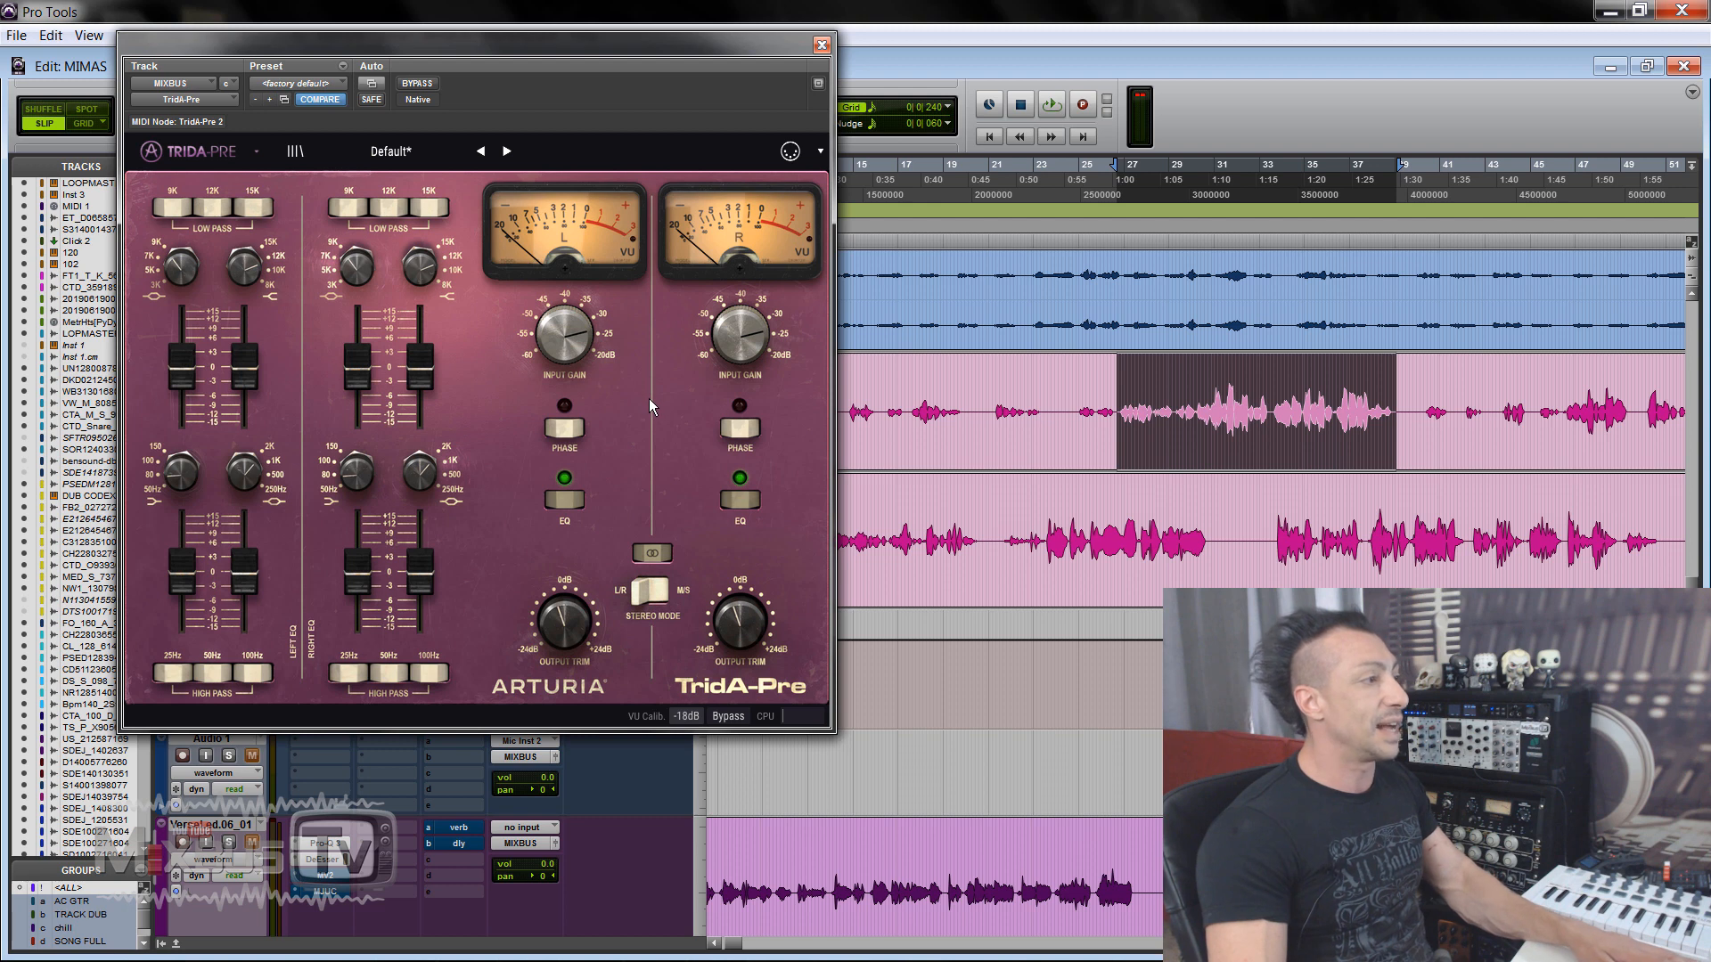
Step: Restart playback, engage the TridA-Pre's 15K low pass, and raise the high shelf gain to about +2.8 dB while adjusting input gain
key("space")
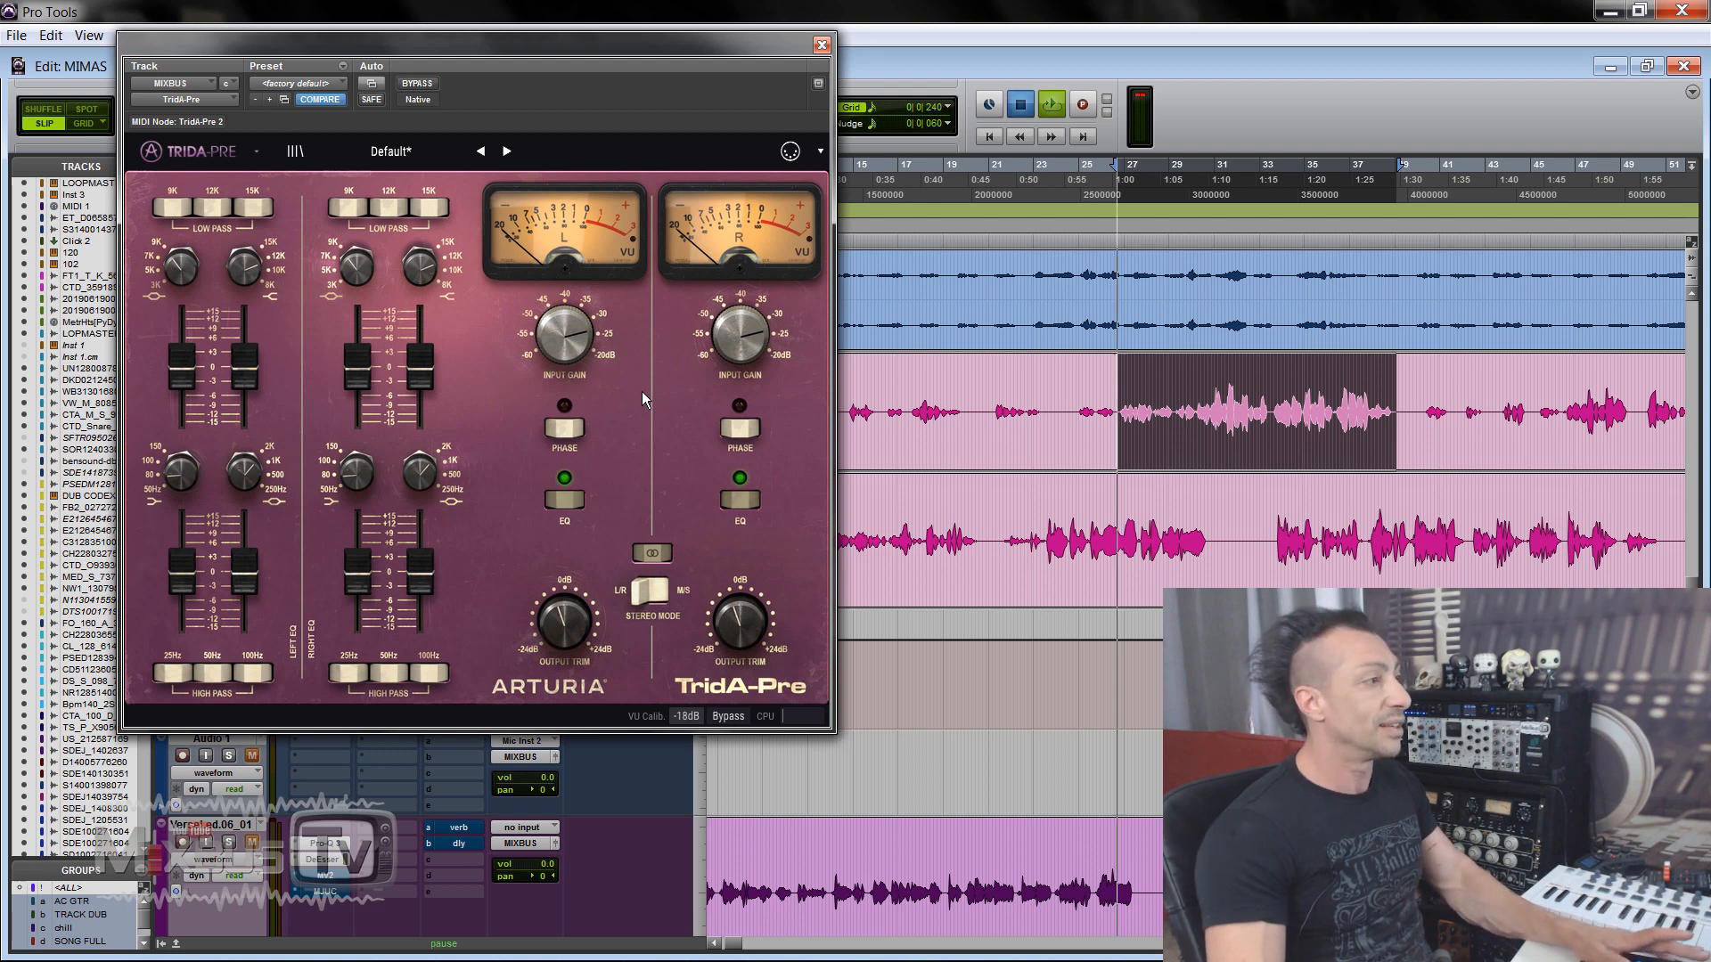
mouse_move(567, 341)
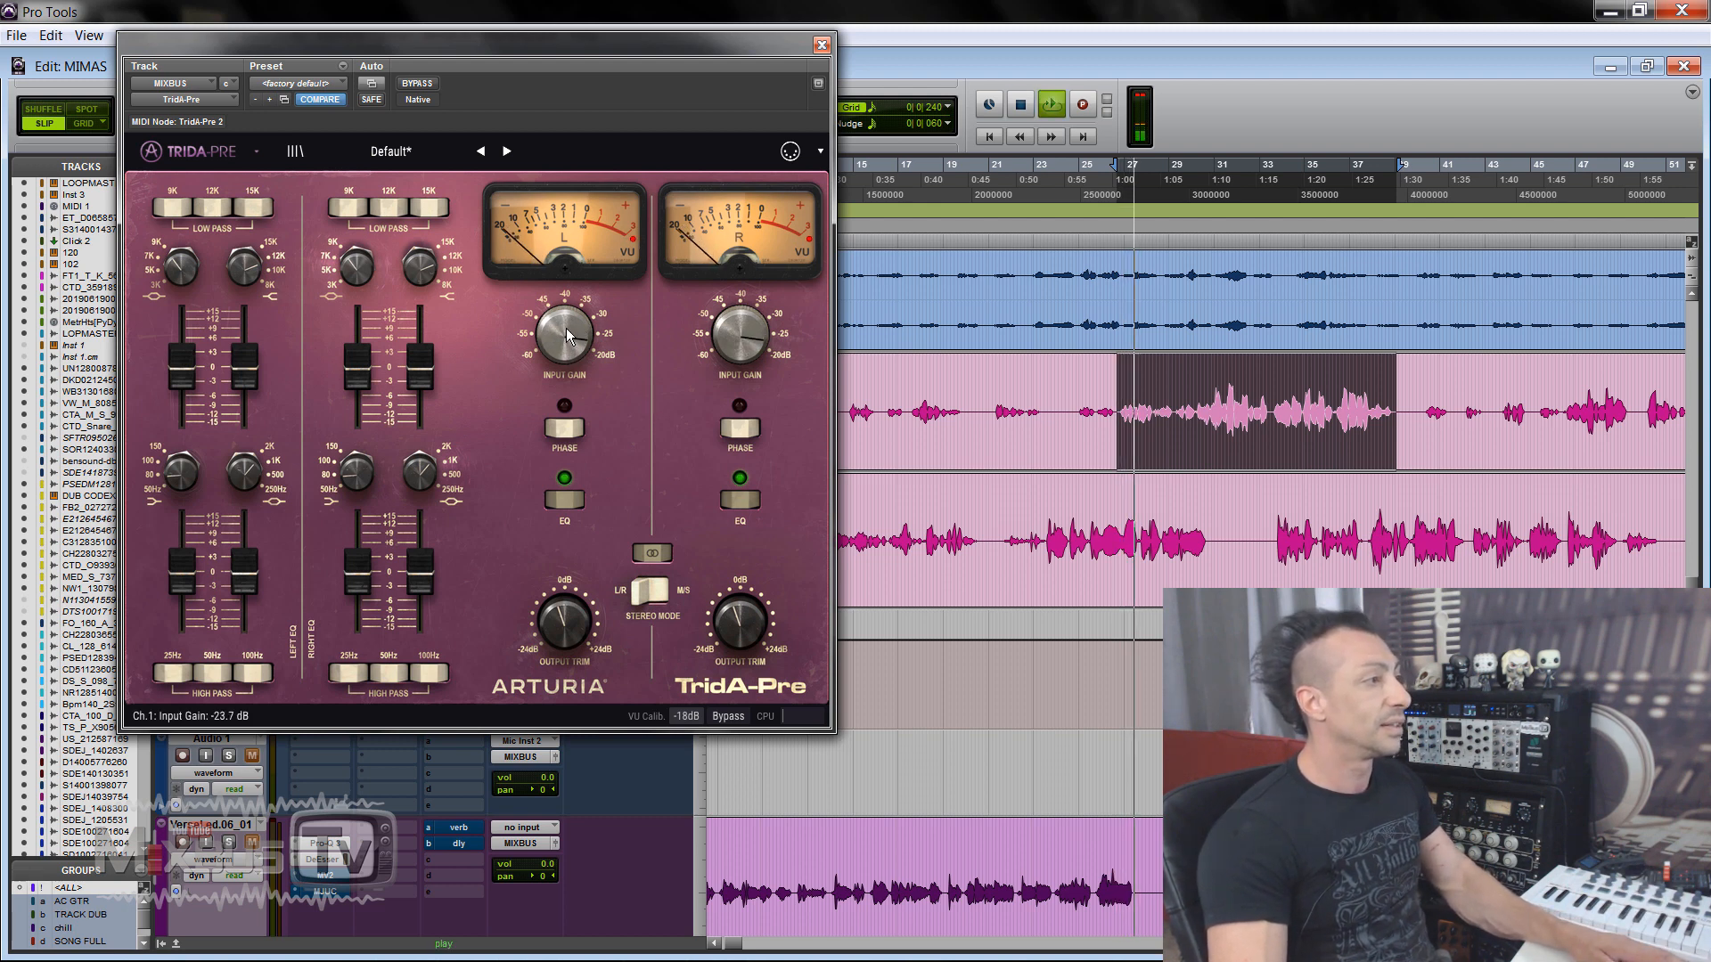
left_click(432, 211)
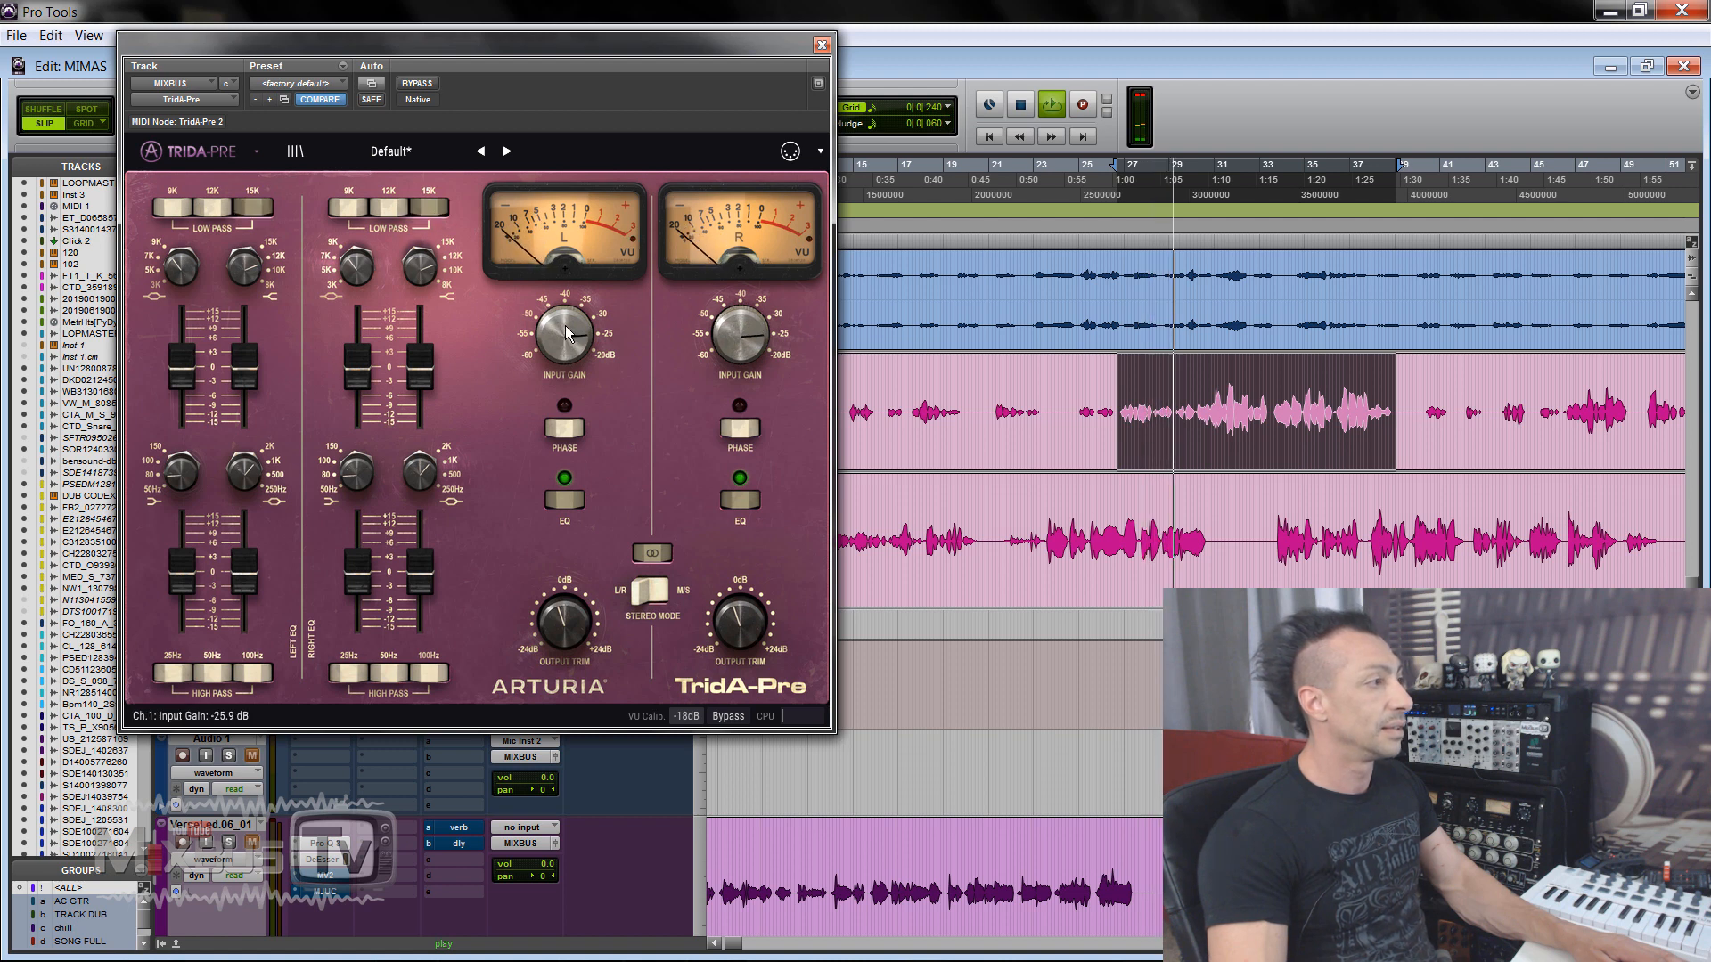
left_click_drag(420, 362, 422, 337)
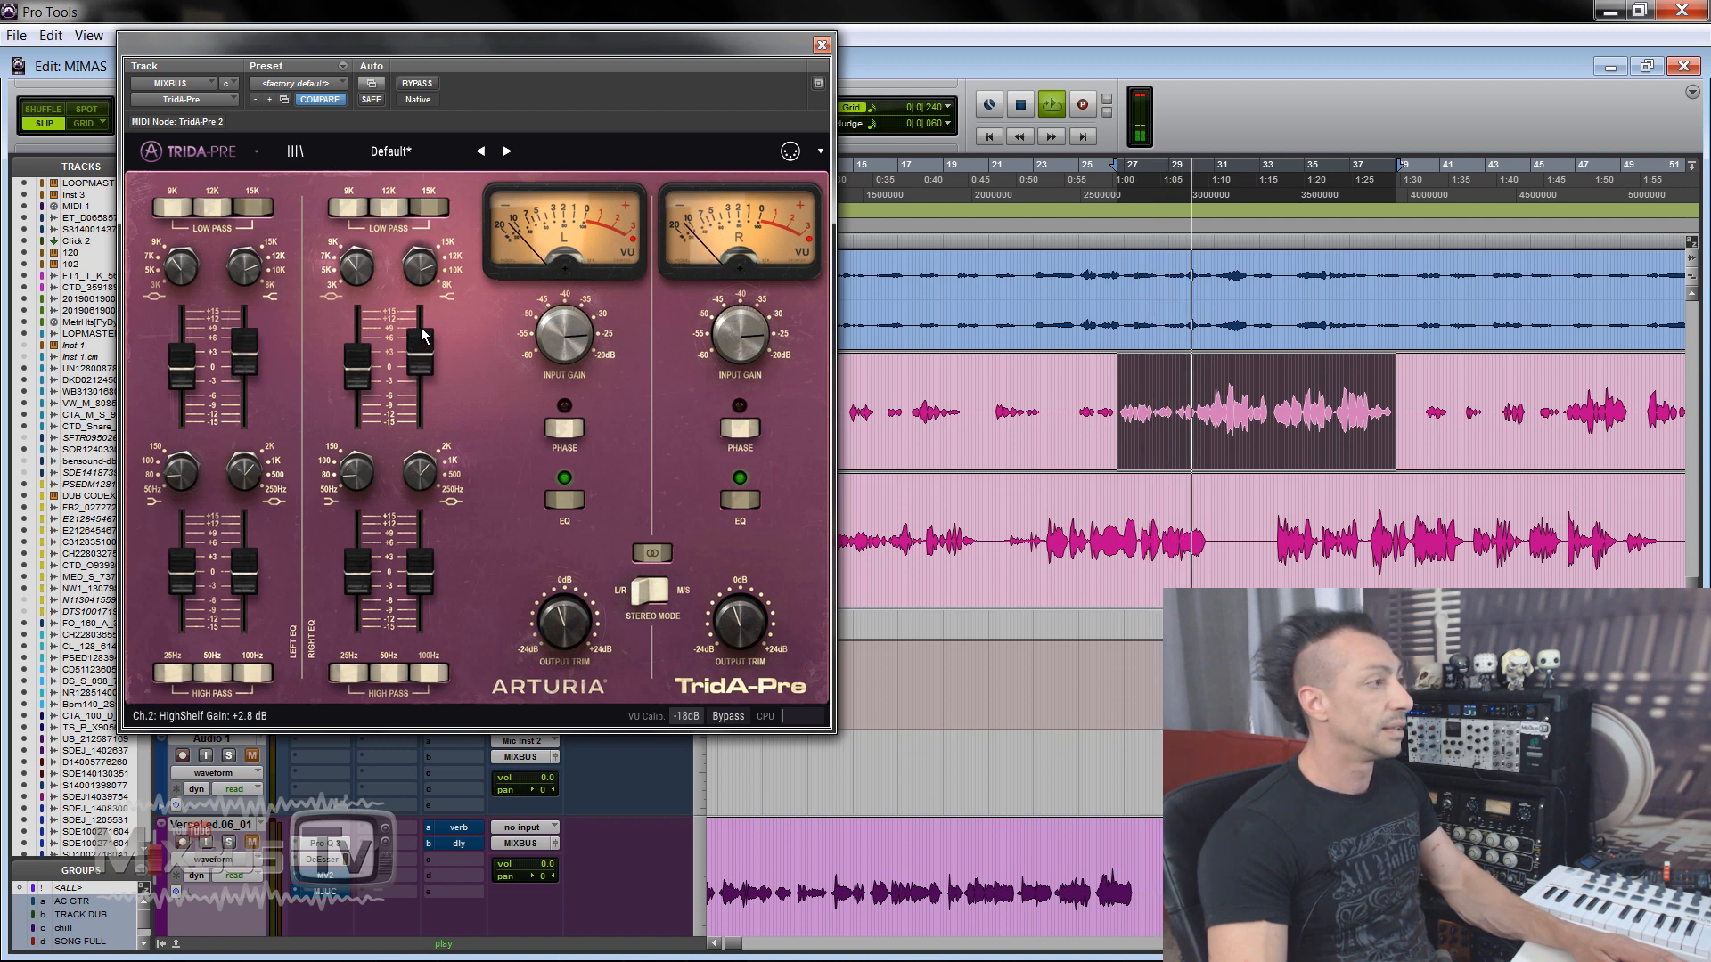
left_click_drag(556, 337, 571, 360)
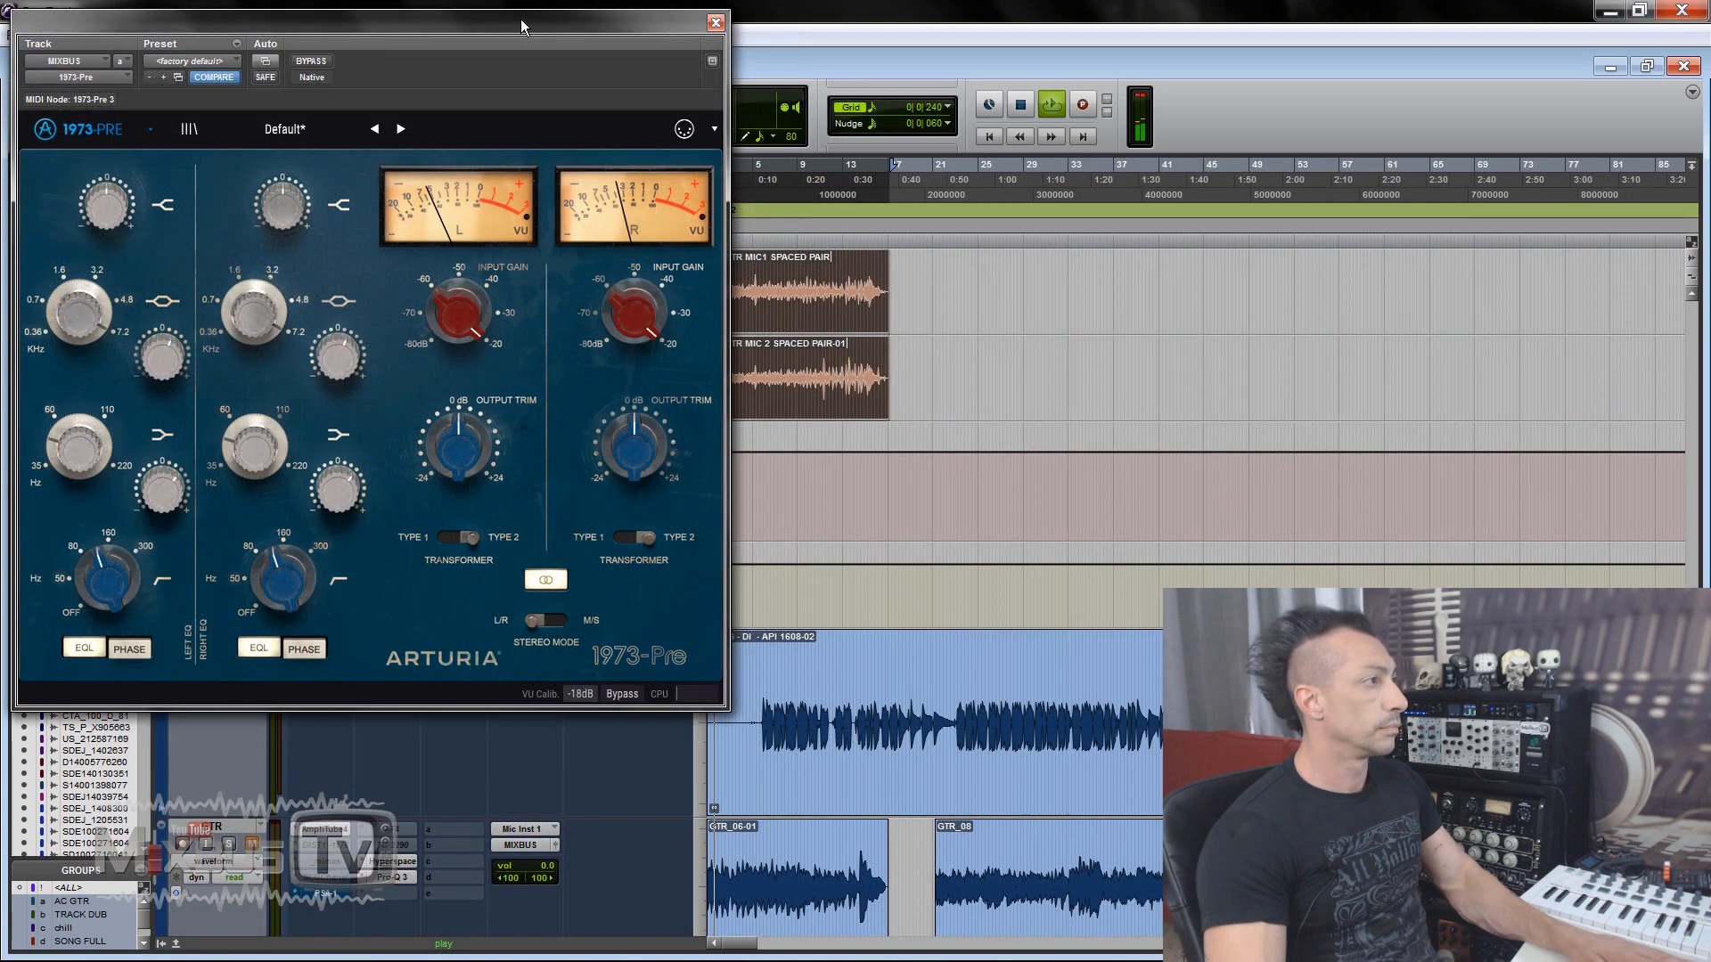
Step: On the guitar playback, set the MIXBUS 1973-Pre's transformer to Type 1, lower its input gain, and trim the output to about -2.9 dB
left_click_drag(488, 67, 622, 72)
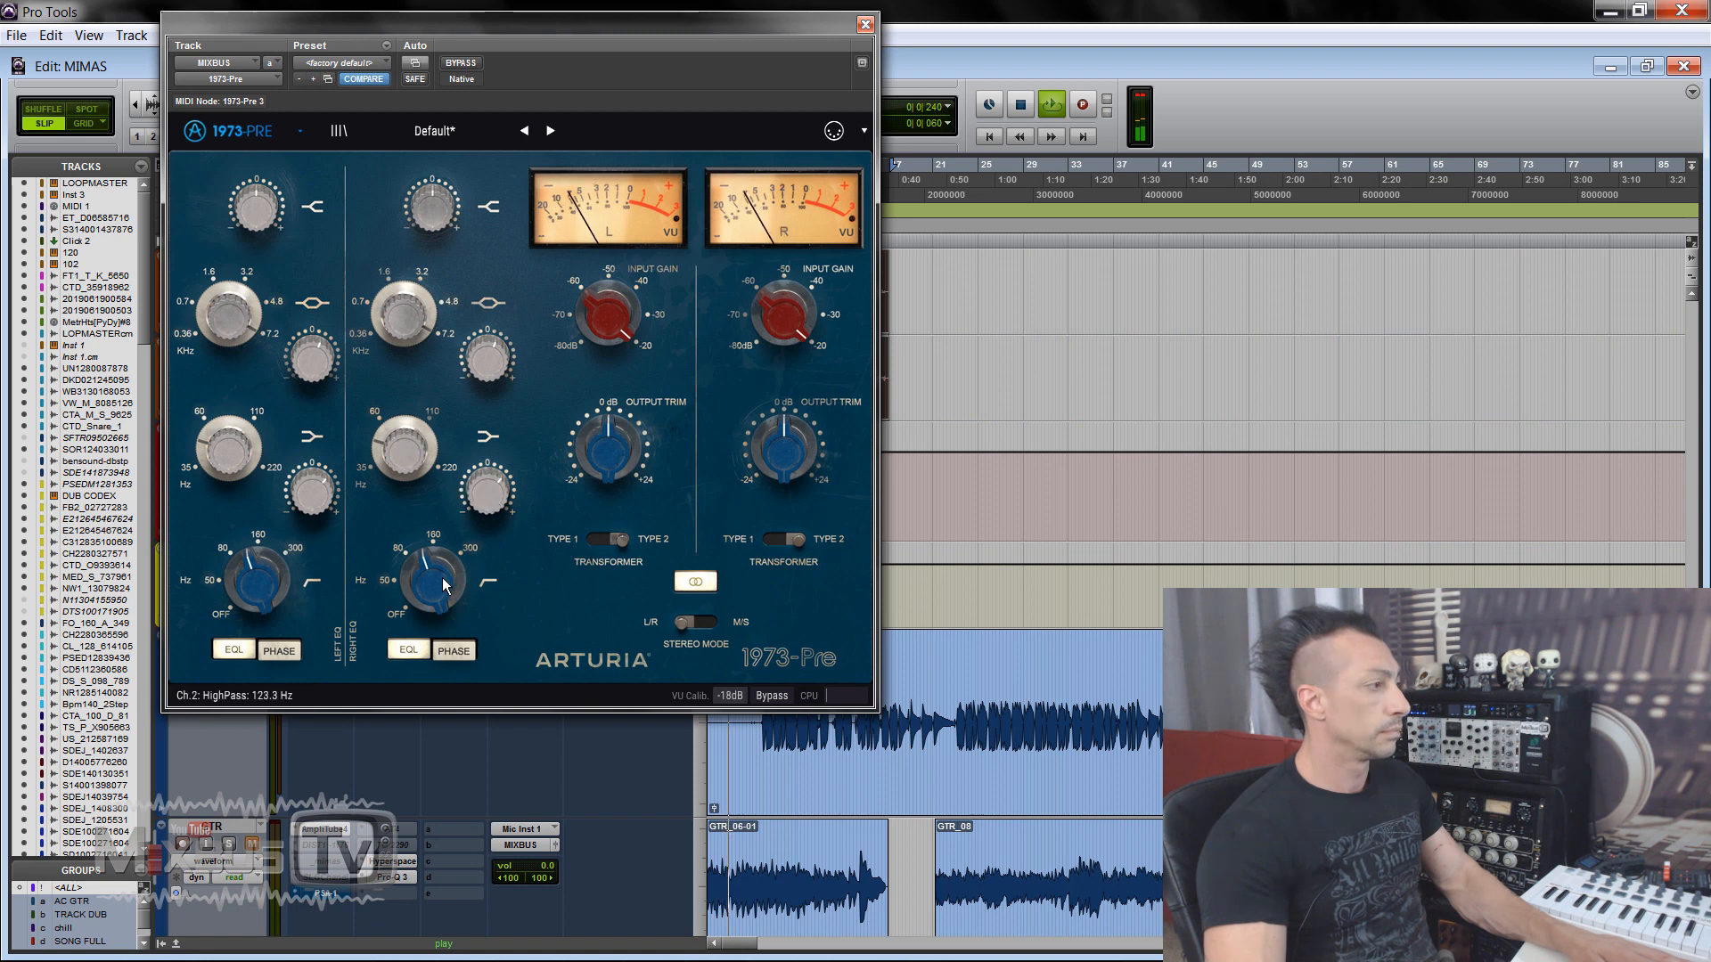
left_click(602, 542)
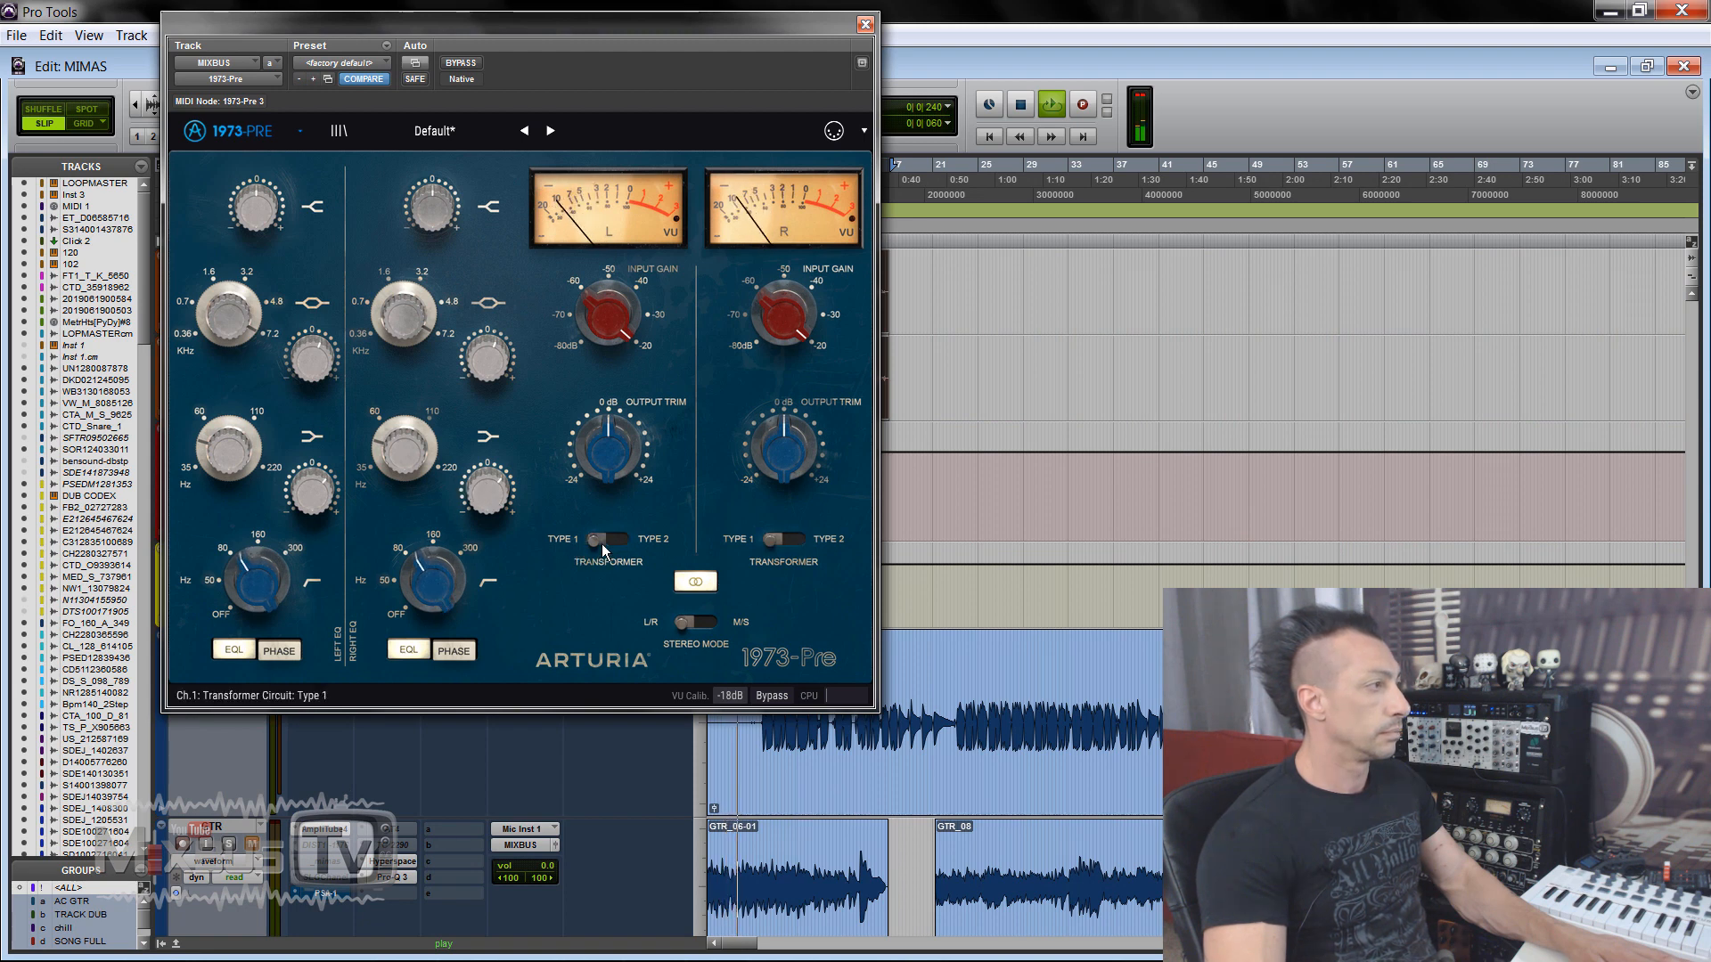
left_click(462, 64)
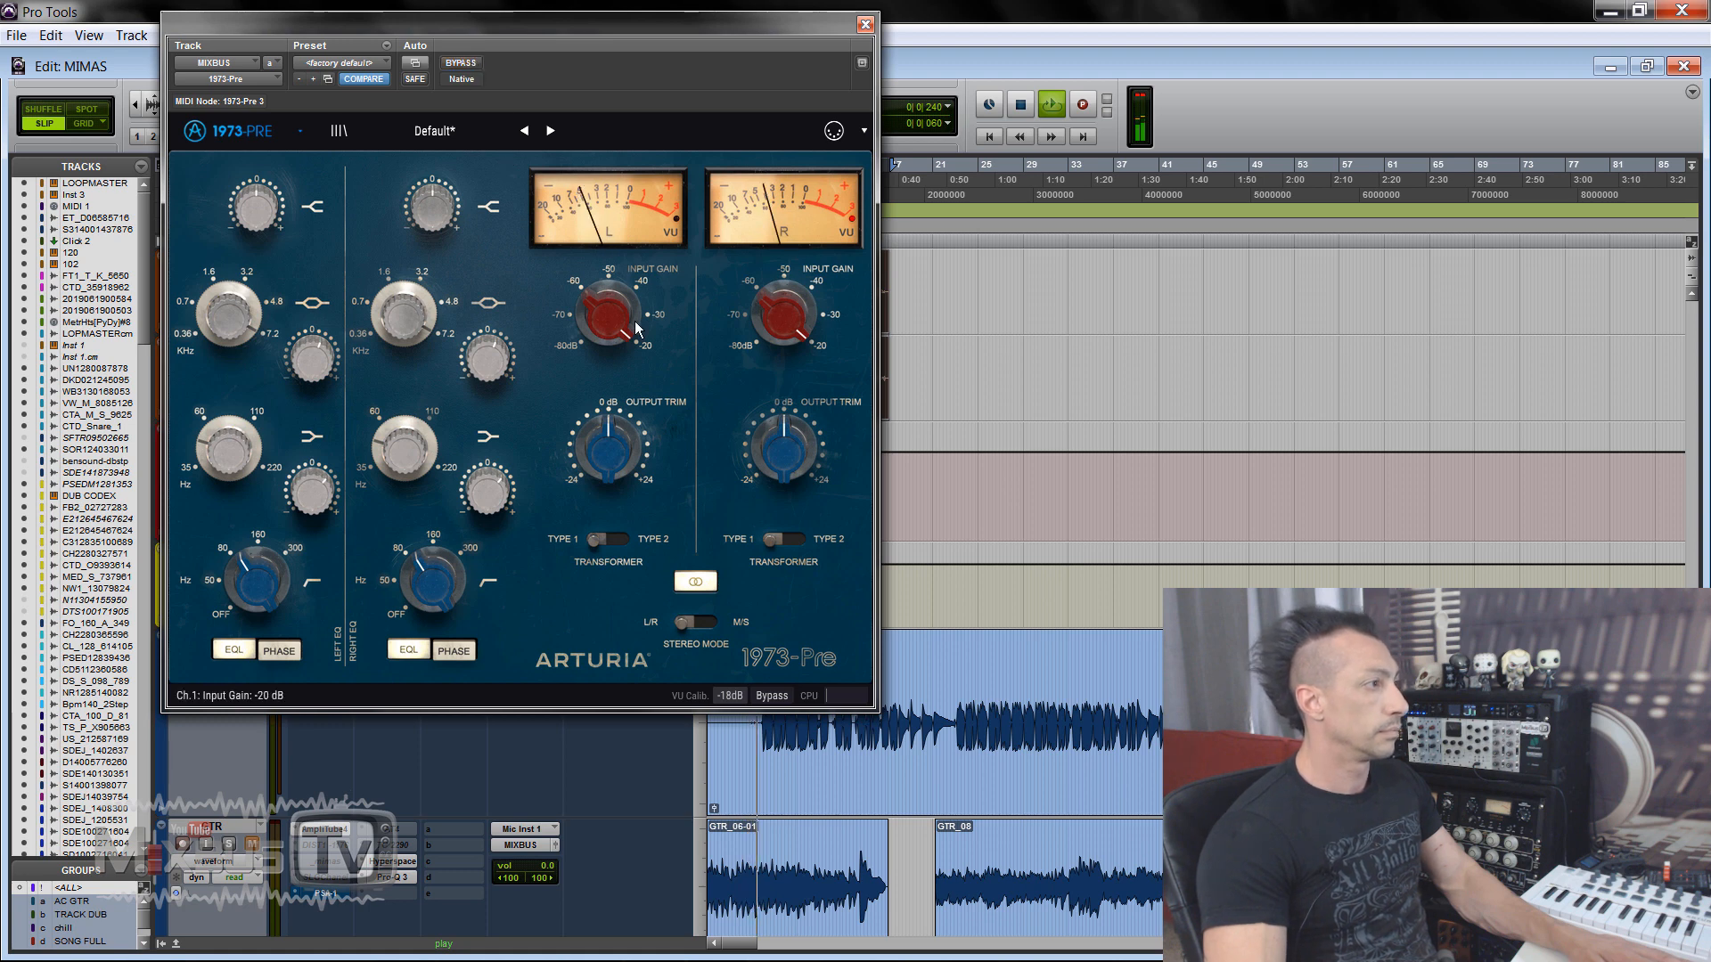
left_click_drag(636, 329, 609, 358)
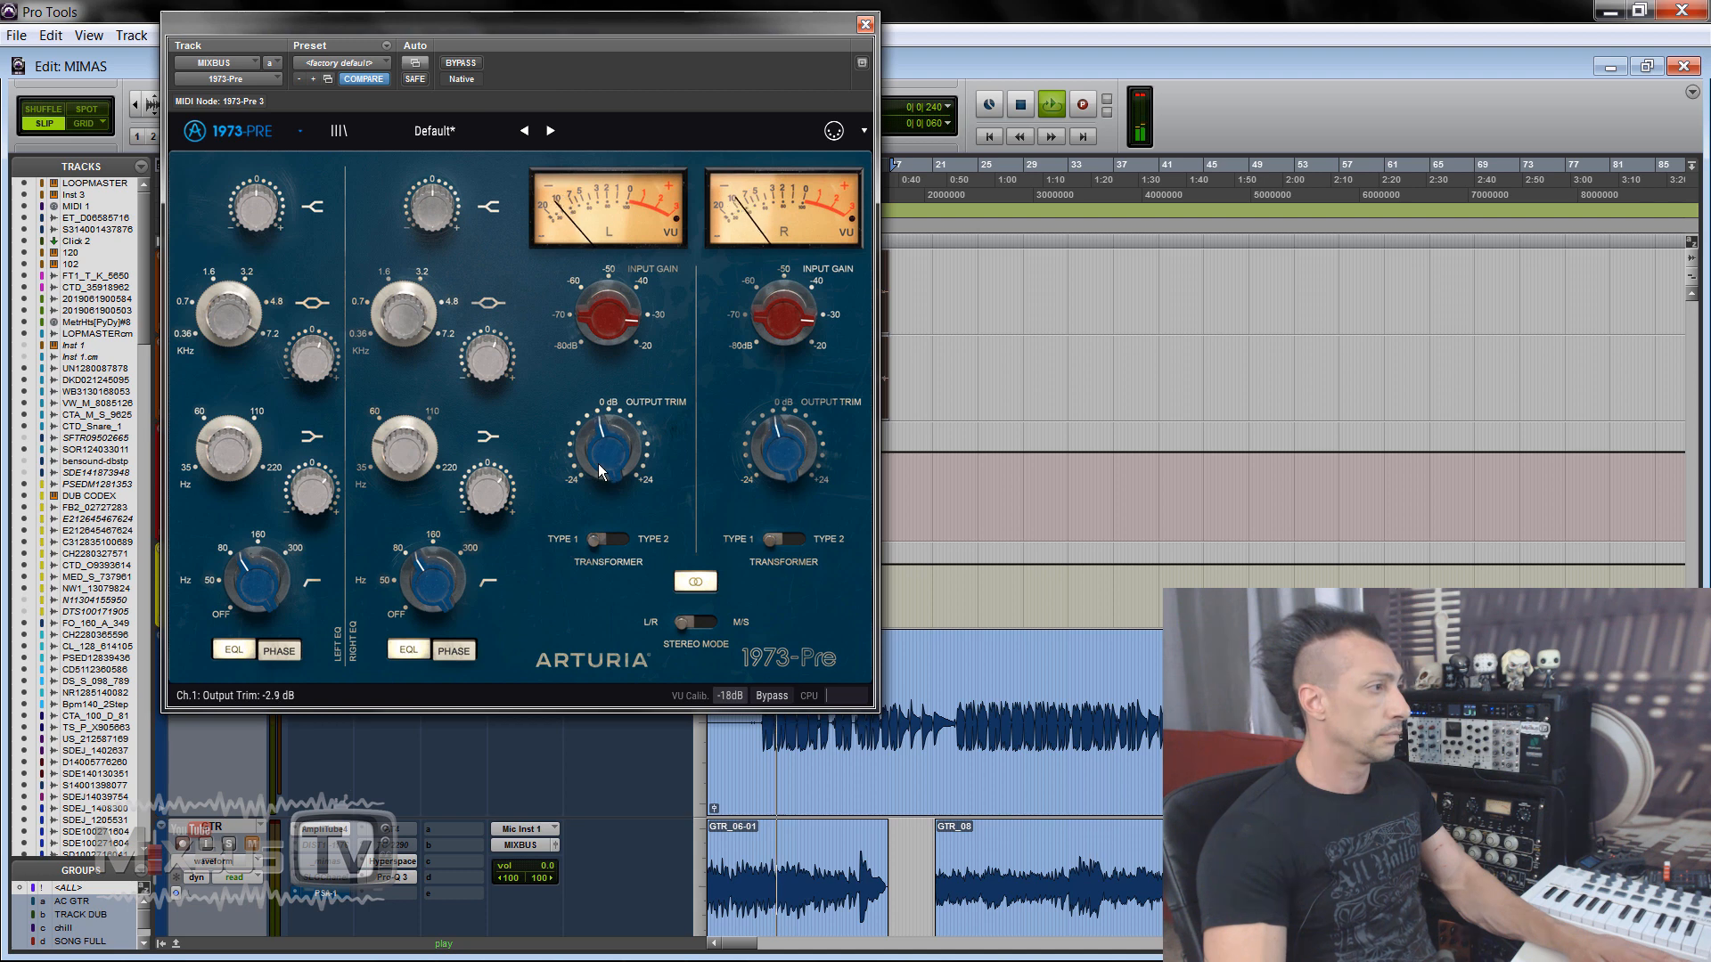
Step: Restart the guitar playback and compare the 1973-Pre's processed sound with bypass
left_click(465, 63)
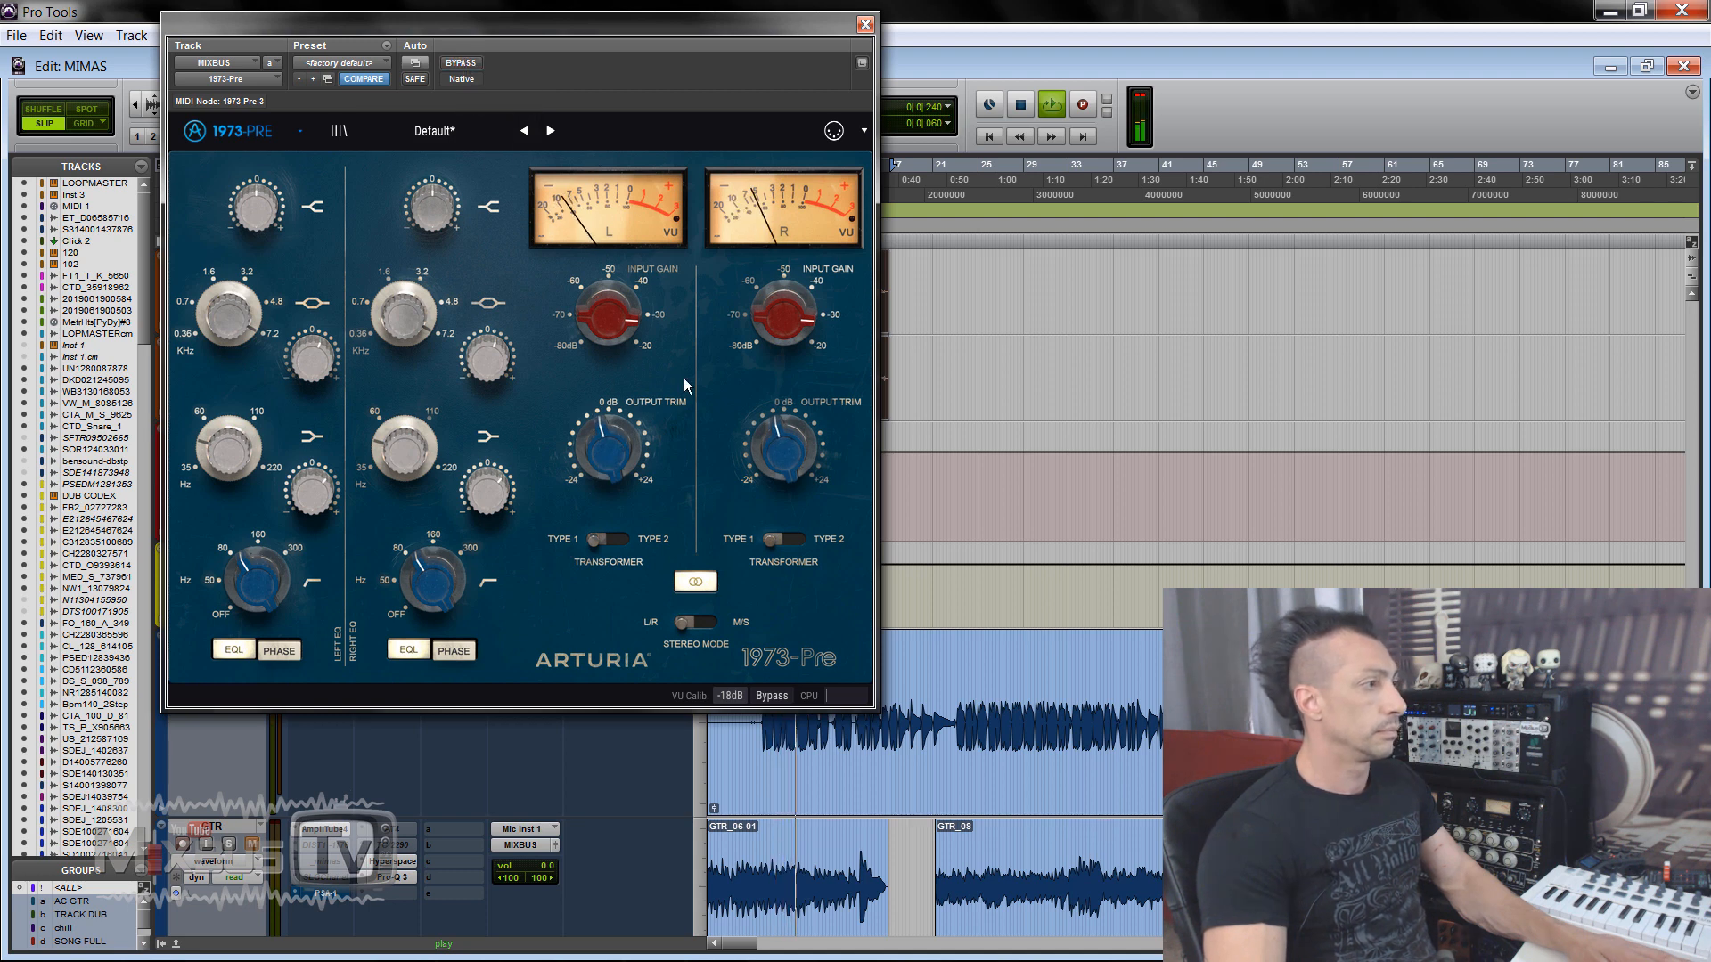
key("space")
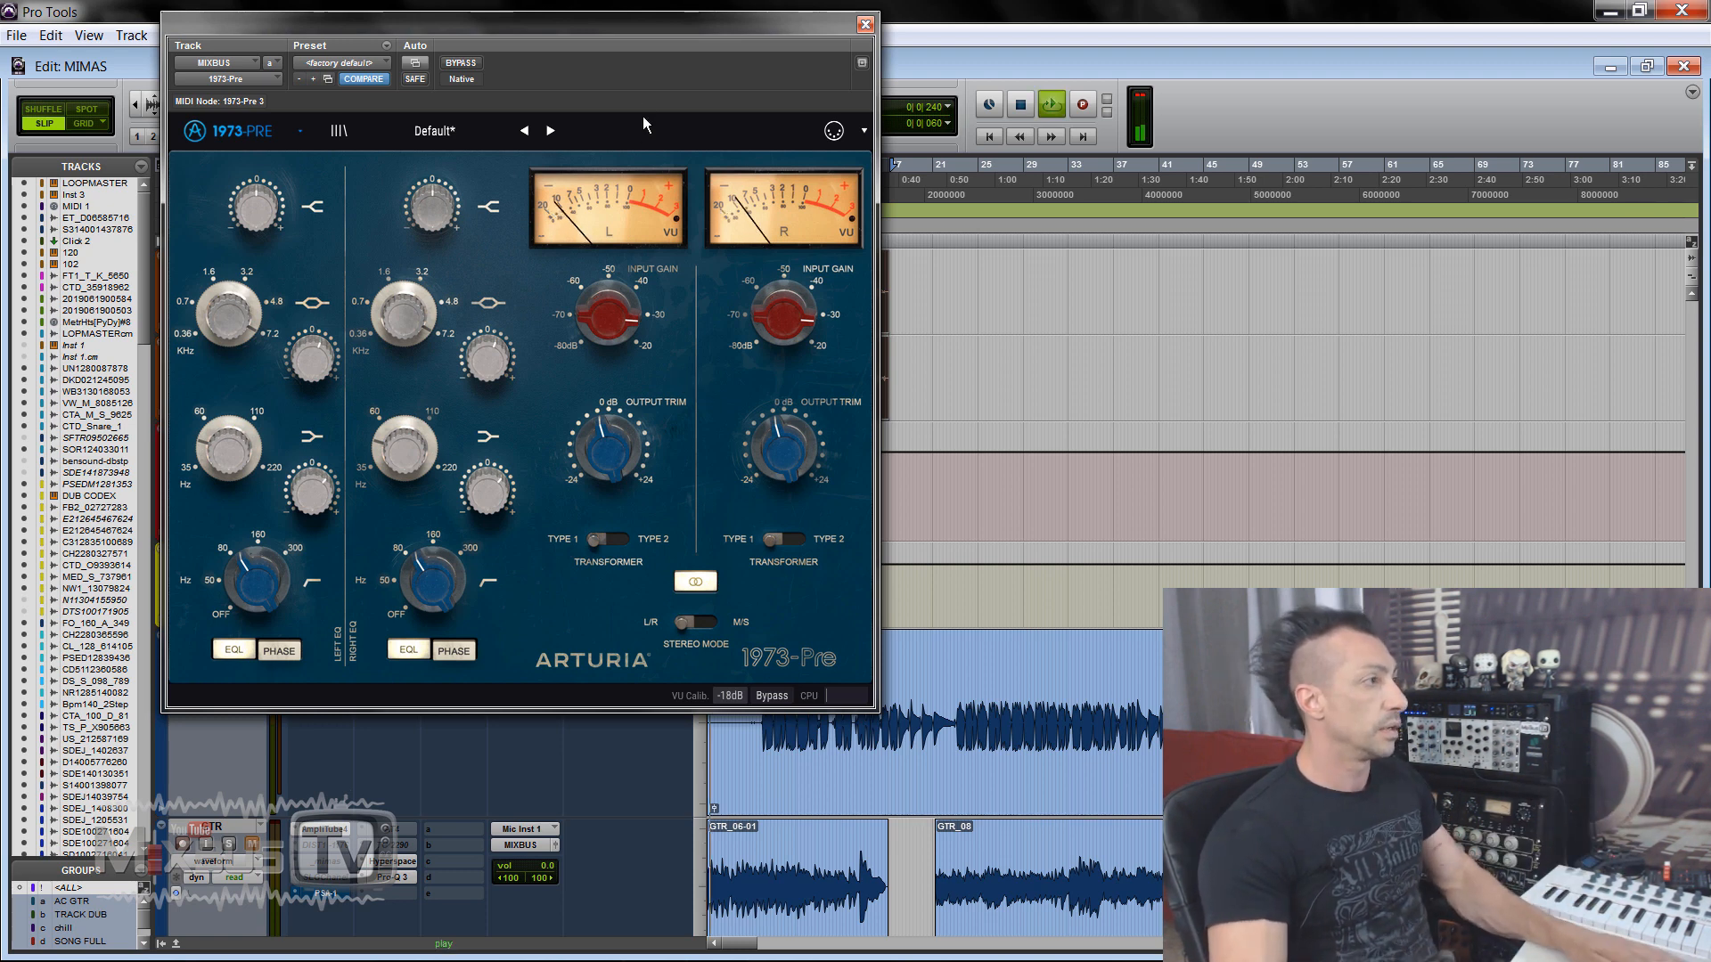
key("space")
left_click(472, 66)
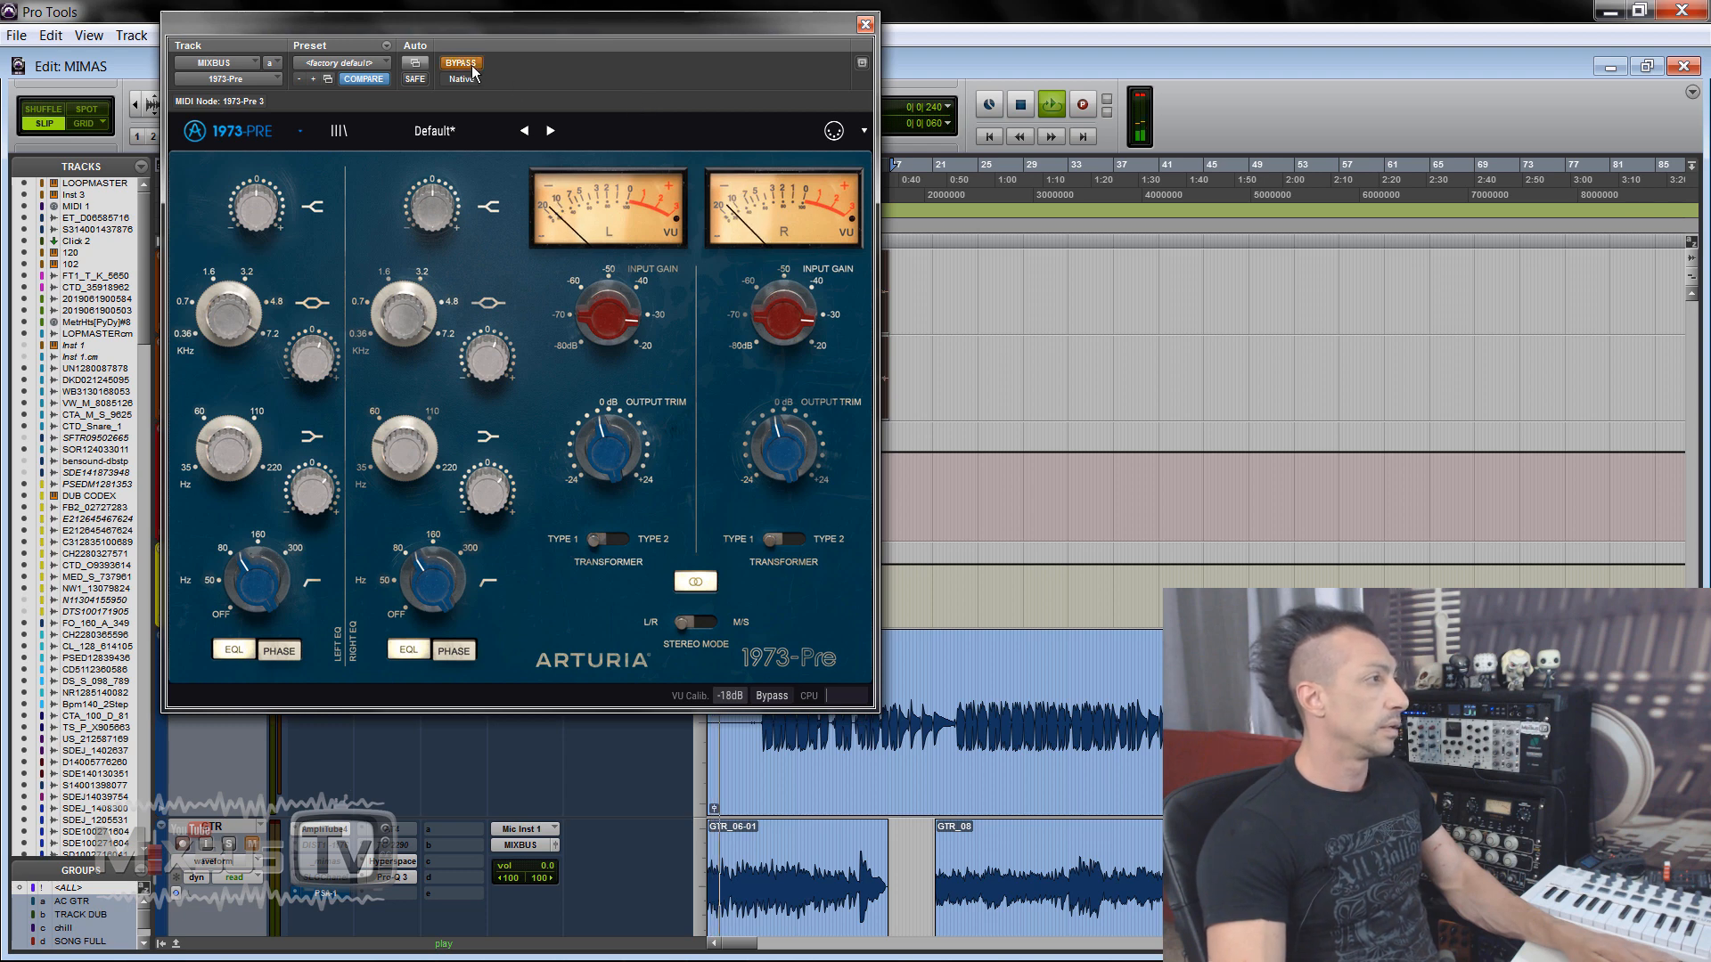
Step: Take the 1973-Pre out of bypass, close it, and lower the Mid low tone in the MIXBUS track's V76-Pre during guitar playback
left_click(473, 67)
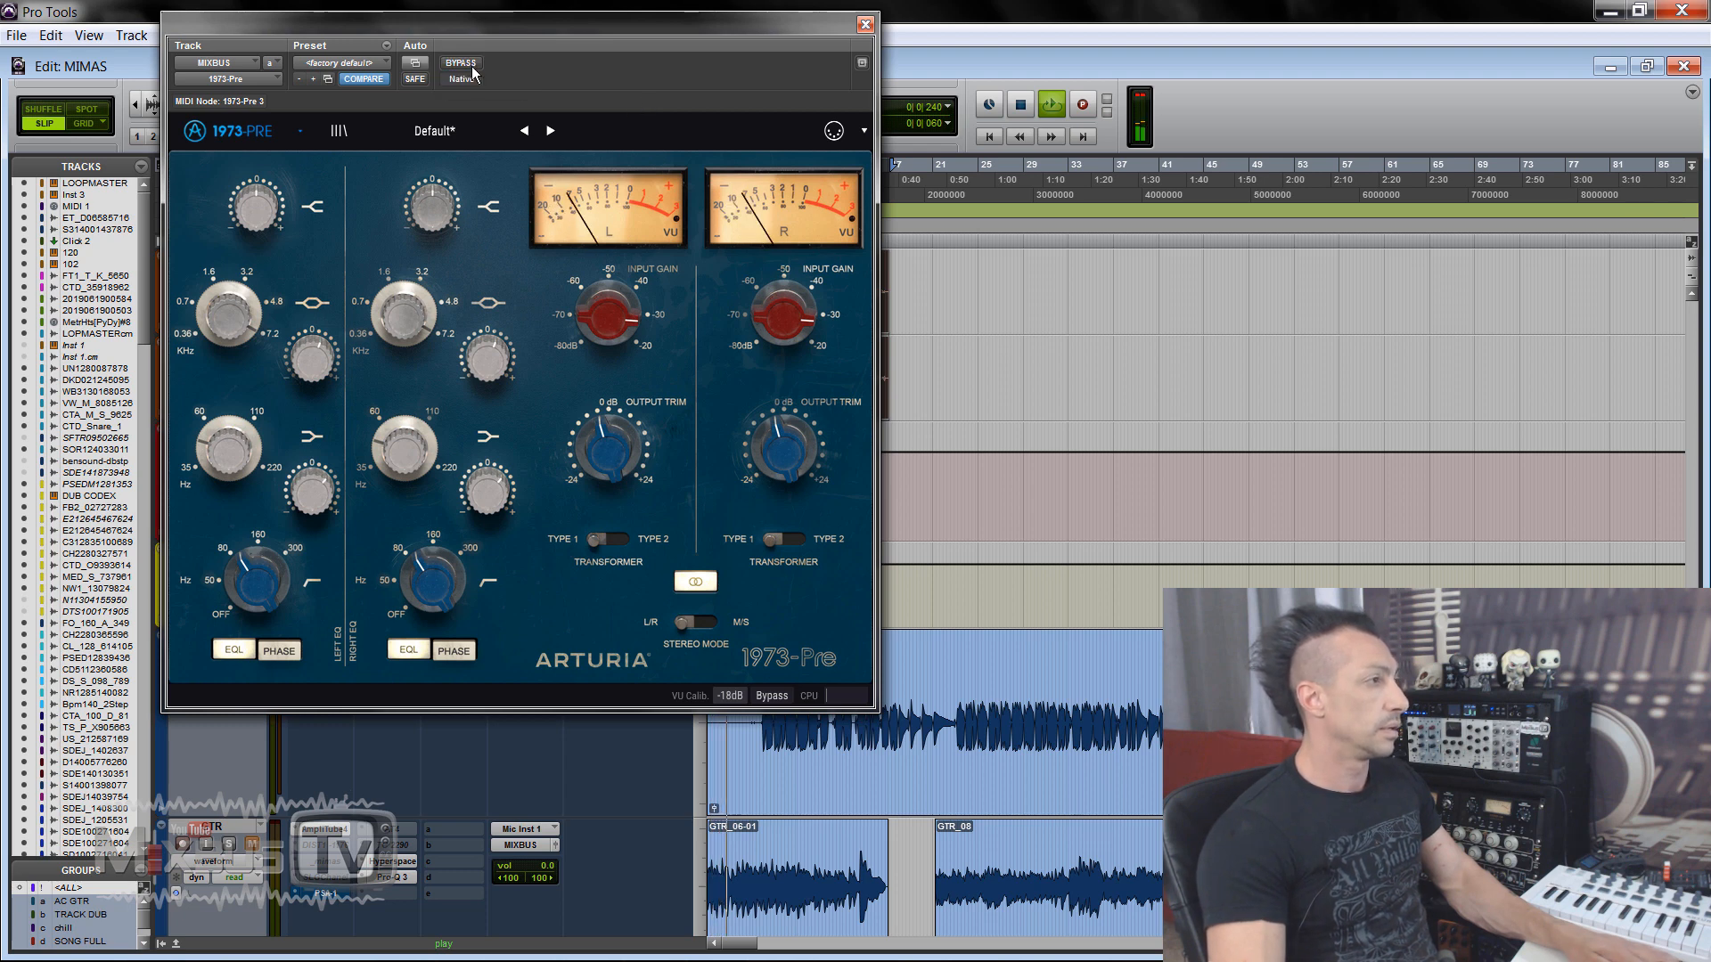
left_click(866, 25)
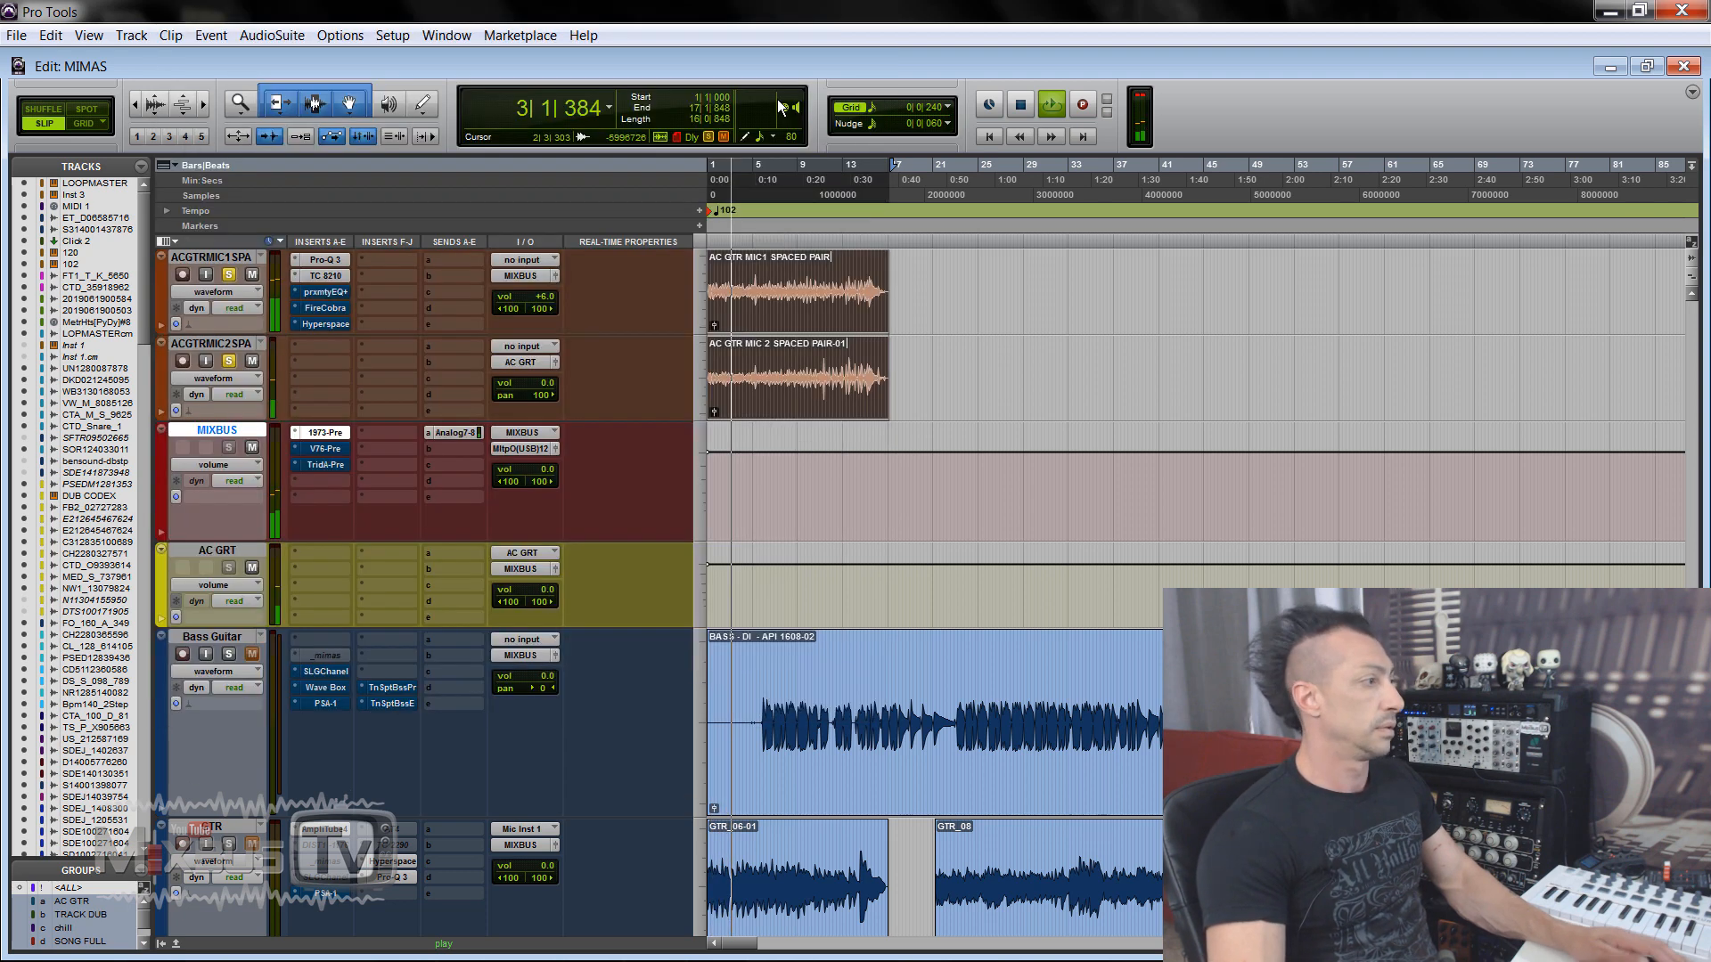
left_click(327, 445)
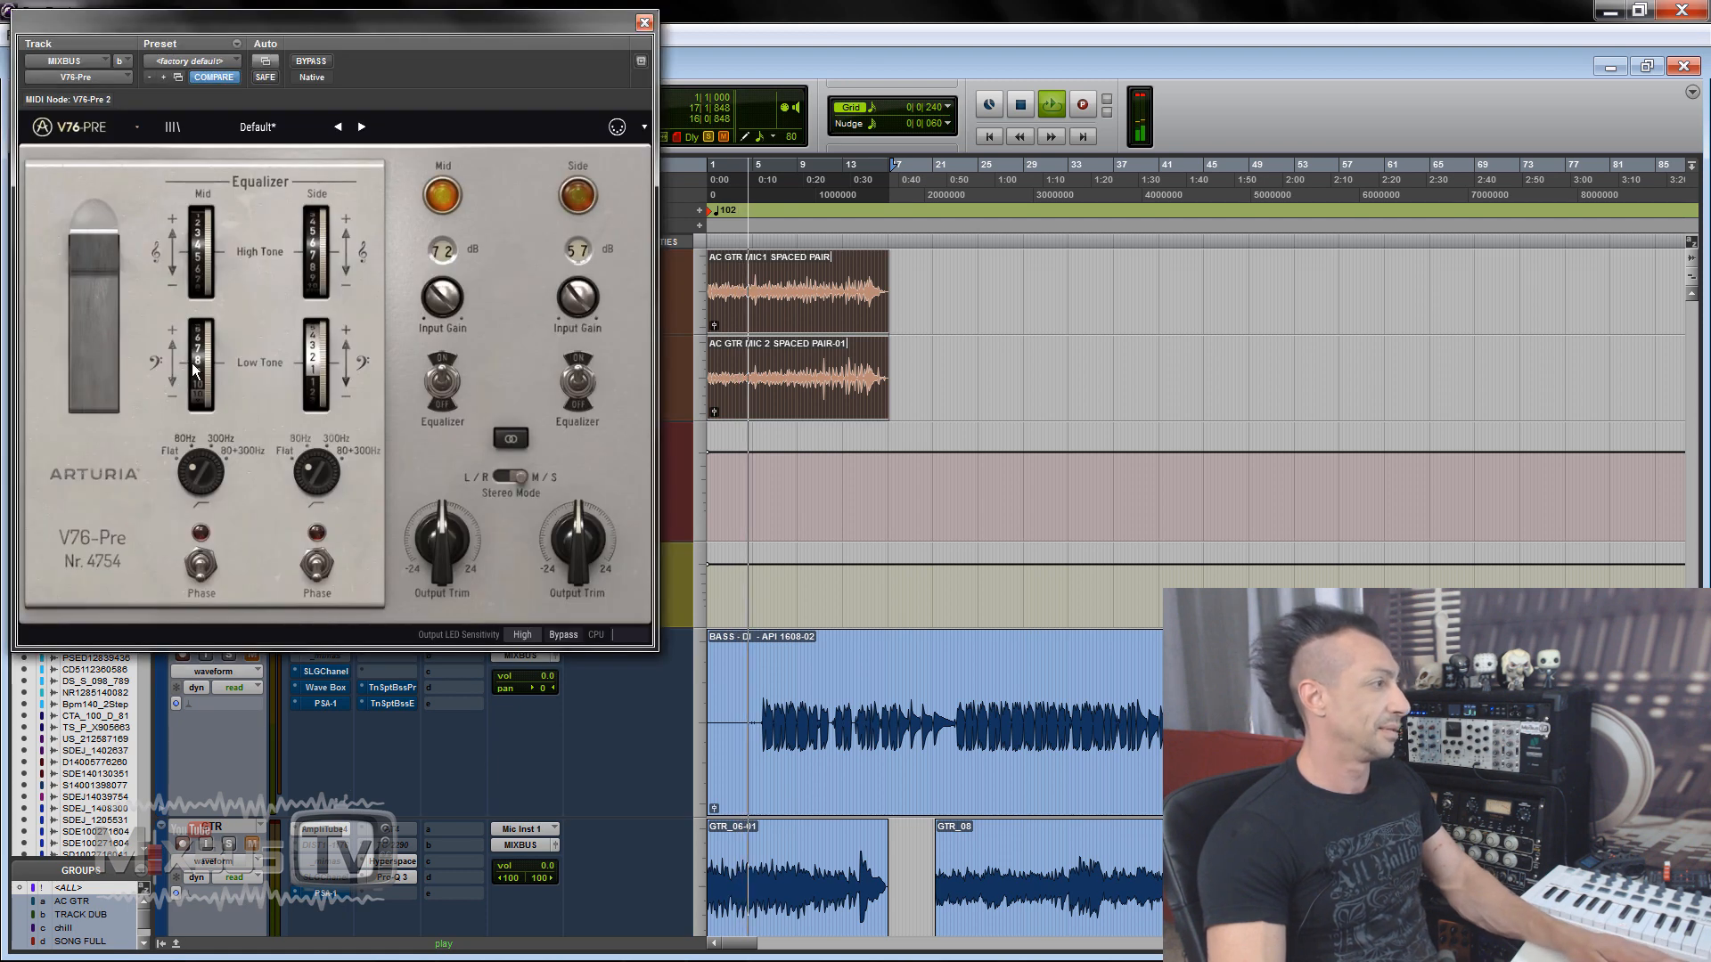
left_click_drag(200, 360, 199, 378)
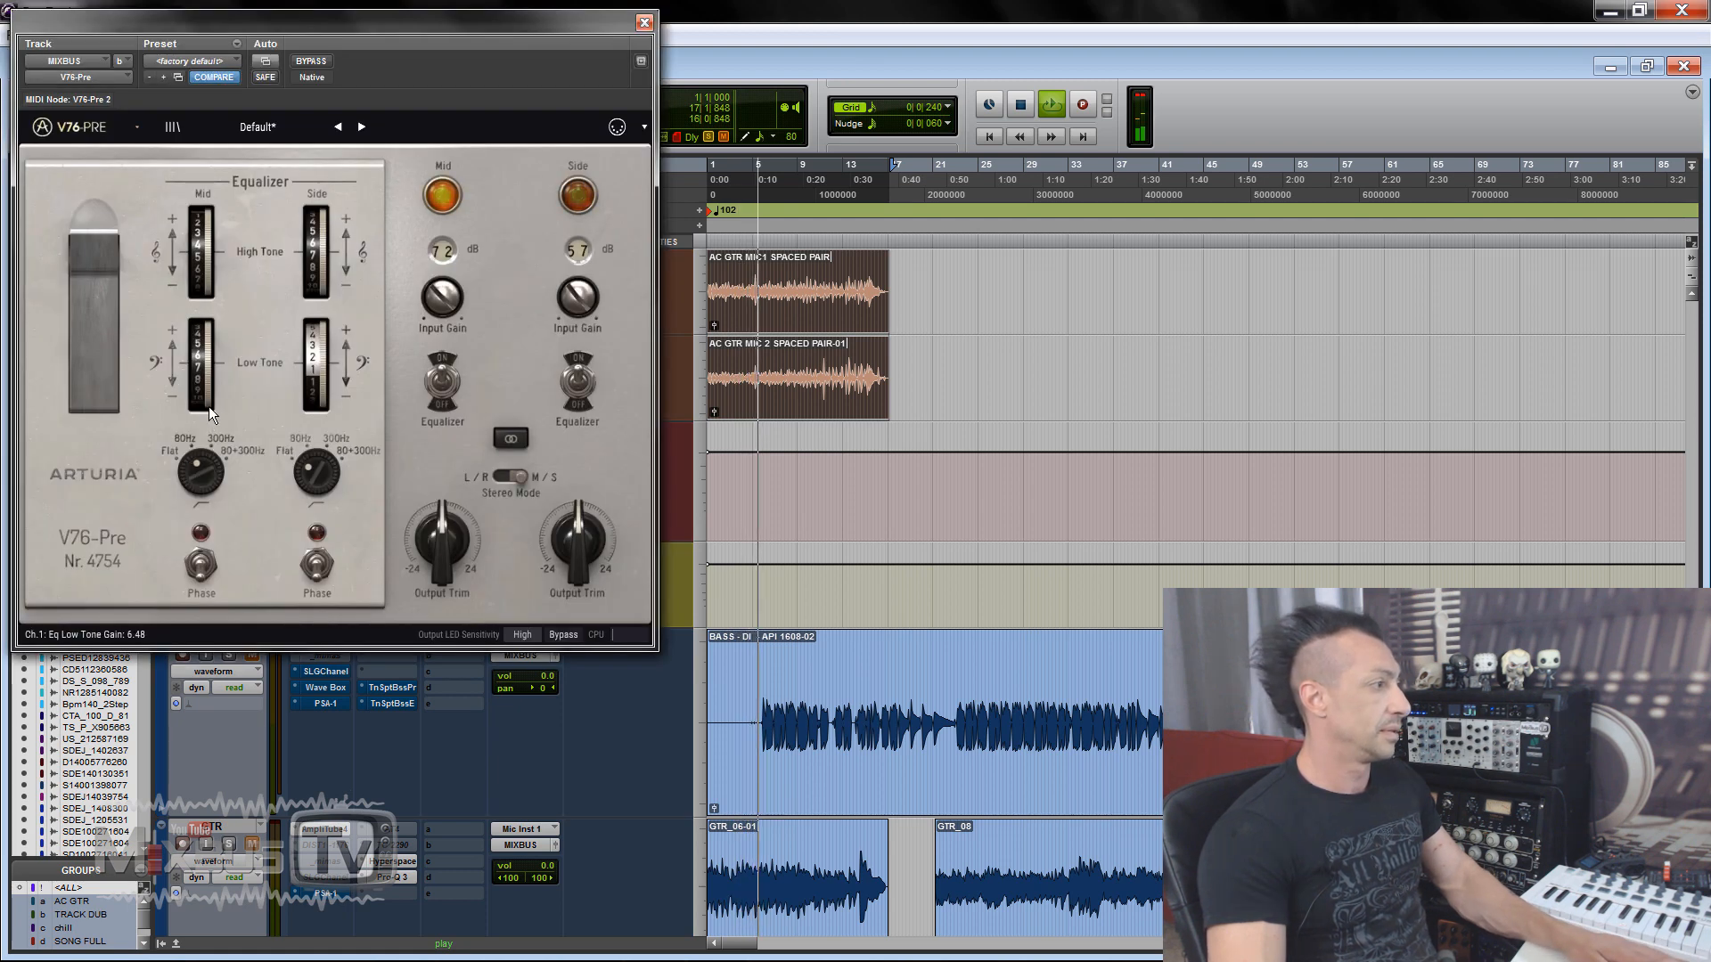
left_click_drag(444, 24, 565, 13)
left_click_drag(322, 368, 321, 416)
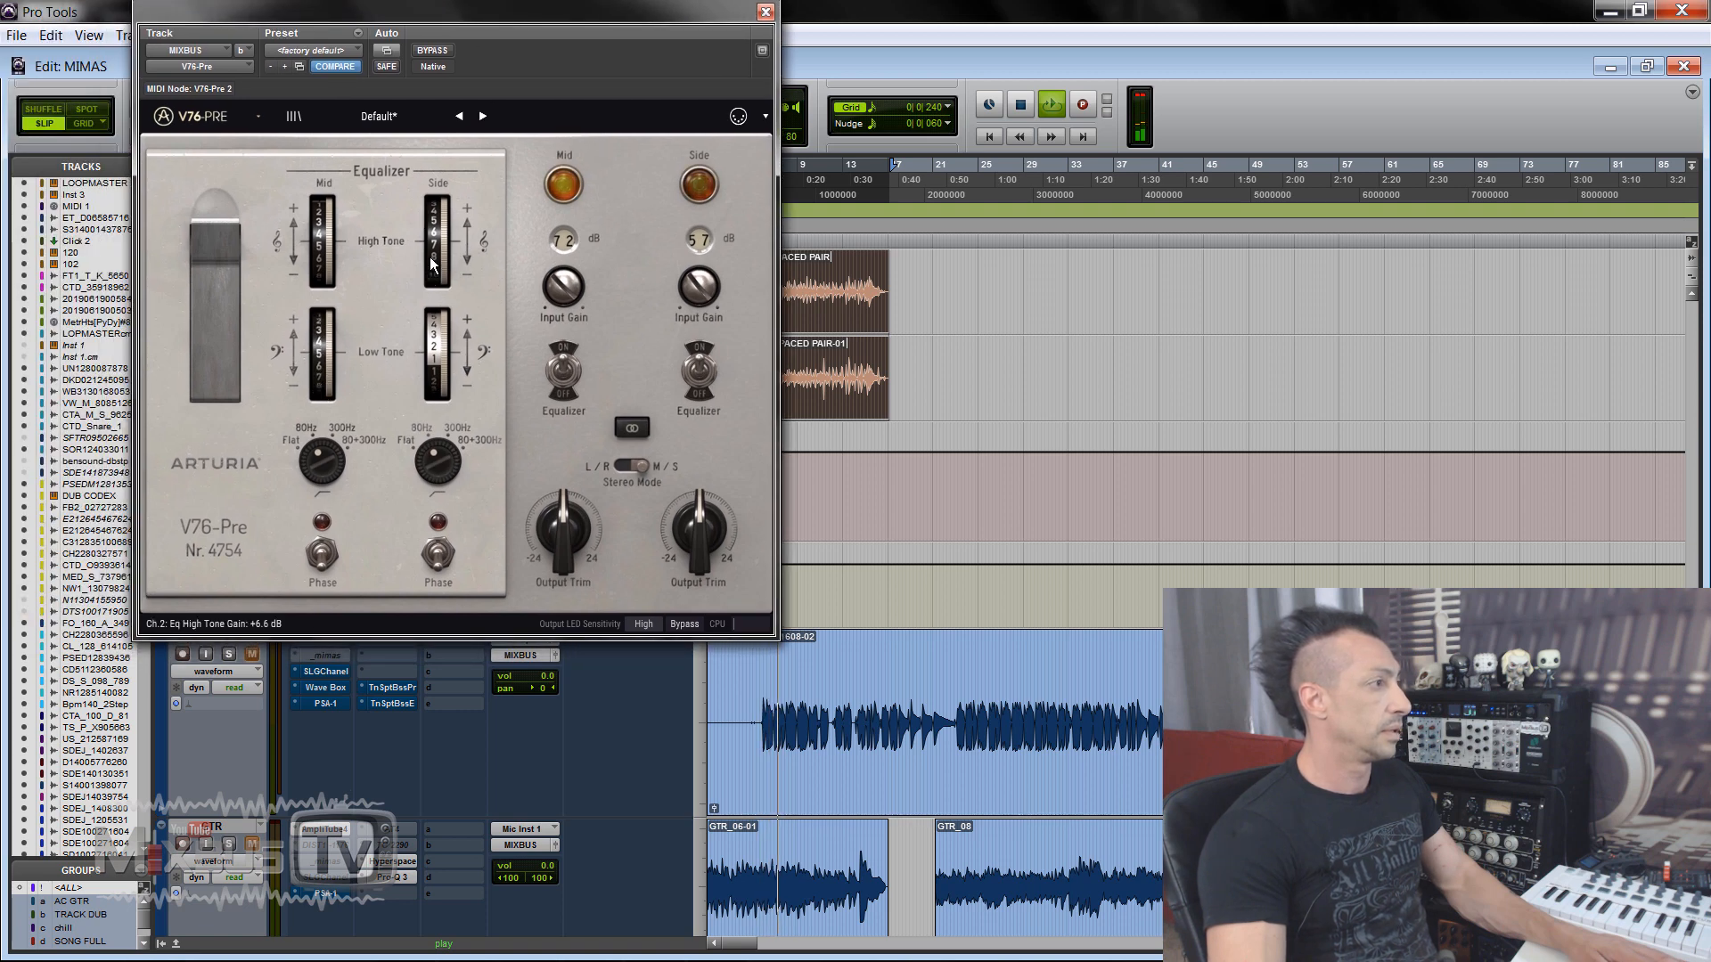
Step: Boost the V76-Pre's Side high tone, cut its Side low tone, and close the plug-in
left_click_drag(440, 245, 447, 155)
left_click_drag(440, 237, 442, 269)
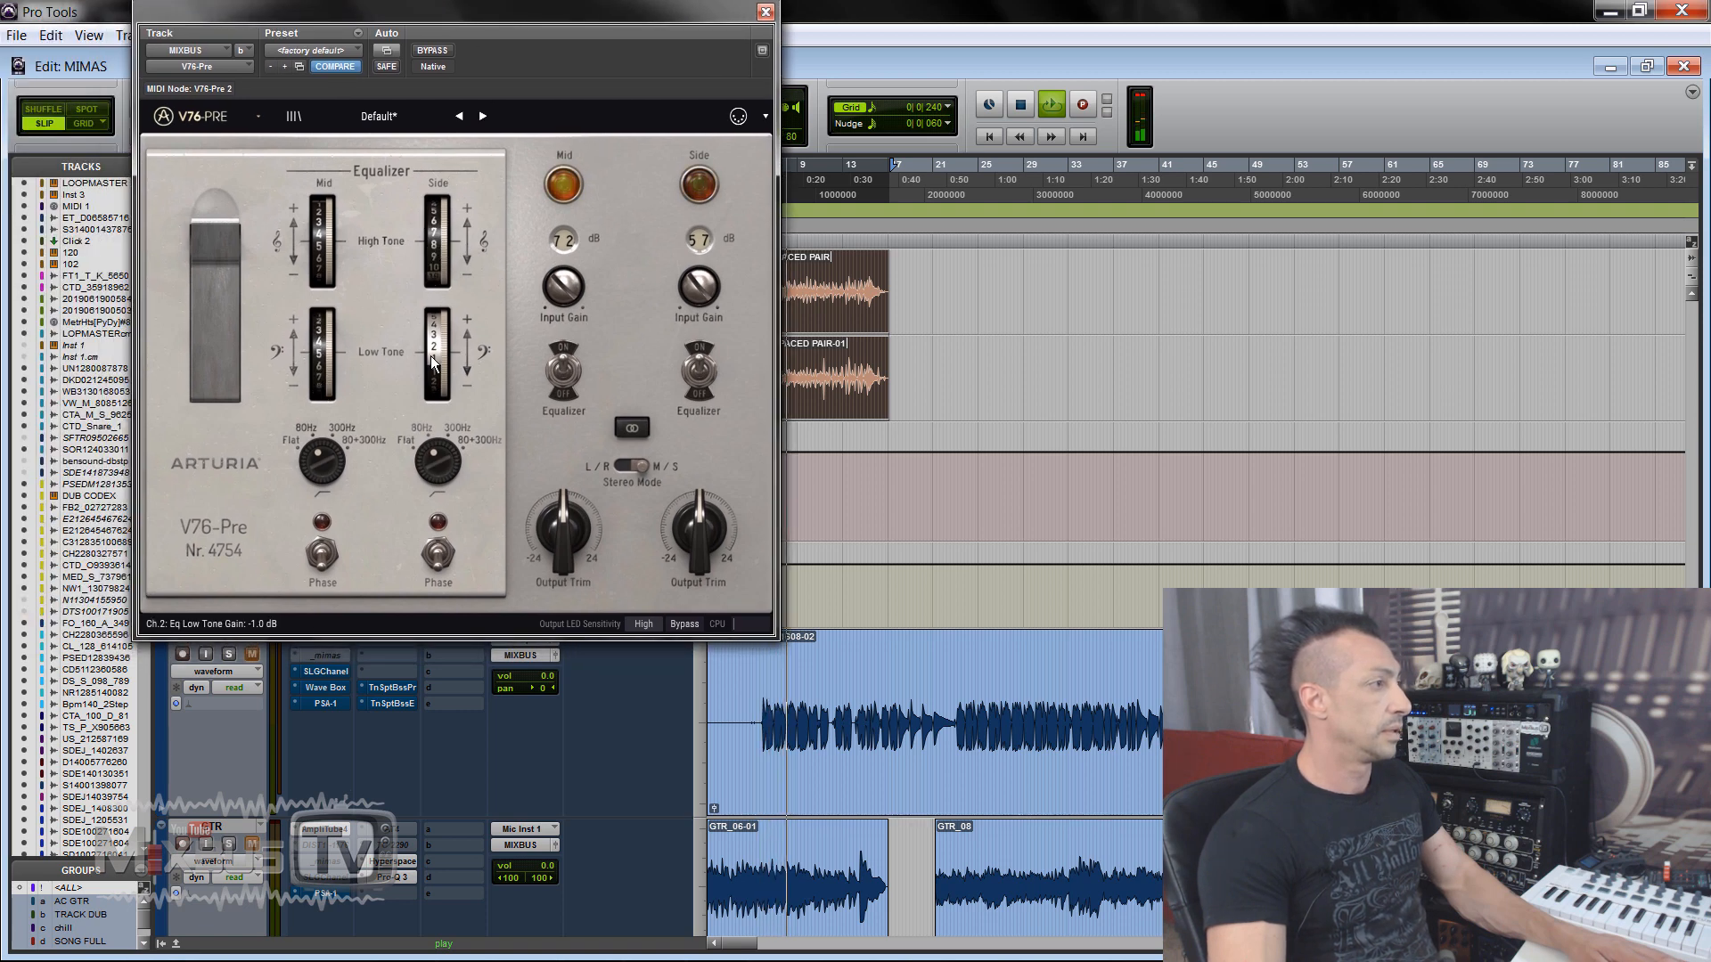
left_click_drag(443, 354, 443, 376)
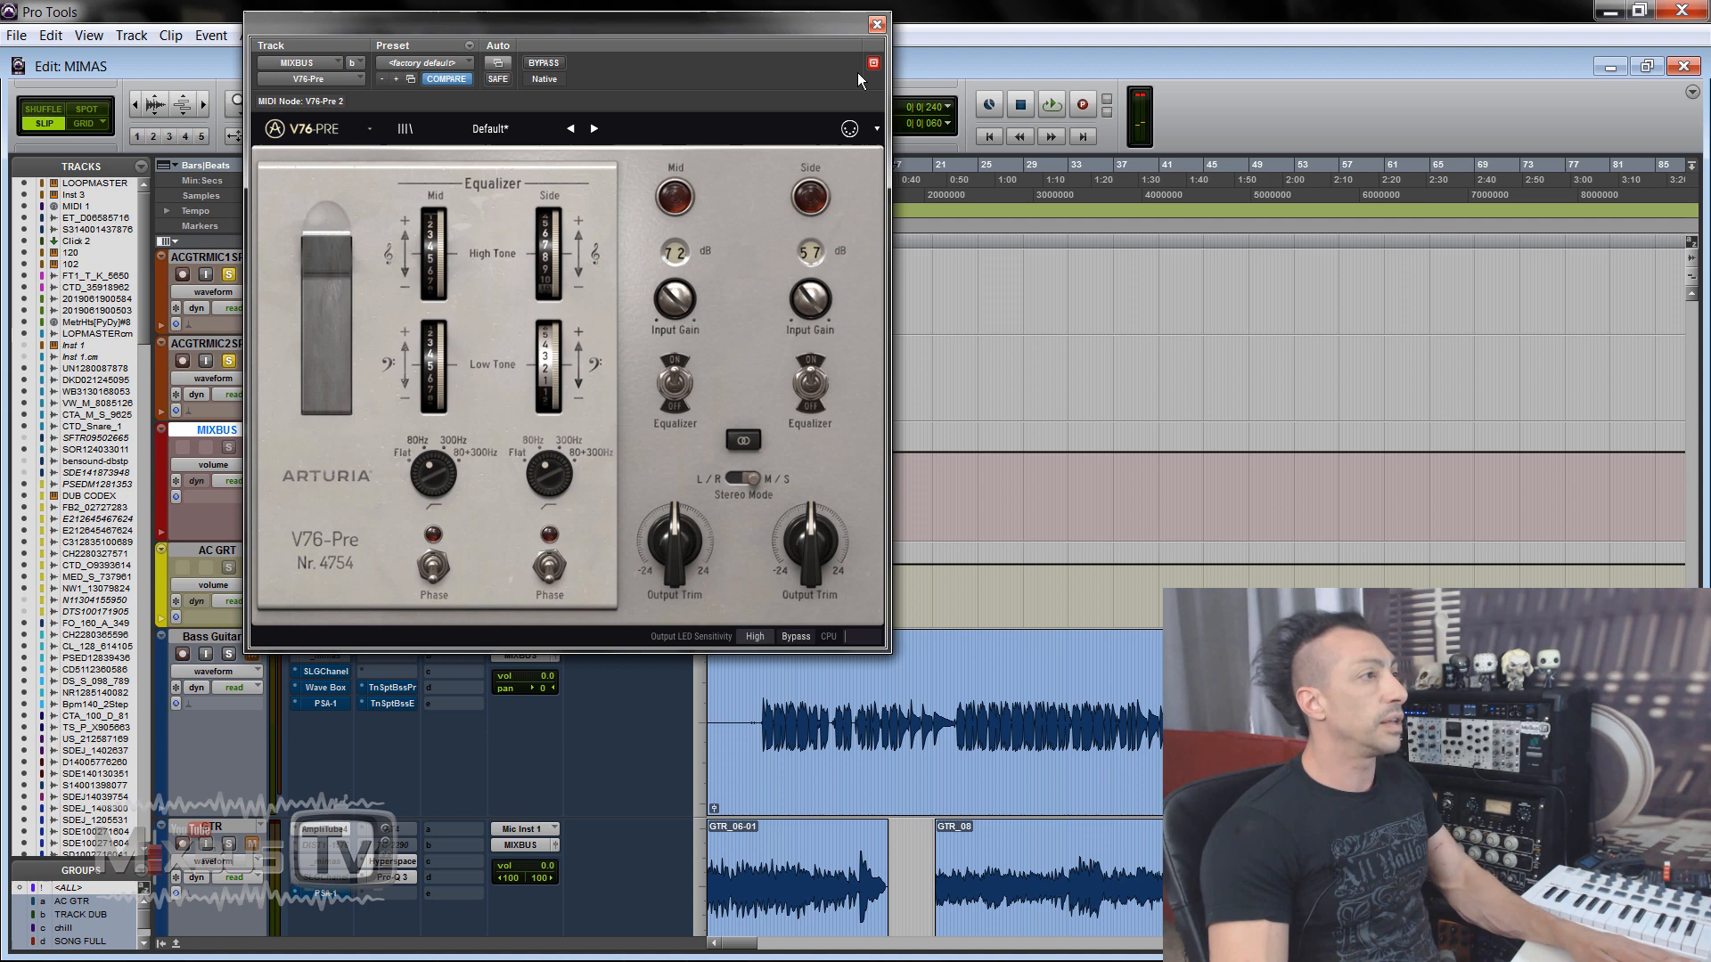
left_click(877, 24)
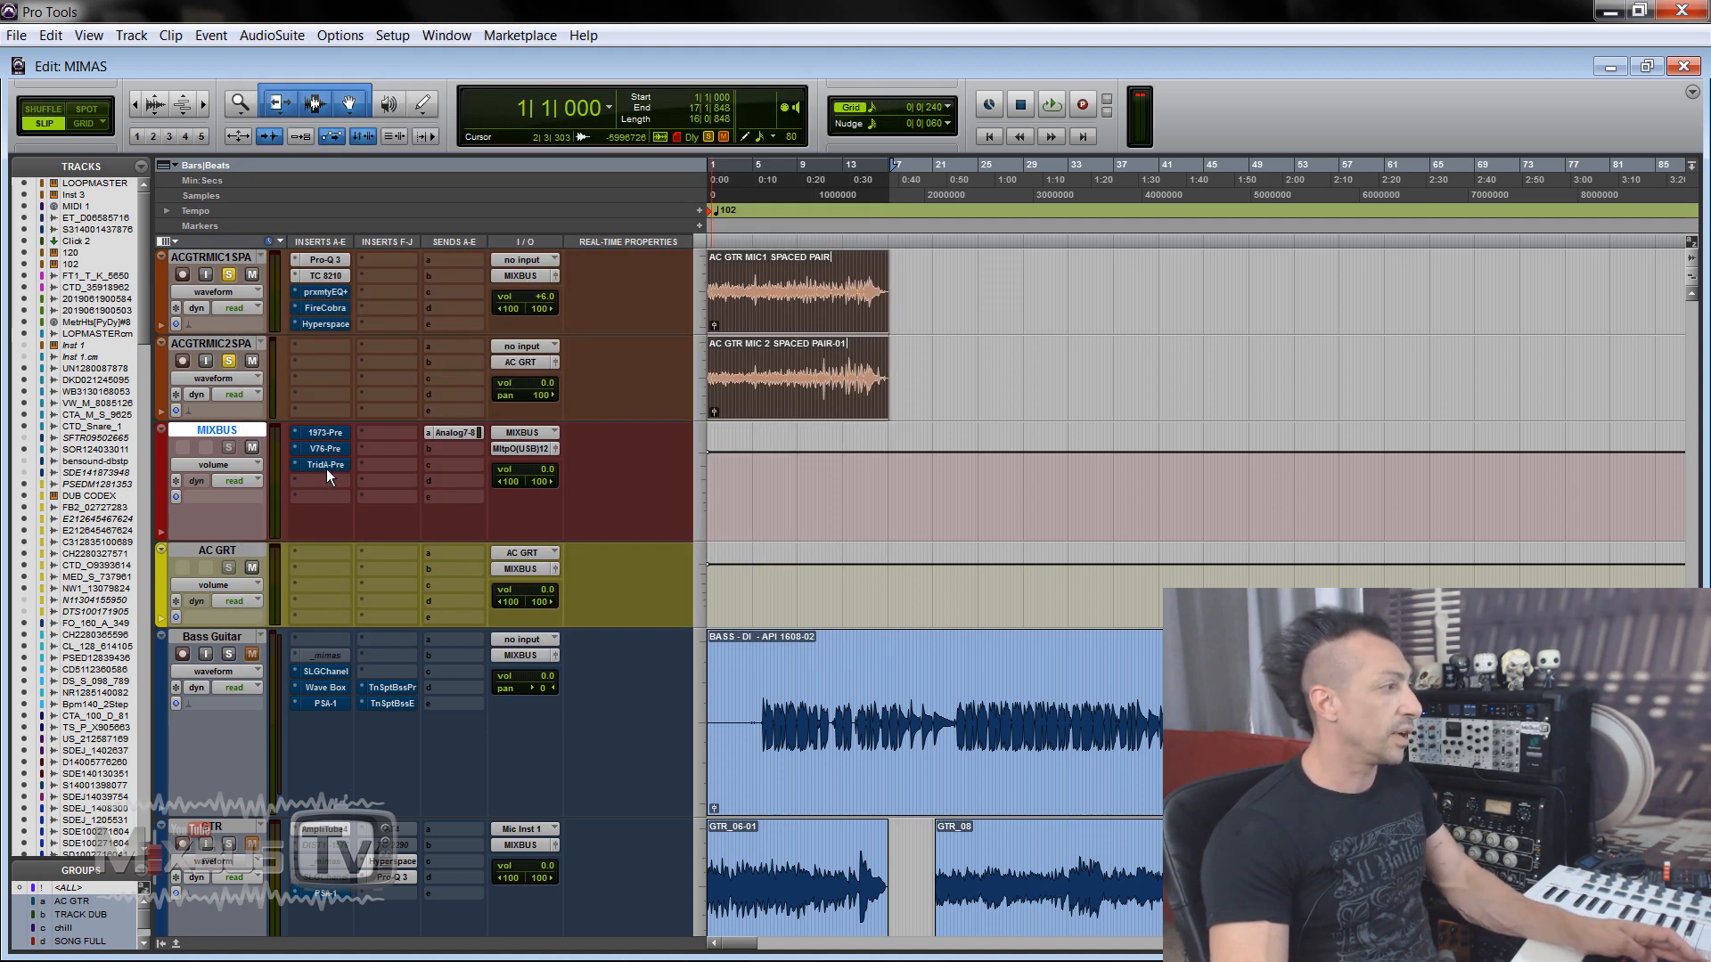
Step: Open the MIXBUS track's TridA-Pre, start guitar playback, and compare its processed sound with bypass
left_click(326, 466)
left_click_drag(392, 38, 474, 37)
key("space")
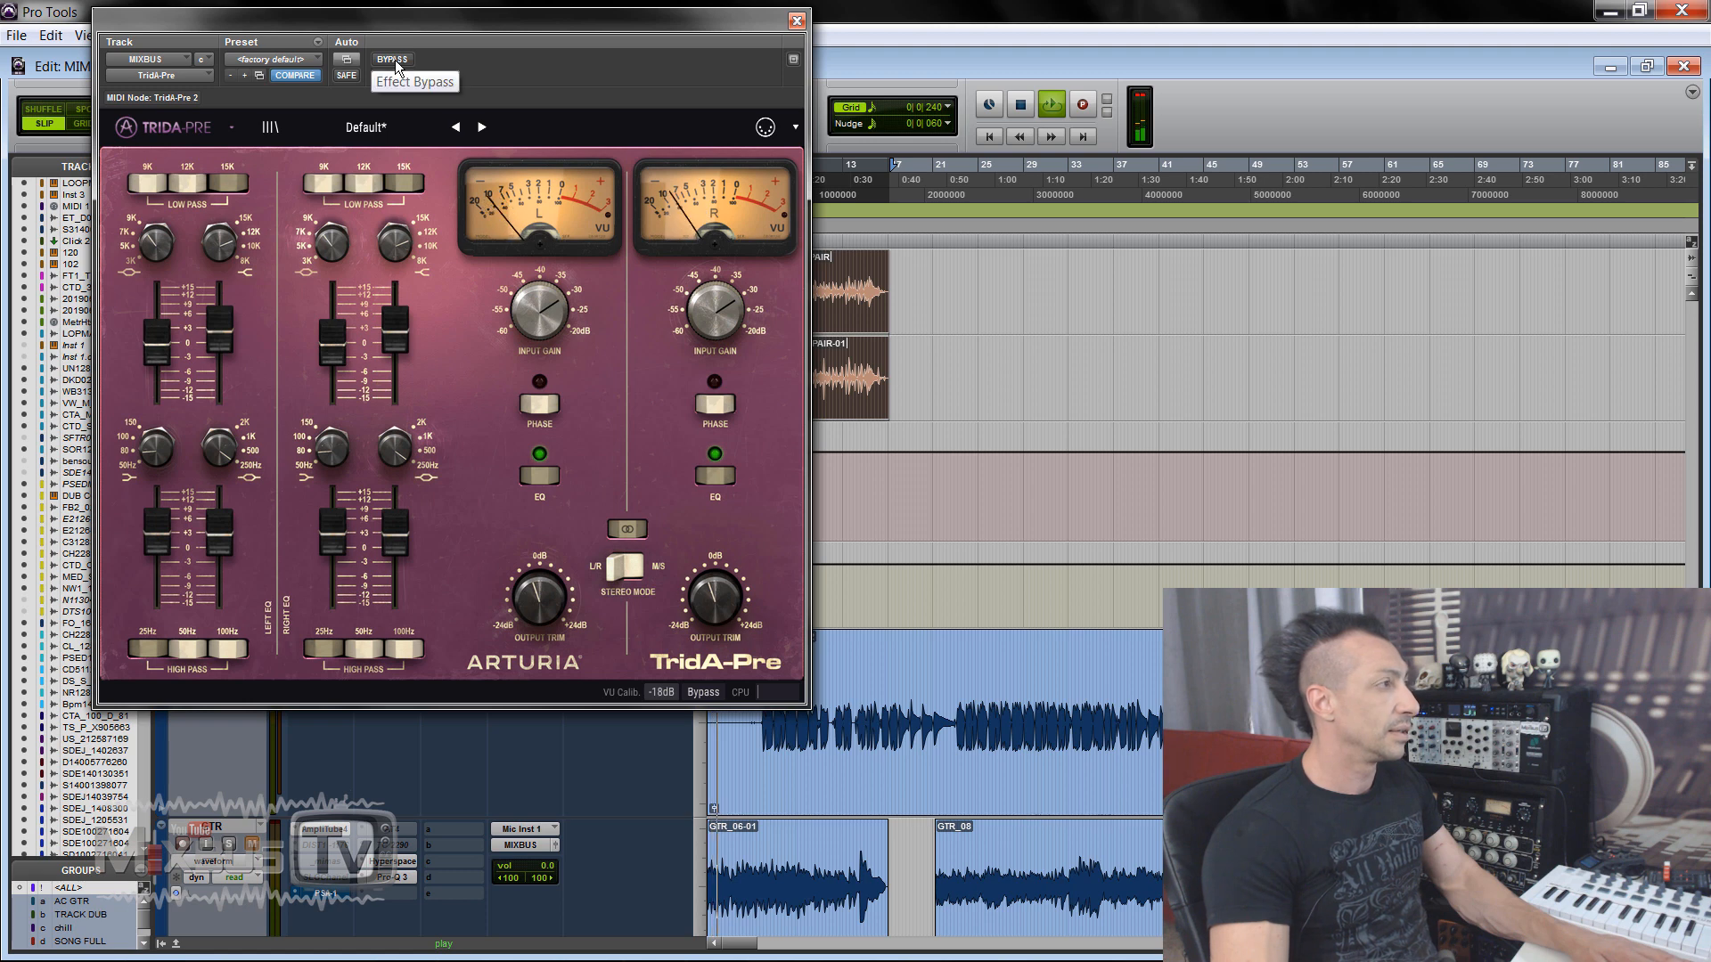
left_click(395, 60)
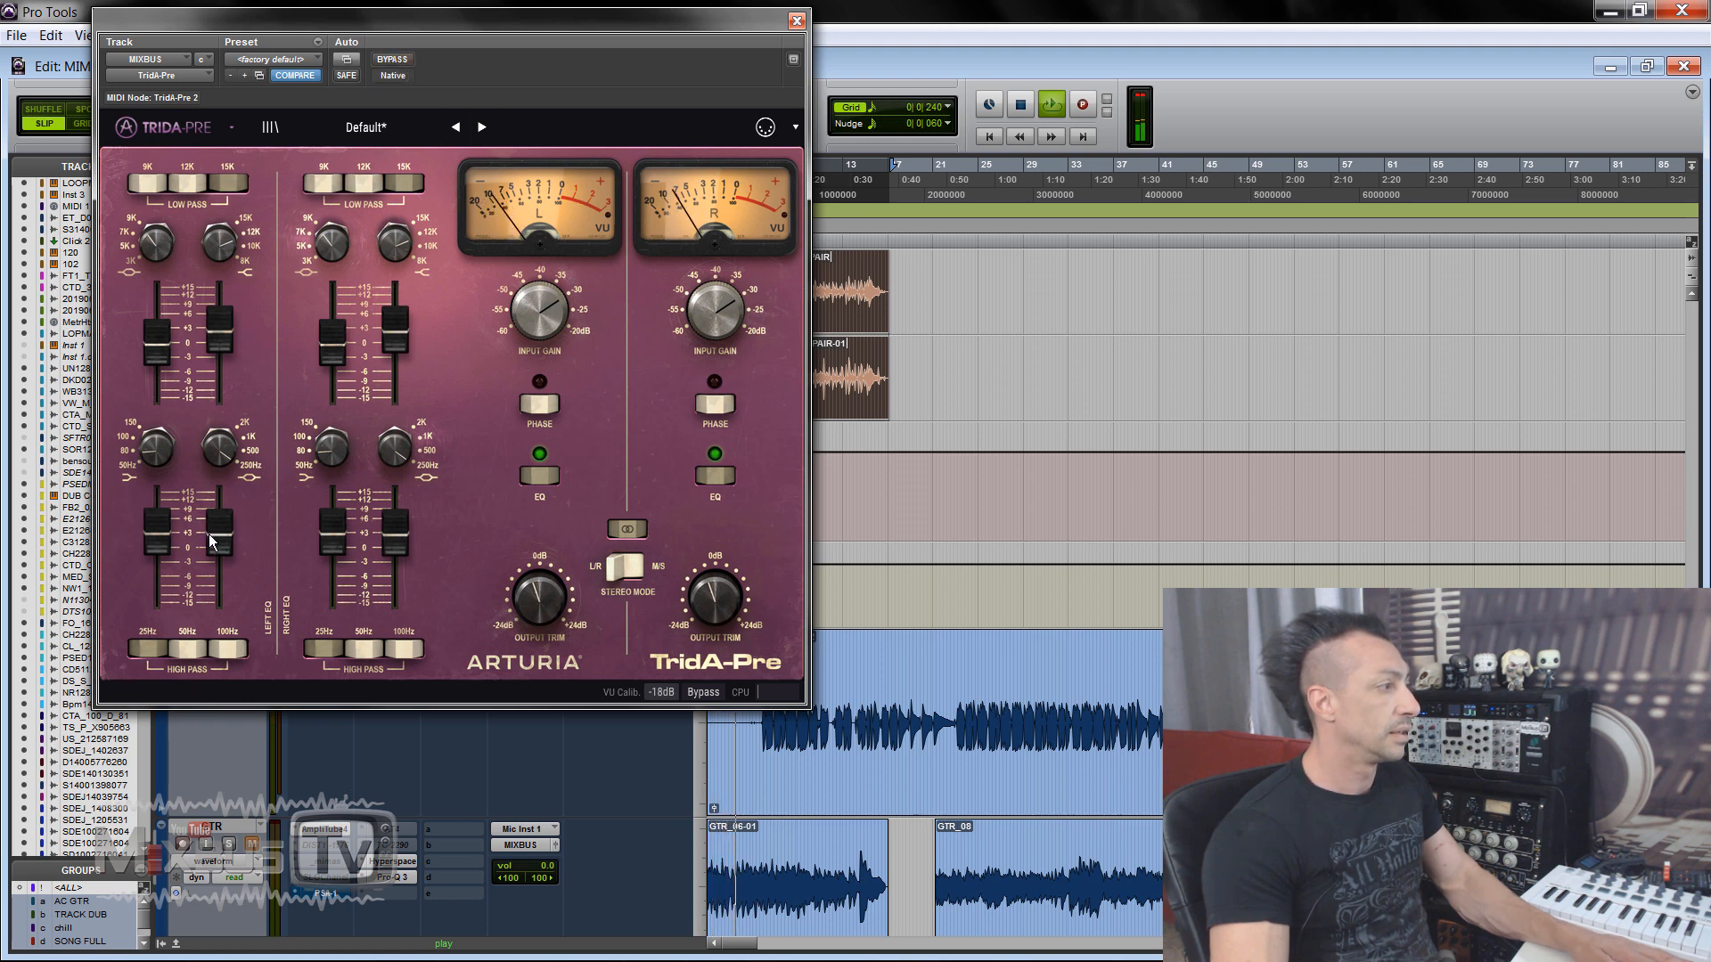
Step: Lower the TridA-Pre's Bell 1 gain, and raise its high shelf and its Bell 2 gain to about +3.2 dB
left_click_drag(209, 533, 207, 553)
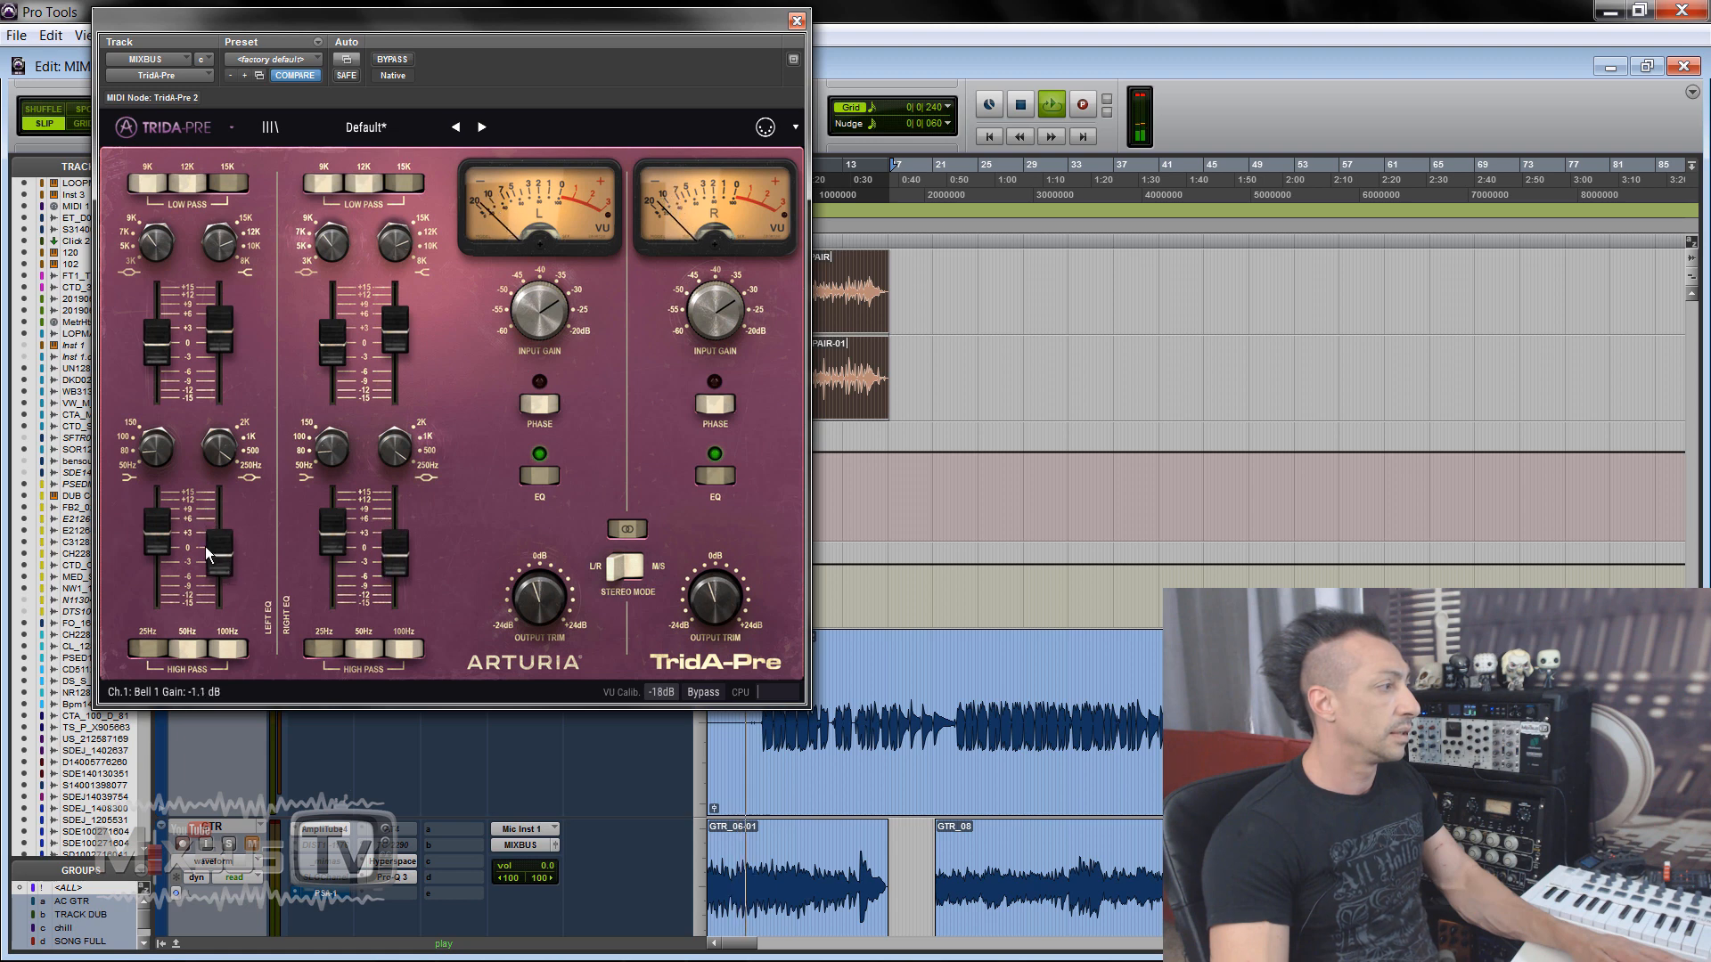
scroll(226, 566, "up", 1)
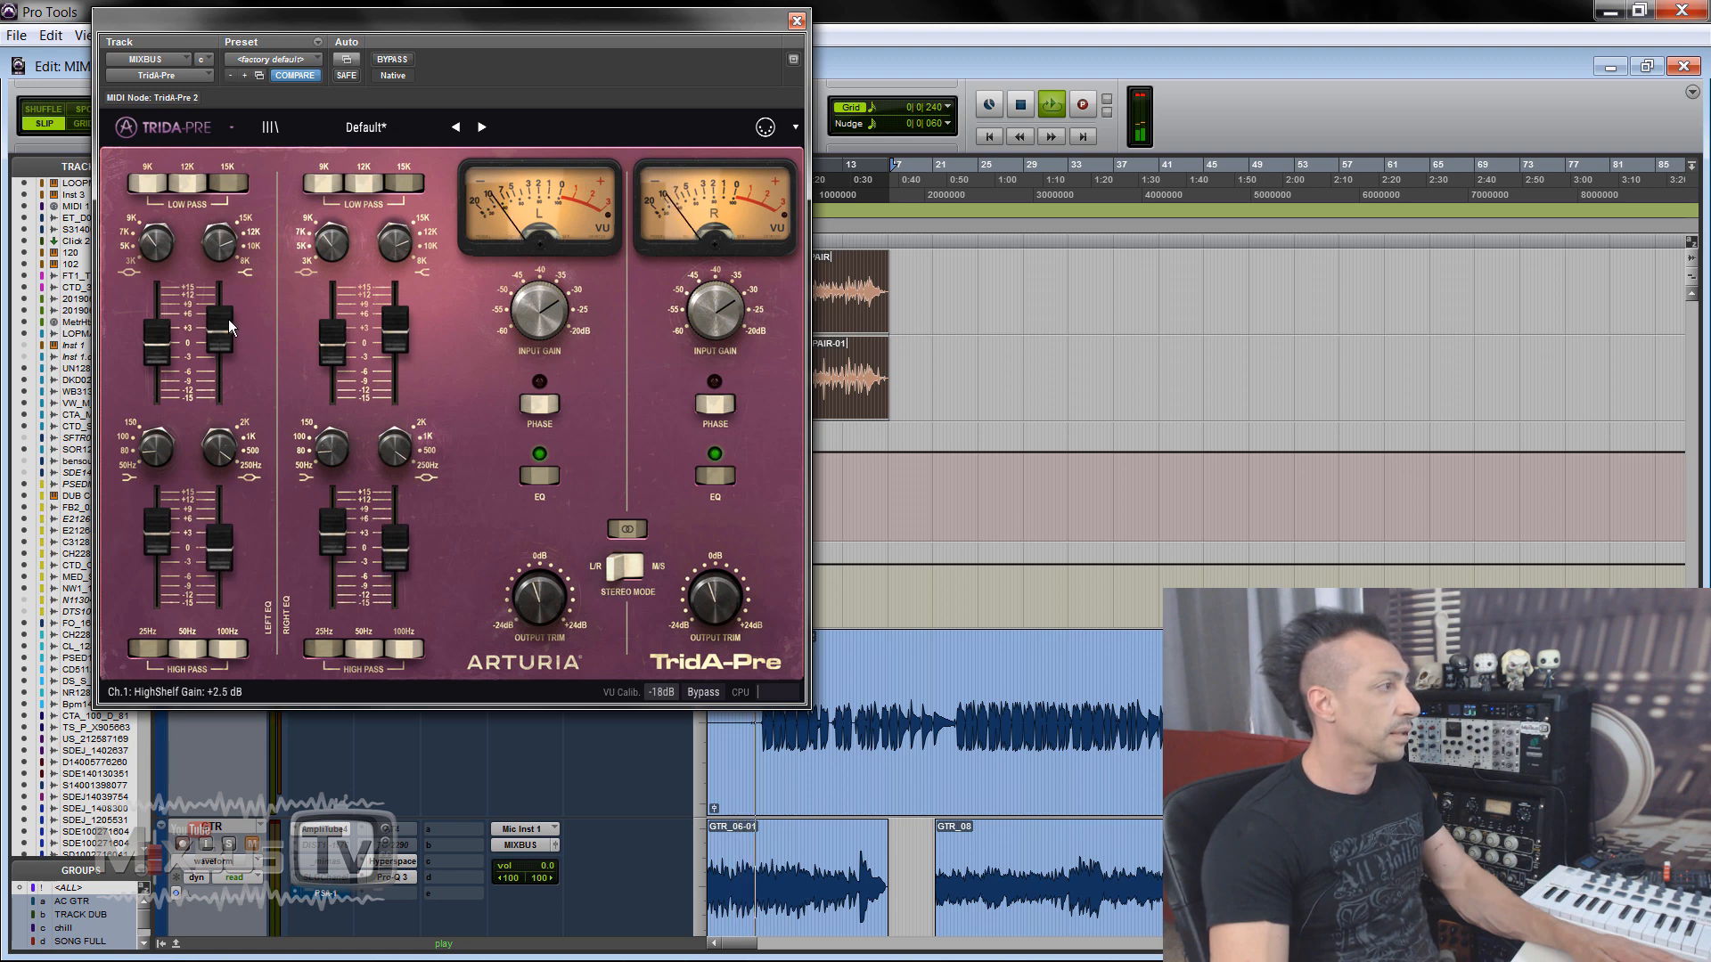
left_click_drag(159, 334, 163, 309)
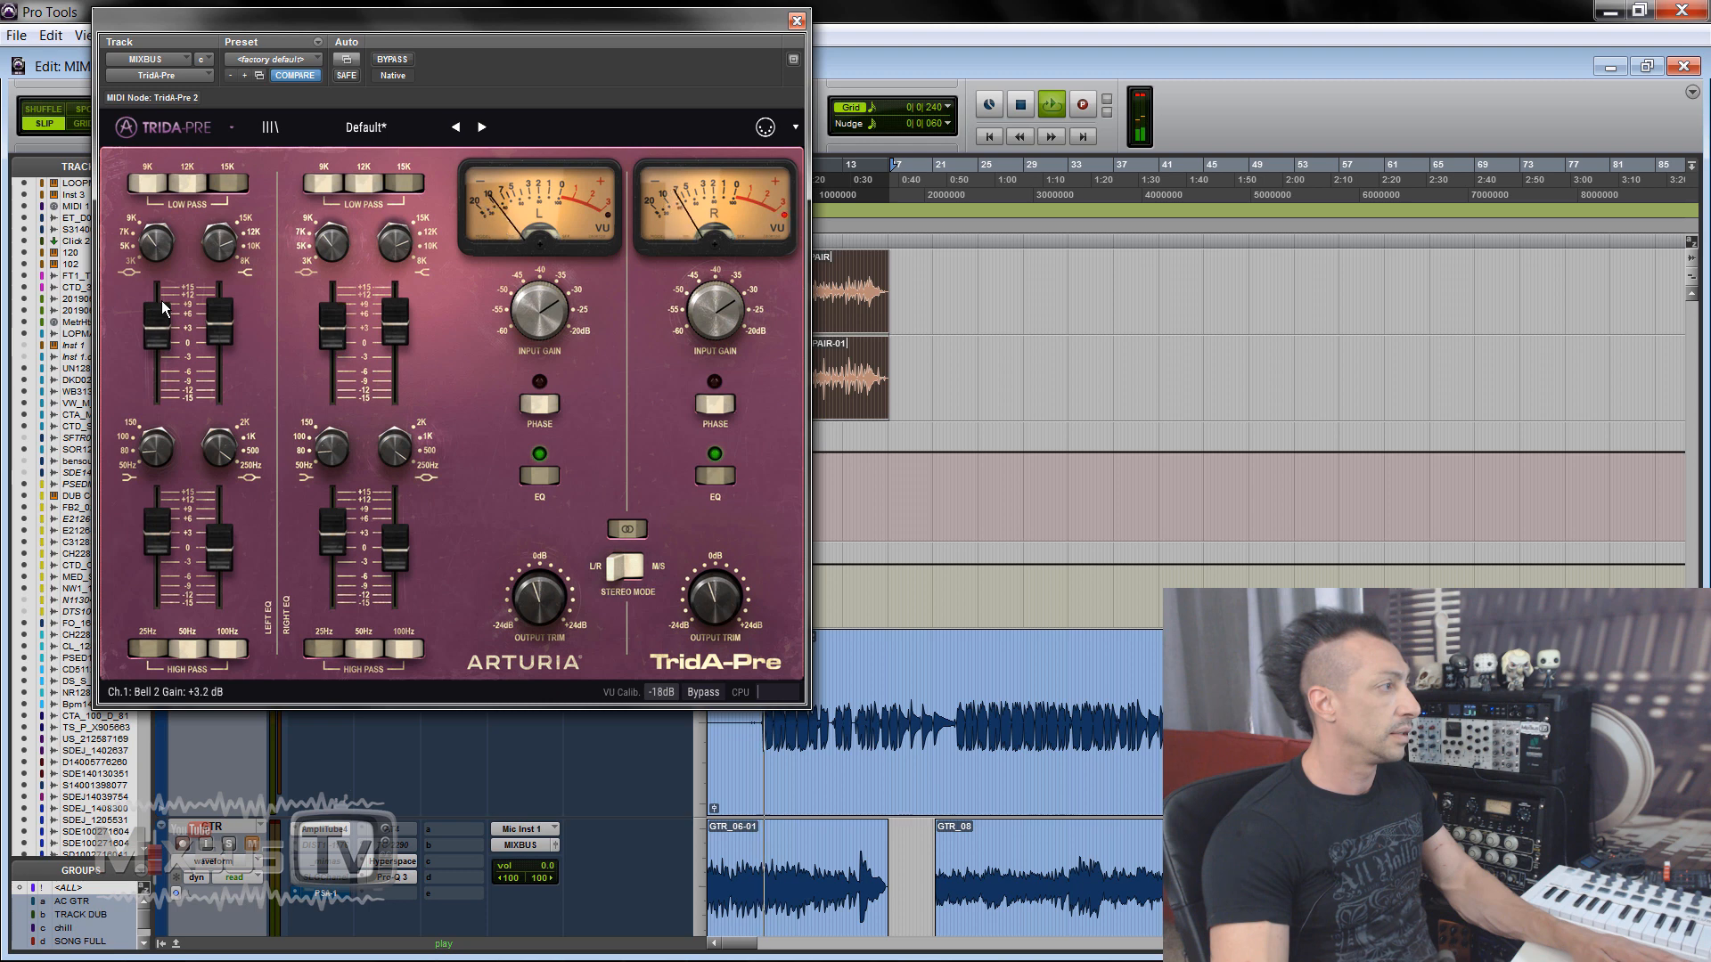
Step: Disengage the TridA-Pre's 15K low pass, raise the input gain to -20 dB and back it off slightly, closing the plug-in when done
left_click(228, 195)
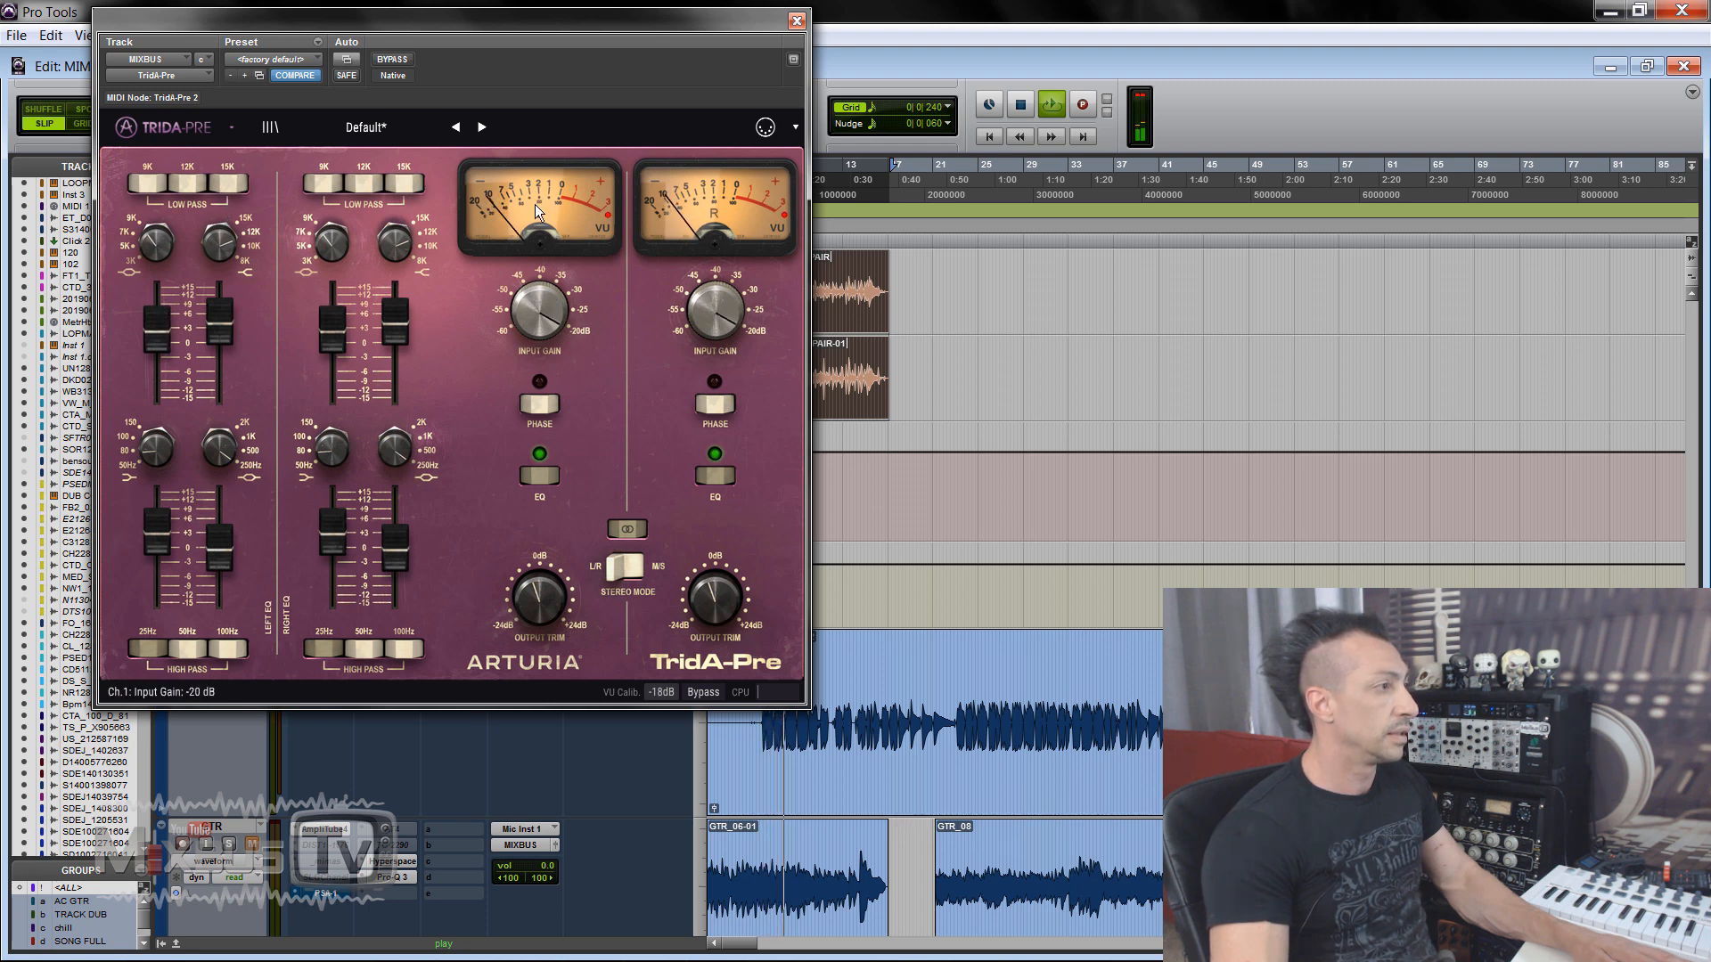
left_click_drag(533, 272, 531, 296)
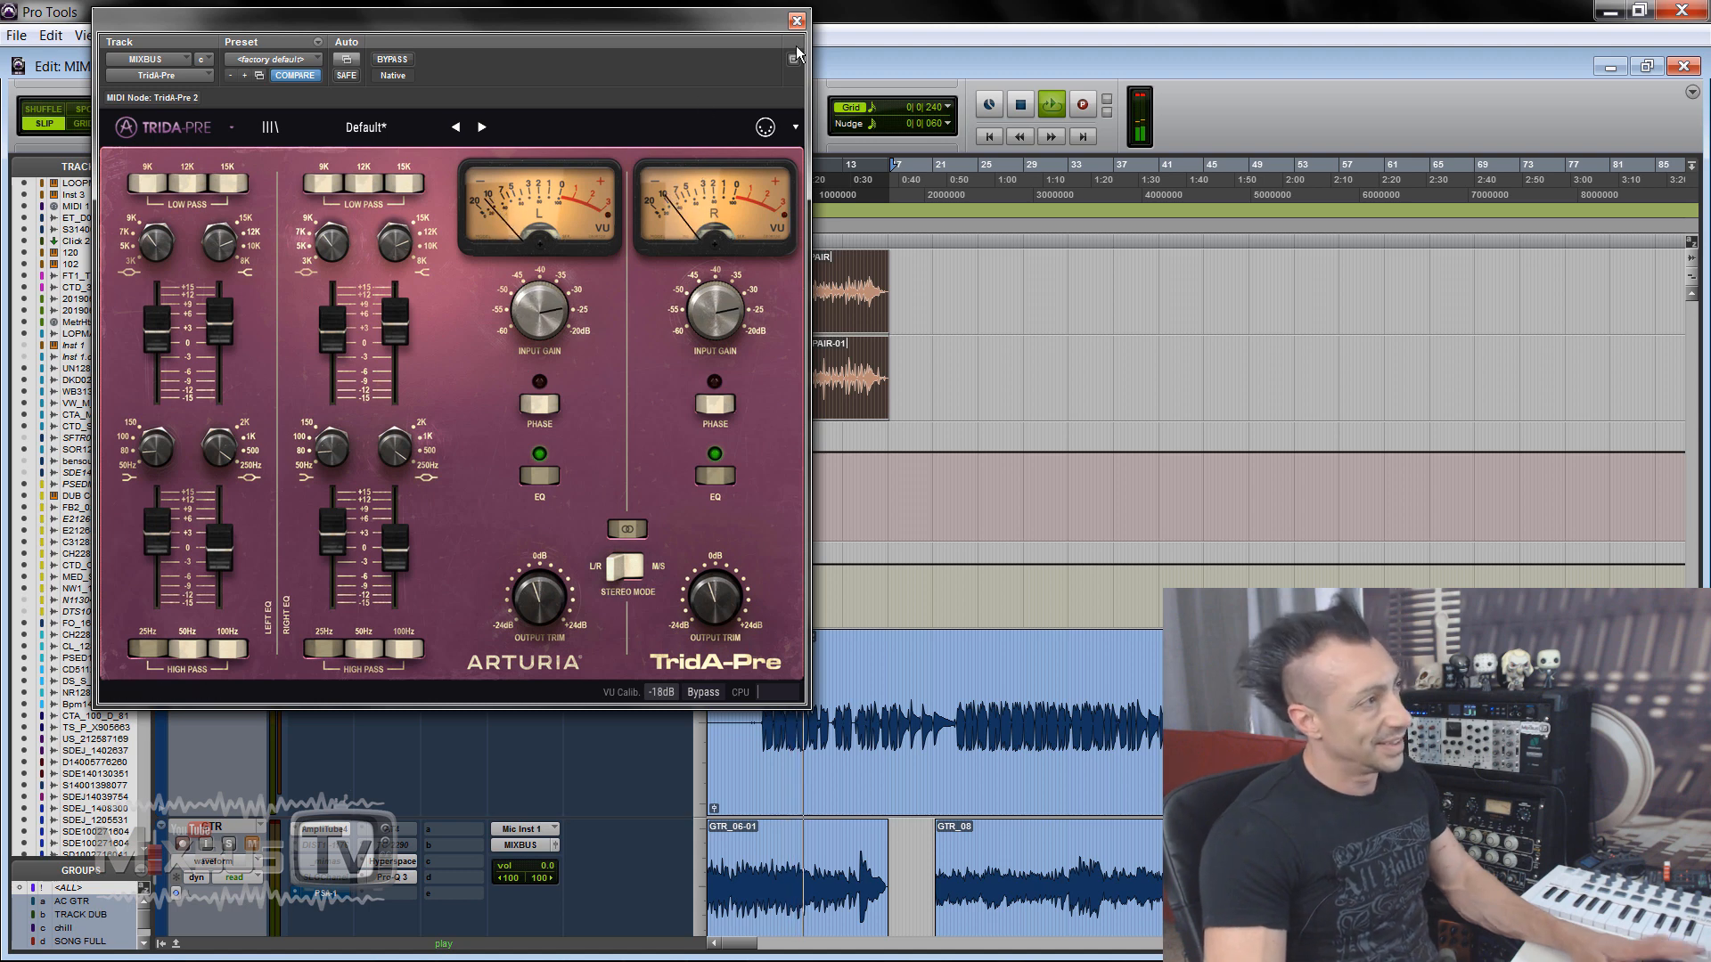
left_click(797, 21)
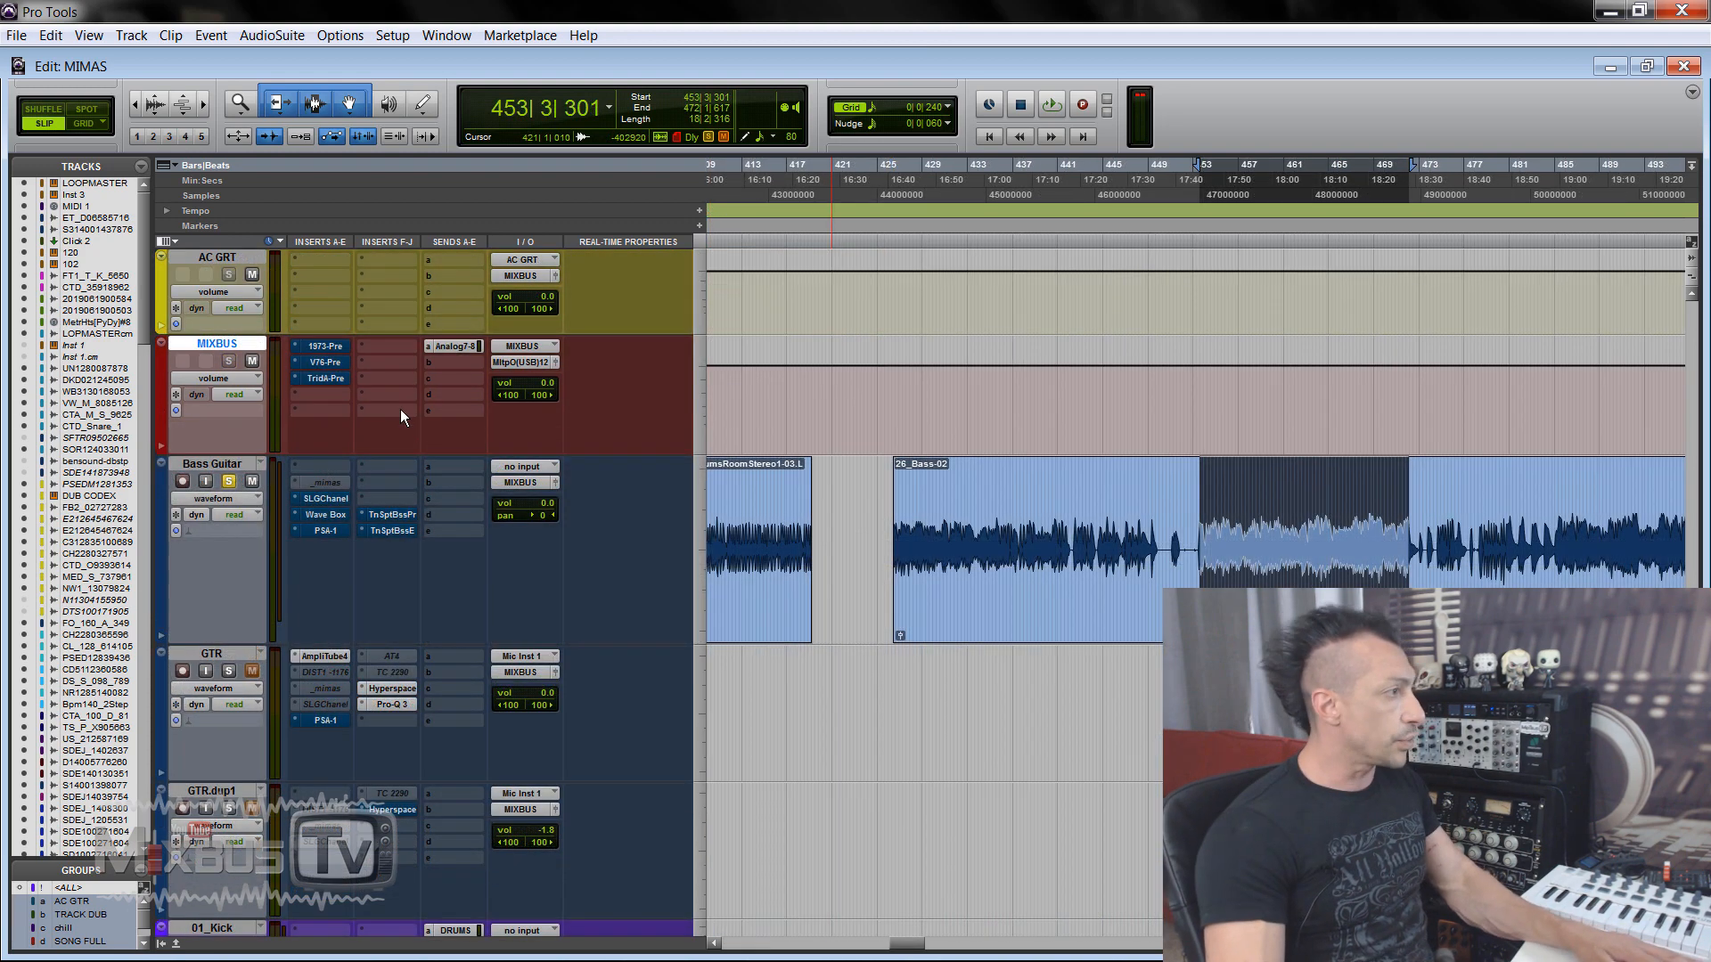
Step: Open the MIXBUS track's 1973-Pre on the bass playback, take it out of bypass, and raise its input gain to about -22.2 dB
left_click(322, 347)
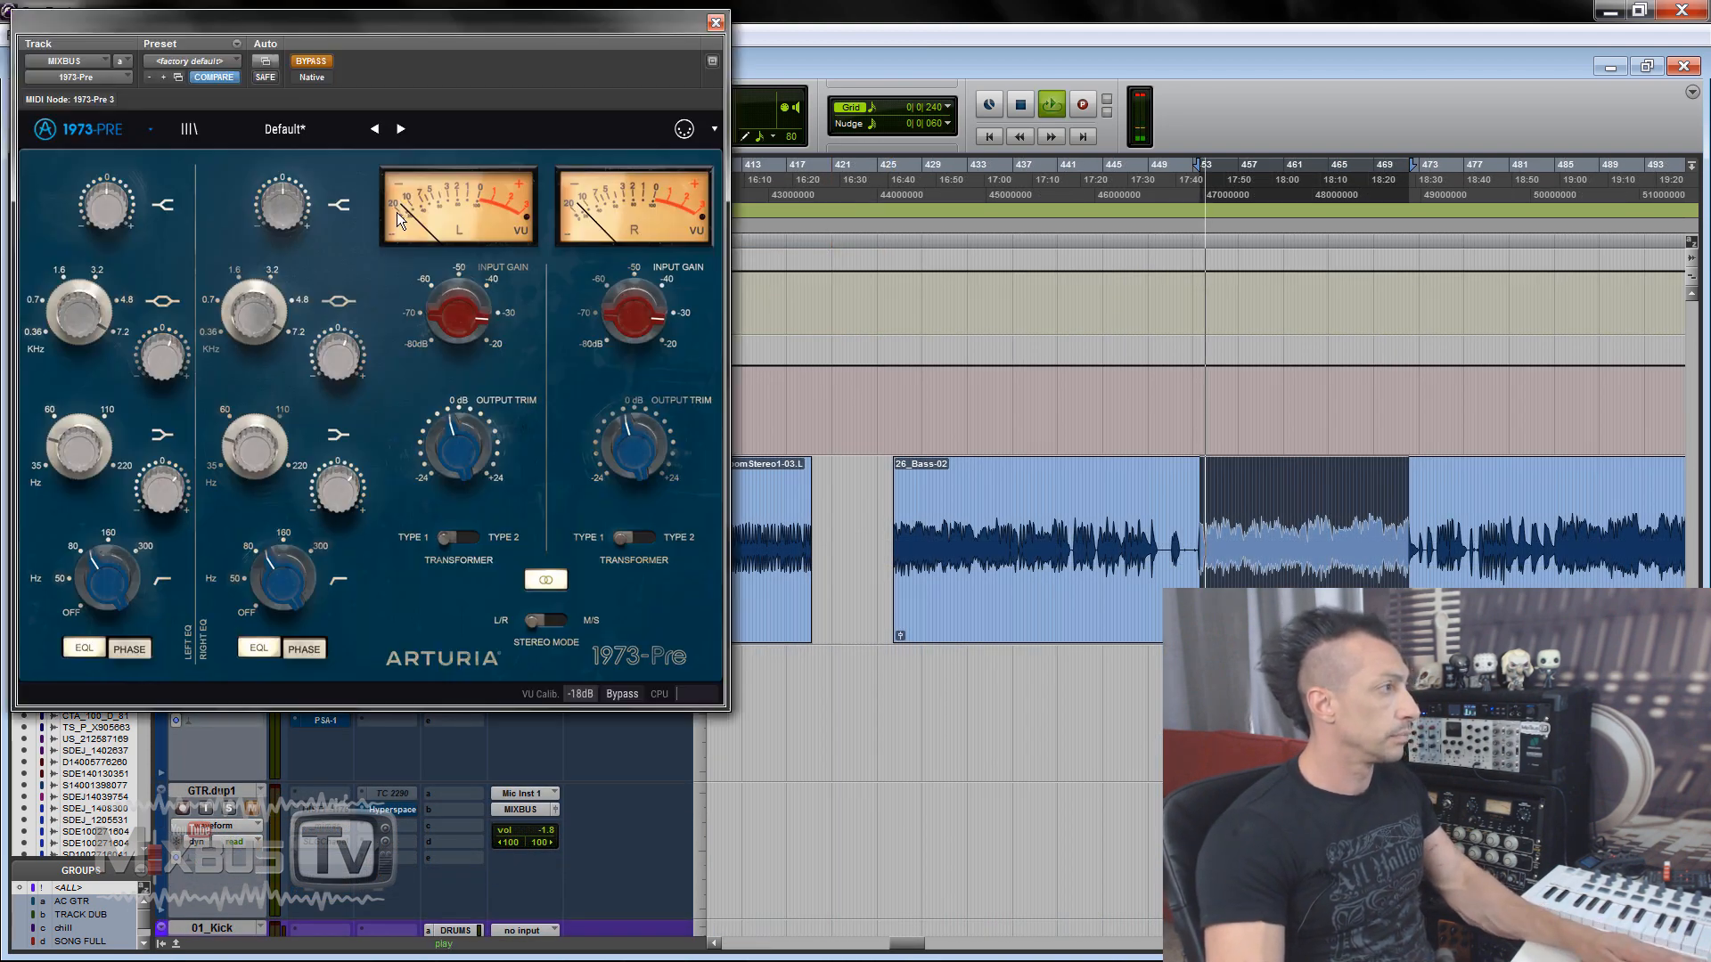
left_click_drag(446, 48, 747, 30)
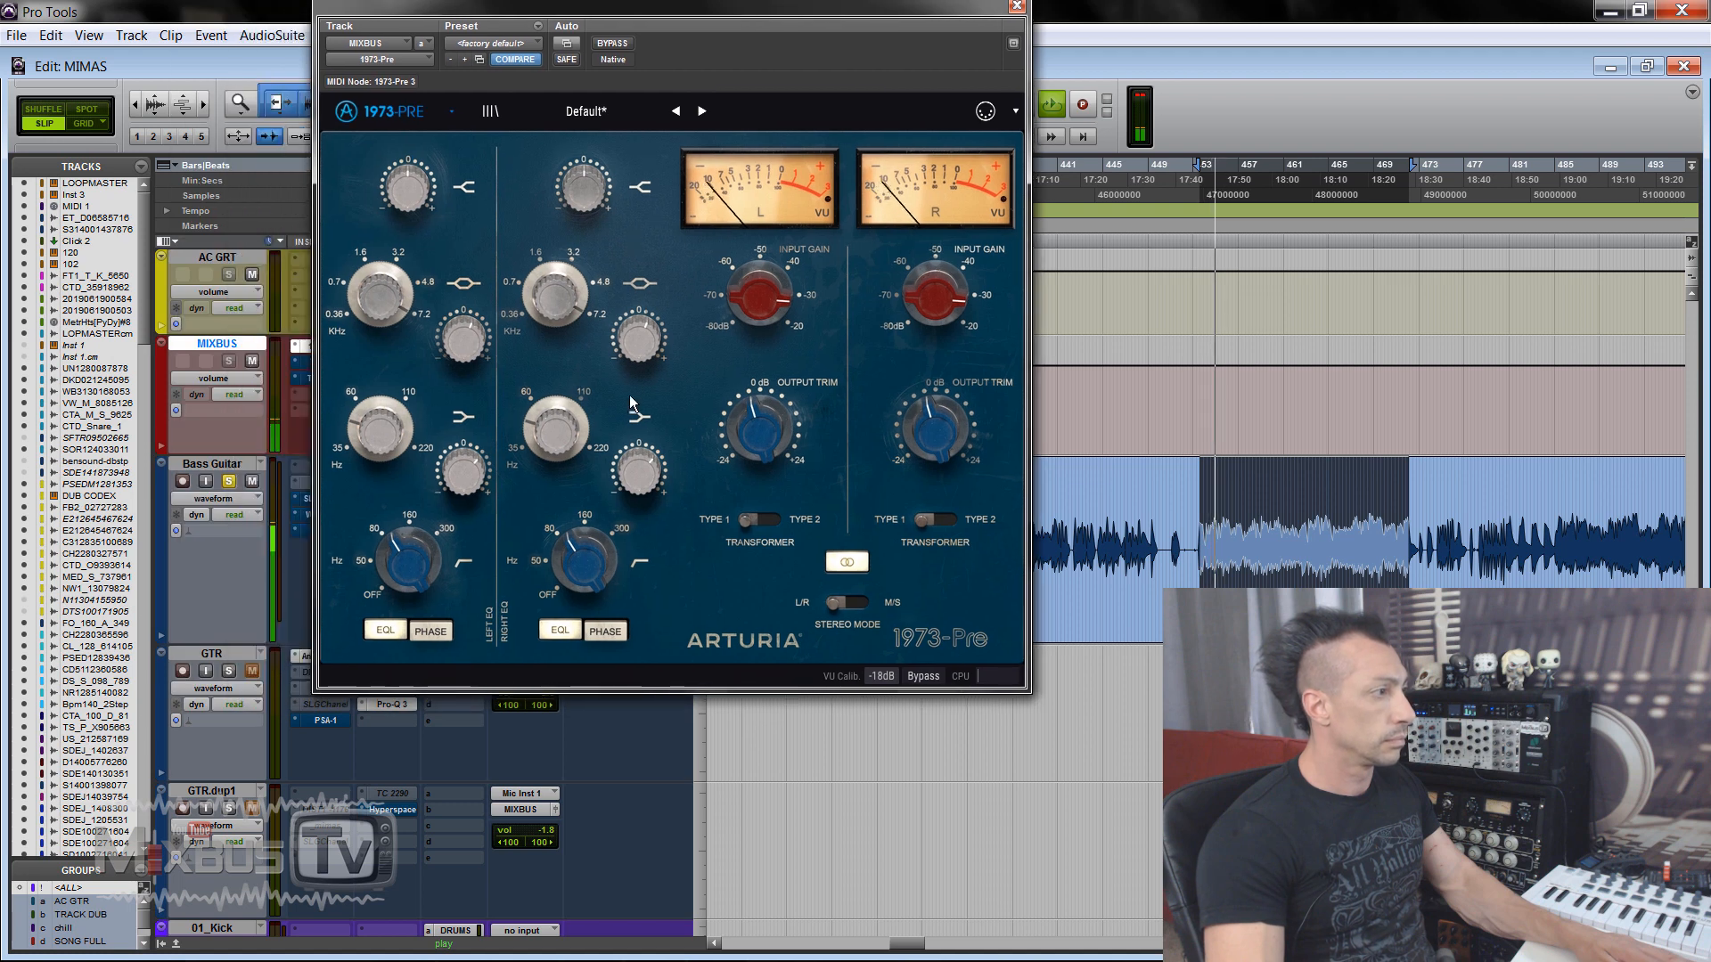
left_click_drag(640, 463, 634, 415)
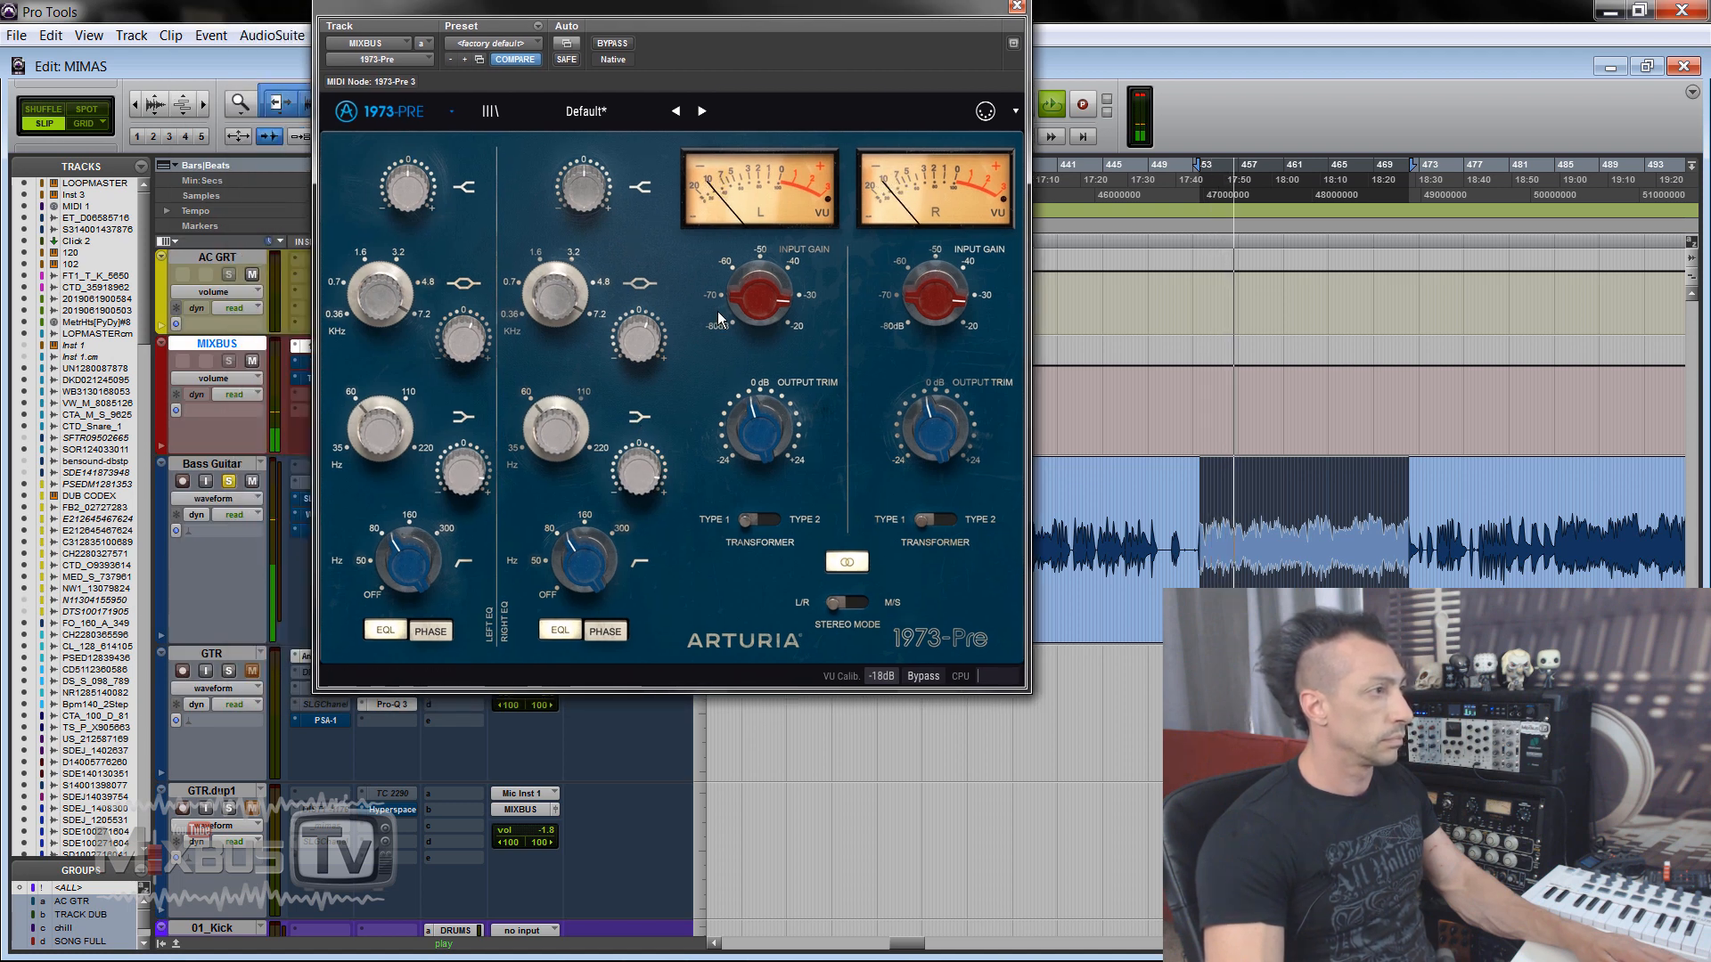
left_click_drag(762, 312, 762, 279)
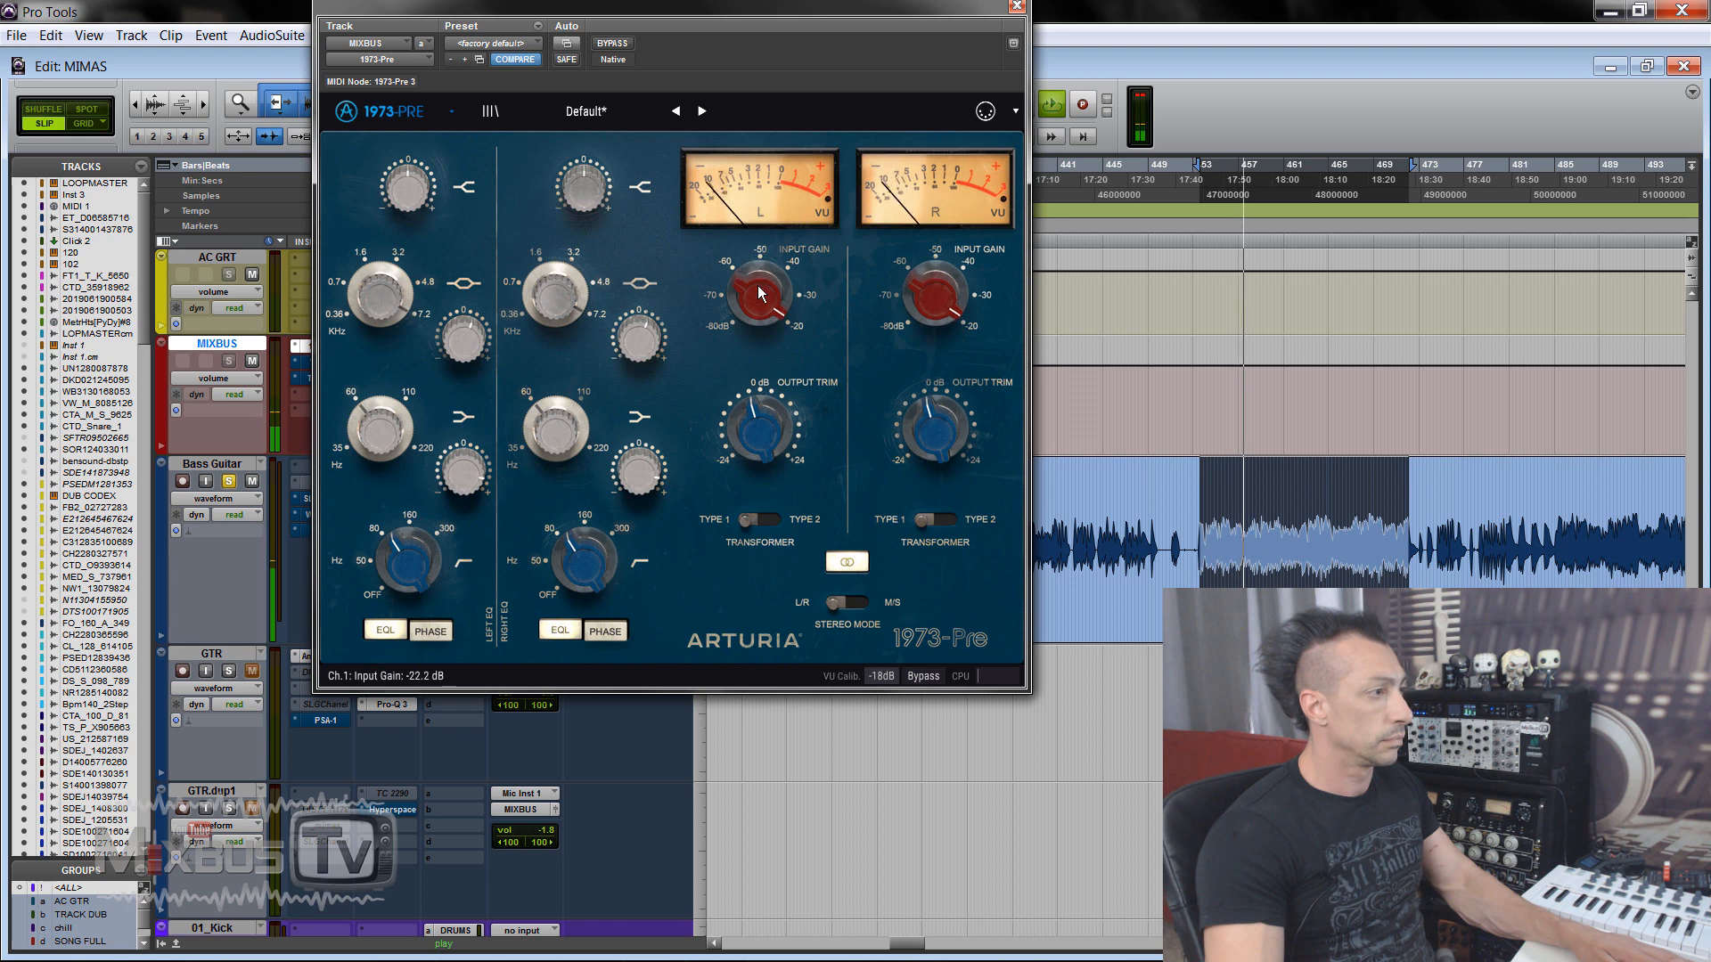
Step: Audition the 1973-Pre's transformer switch on the bass, set its high pass to about 72.2 Hz, and compare with bypass, leaving it bypassed
left_click(756, 516)
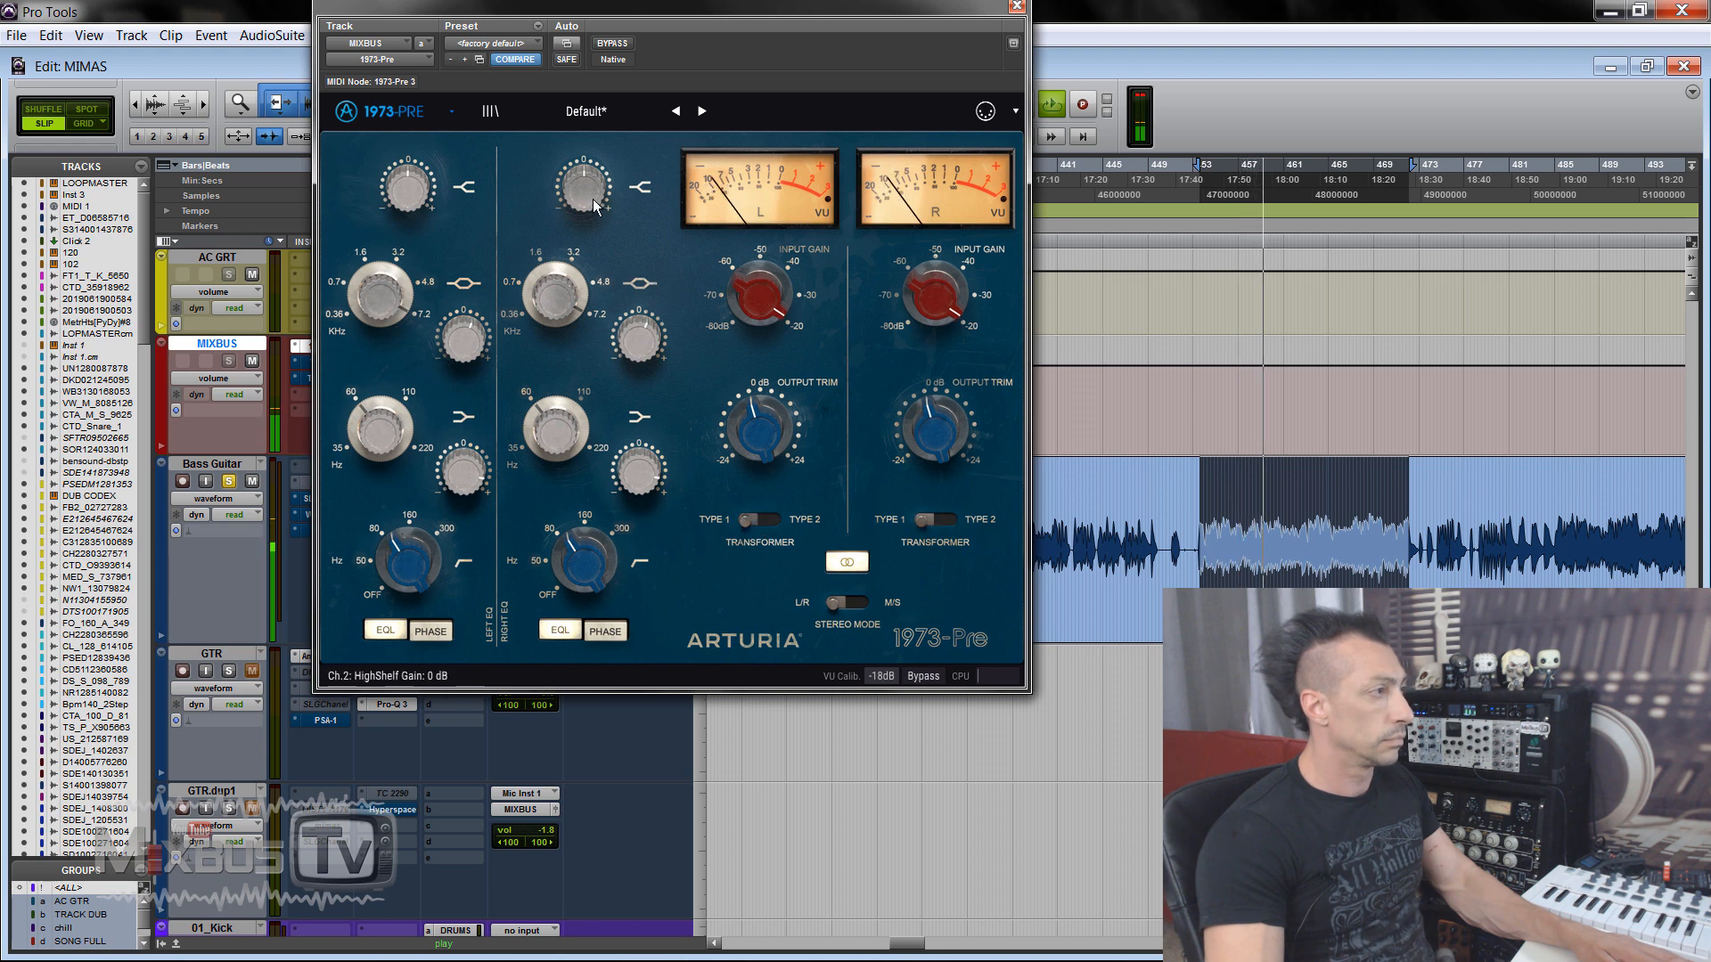
left_click(619, 46)
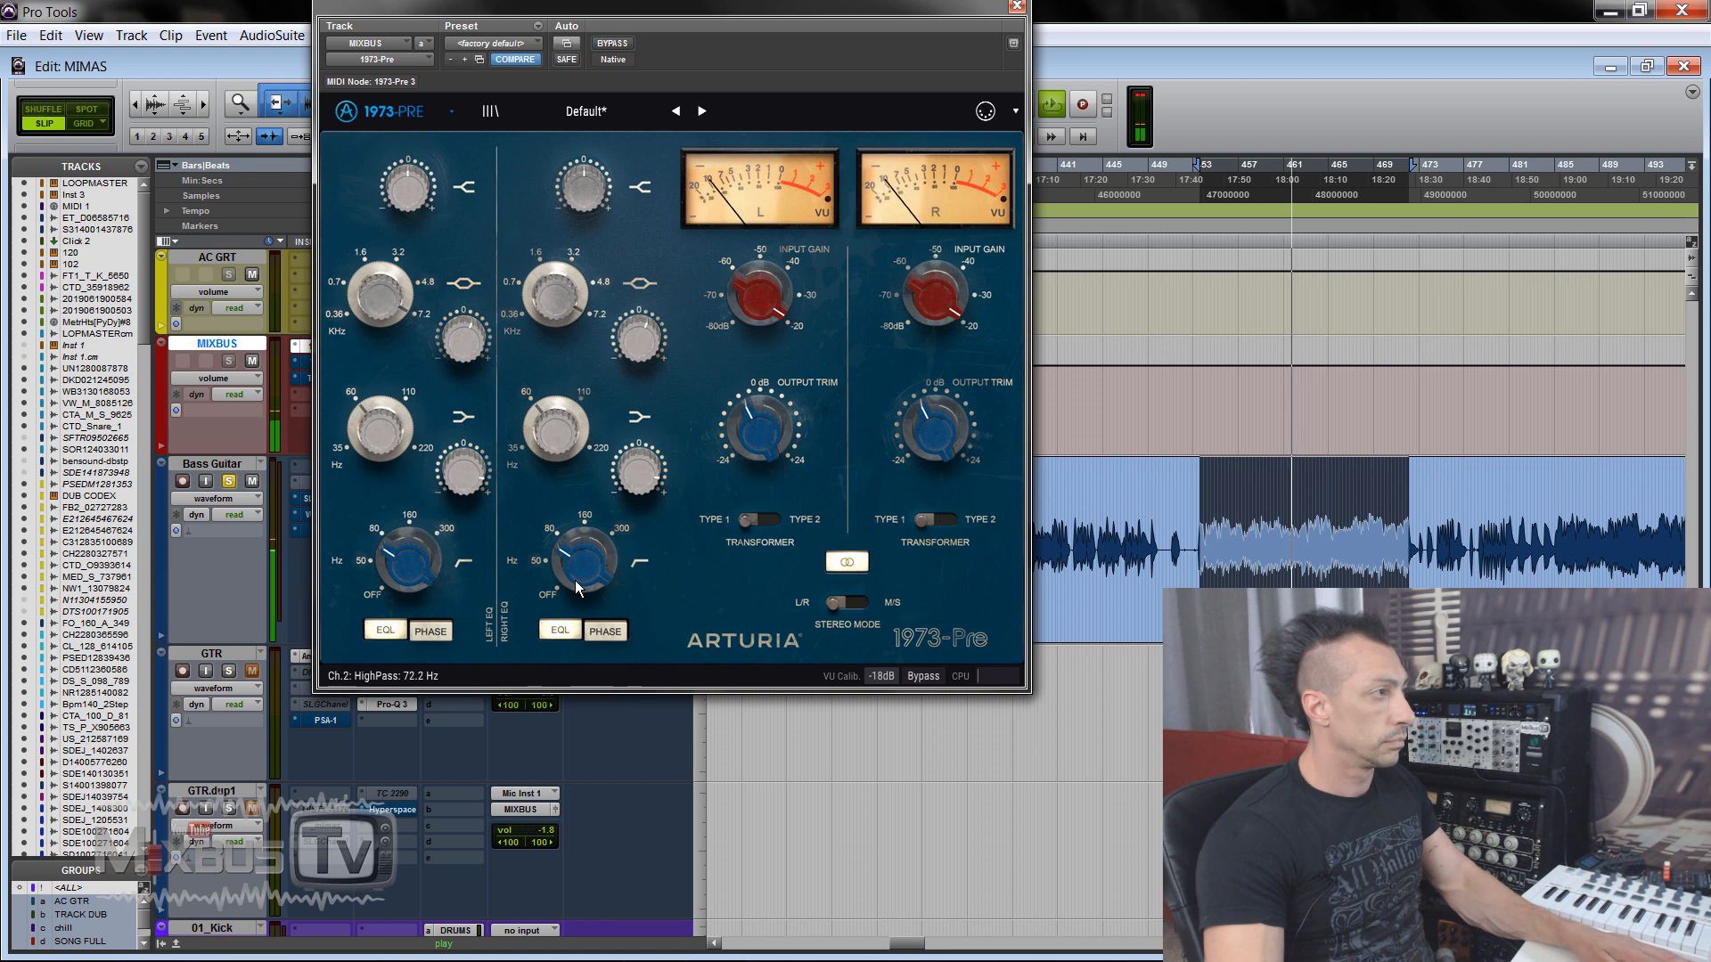
left_click(615, 46)
left_click_drag(630, 9, 766, 24)
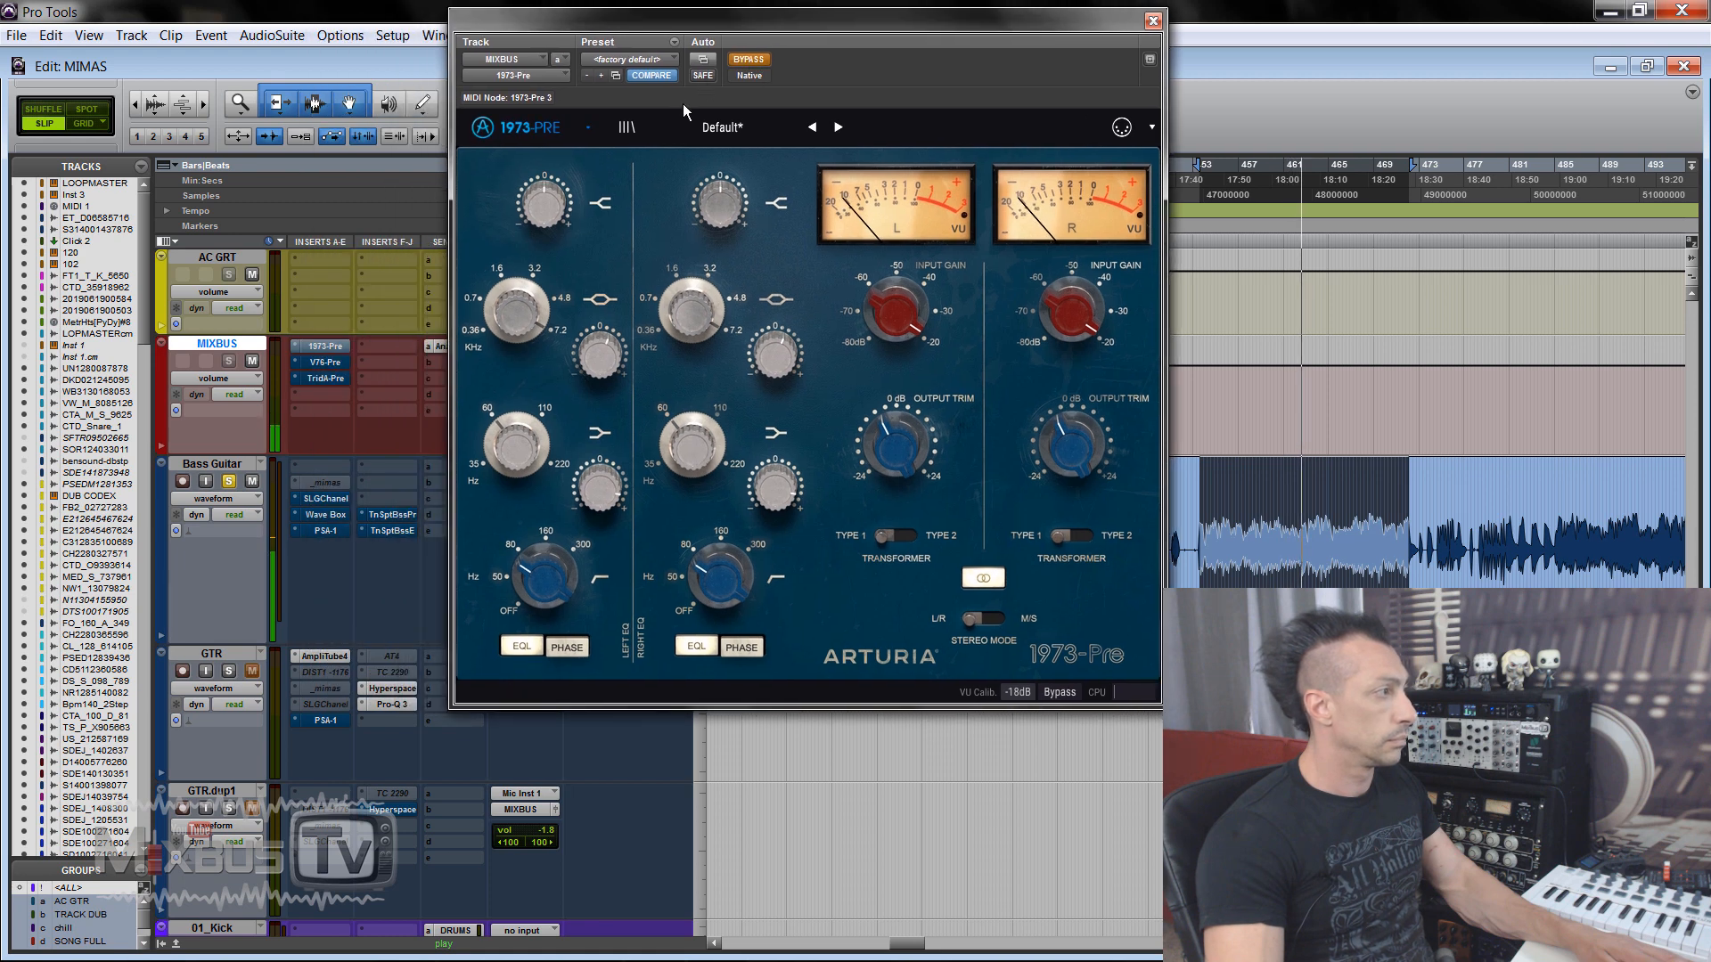
Step: Open the MIXBUS track's V76-Pre for the bass, take it out of bypass, and raise its Mid input gain and Mid low tone
left_click(332, 366)
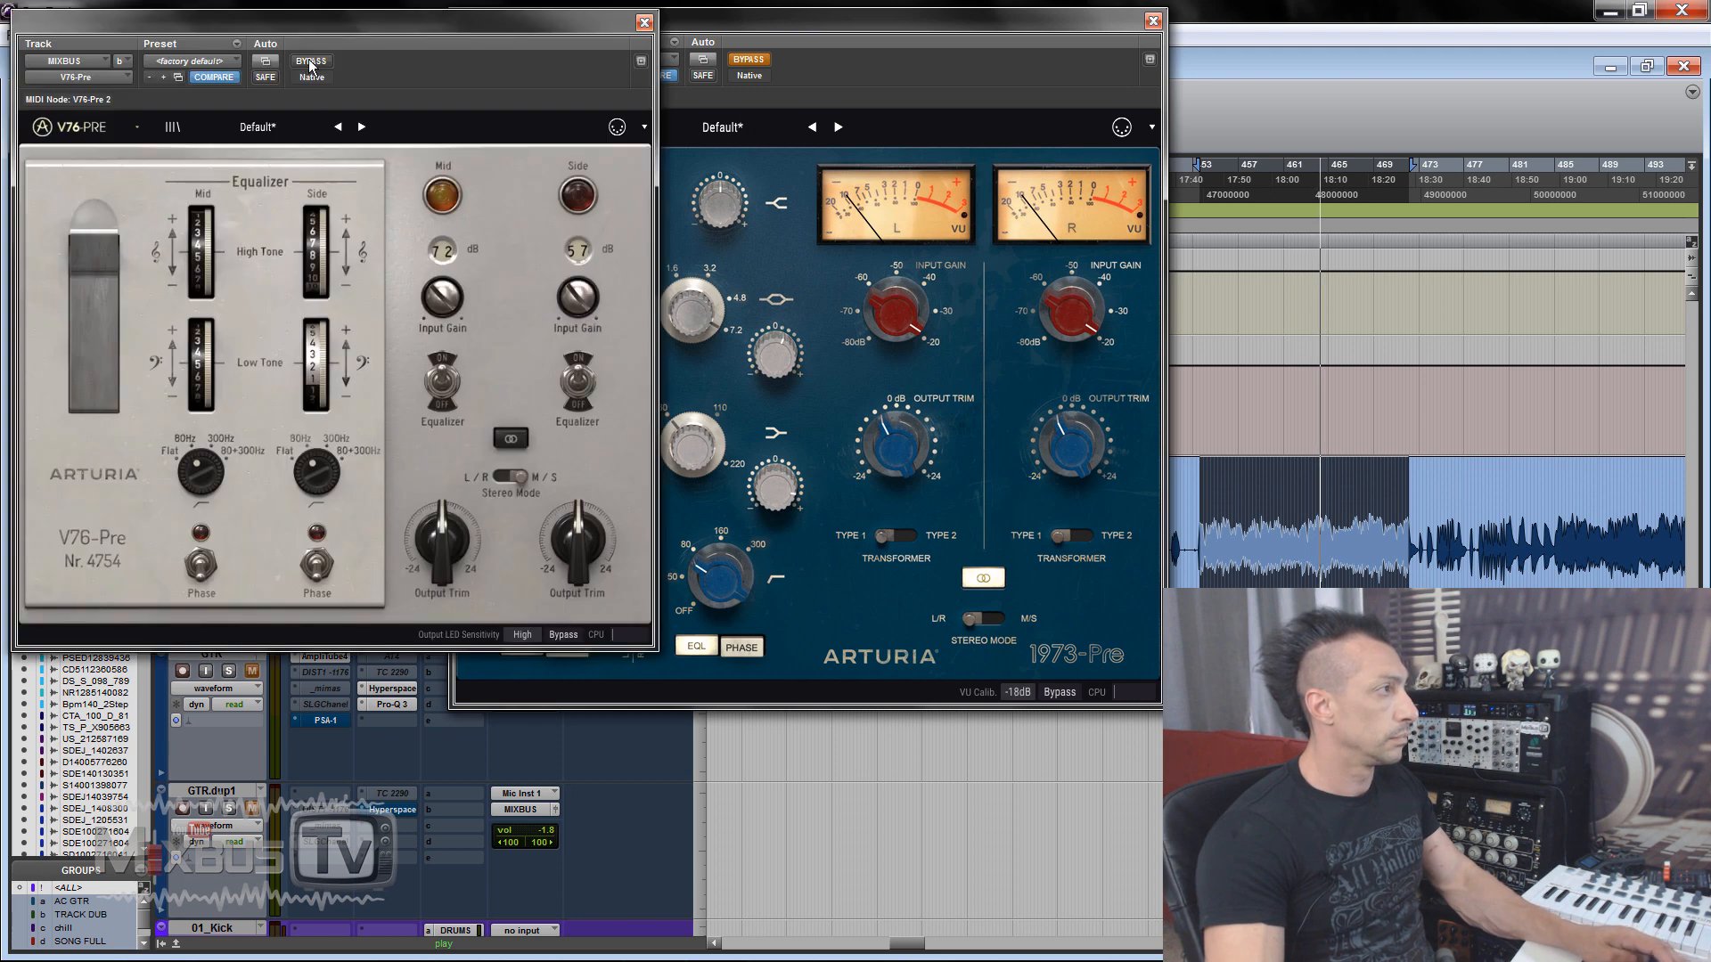
left_click_drag(696, 37, 351, 39)
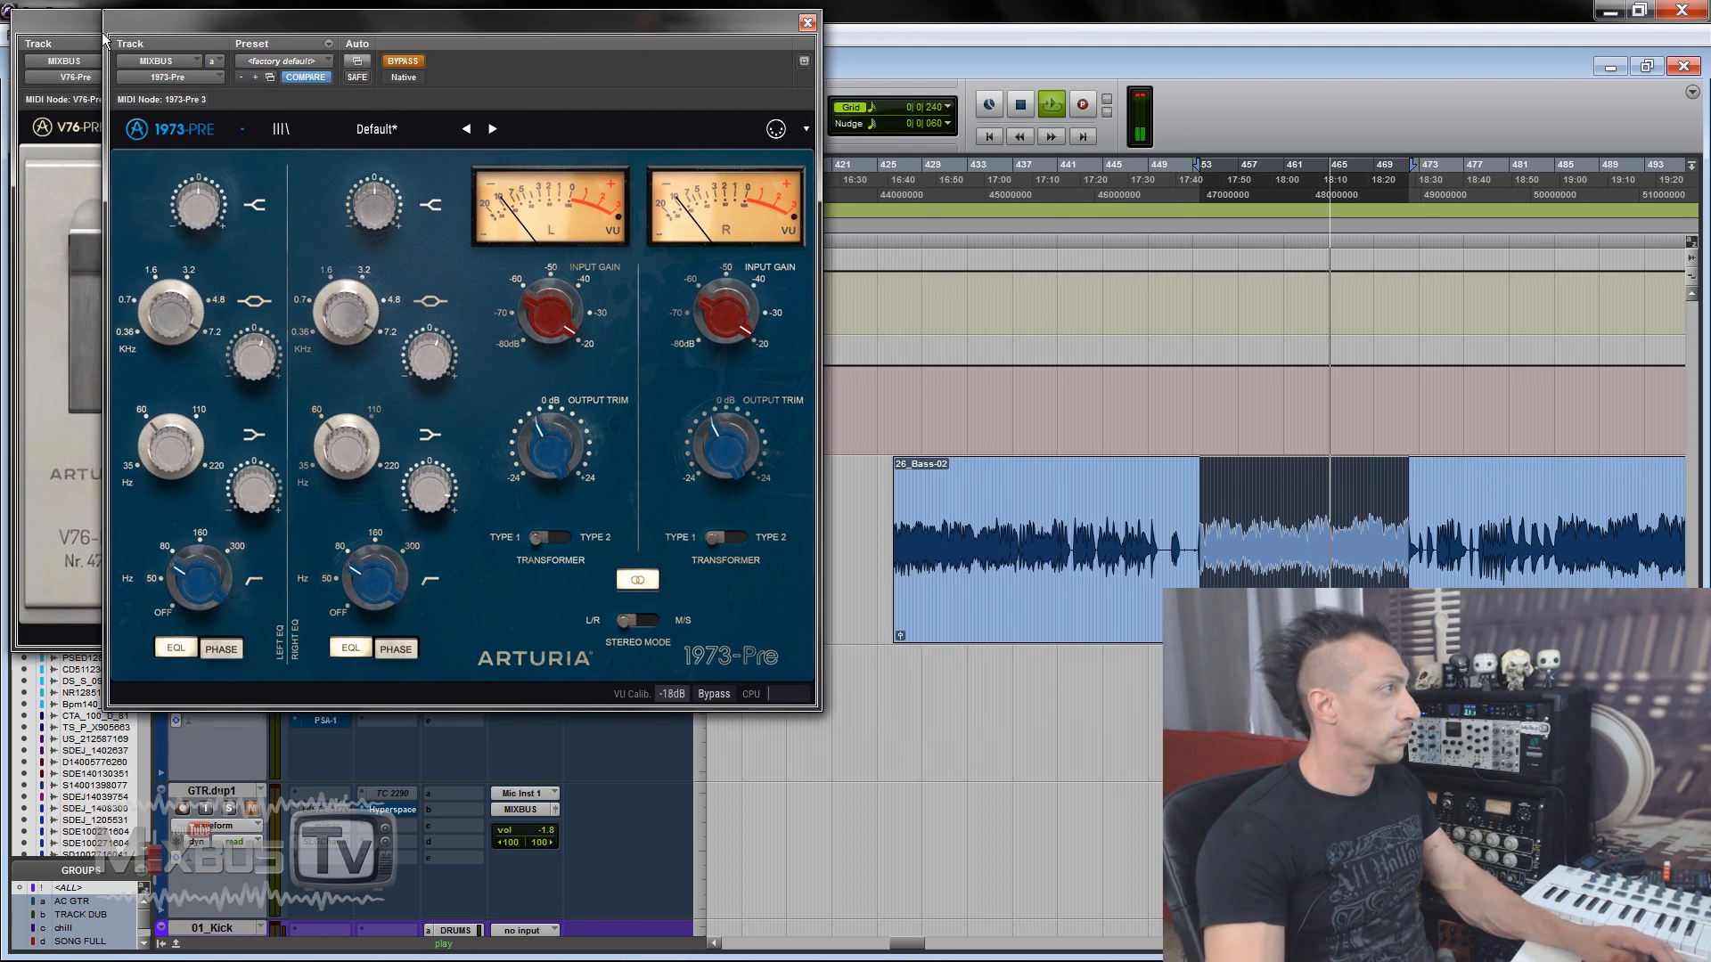
left_click(104, 39)
left_click_drag(104, 39, 183, 50)
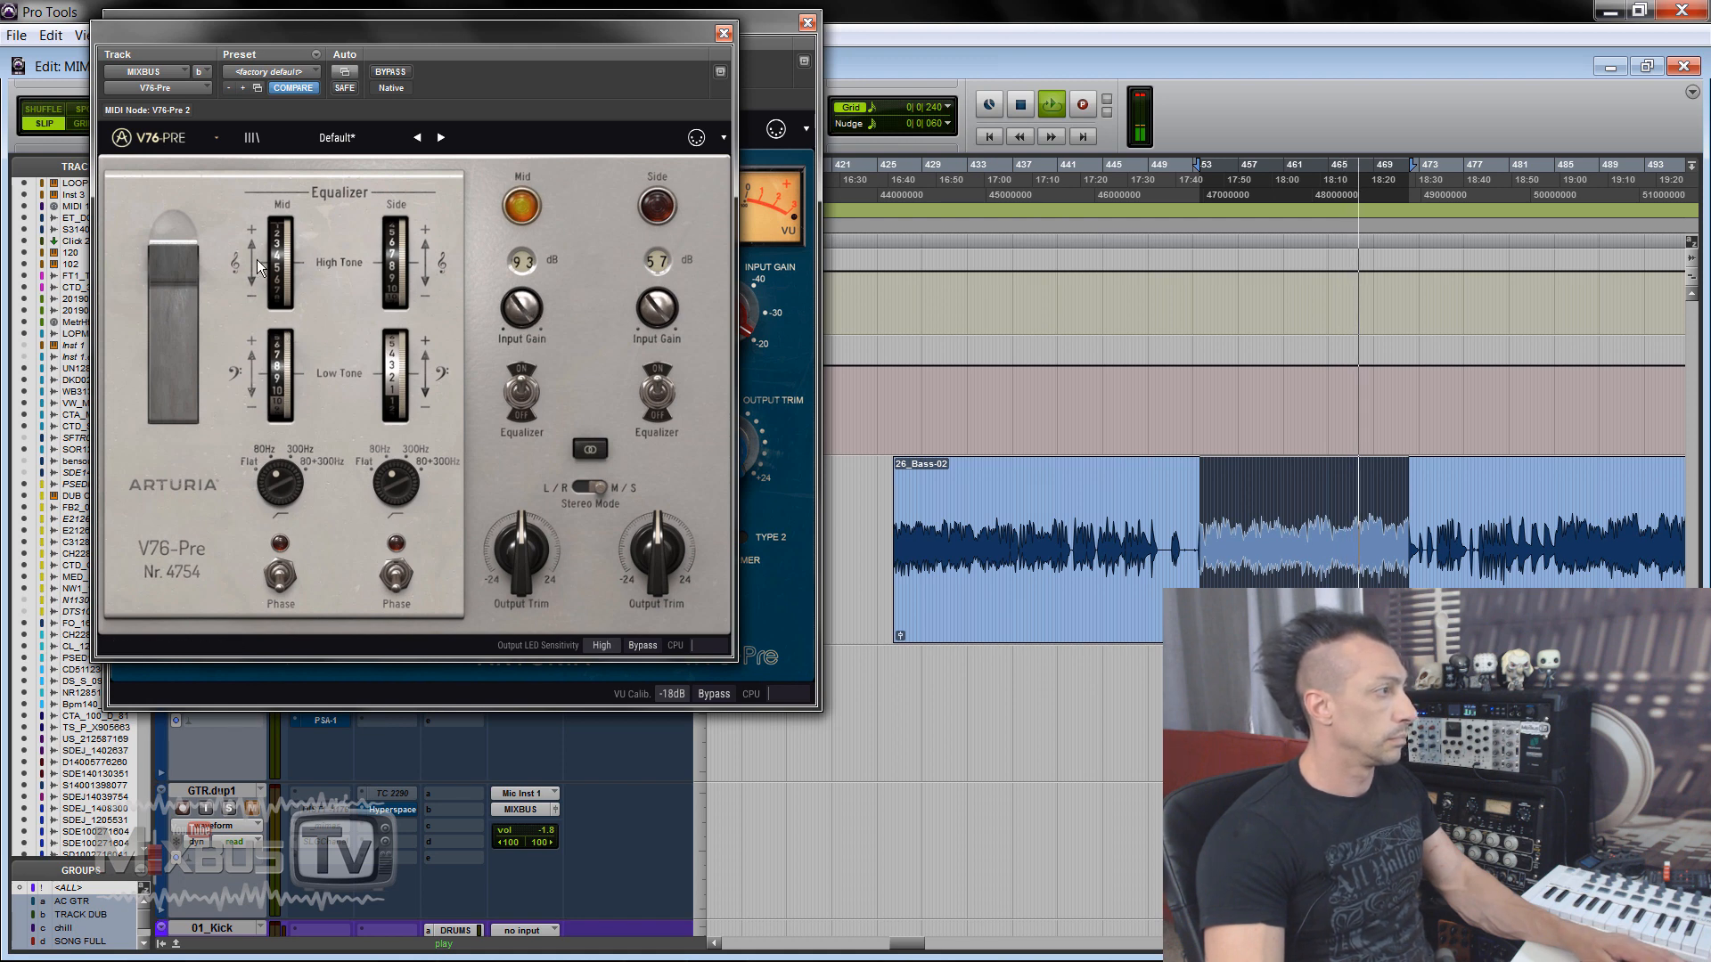
Step: Cut the V76-Pre's Mid high tone, reduce its Mid low tone to about +5.7 dB, and compare with bypass
left_click_drag(270, 229, 274, 375)
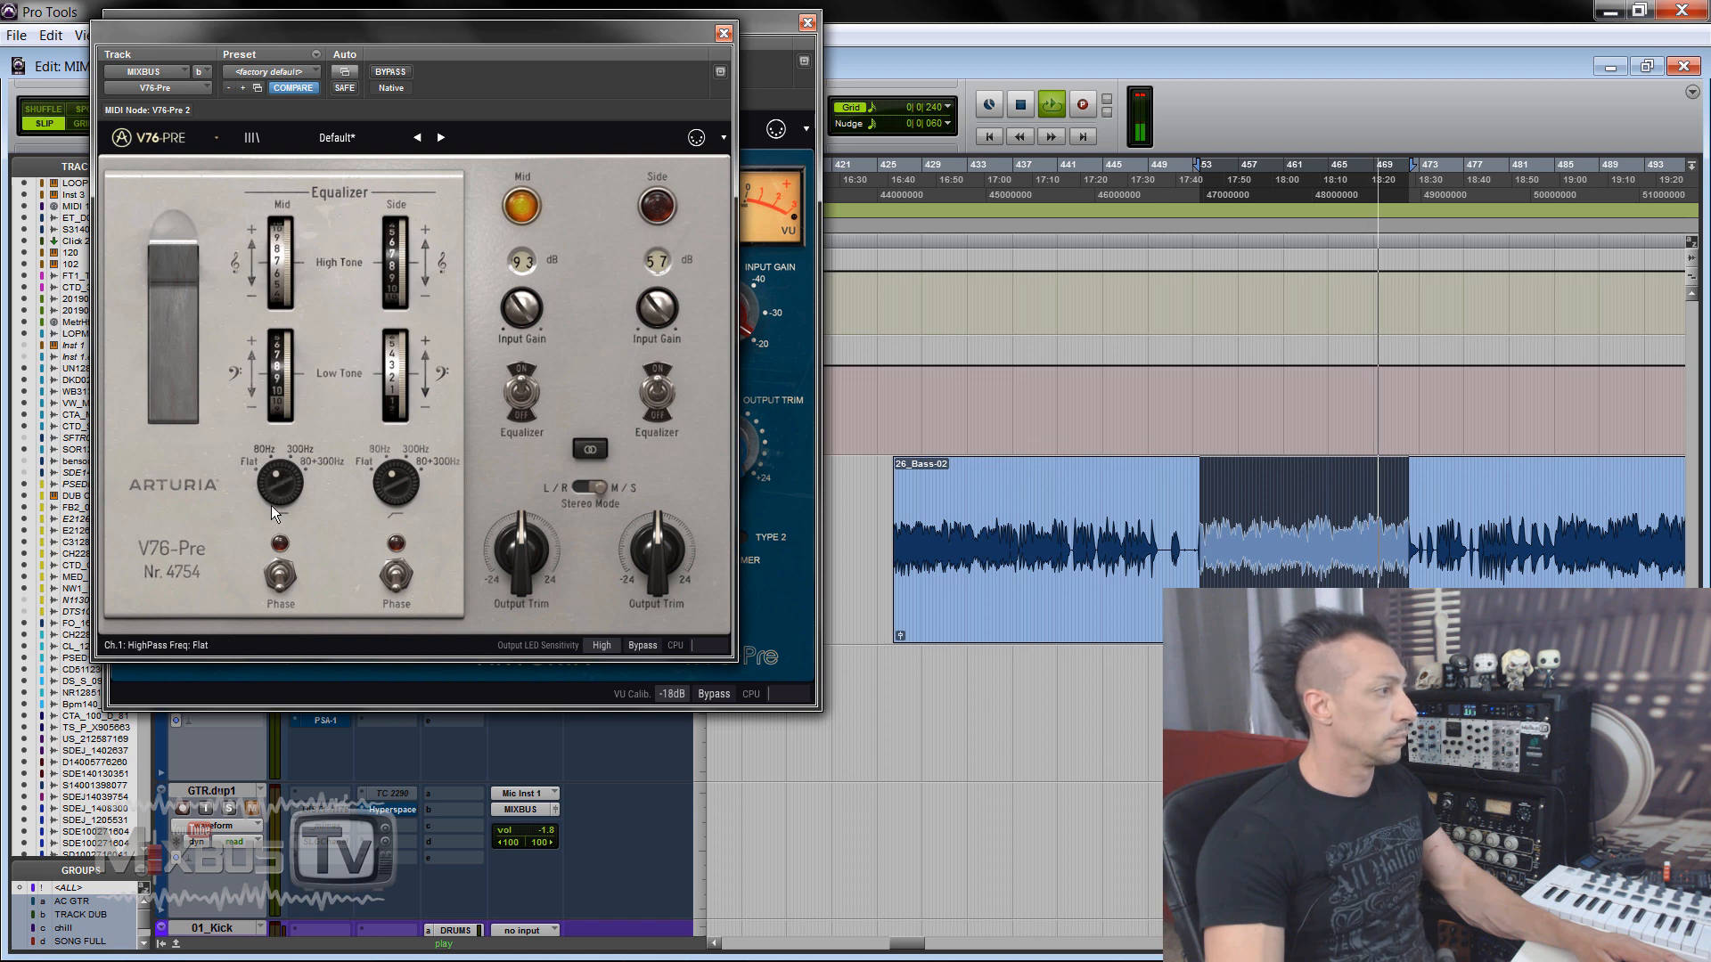
left_click_drag(280, 360, 282, 397)
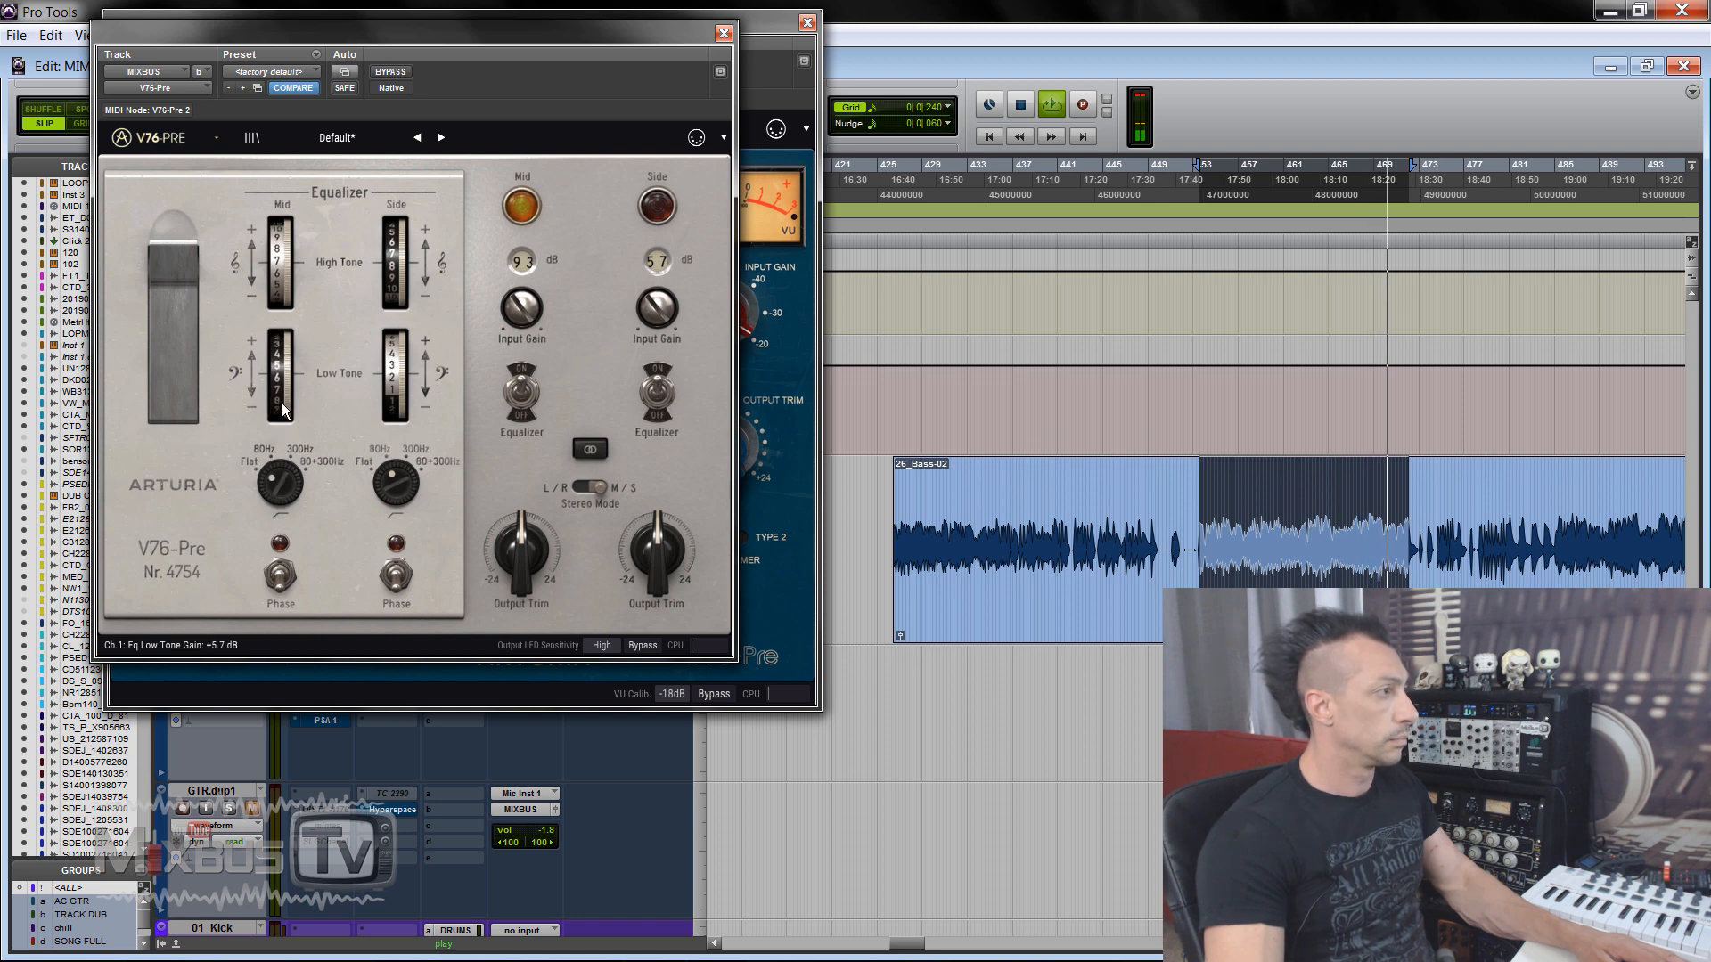
left_click(403, 75)
Step: Stop the bass playback and close both the V76-Pre and 1973-Pre
key("space")
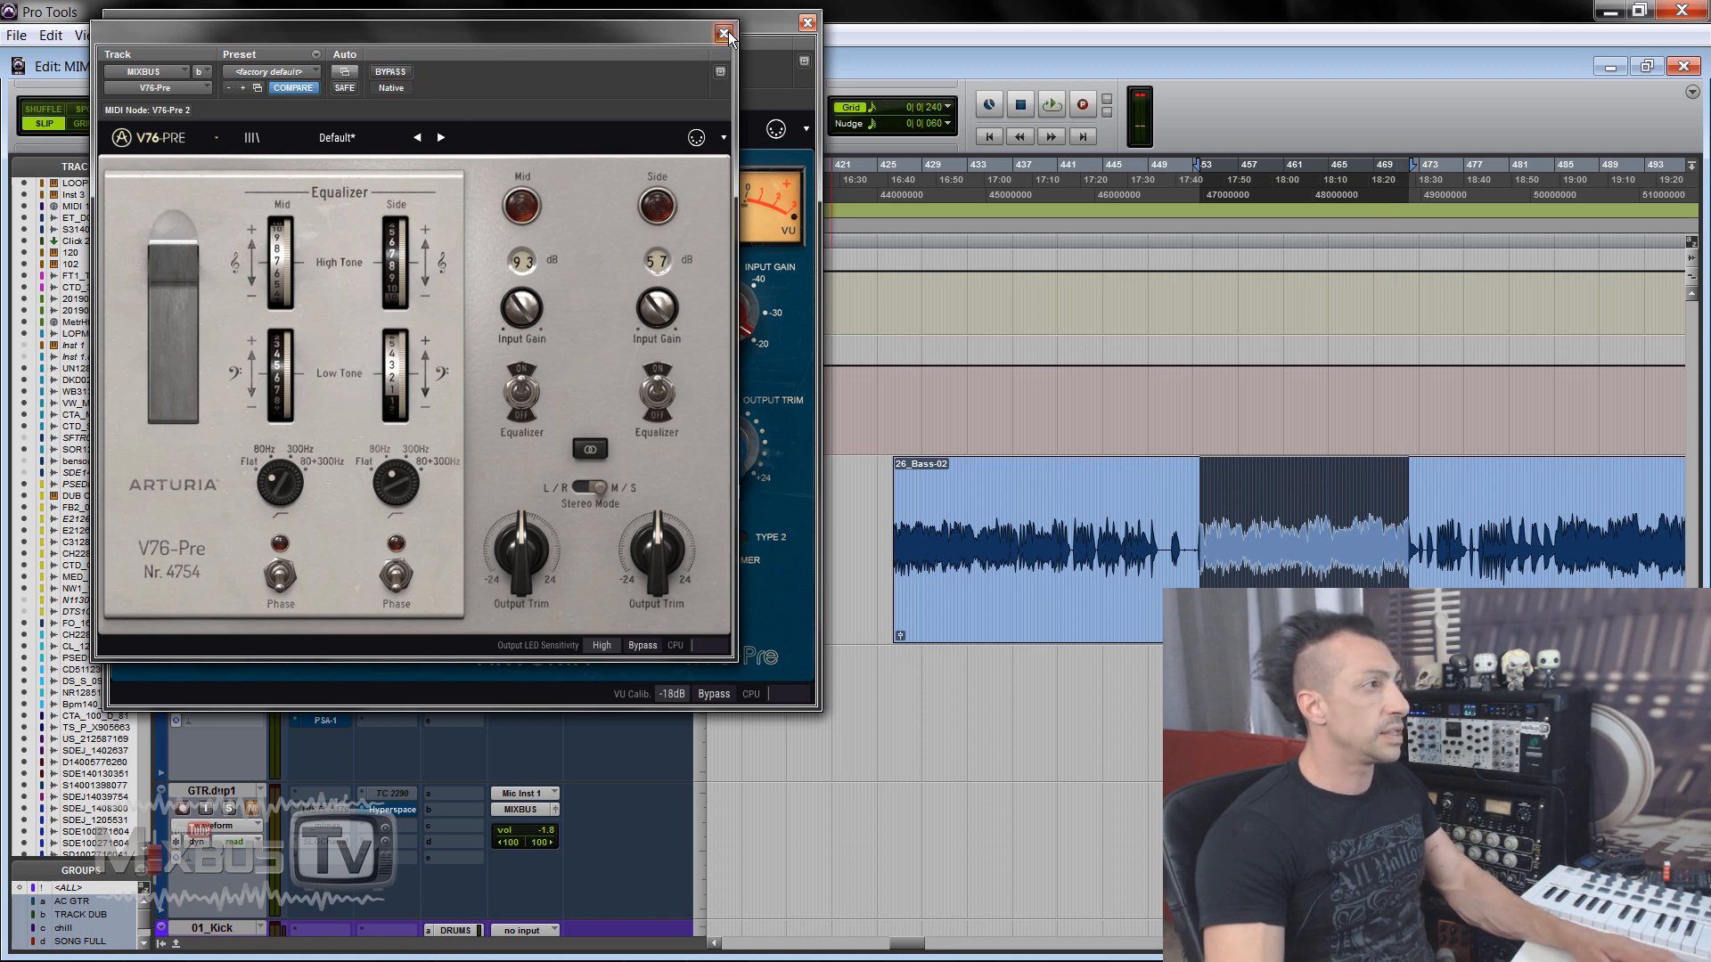
left_click(723, 33)
left_click(808, 22)
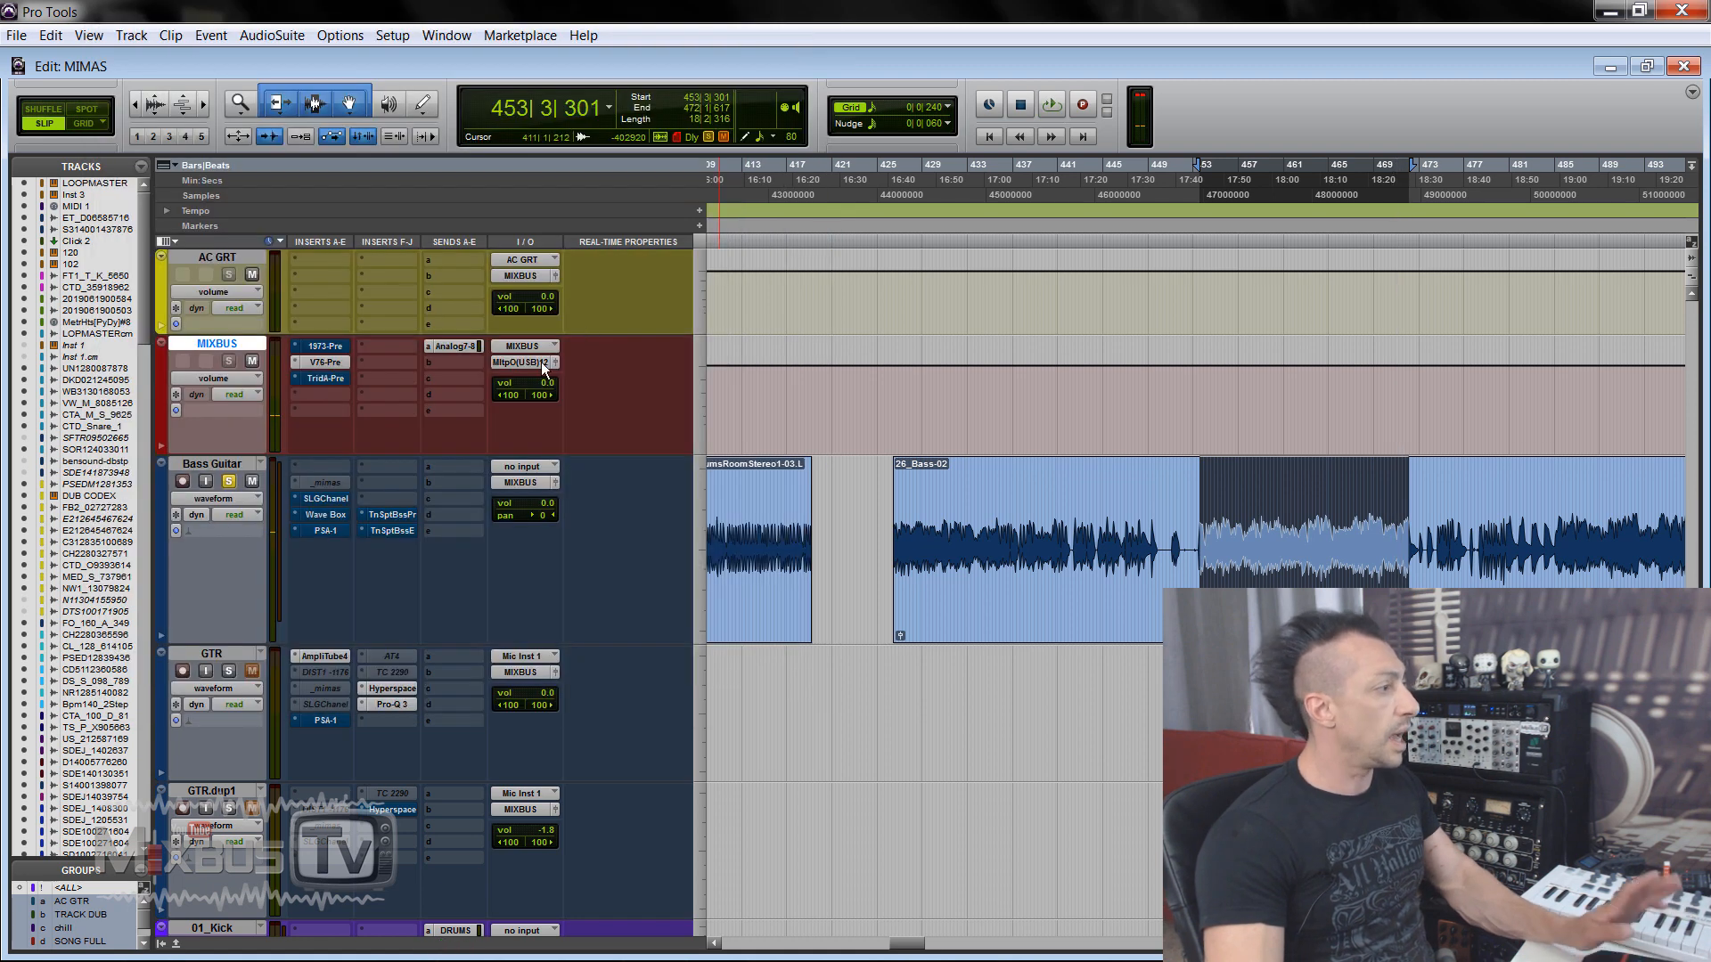
Step: Play the bass through the MIXBUS TridA-Pre with the 50Hz high pass, raise its low shelf gain at 80Hz, and compare with bypass
left_click(334, 376)
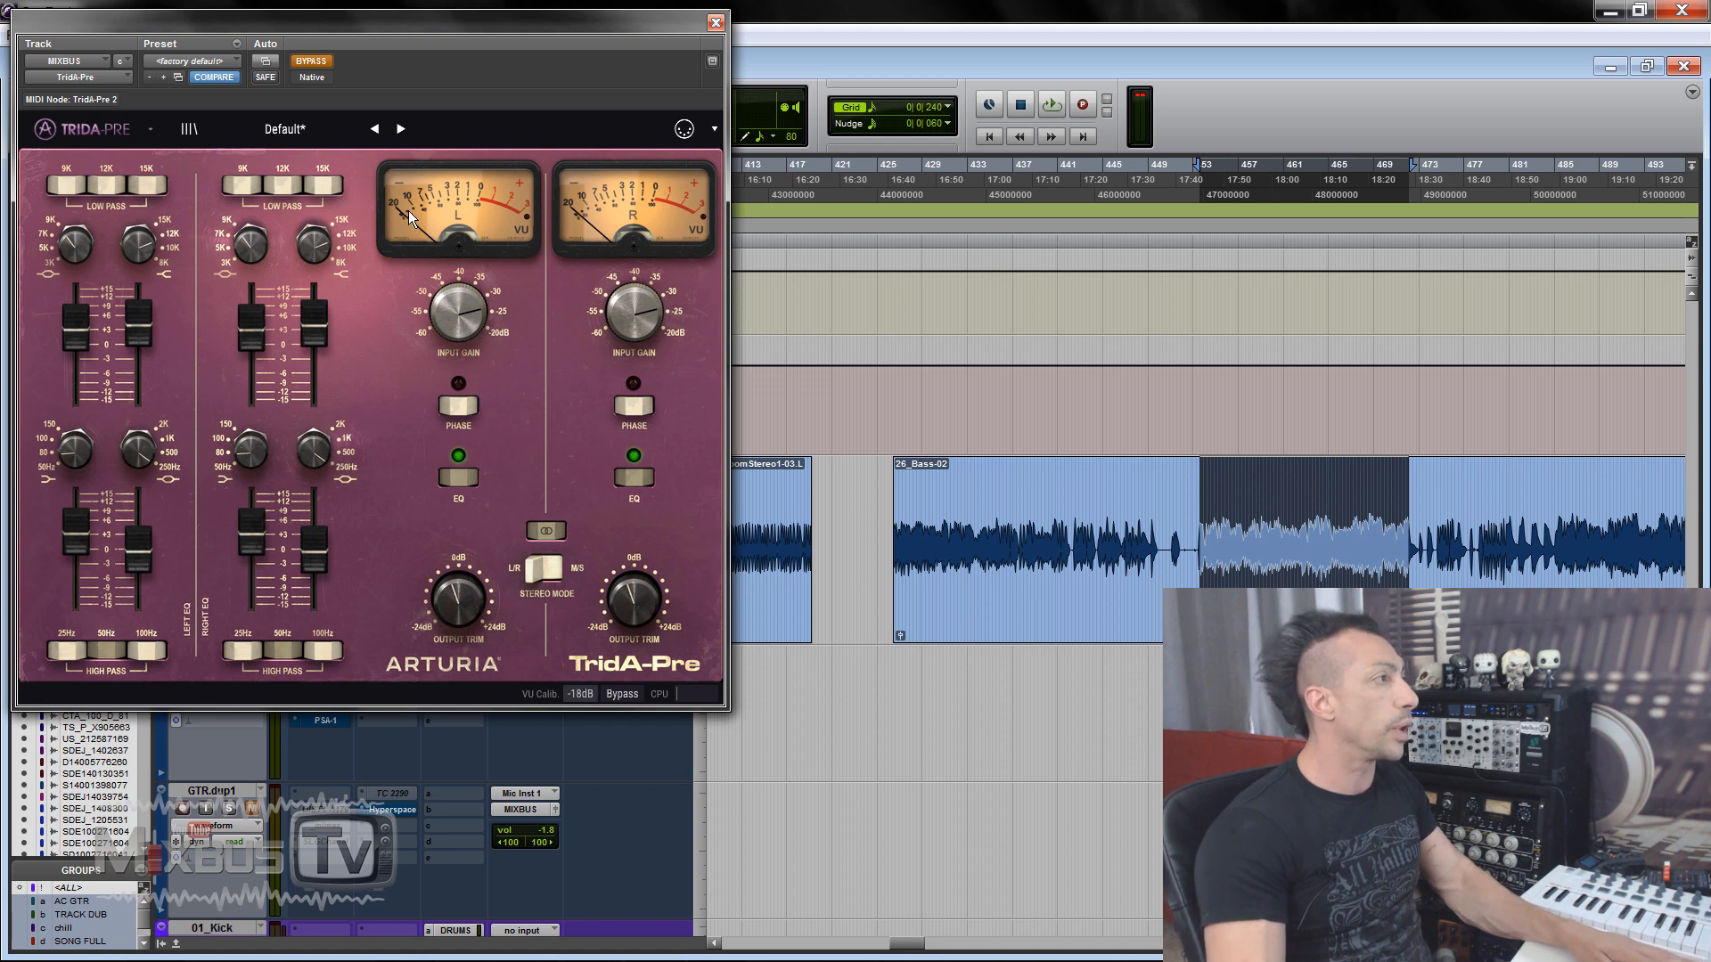
left_click_drag(390, 34, 482, 40)
key("space")
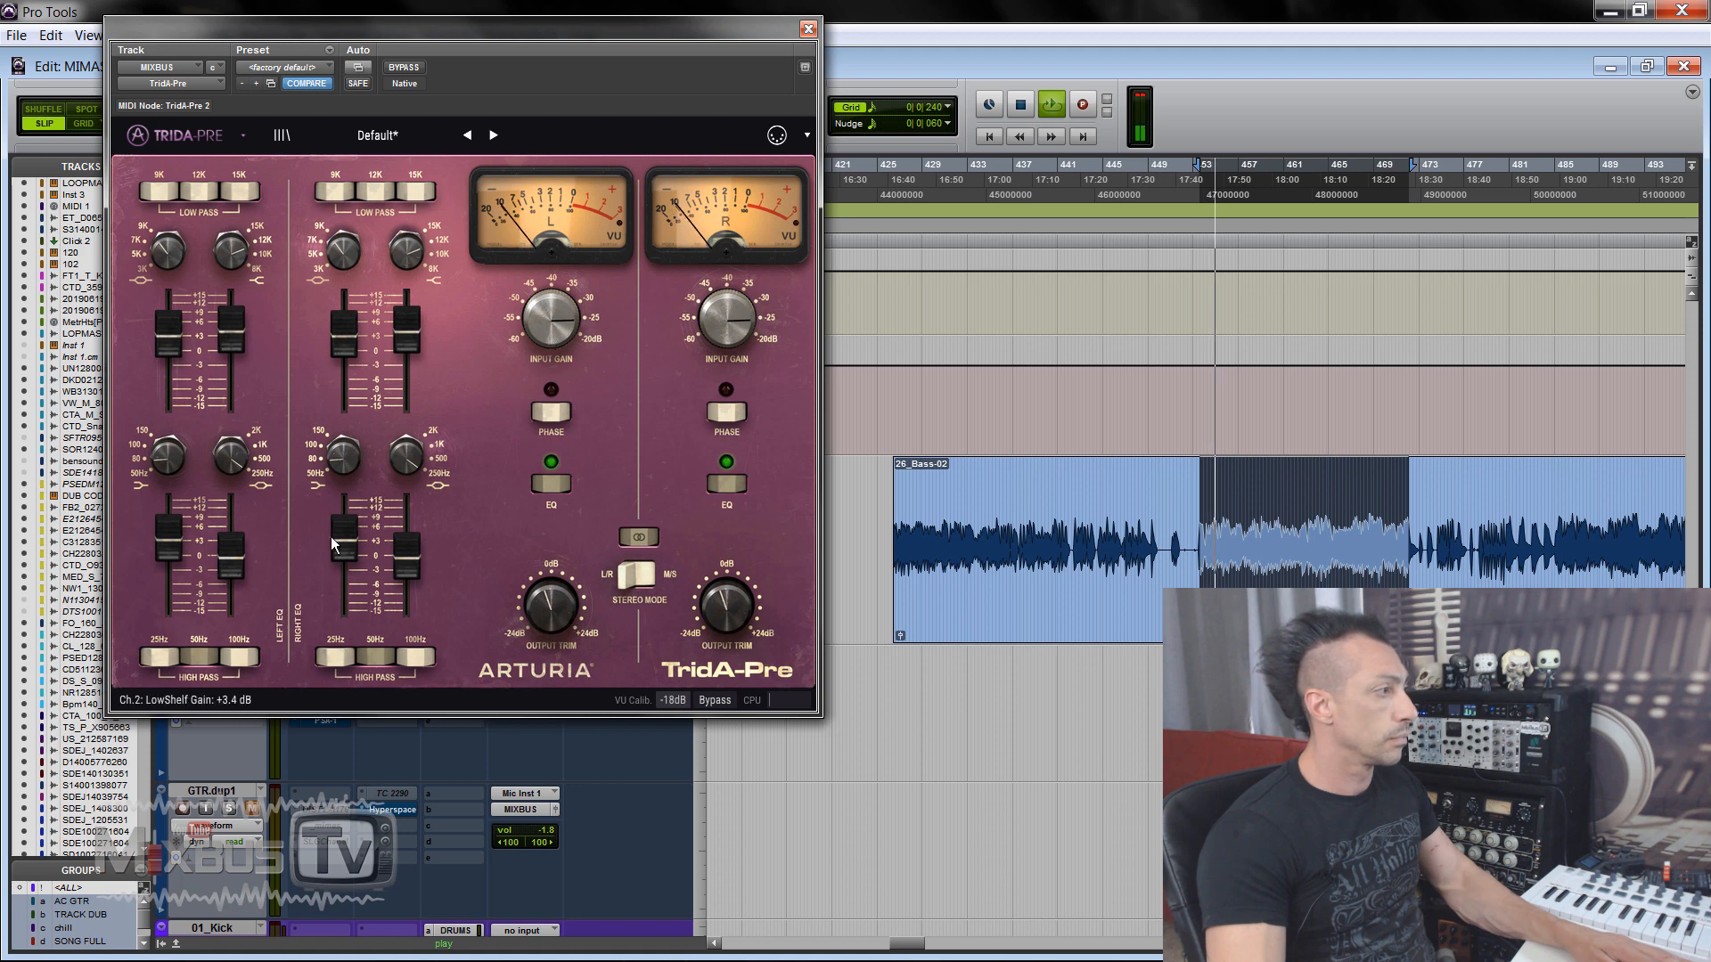
left_click_drag(332, 535, 348, 487)
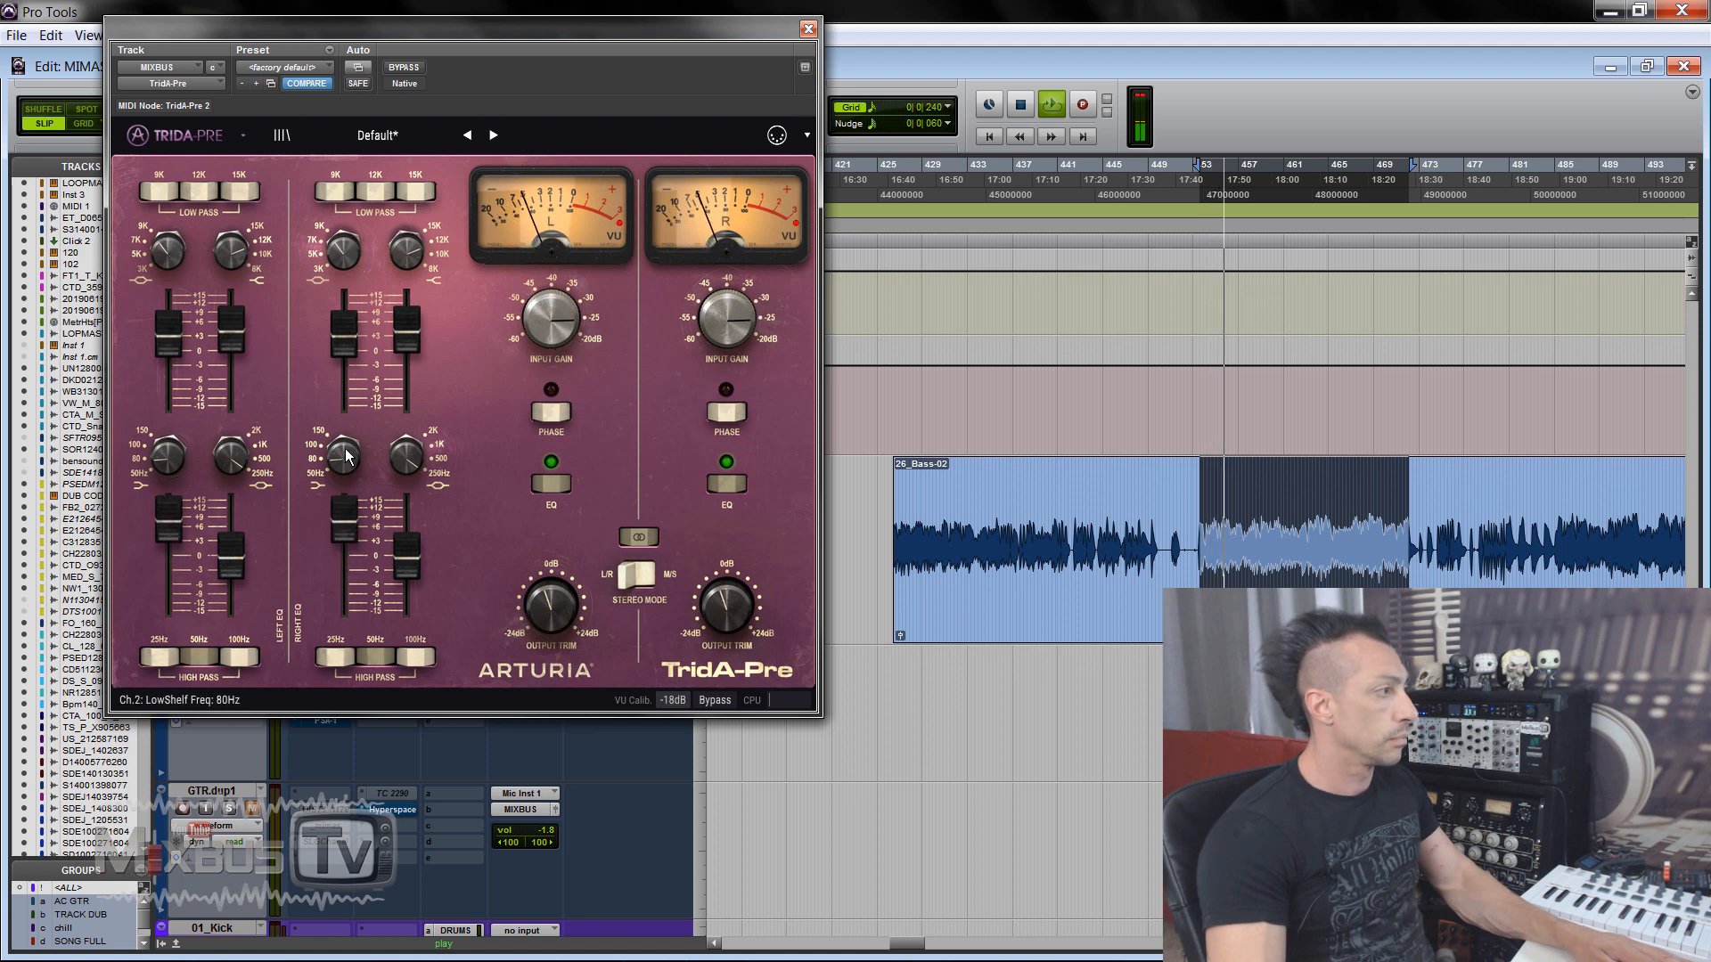
left_click_drag(346, 425, 345, 417)
left_click_drag(341, 521, 341, 533)
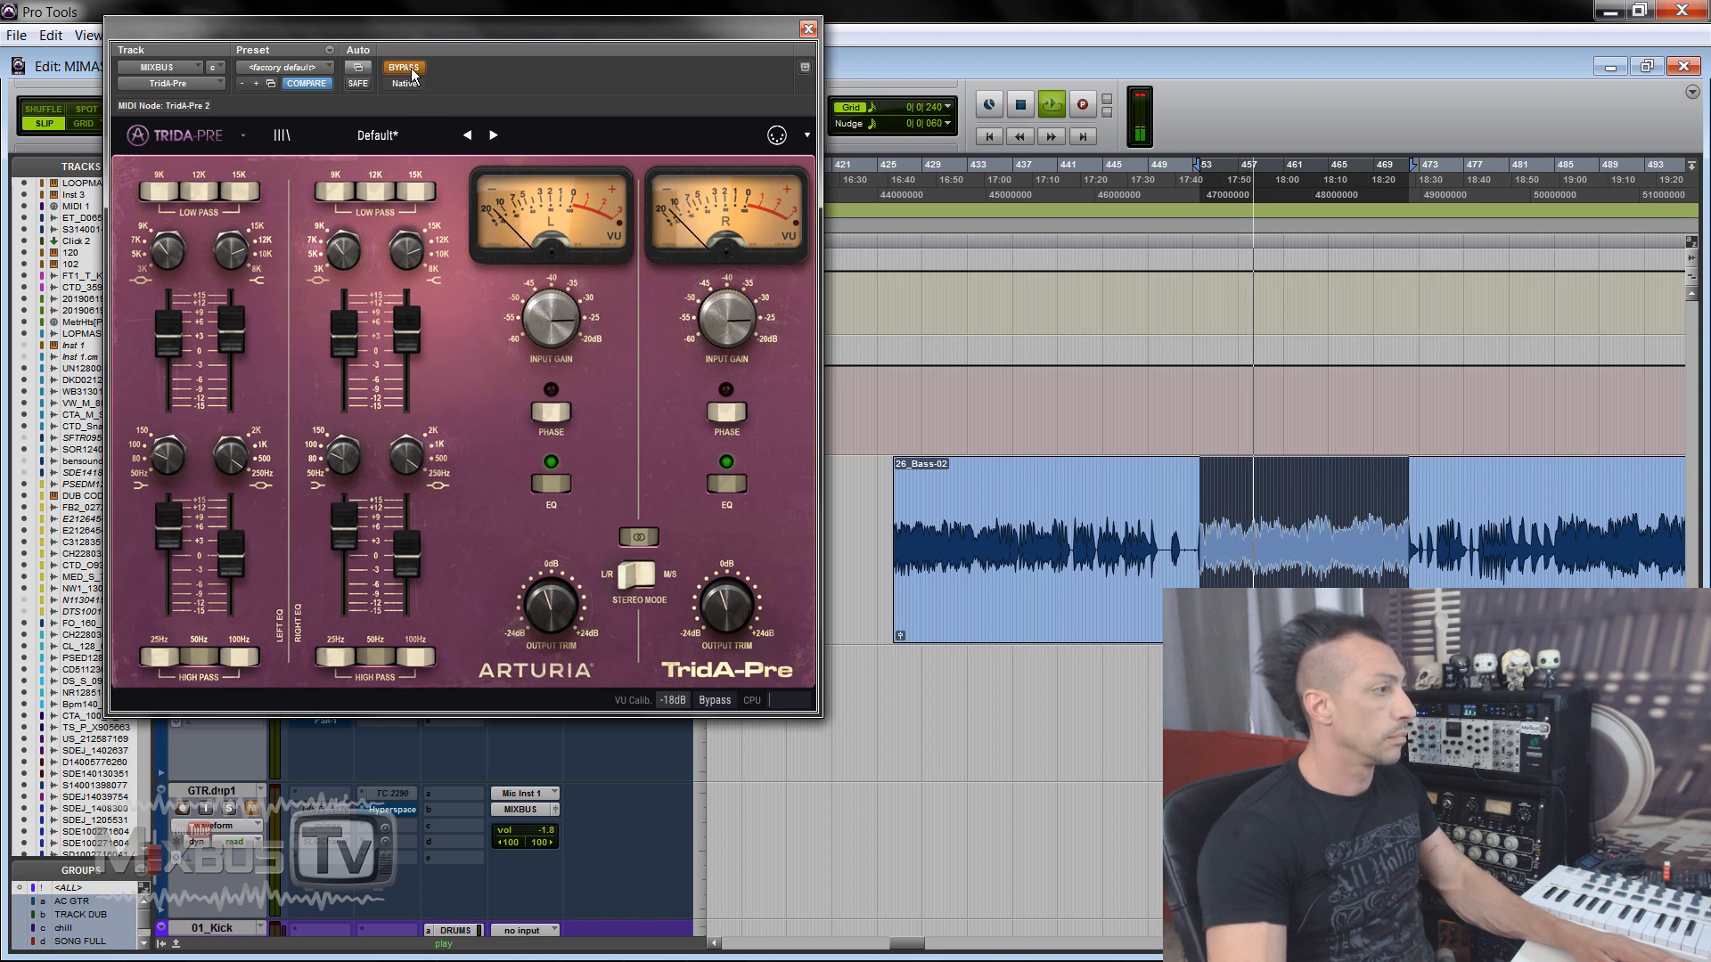
left_click_drag(412, 337, 410, 341)
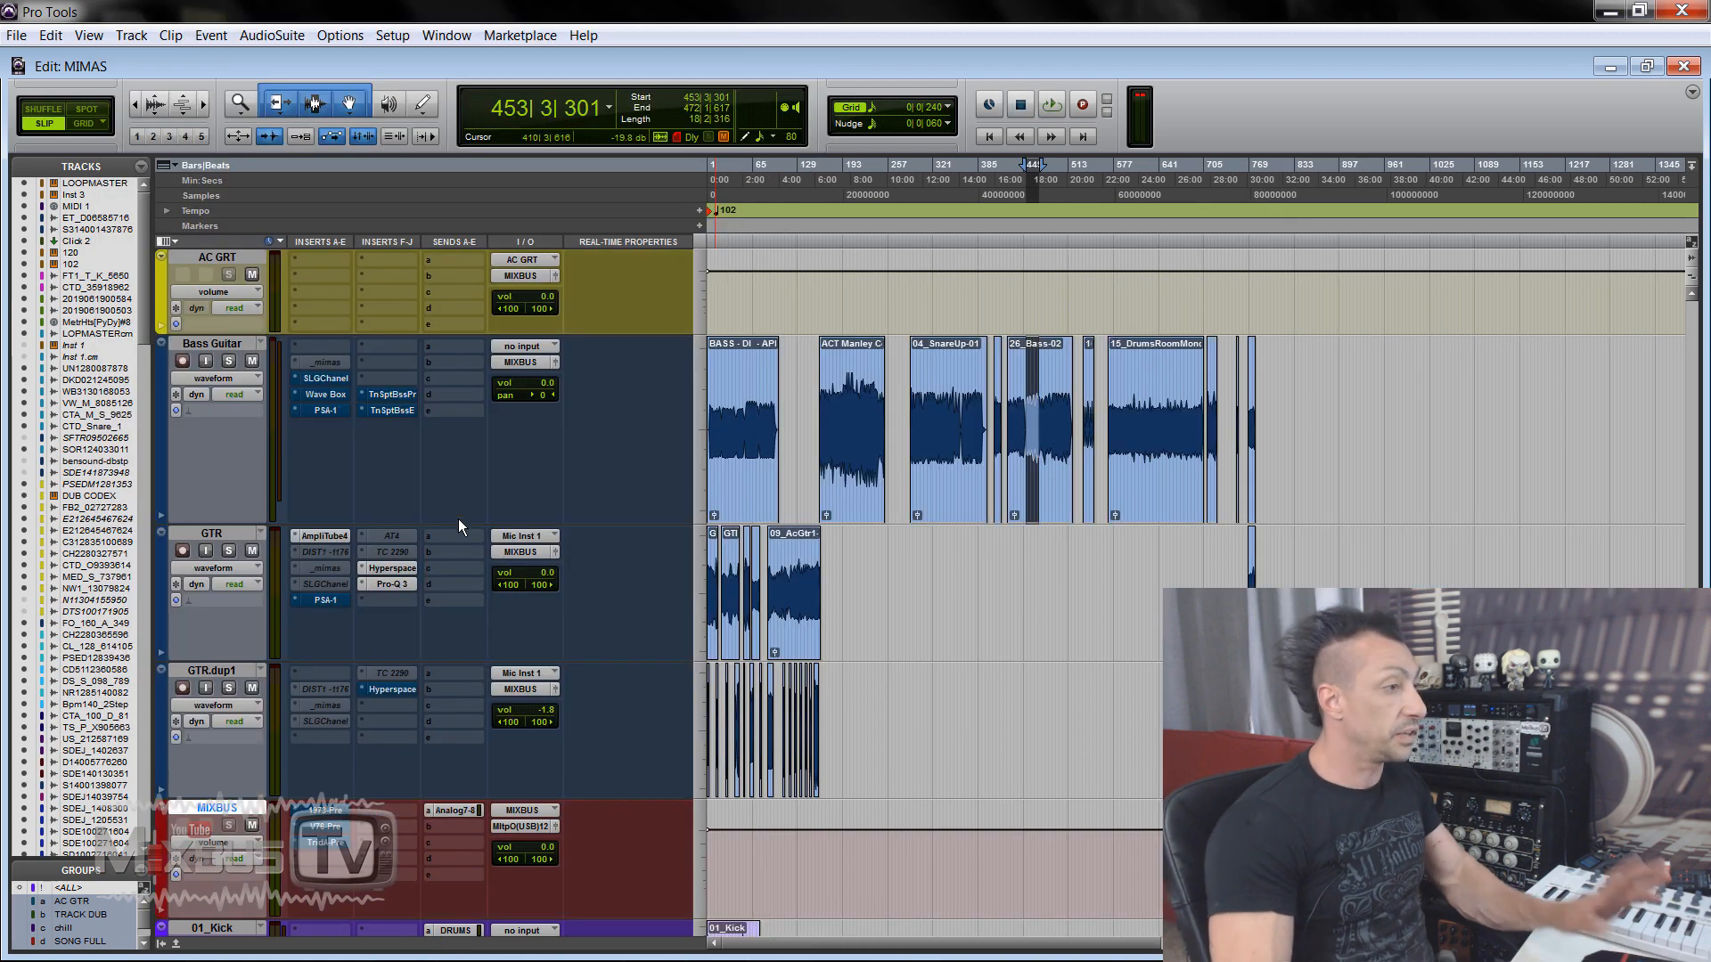
Step: Open the MIXBUS track's 1973-Pre while the drums play and compare it with bypass
scroll(458, 516, "down", 5)
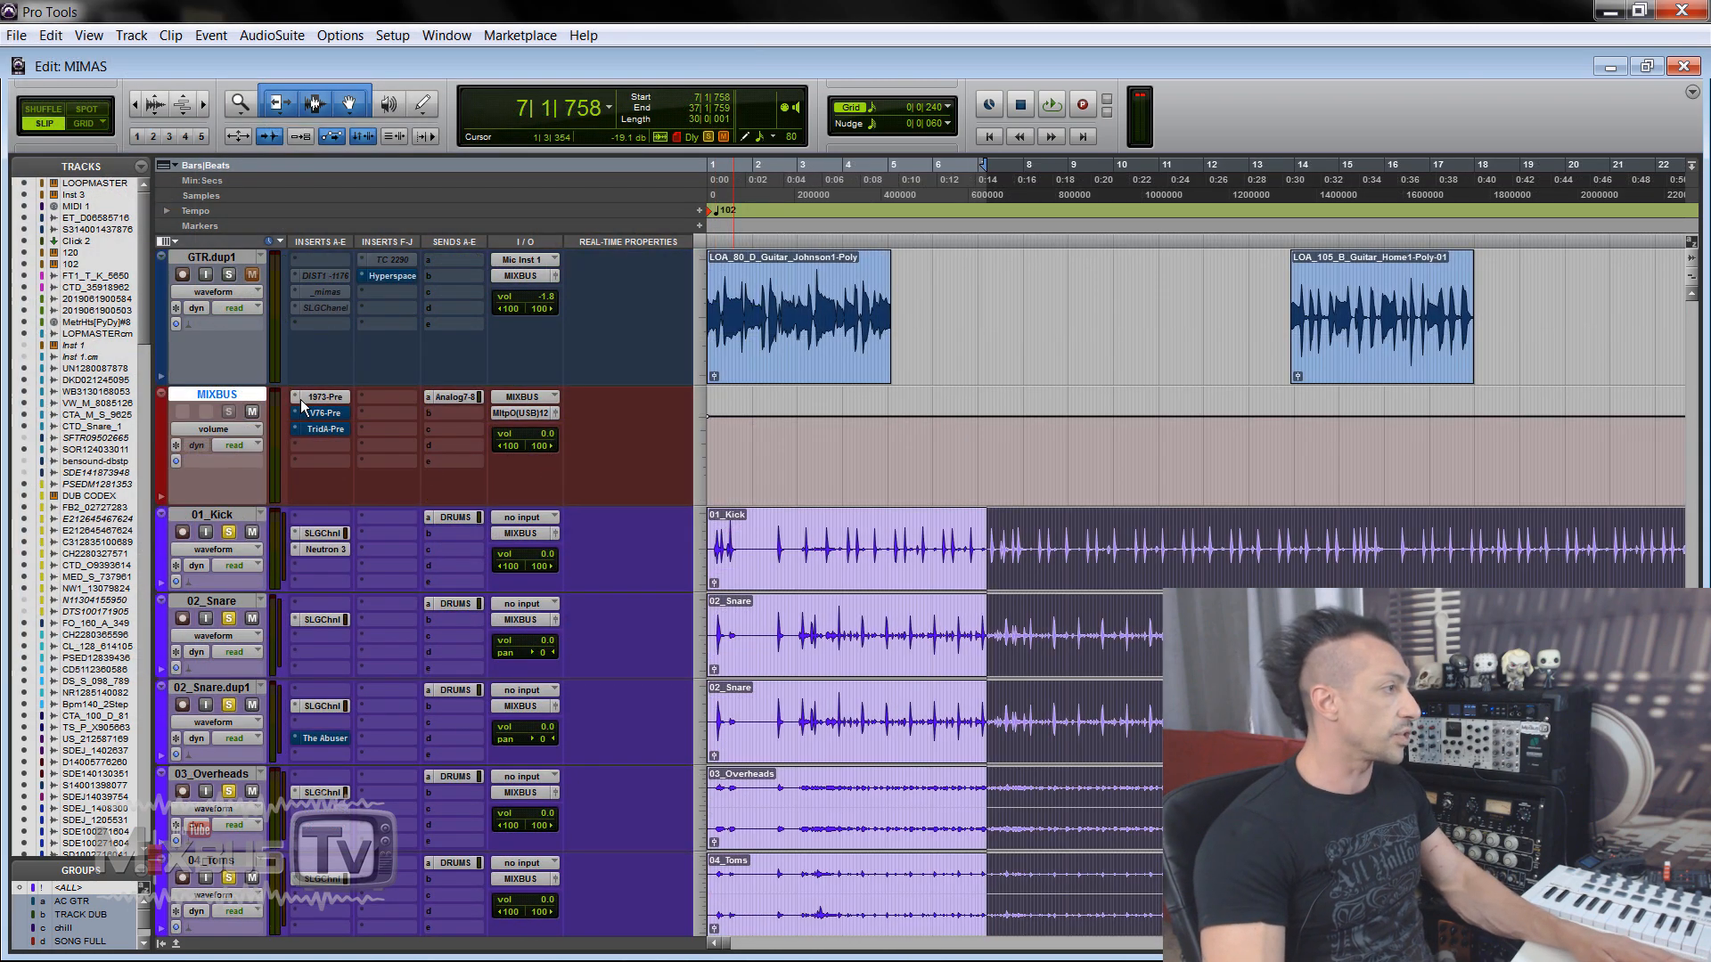
left_click(320, 398)
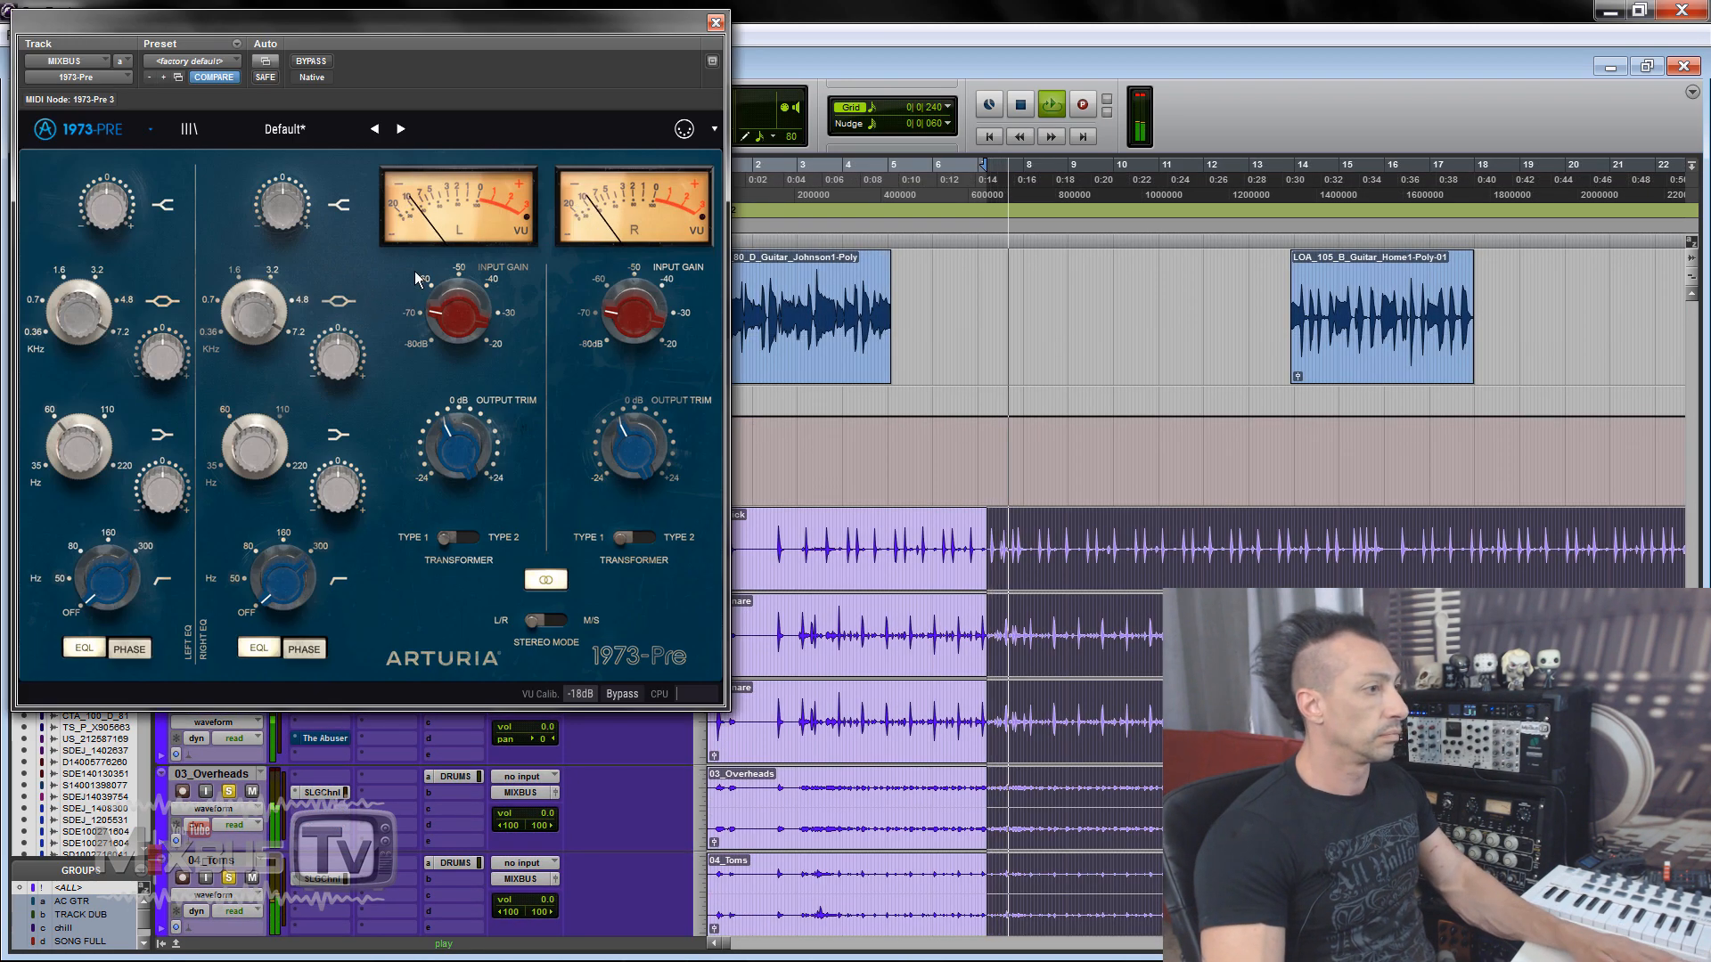
left_click(311, 60)
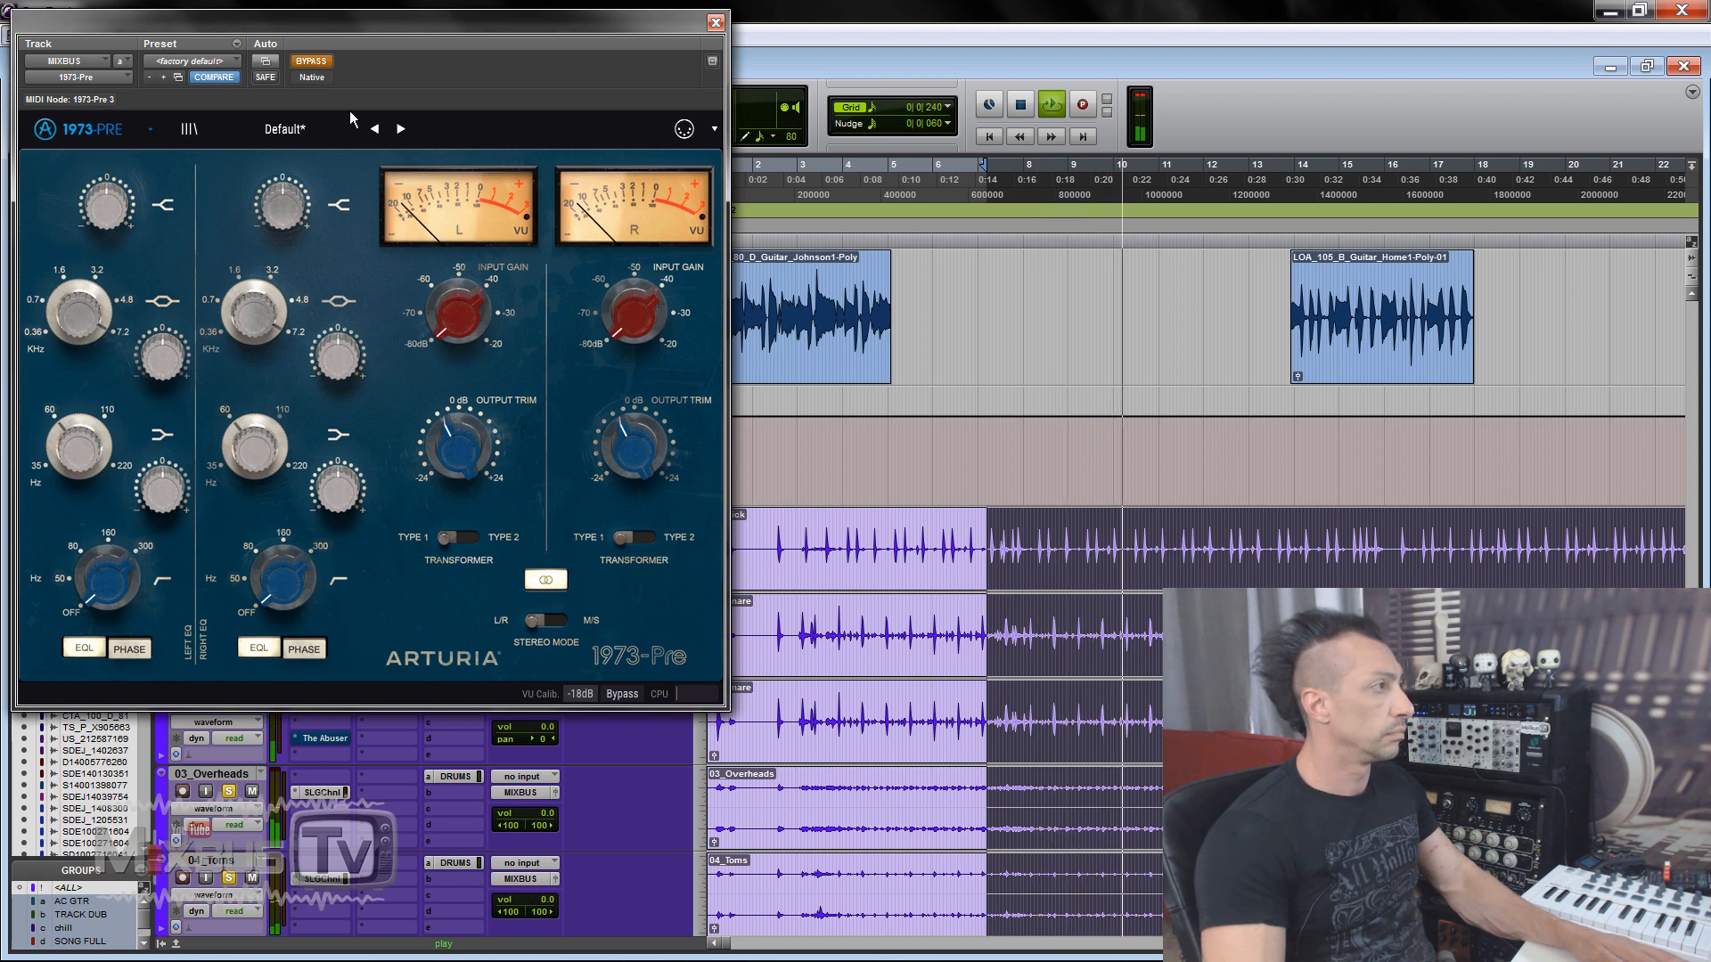
left_click(312, 63)
Step: Raise the 1973-Pre's input gain to about -30 dB and set its output trim to about -7.1 dB
double_click(453, 449)
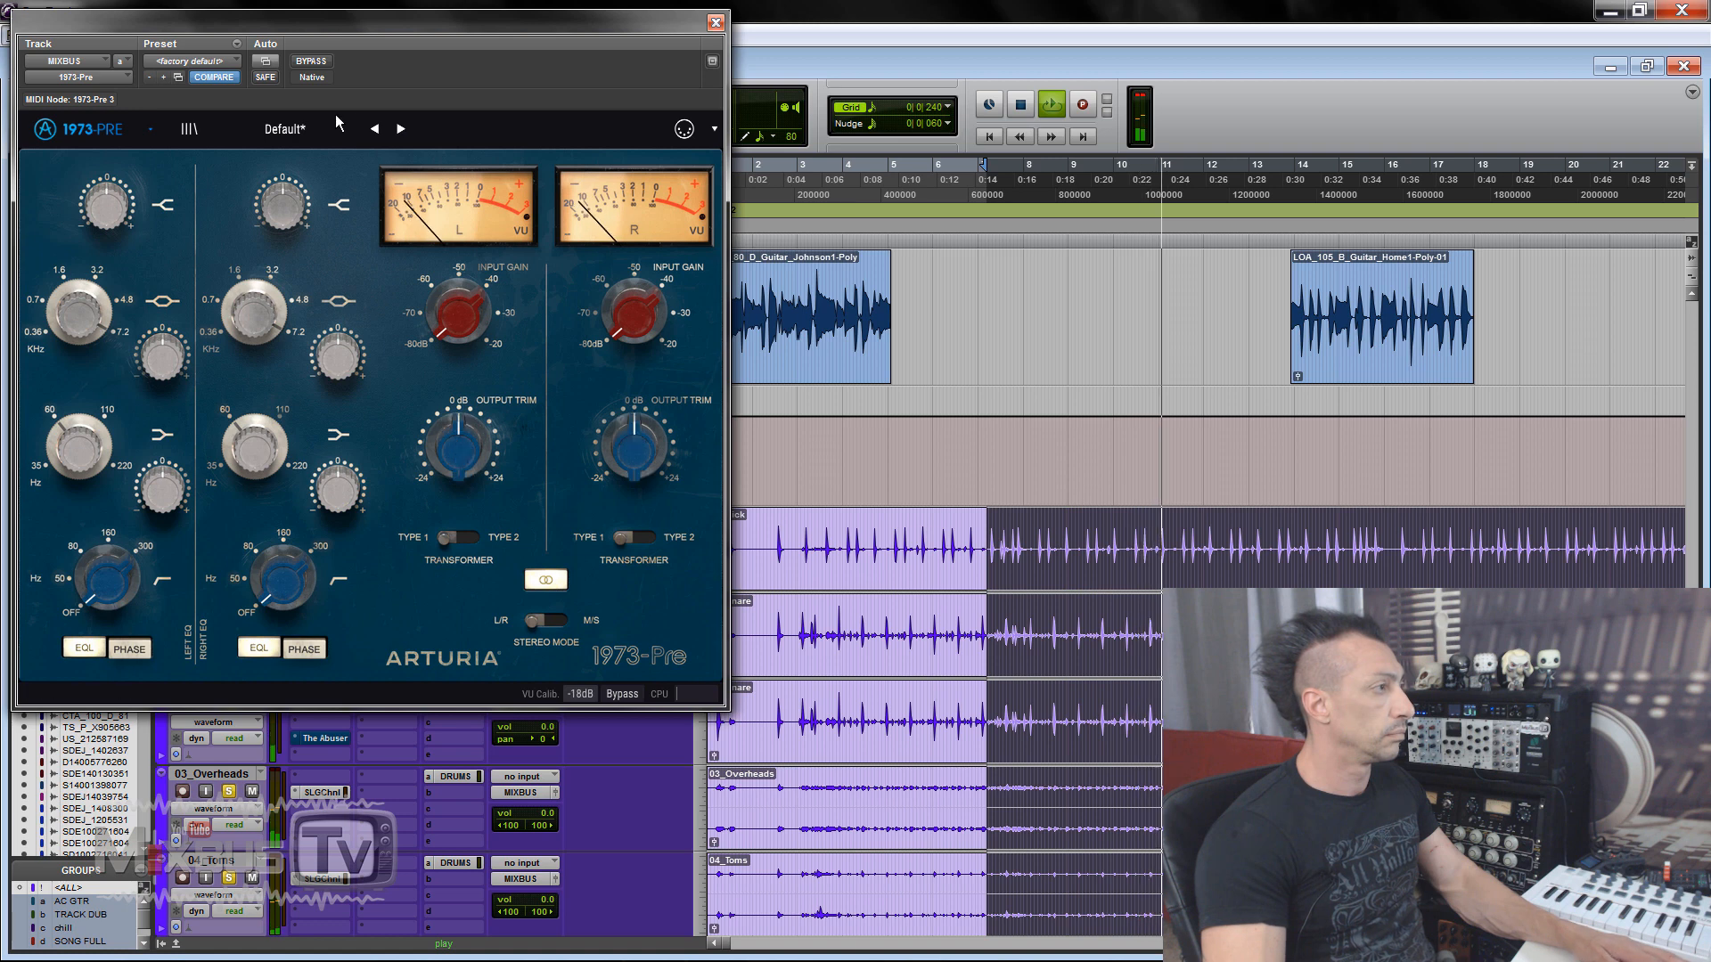
left_click_drag(458, 321, 447, 136)
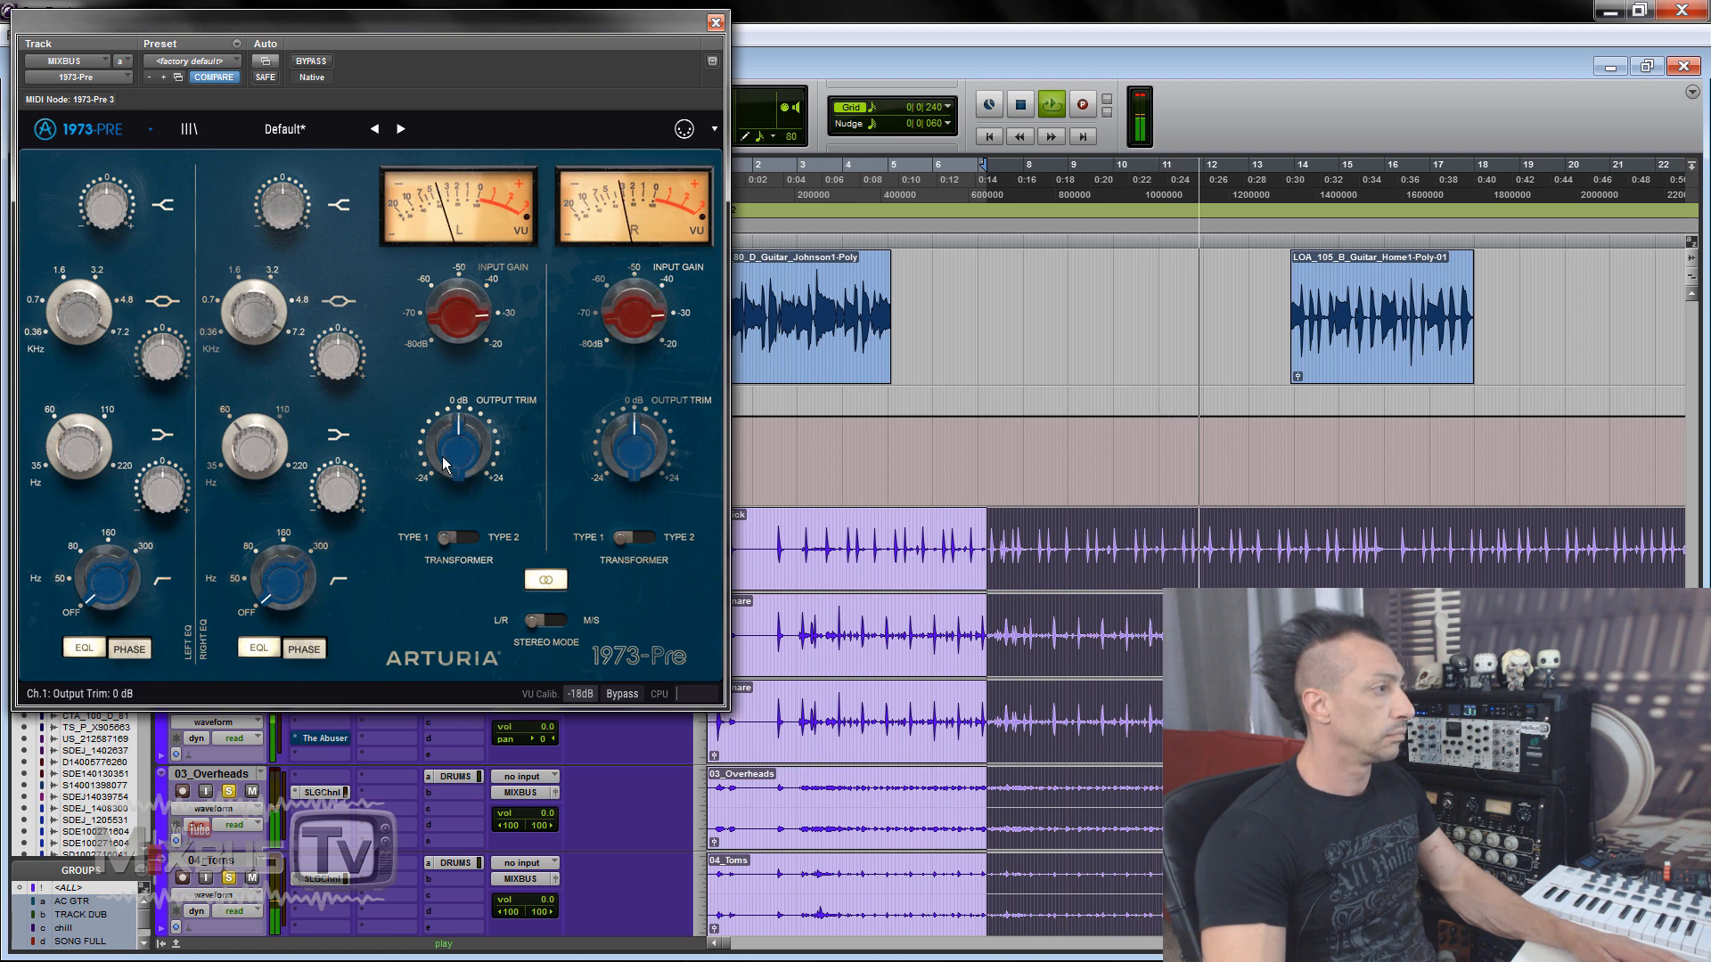
left_click_drag(454, 447, 451, 469)
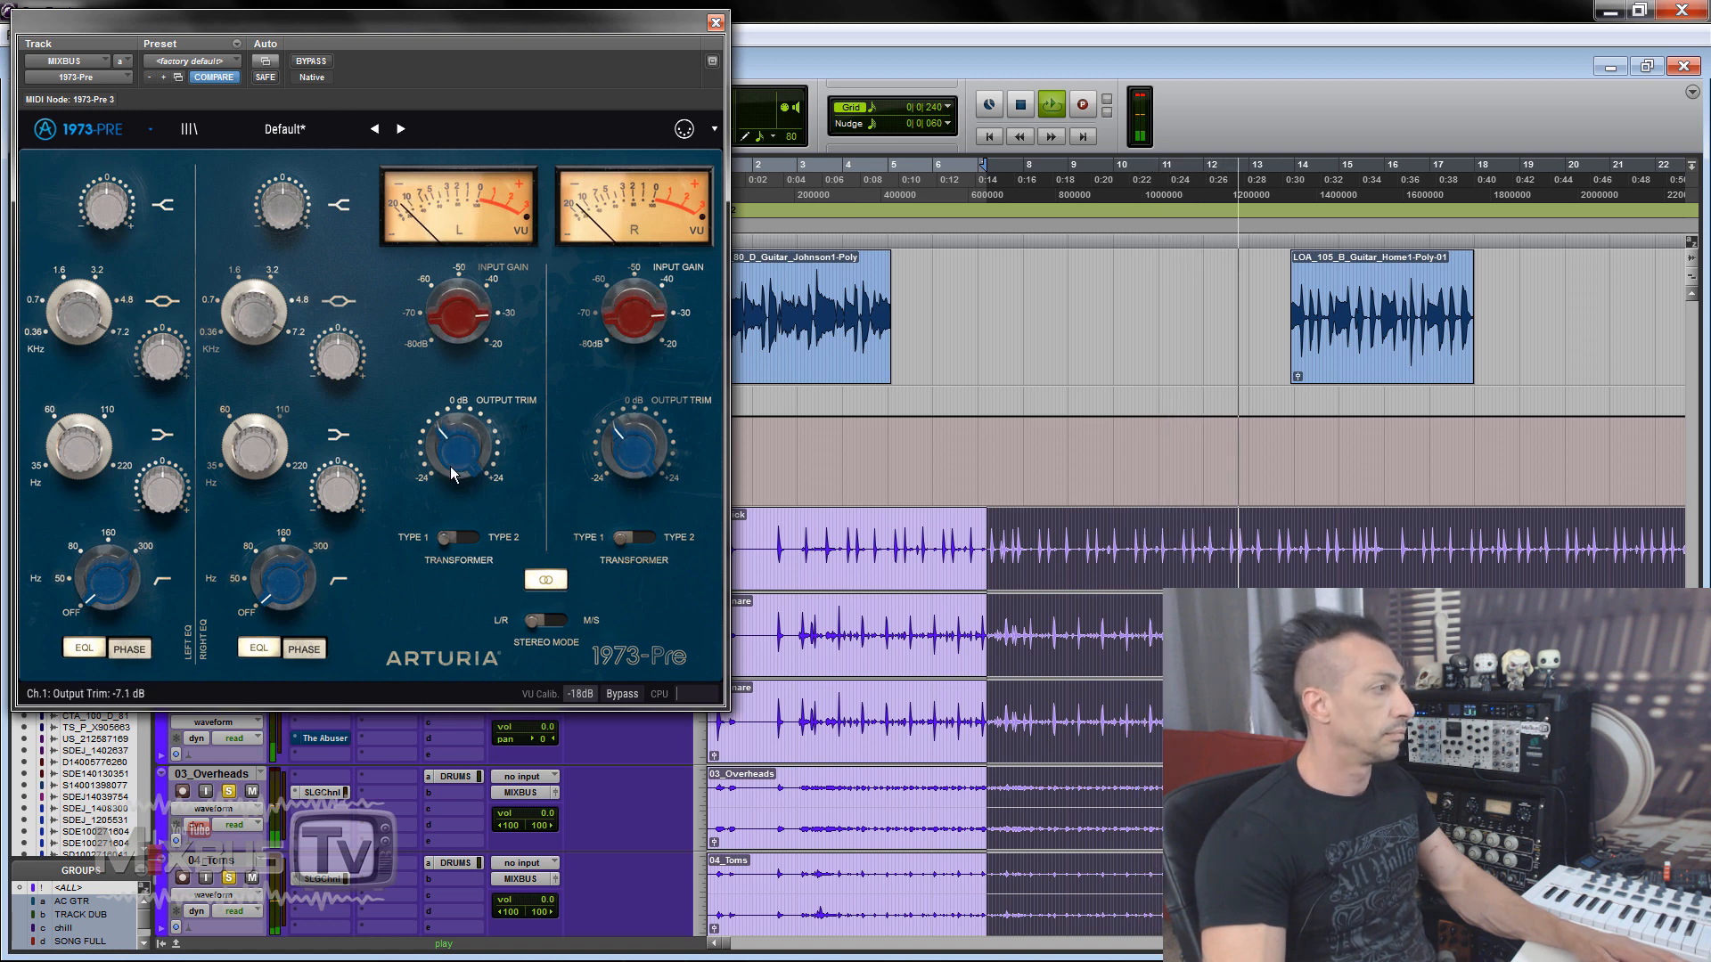
Step: Set the 1973-Pre's high pass to 50 Hz and high shelf gain to about +3.0 dB, compare with bypass, and close it
left_click_drag(267, 580, 338, 483)
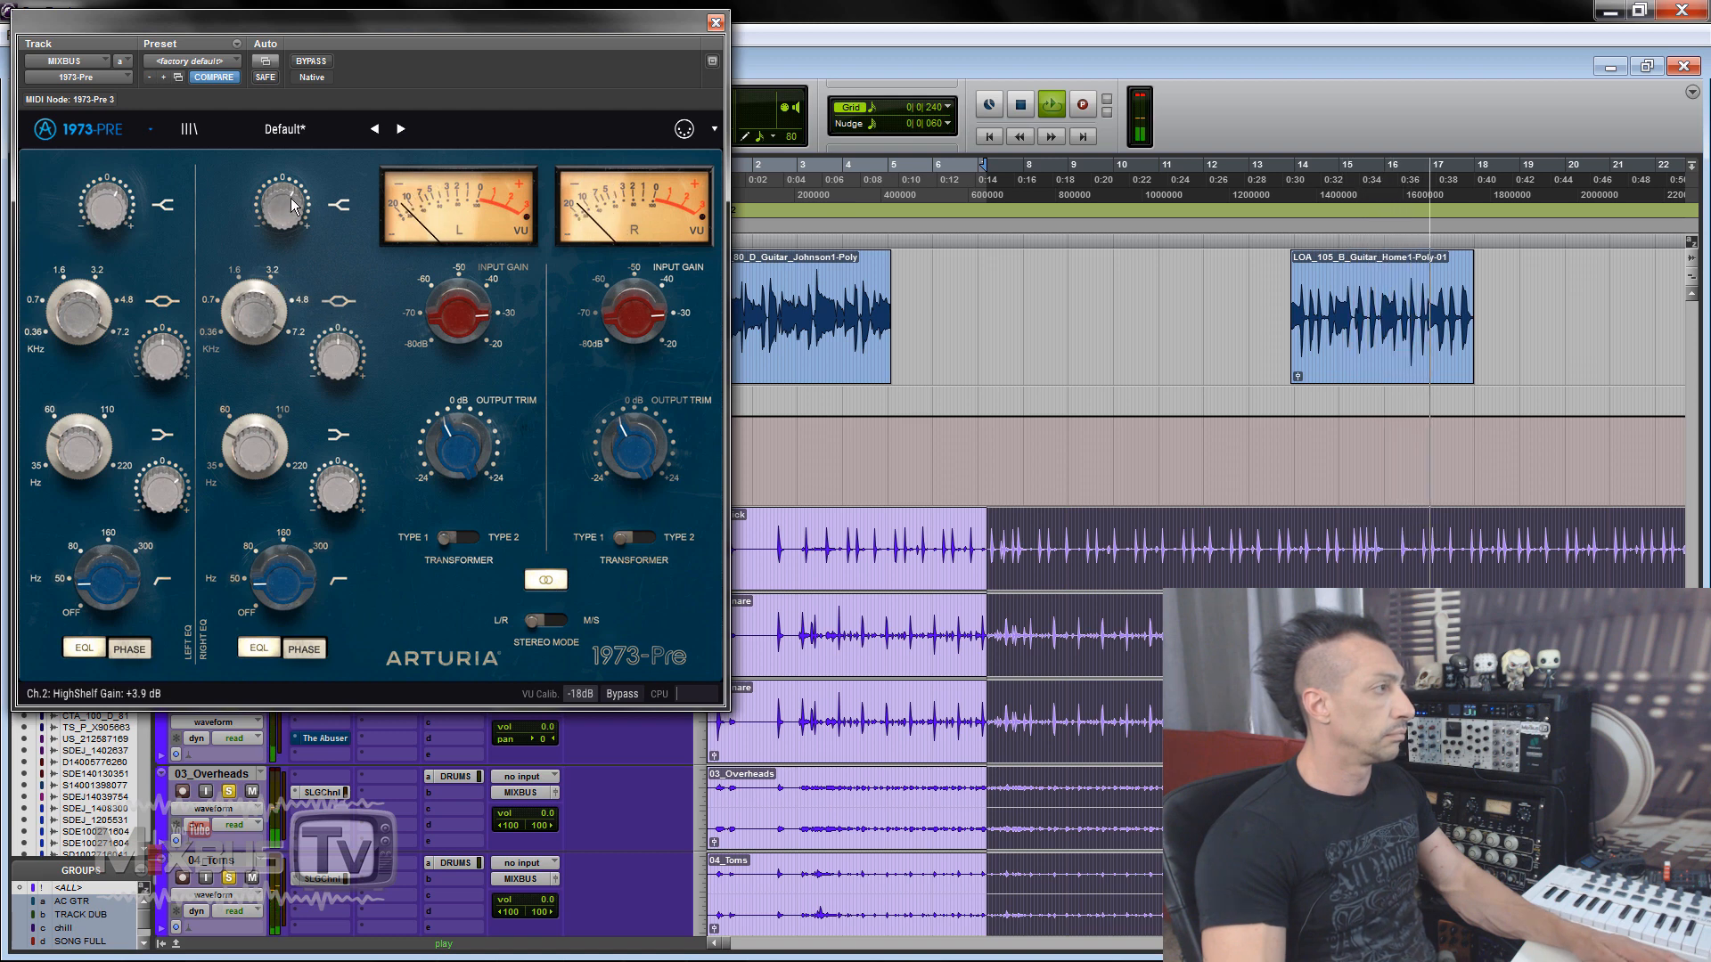
left_click_drag(294, 208, 295, 211)
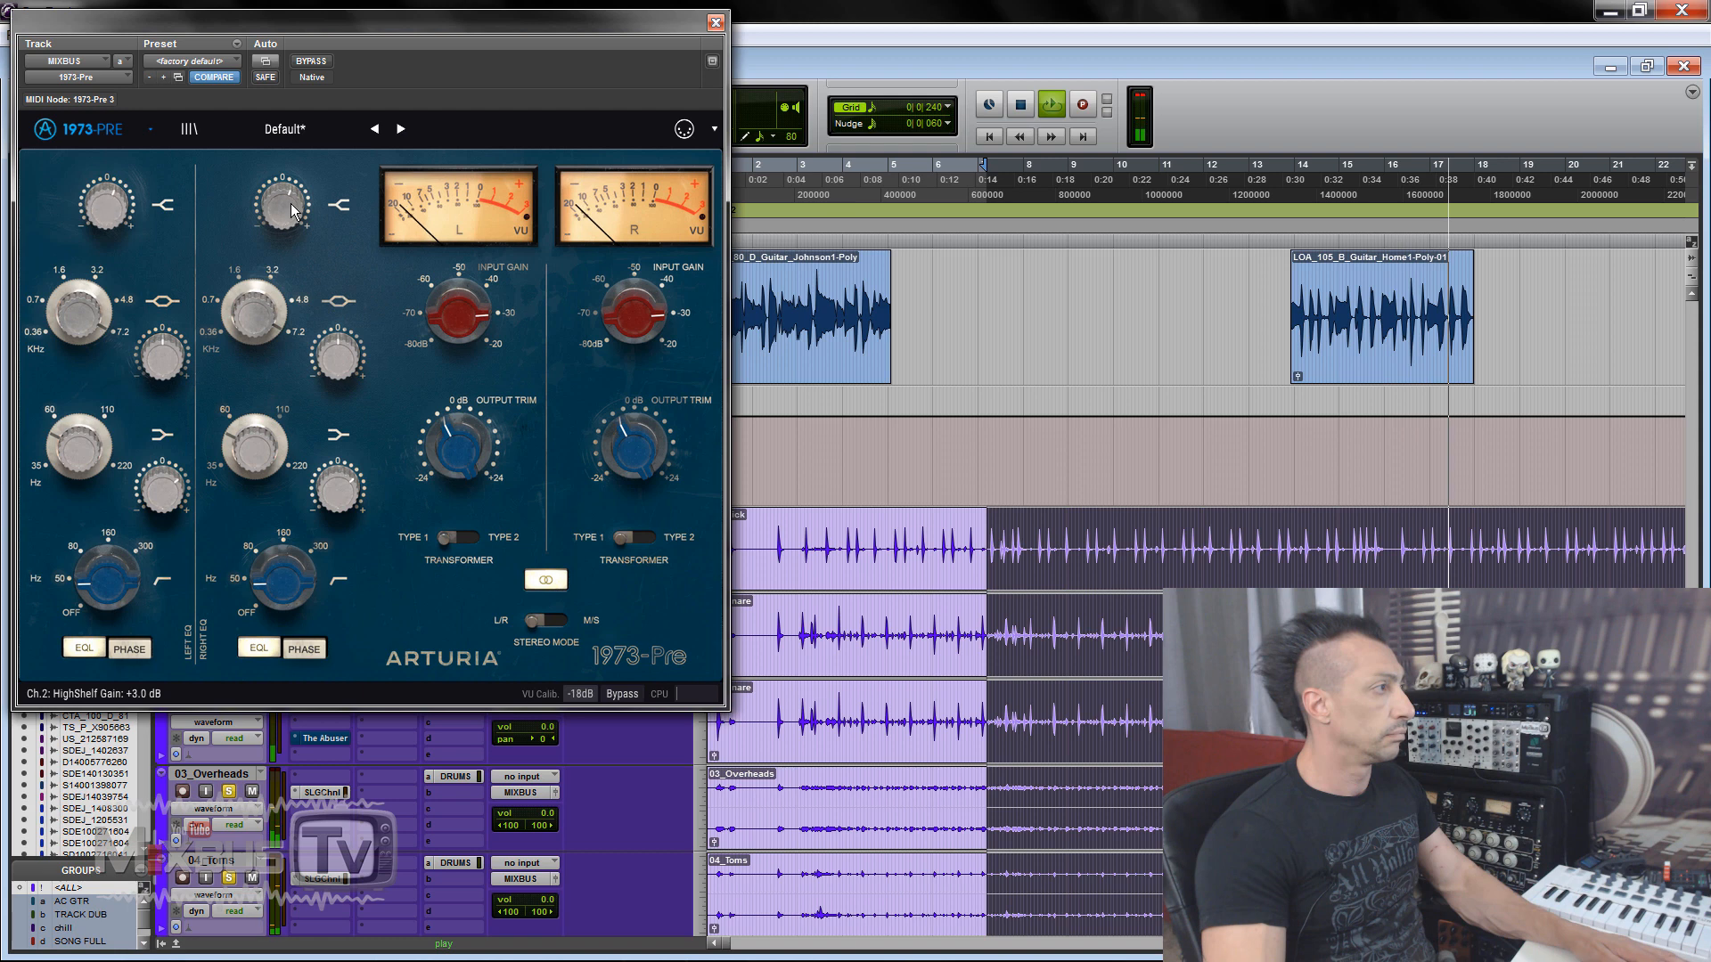
left_click(322, 64)
left_click(324, 66)
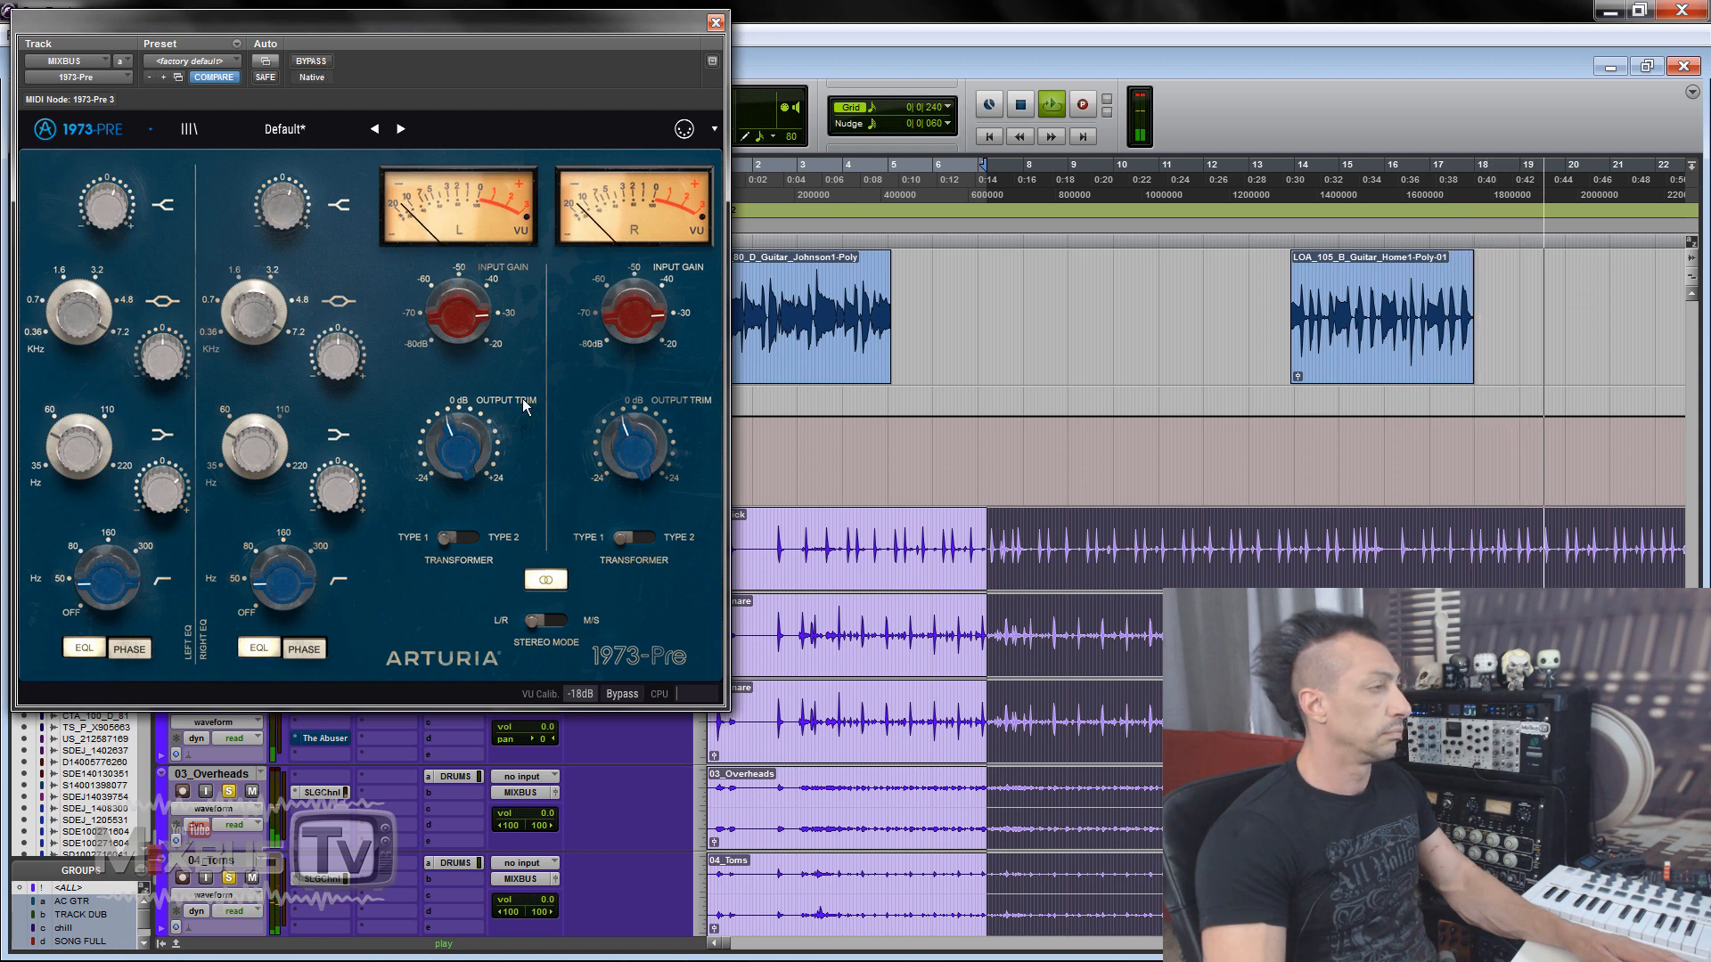
left_click(716, 22)
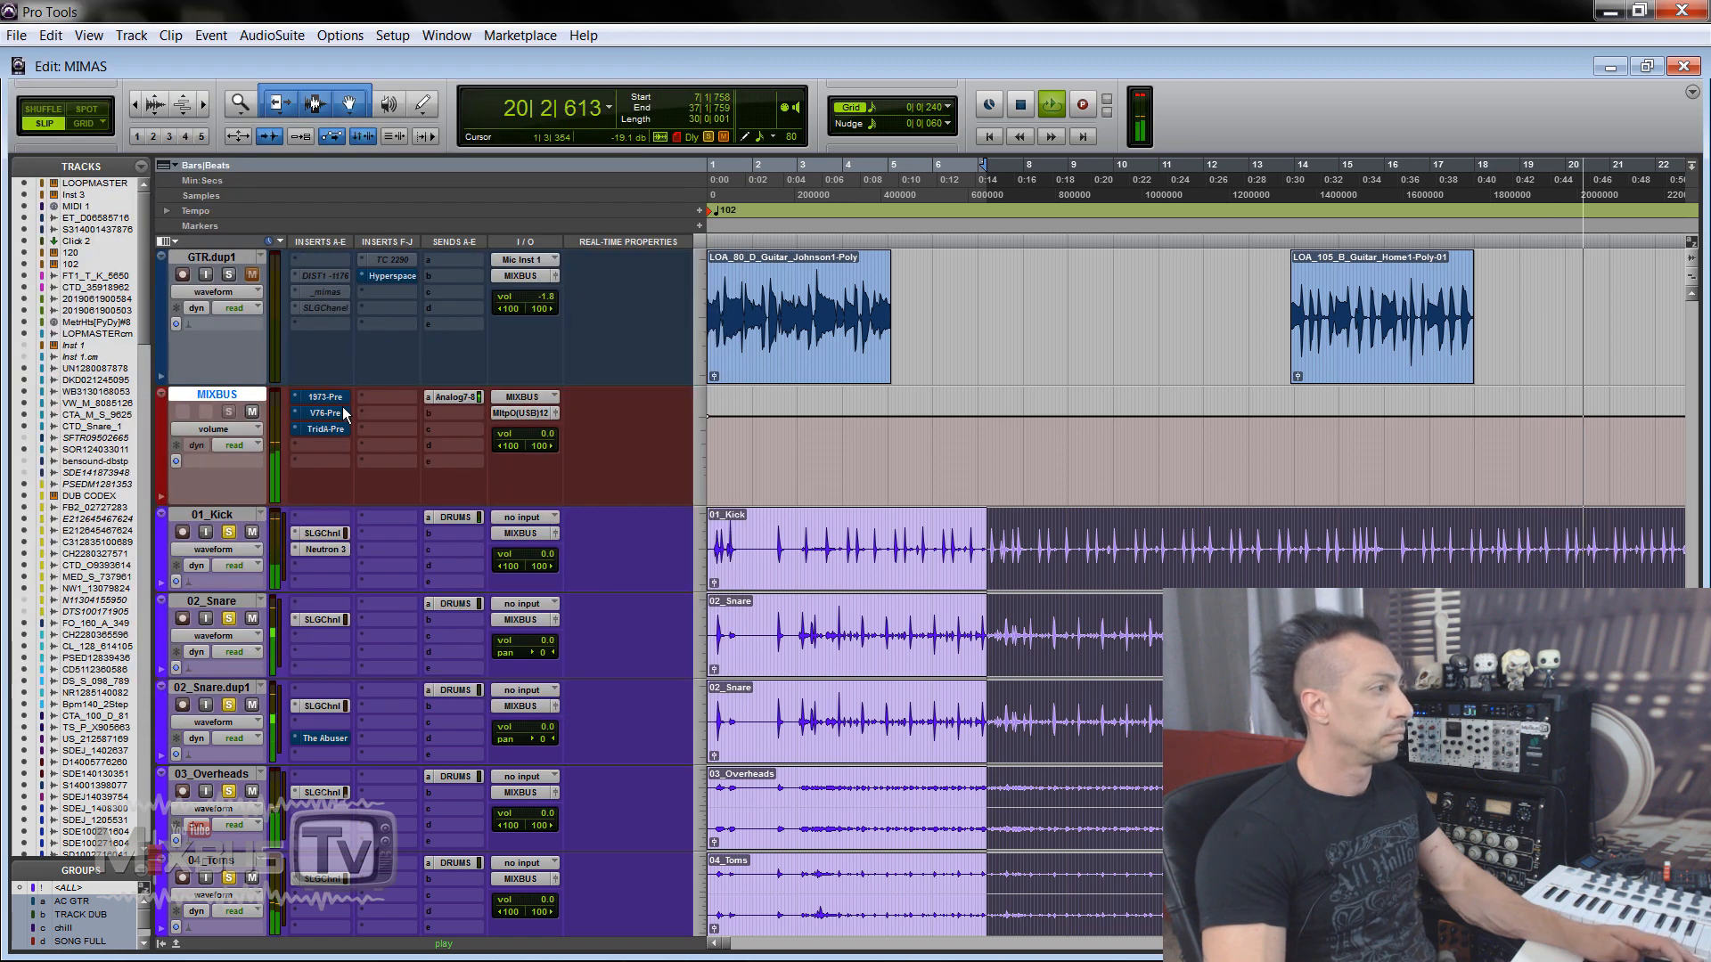
Step: Open the MIXBUS track's V76-Pre out of bypass and reset it to its factory default
left_click(341, 415)
left_click(303, 62)
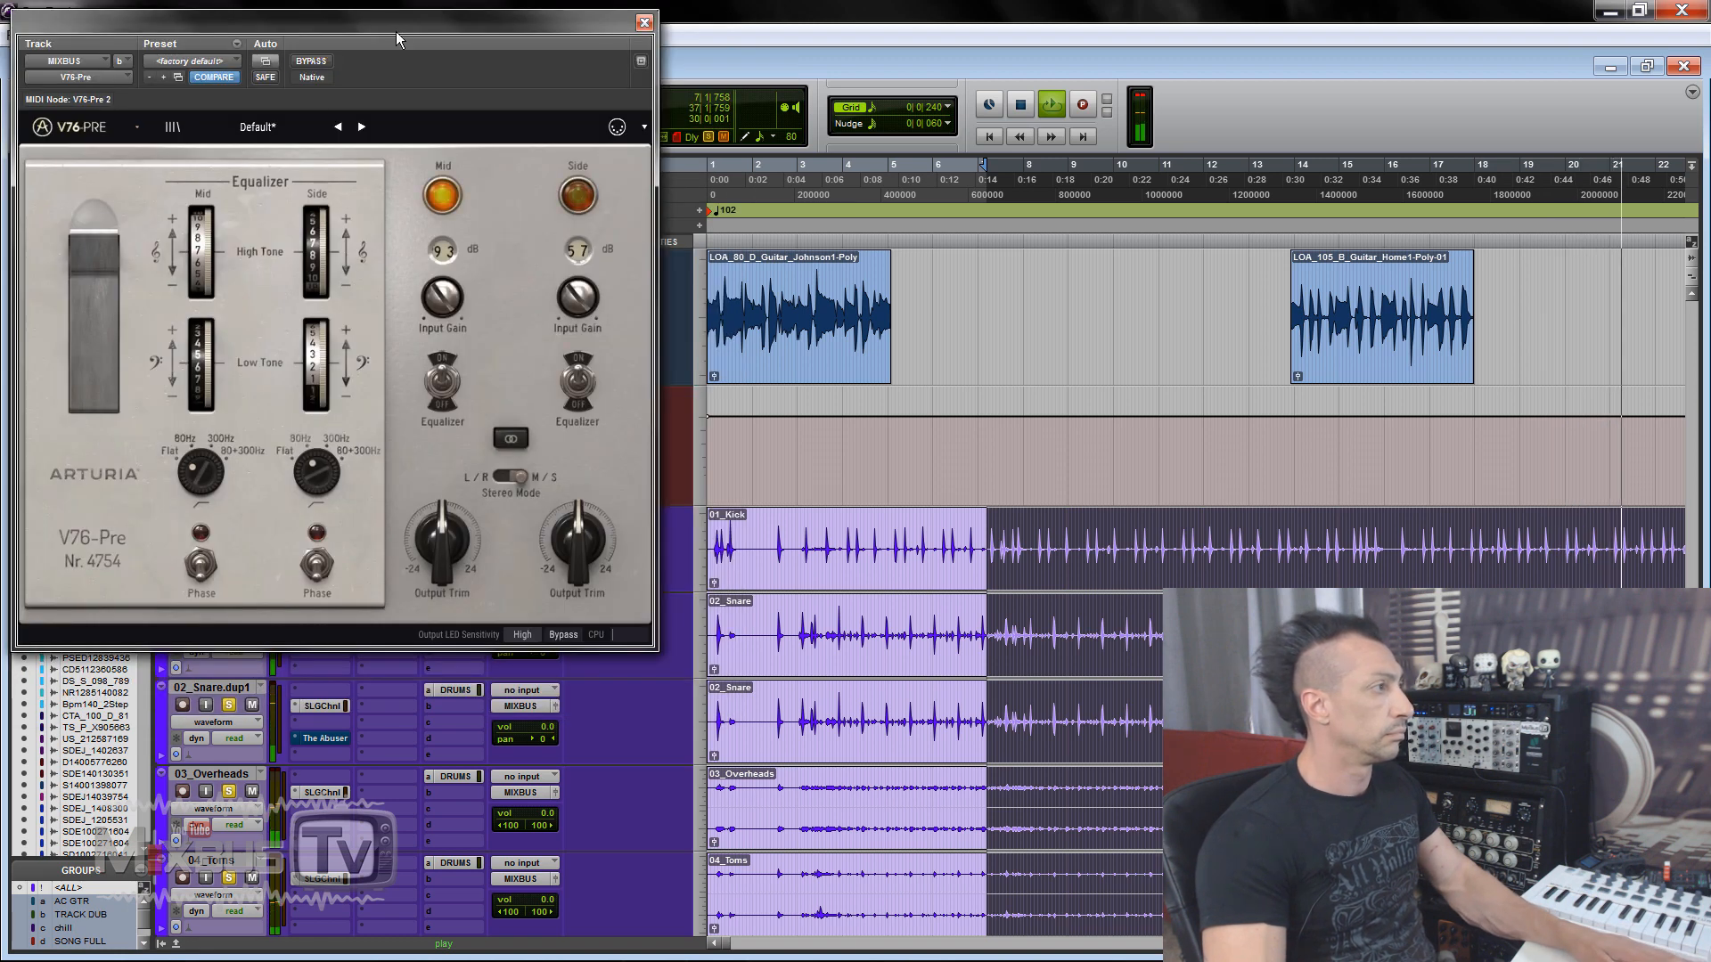
left_click_drag(396, 19, 494, 20)
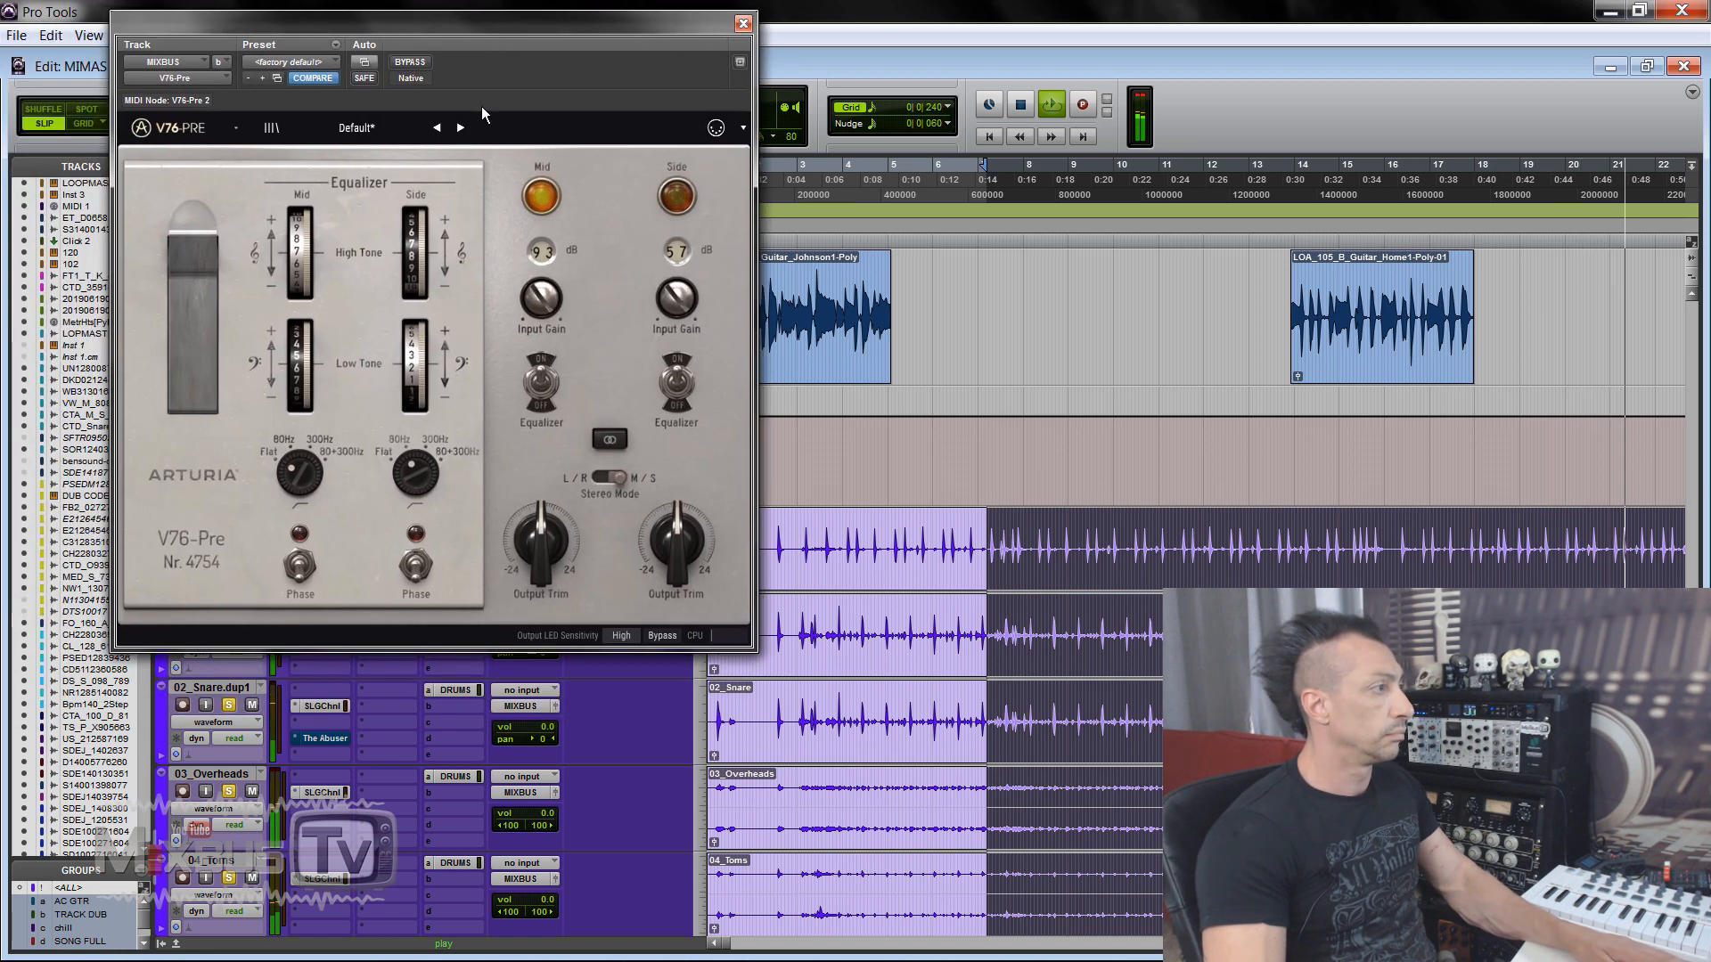
left_click(329, 62)
left_click(361, 71)
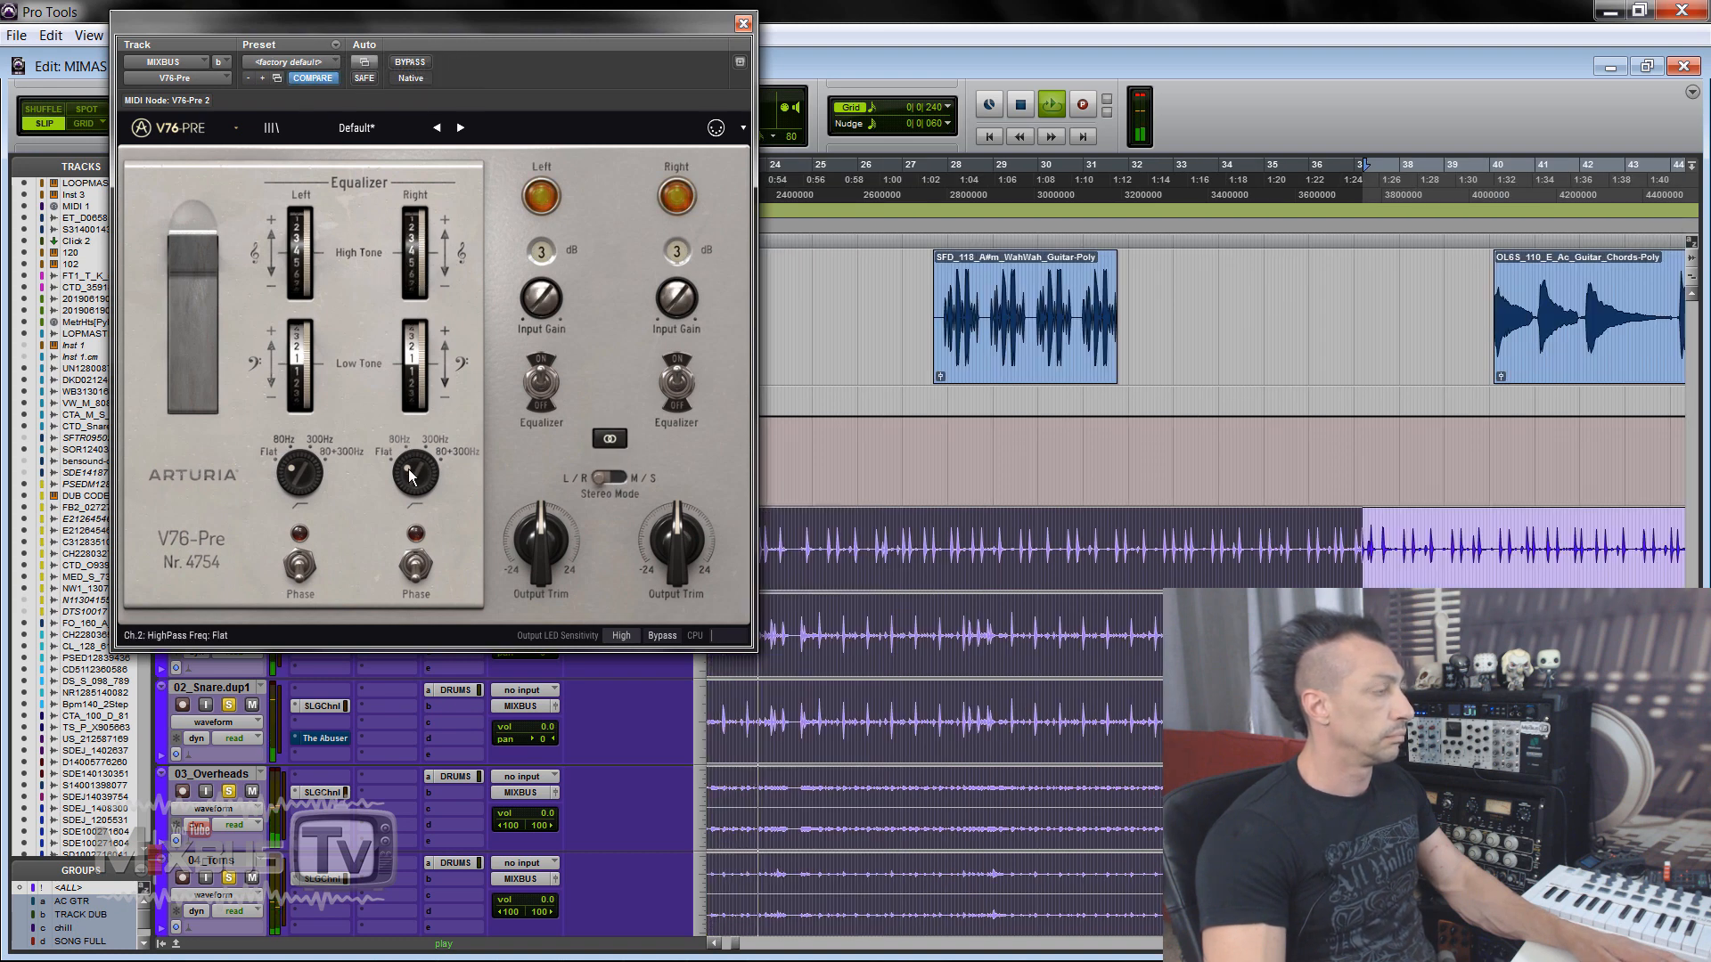
Step: Compare the V76-Pre at about 12 dB input gain with bypass on the drums, and lower the input gain
left_click_drag(543, 311, 532, 241)
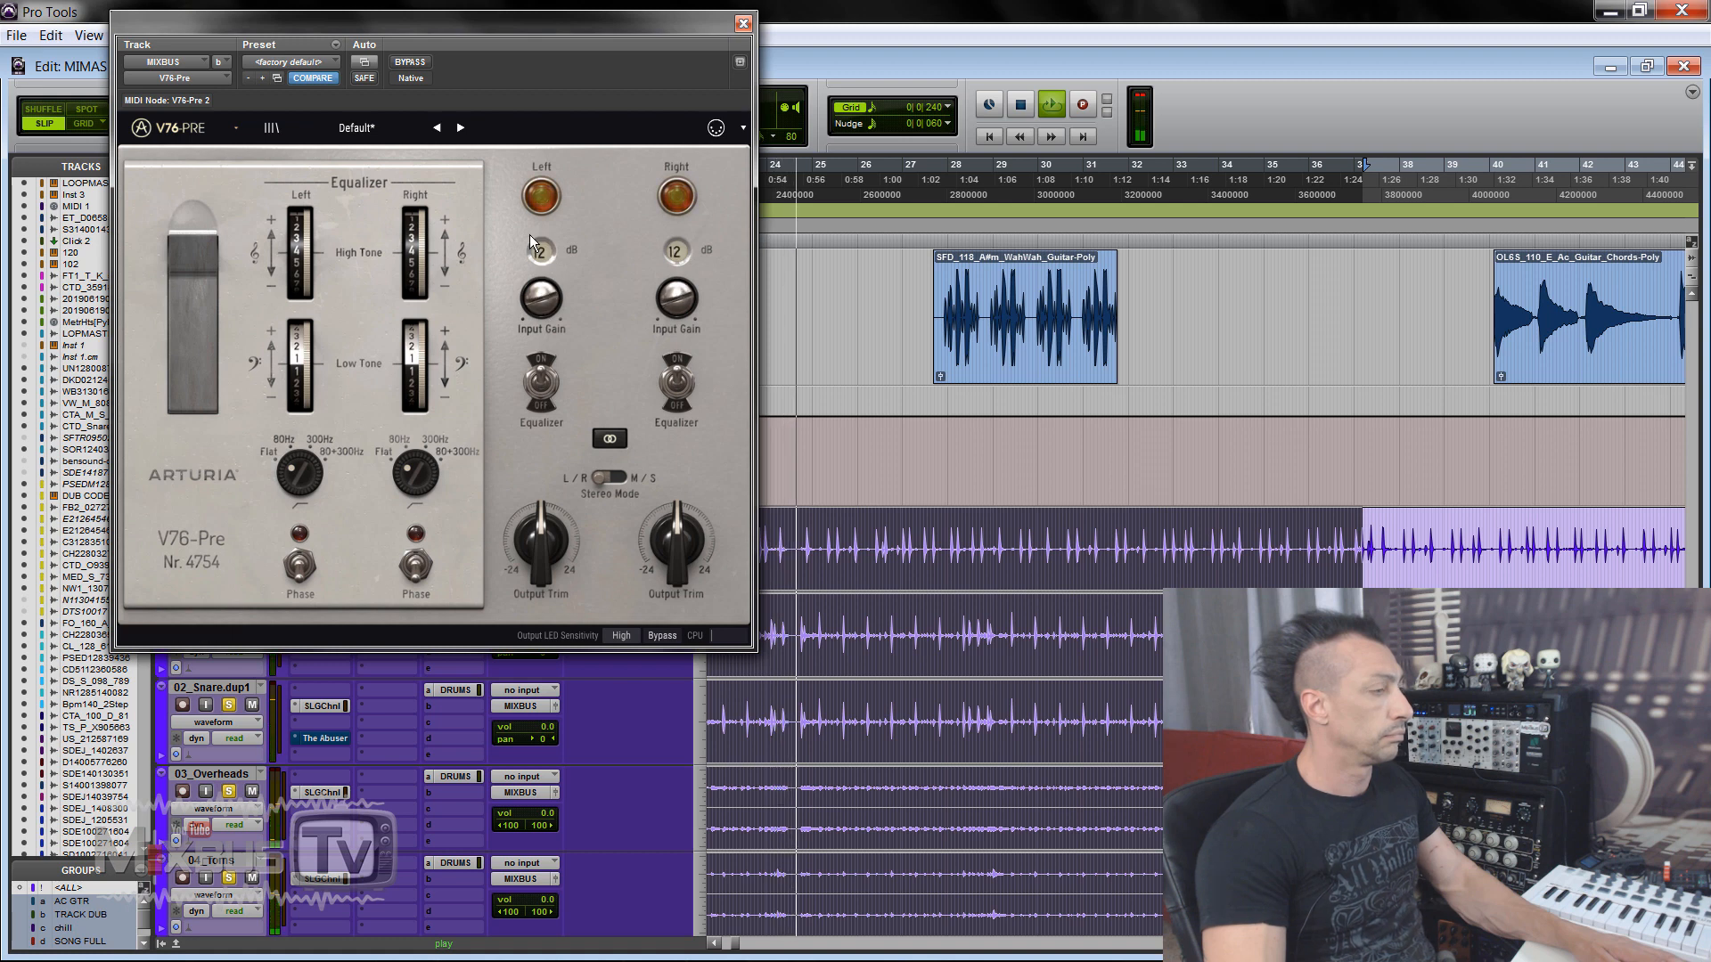
left_click(410, 61)
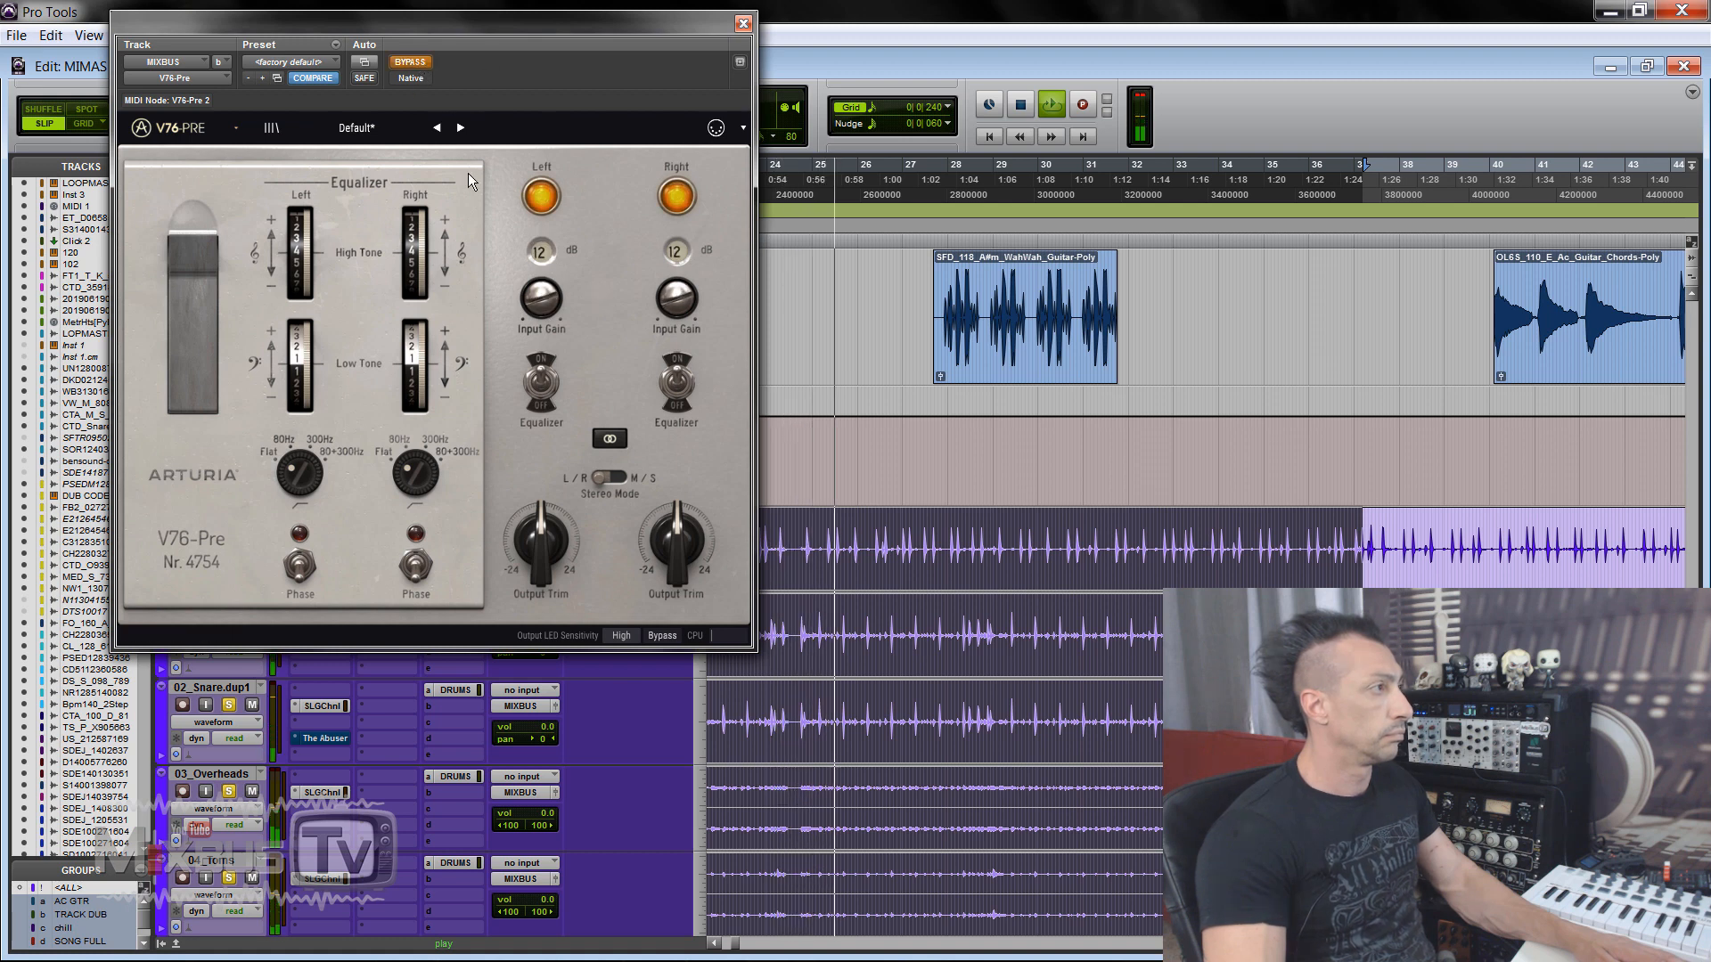
left_click(413, 64)
left_click_drag(537, 283, 537, 324)
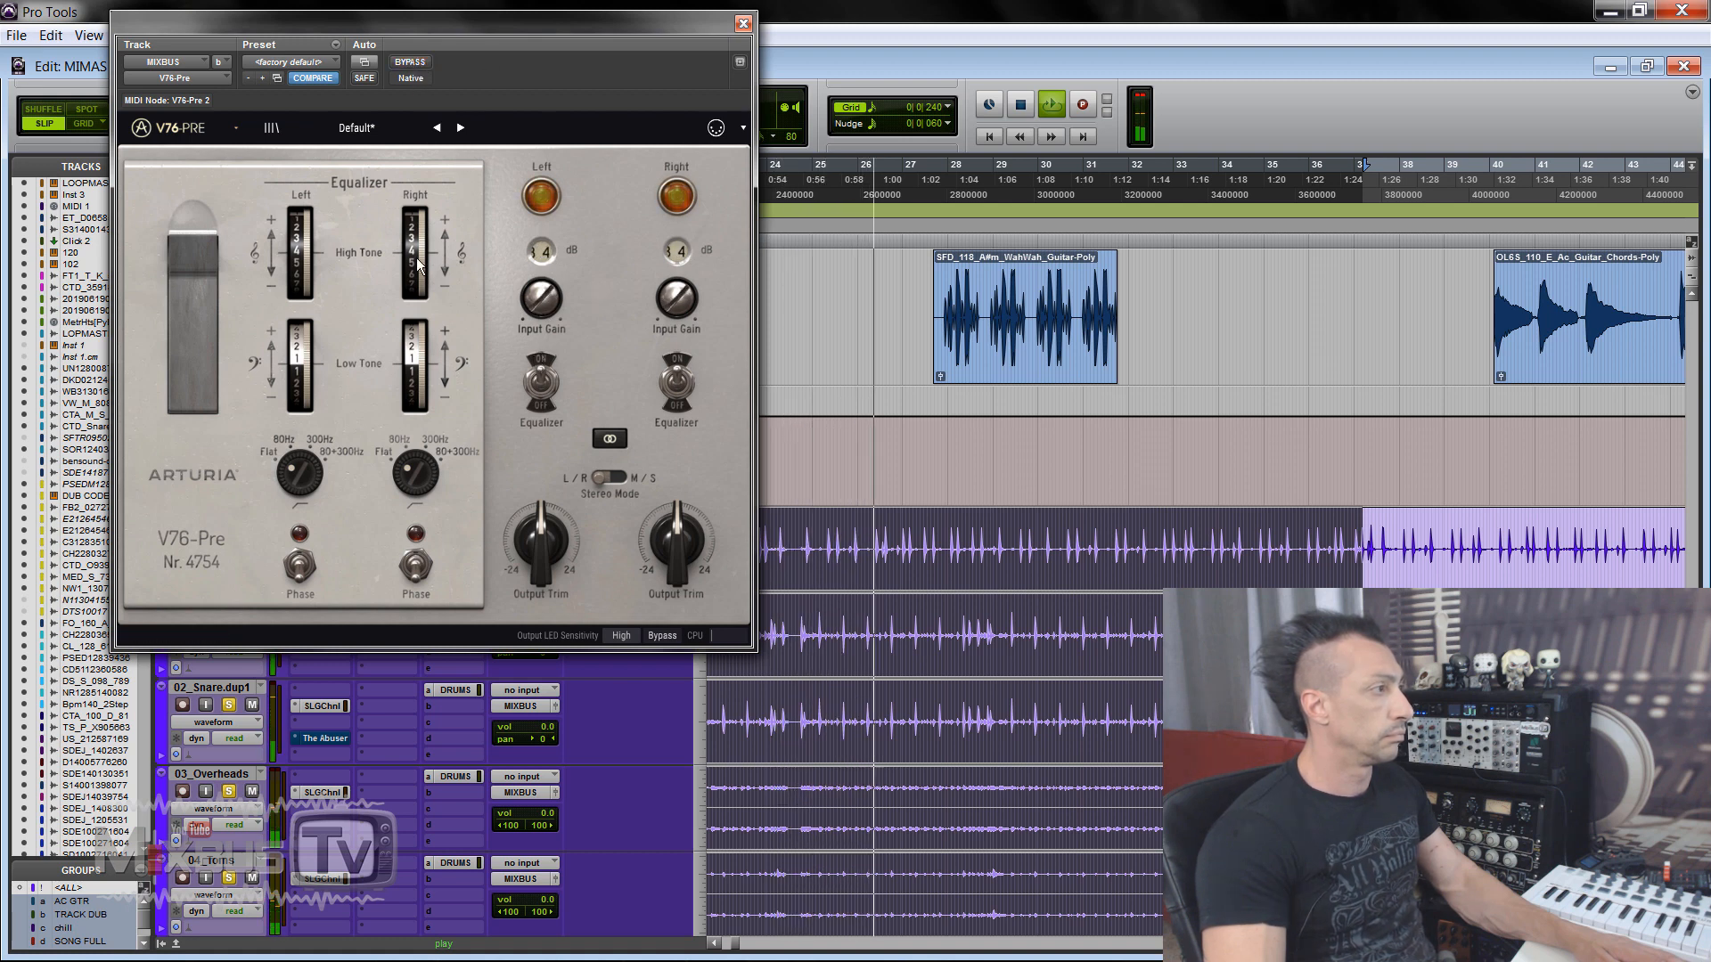
Step: Switch the V76-Pre to M/S stereo mode, lower its Mid high tone and raise its Side high tone slightly
left_click_drag(417, 250, 417, 272)
left_click(608, 477)
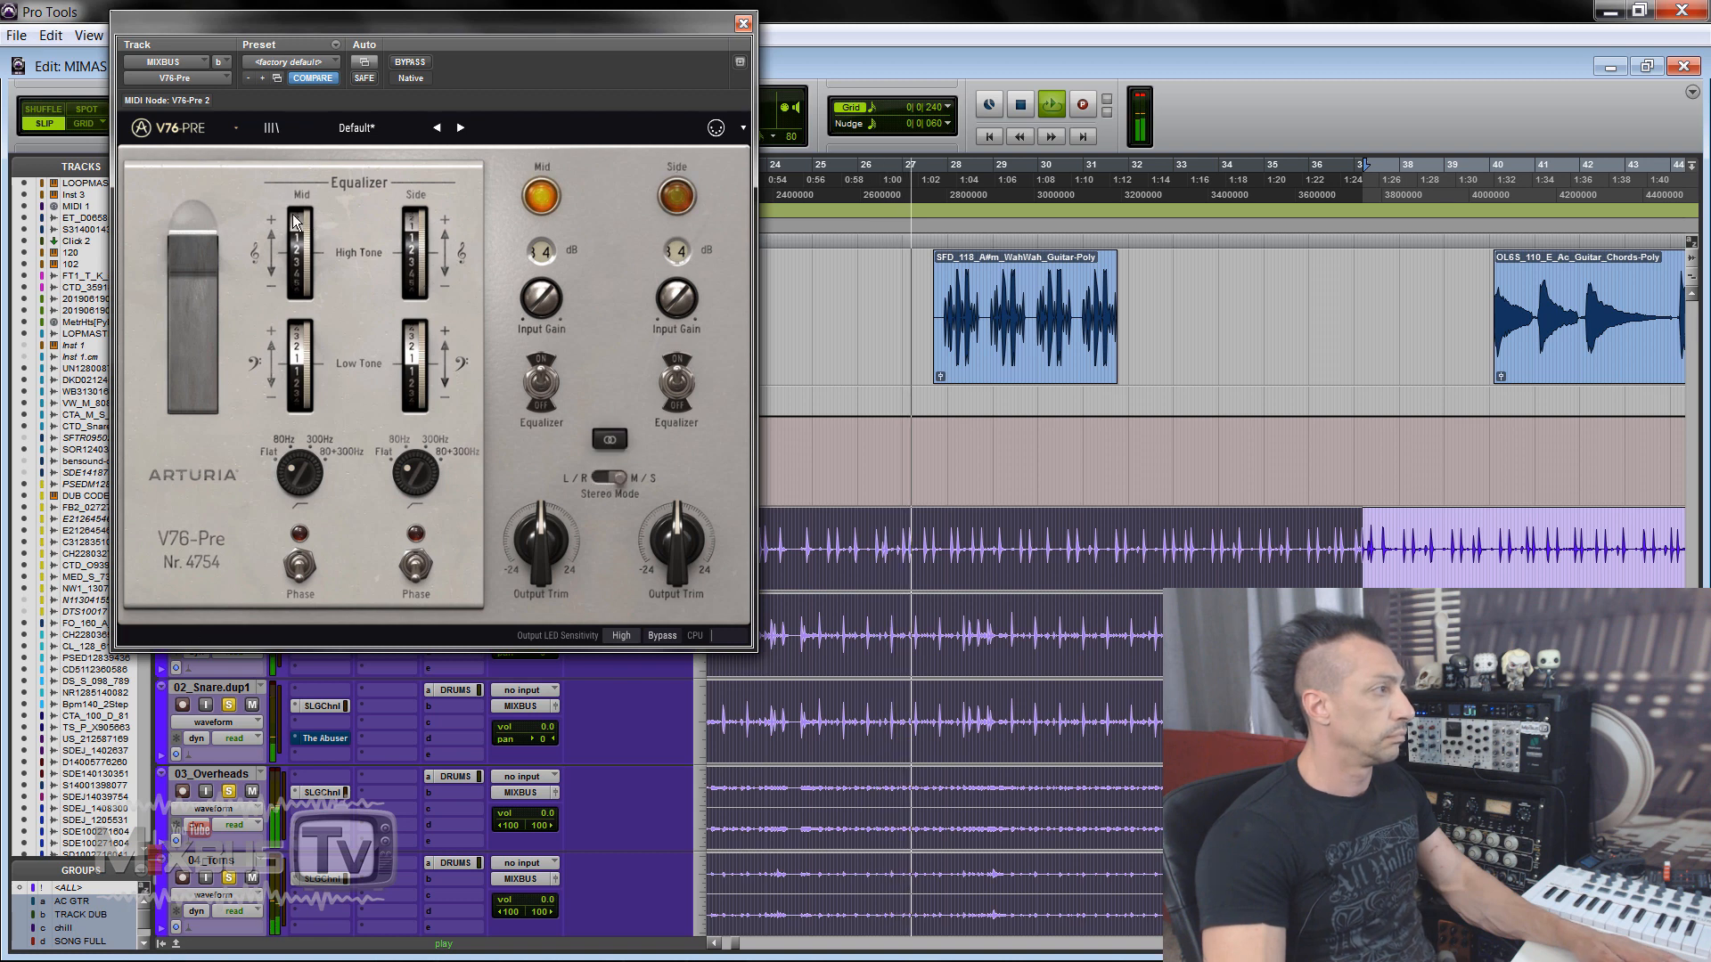
left_click_drag(301, 258, 301, 279)
left_click_drag(416, 257, 415, 243)
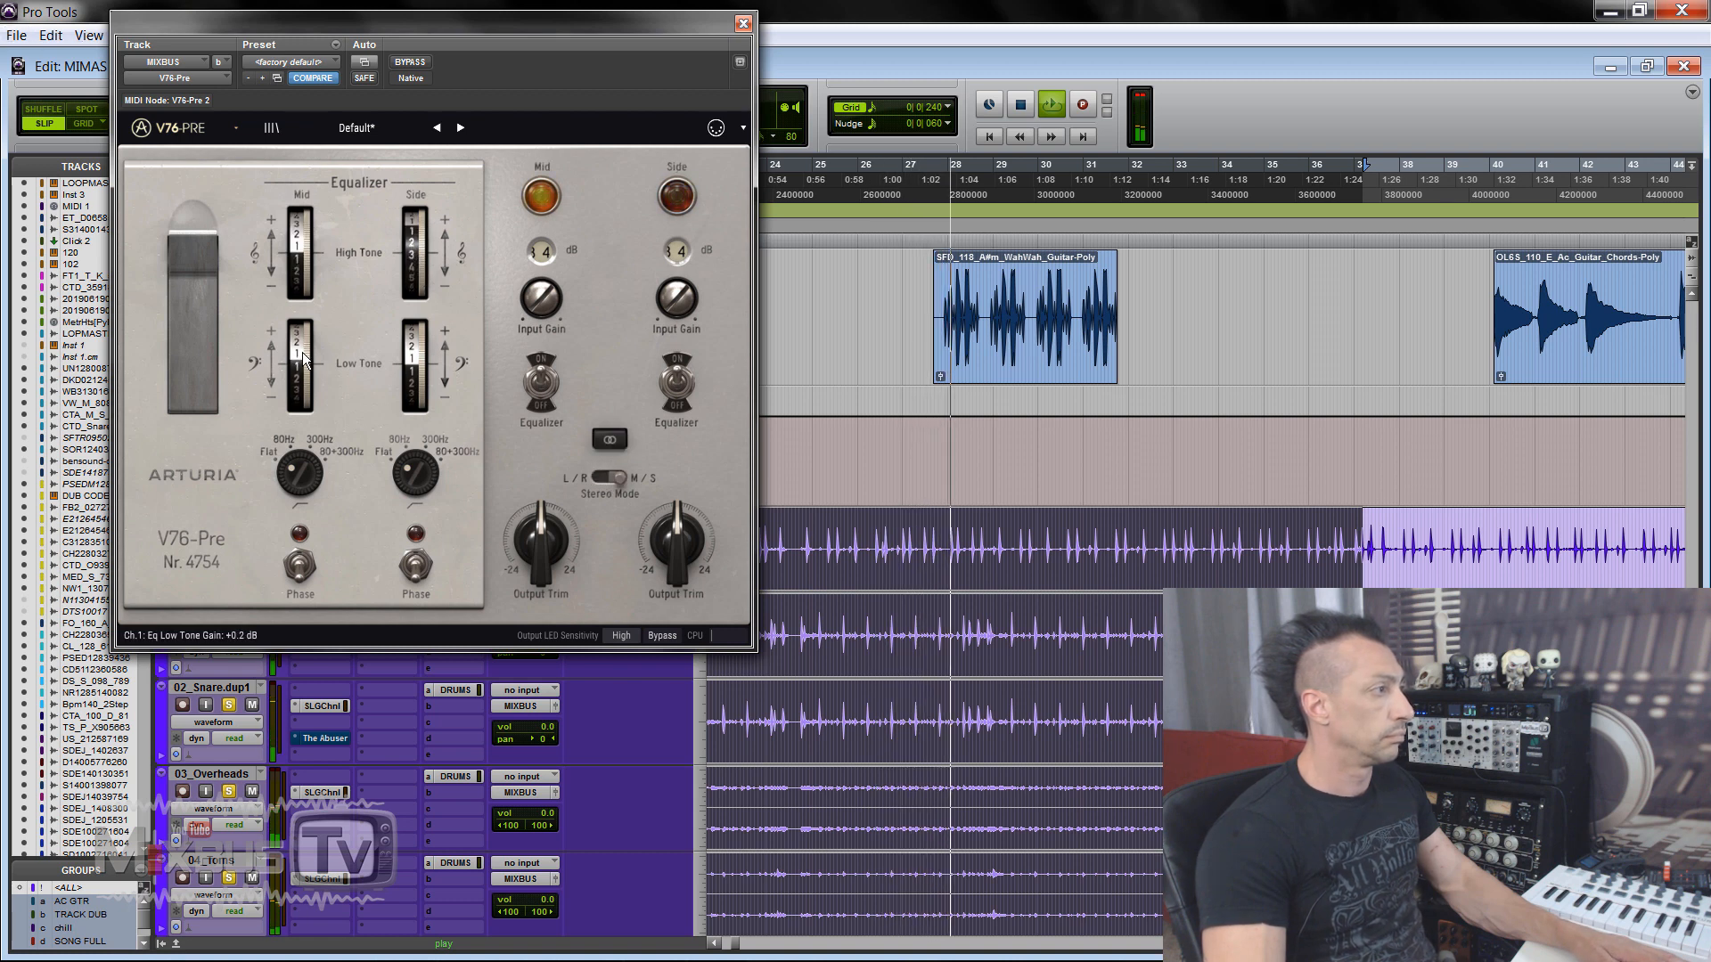
Step: Raise the V76-Pre's Mid low tone, put the plug-in in bypass, and close it
left_click_drag(303, 374, 305, 351)
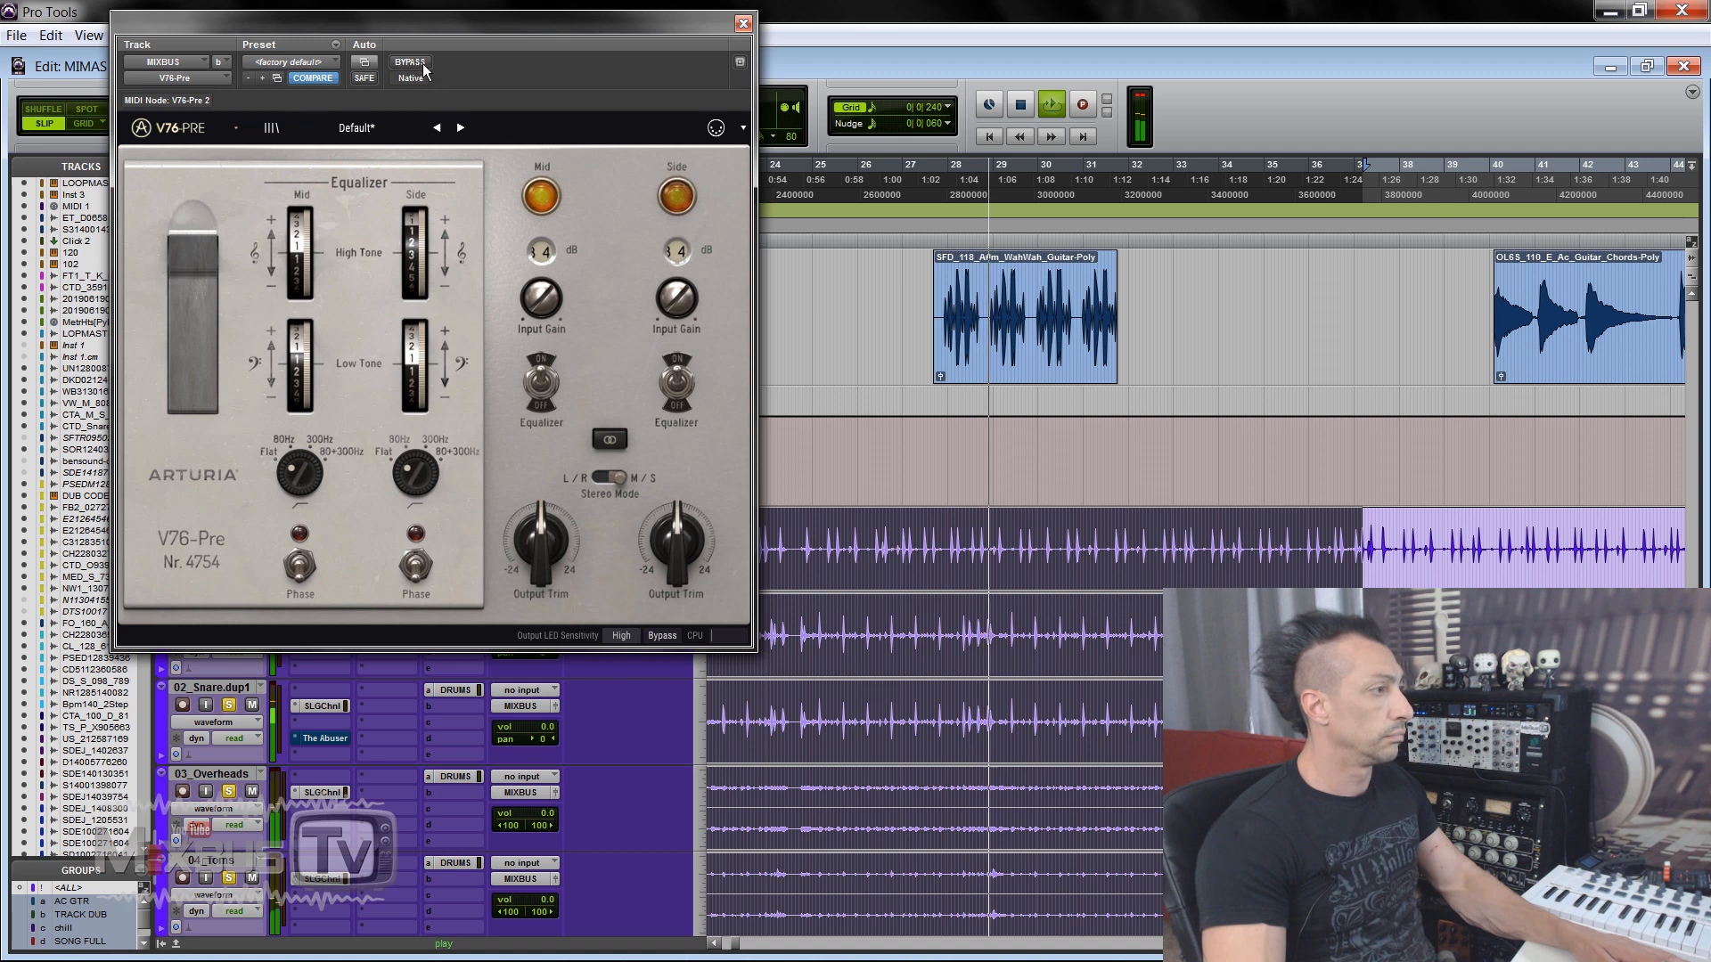
left_click(410, 62)
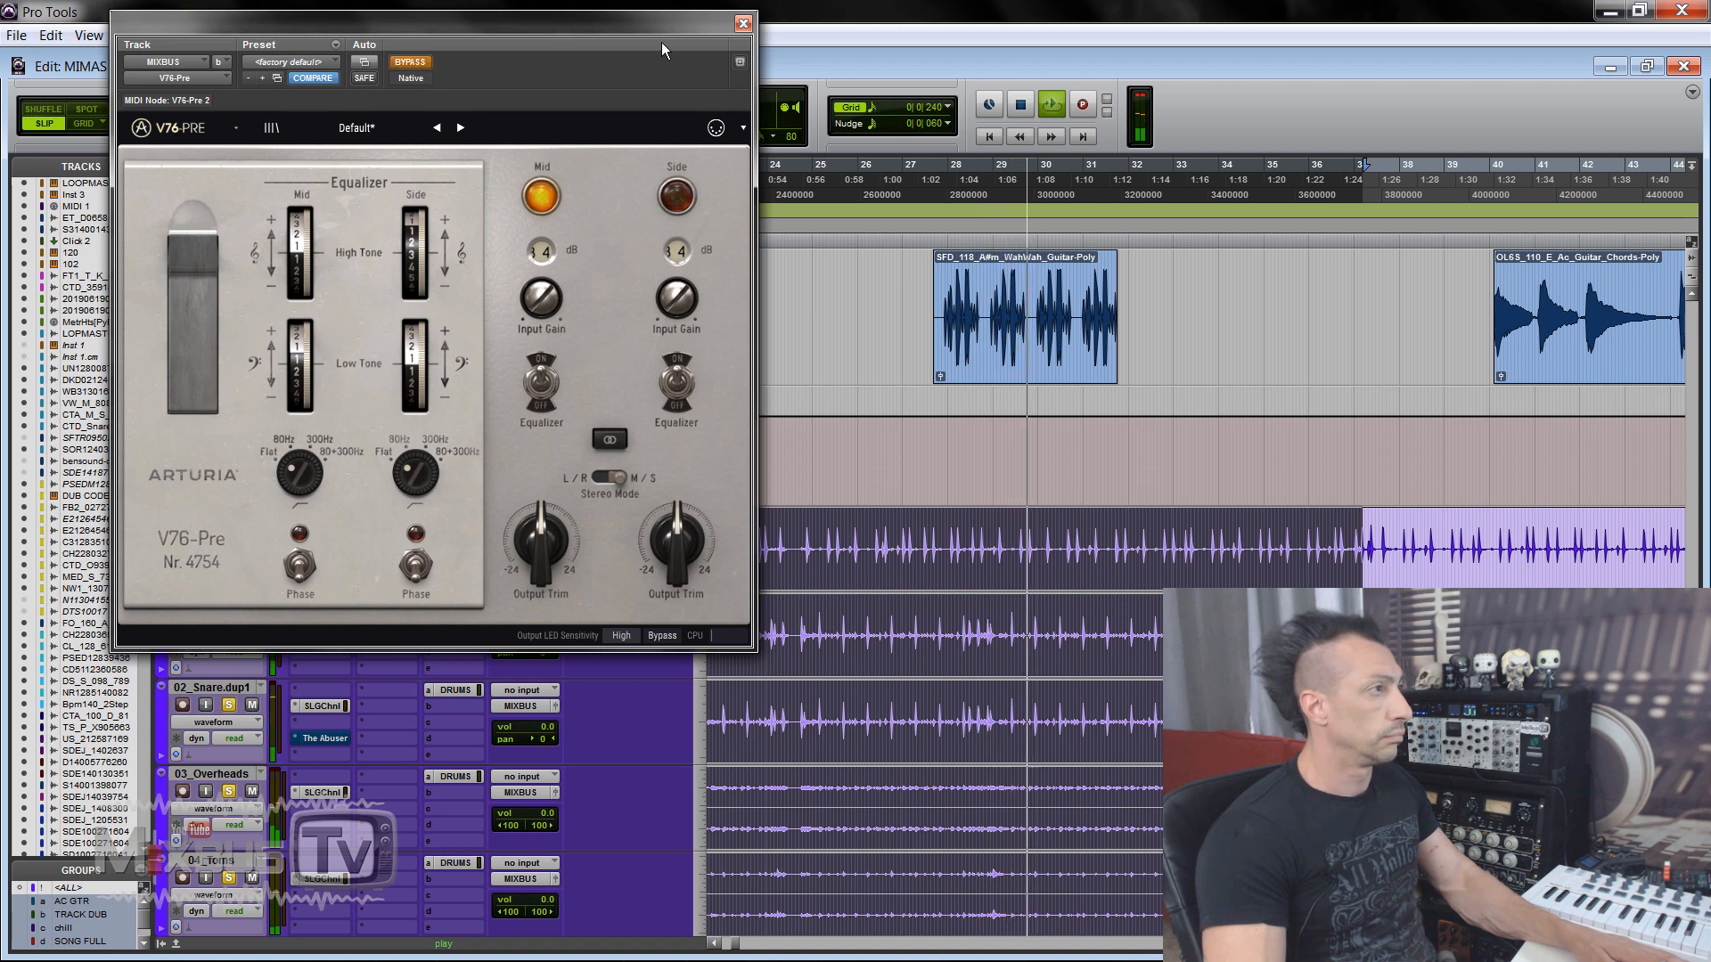
left_click(743, 24)
Step: Open the MIXBUS track's TridA-Pre, reset it to the factory default, and raise its input gain
left_click(334, 433)
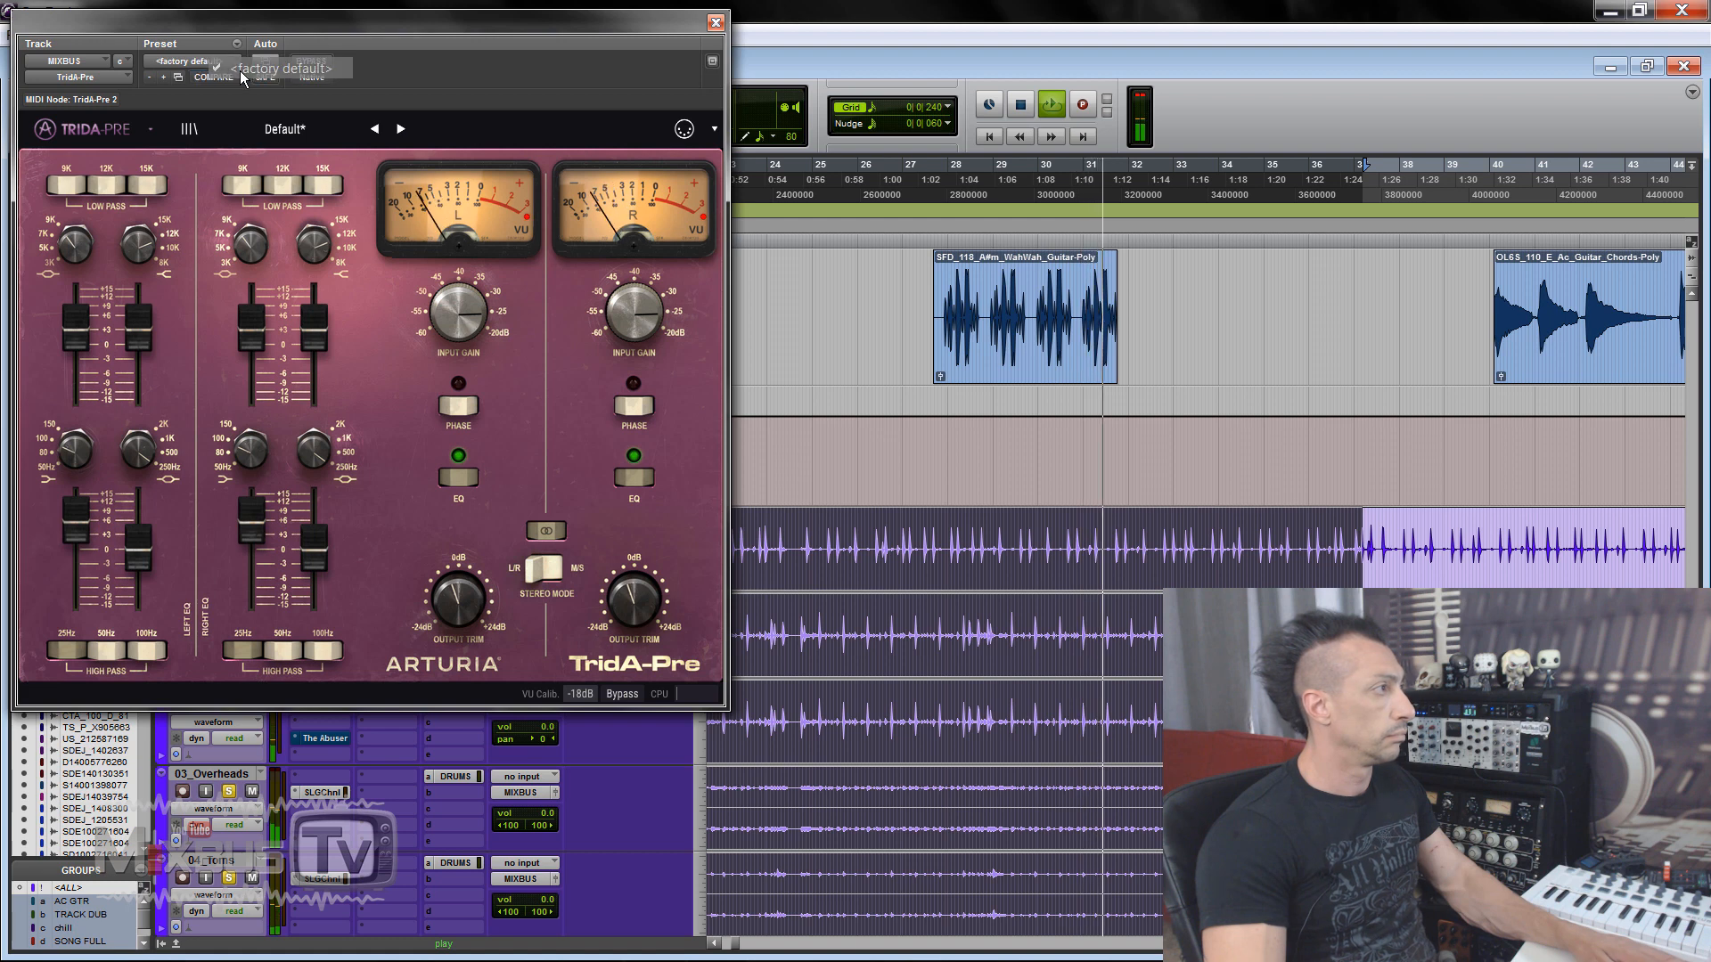
left_click(214, 77)
left_click_drag(317, 347, 317, 339)
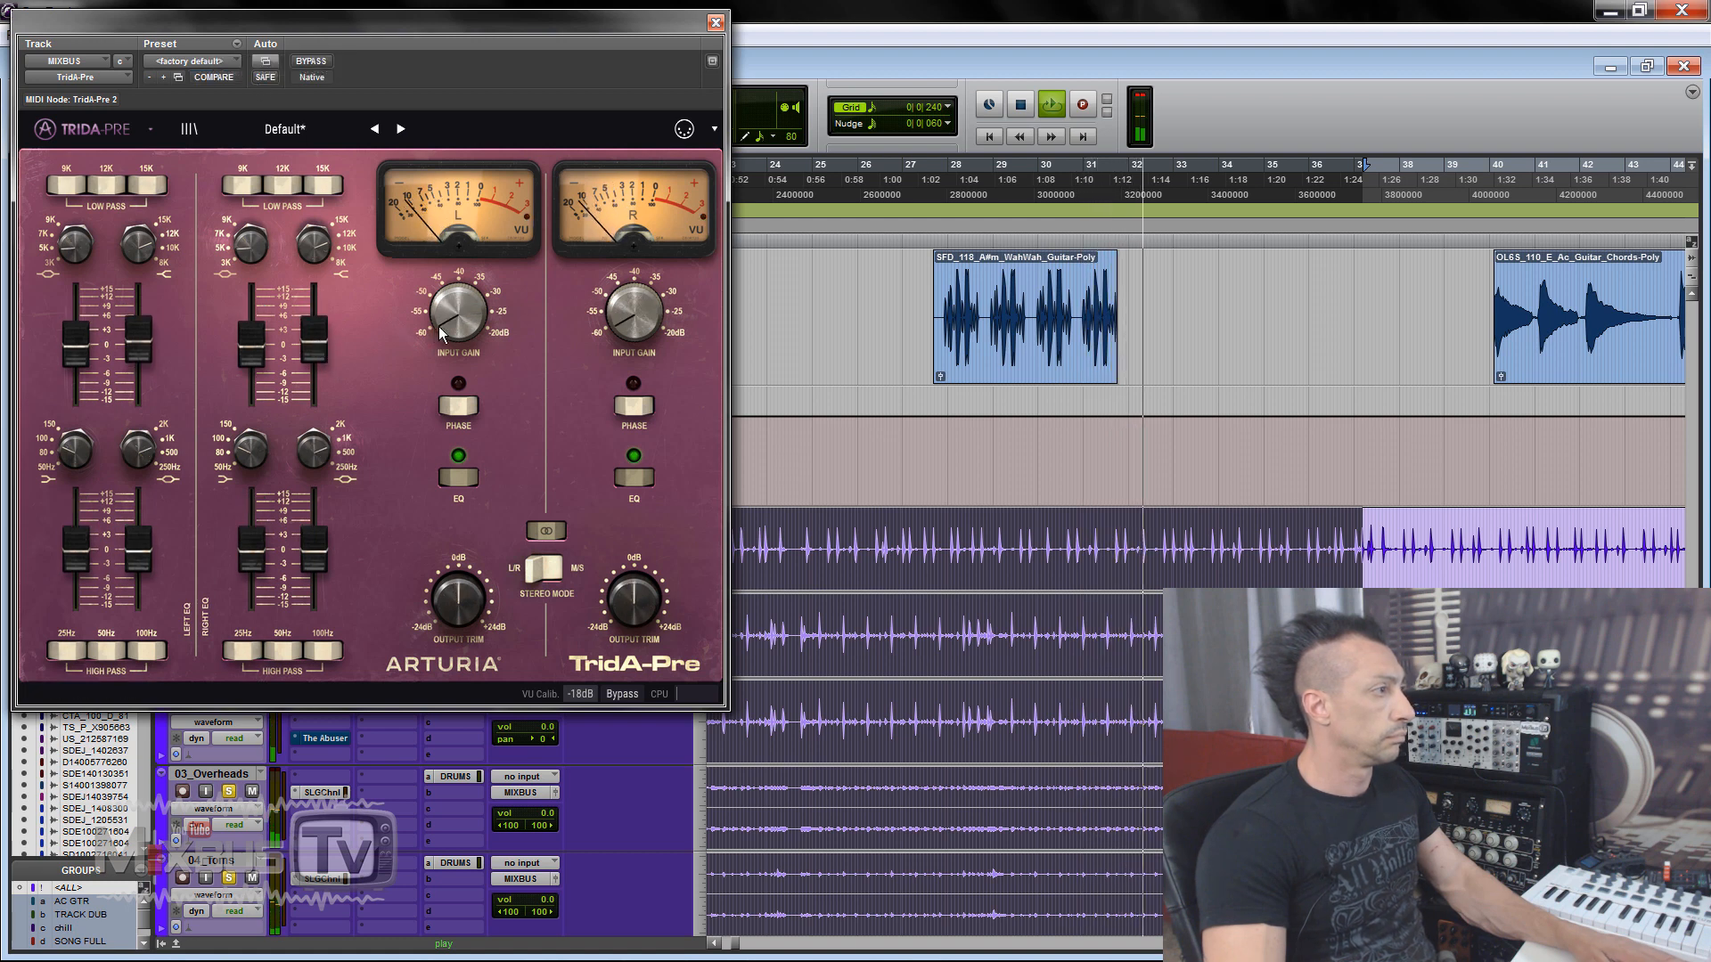
left_click_drag(464, 317, 473, 145)
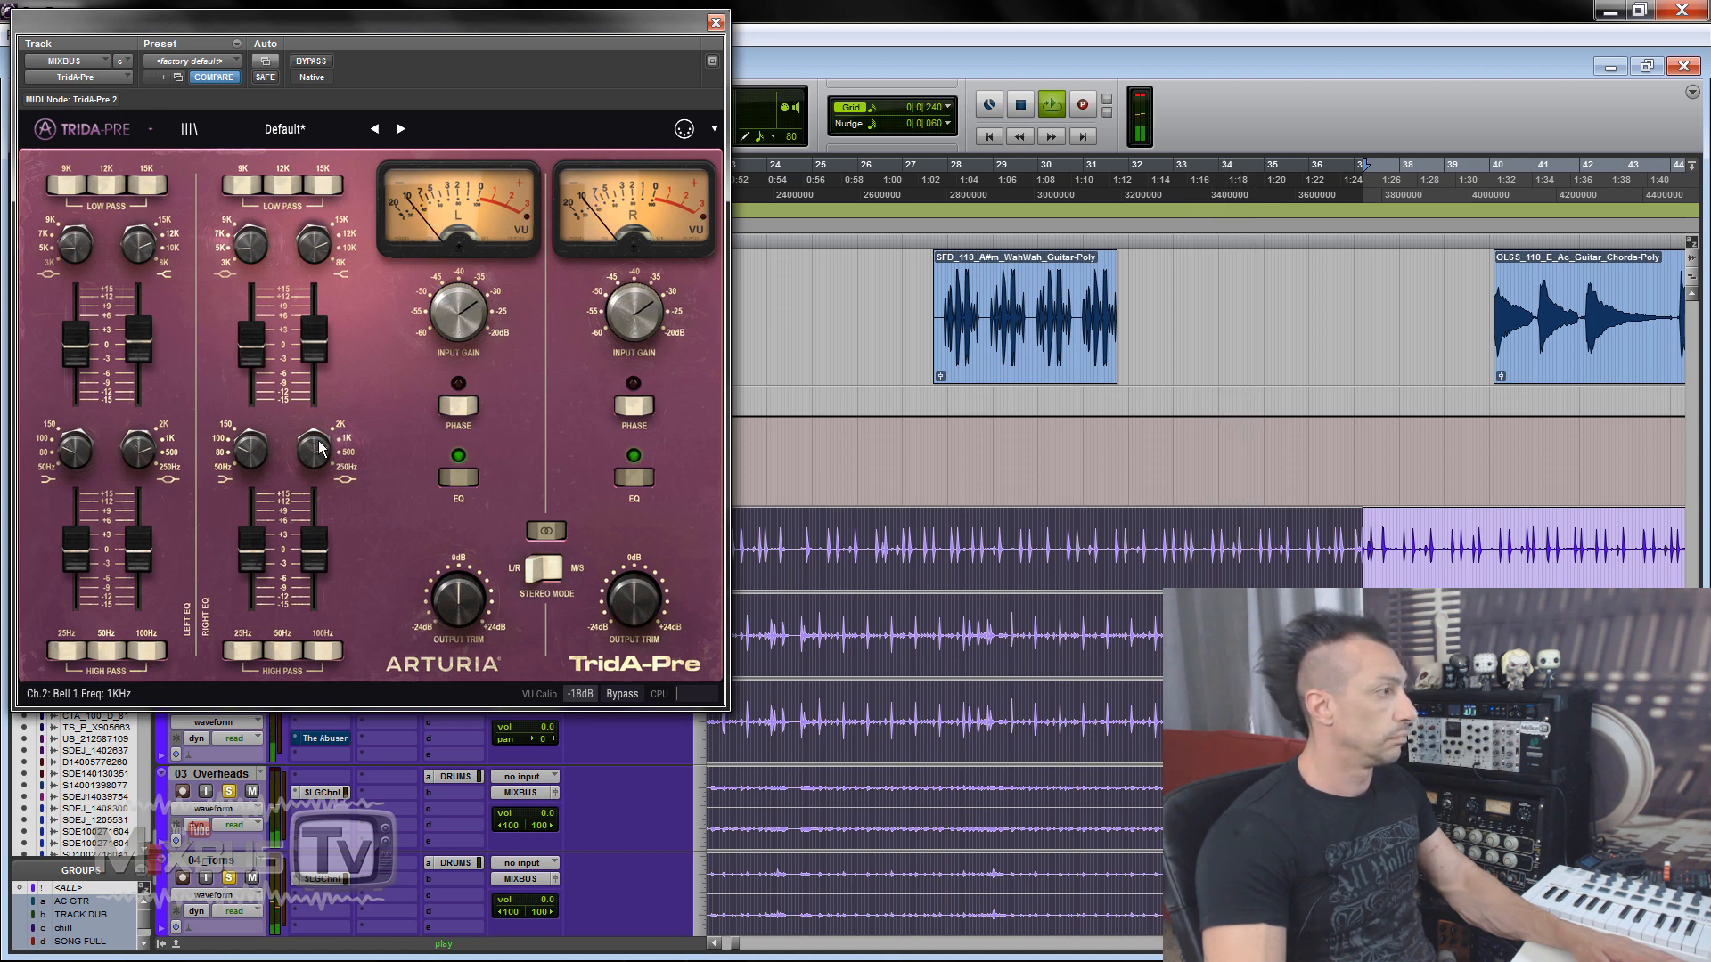
Step: Cut the TridA-Pre's 1KHz band by about 3.1 dB, compare the drums with bypass, and close the plug-in
left_click_drag(314, 560, 314, 581)
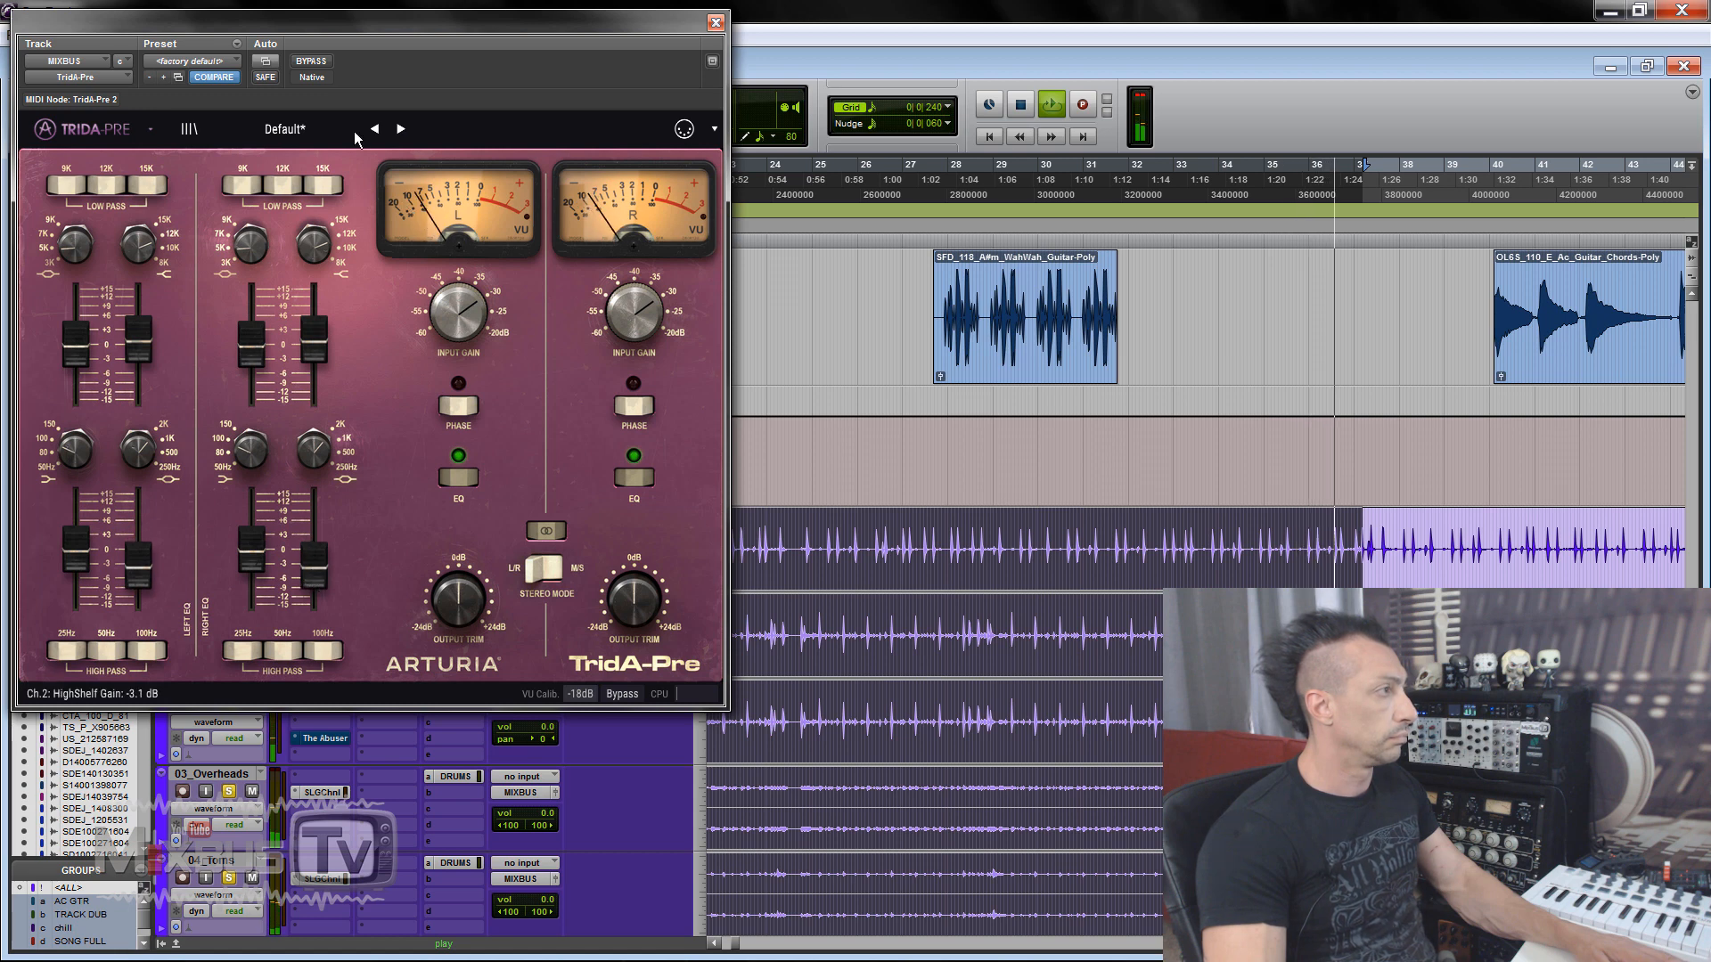
left_click(311, 61)
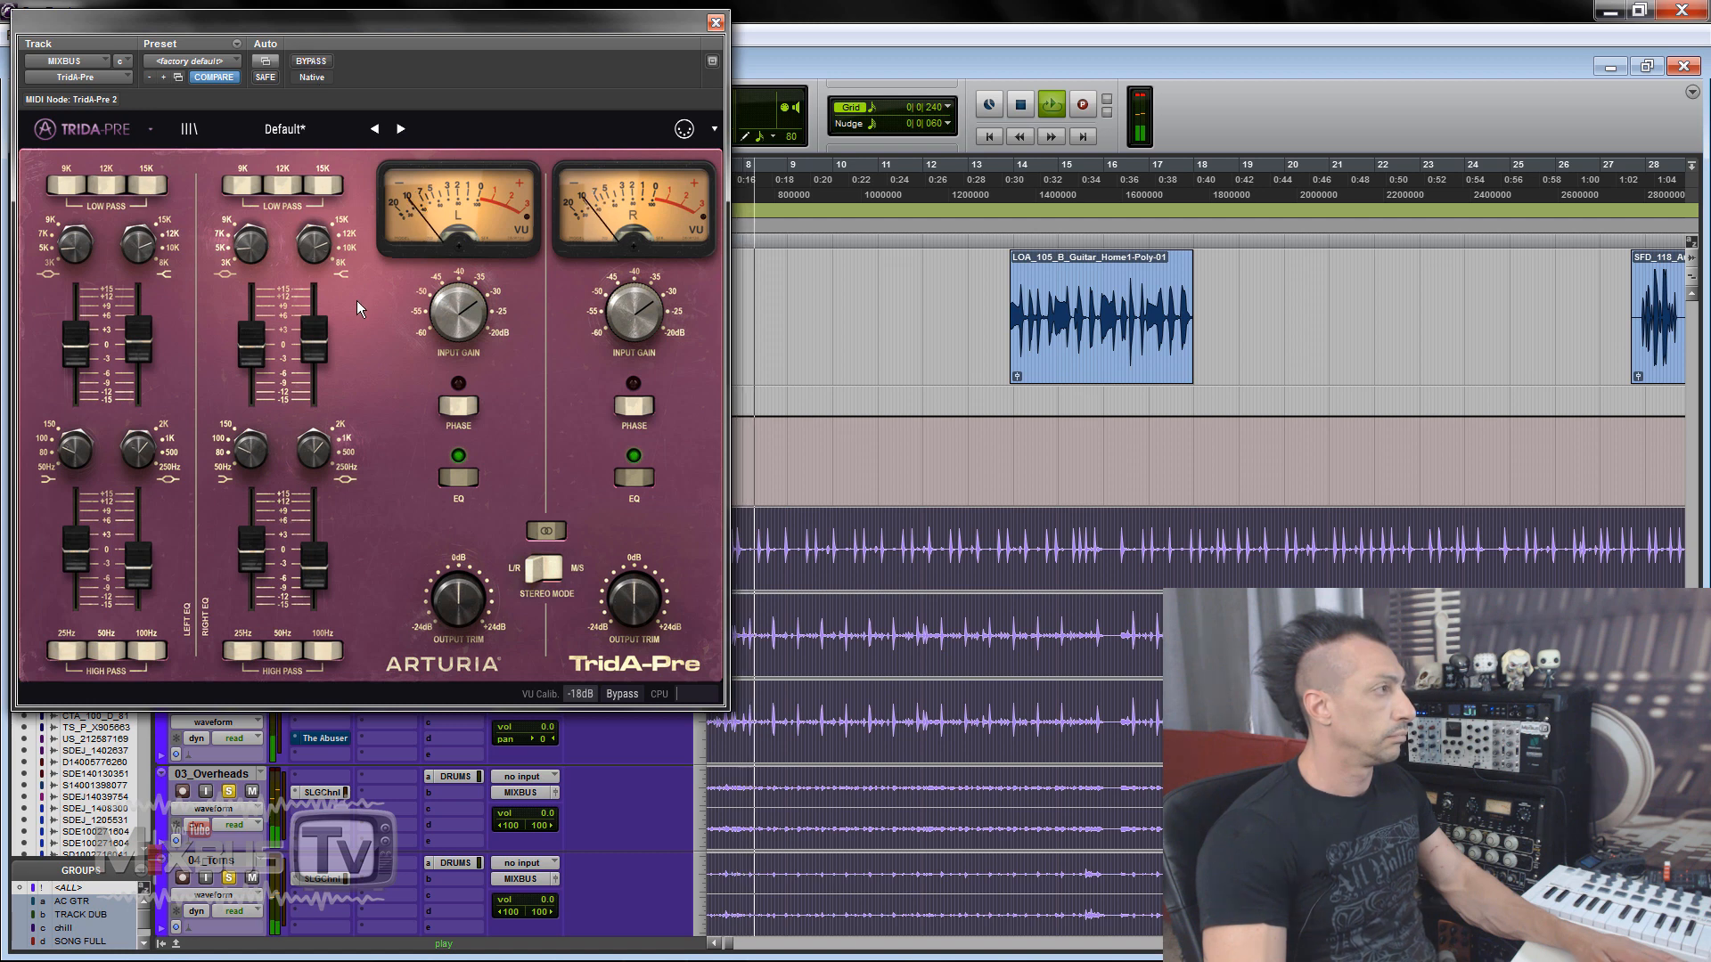
left_click(311, 61)
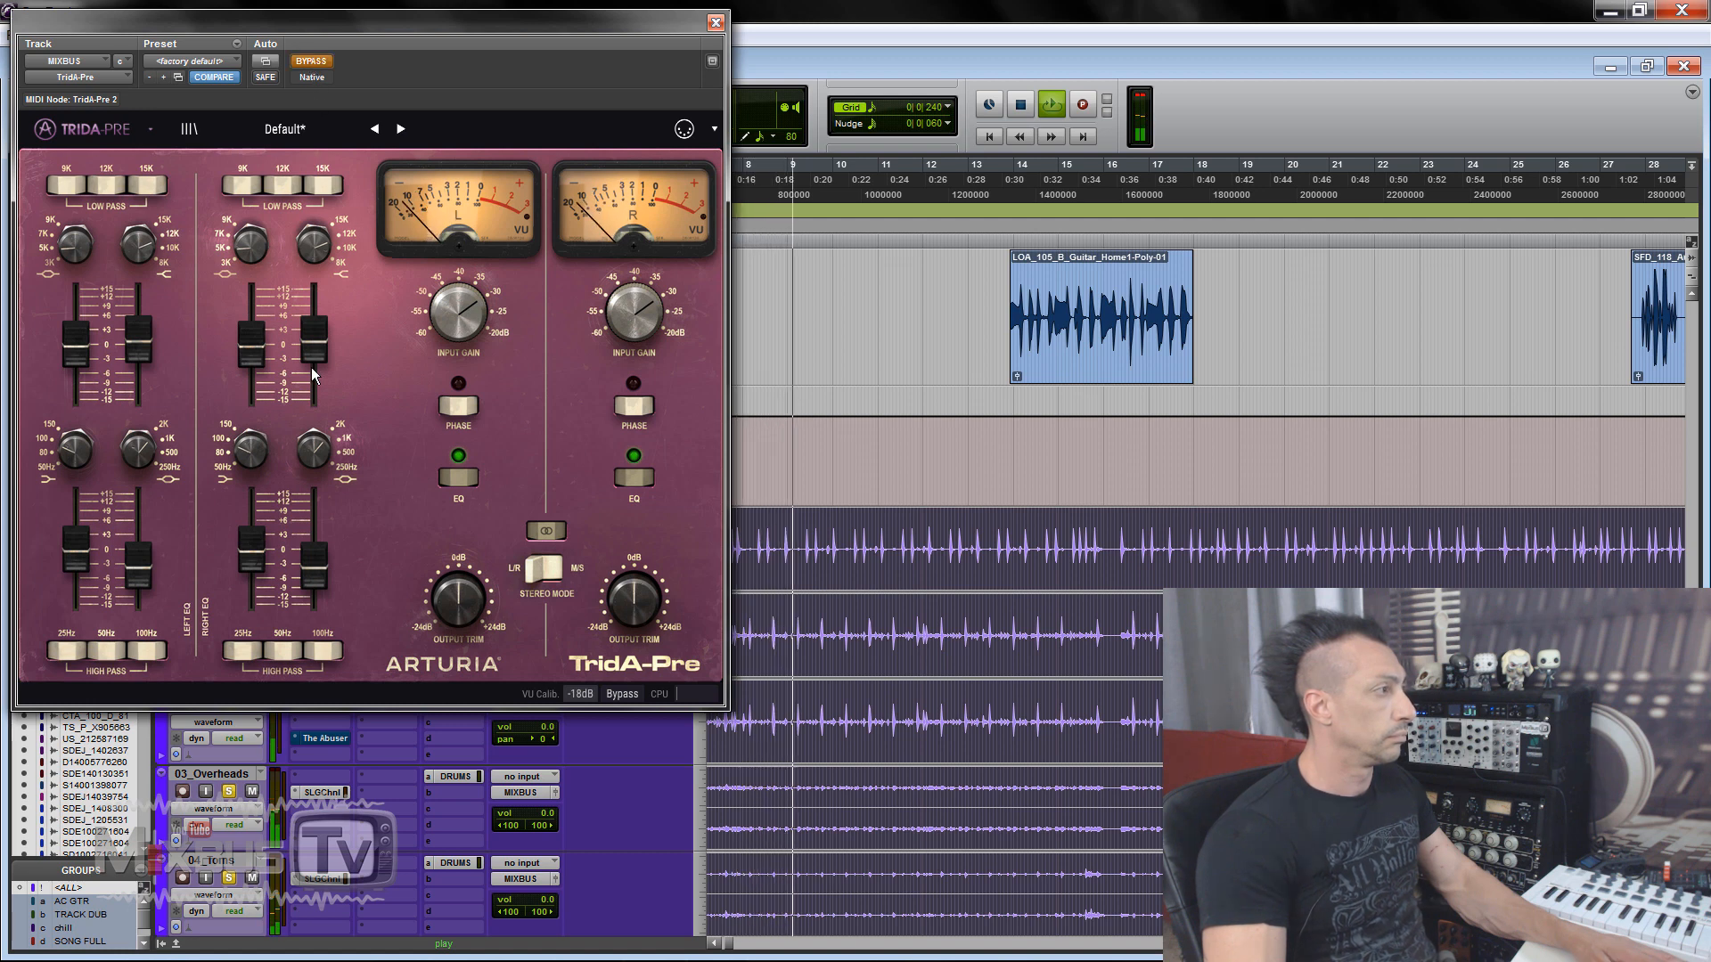
left_click(311, 62)
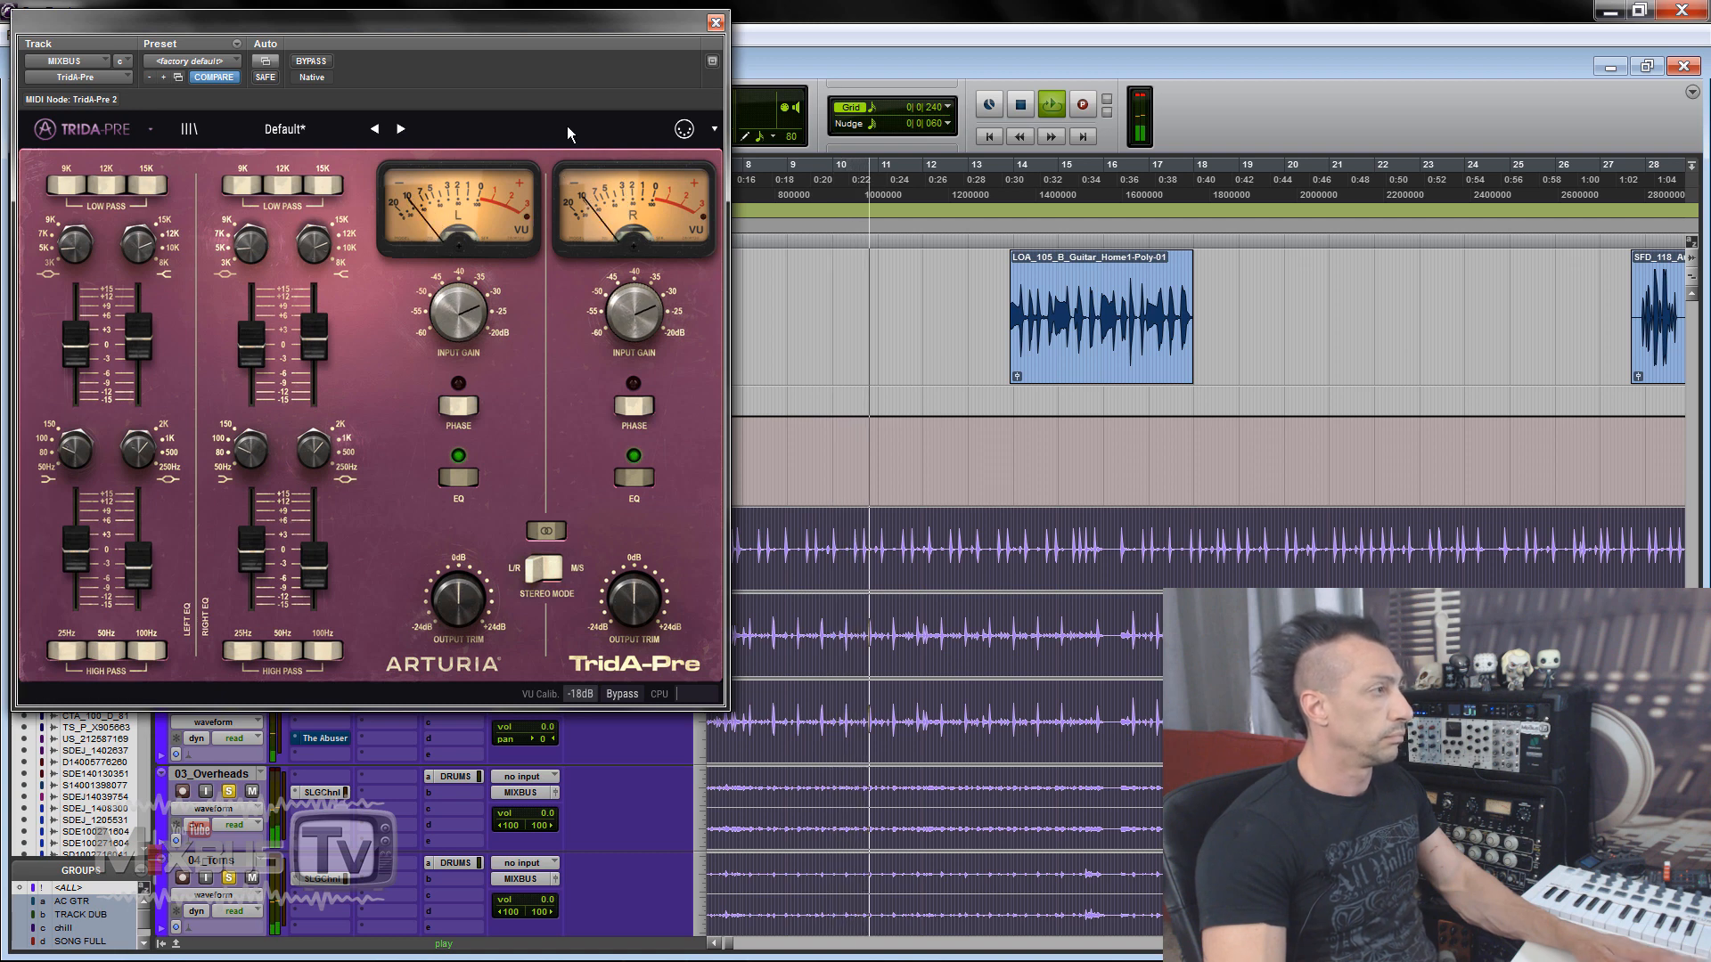
left_click(716, 23)
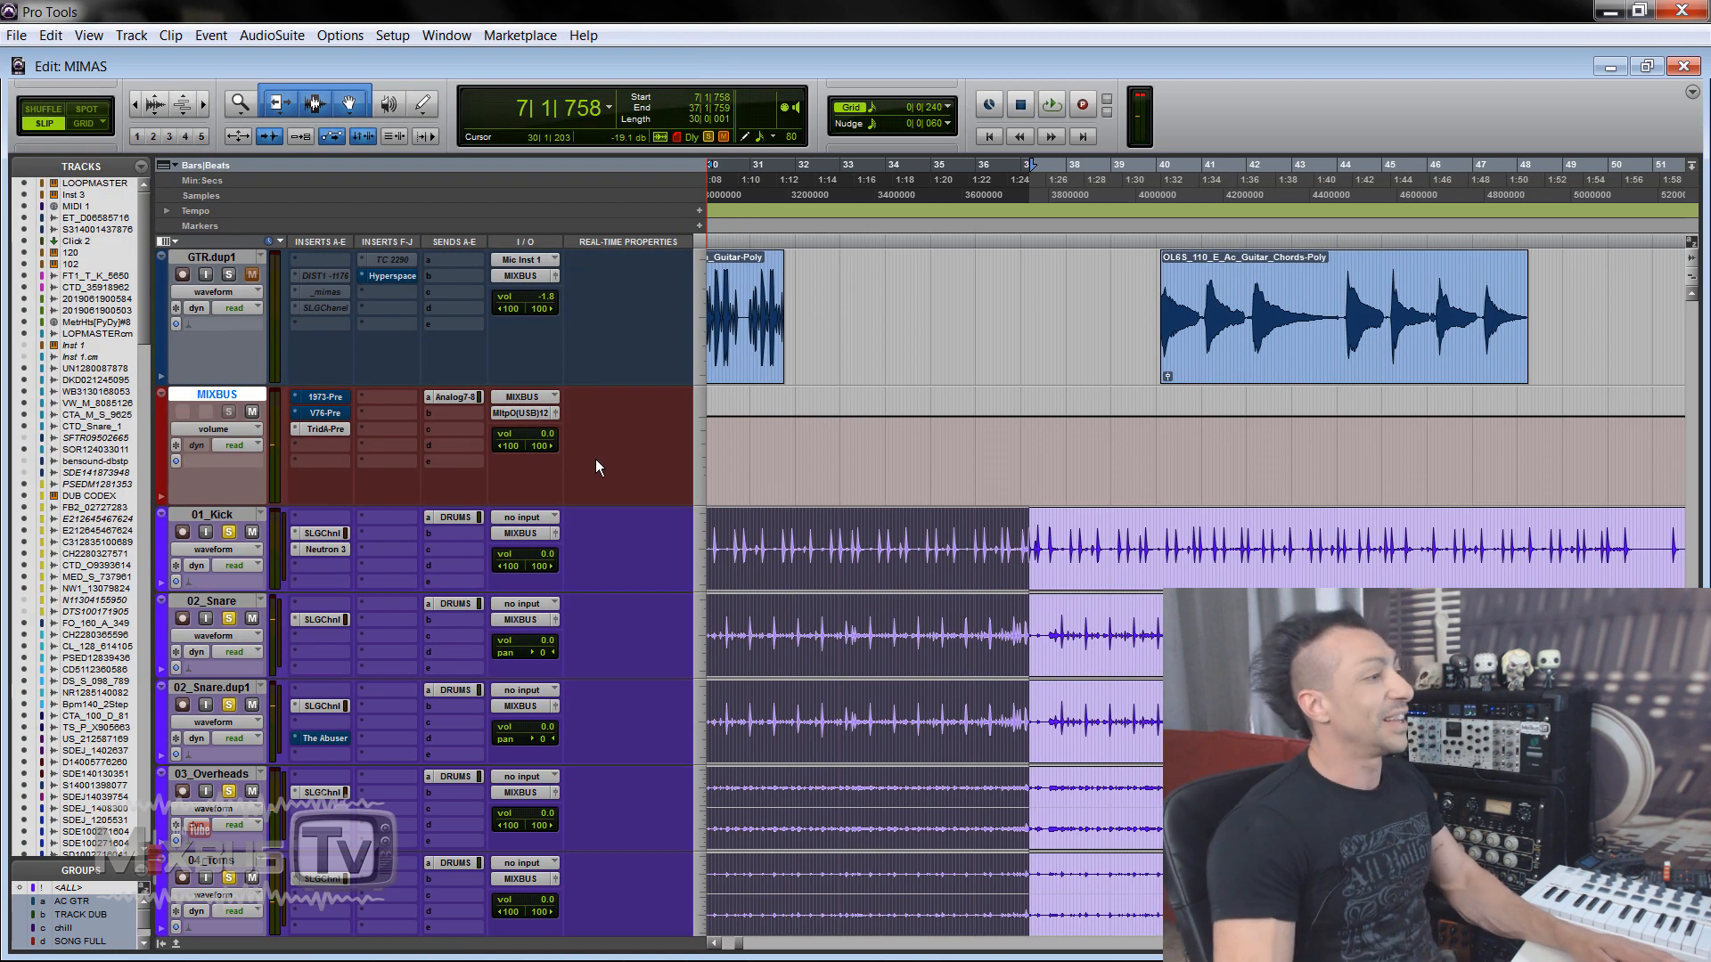
Step: Reopen the MIXBUS track's 1973-Pre and move its window clear of the track's inserts
key("r")
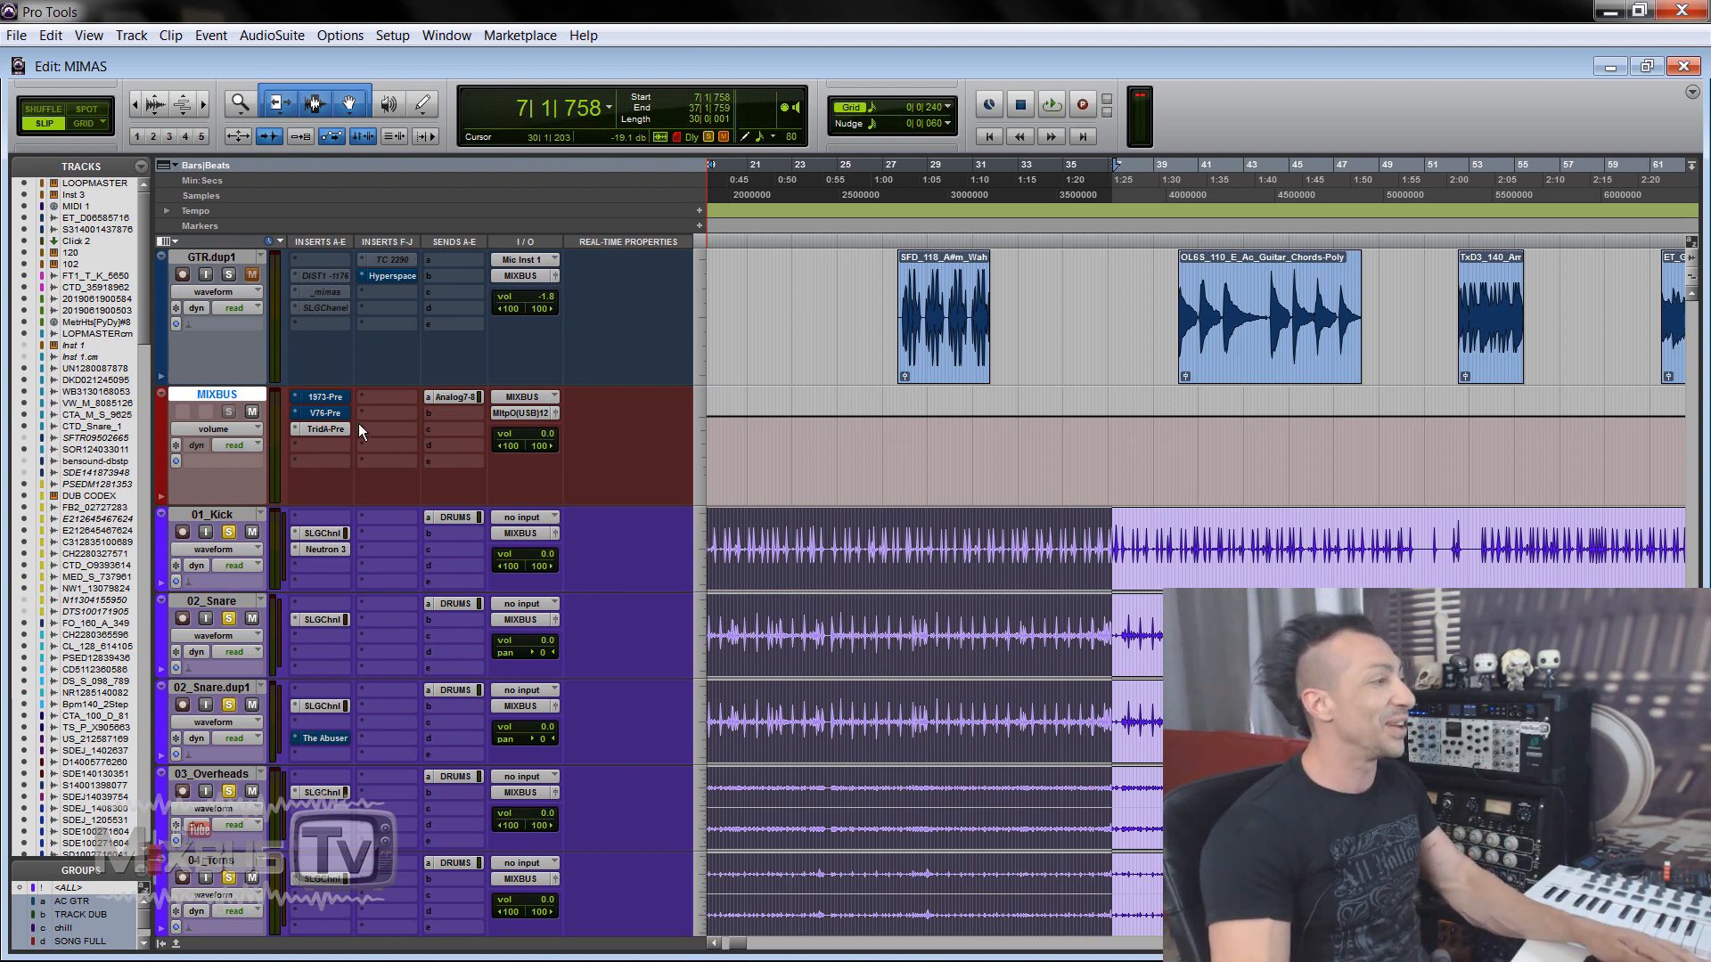
left_click(326, 398)
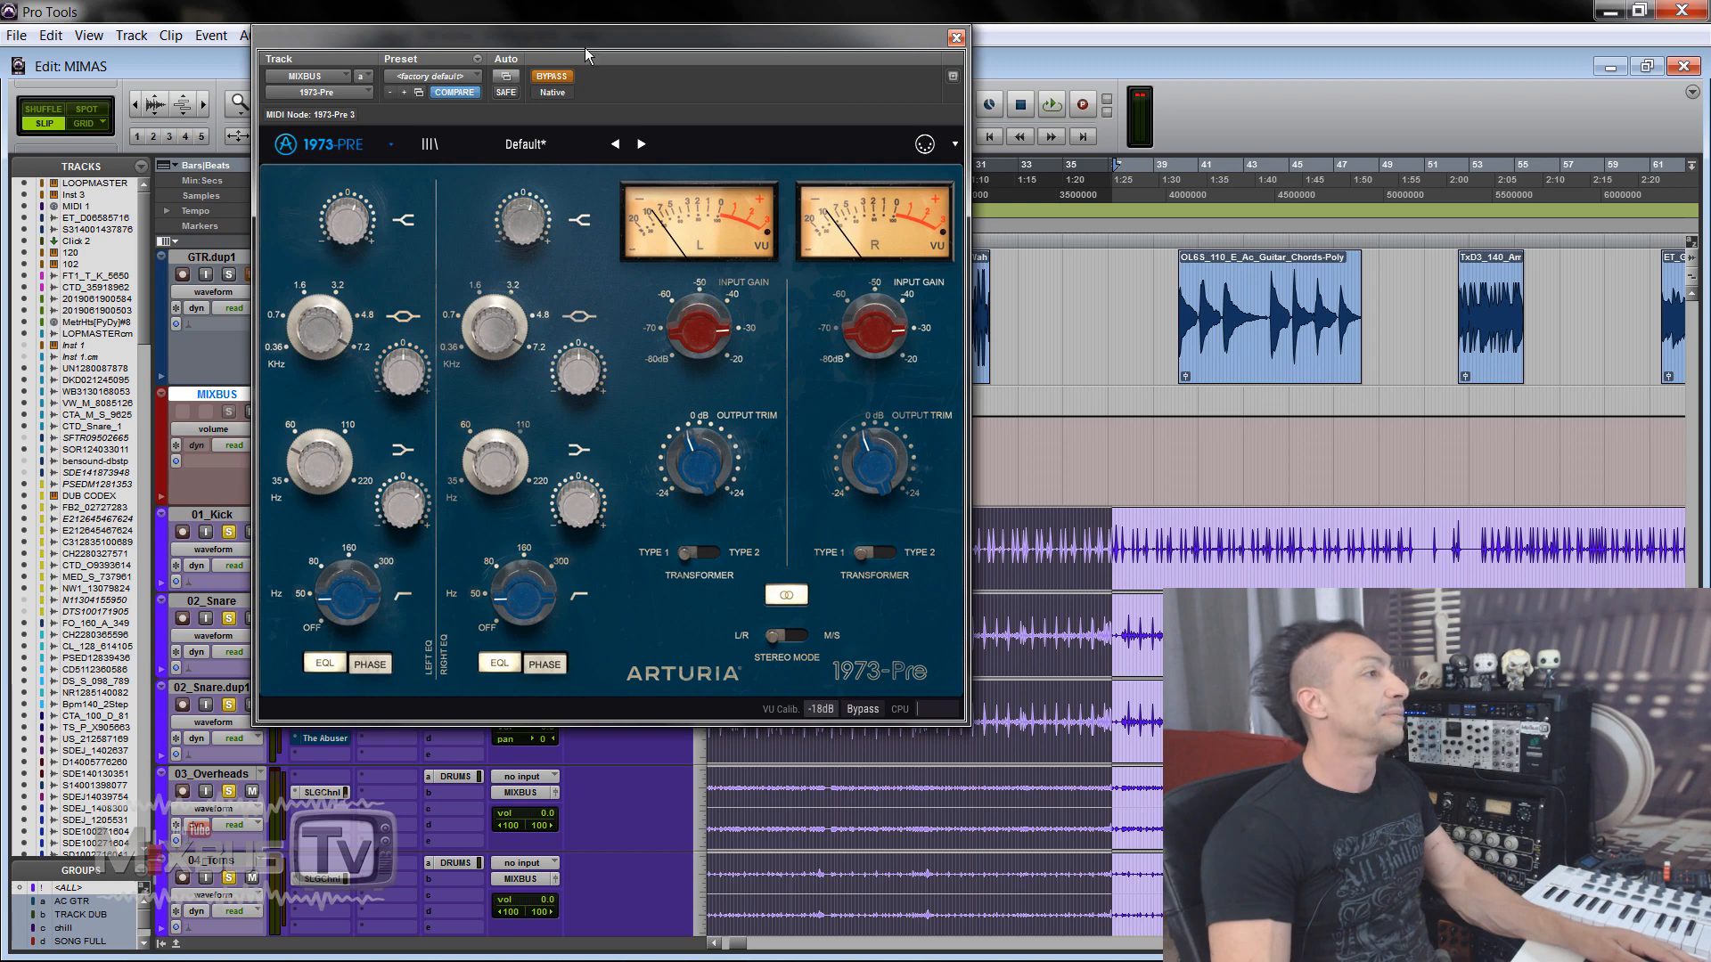
left_click_drag(586, 55, 733, 47)
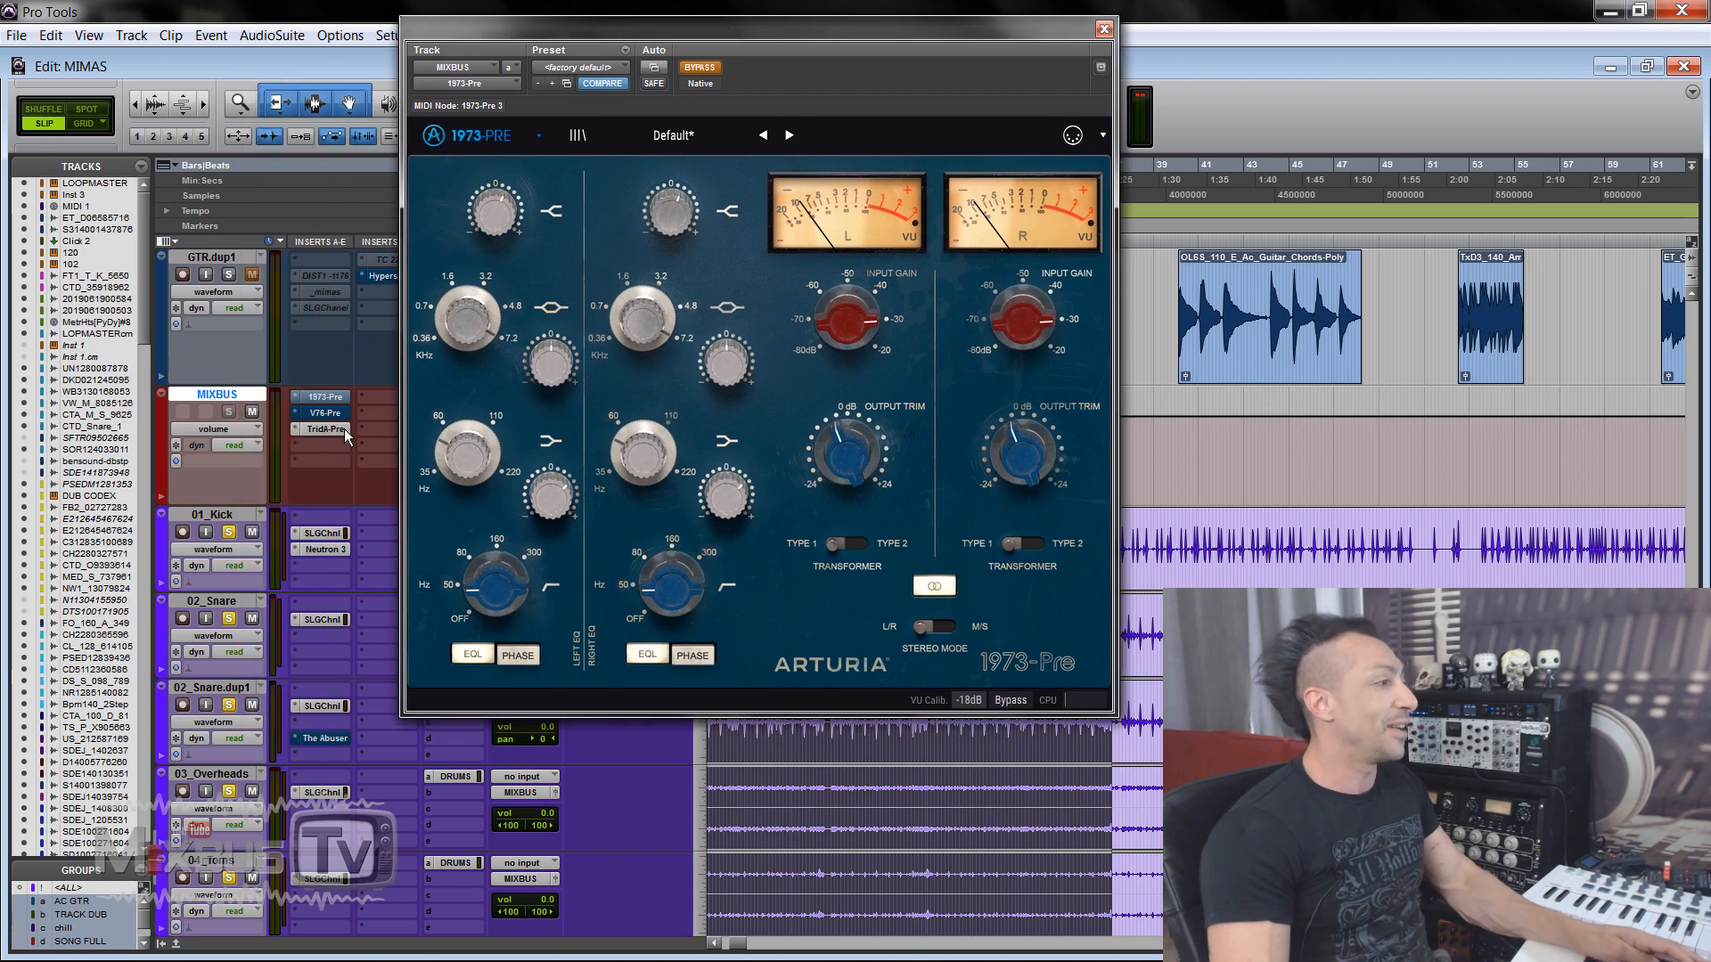